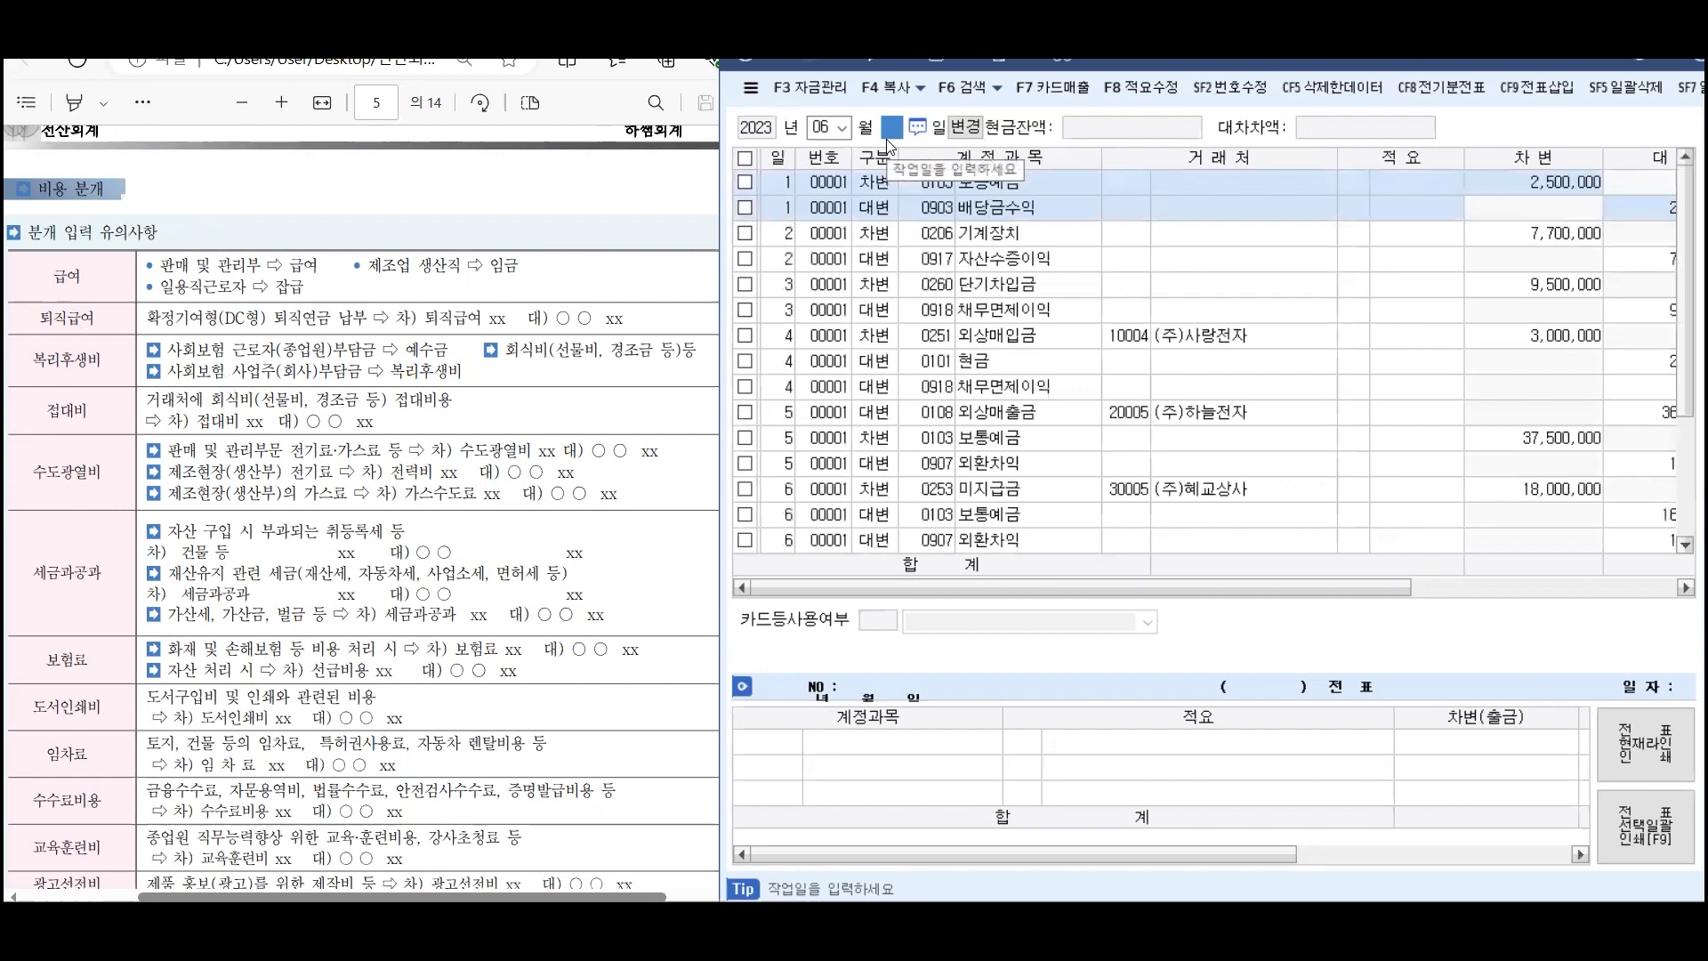
Start a new voucher line for June at the end of the journal, dated day 30 with the type 차변
{"action": "scroll", "coordinate": [234, 501], "scroll_direction": "down", "scroll_amount": 1}
{"action": "scroll", "coordinate": [233, 501], "scroll_direction": "down", "scroll_amount": 10}
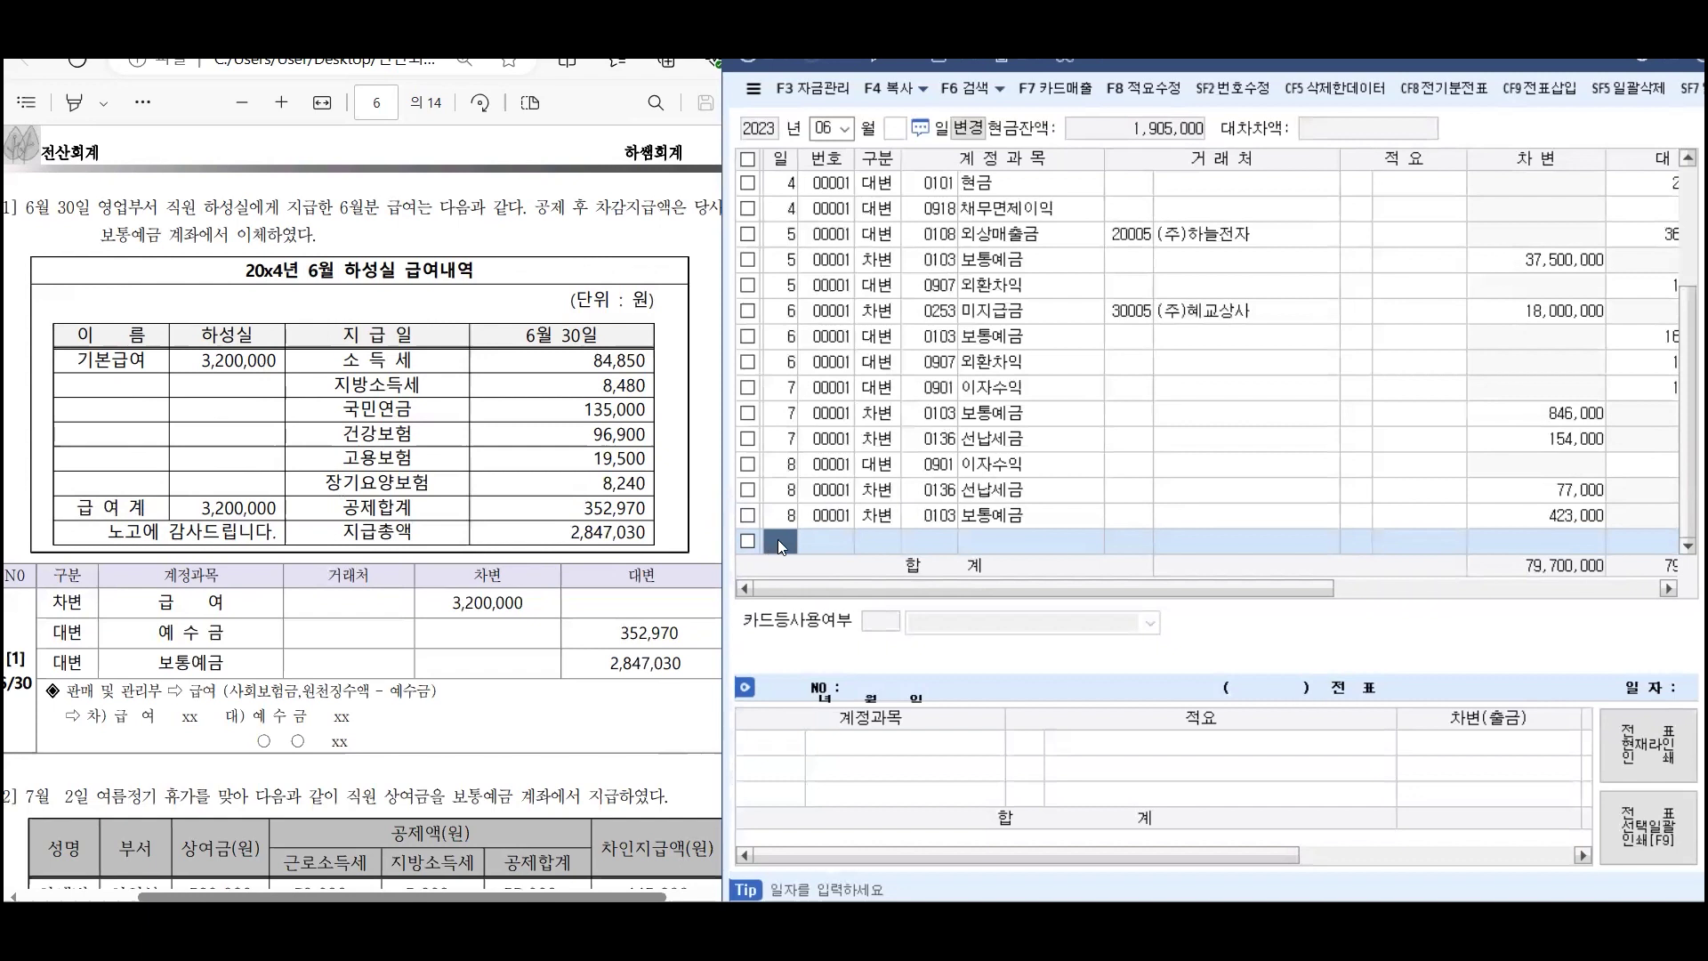
{"action": "type", "text": "30"}
{"action": "key", "text": "Return"}
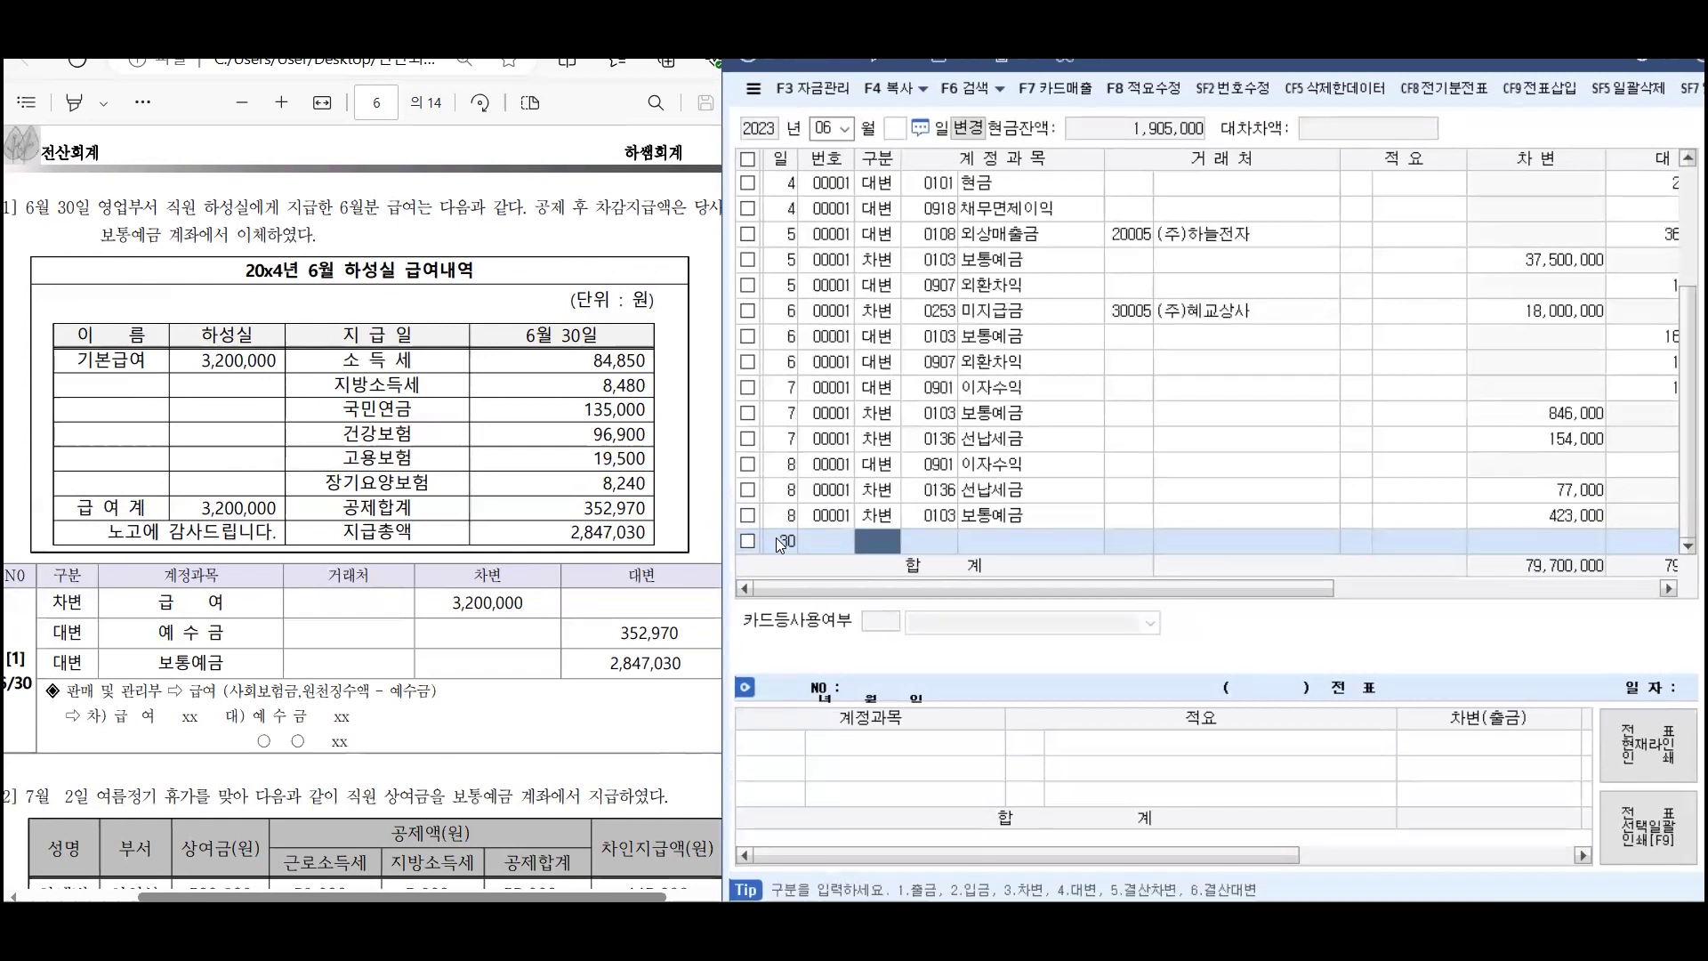
{"action": "type", "text": "3"}
{"action": "key", "text": "Return"}
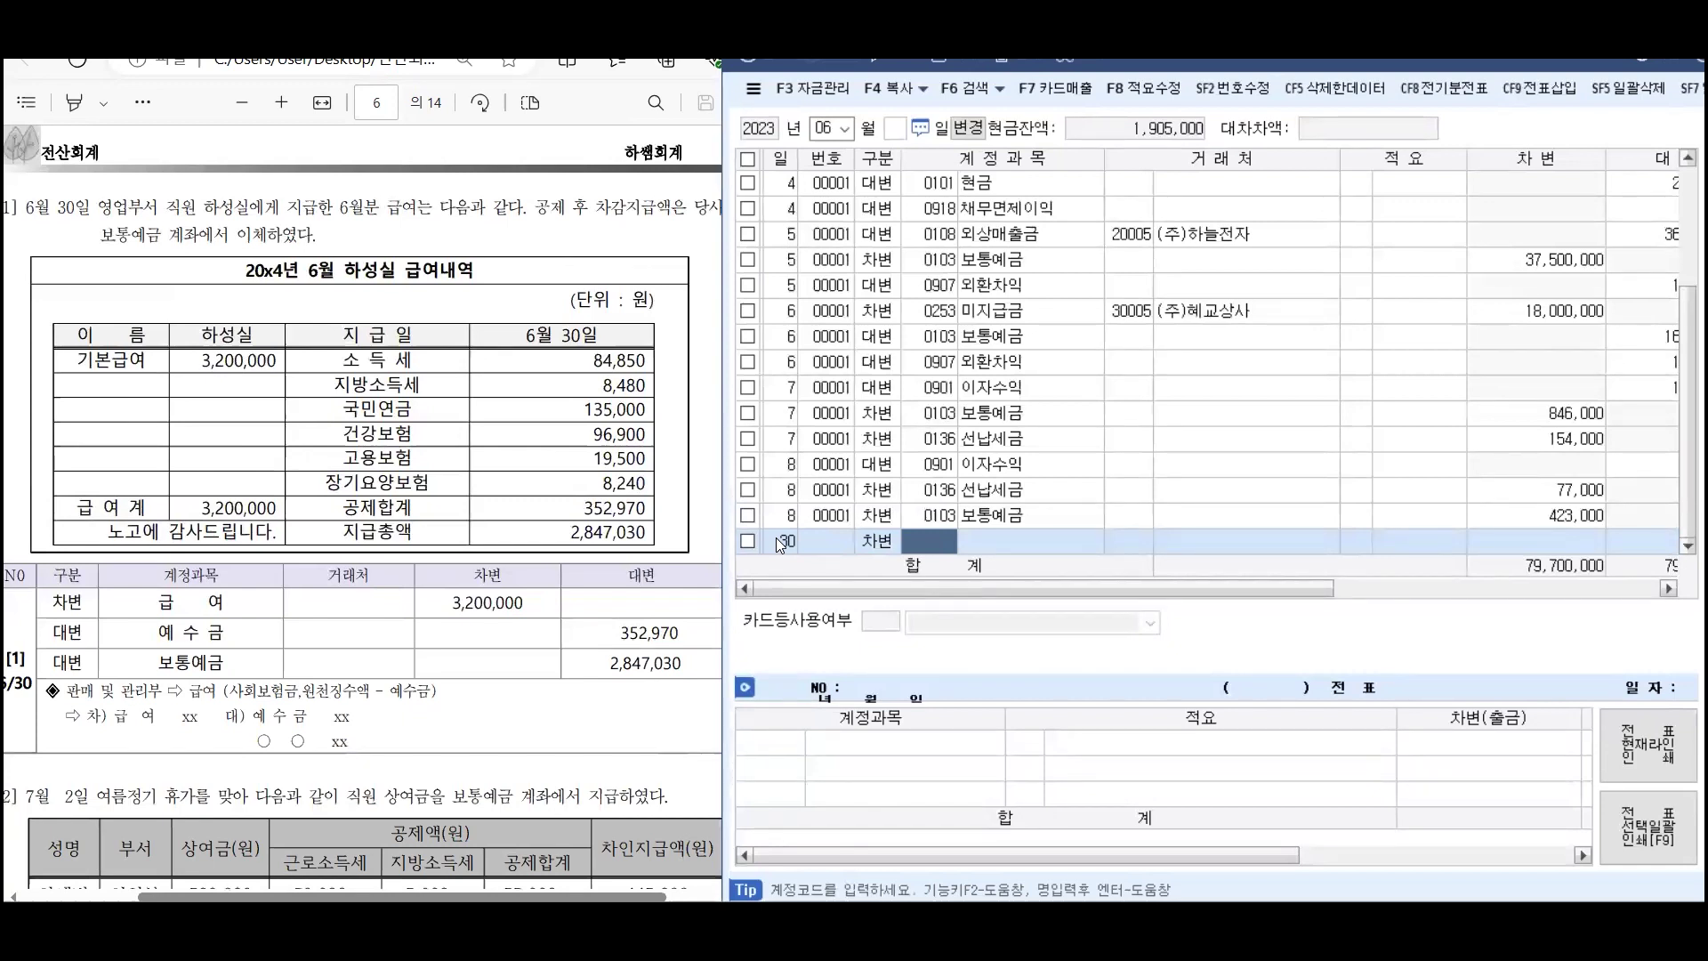
Assign account 0801 급여 (판매관리비) to the day 30 debit line and enter a debit amount of 3,200,000
{"action": "type", "text": "그벼"}
{"action": "key", "text": "BackSpace"}
{"action": "key", "text": "BackSpace"}
{"action": "key", "text": "BackSpace"}
{"action": "type", "text": "급ㅇㅕ"}
{"action": "key", "text": "Return"}
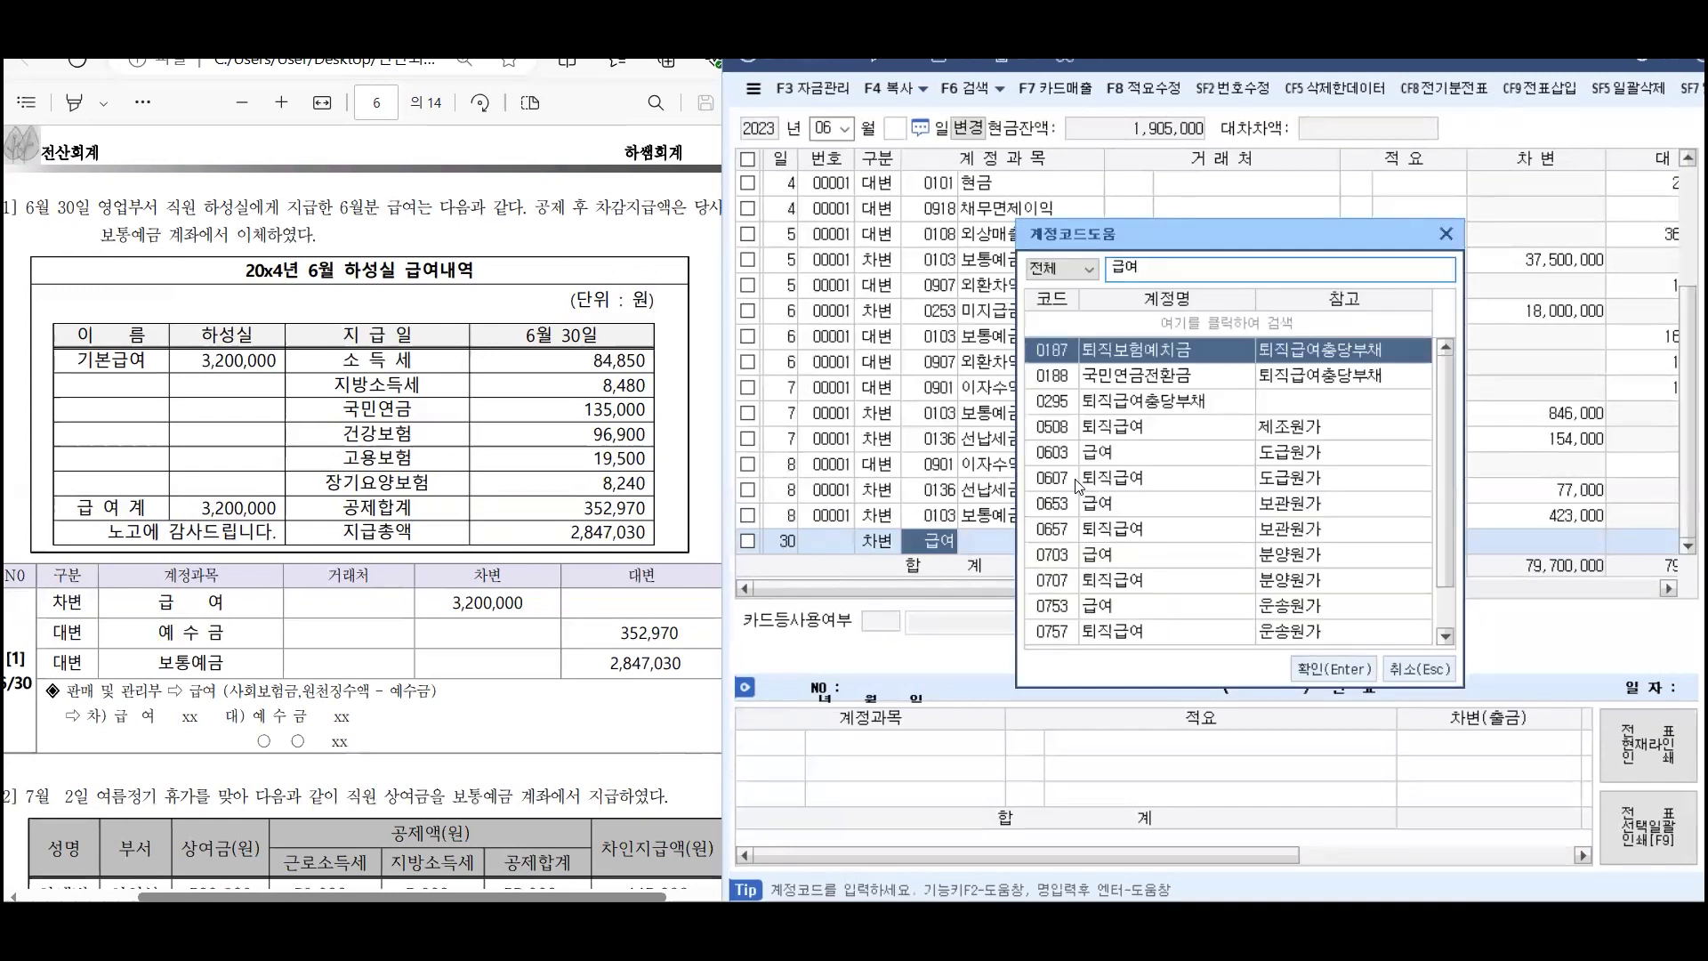
{"action": "scroll", "coordinate": [1101, 618], "scroll_direction": "down", "scroll_amount": 1}
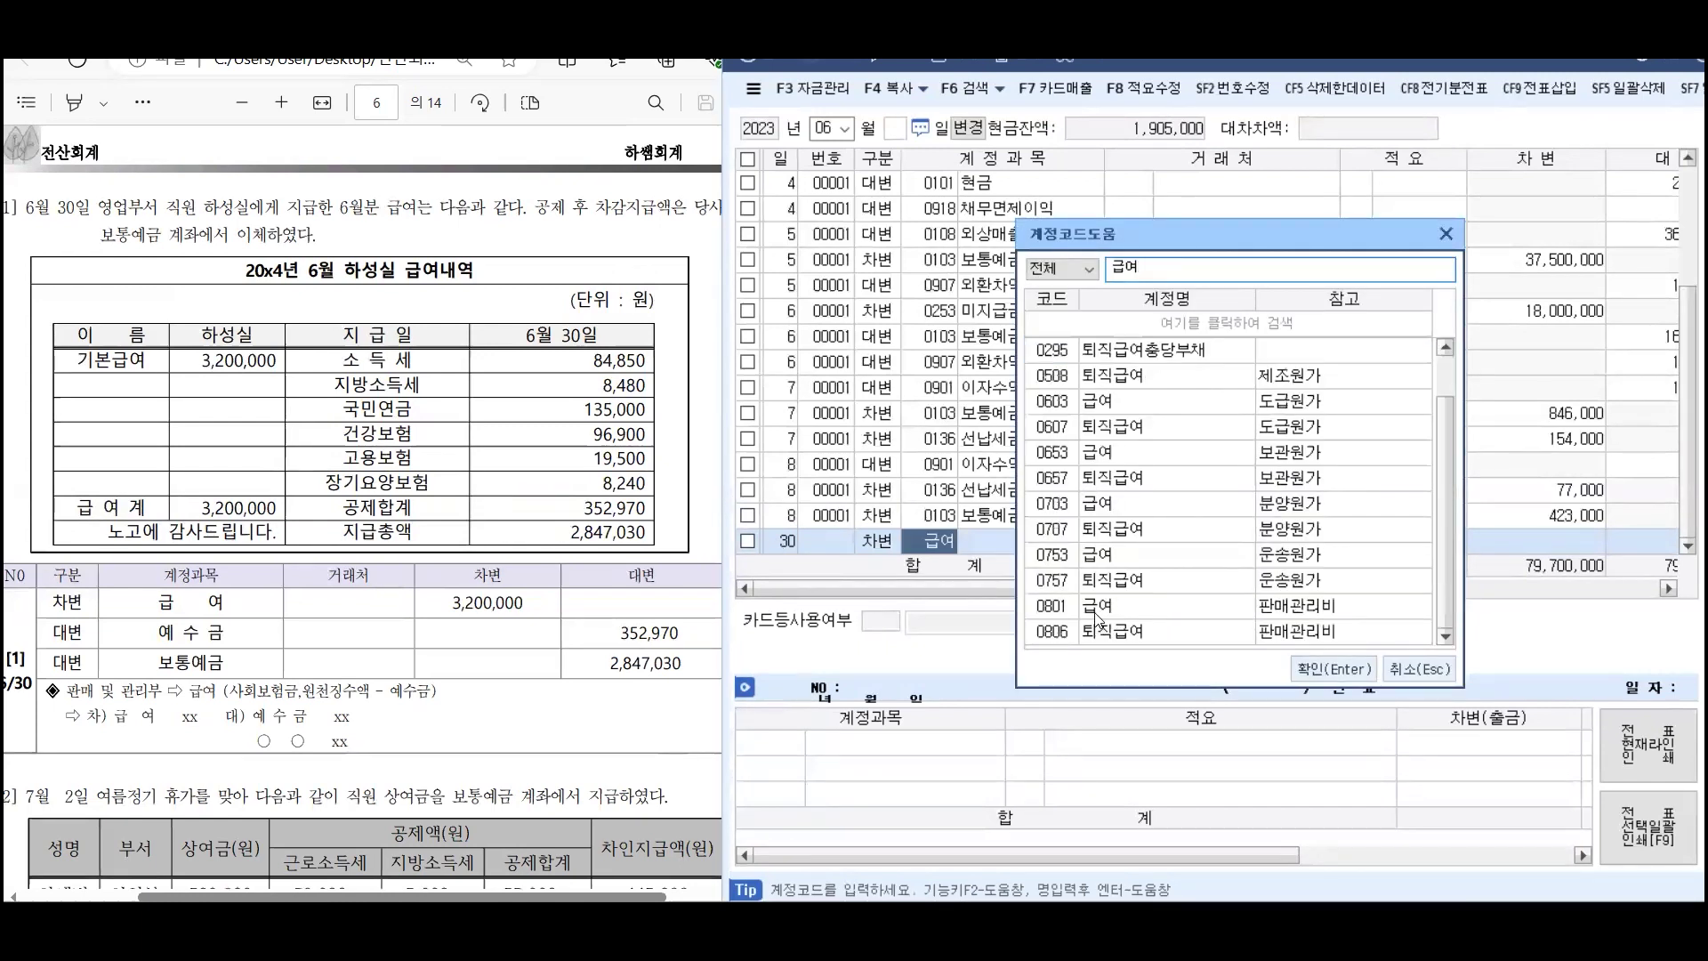
{"action": "left_click", "coordinate": [1096, 608]}
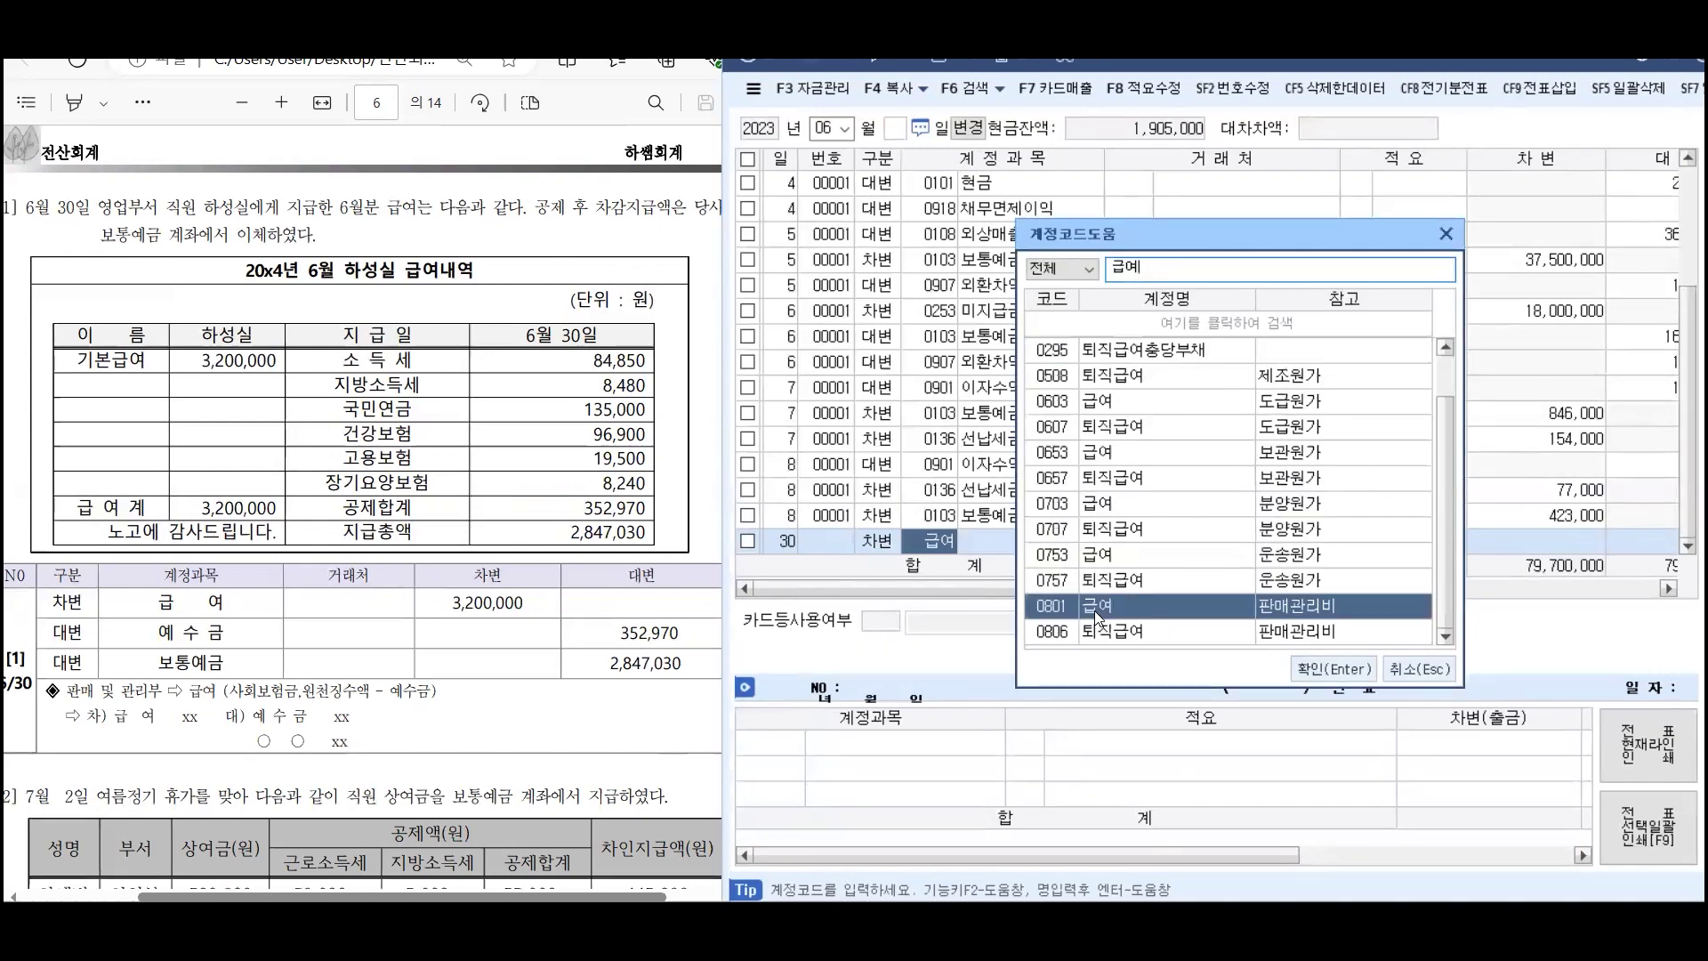
{"action": "left_click", "coordinate": [1330, 669]}
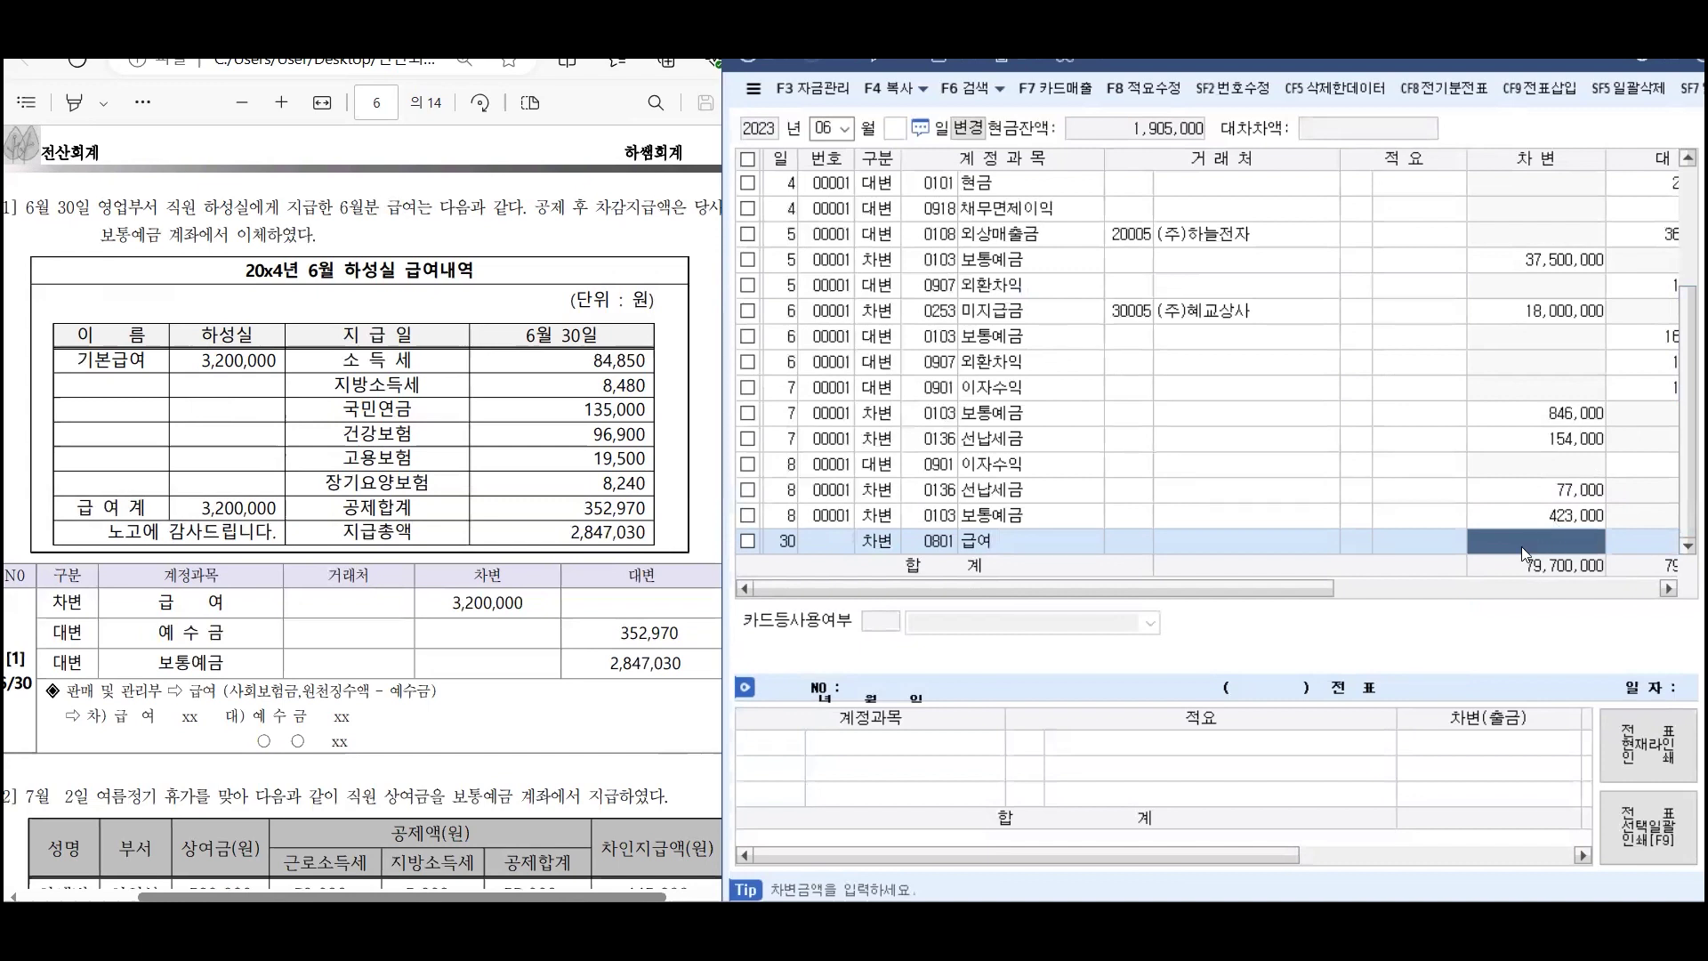
{"action": "type", "text": "3200000"}
{"action": "key", "text": "Return"}
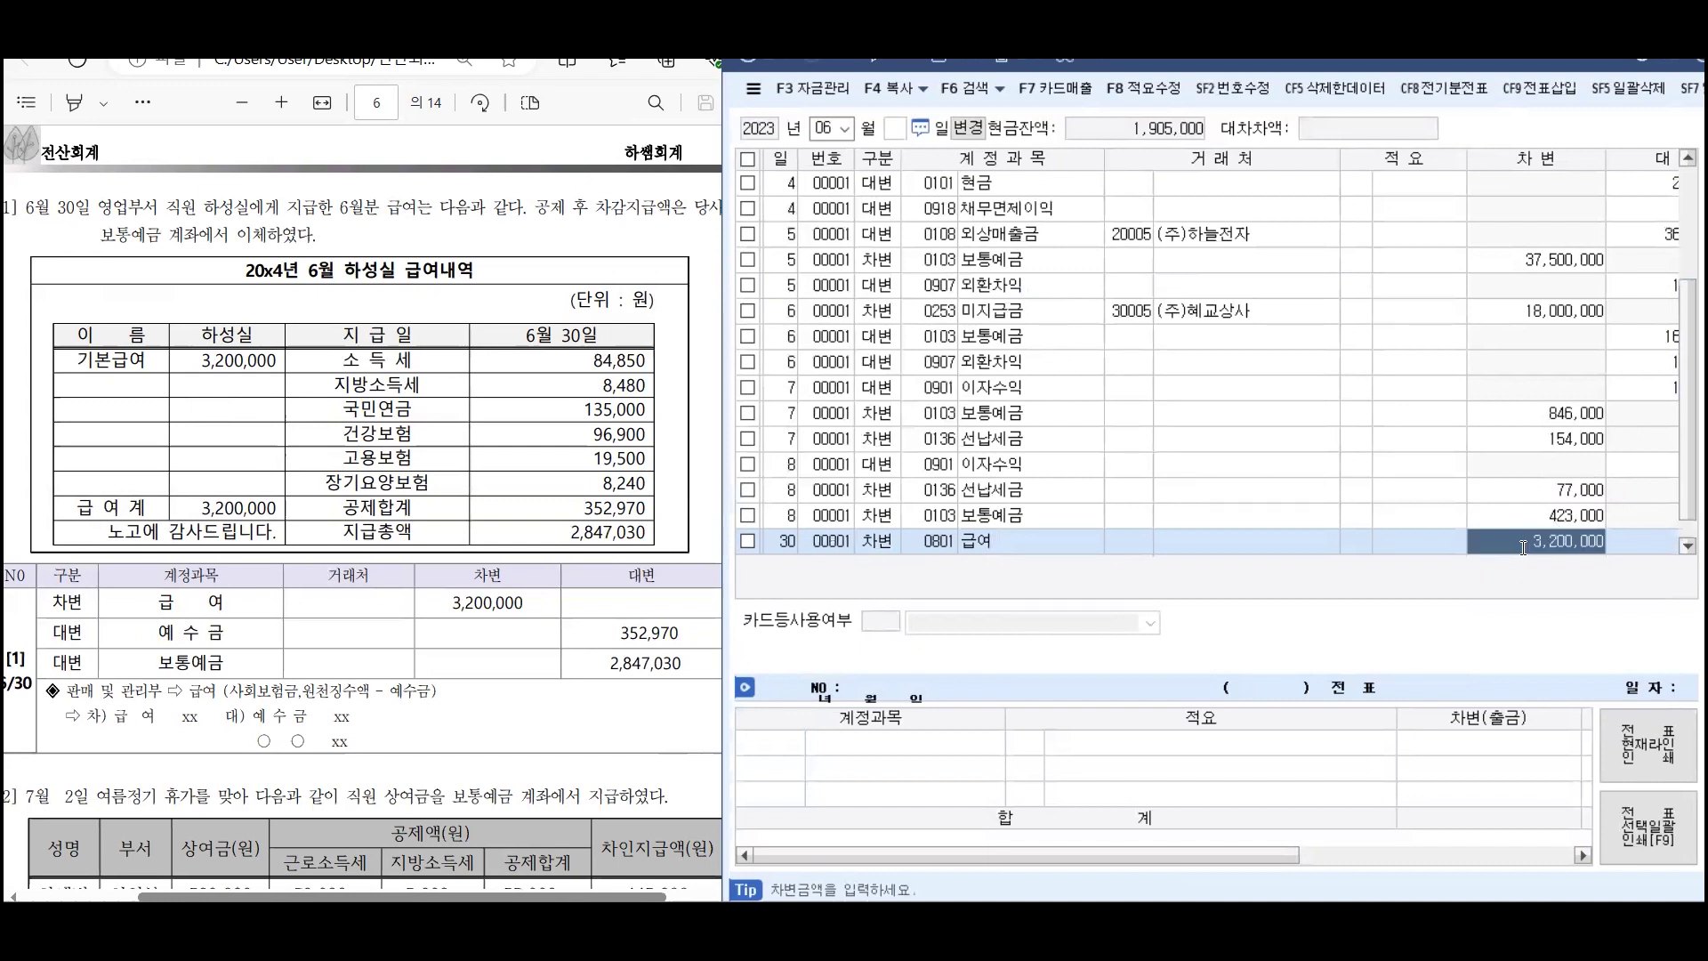
Add a 대변 line dated day 30 for account 0254 예수금
{"action": "type", "text": "30"}
{"action": "key", "text": "Return"}
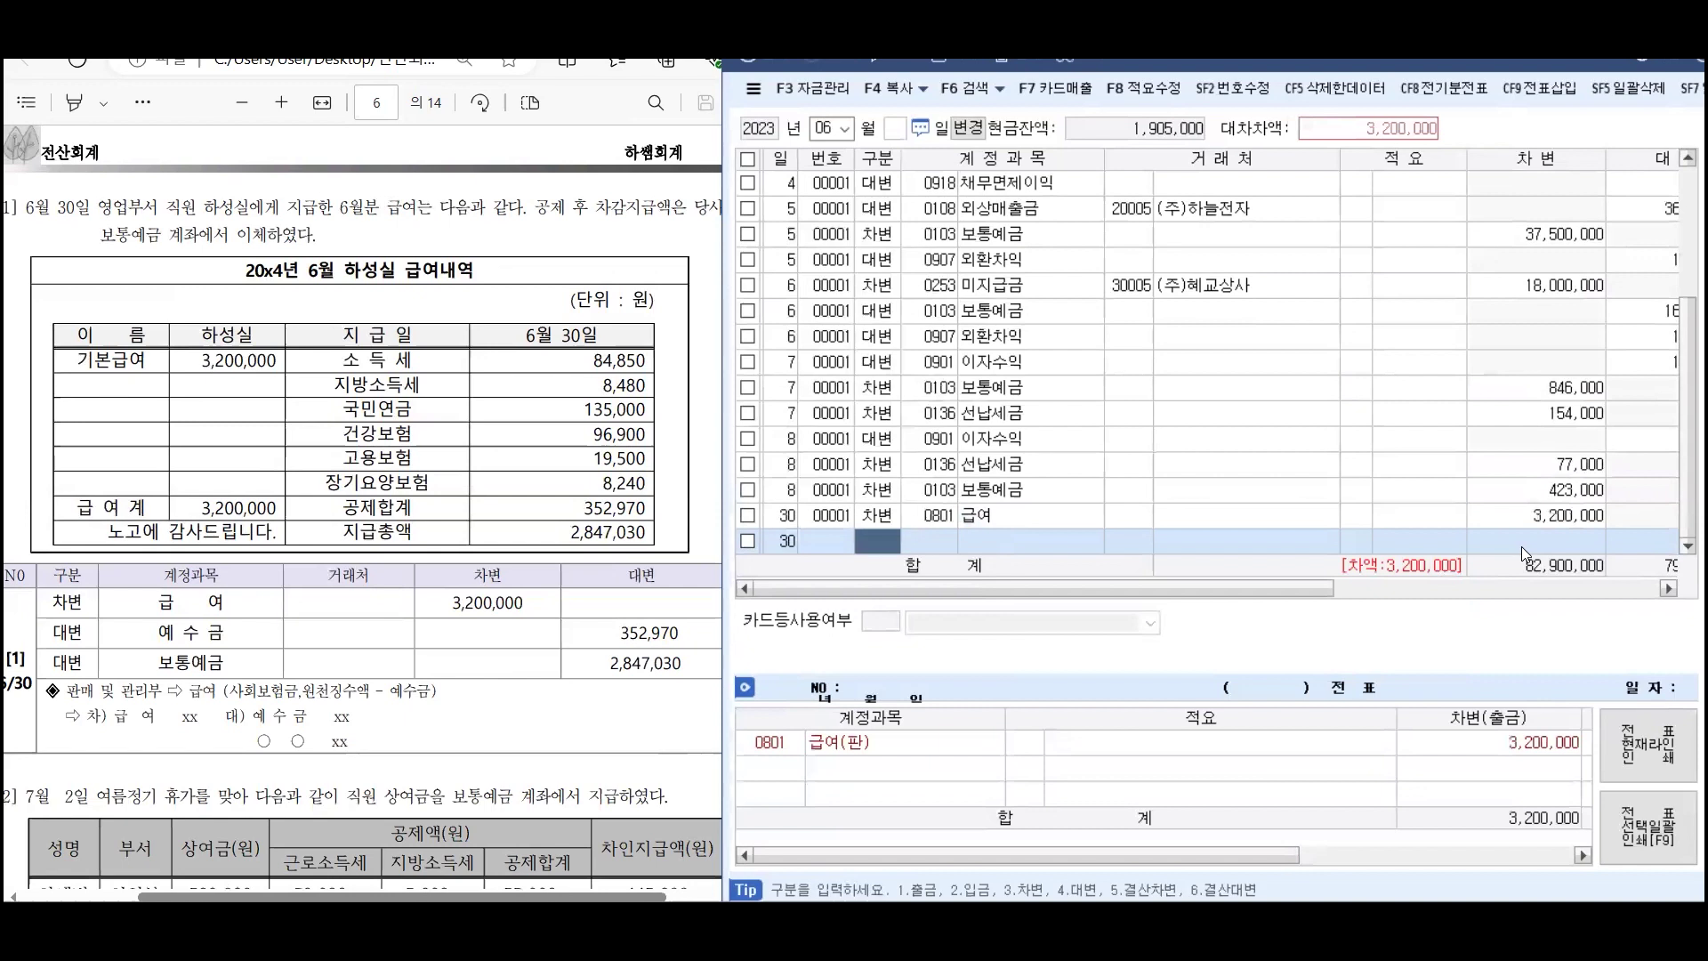
{"action": "type", "text": "4"}
{"action": "key", "text": "Return"}
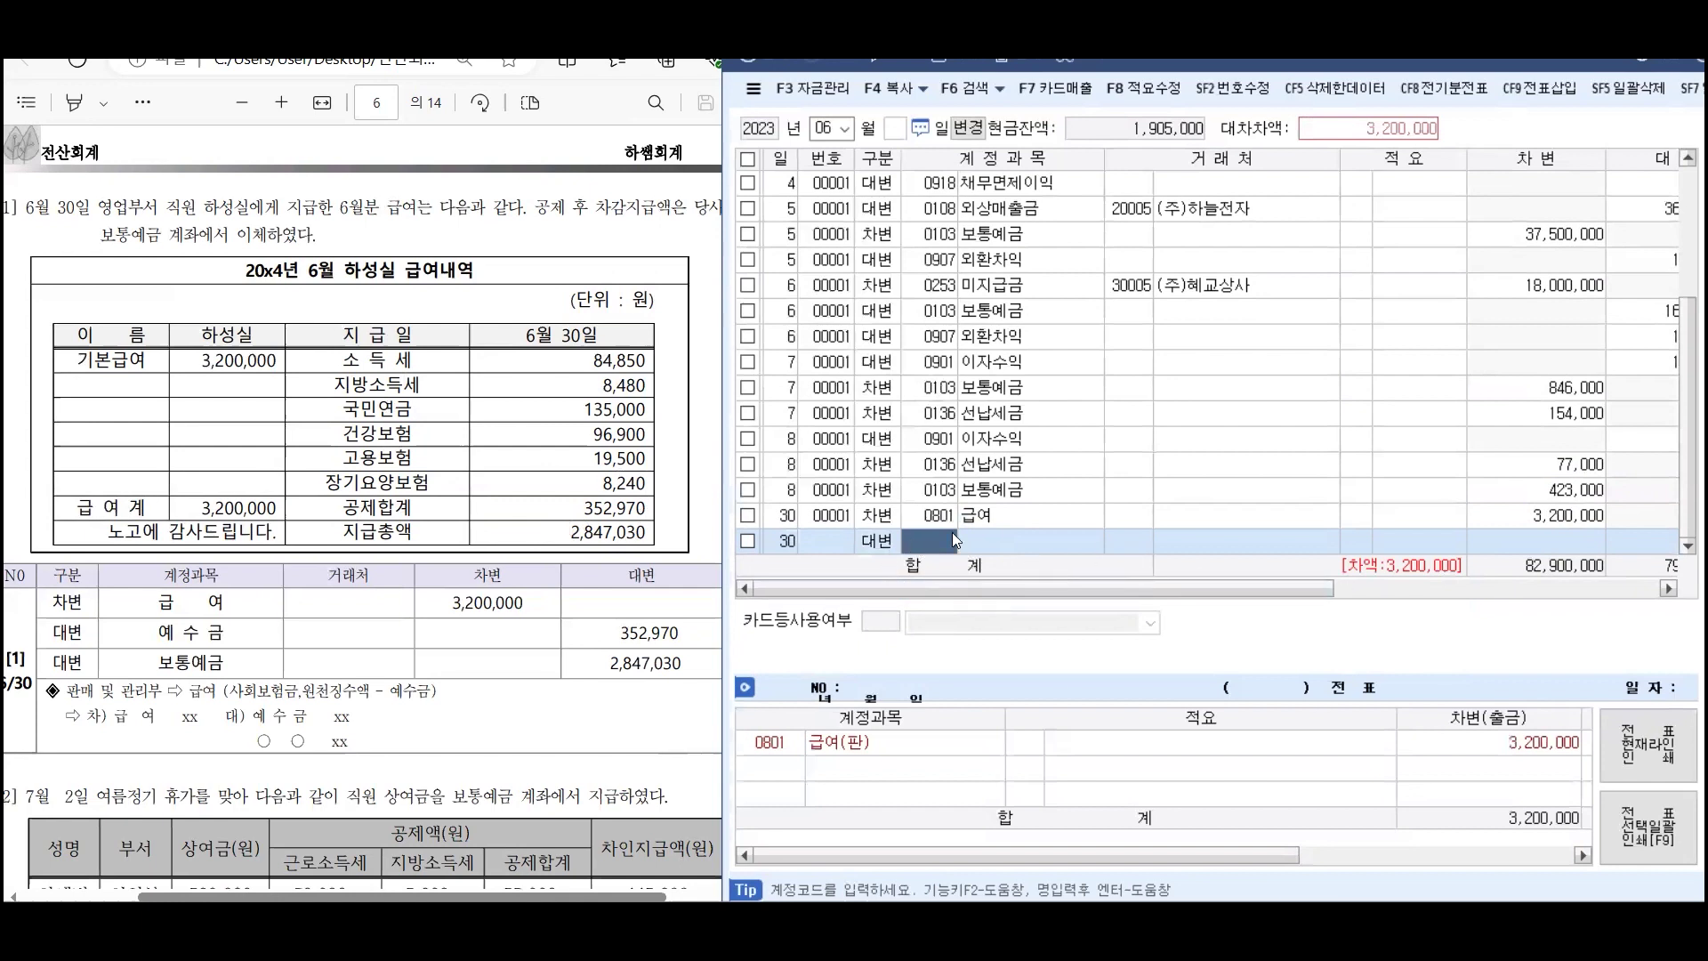
{"action": "type", "text": "예수"}
{"action": "key", "text": "Return"}
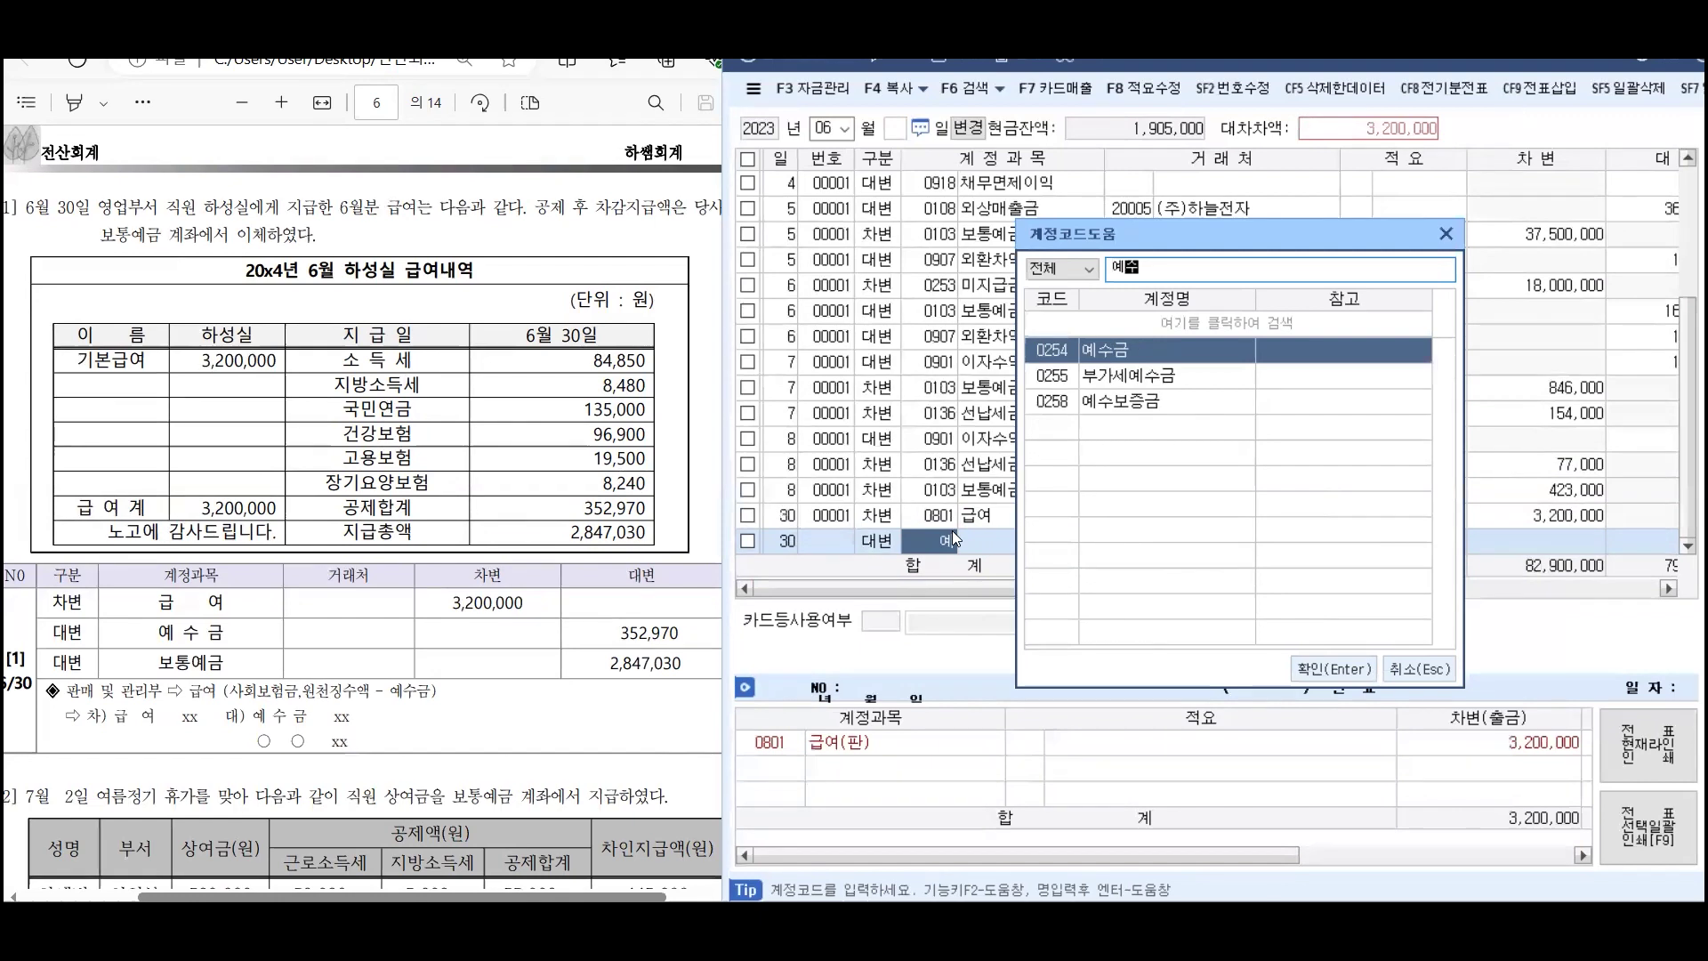
{"action": "key", "text": "Return"}
Set the credit amount of the 예수금 line to 352,970
{"action": "key", "text": "Return"}
{"action": "key", "text": "Return"}
{"action": "key", "text": "Return"}
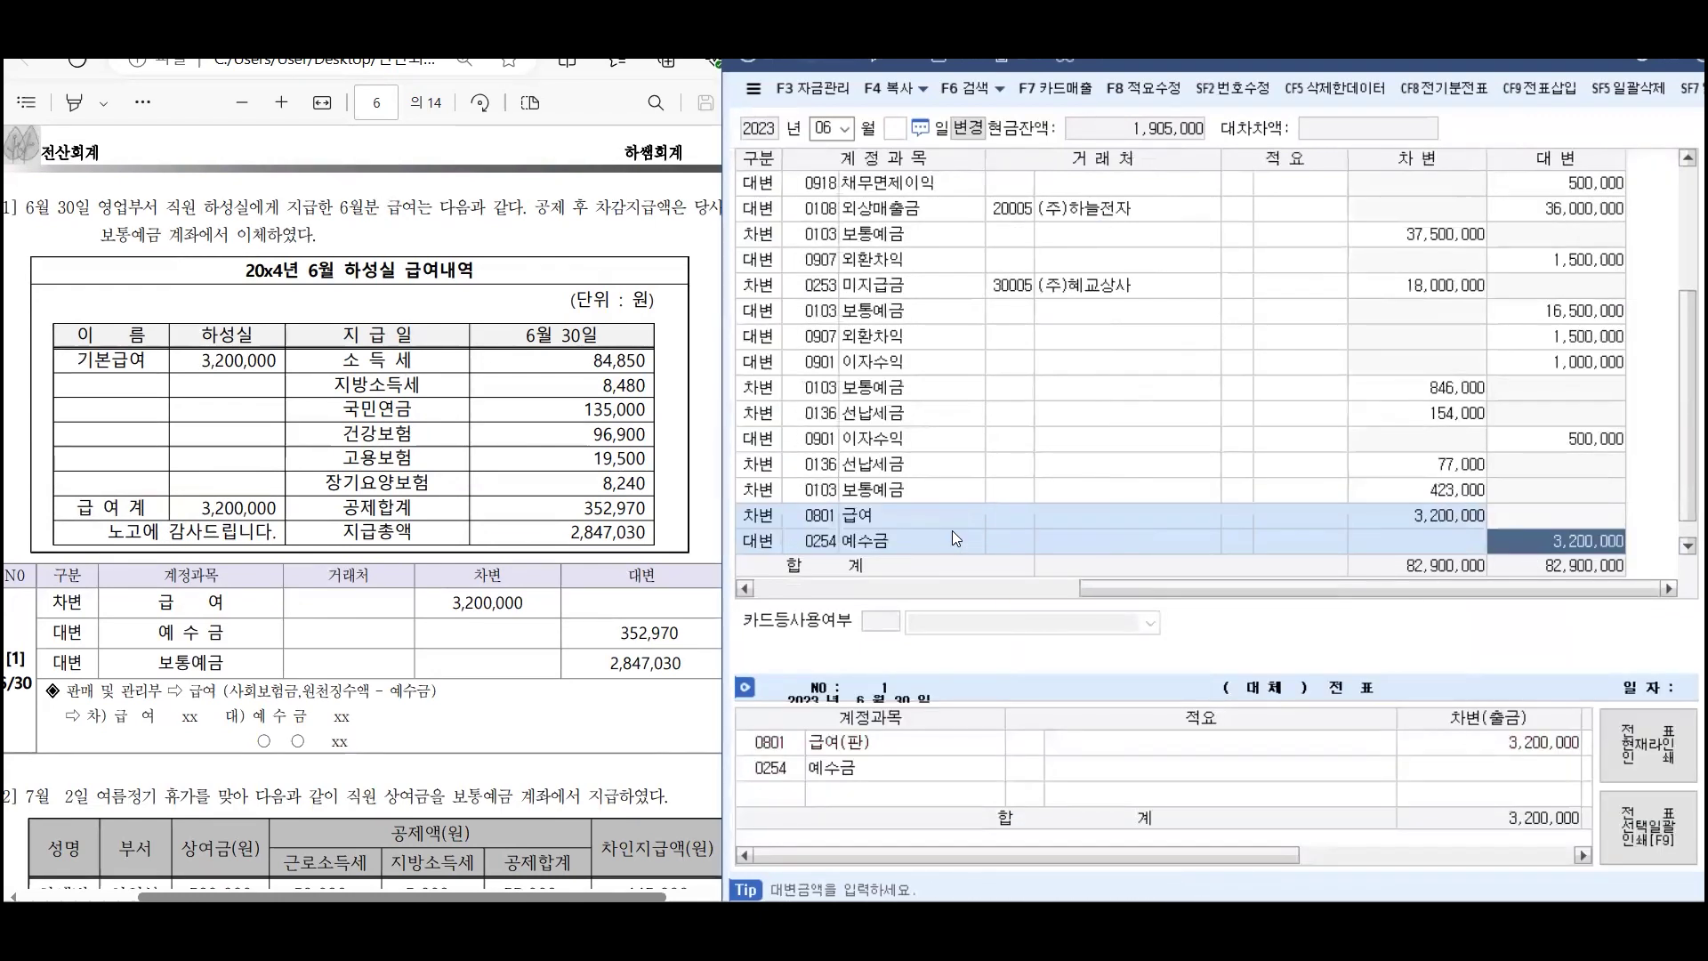
{"action": "type", "text": "352"}
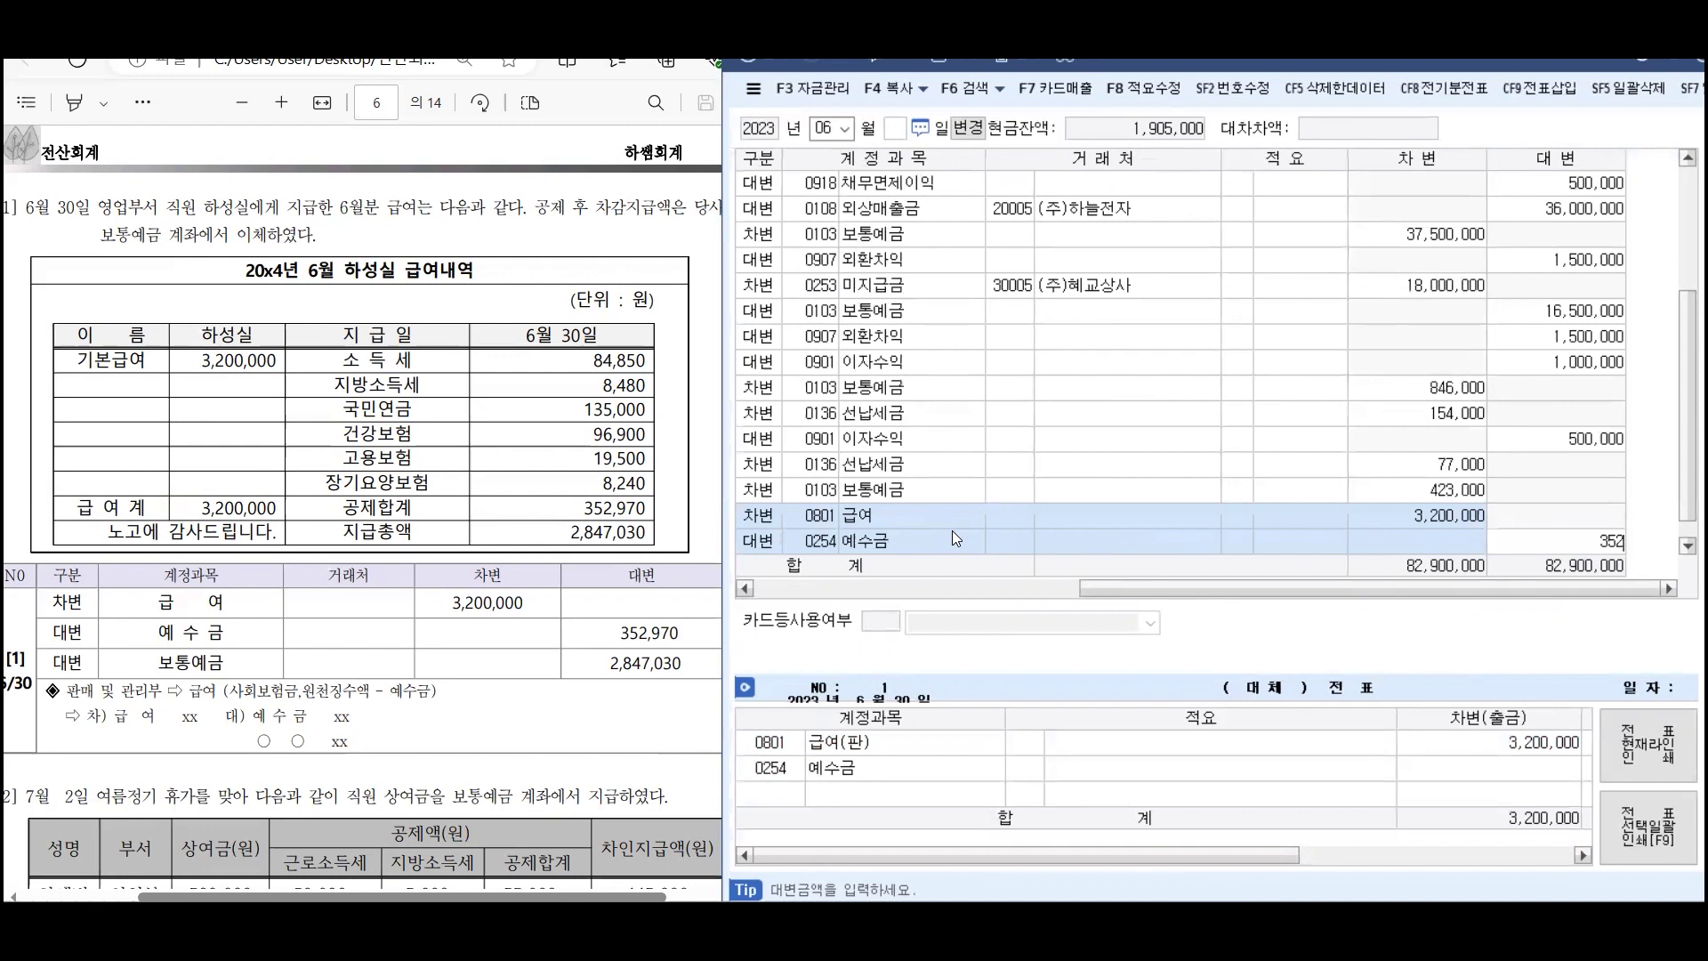
{"action": "type", "text": "970"}
{"action": "key", "text": "Return"}
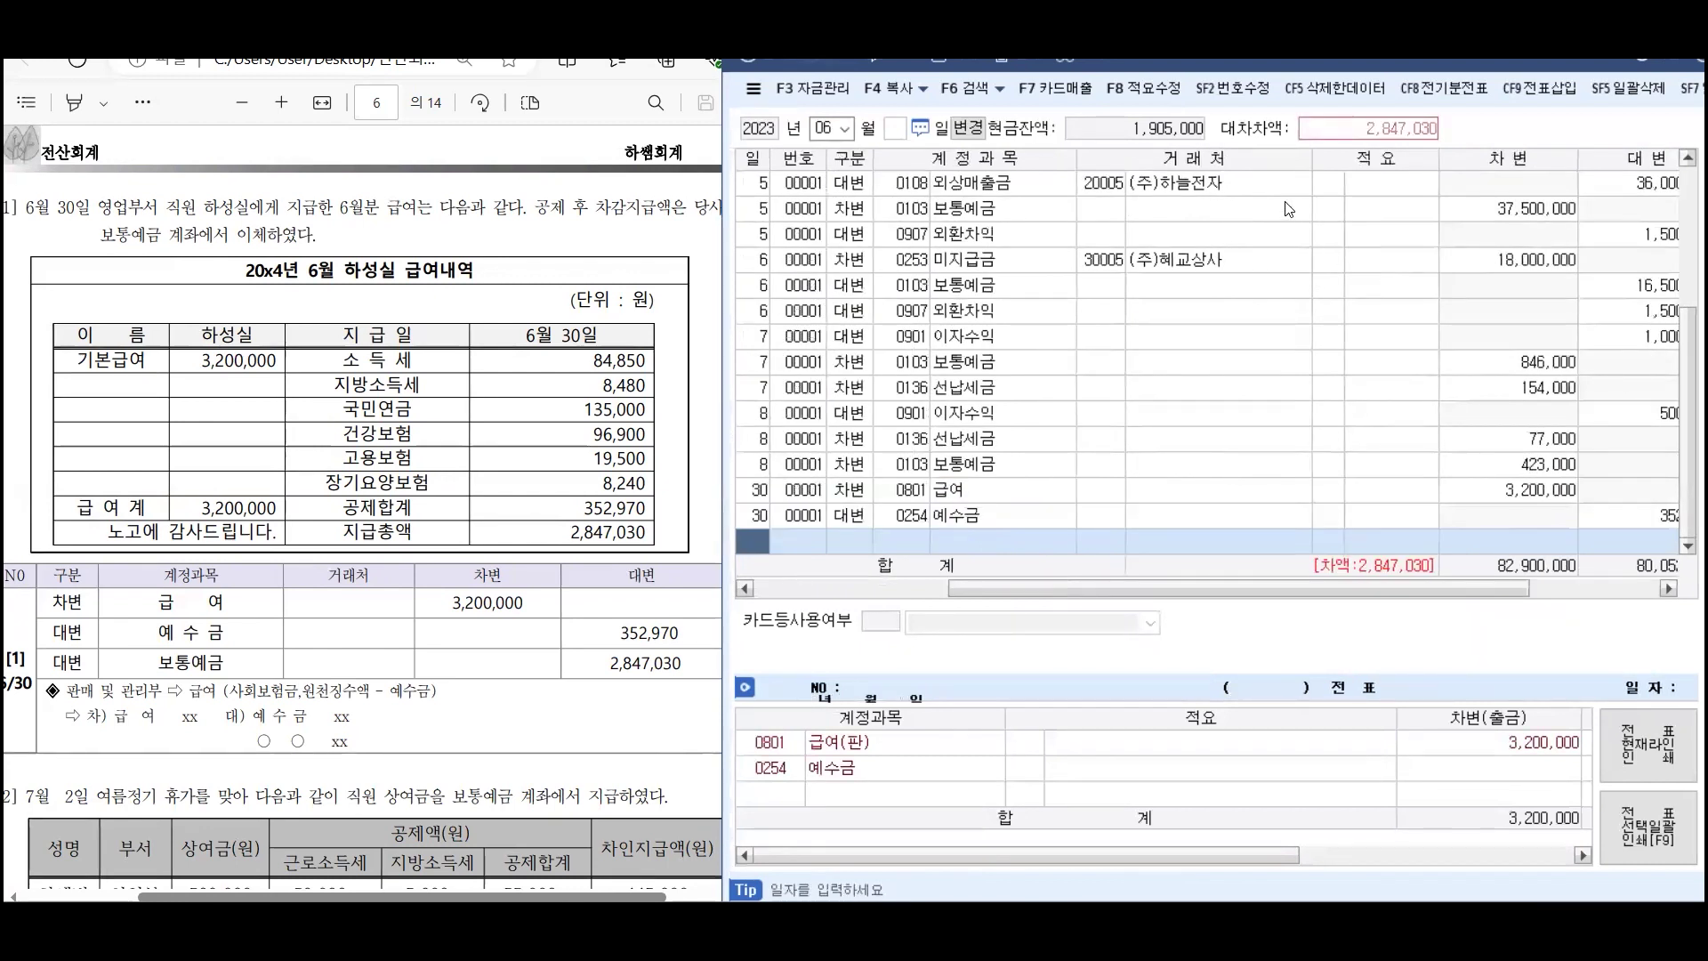
Narrow the 거래처 and 계정과목 columns of the journal grid so that the 대변 column fits
{"action": "left_click_drag", "start_coordinate": [1313, 174], "coordinate": [1260, 174]}
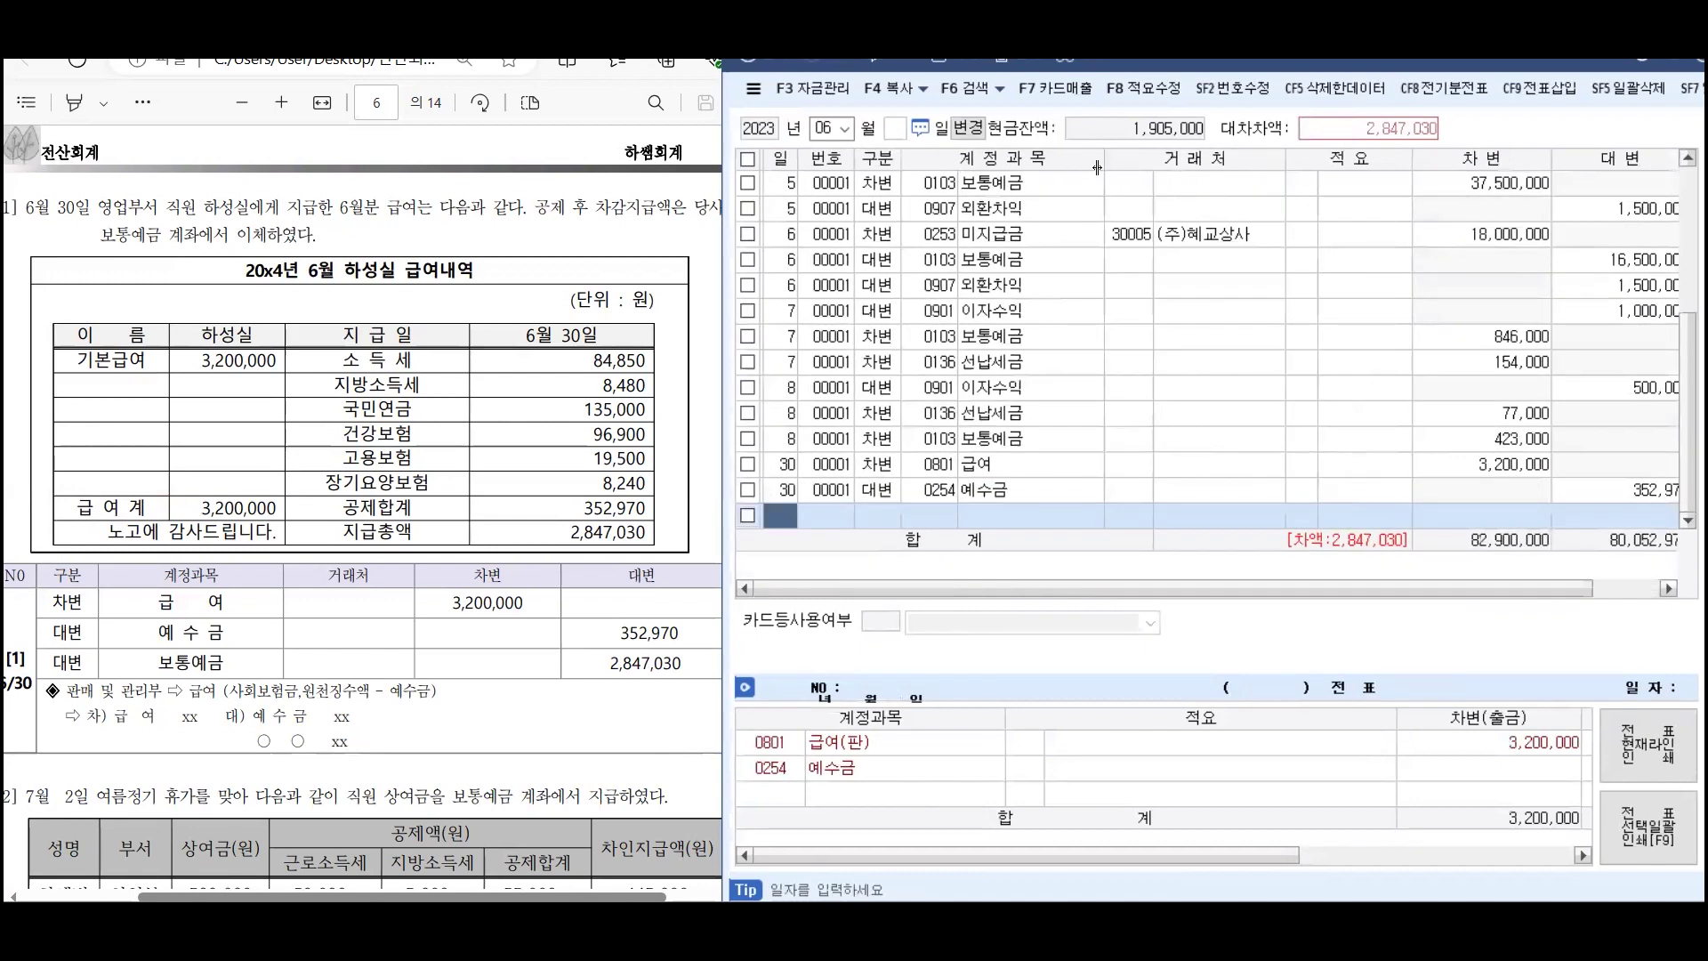
{"action": "left_click_drag", "start_coordinate": [1103, 162], "coordinate": [1068, 158]}
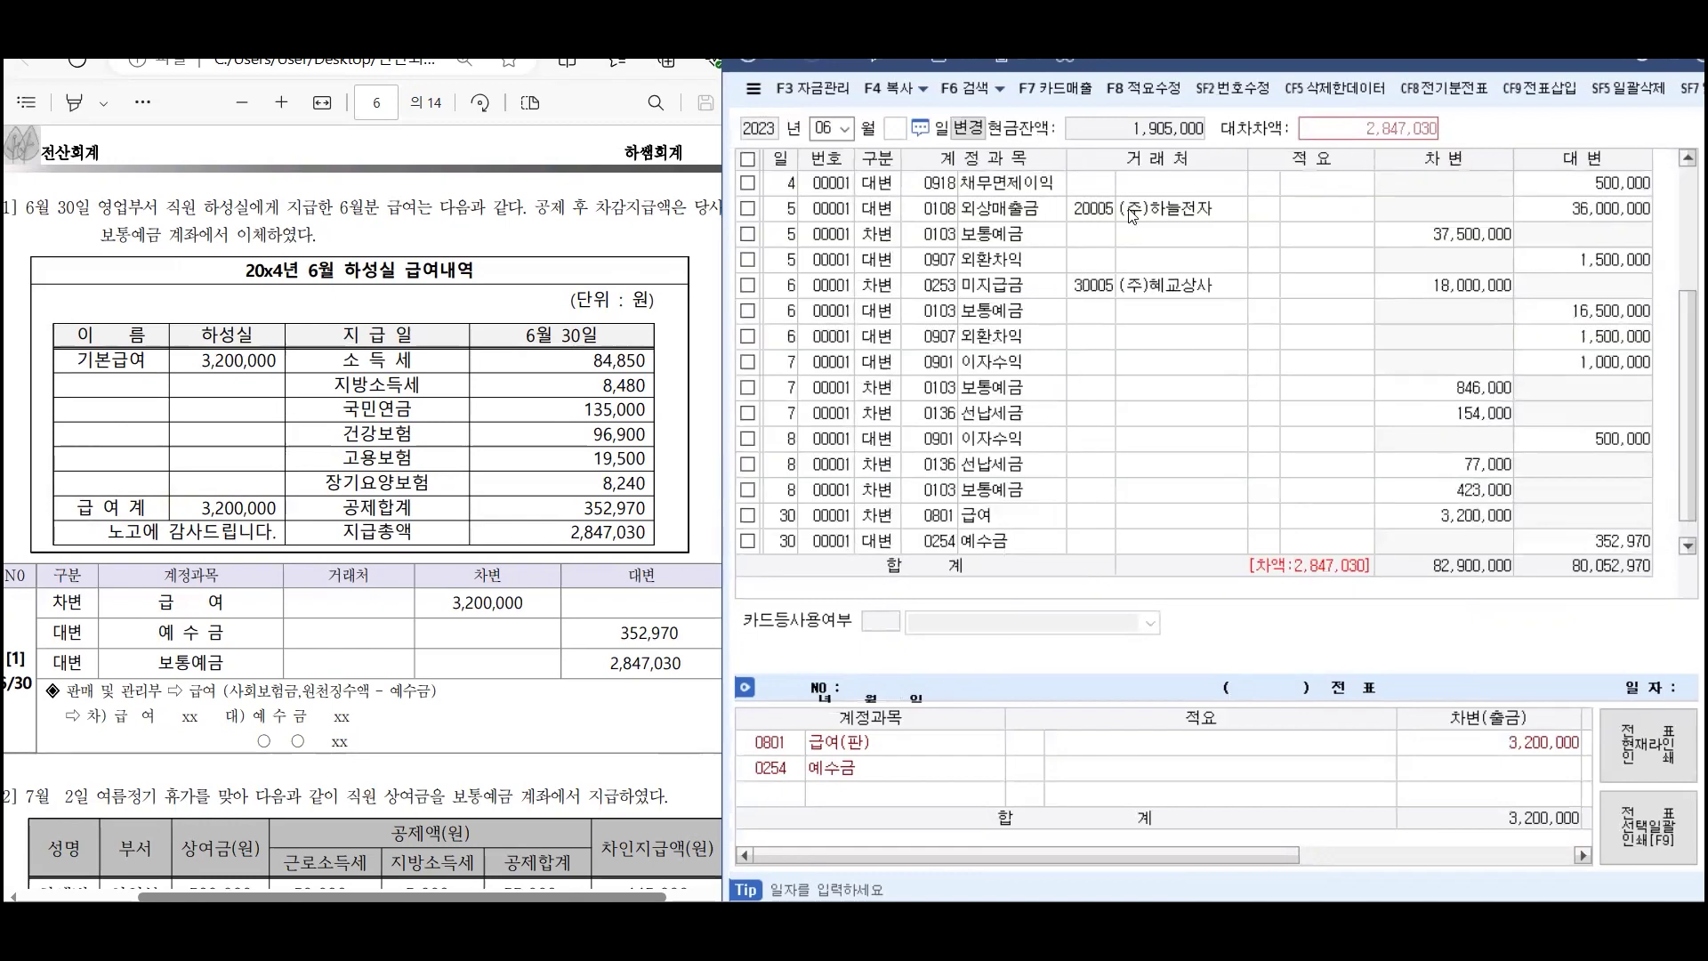
{"action": "left_click_drag", "start_coordinate": [1247, 160], "coordinate": [1234, 167]}
{"action": "left_click_drag", "start_coordinate": [1363, 165], "coordinate": [1363, 165]}
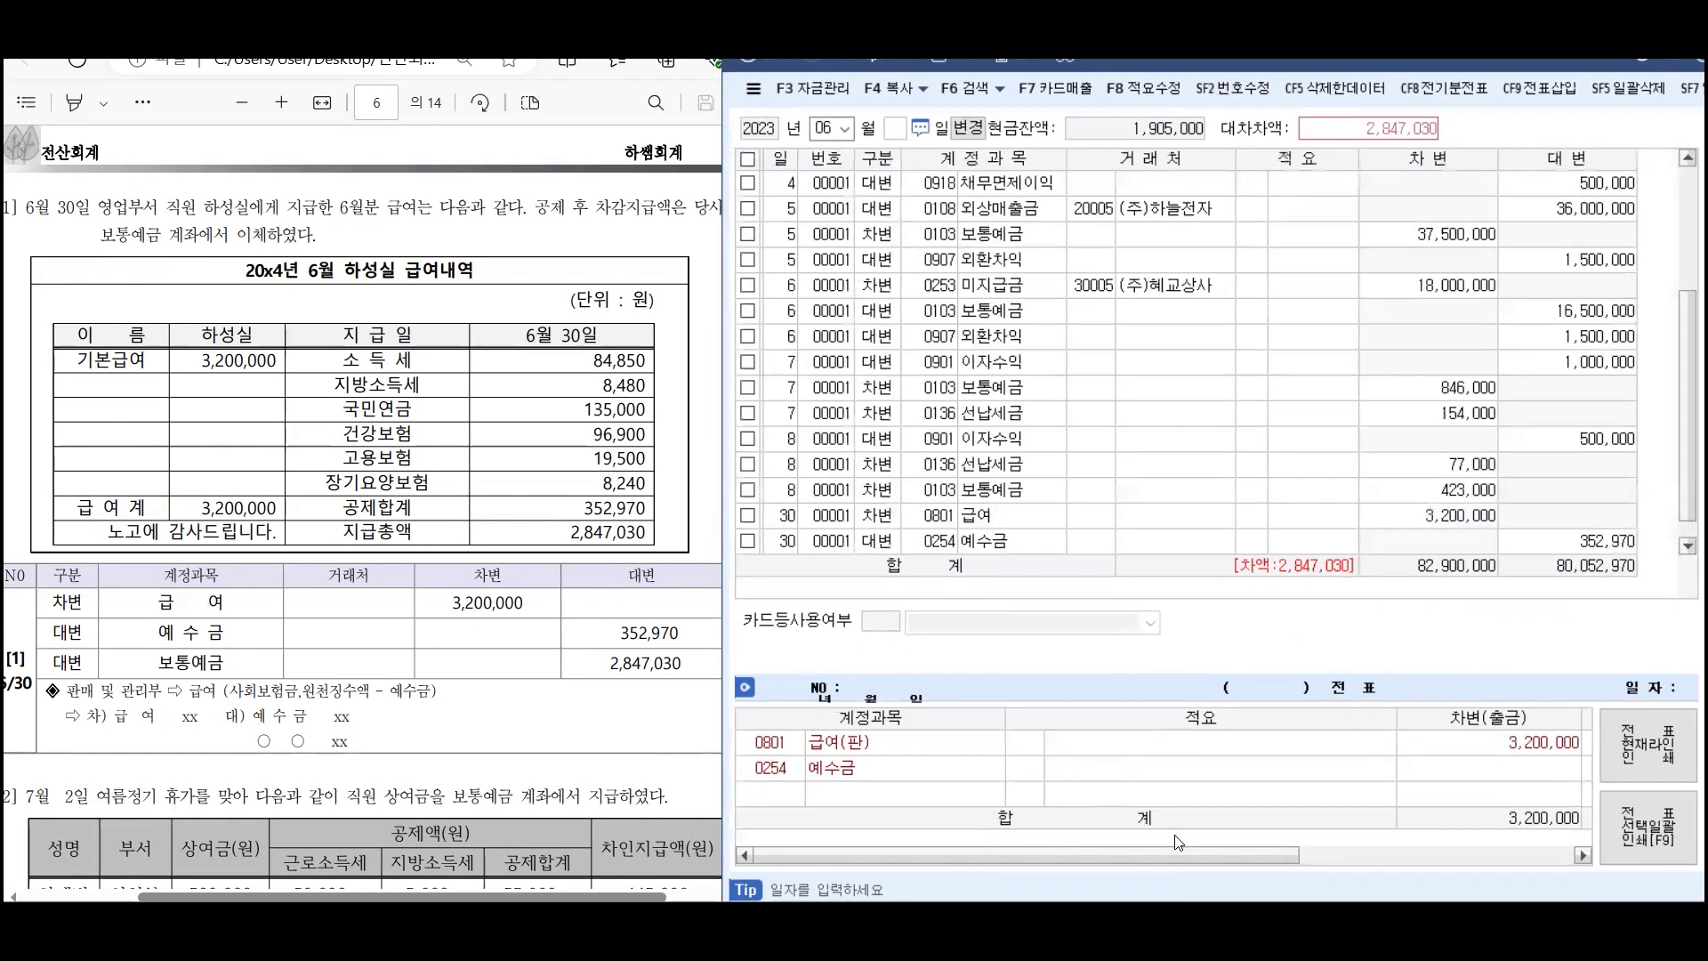
Add a 대변 line dated day 30 for account 0103 보통예금 with a credit amount of 2,847,030
{"action": "left_click", "coordinate": [1619, 541]}
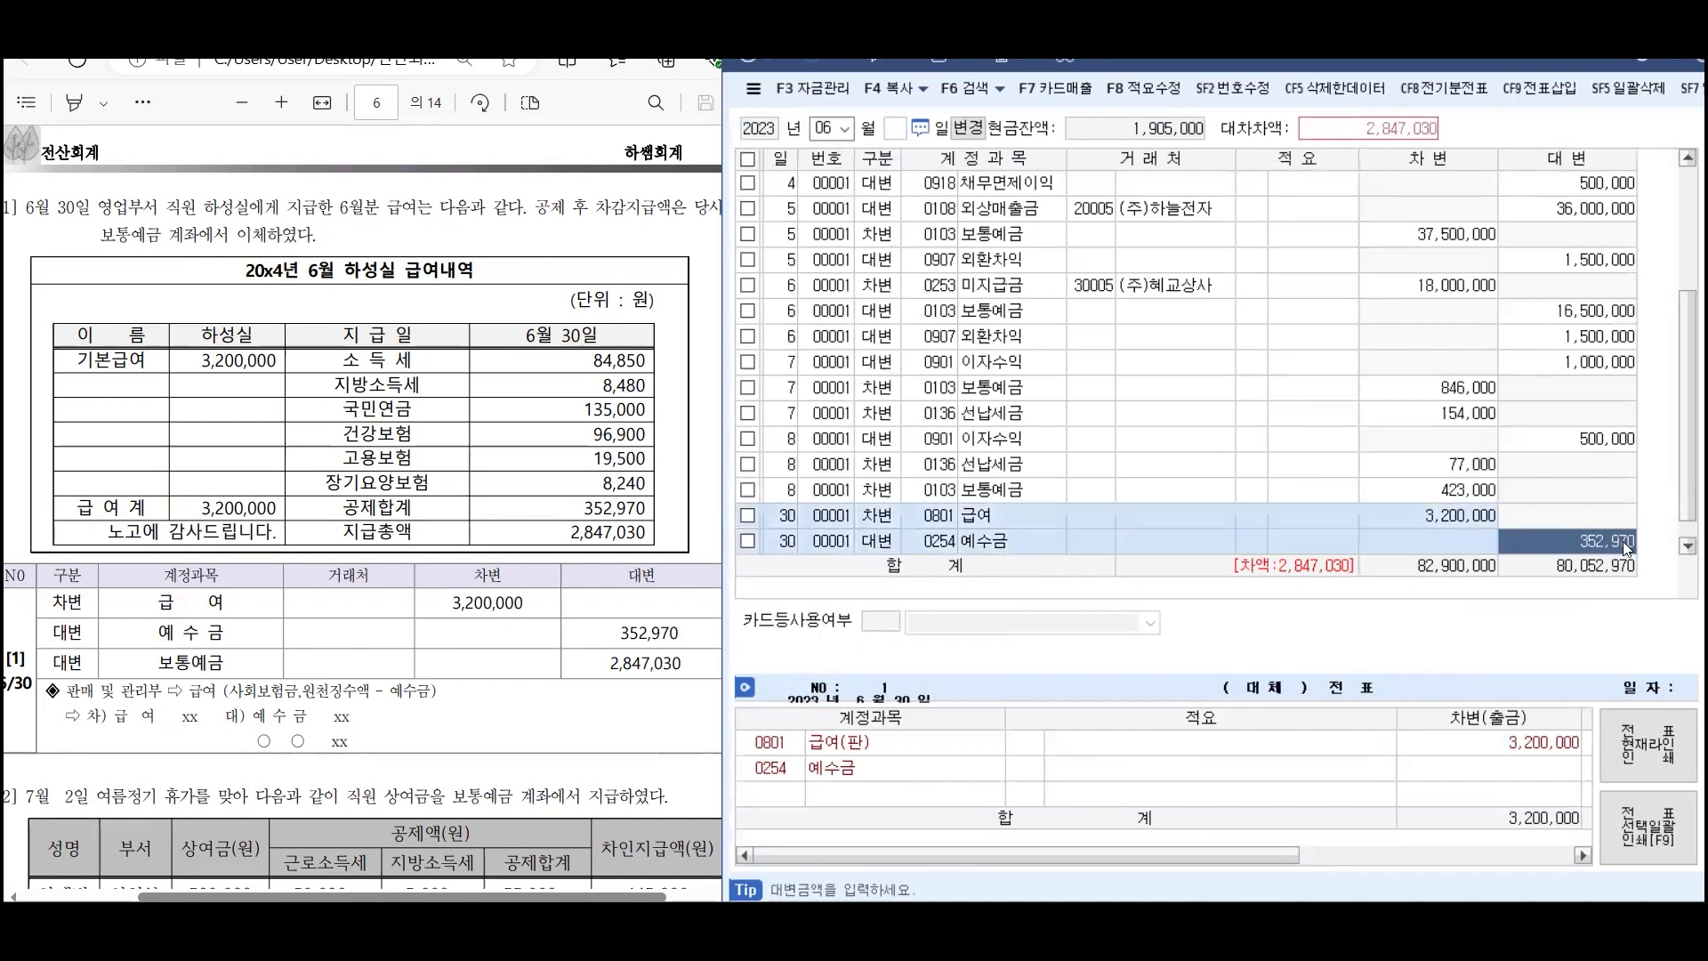
{"action": "key", "text": "Return"}
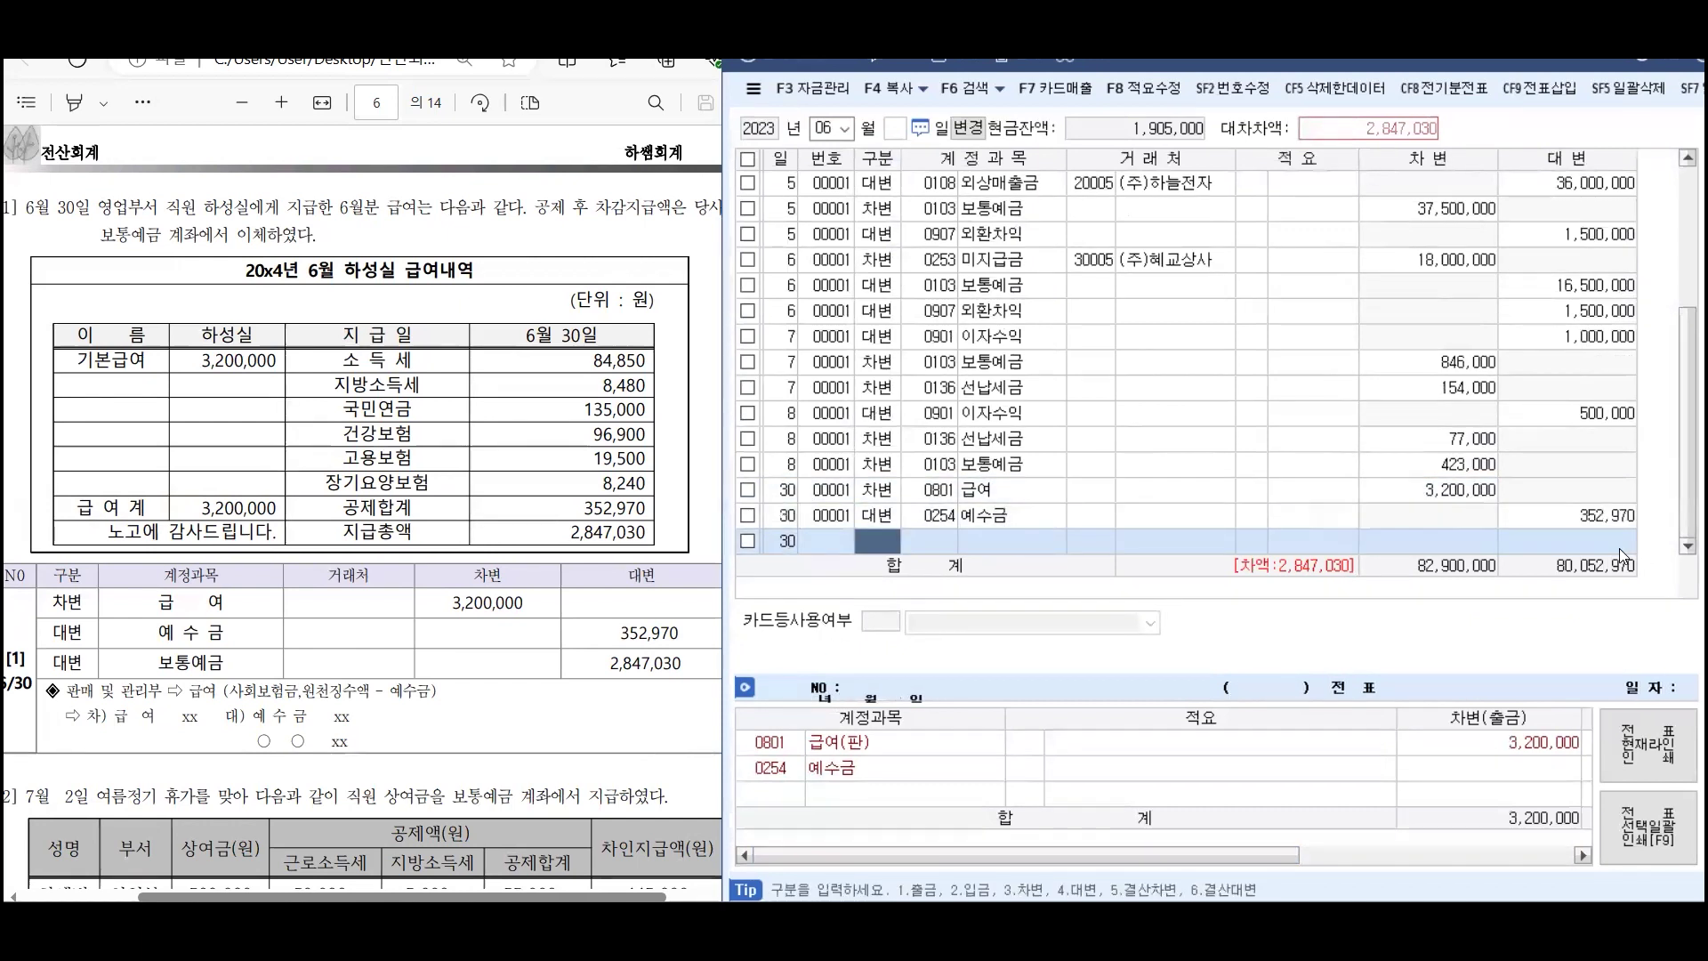
{"action": "type", "text": "4"}
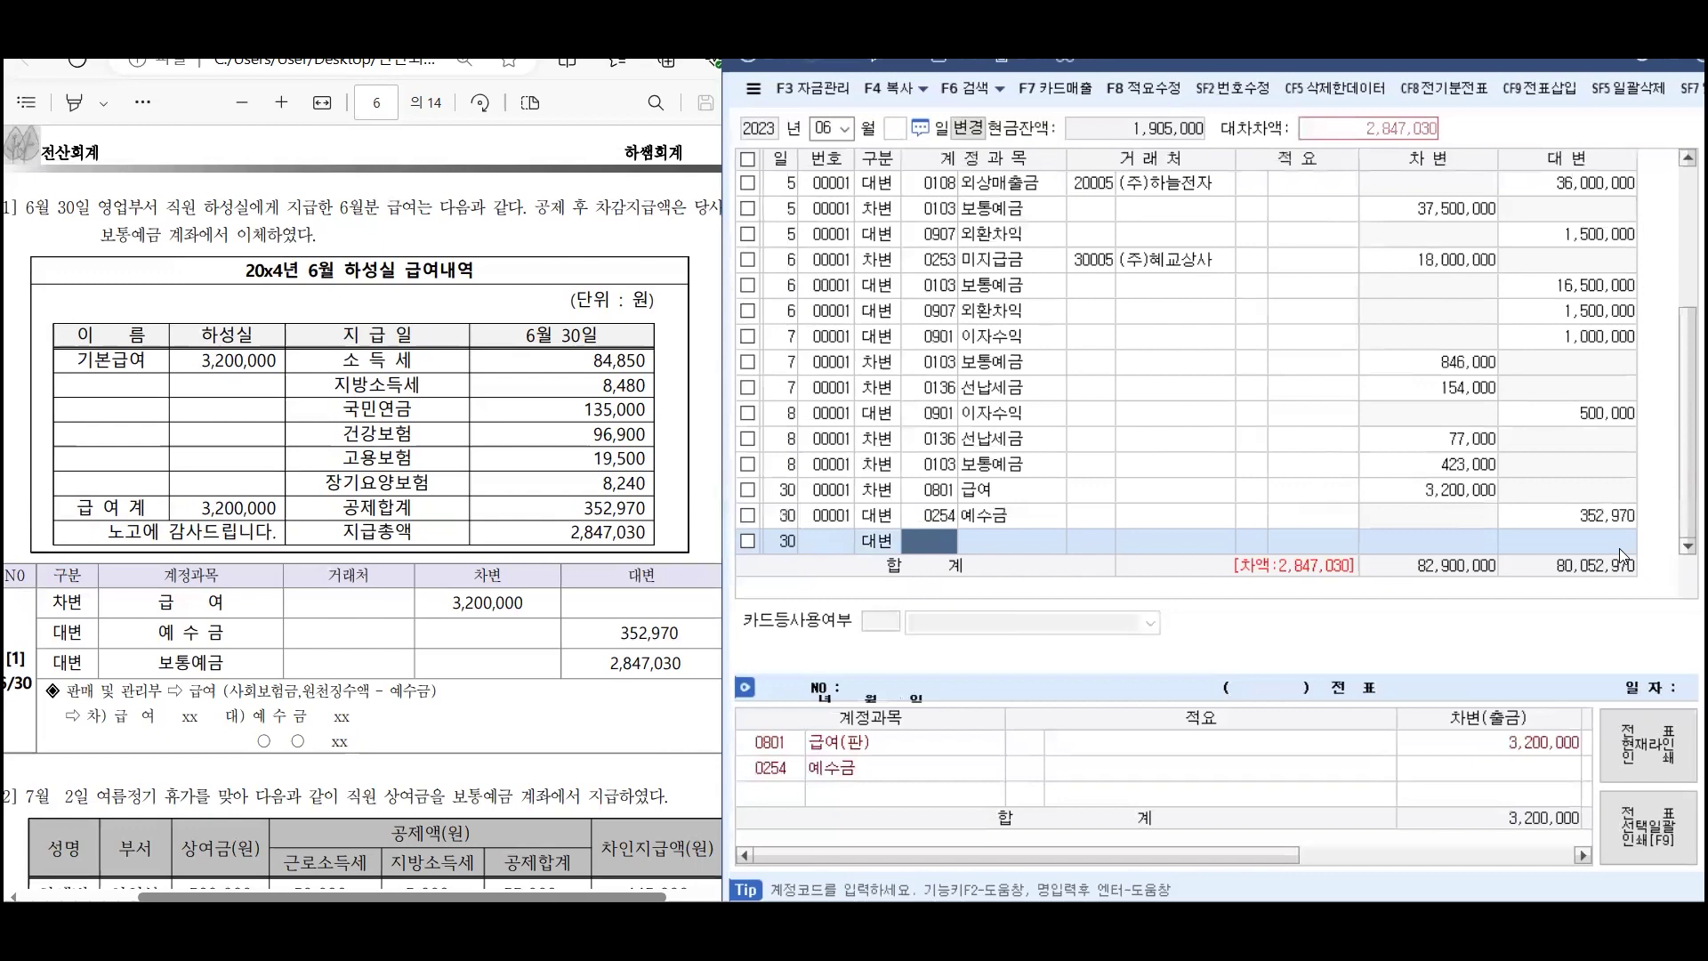
{"action": "type", "text": "103"}
{"action": "key", "text": "Return"}
{"action": "key", "text": "Return"}
{"action": "key", "text": "Return"}
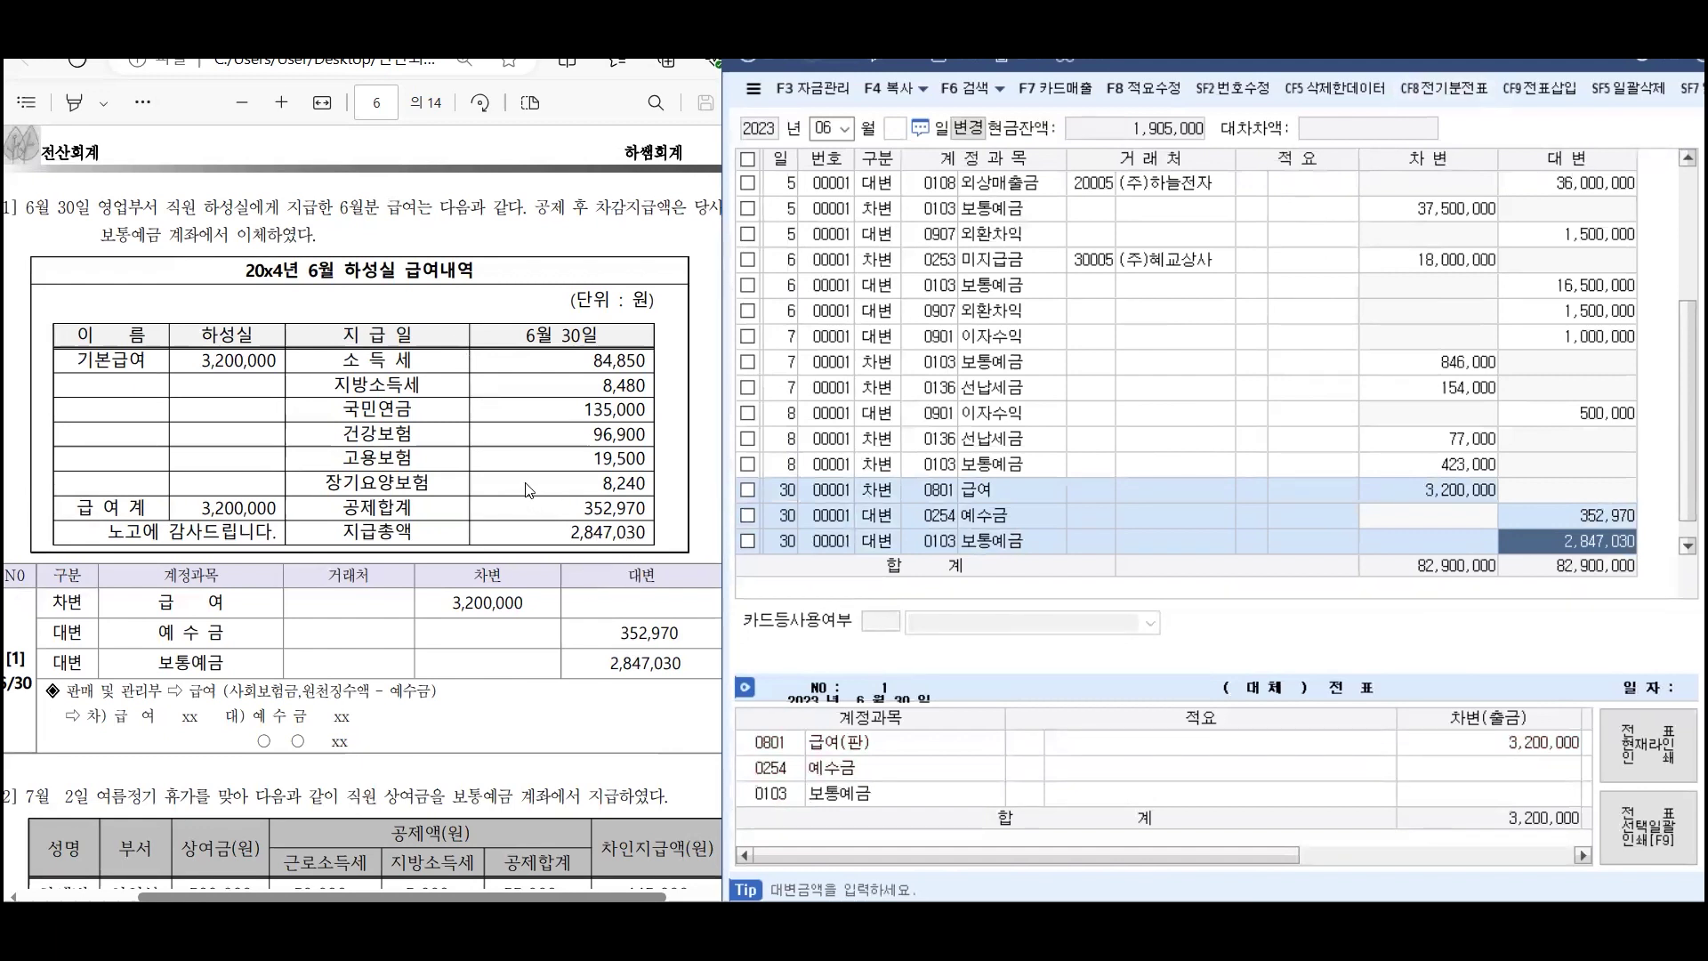
Go to the July 2 bonus problem in the PDF, switch the journal to month 07 and start a line dated day 2
{"action": "scroll", "coordinate": [525, 485], "scroll_direction": "down", "scroll_amount": 5}
{"action": "scroll", "coordinate": [524, 489], "scroll_direction": "down", "scroll_amount": 2}
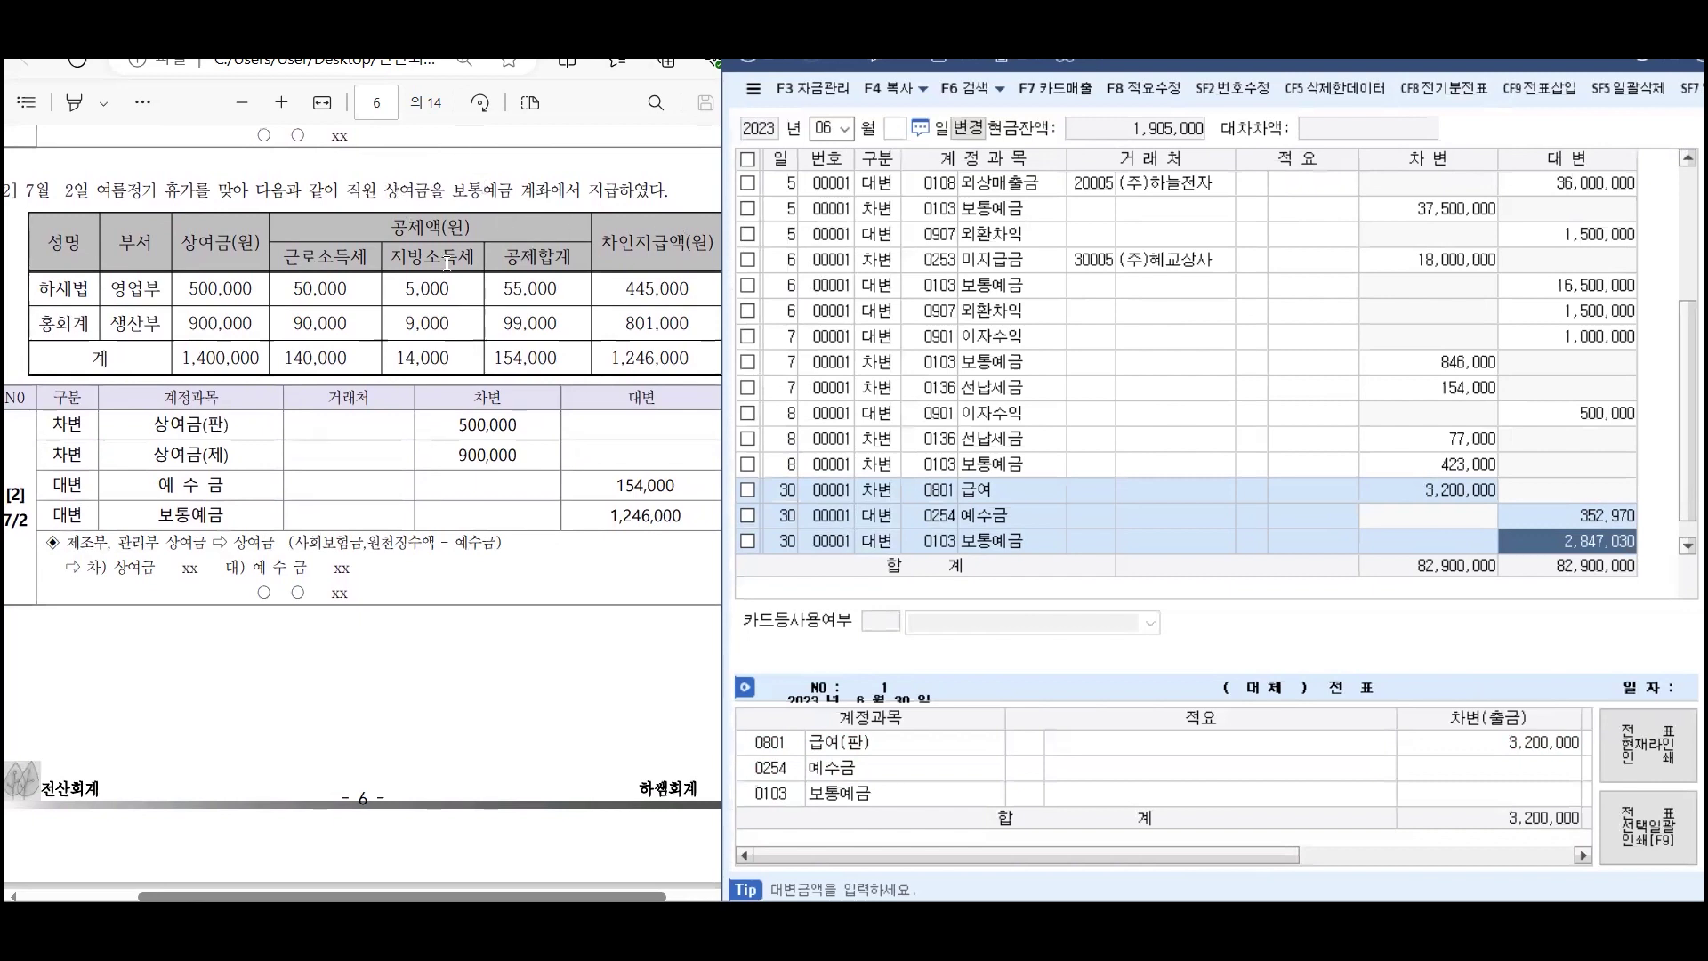
{"action": "left_click", "coordinate": [843, 134]}
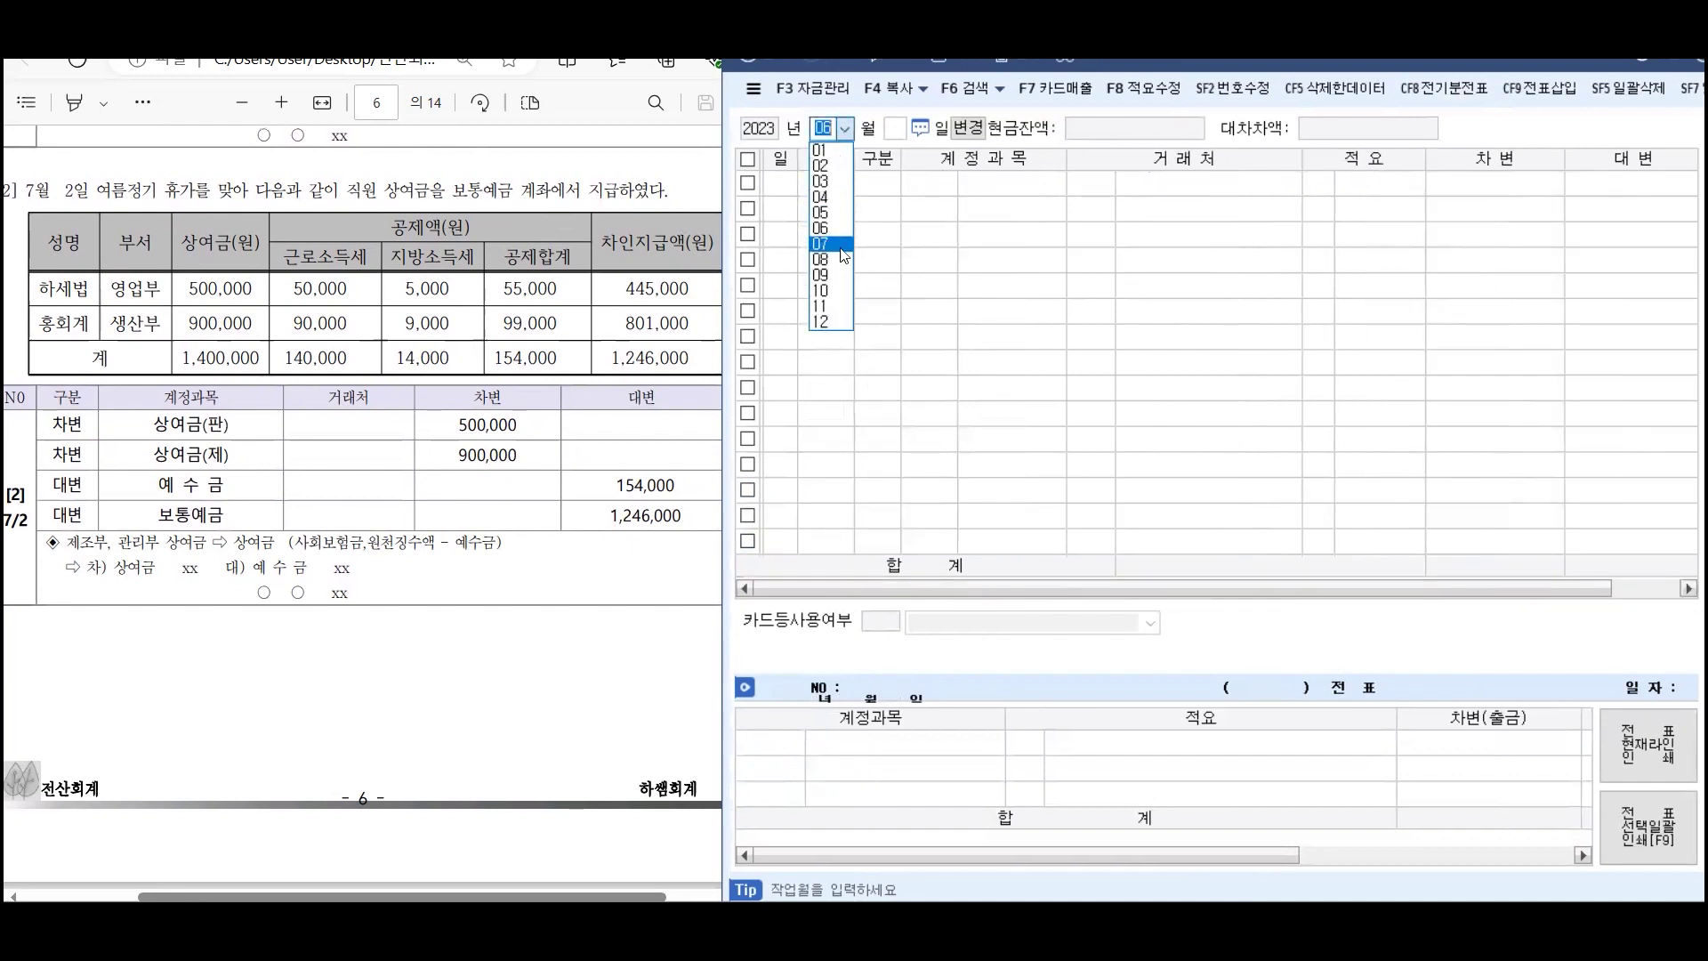
{"action": "left_click", "coordinate": [821, 244]}
{"action": "type", "text": "2"}
{"action": "key", "text": "Return"}
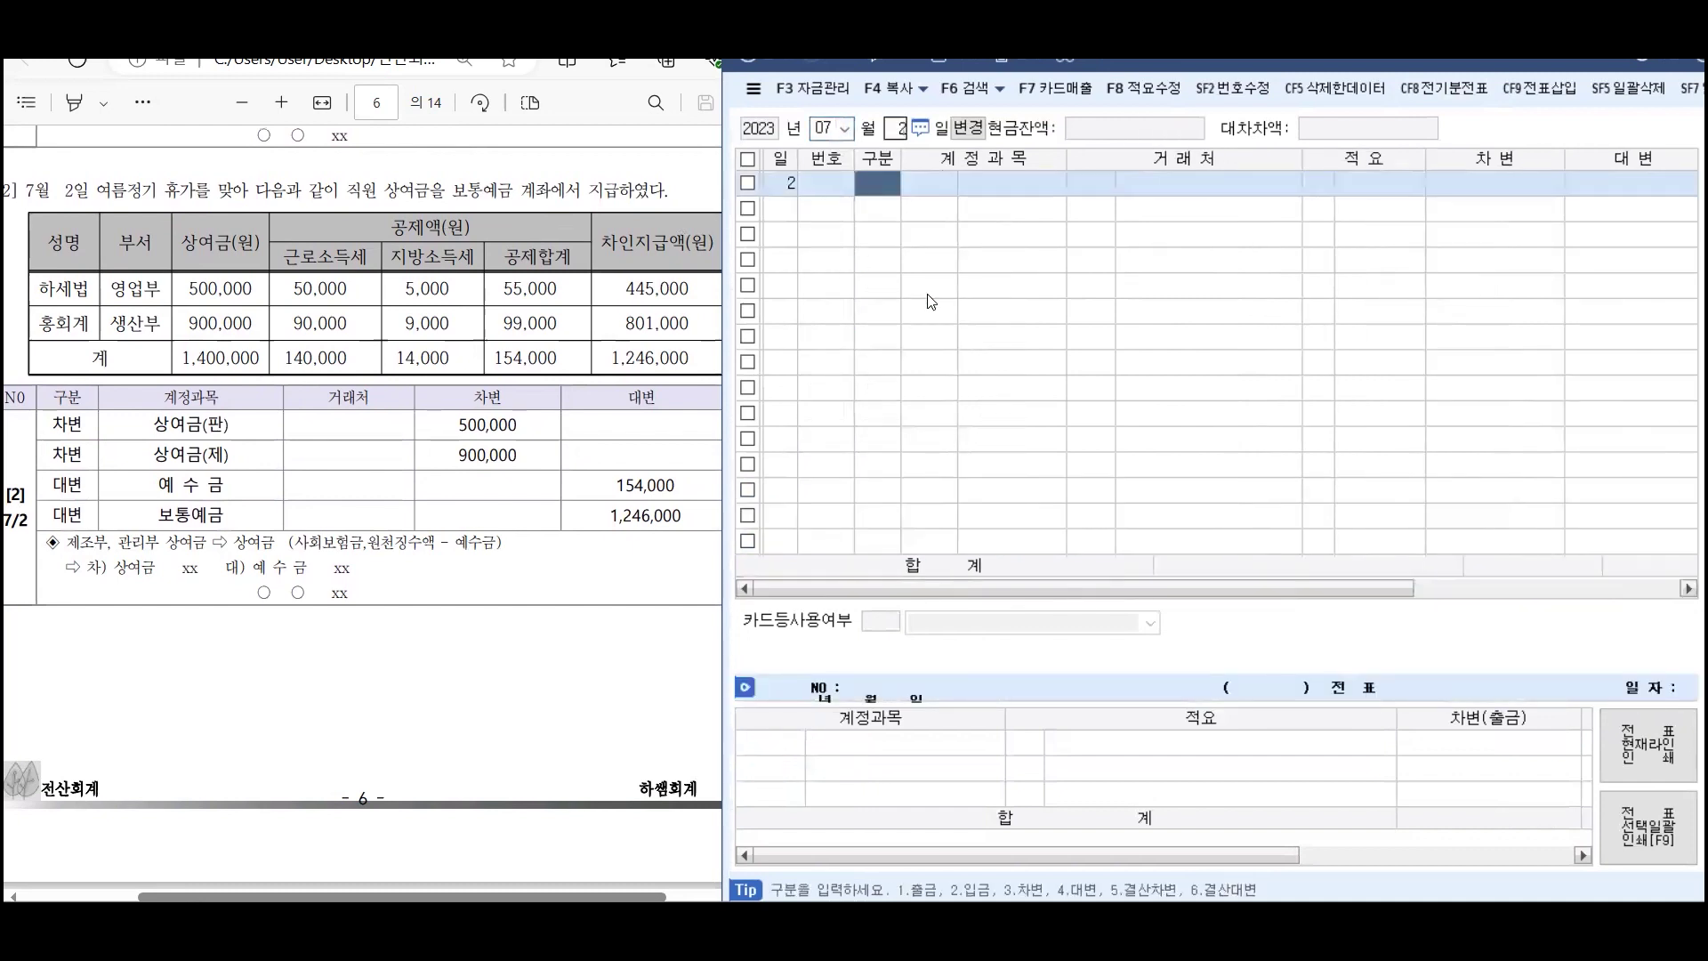
{"action": "left_click", "coordinate": [895, 132]}
{"action": "type", "text": "2"}
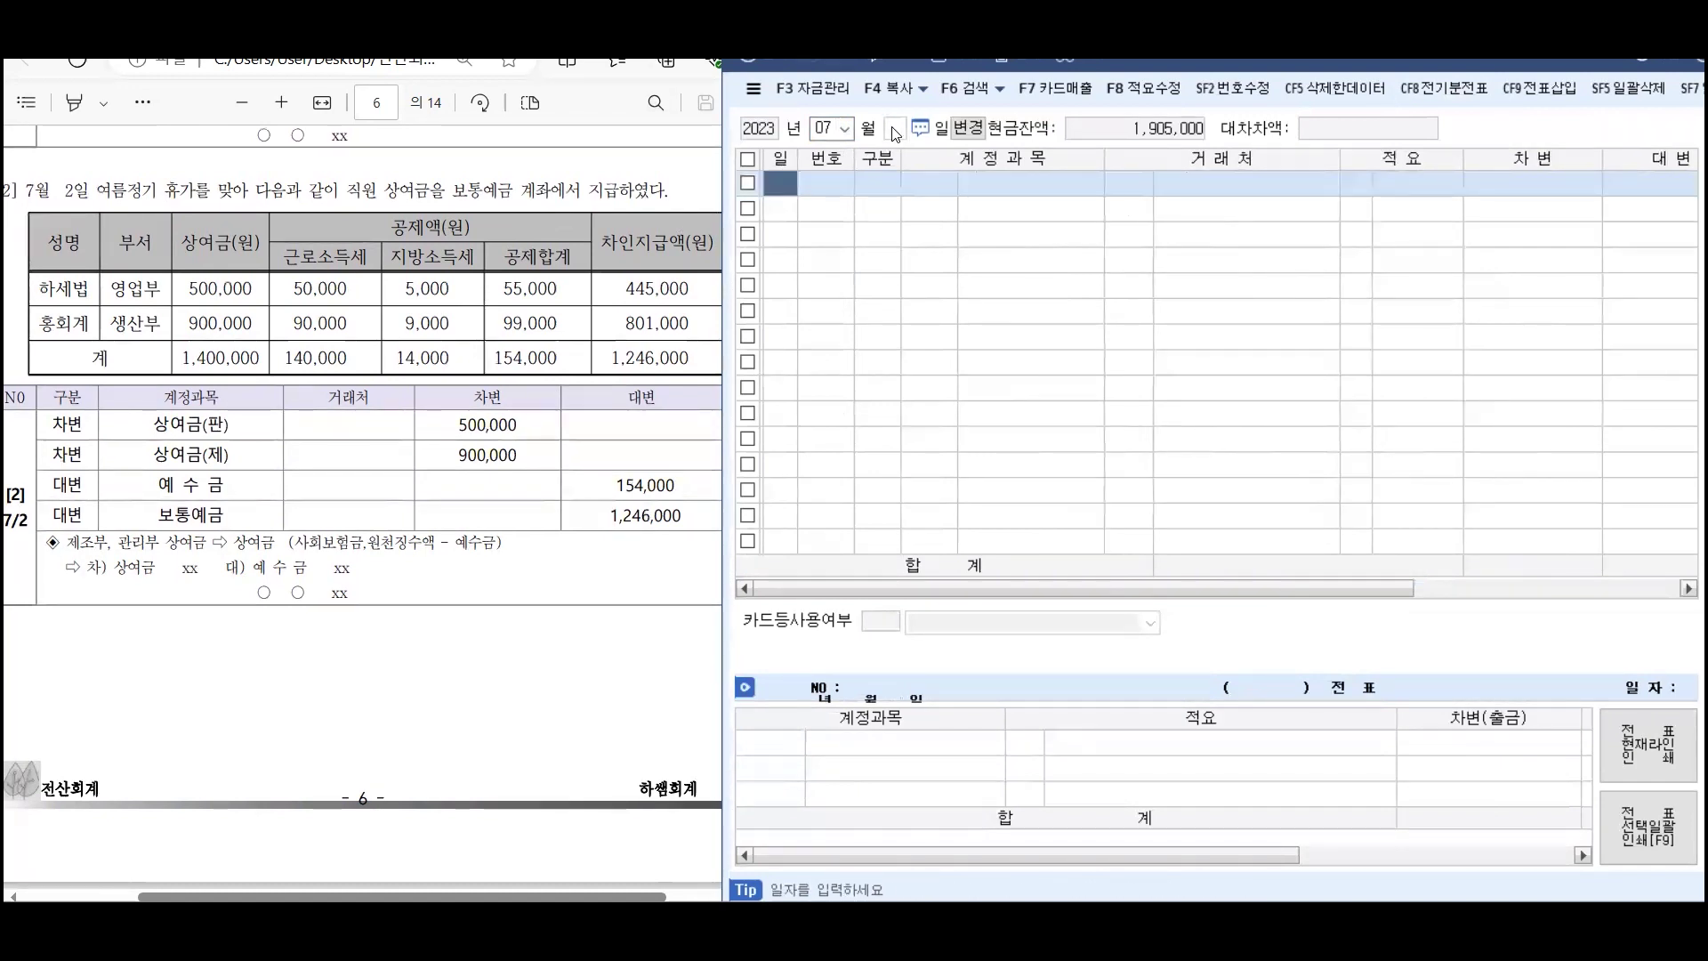
{"action": "key", "text": "Return"}
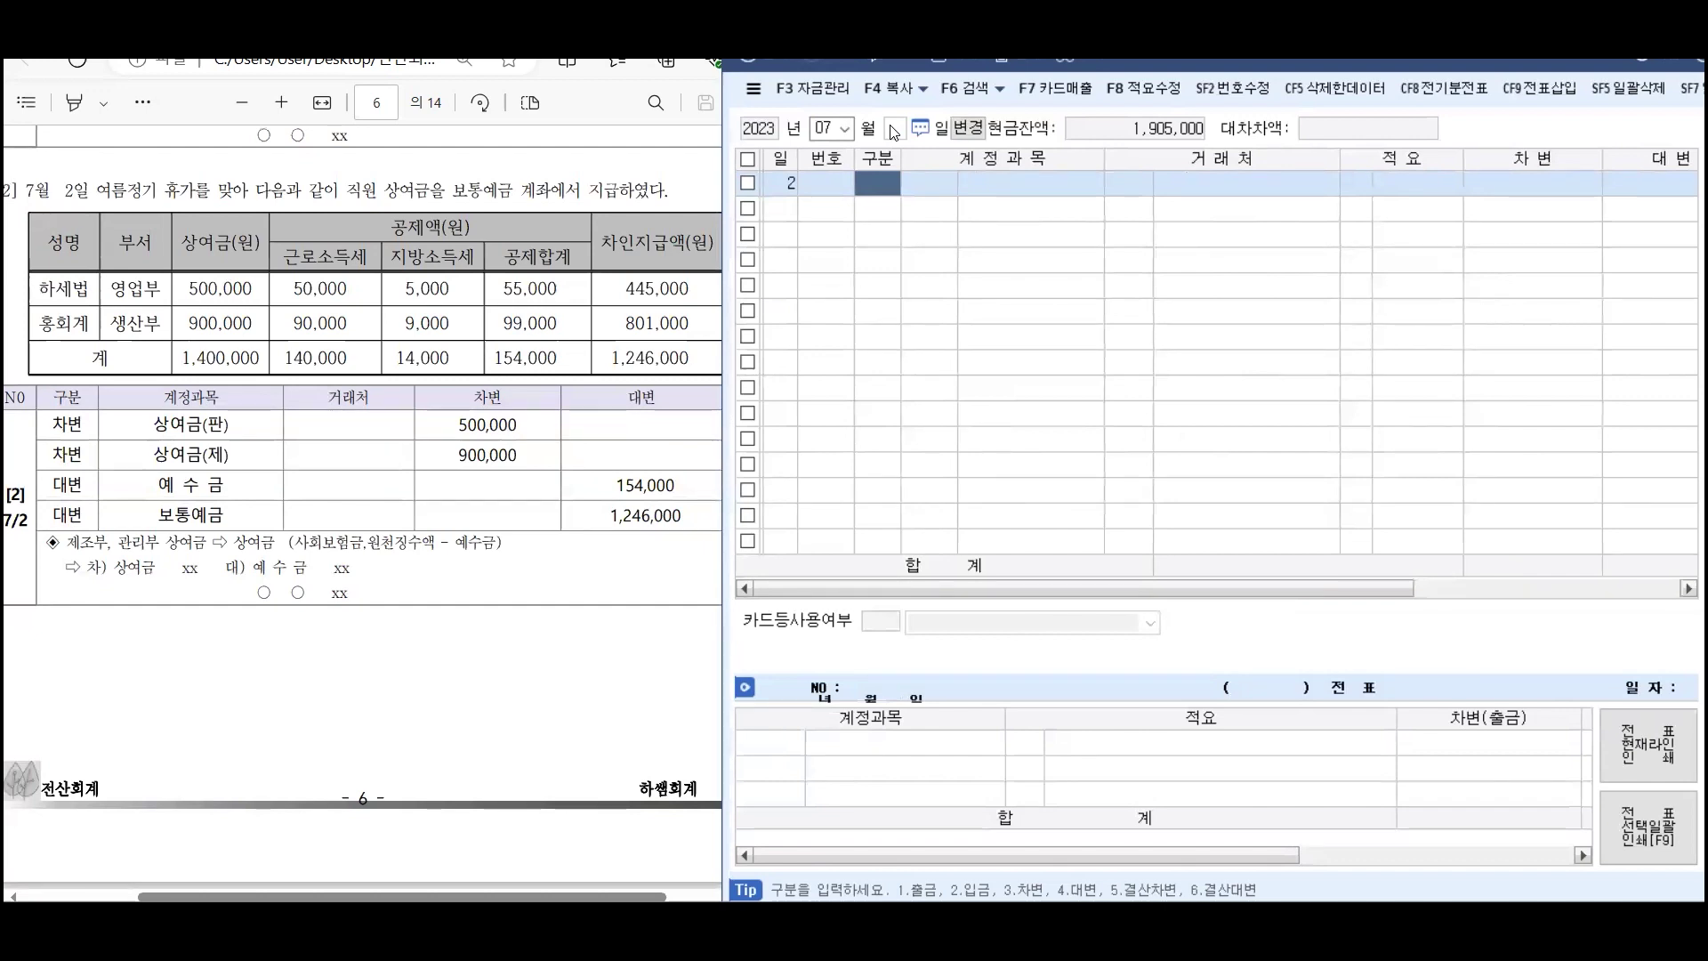
Make the July 2 line a 차변 entry for account 0803 상여금 (판매관리비)
{"action": "type", "text": "3"}
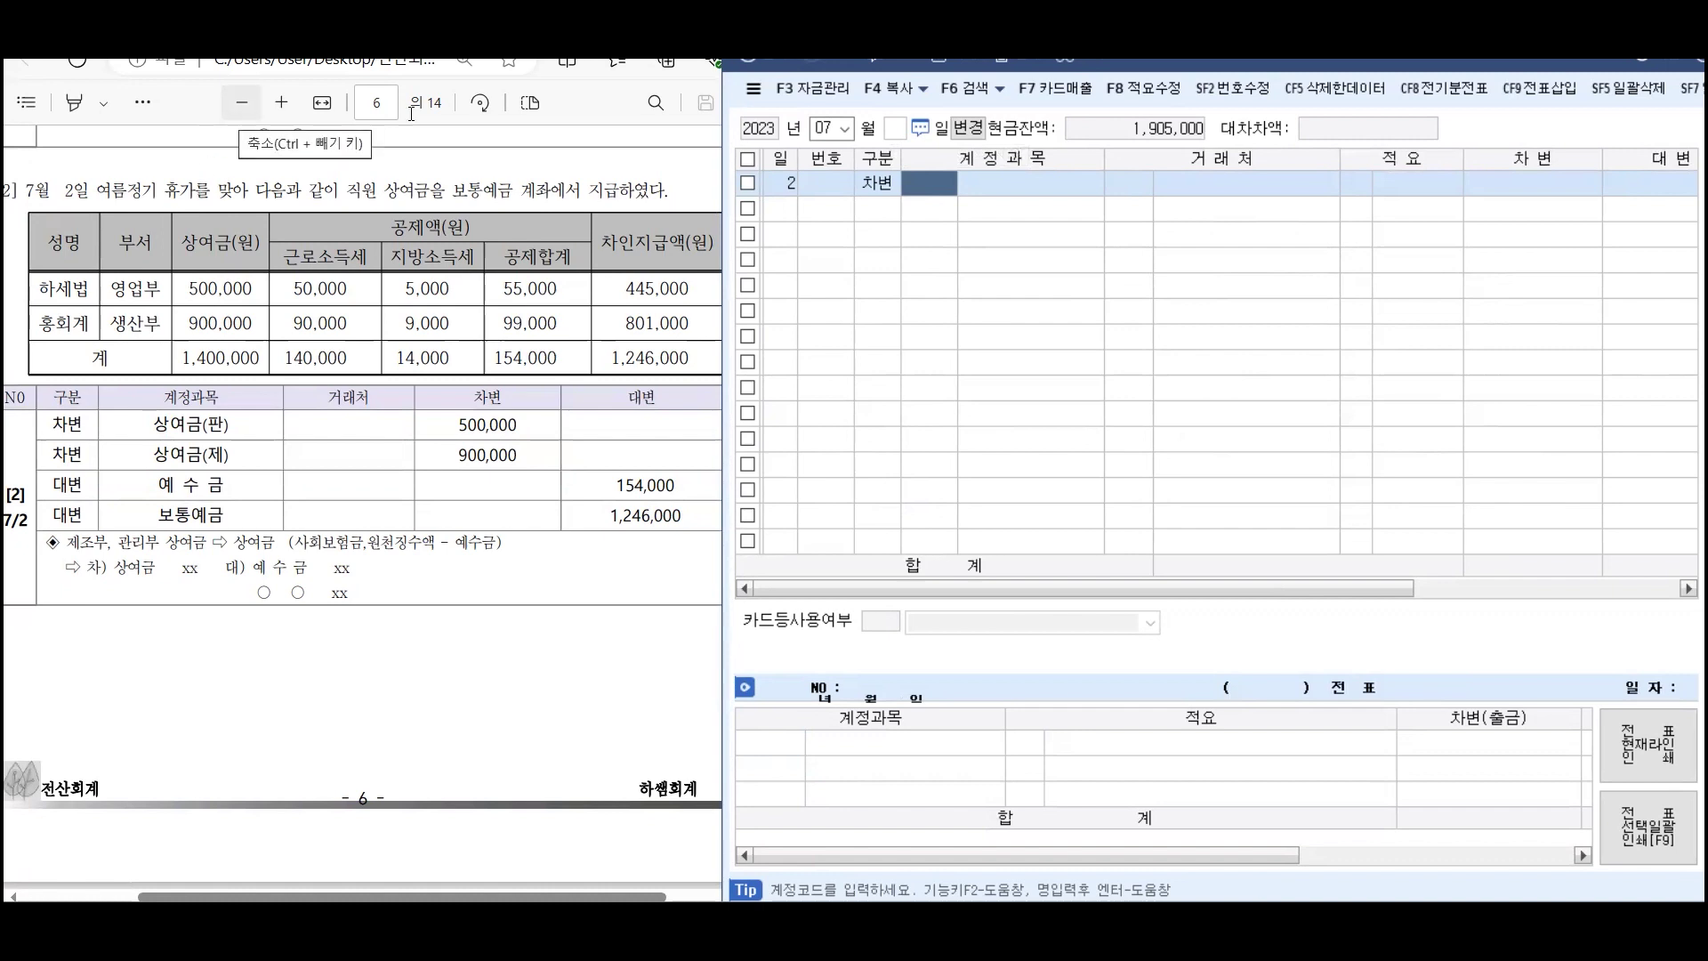
{"action": "type", "text": "상ㅇ"}
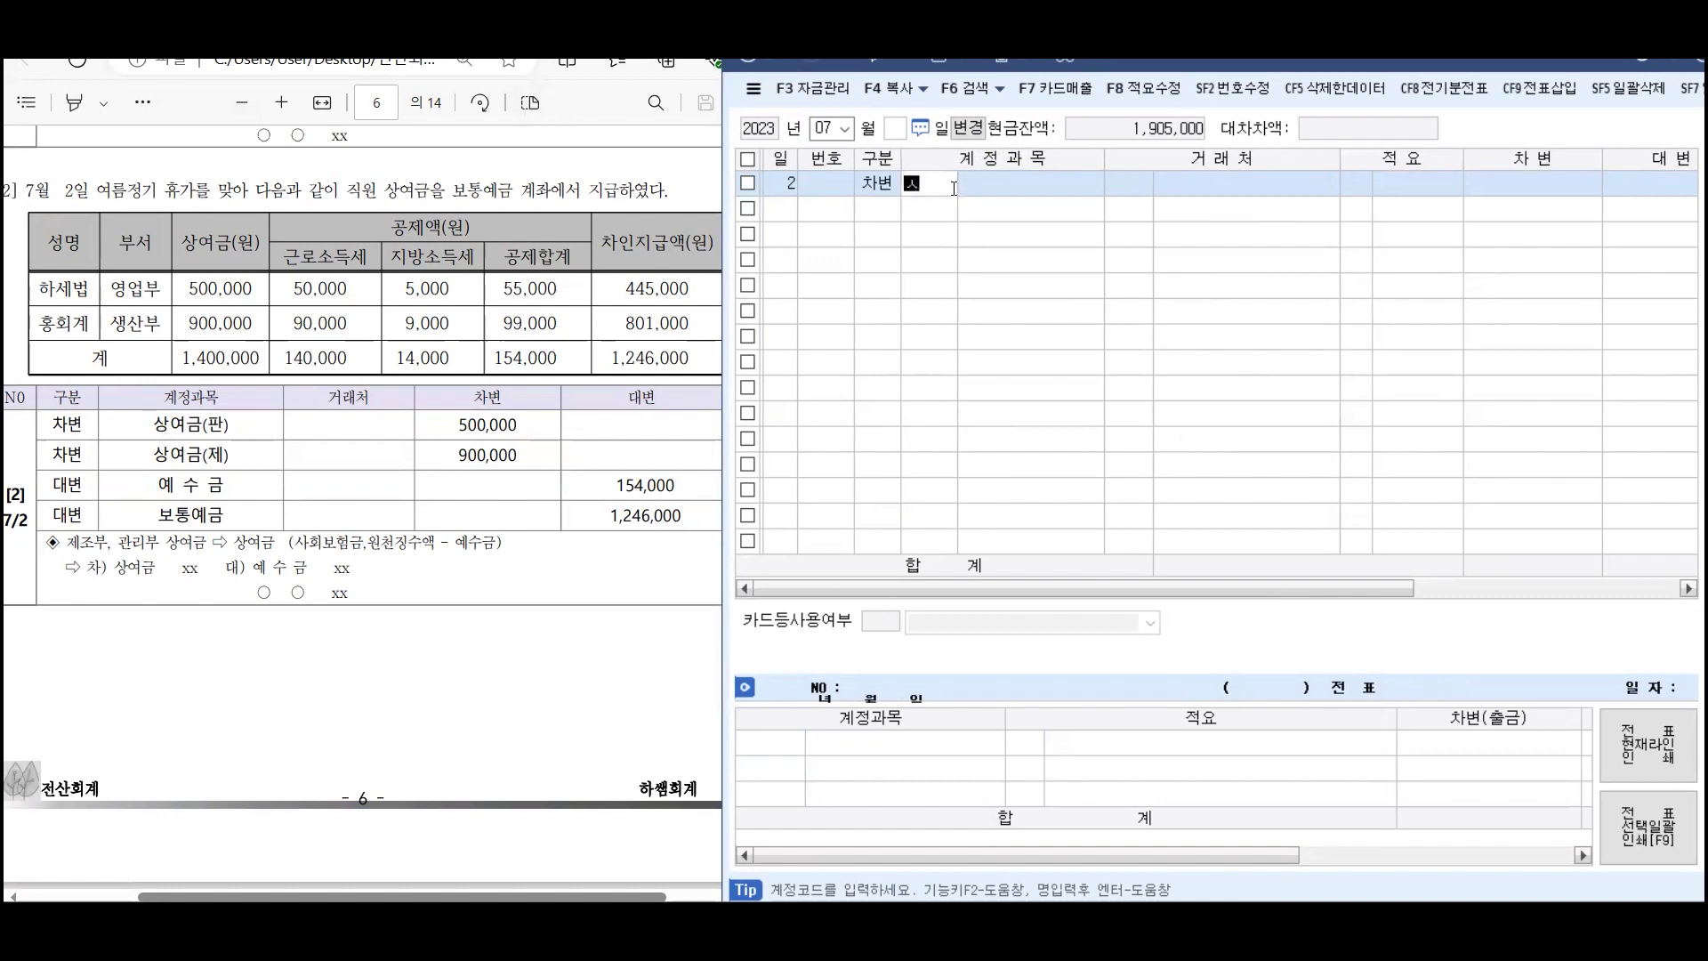
{"action": "type", "text": "ㅕ"}
{"action": "key", "text": "Return"}
{"action": "key", "text": "Down"}
{"action": "key", "text": "Down"}
{"action": "key", "text": "Down"}
{"action": "key", "text": "Down"}
{"action": "key", "text": "Down"}
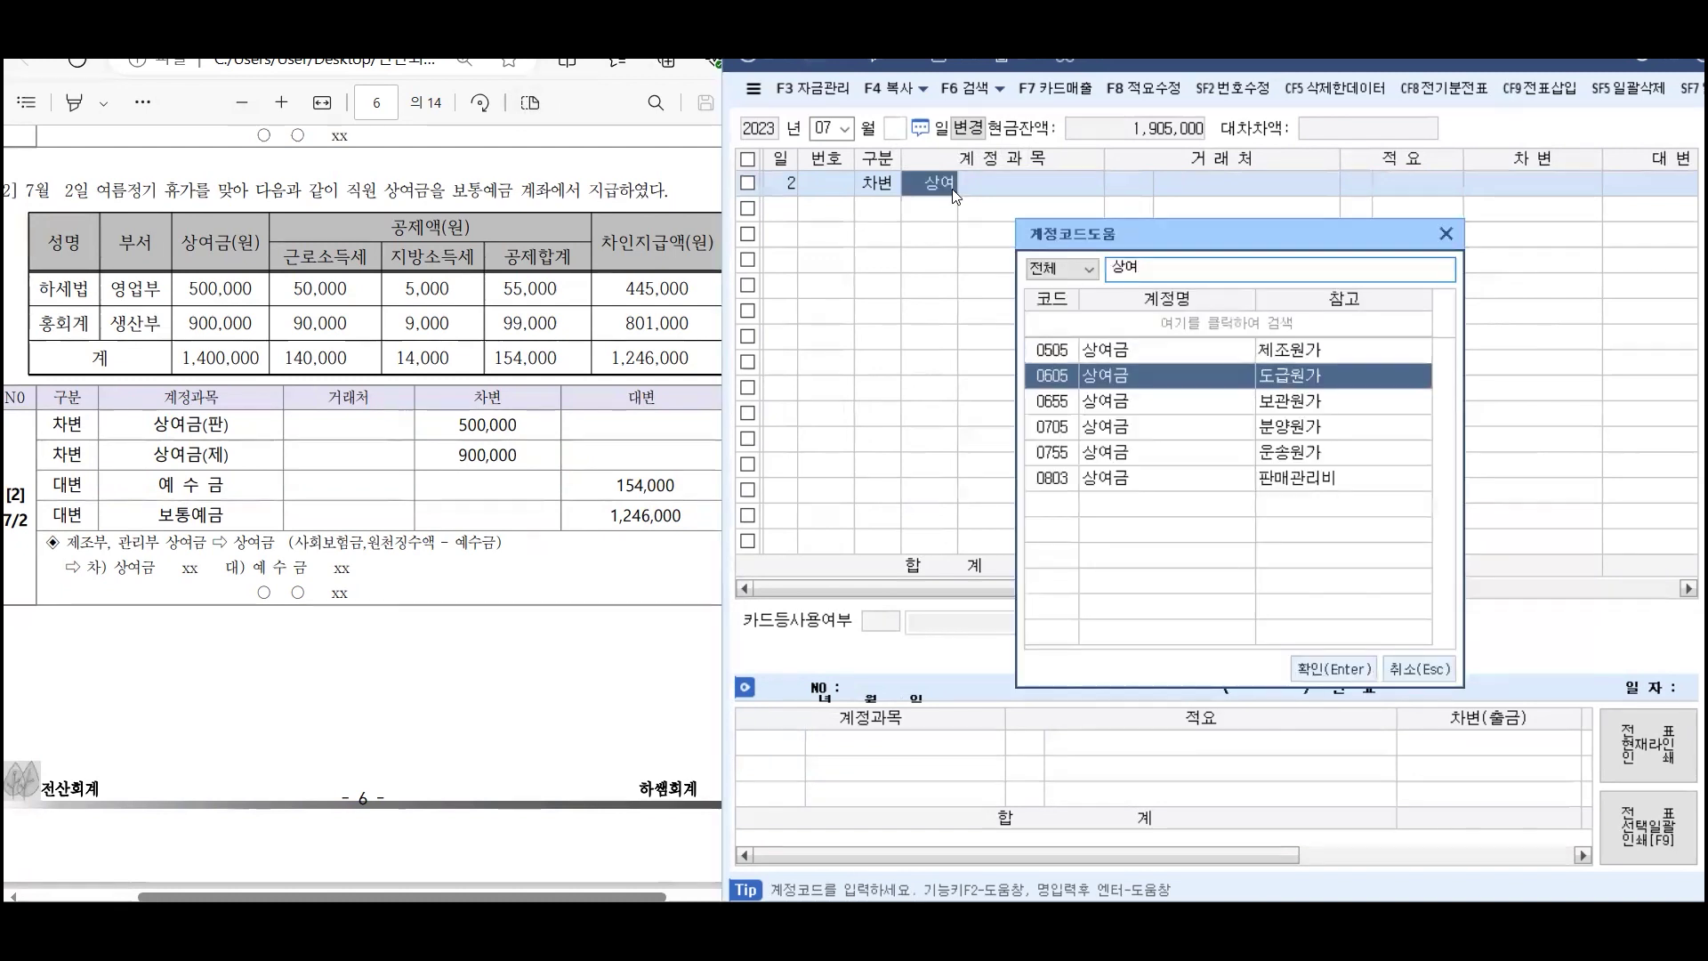
{"action": "key", "text": "Return"}
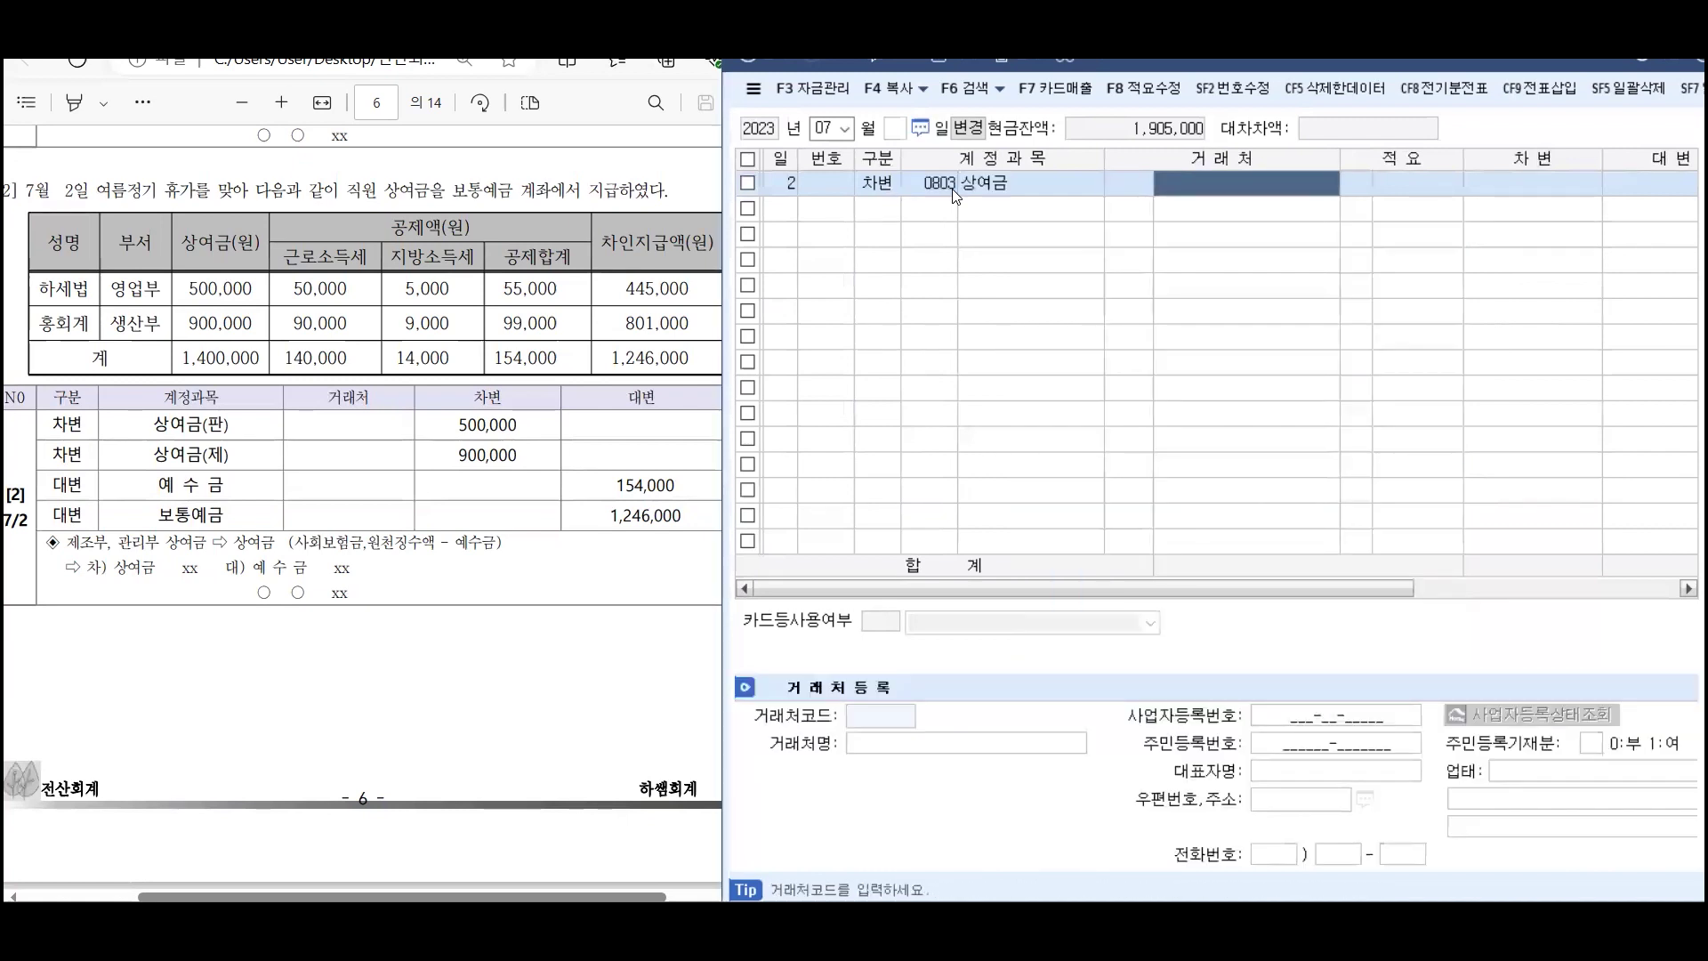
Leave the 거래처 of the 상여금 line blank and enter a debit amount of 500,000
{"action": "key", "text": "Return"}
{"action": "key", "text": "Return"}
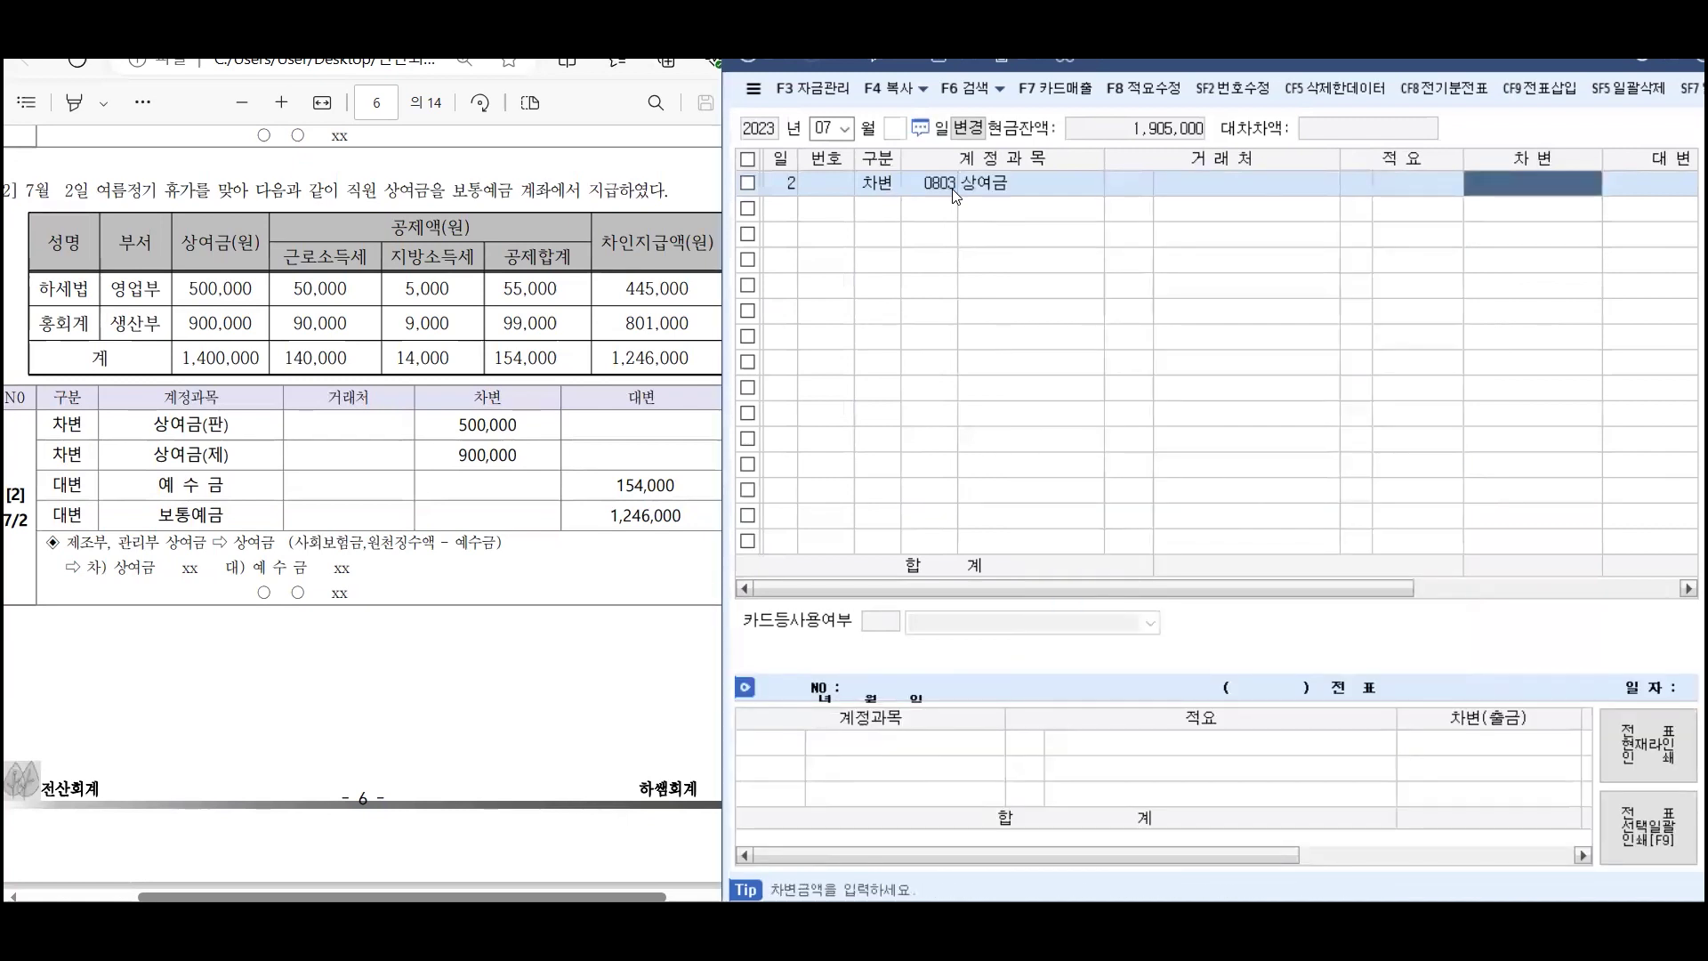
{"action": "type", "text": "5000000"}
{"action": "key", "text": "Return"}
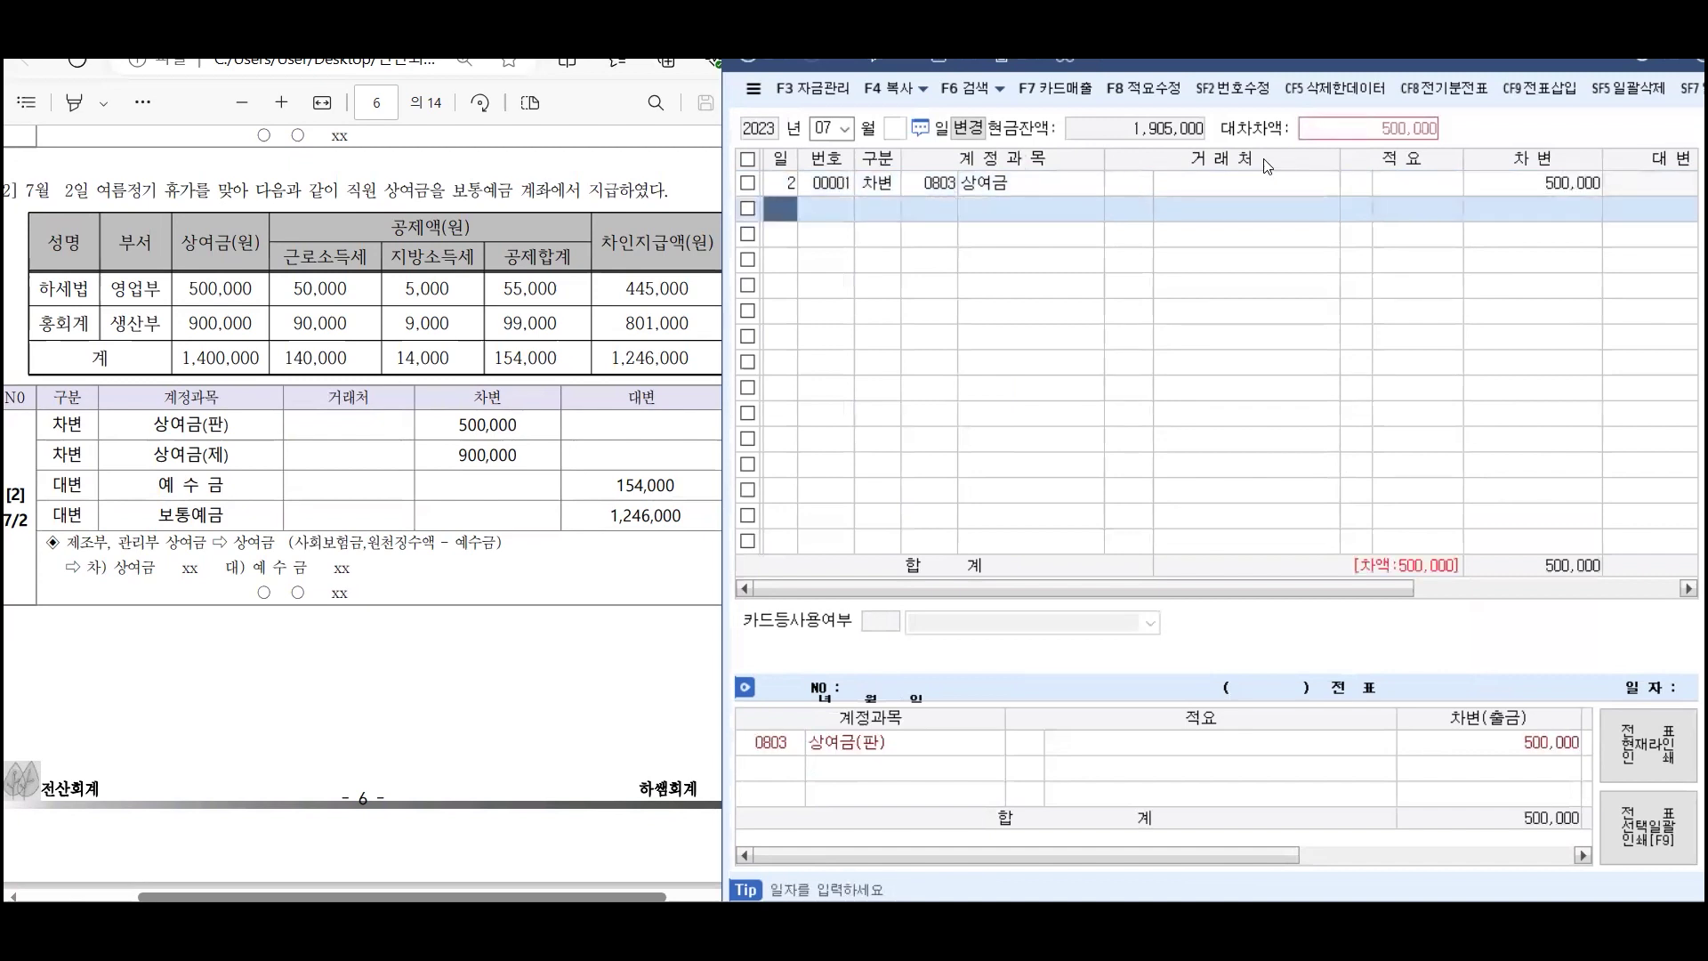
Narrow the 거래처 column and add a 차변 line dated day 2 for account 0505 상여금 (제조원가)
{"action": "left_click_drag", "start_coordinate": [1337, 154], "coordinate": [1304, 154]}
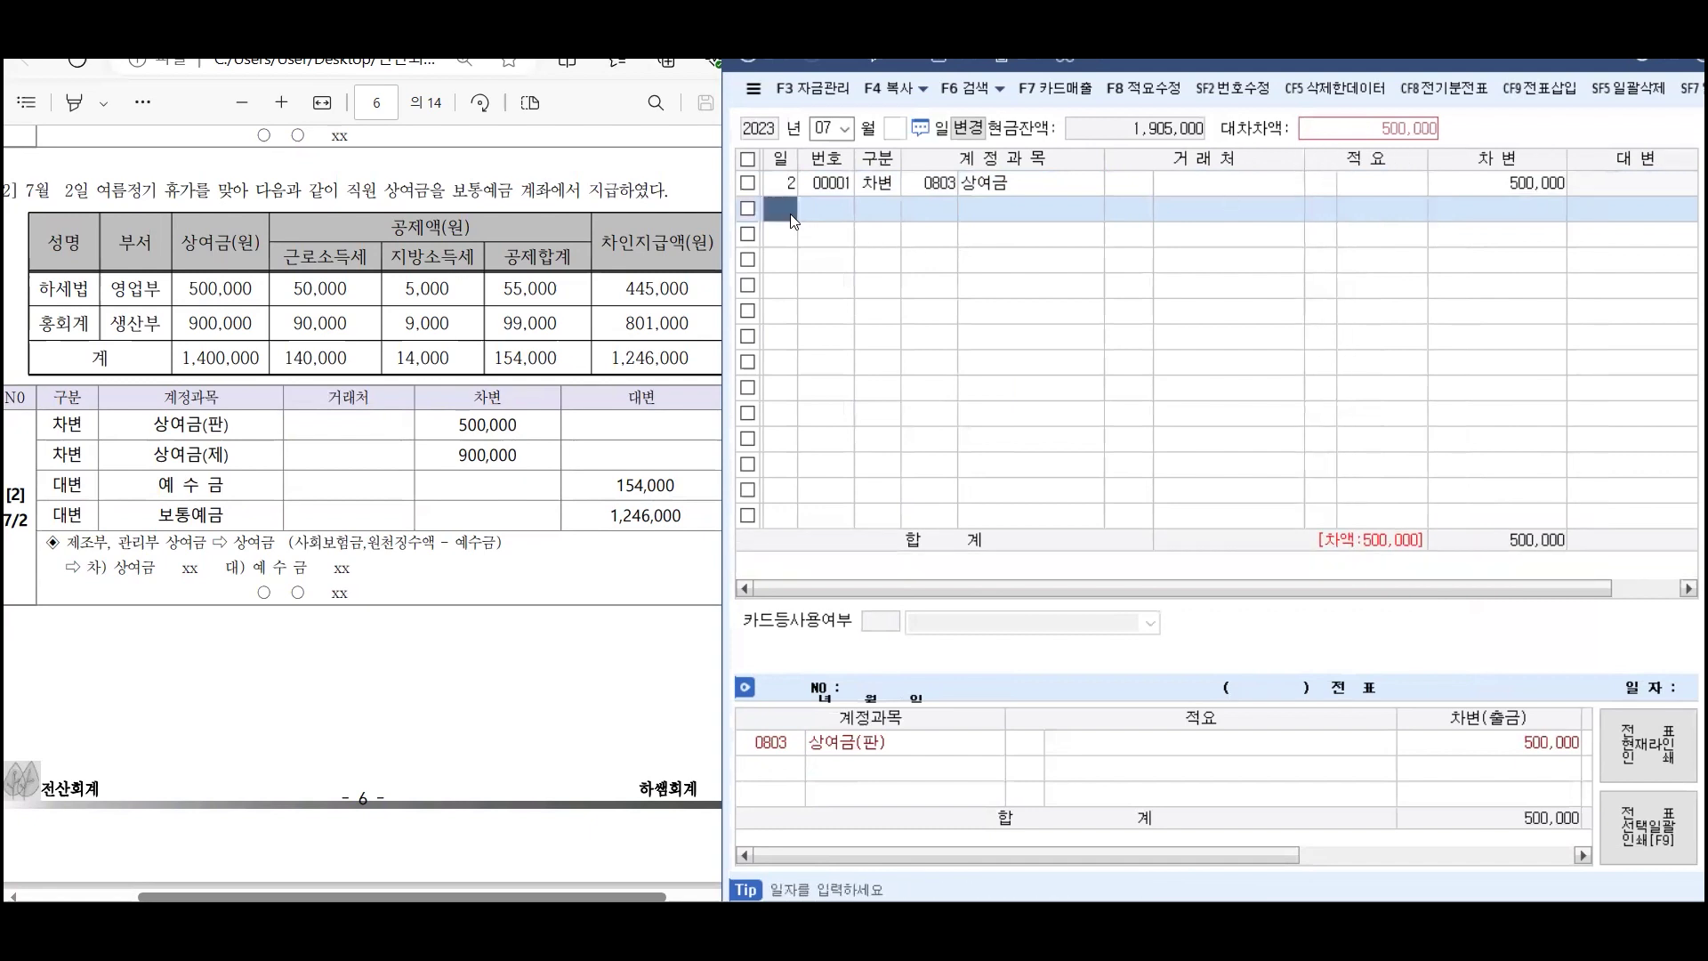
{"action": "type", "text": "2"}
{"action": "key", "text": "Return"}
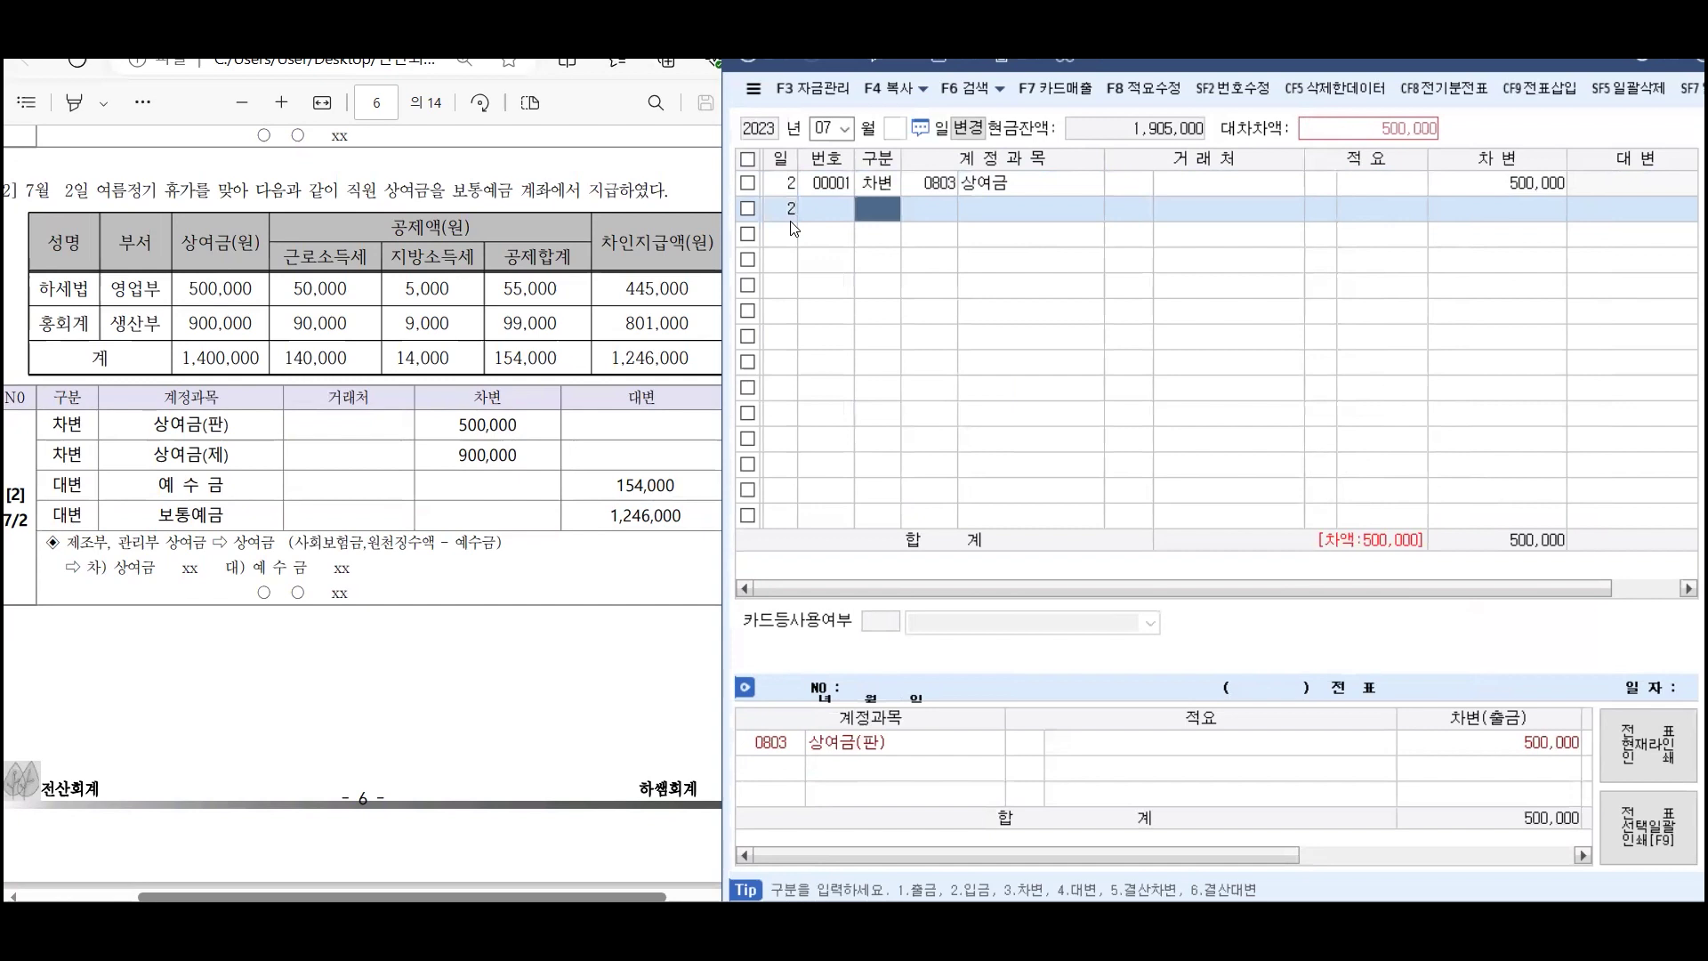
{"action": "type", "text": "3"}
{"action": "key", "text": "Return"}
{"action": "type", "text": "상여"}
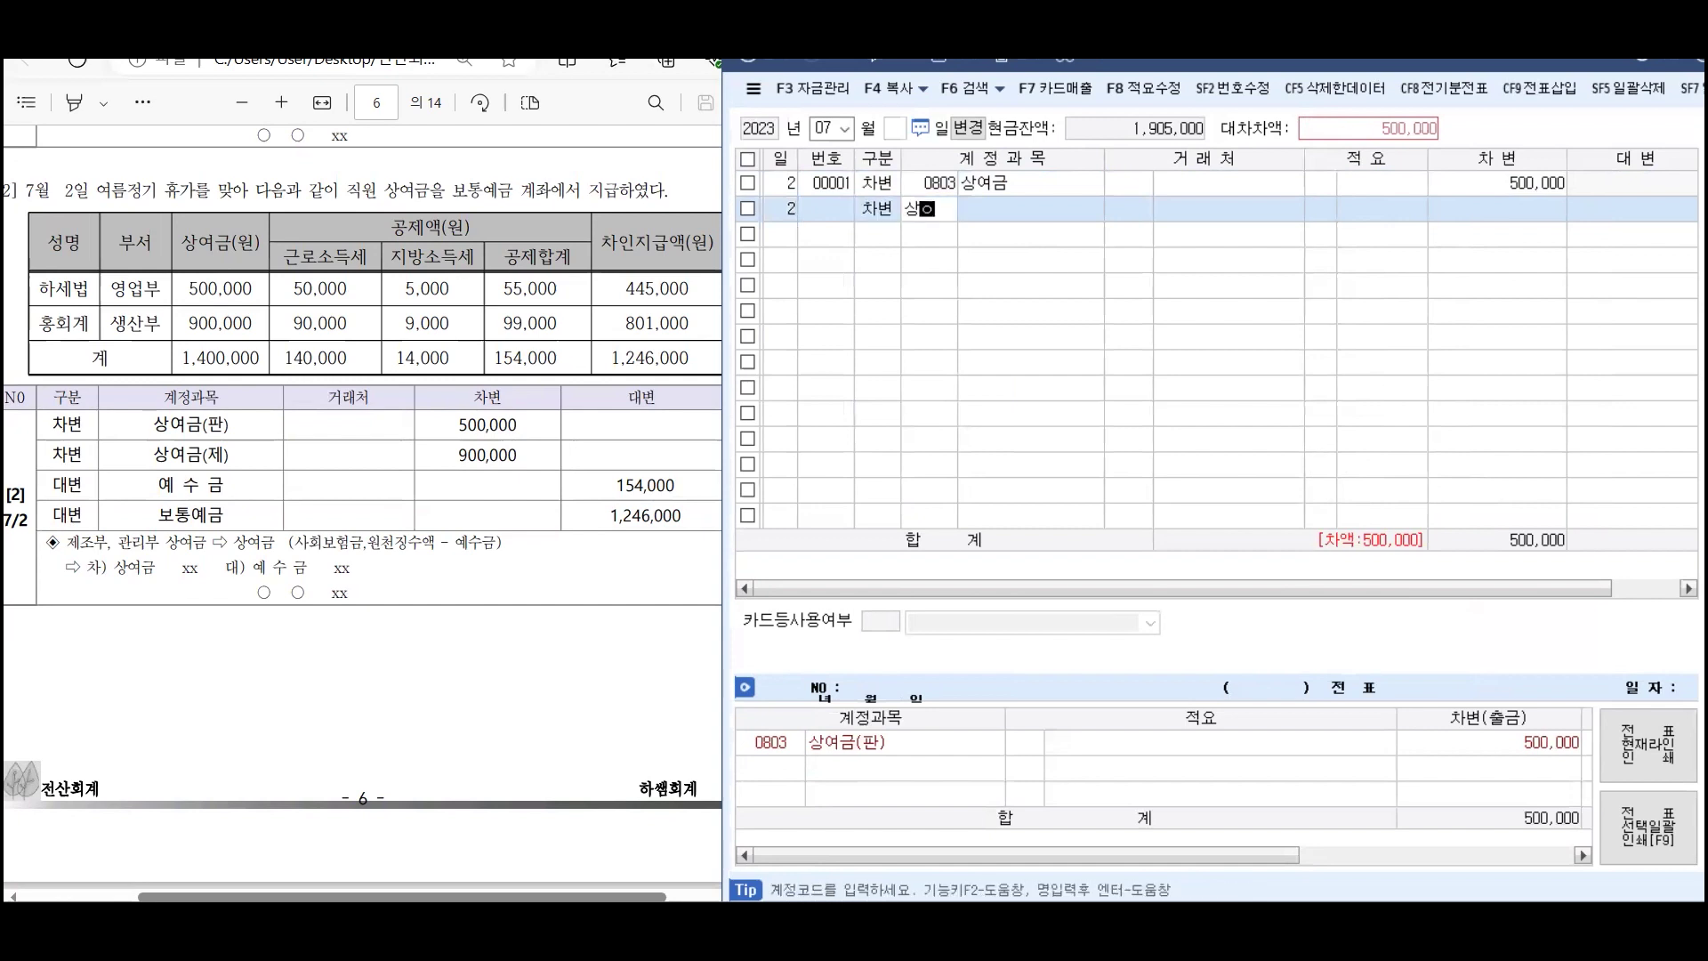
{"action": "key", "text": "Return"}
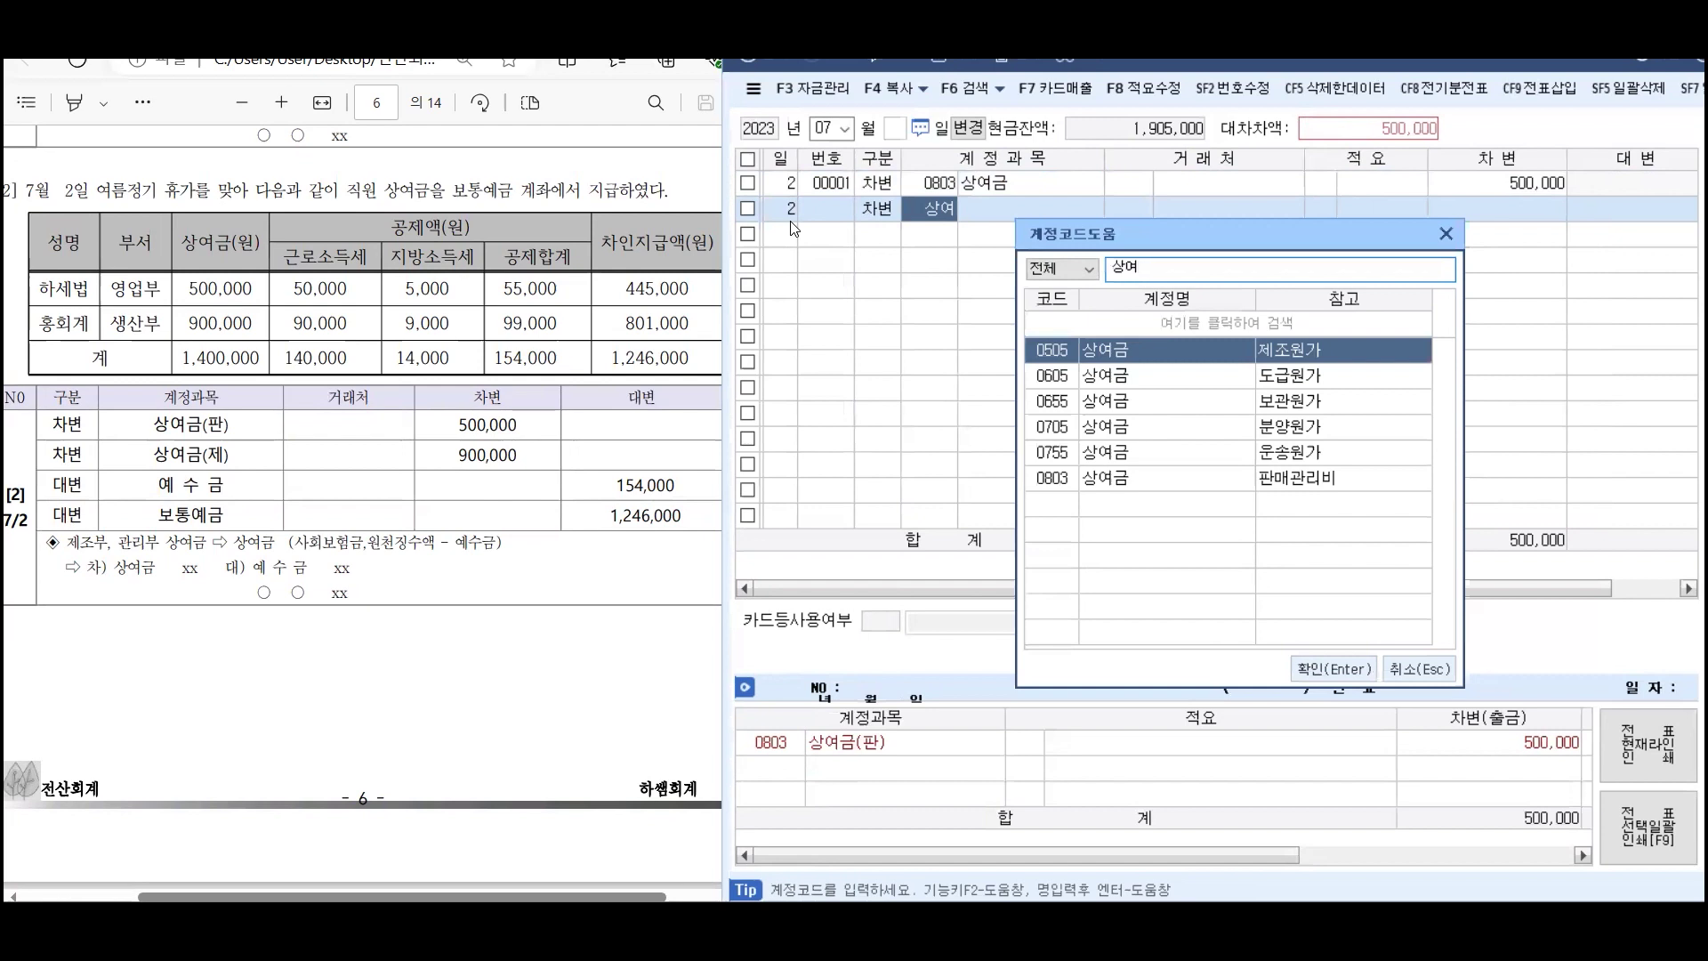
{"action": "key", "text": "Return"}
Leave the 거래처 and 적요 of the 0505 상여금 line blank and enter a debit amount of 900,000
{"action": "key", "text": "Return"}
{"action": "key", "text": "Return"}
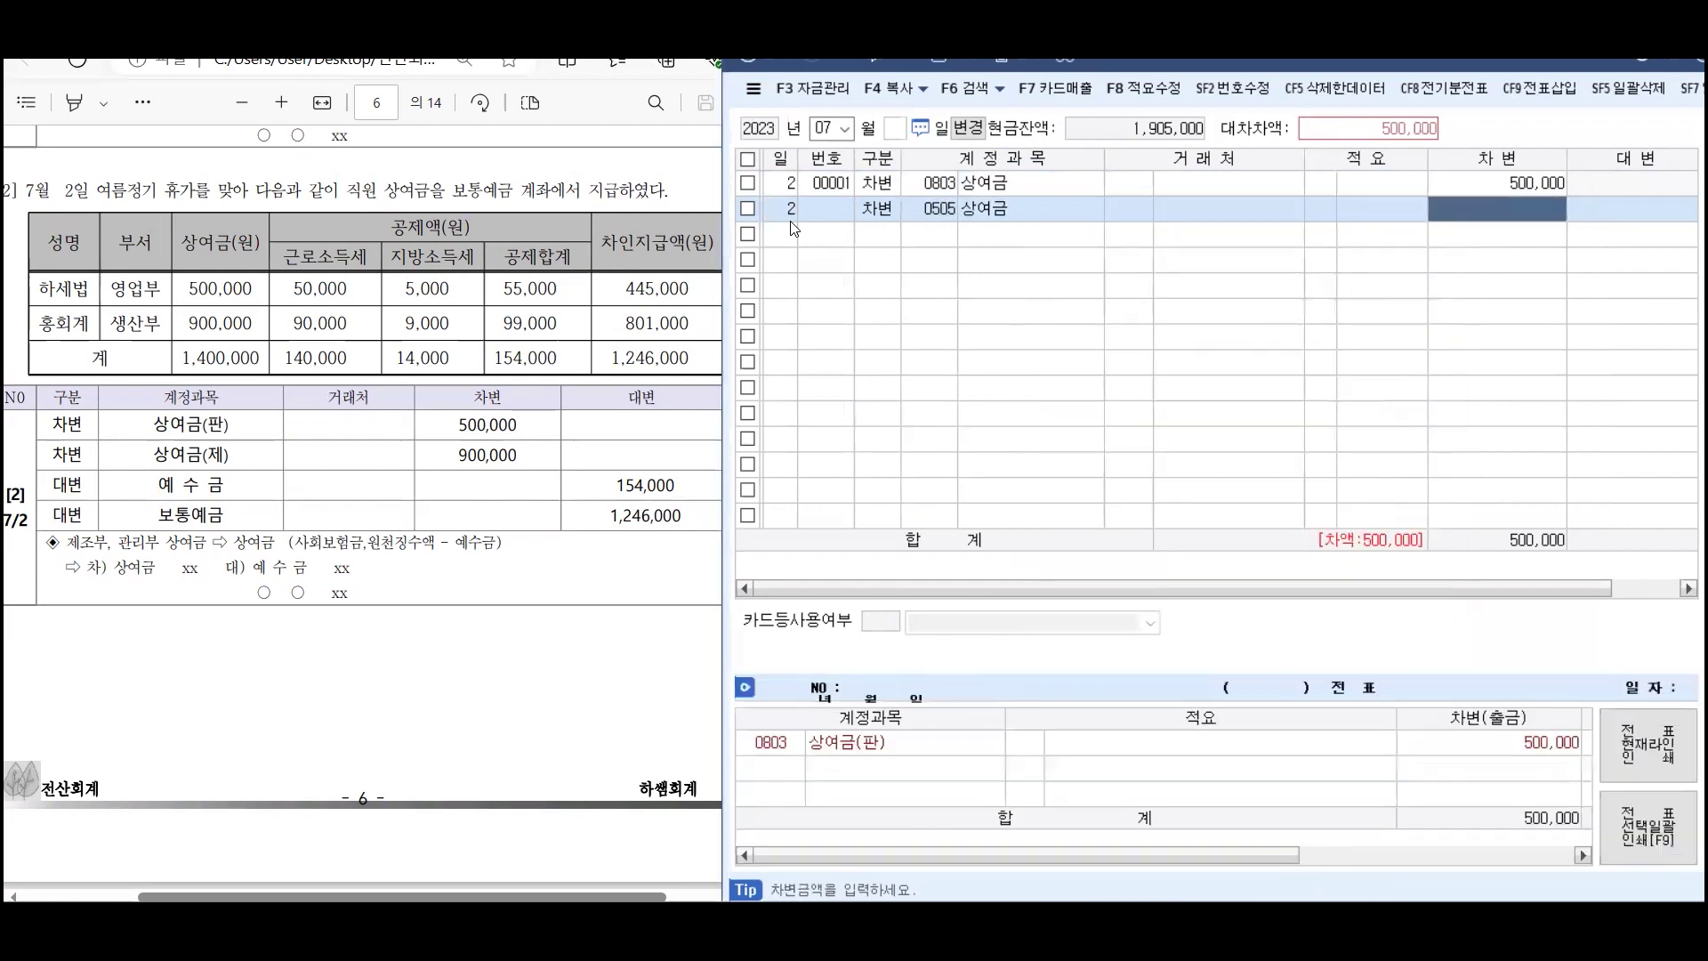
{"action": "type", "text": "9000000"}
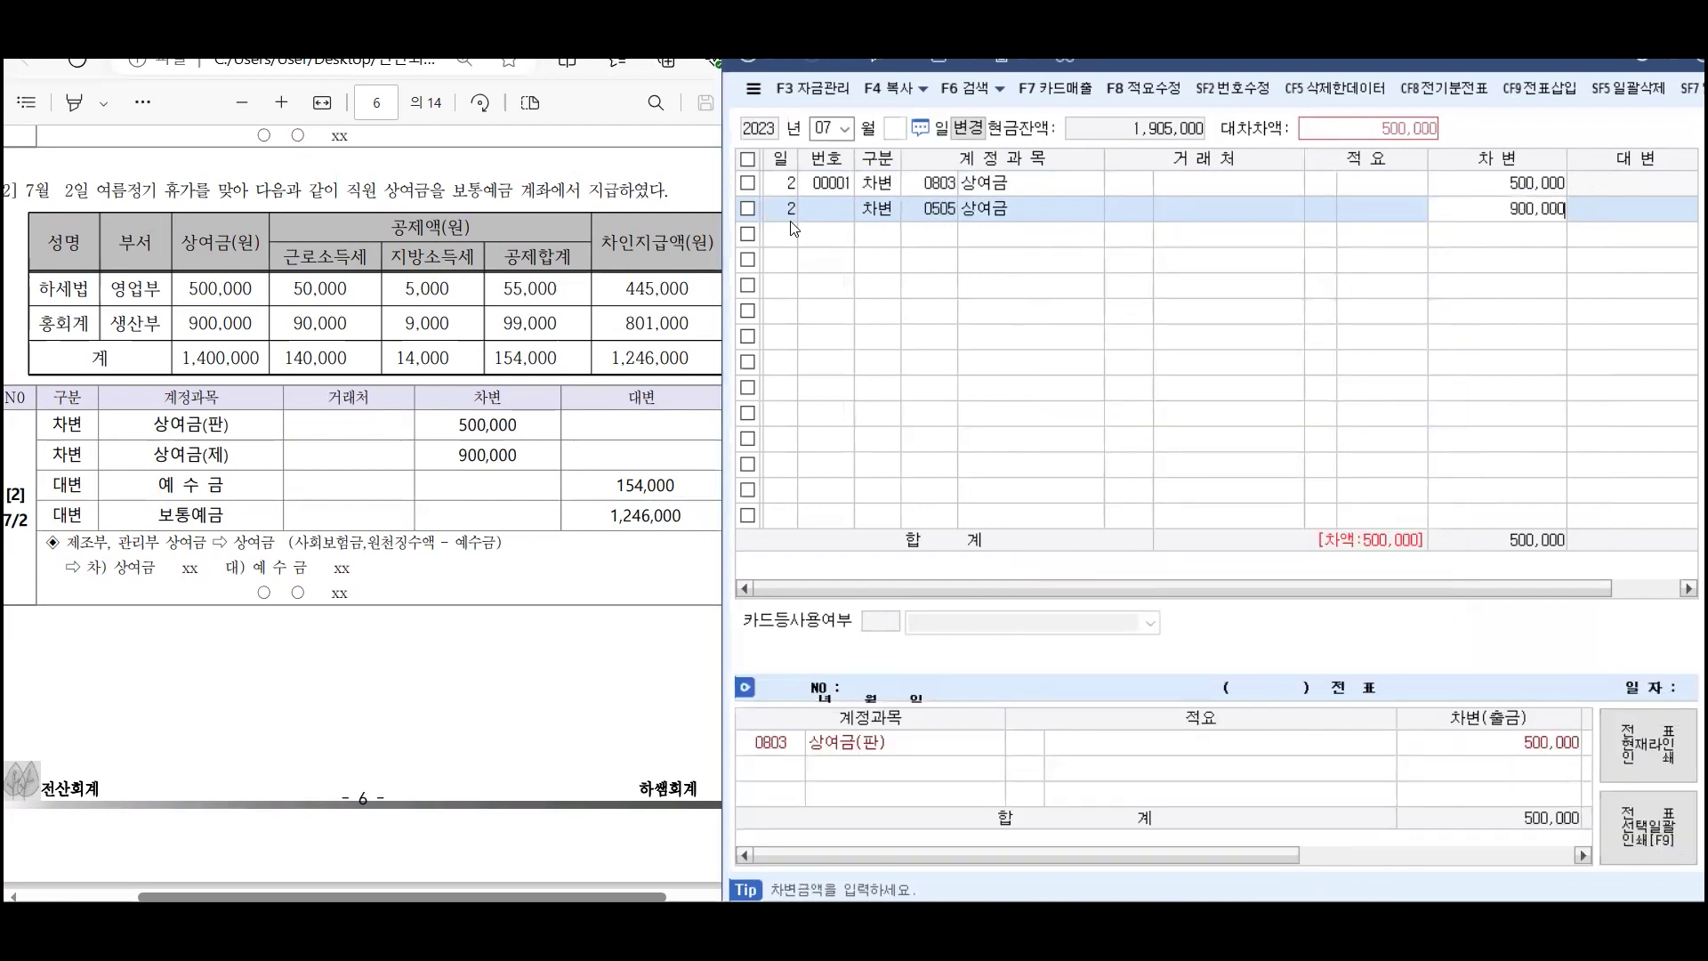
{"action": "key", "text": "Return"}
Add a 대변 line dated day 2 for account 0254 예수금
{"action": "key", "text": "Return"}
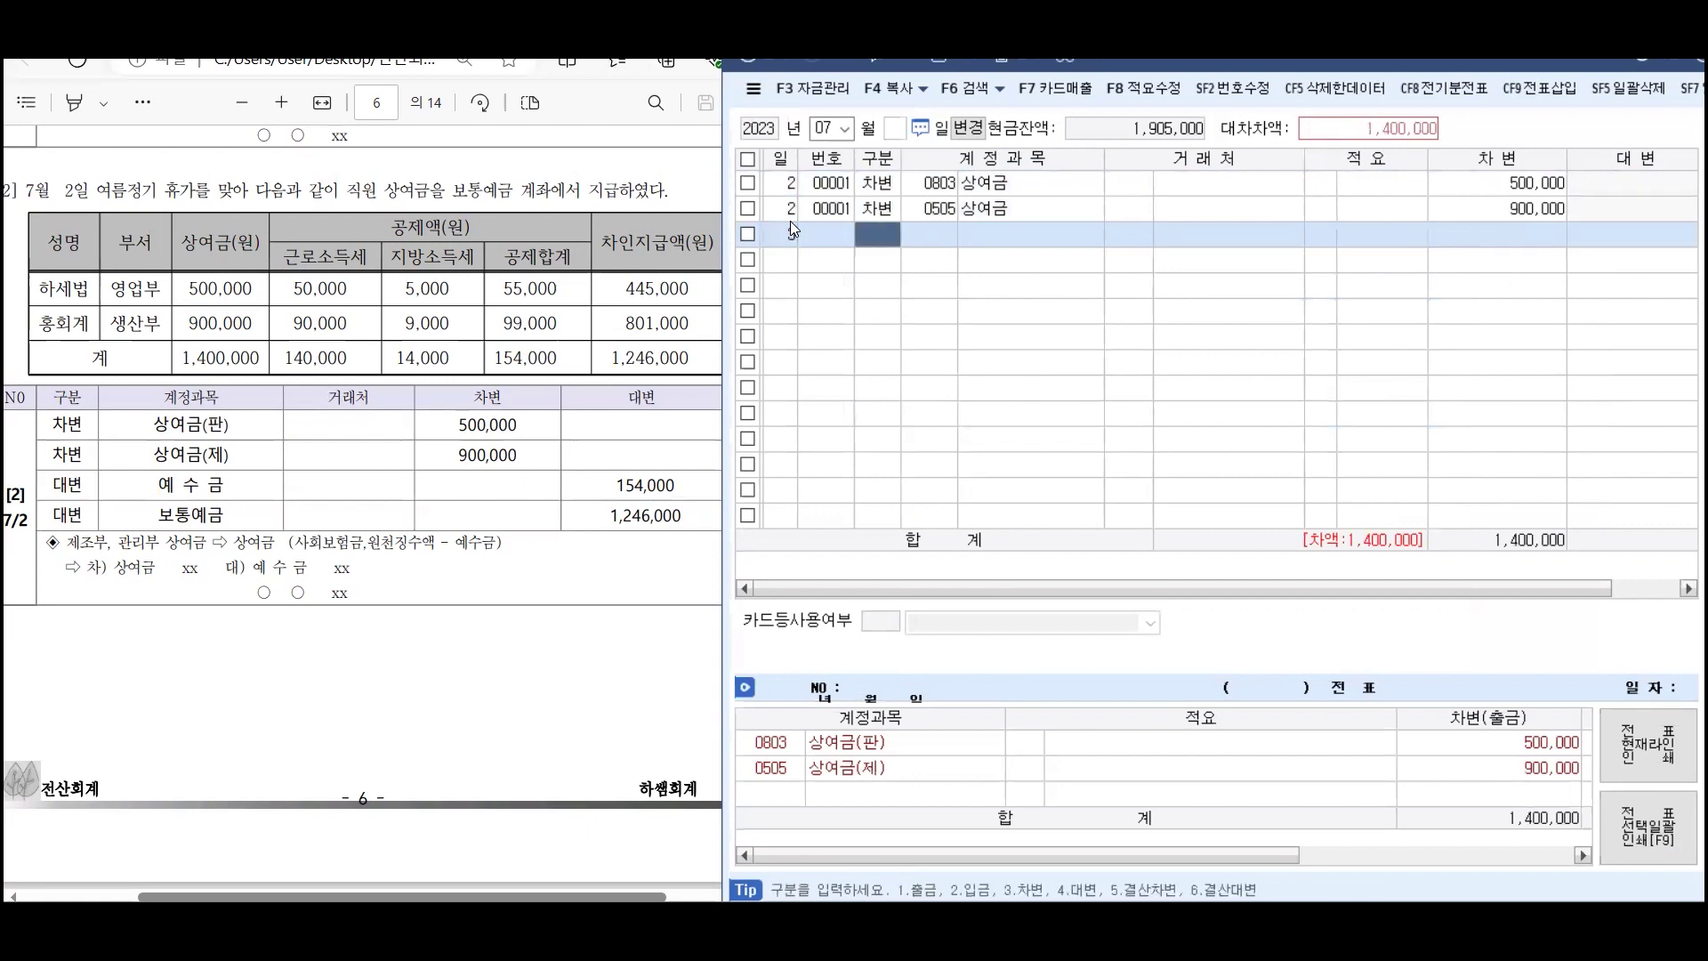
{"action": "left_click", "coordinate": [790, 224]}
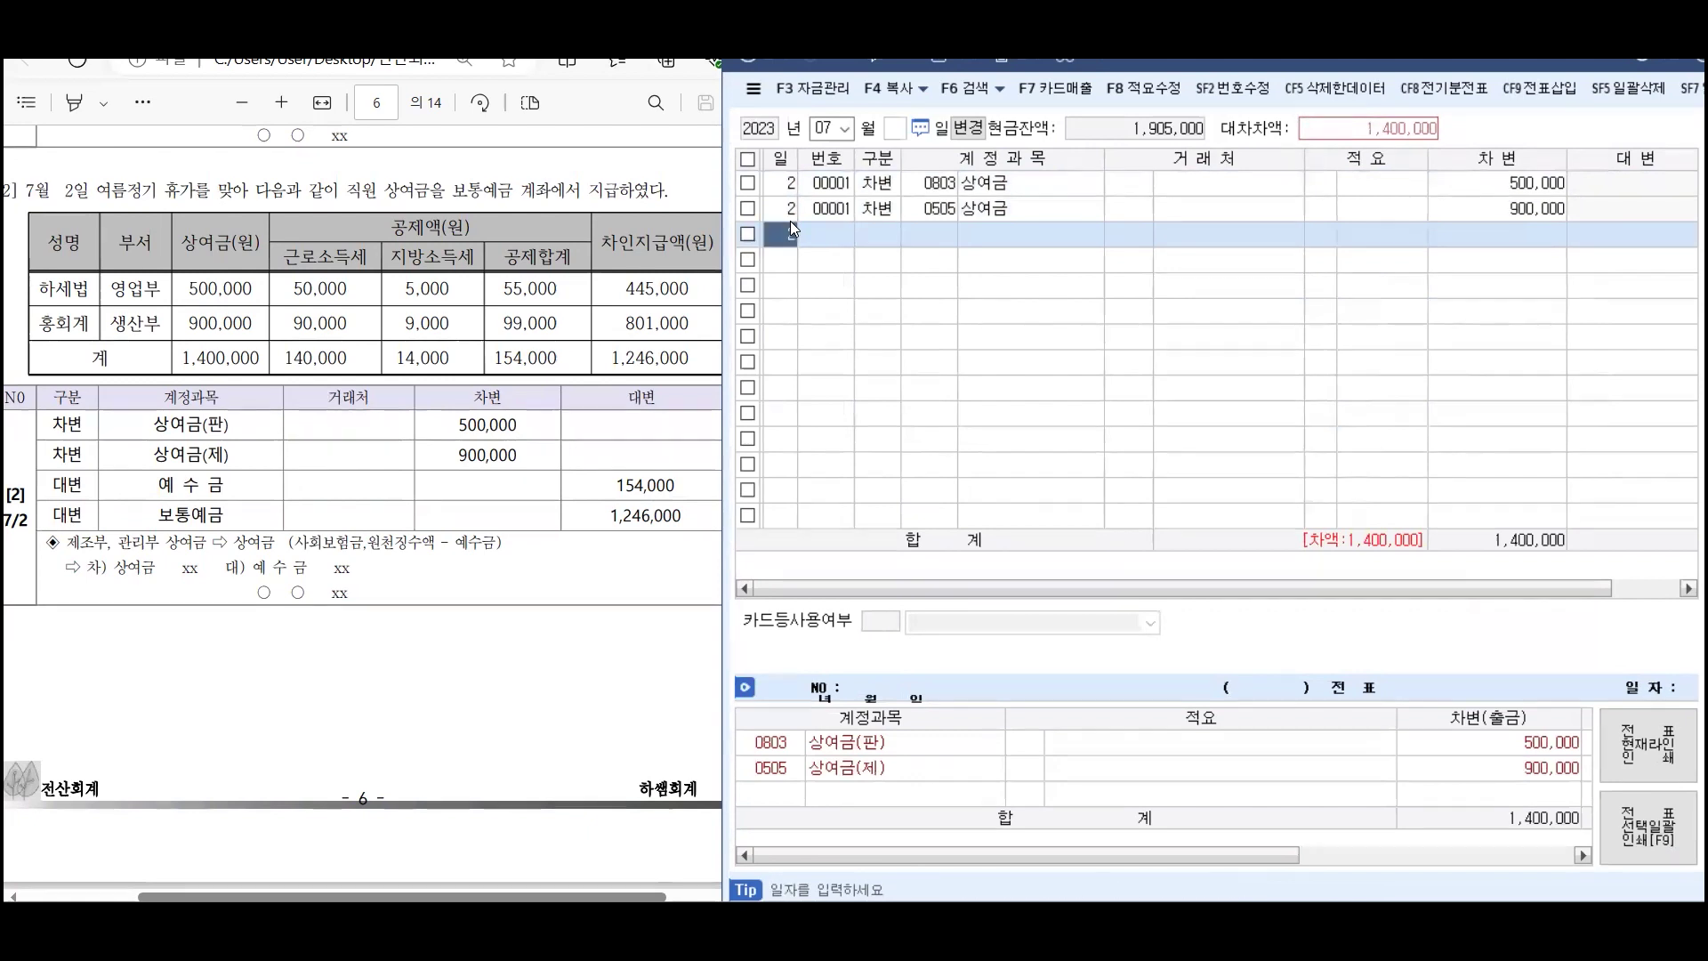
{"action": "key", "text": "Return"}
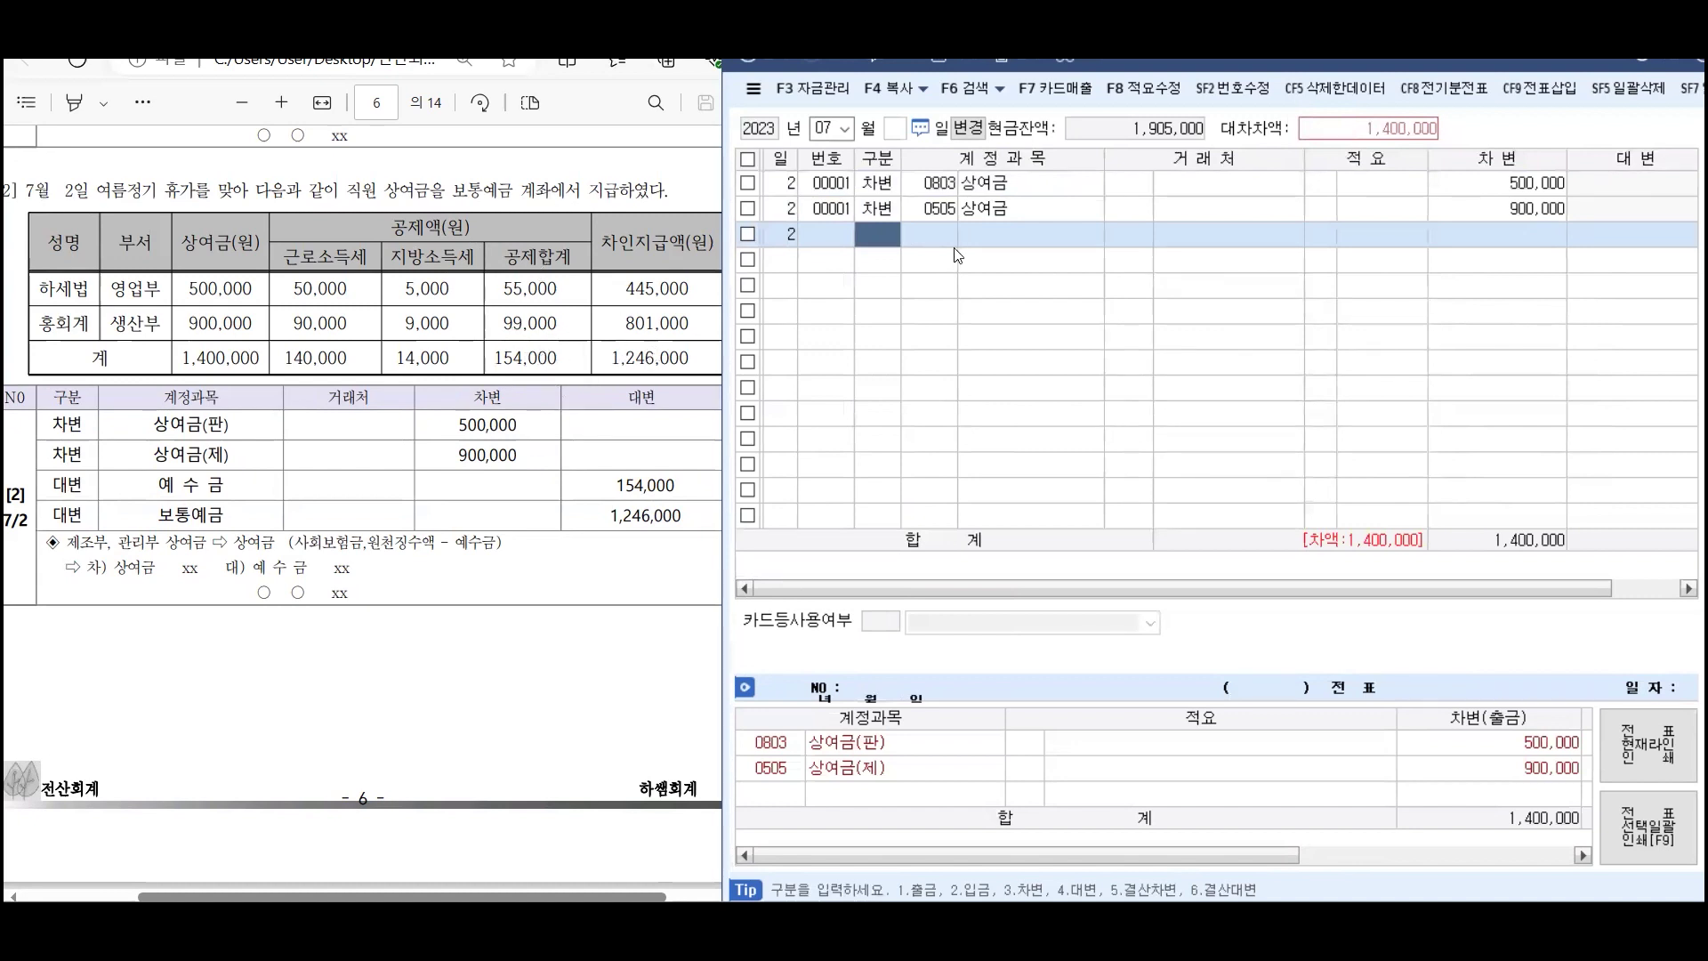
{"action": "type", "text": "4"}
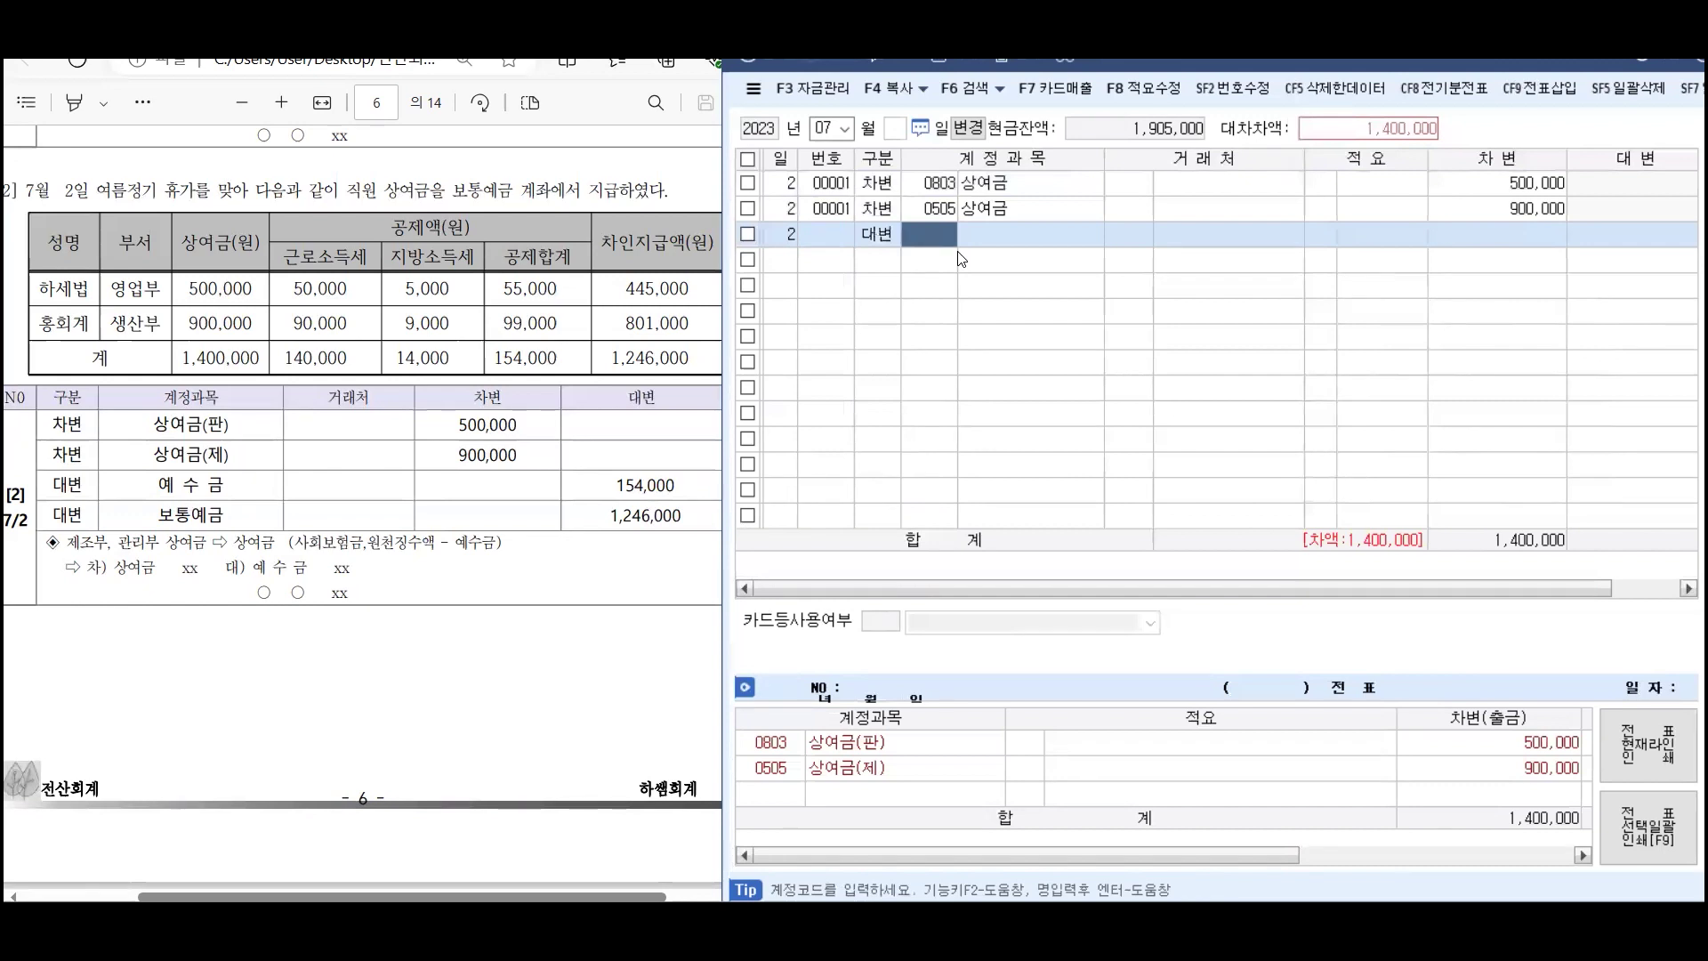
{"action": "type", "text": "예수"}
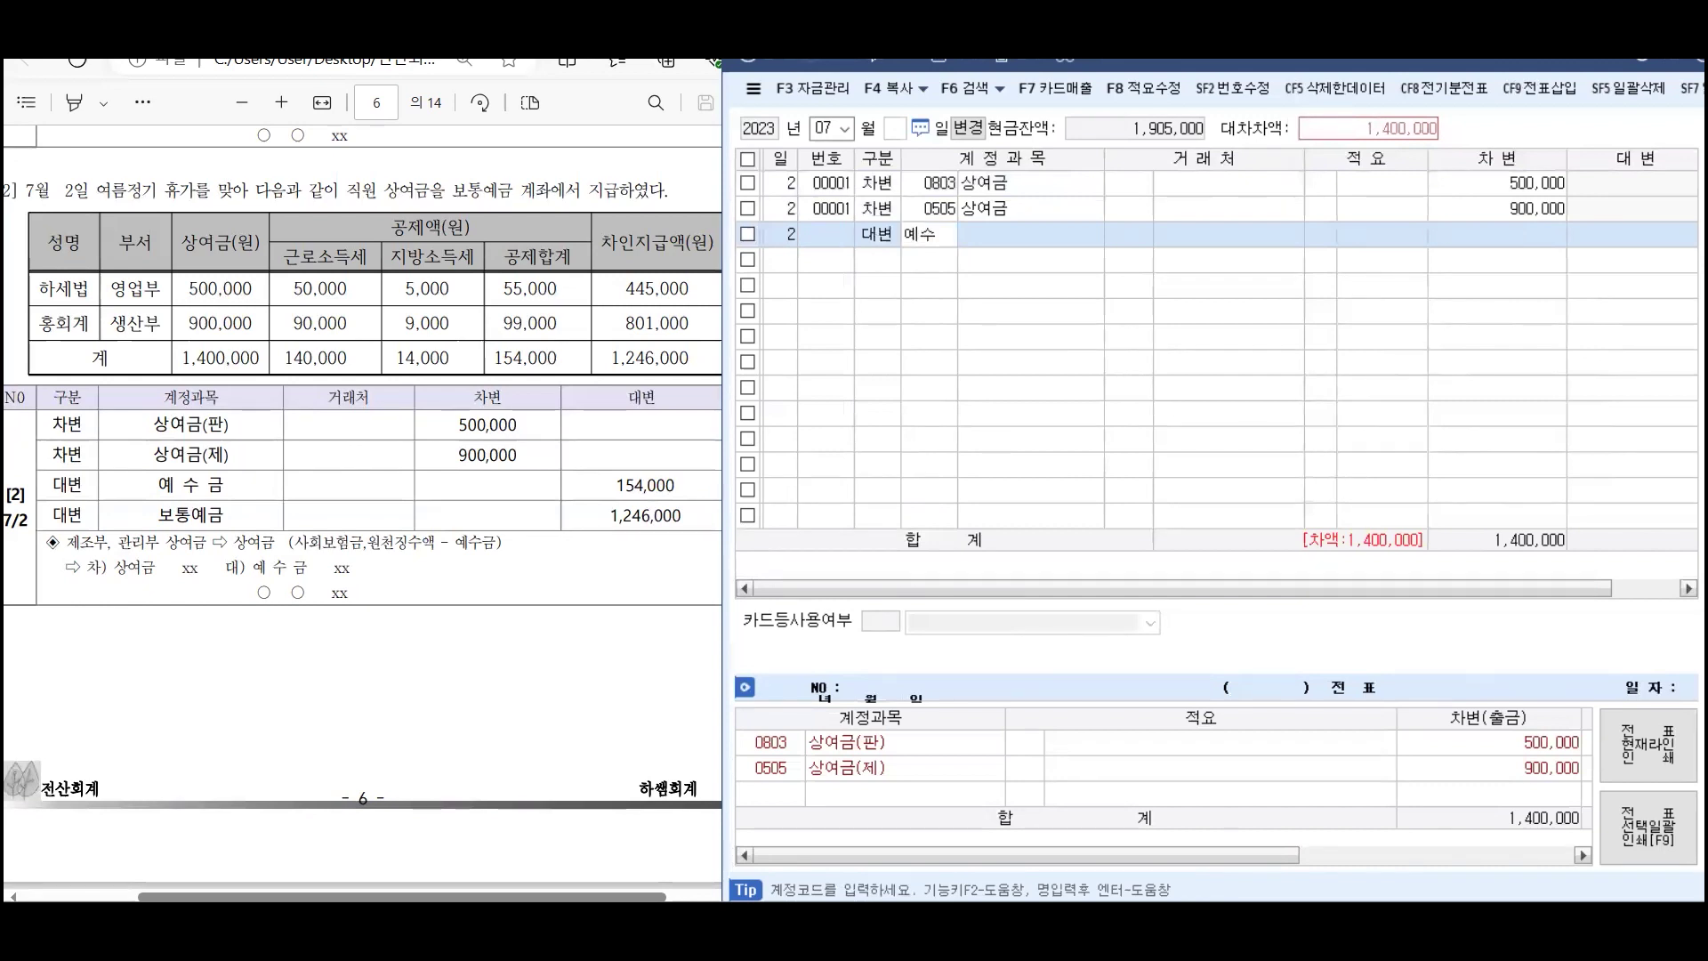
{"action": "key", "text": "Return"}
Leave the 거래처 and 적요 of the 예수금 line blank and set its credit amount to 154,000
{"action": "key", "text": "Return"}
{"action": "key", "text": "Return"}
{"action": "key", "text": "Return"}
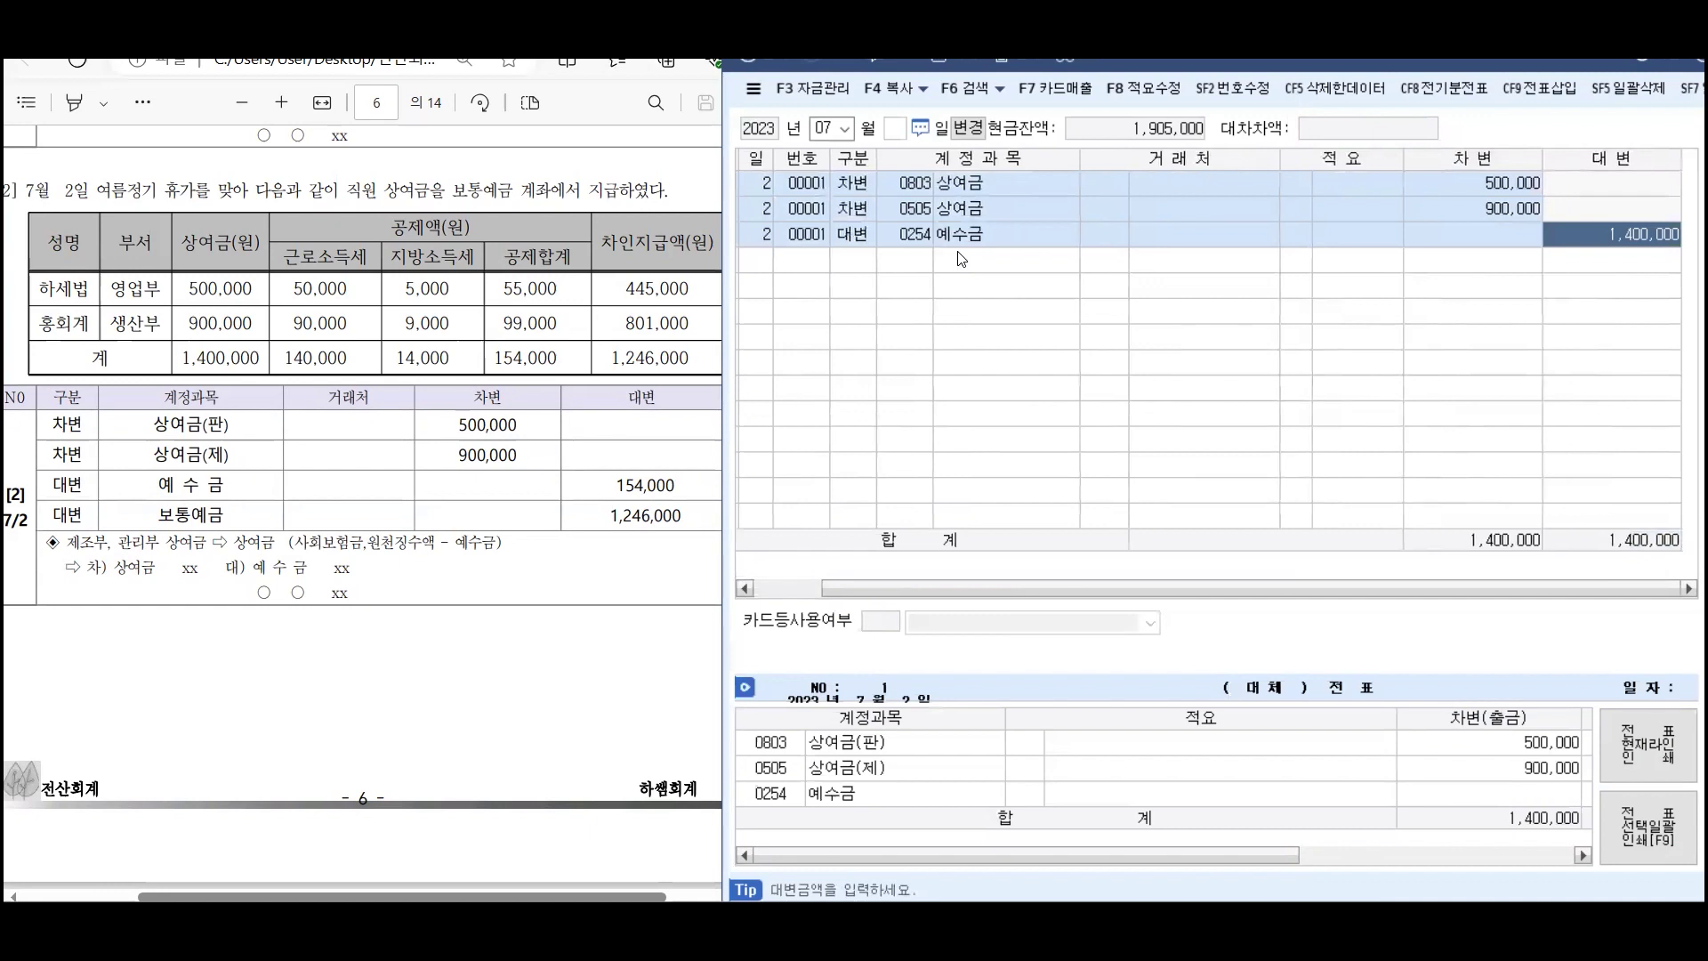
{"action": "type", "text": "154000"}
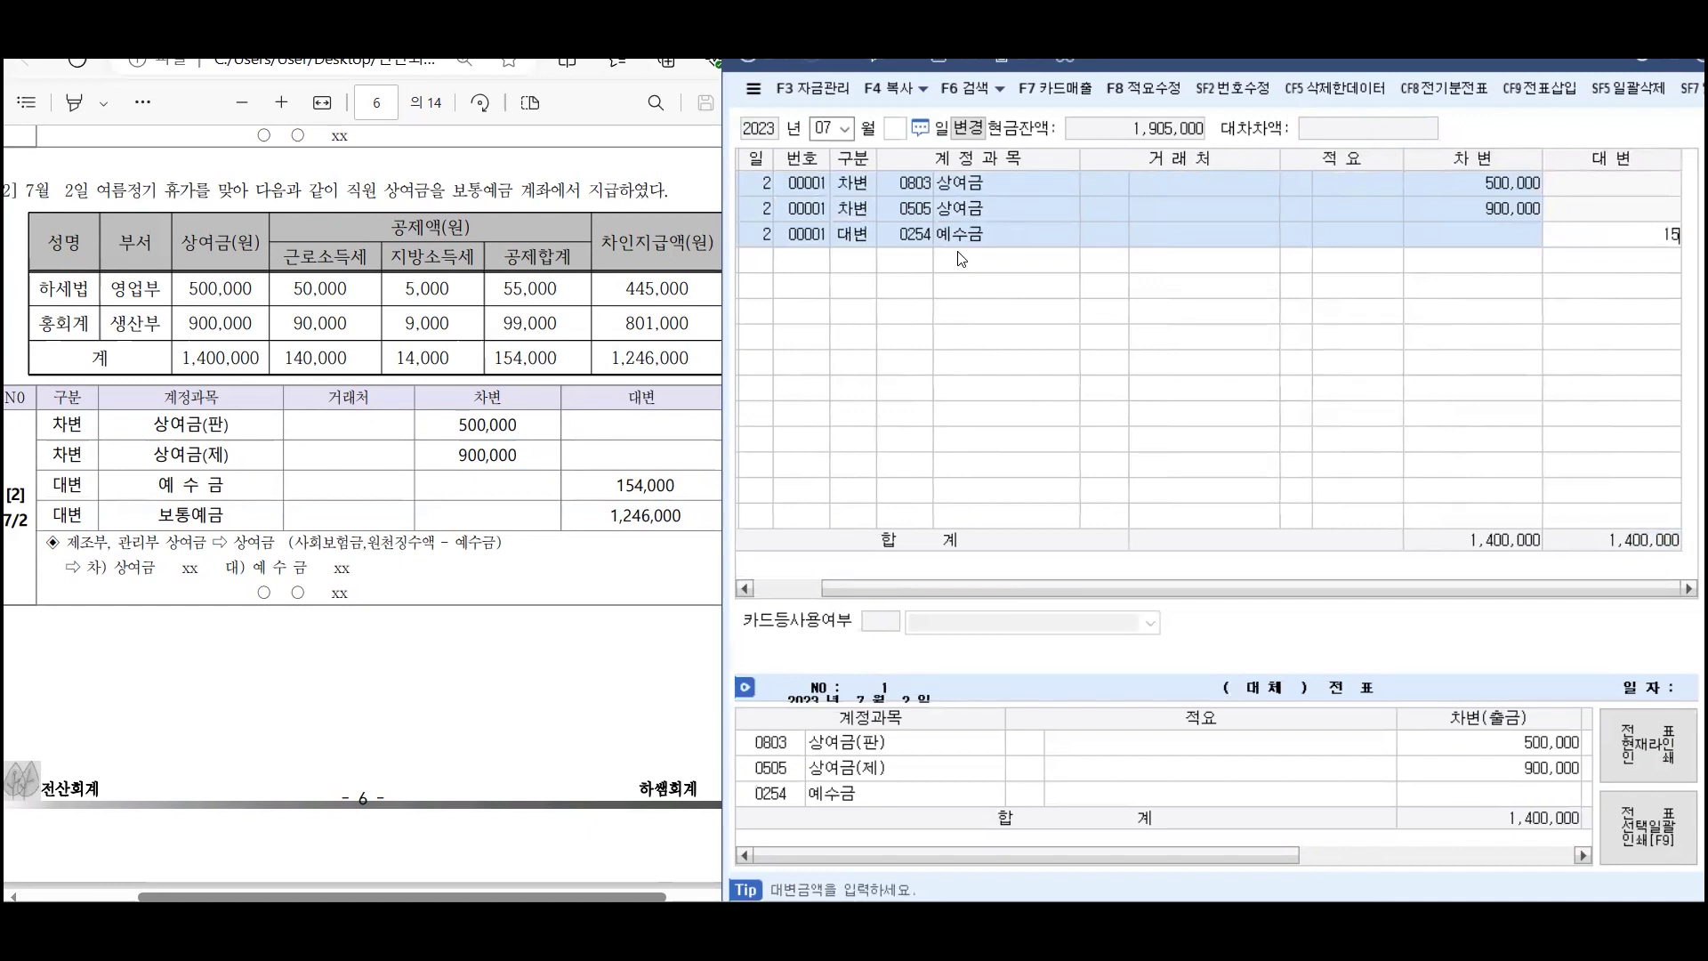
{"action": "key", "text": "Return"}
Add a 대변 line dated day 2 for account 0103 보통예금 with a credit amount of 1,246,000
{"action": "key", "text": "Return"}
{"action": "type", "text": "4"}
{"action": "key", "text": "Return"}
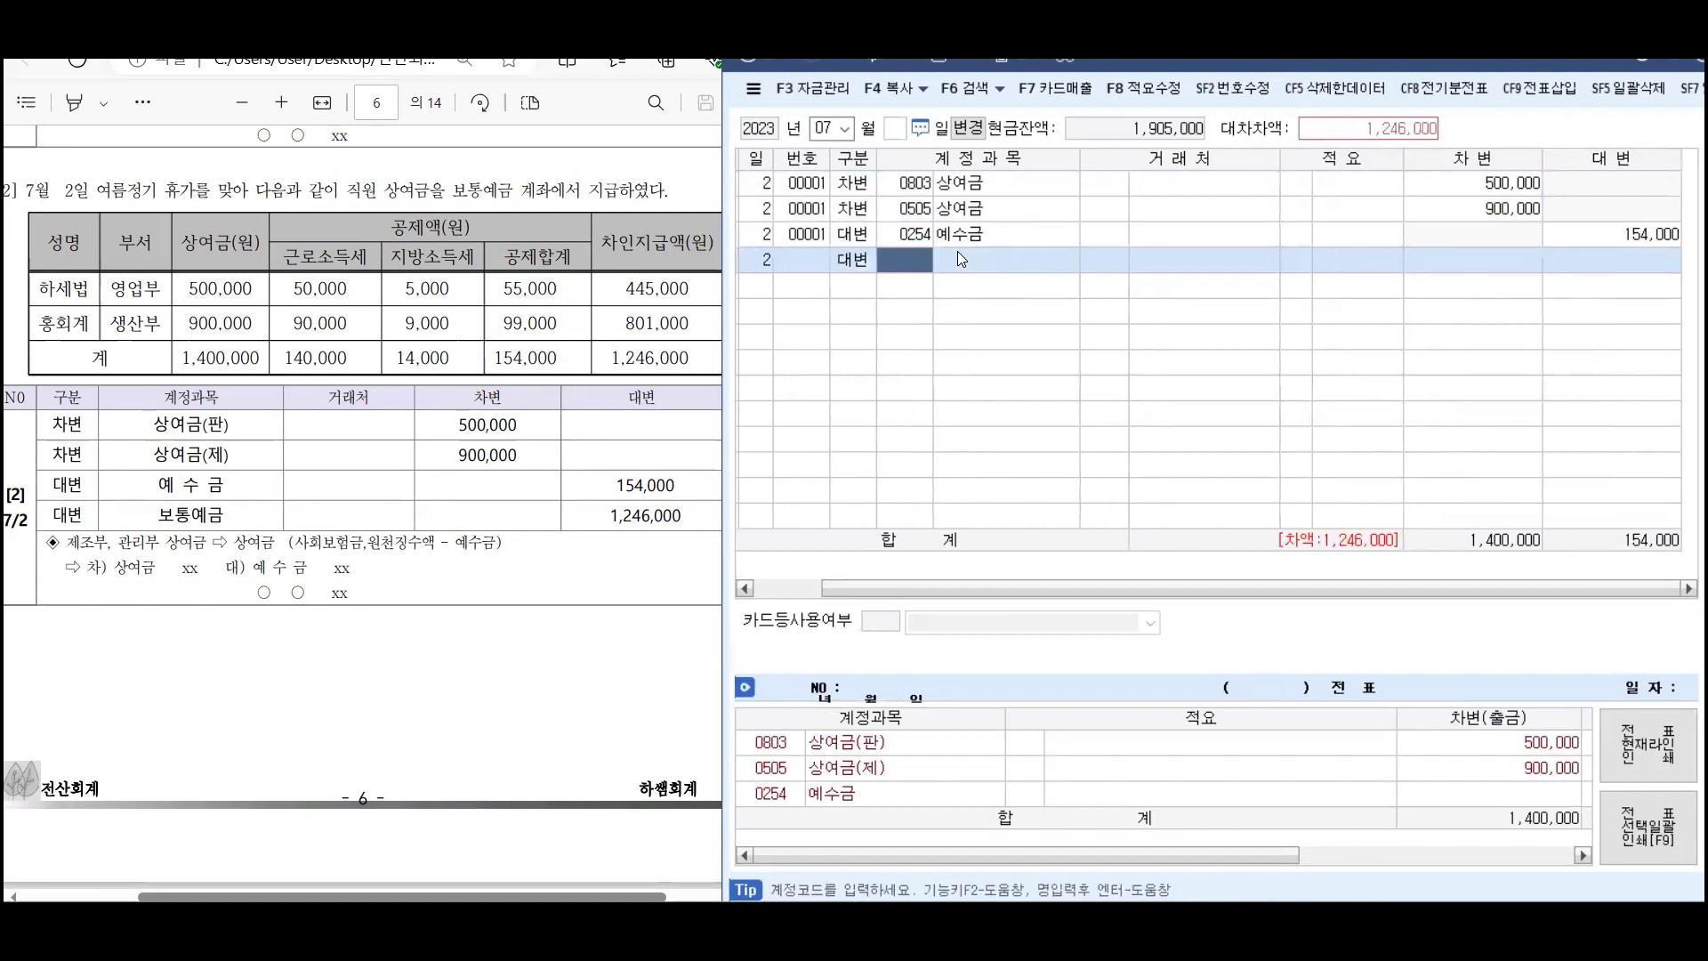
{"action": "type", "text": "103"}
{"action": "key", "text": "Return"}
{"action": "key", "text": "Return"}
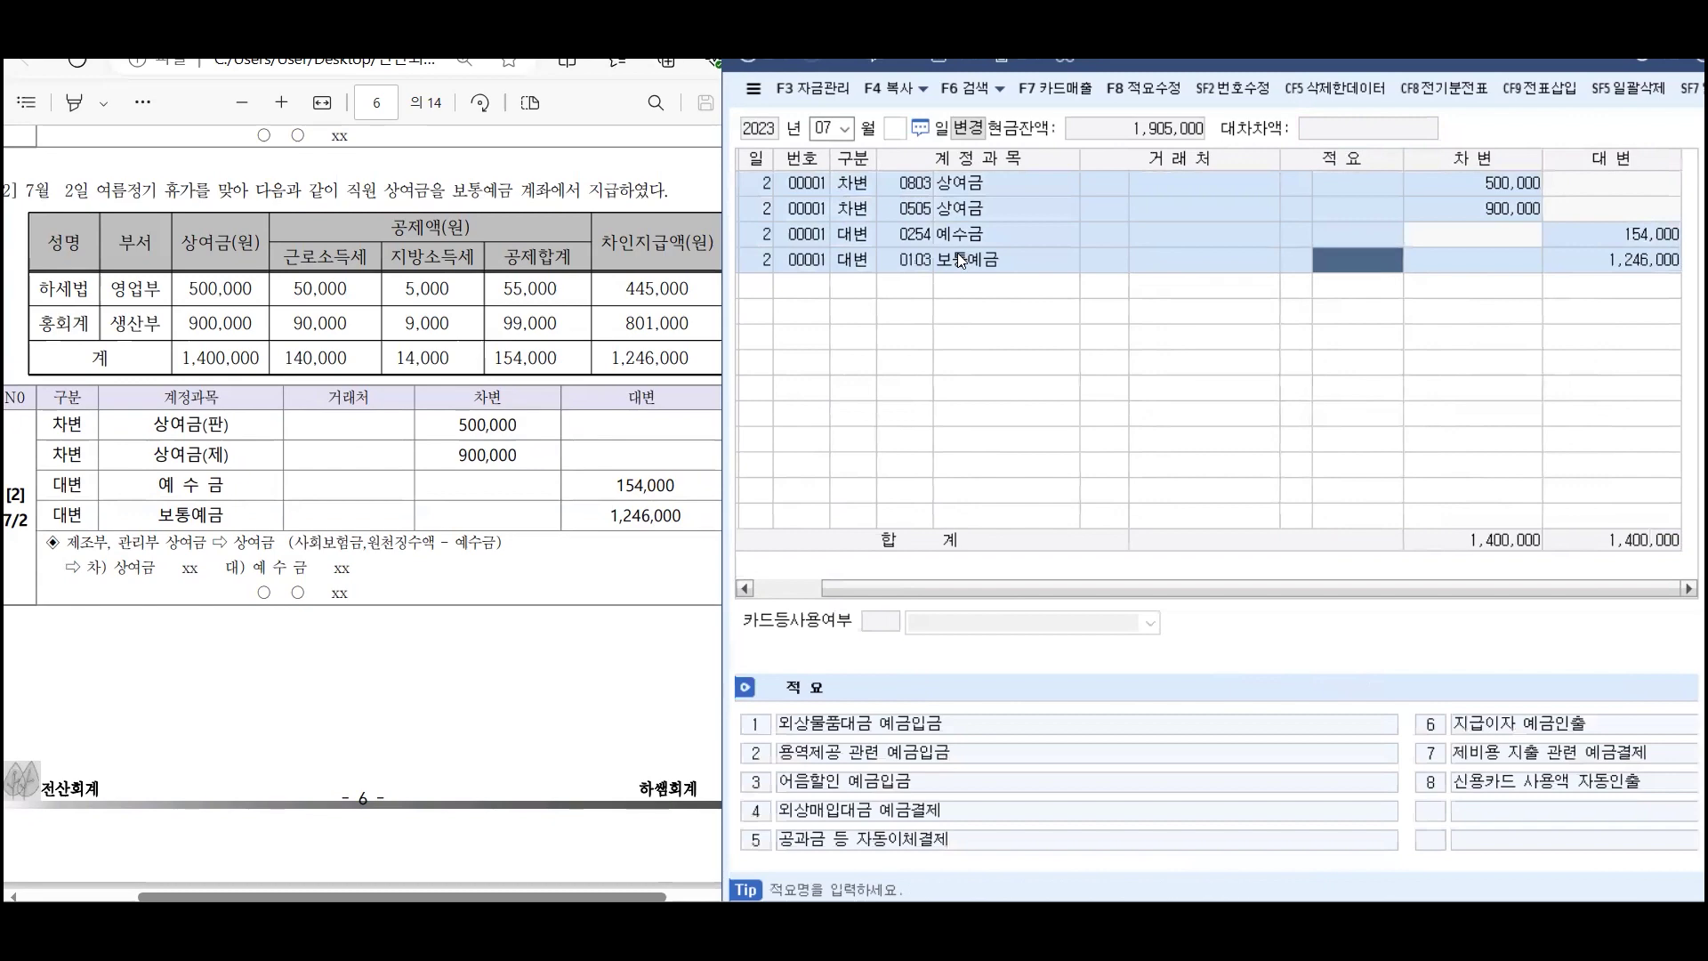
{"action": "key", "text": "Return"}
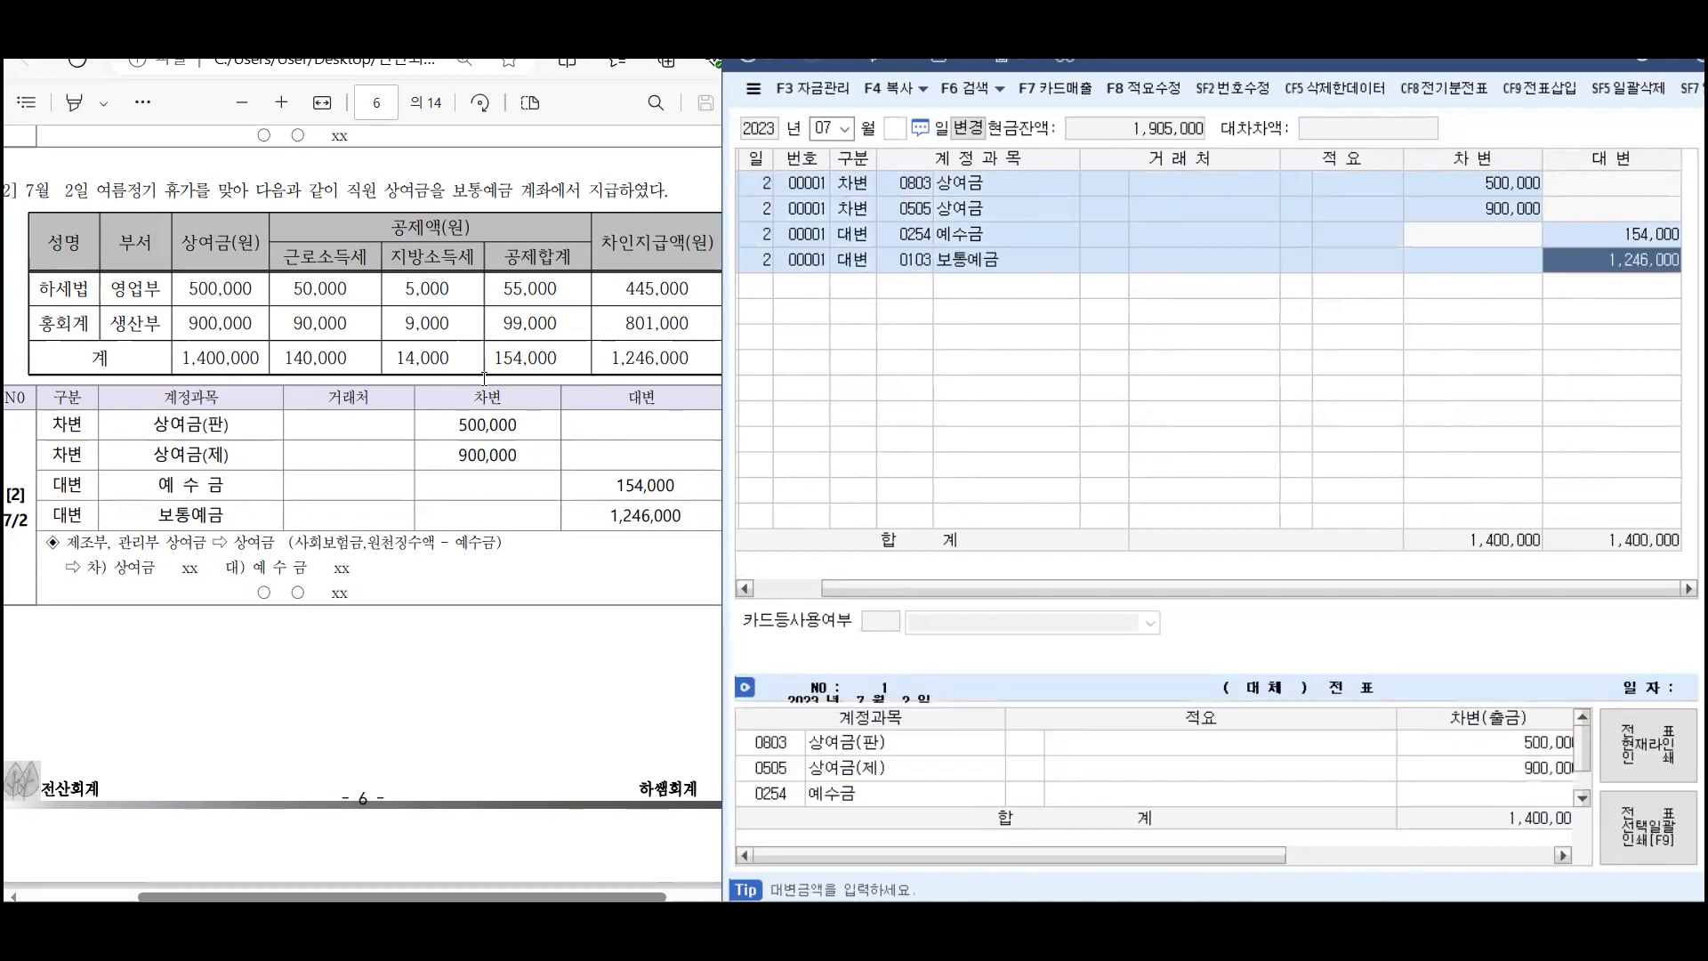
Go to the July 30 wage problem in the PDF and start a voucher line dated day 30
{"action": "scroll", "coordinate": [386, 366], "scroll_direction": "down", "scroll_amount": 10}
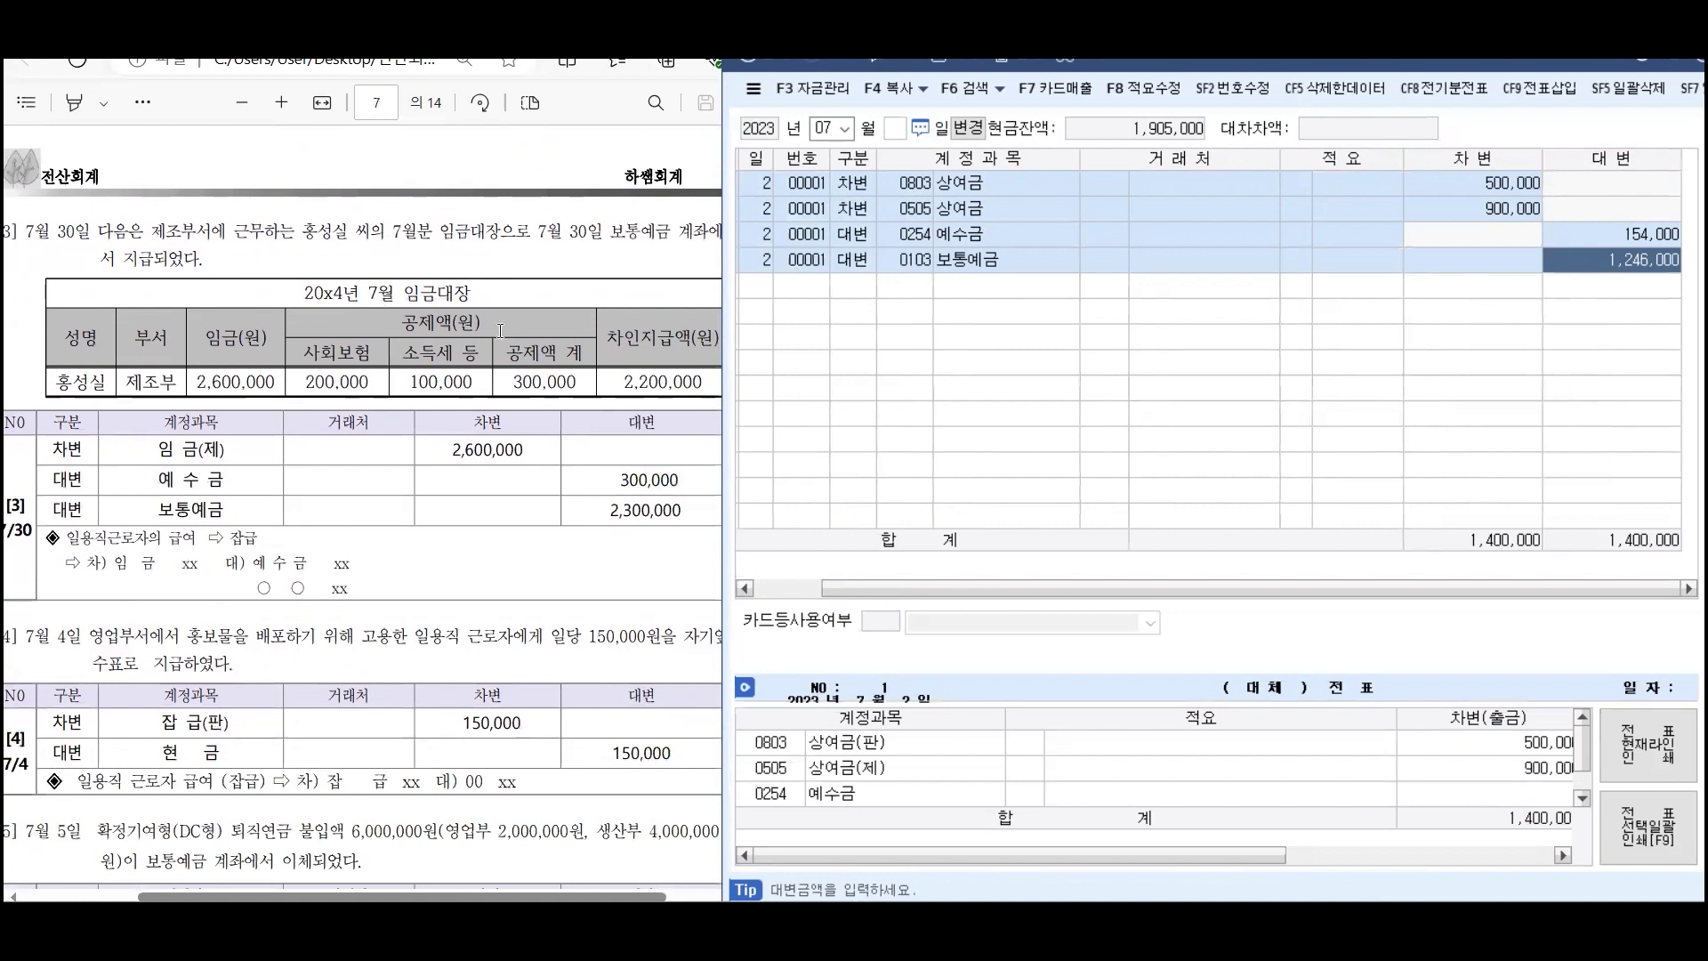
{"action": "left_click", "coordinate": [762, 290]}
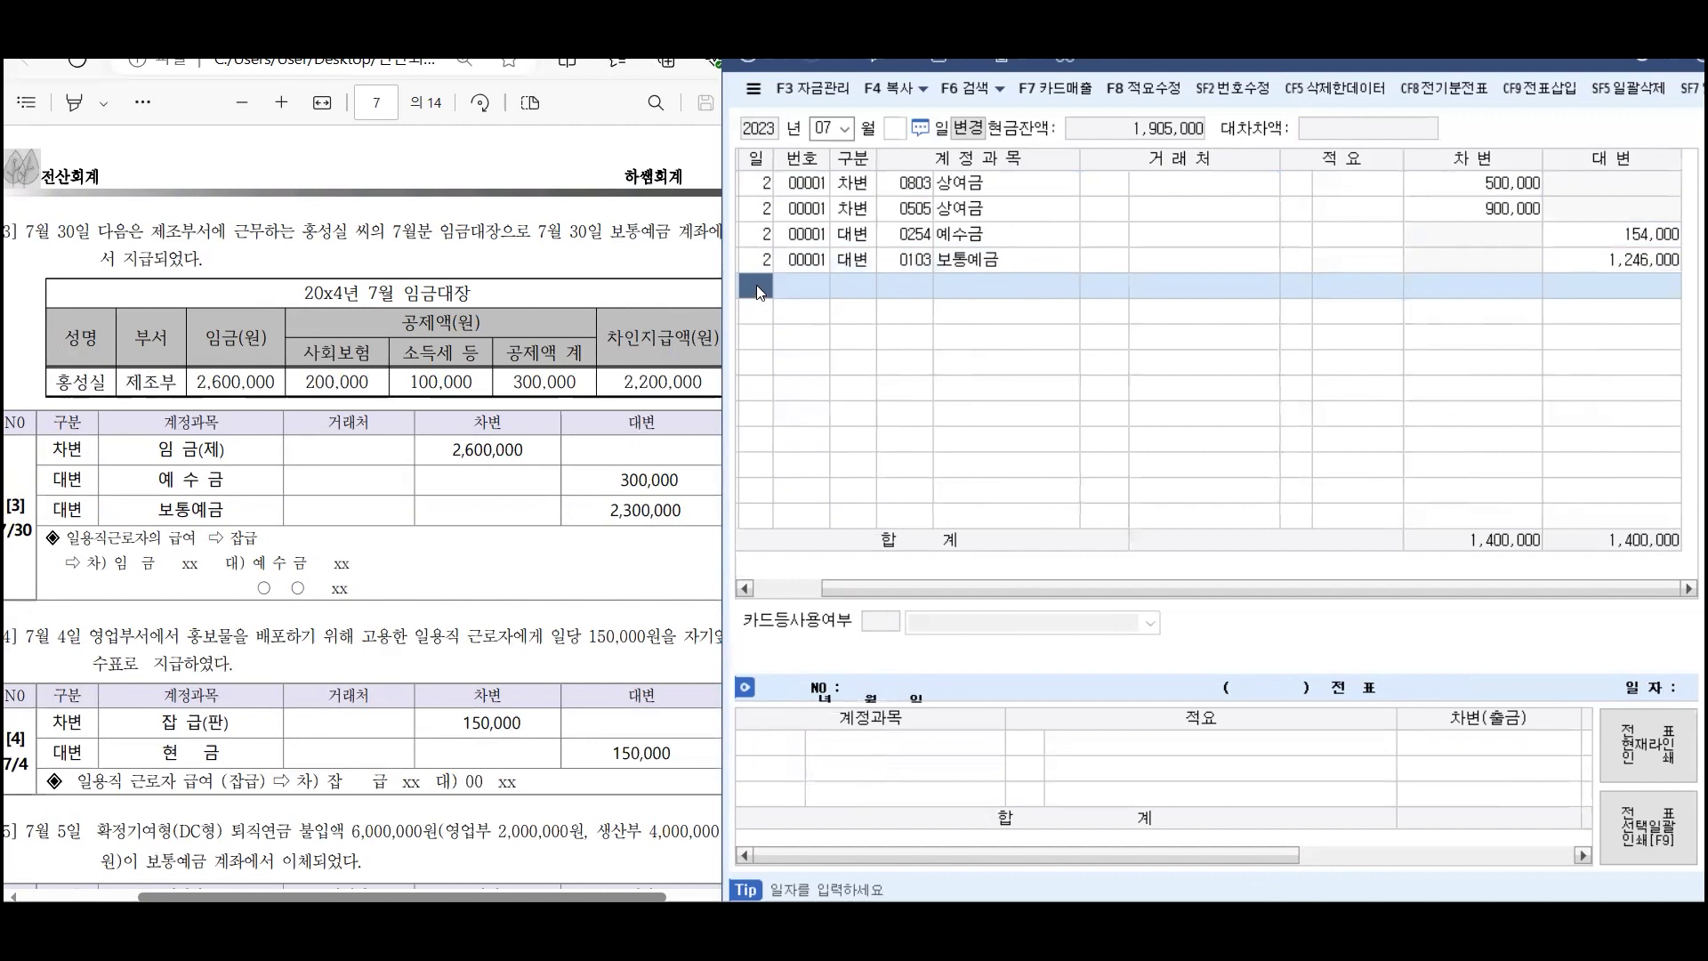
{"action": "type", "text": "30"}
{"action": "key", "text": "Return"}
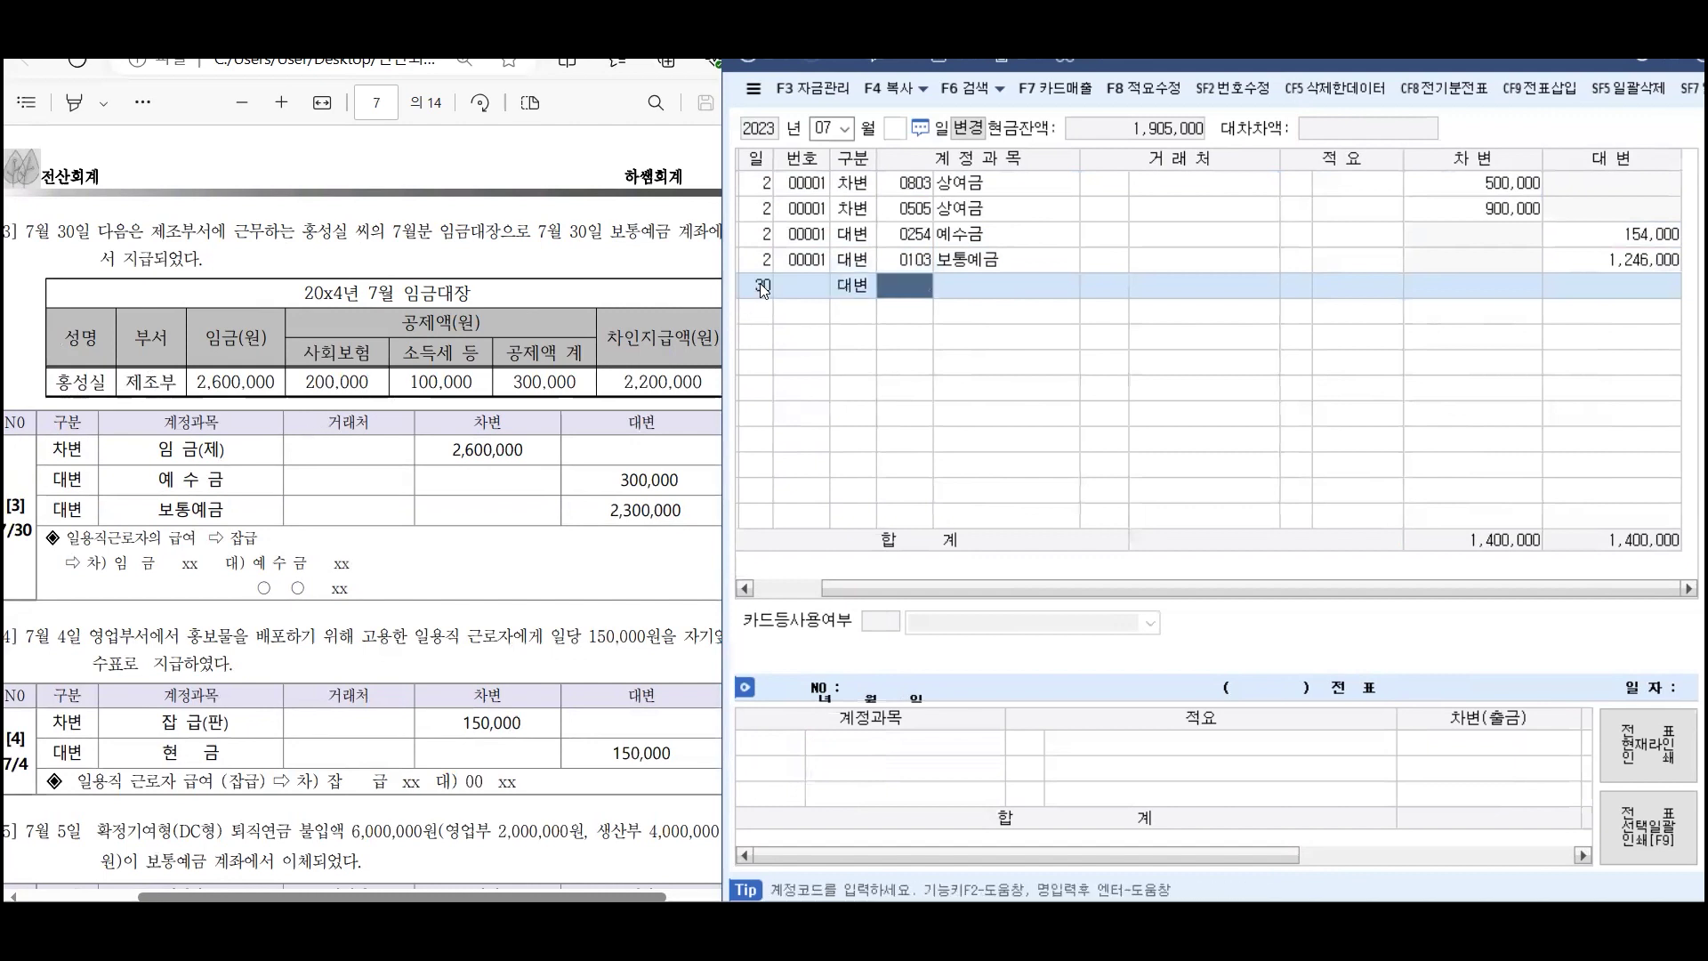
Make the day 30 line a 차변 entry for account 0504 임금 (제조원가) with a debit amount of 2,600,000
{"action": "key", "text": "Left"}
{"action": "type", "text": "3"}
{"action": "key", "text": "Return"}
{"action": "type", "text": "임금"}
{"action": "key", "text": "Return"}
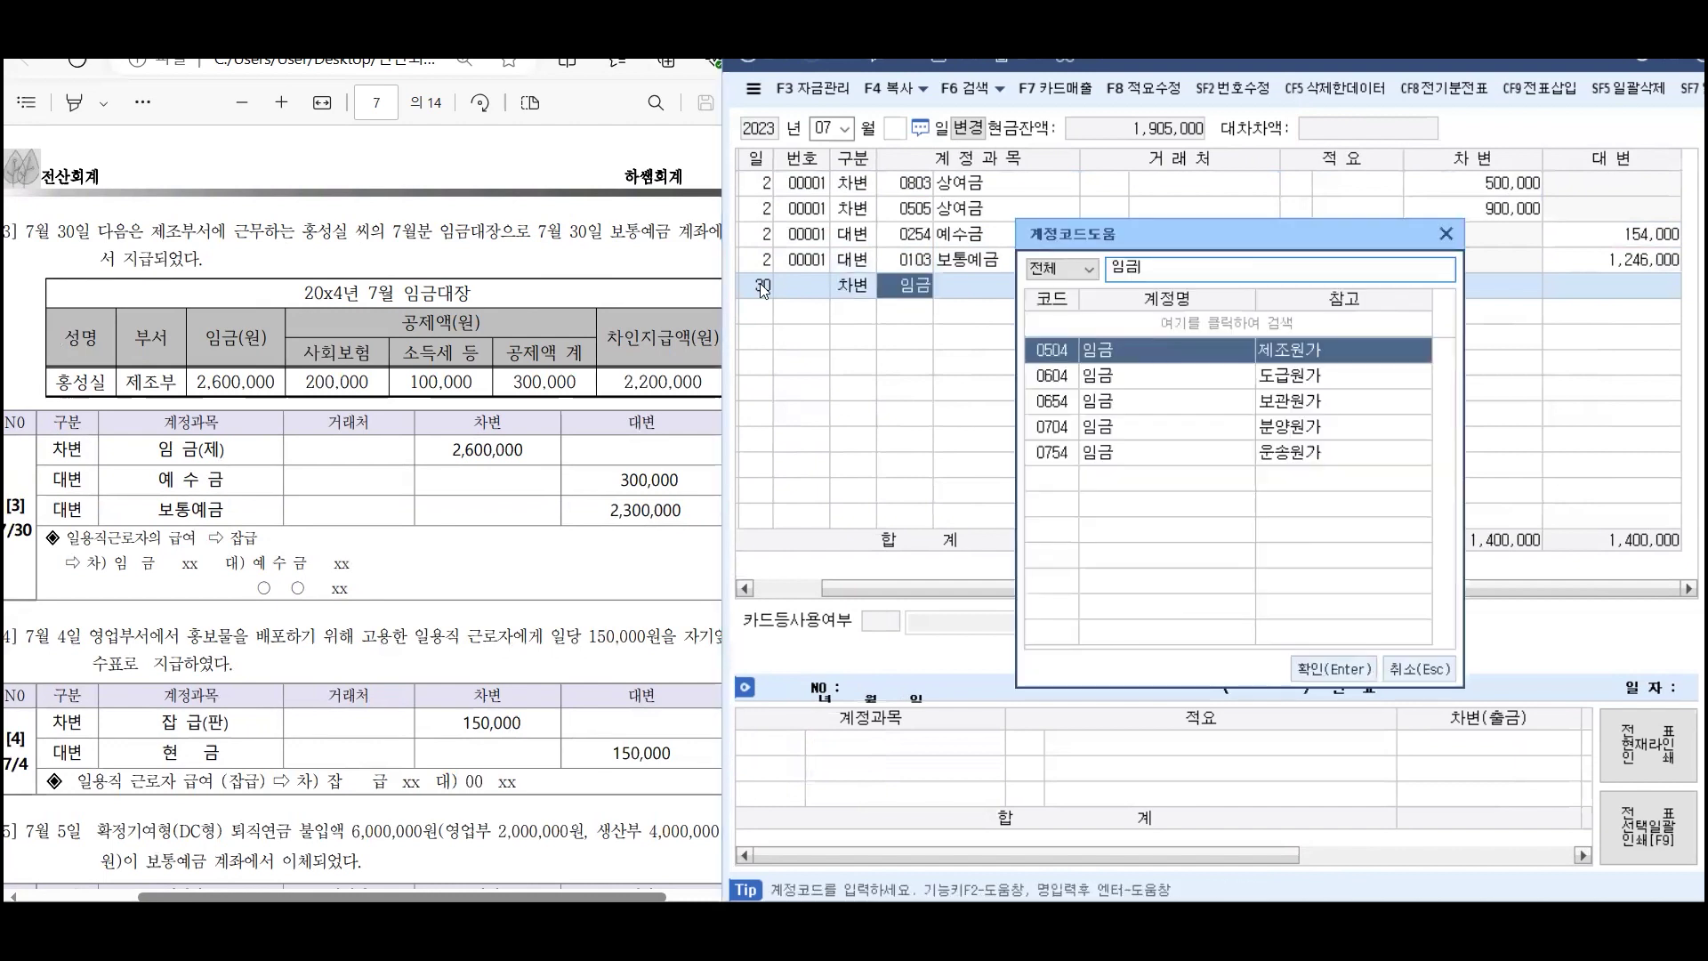
{"action": "key", "text": "Return"}
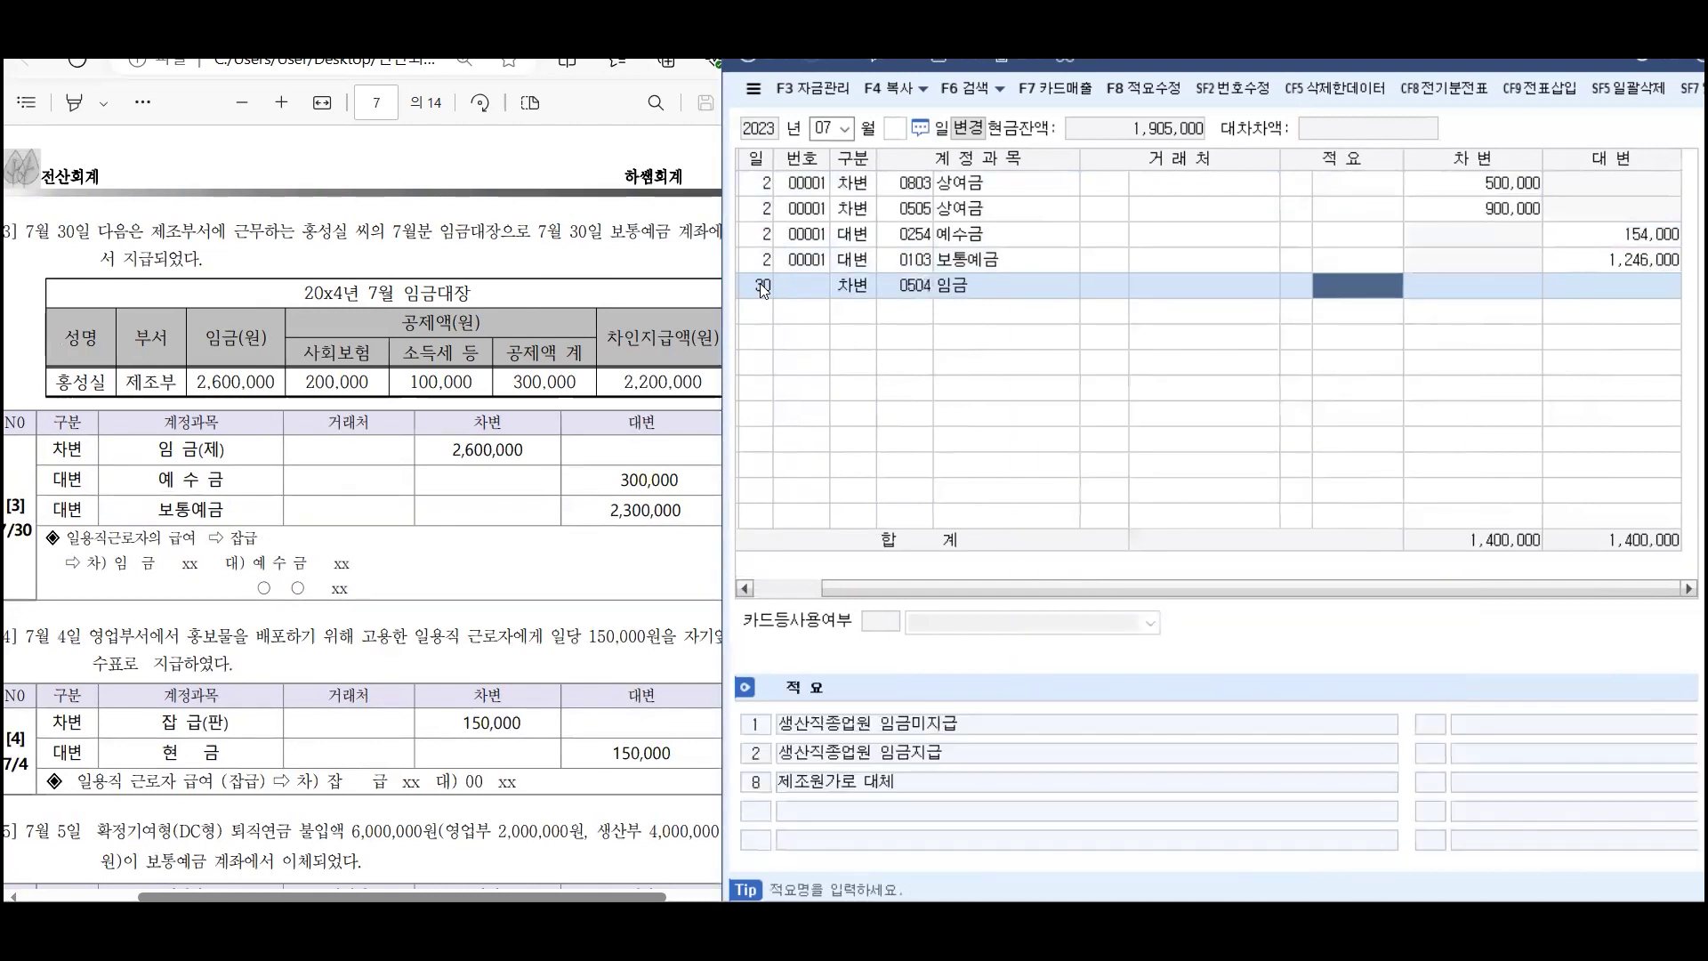
{"action": "key", "text": "Return"}
{"action": "type", "text": "2600000"}
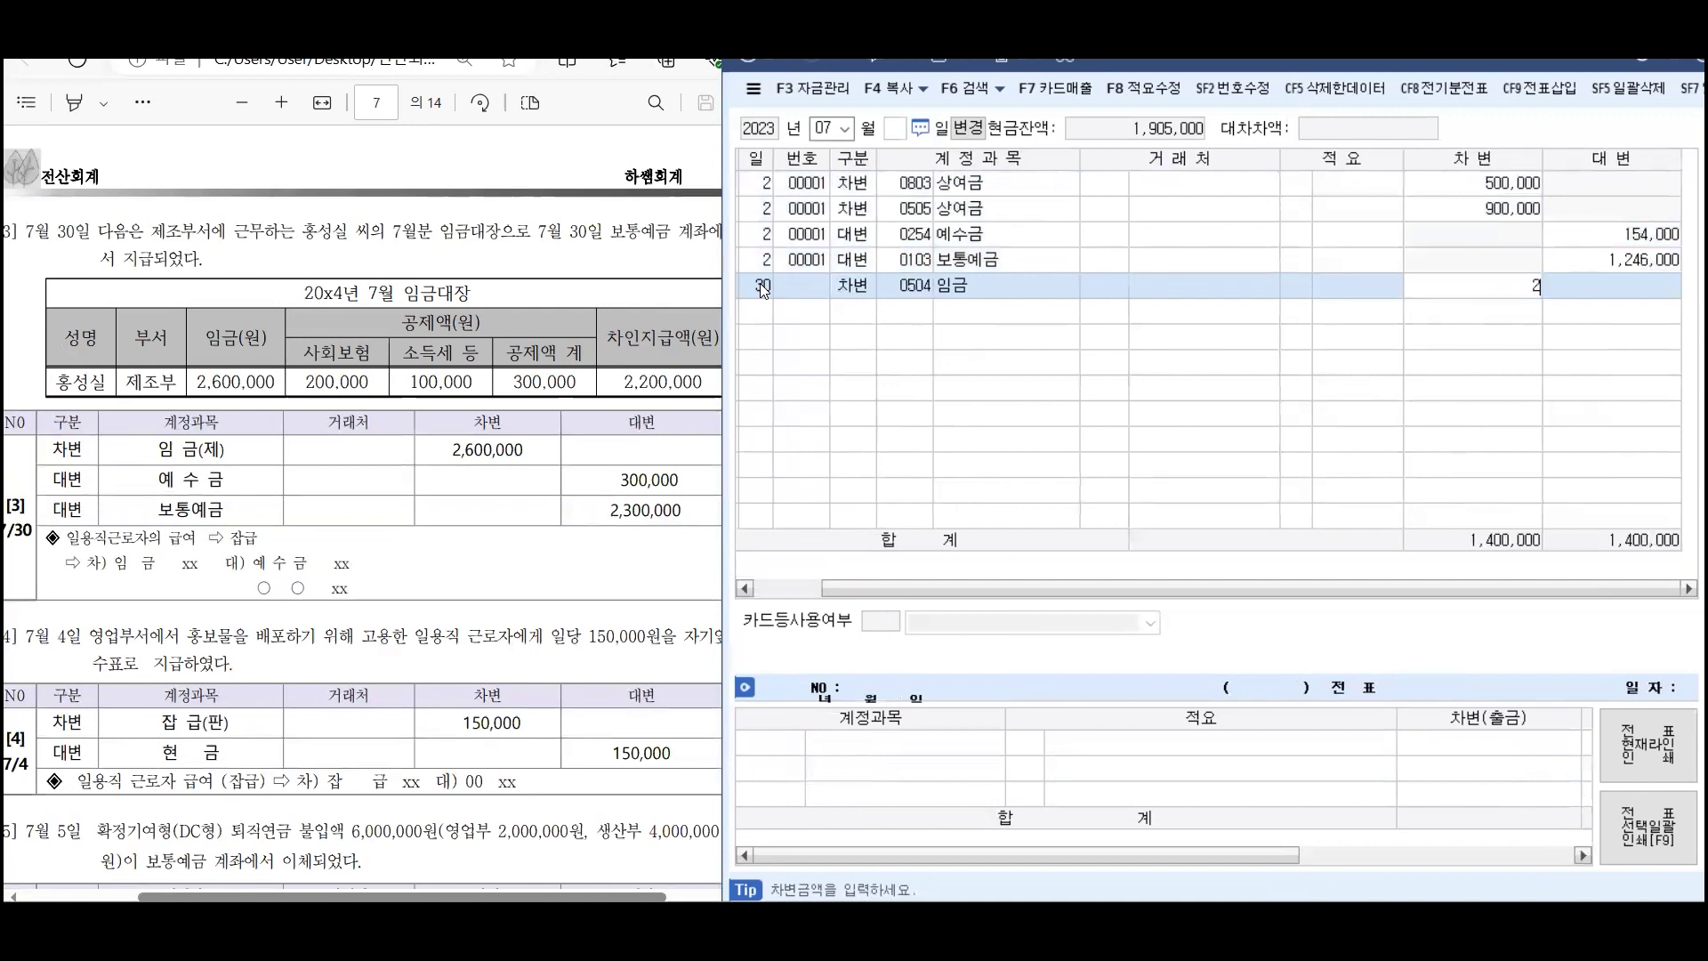
{"action": "key", "text": "Return"}
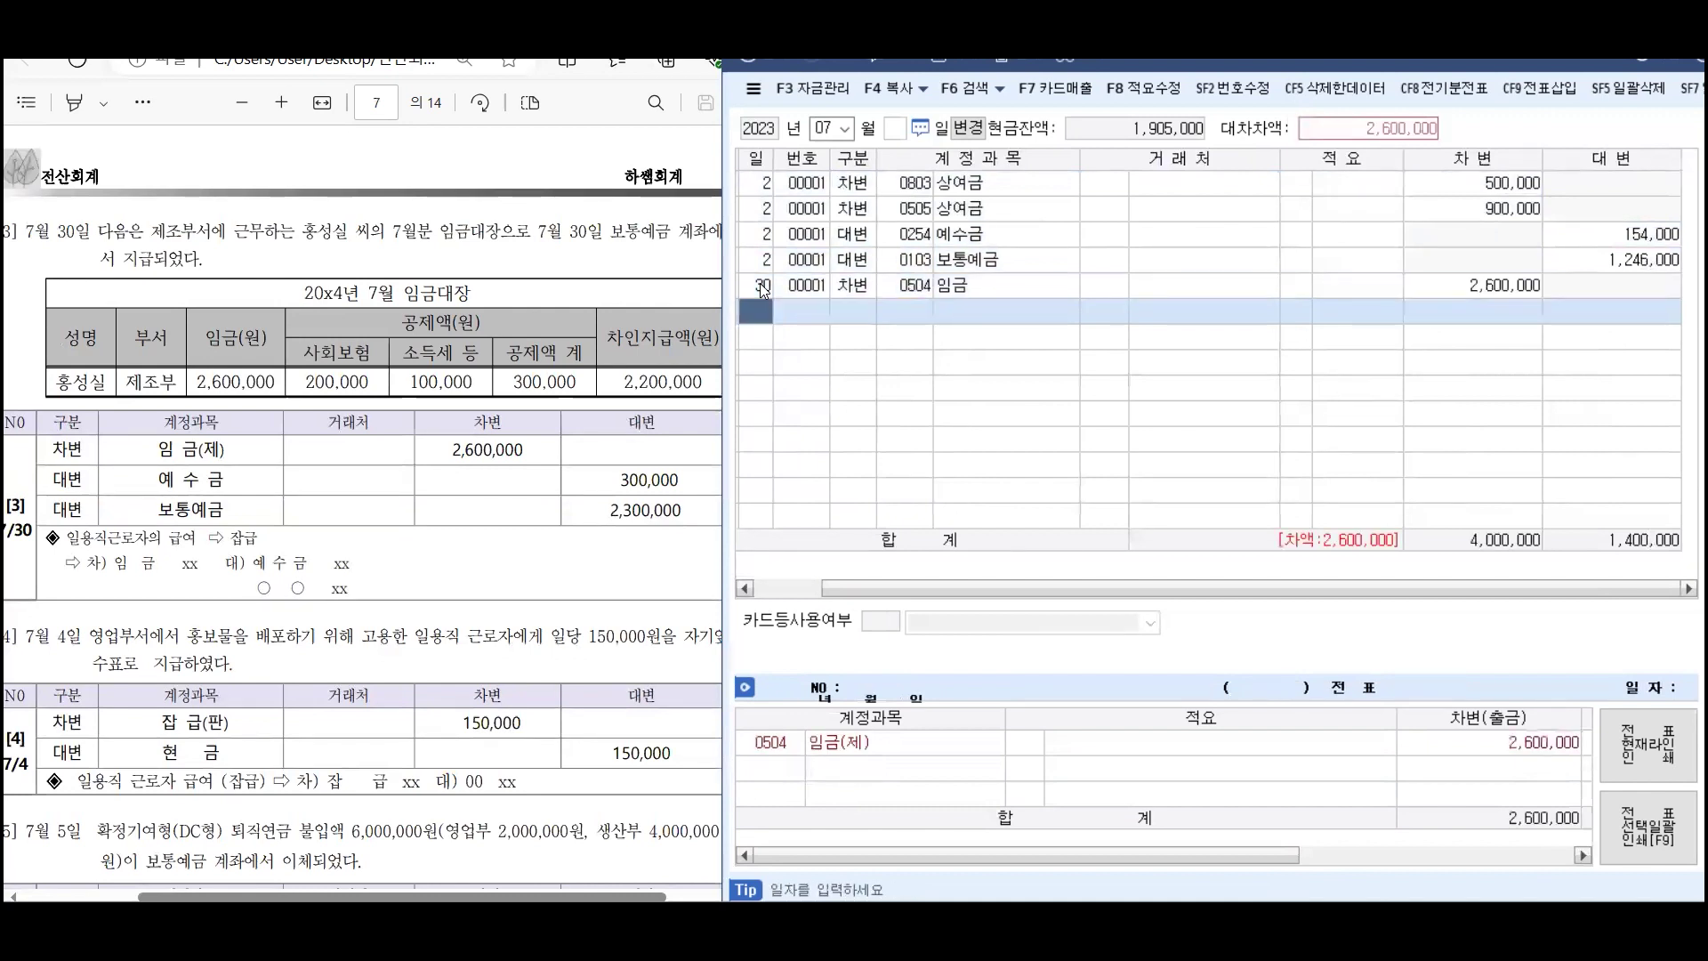
Add a 대변 line dated day 30 for account 0254 예수금 with a credit amount of 300,000
{"action": "key", "text": "Return"}
{"action": "type", "text": "4"}
{"action": "key", "text": "Return"}
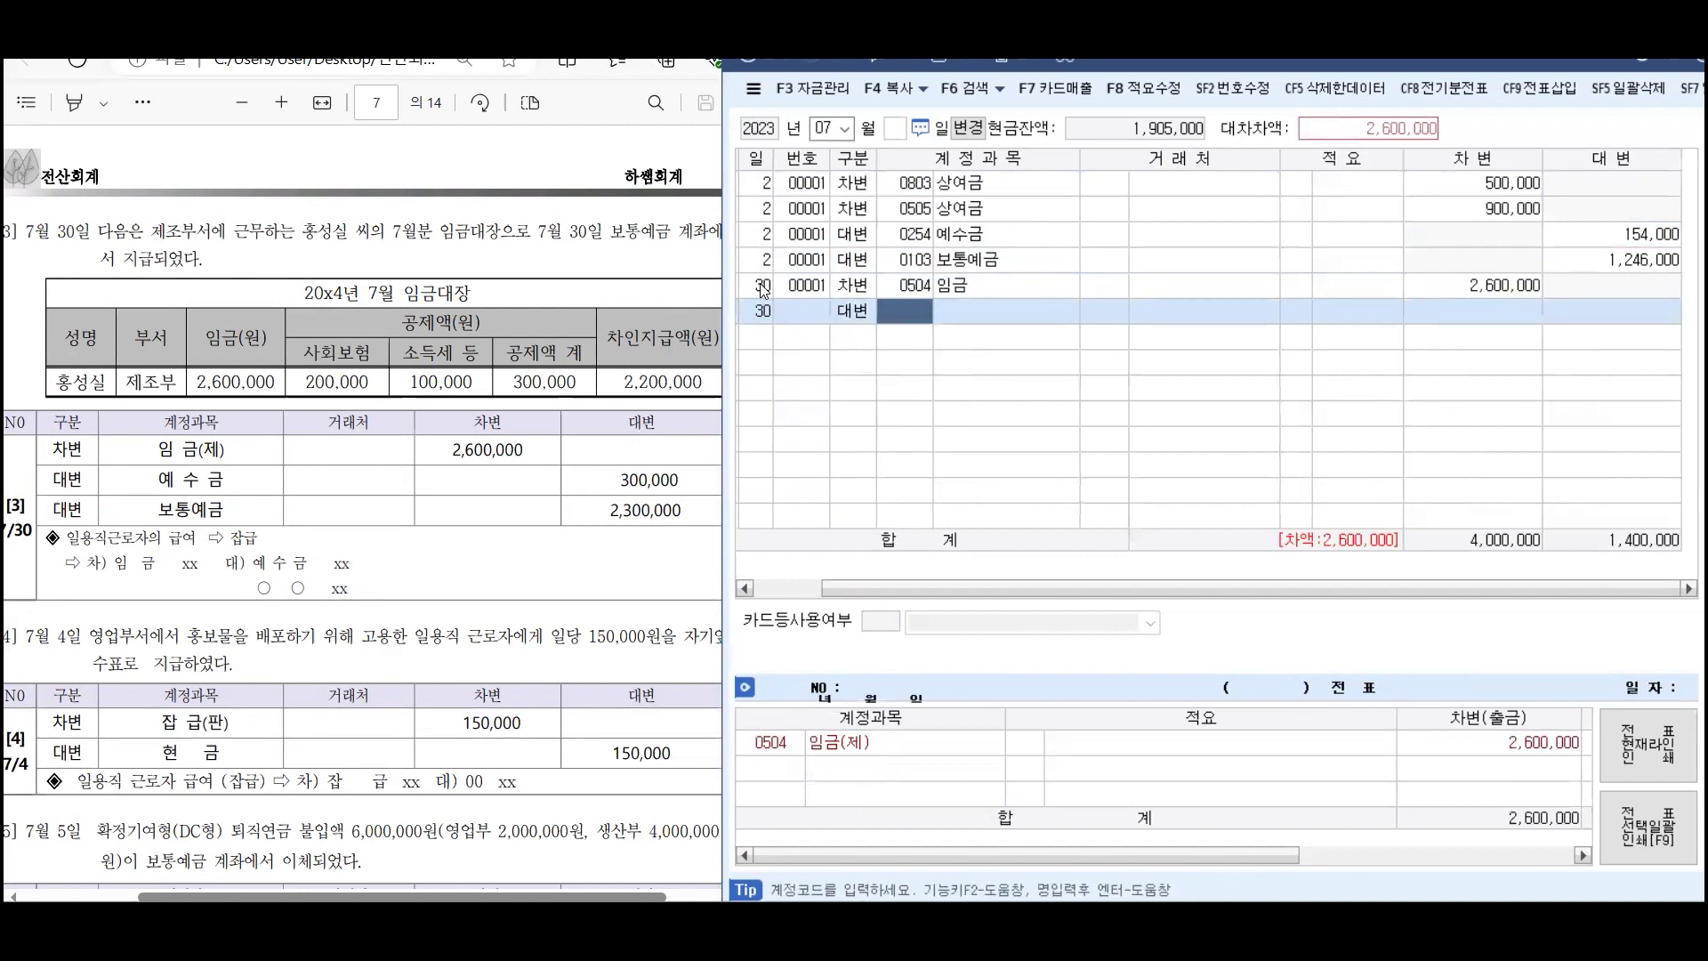
{"action": "type", "text": "예수"}
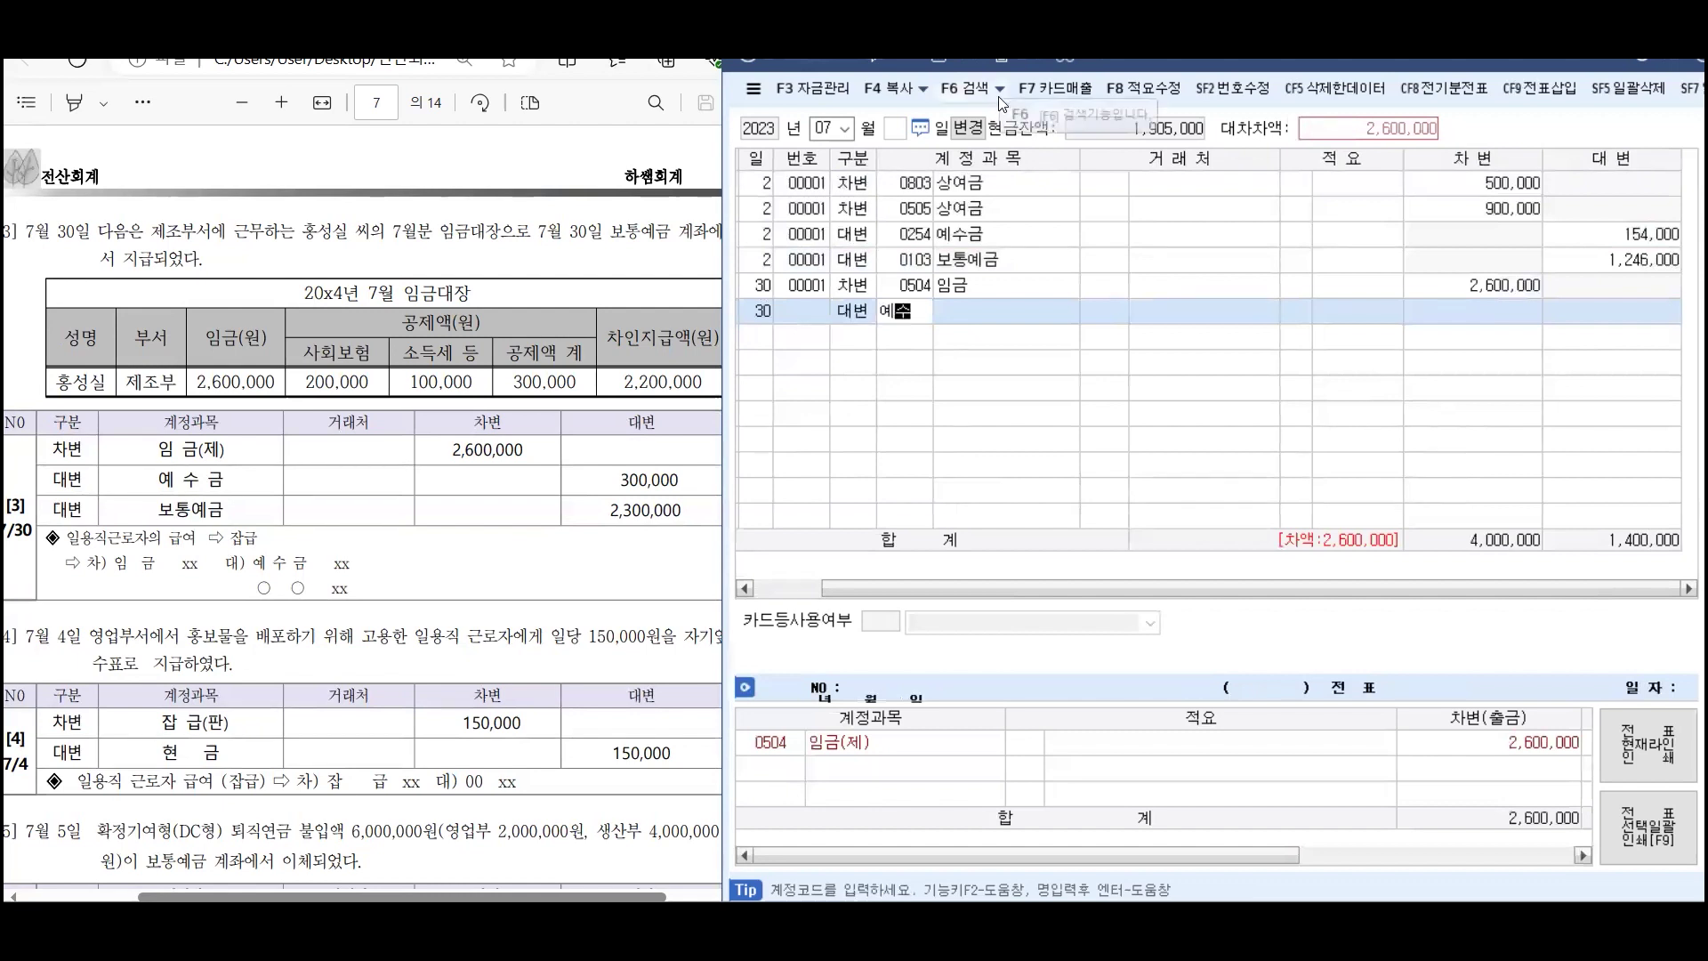
{"action": "key", "text": "Return"}
{"action": "key", "text": "Return"}
{"action": "key", "text": "Return"}
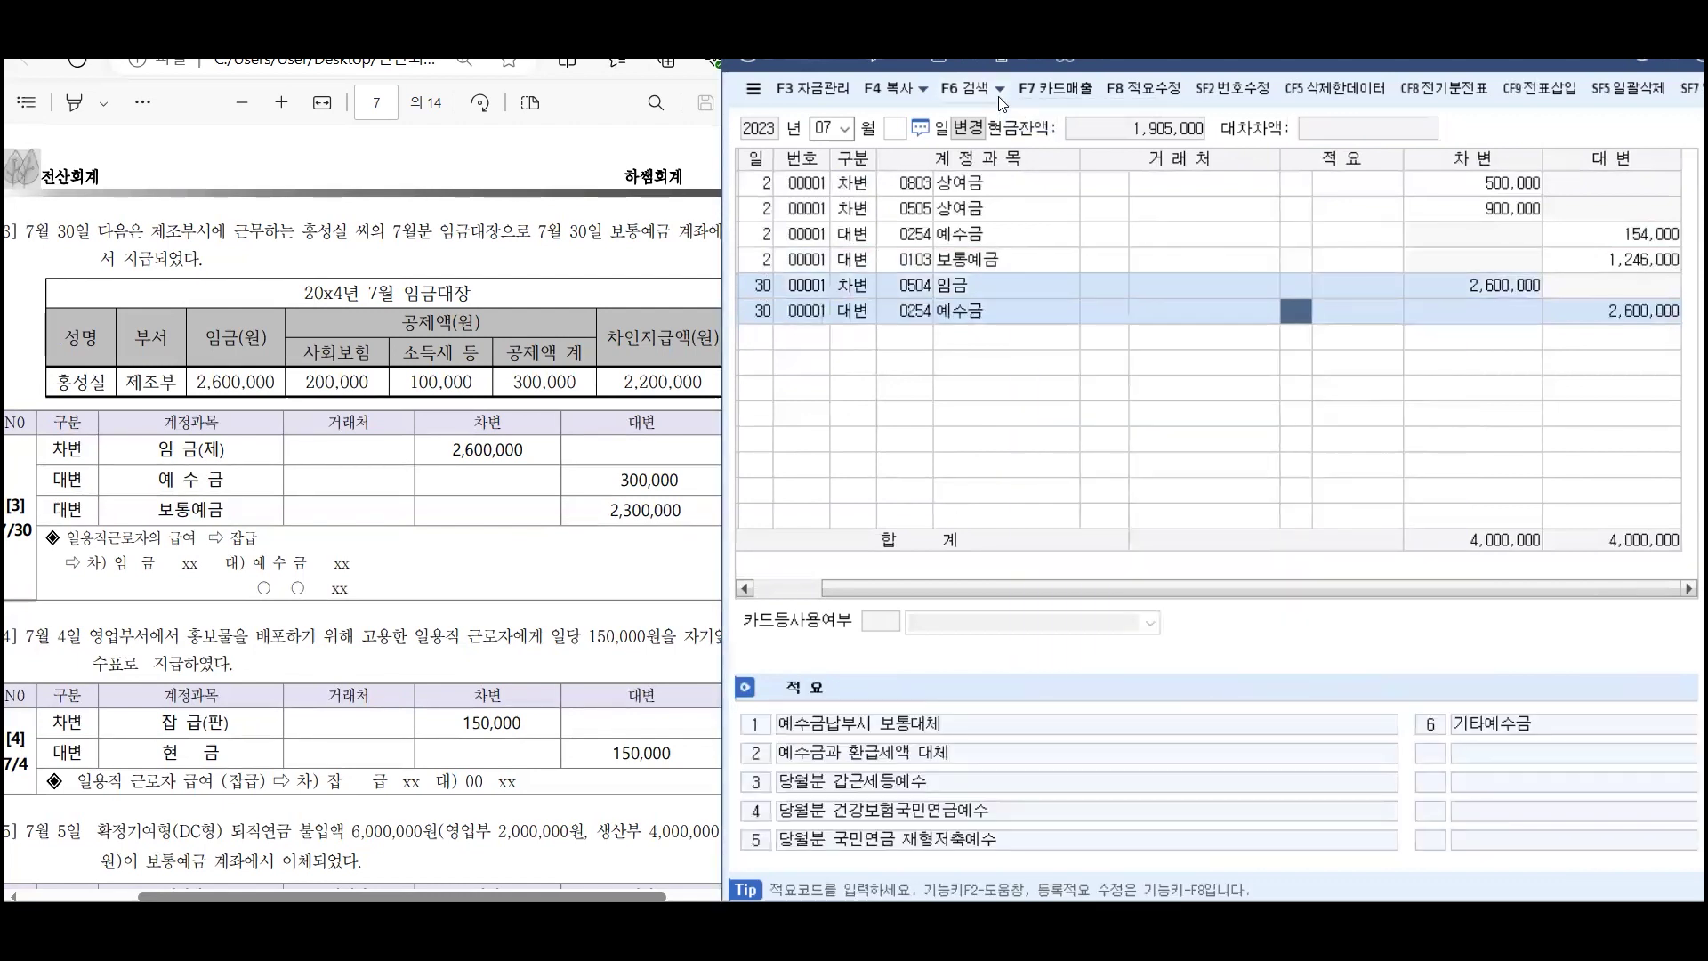
{"action": "key", "text": "Return"}
{"action": "type", "text": "300000"}
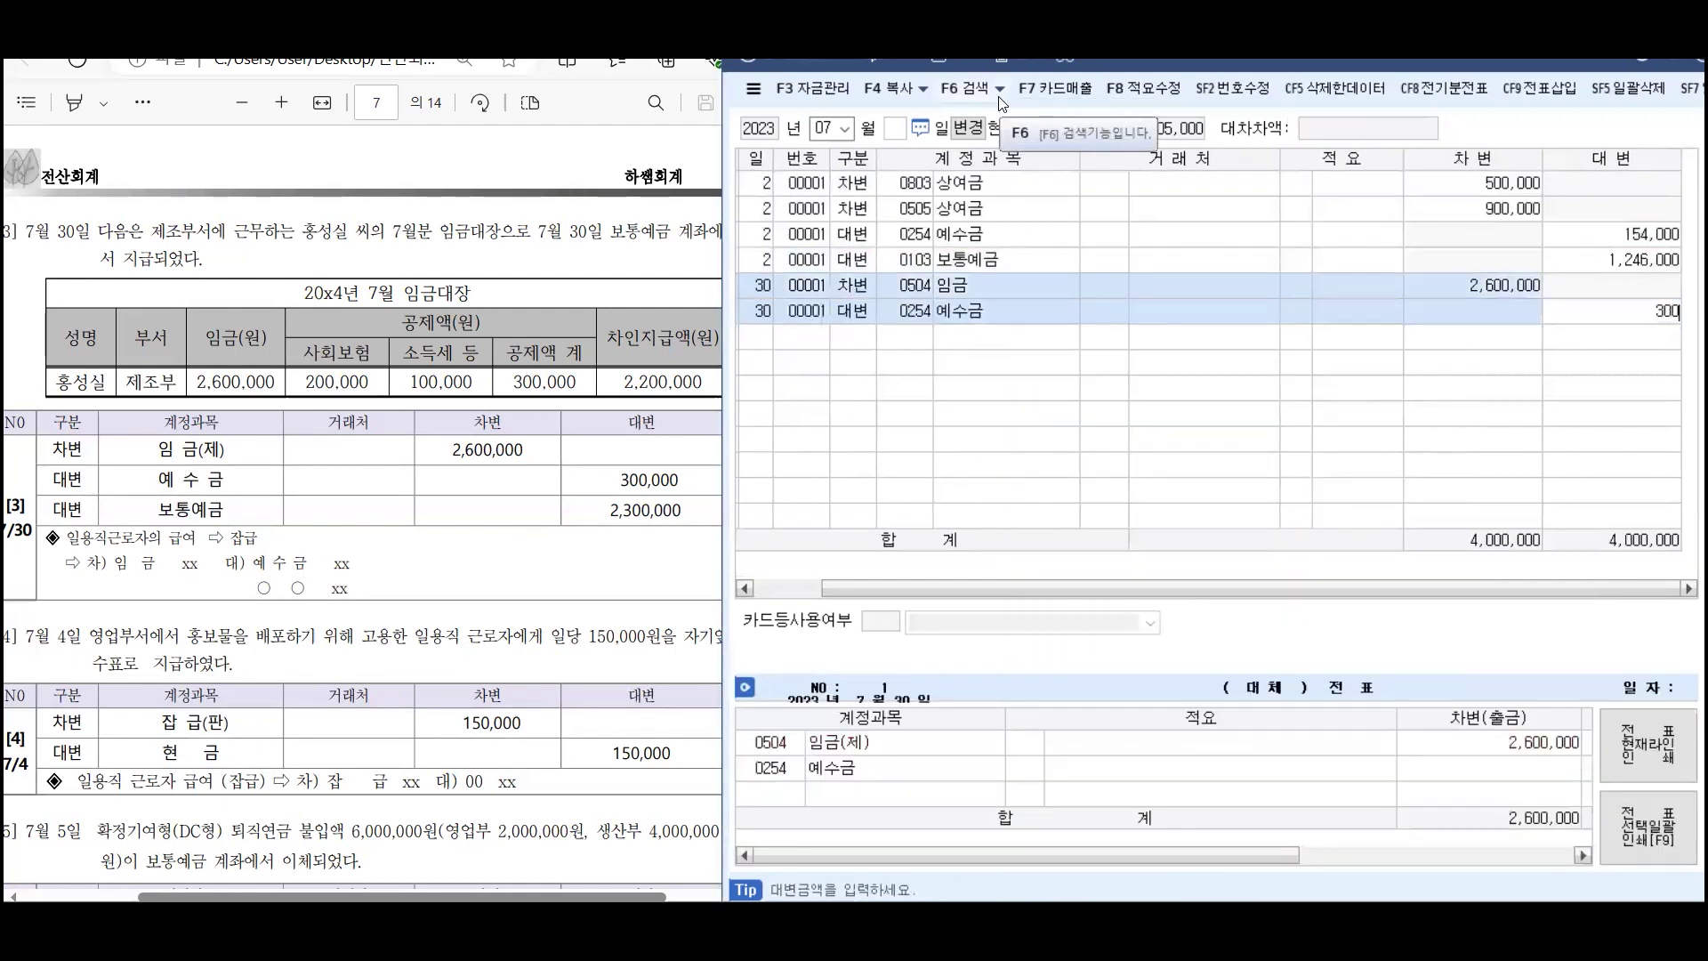
{"action": "key", "text": "Return"}
Add a 대변 line dated day 30 for account 0103 보통예금 with a credit amount of 2,300,000
{"action": "key", "text": "Return"}
{"action": "type", "text": "4"}
{"action": "key", "text": "Return"}
{"action": "type", "text": "103"}
{"action": "key", "text": "Return"}
{"action": "key", "text": "Return"}
{"action": "key", "text": "Return"}
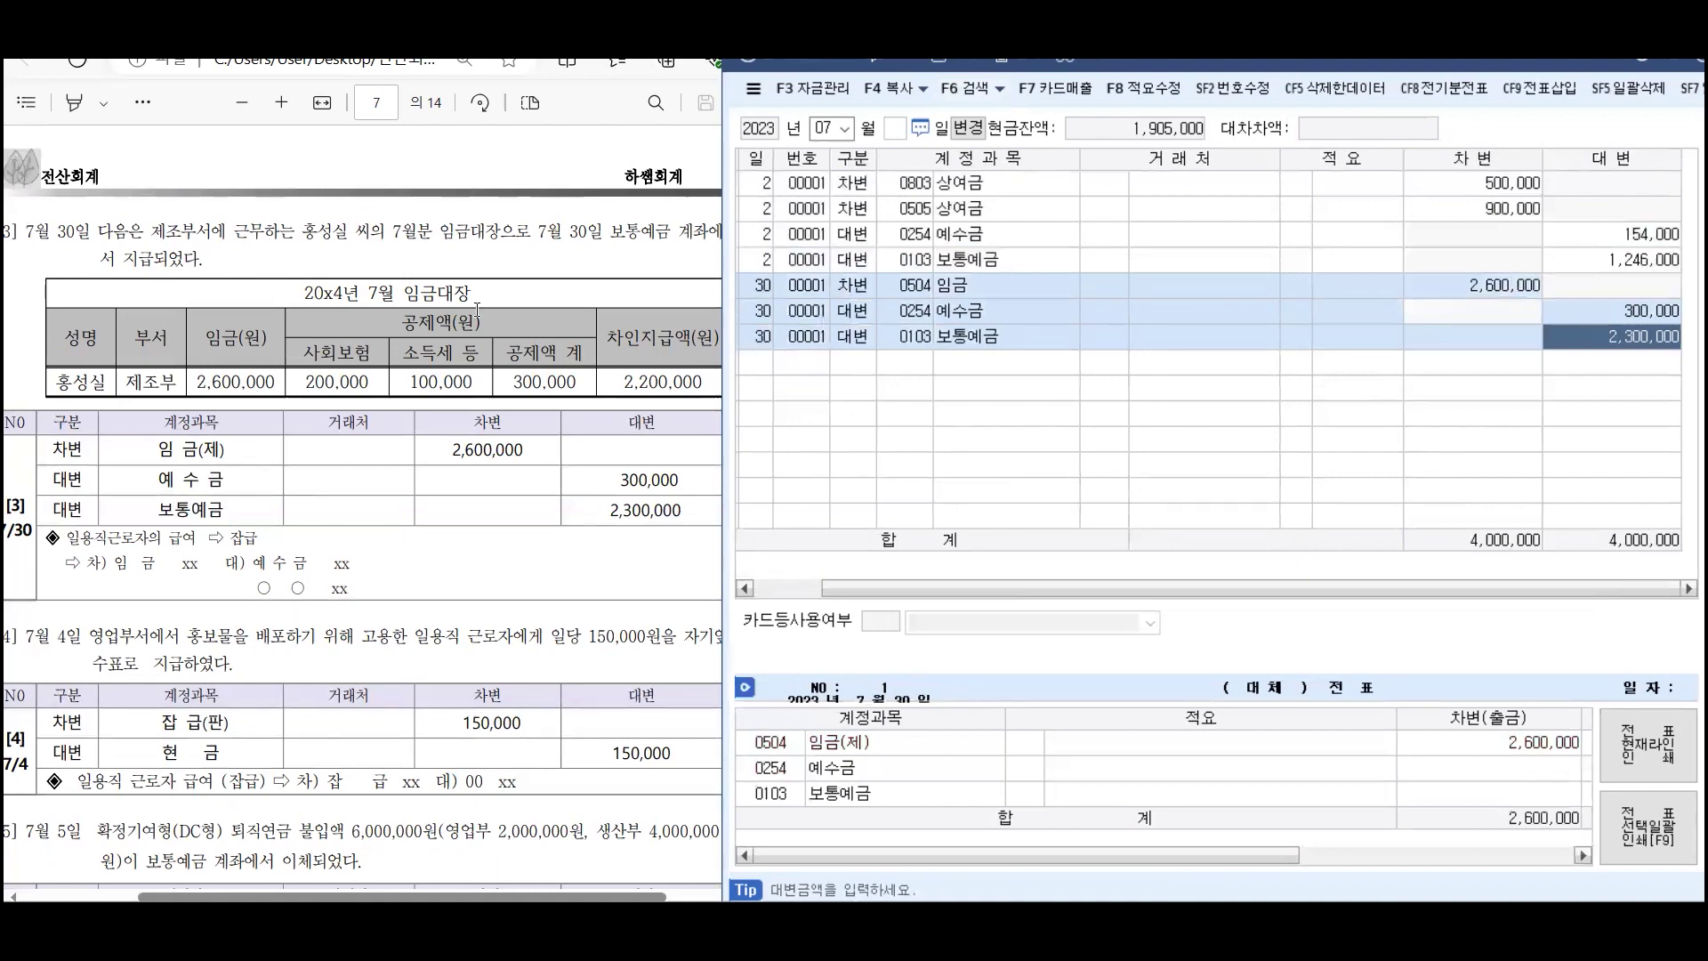
Go to the July 4 day-labor problem in the PDF and start a voucher line dated day 4
{"action": "scroll", "coordinate": [446, 277], "scroll_direction": "down", "scroll_amount": 5}
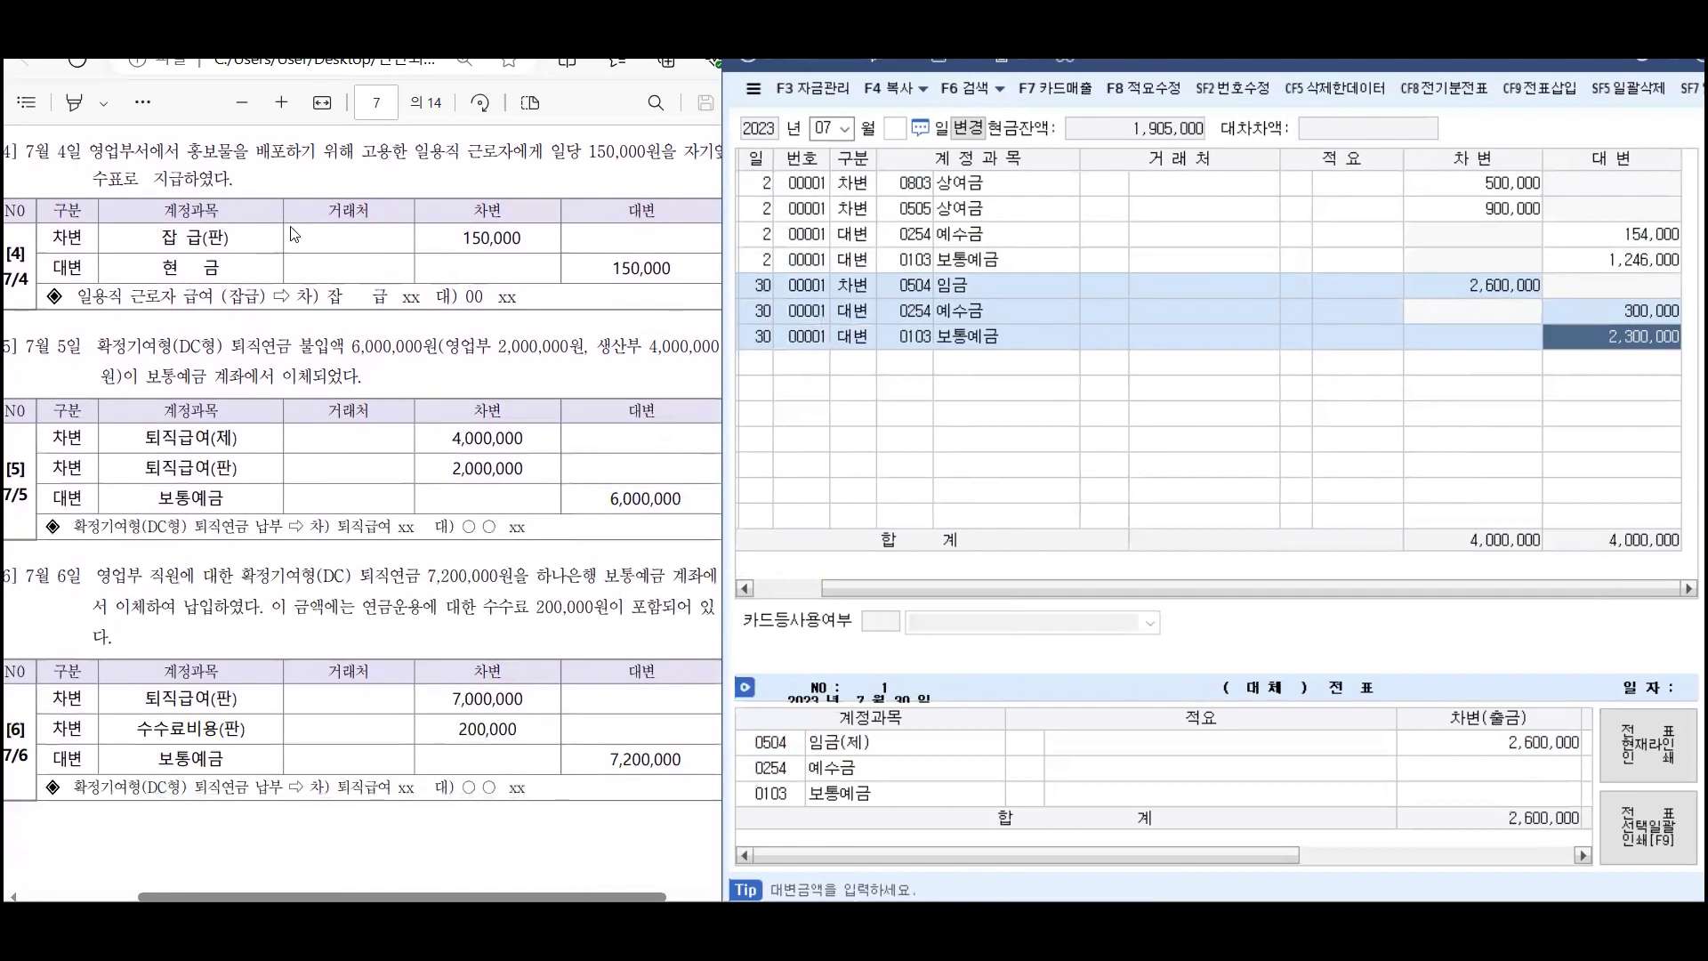
{"action": "left_click", "coordinate": [758, 364]}
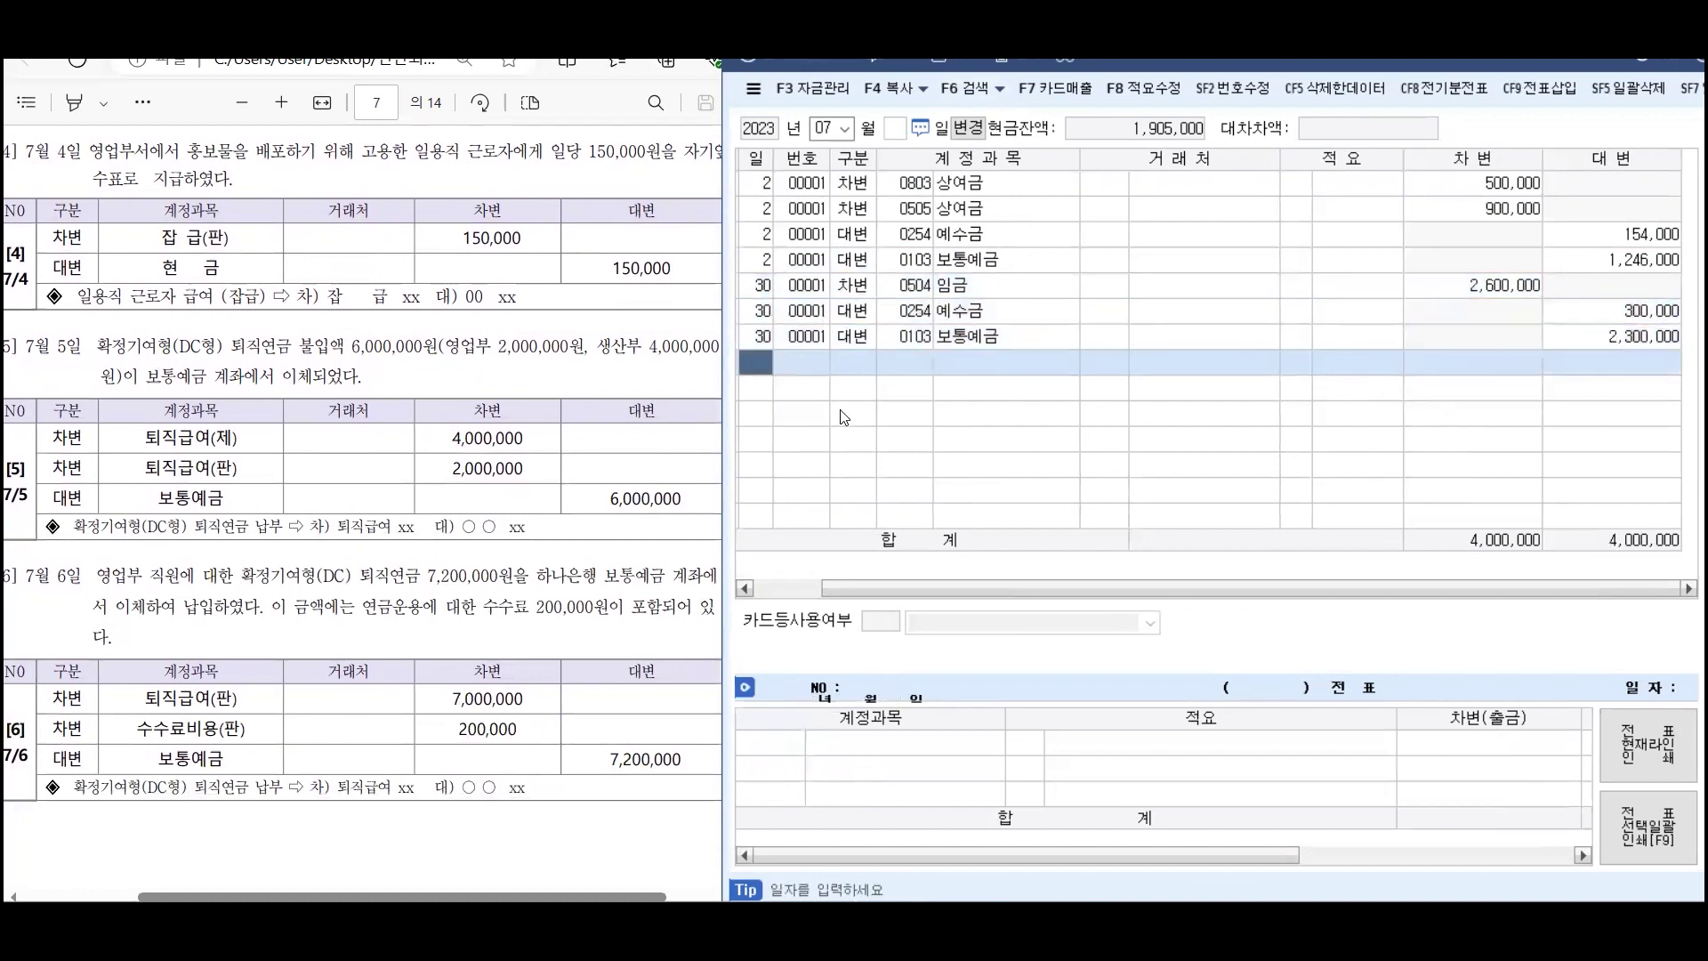
{"action": "type", "text": "4"}
{"action": "key", "text": "Return"}
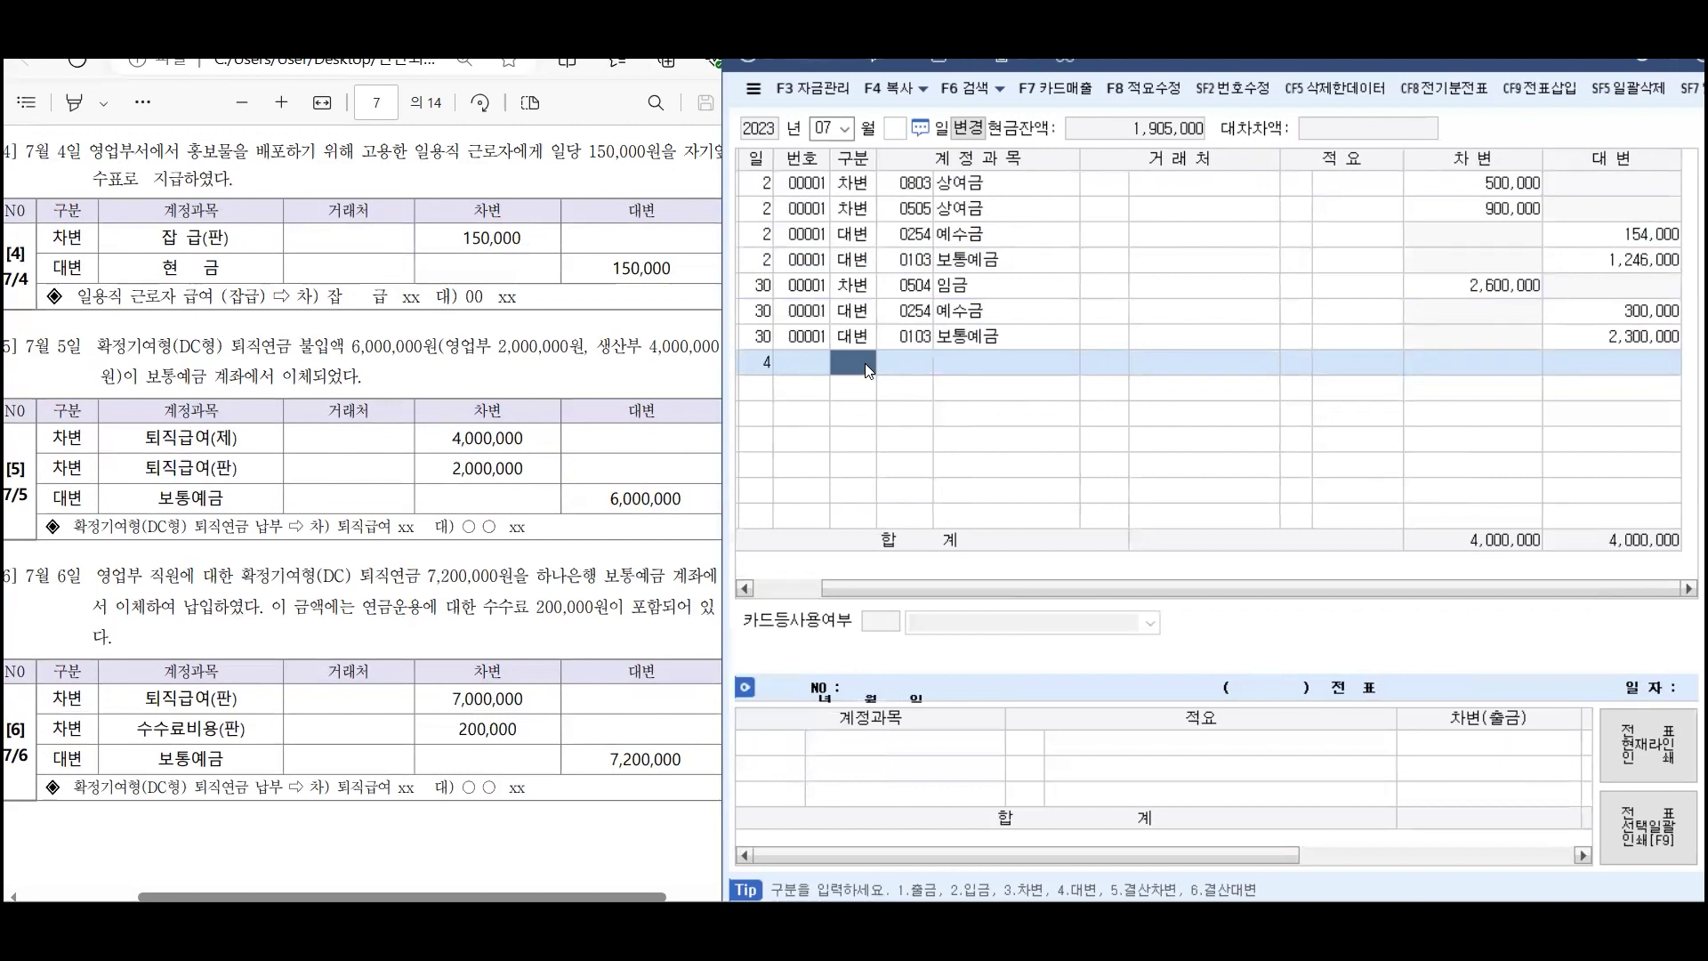
Make the day 4 line a 차변 entry for account 0805 잡급 (판매관리비) with a debit amount of 150,000
{"action": "type", "text": "3"}
{"action": "key", "text": "Return"}
{"action": "type", "text": "자버"}
{"action": "key", "text": "BackSpace"}
{"action": "key", "text": "BackSpace"}
{"action": "key", "text": "BackSpace"}
{"action": "key", "text": "BackSpace"}
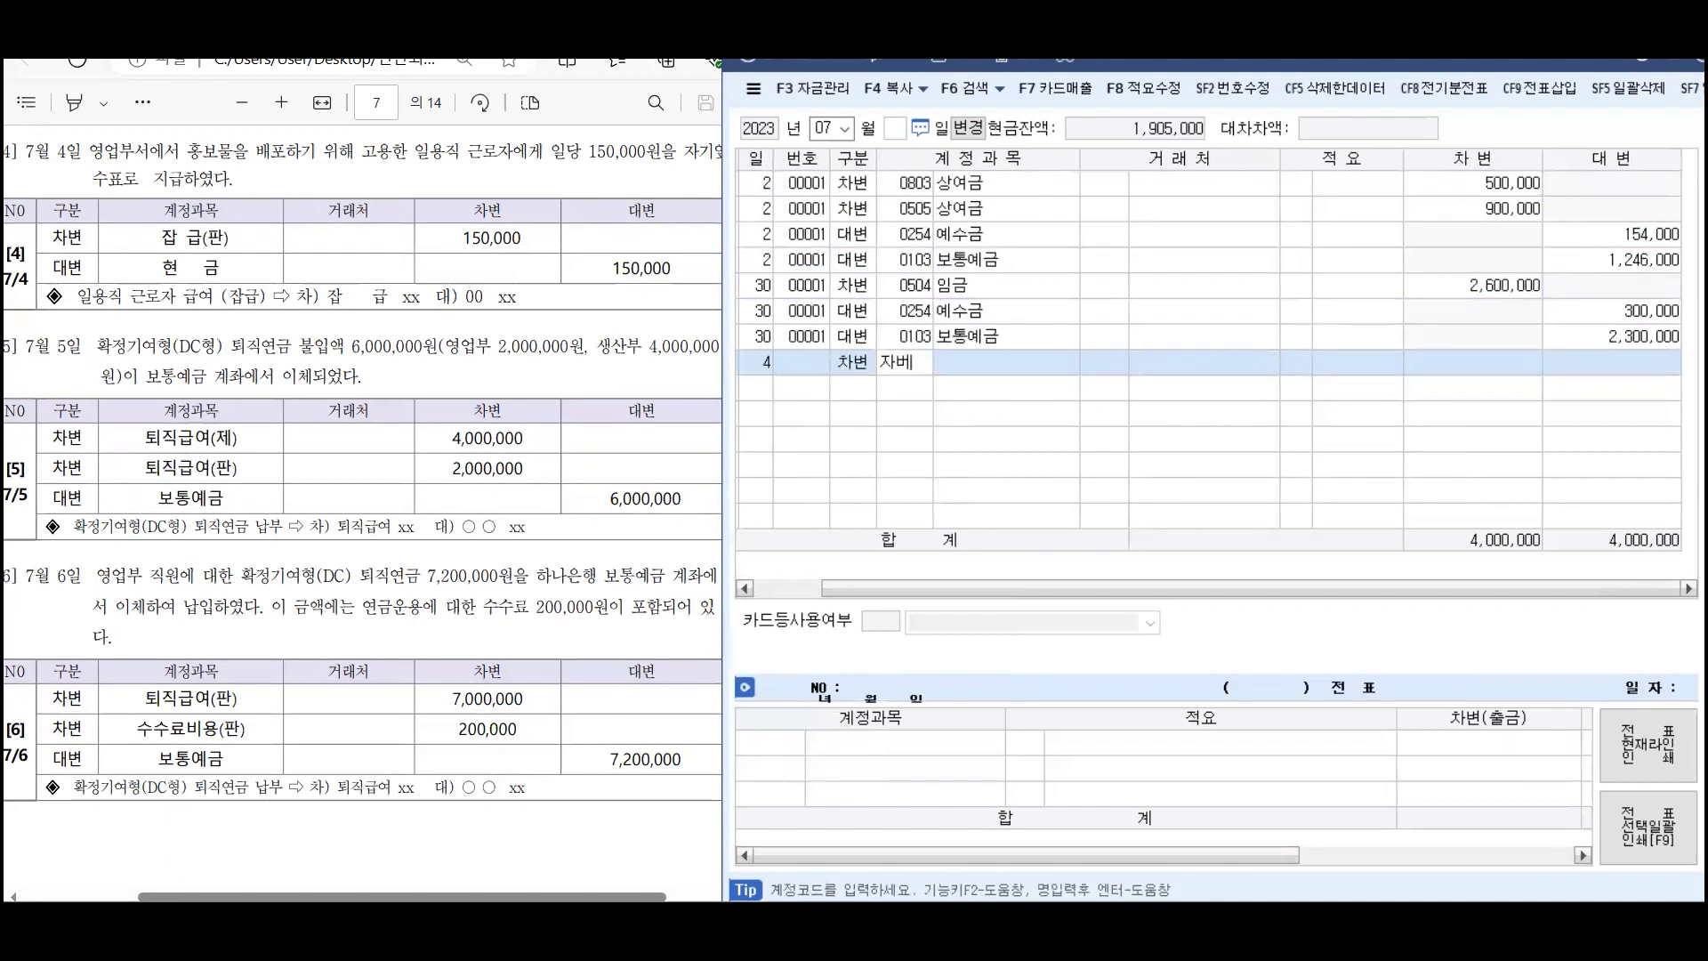
{"action": "type", "text": "잡"}
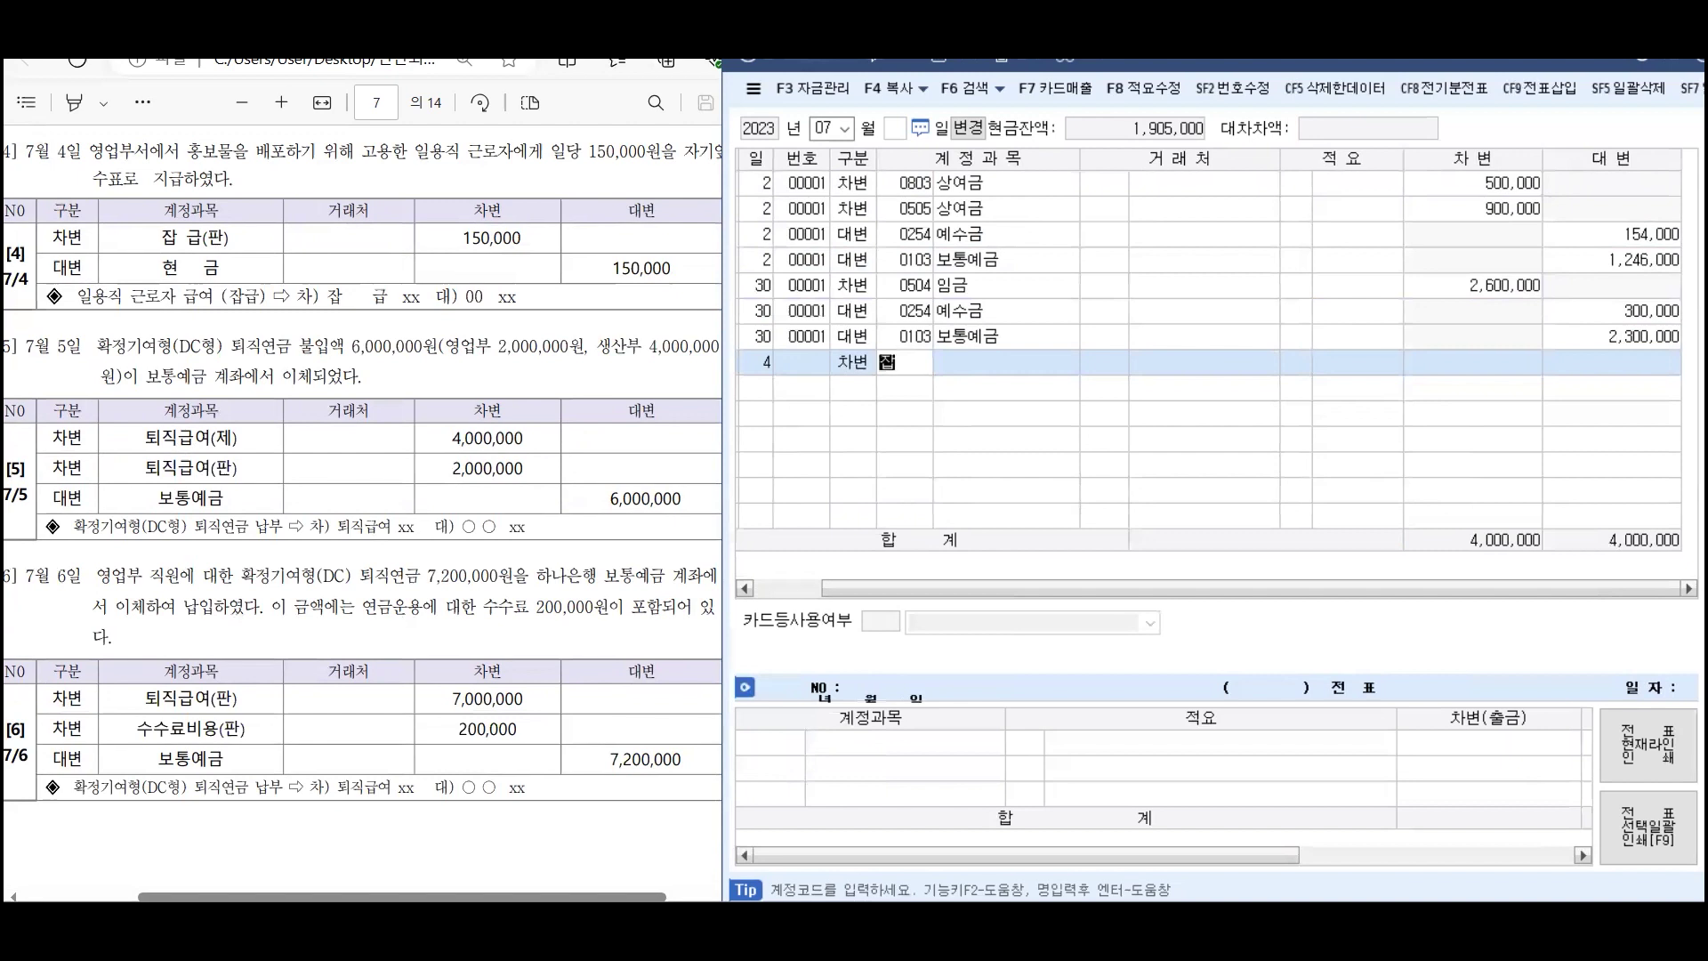
{"action": "type", "text": "급"}
{"action": "key", "text": "Return"}
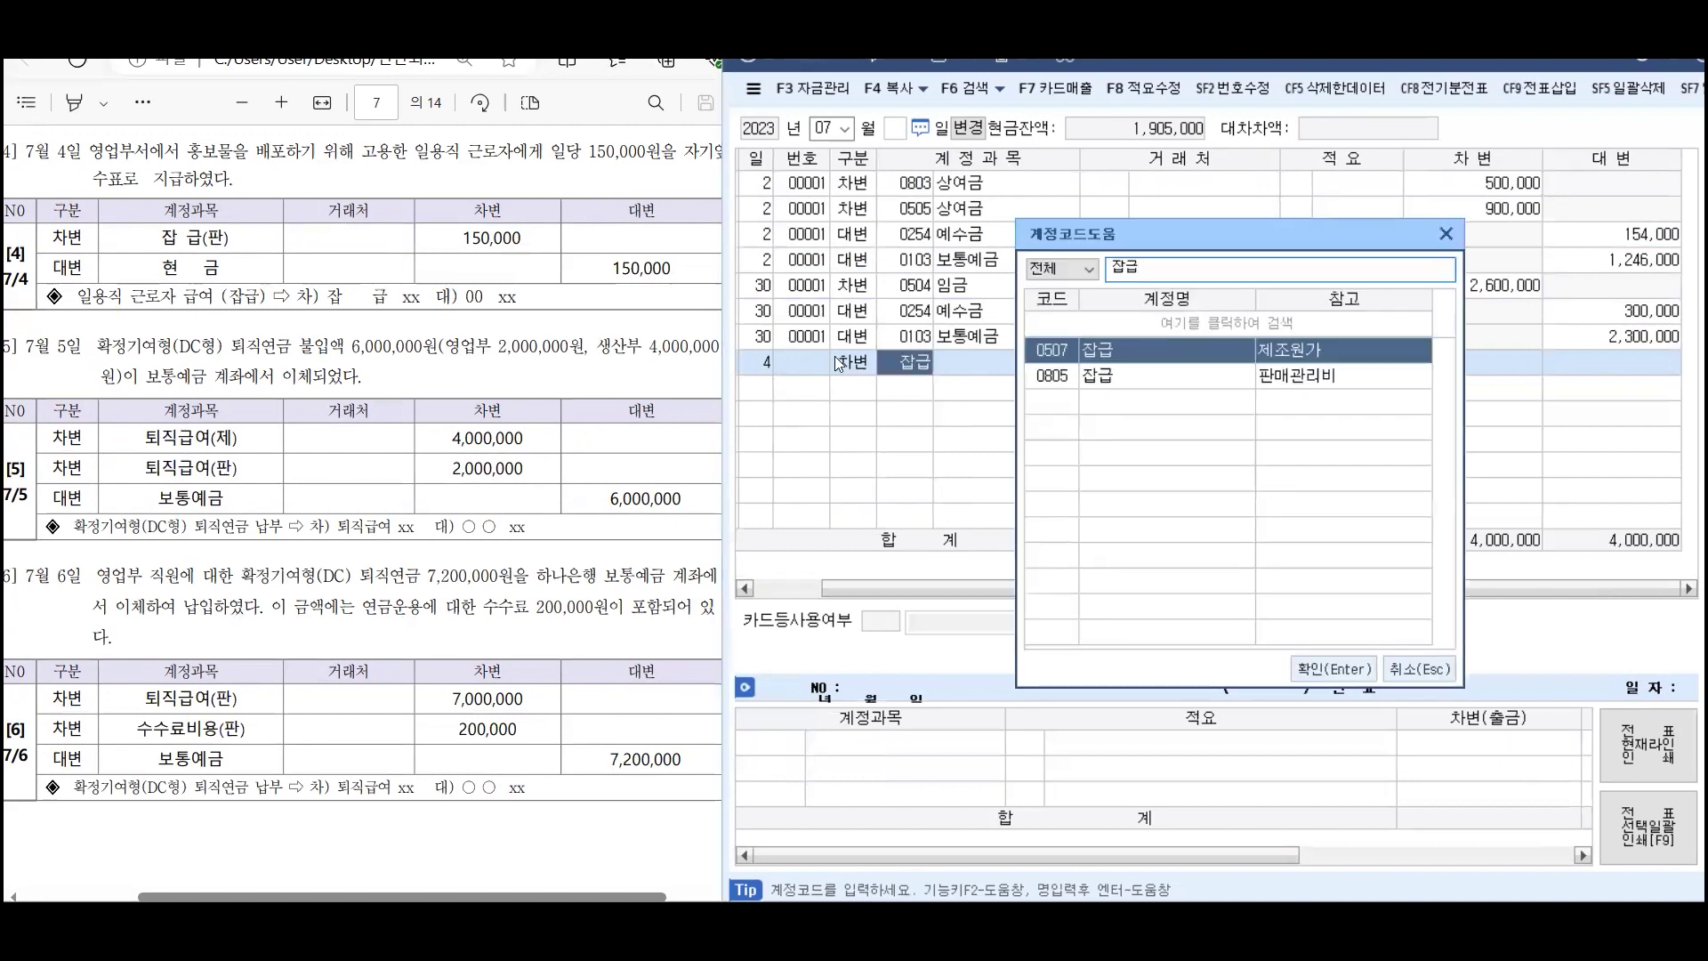
{"action": "key", "text": "Down"}
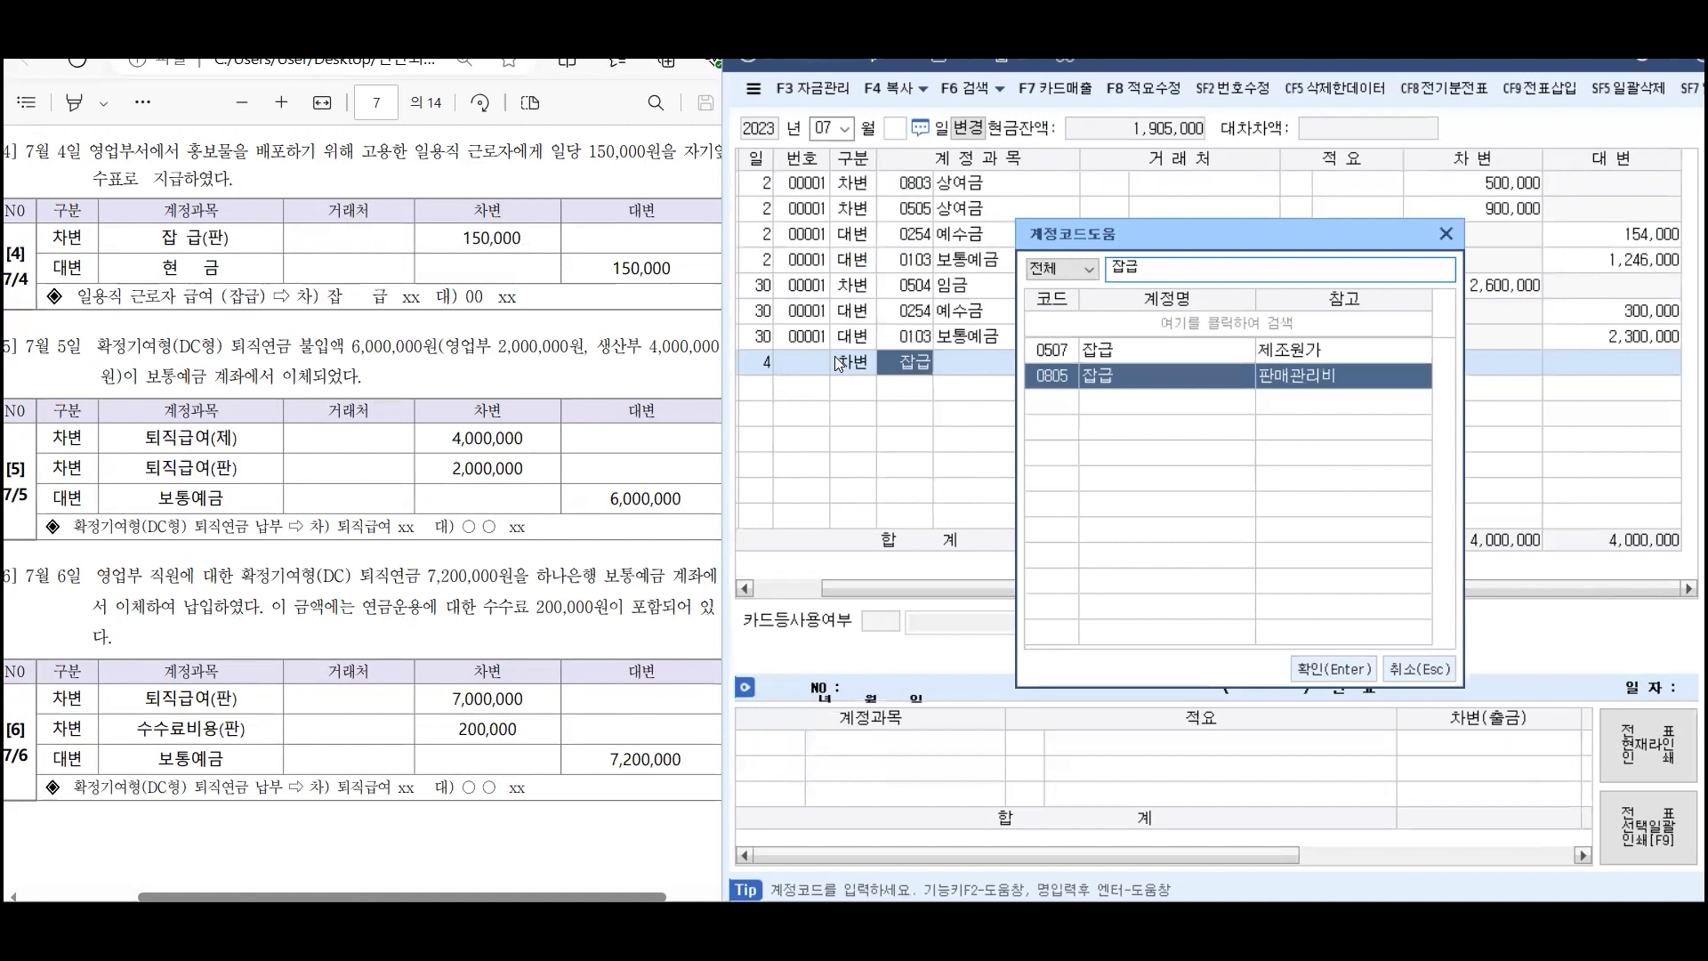
{"action": "key", "text": "Return"}
{"action": "key", "text": "Return"}
{"action": "key", "text": "Return"}
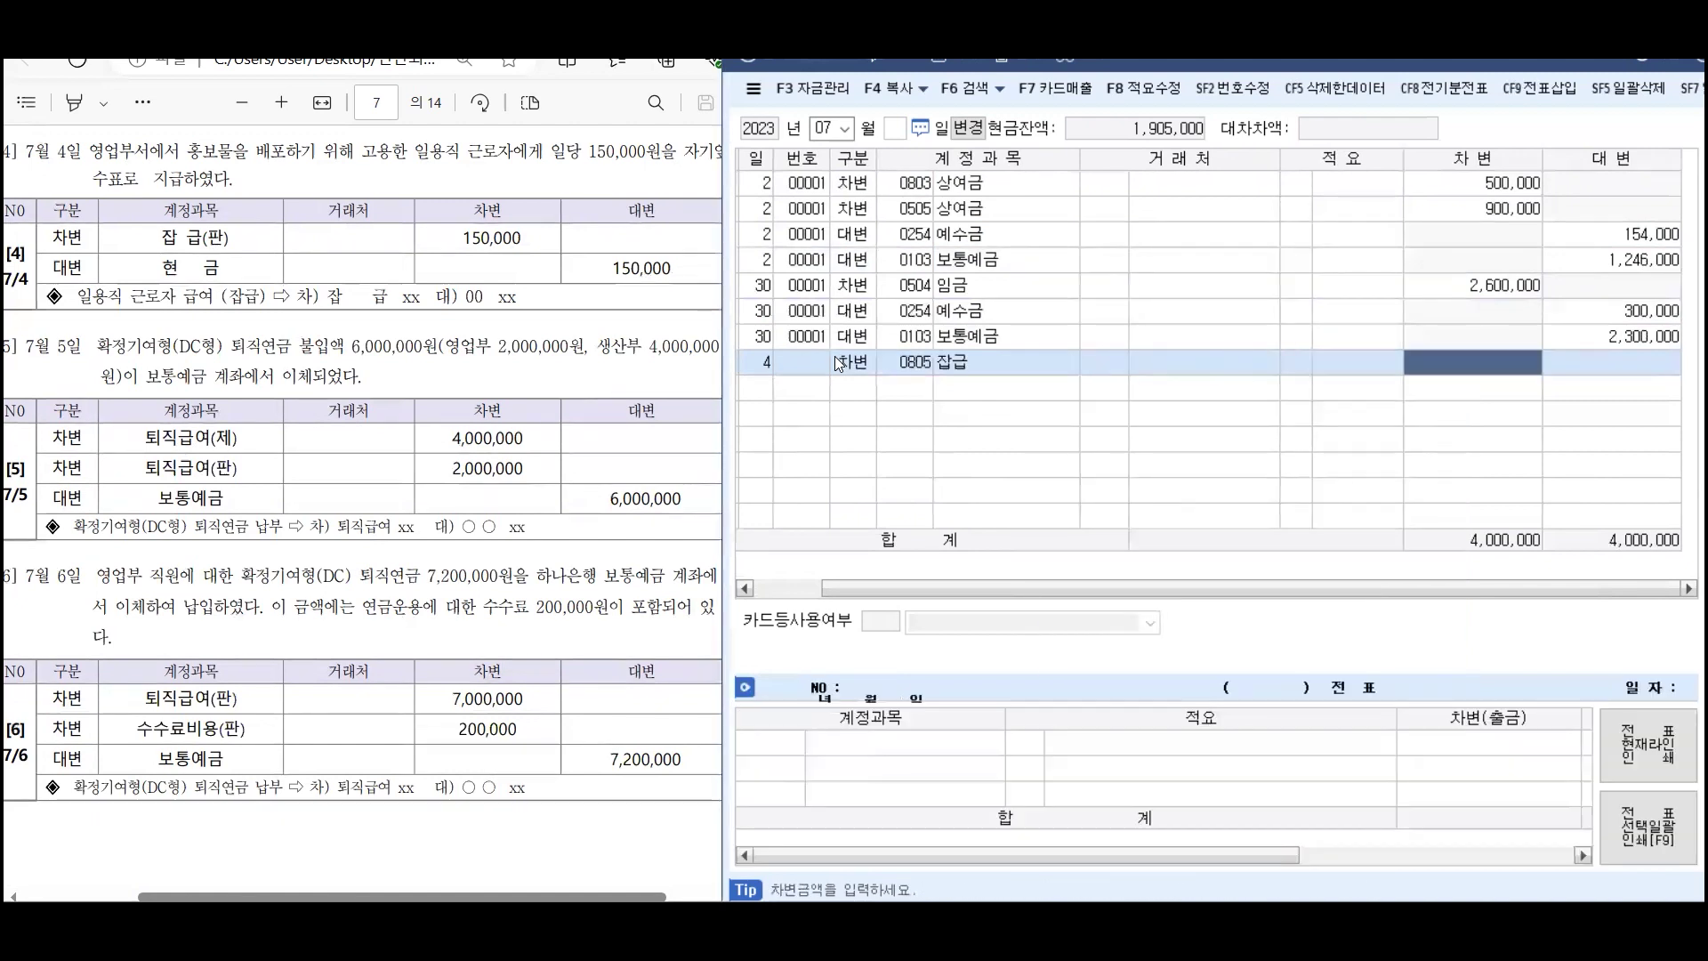
{"action": "type", "text": "1500000"}
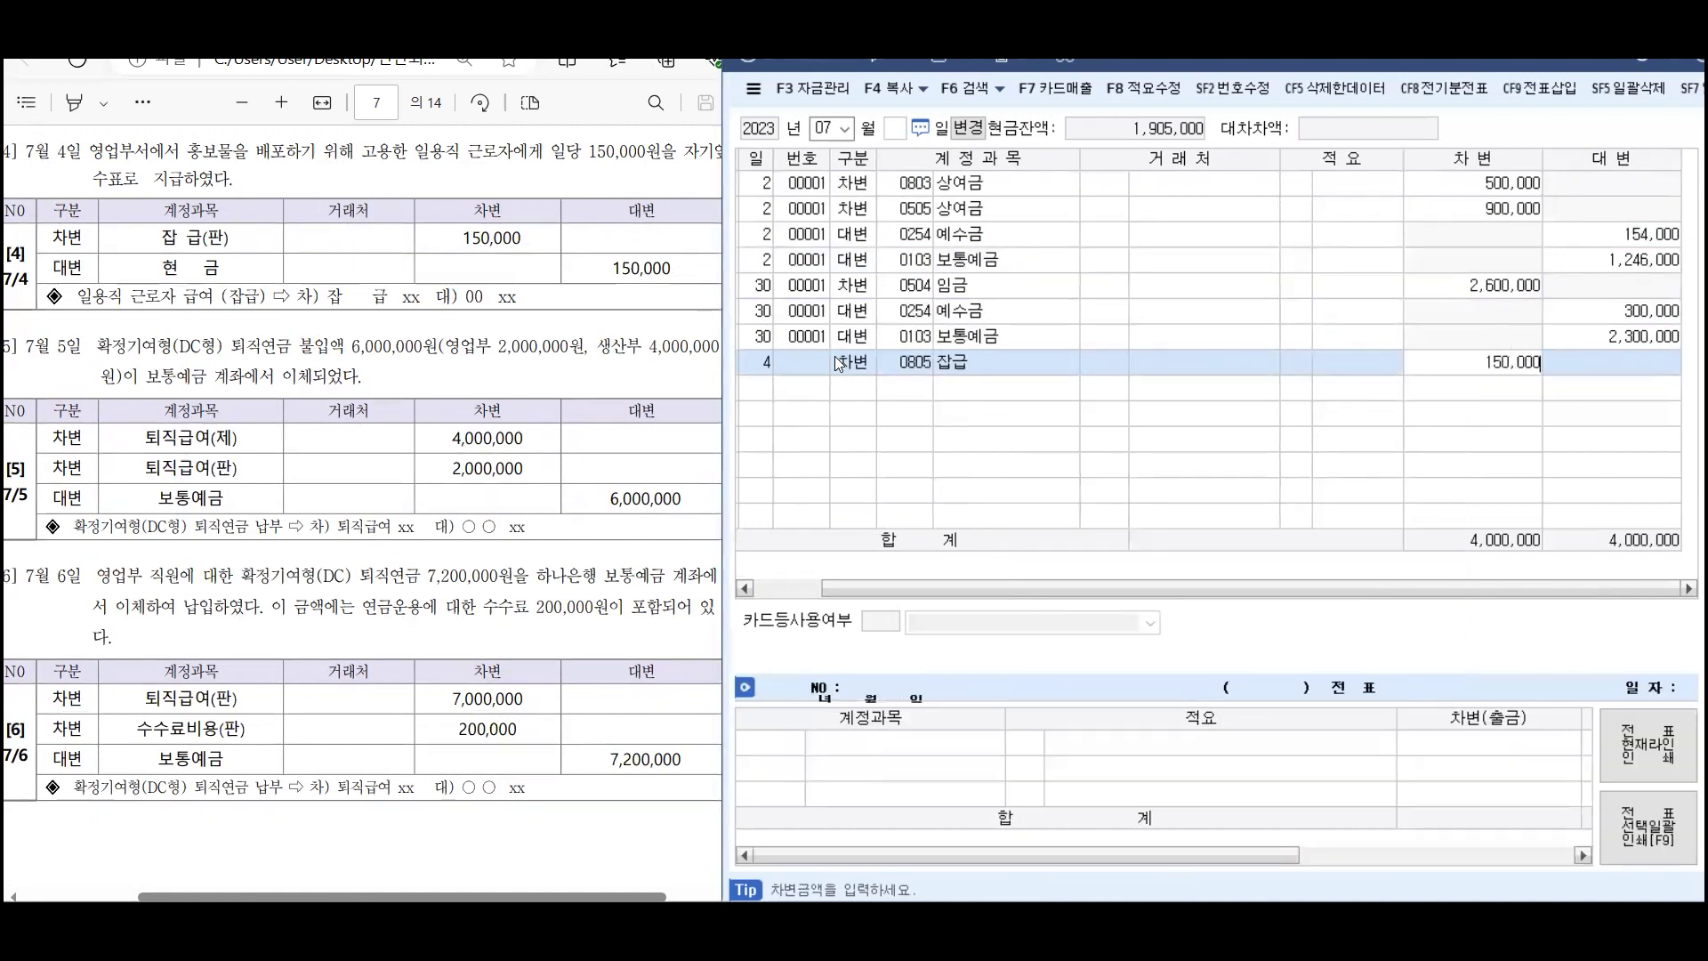
{"action": "key", "text": "Return"}
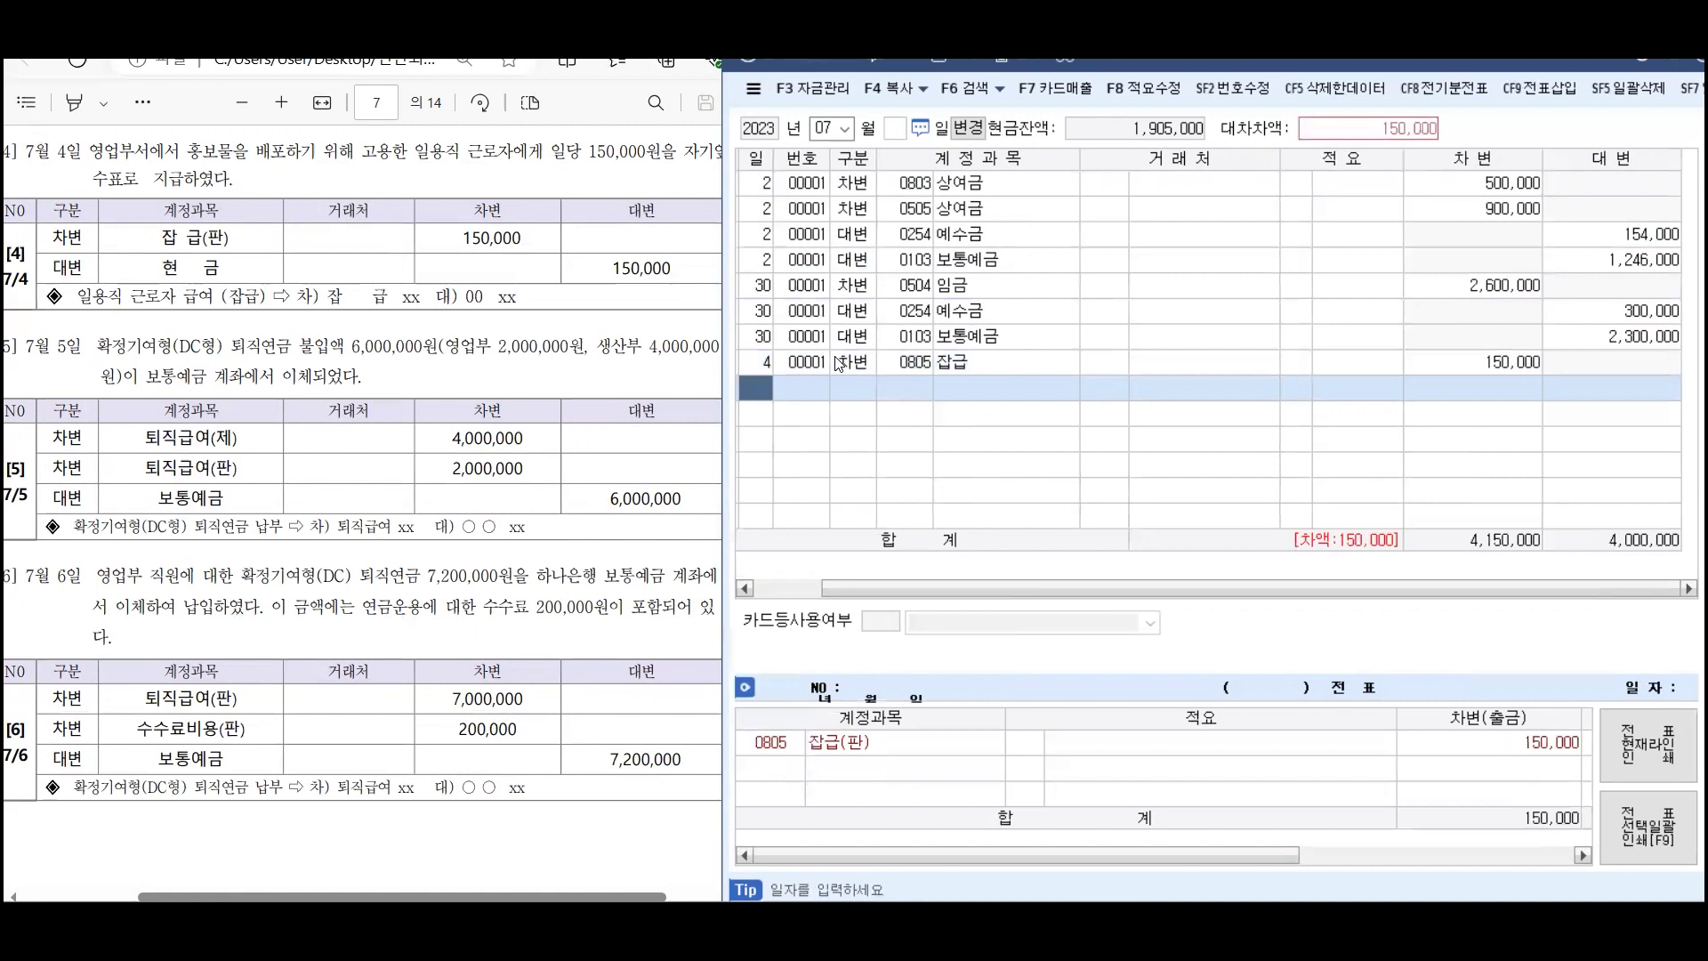
Add a 대변 line dated day 4 for account 0101 현금 with a credit amount of 150,000
{"action": "key", "text": "Return"}
{"action": "type", "text": "4"}
{"action": "key", "text": "Return"}
{"action": "type", "text": "101"}
{"action": "key", "text": "Return"}
{"action": "key", "text": "Return"}
{"action": "key", "text": "Return"}
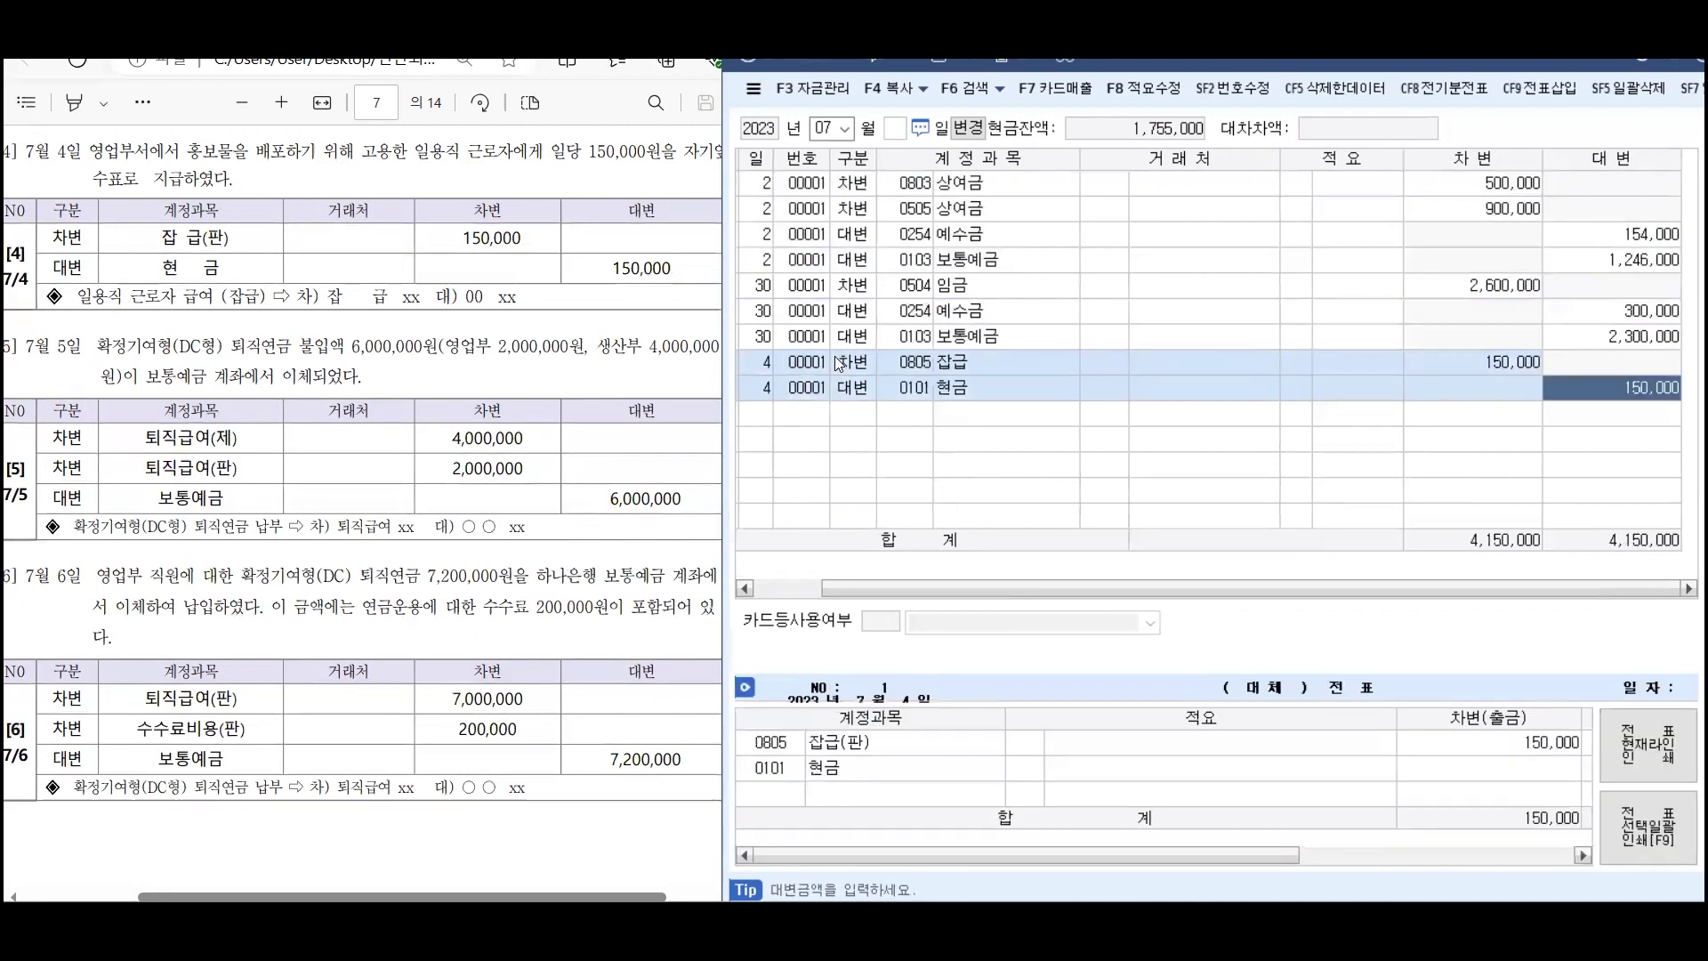
{"action": "key", "text": "Return"}
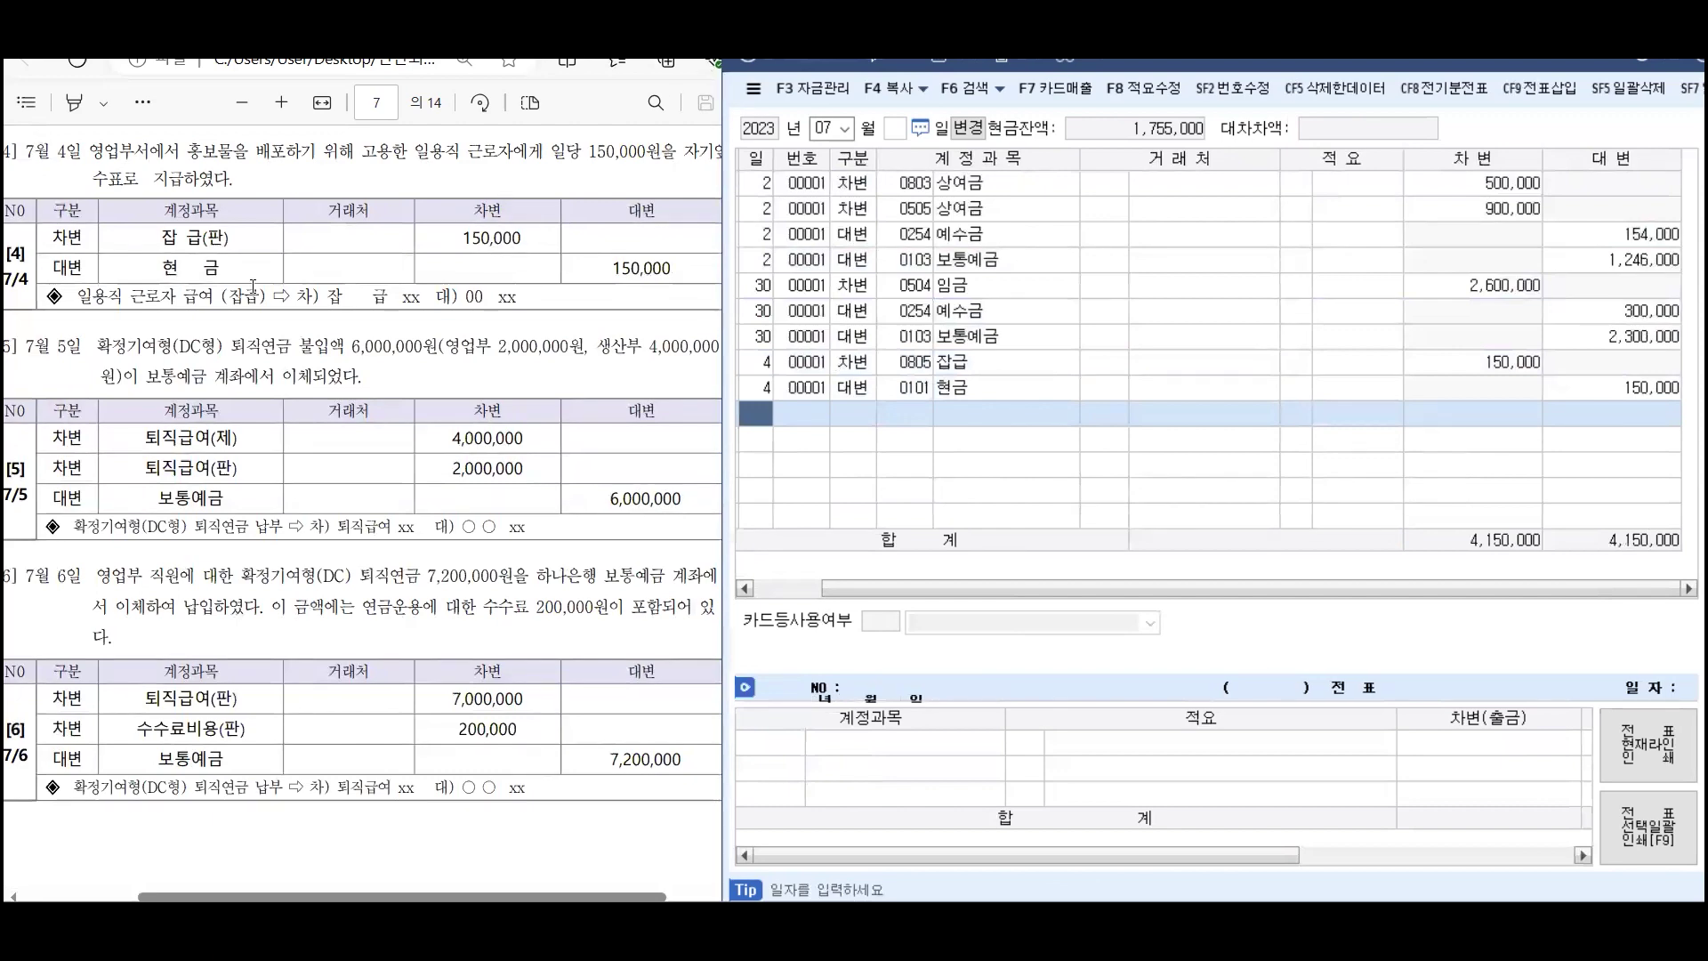
Add a 차변 line dated day 5 for account 0508 퇴직급여 (제조원가) with a debit amount of 4,000,000
{"action": "scroll", "coordinate": [253, 278], "scroll_direction": "down", "scroll_amount": 1}
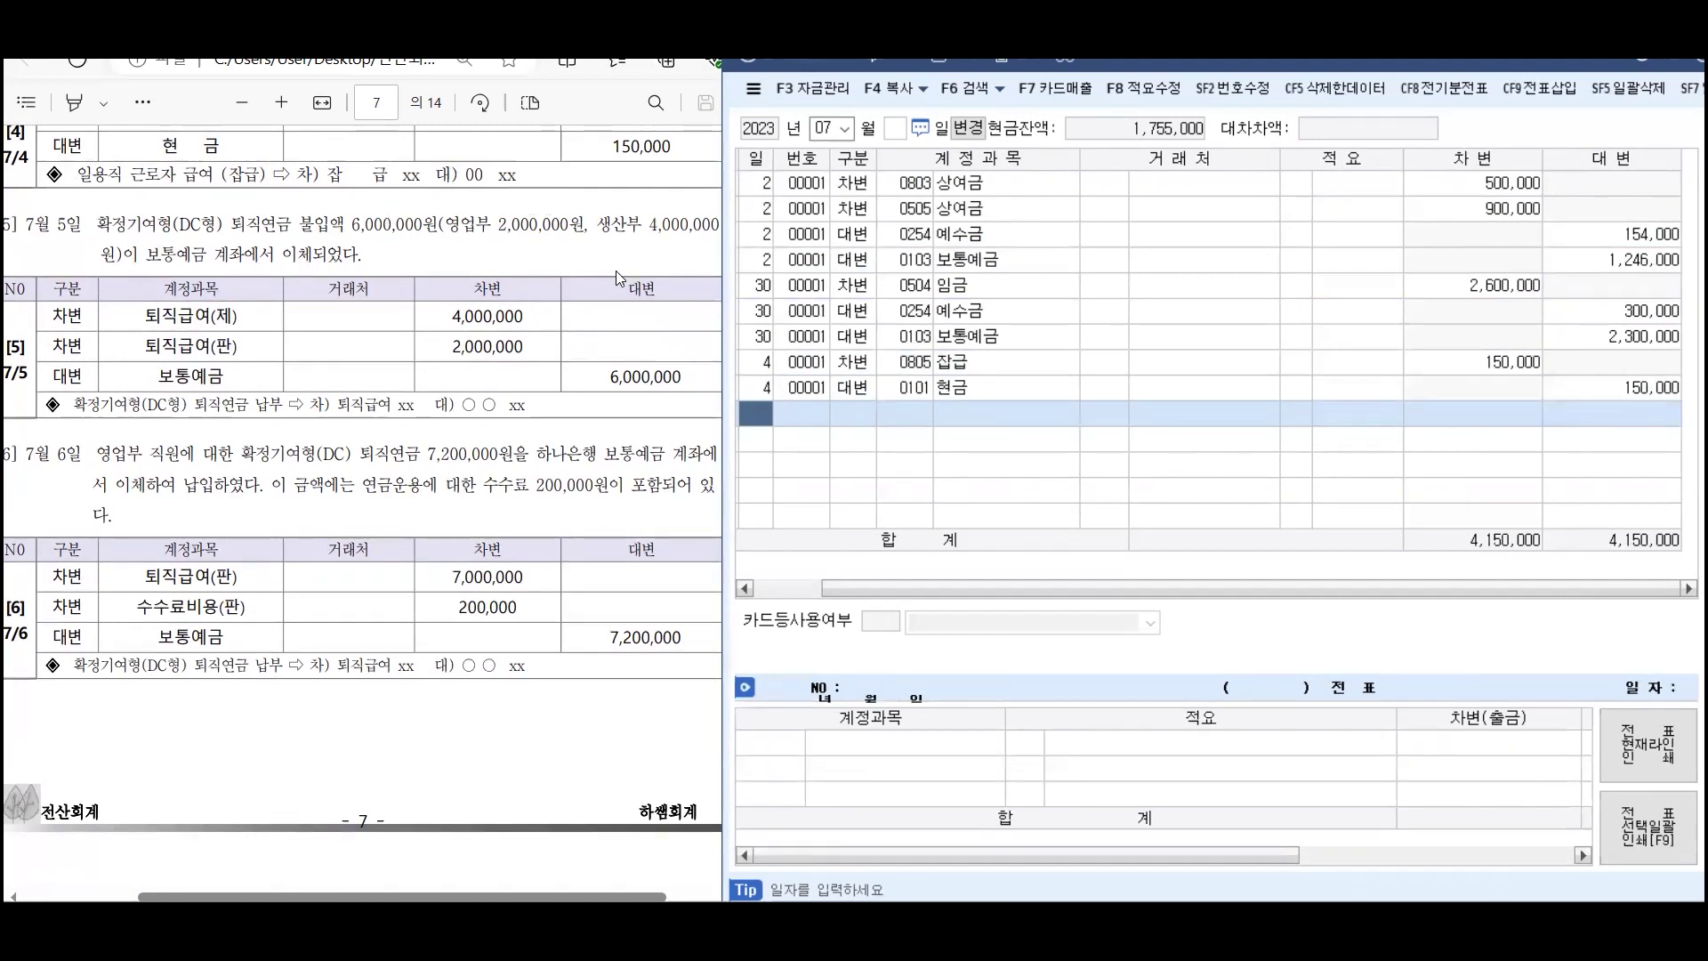
{"action": "type", "text": "5"}
{"action": "key", "text": "Return"}
{"action": "type", "text": "3"}
{"action": "key", "text": "Return"}
{"action": "type", "text": "퇴직"}
{"action": "key", "text": "Return"}
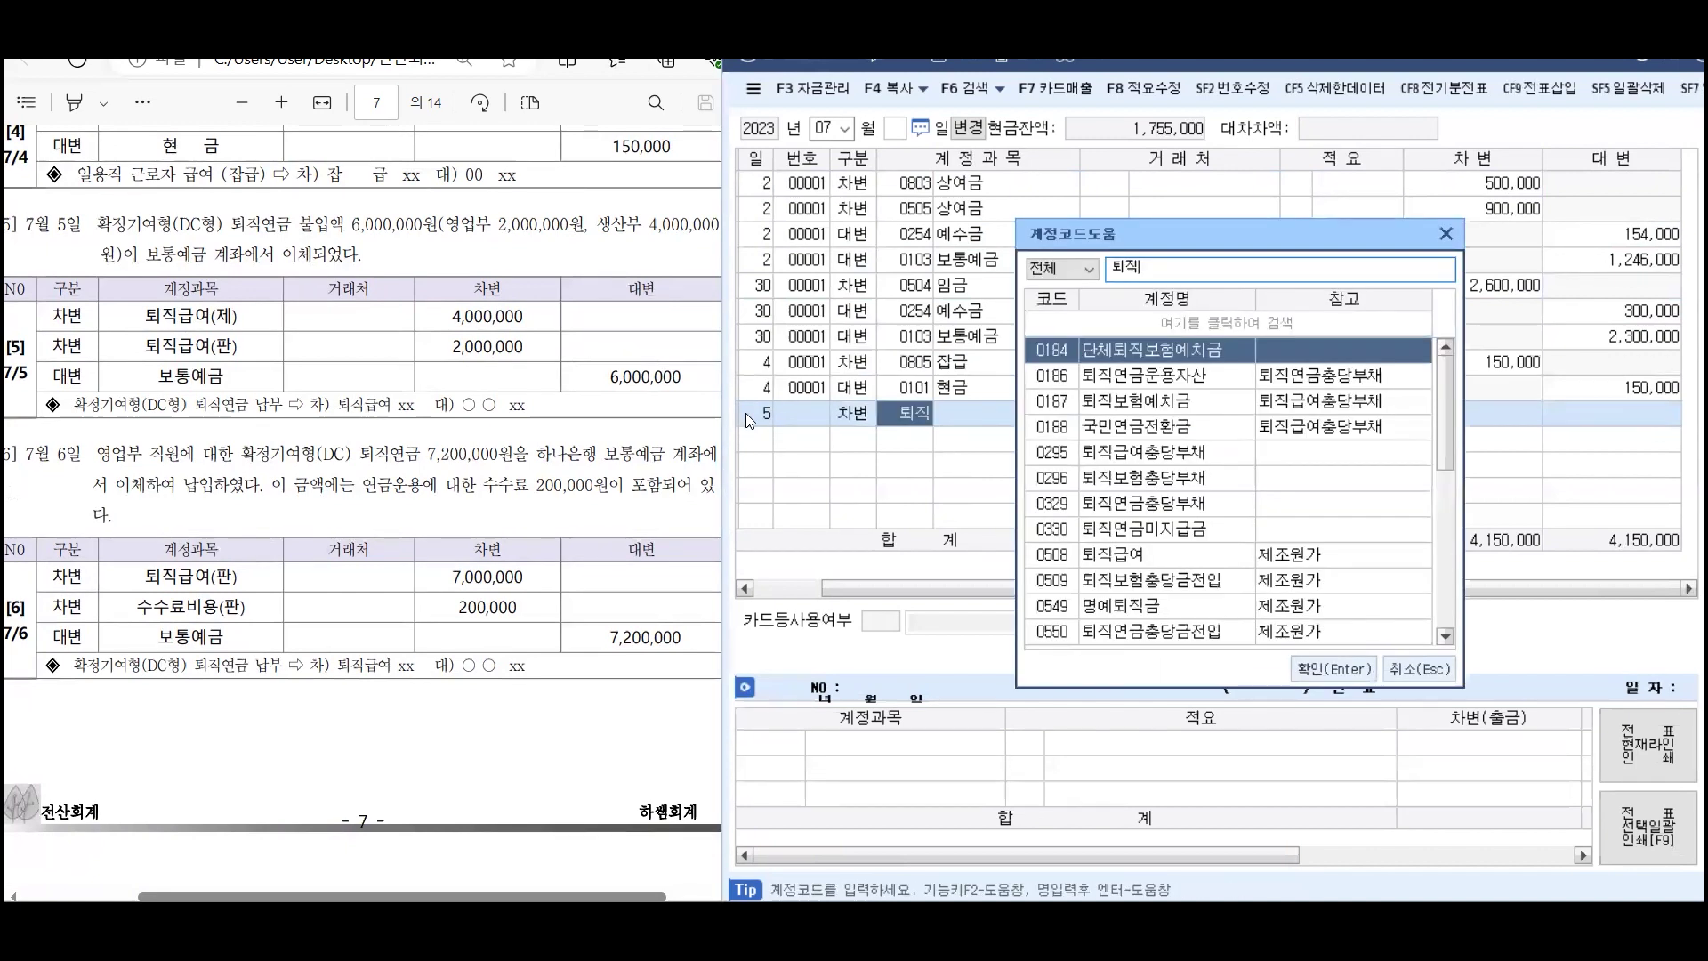
{"action": "key", "text": "Down"}
{"action": "key", "text": "Down"}
{"action": "key", "text": "Down"}
{"action": "key", "text": "Down"}
{"action": "key", "text": "Down"}
{"action": "key", "text": "Down"}
{"action": "key", "text": "Down"}
{"action": "key", "text": "Down"}
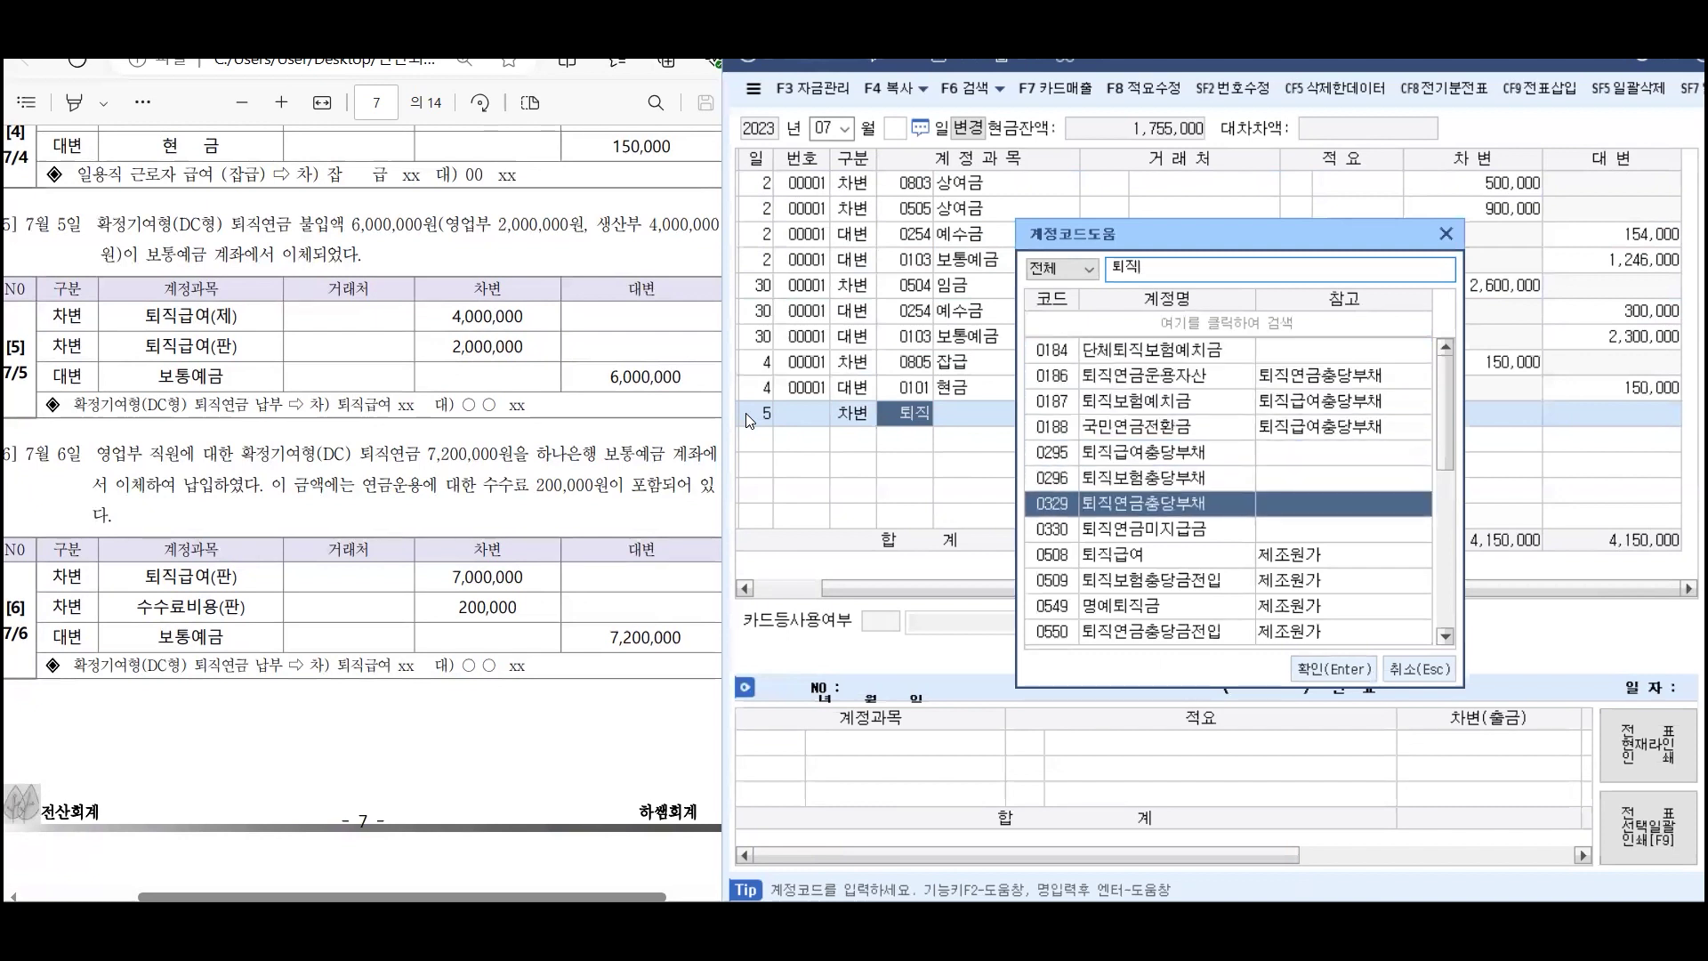
{"action": "key", "text": "Return"}
{"action": "key", "text": "Return"}
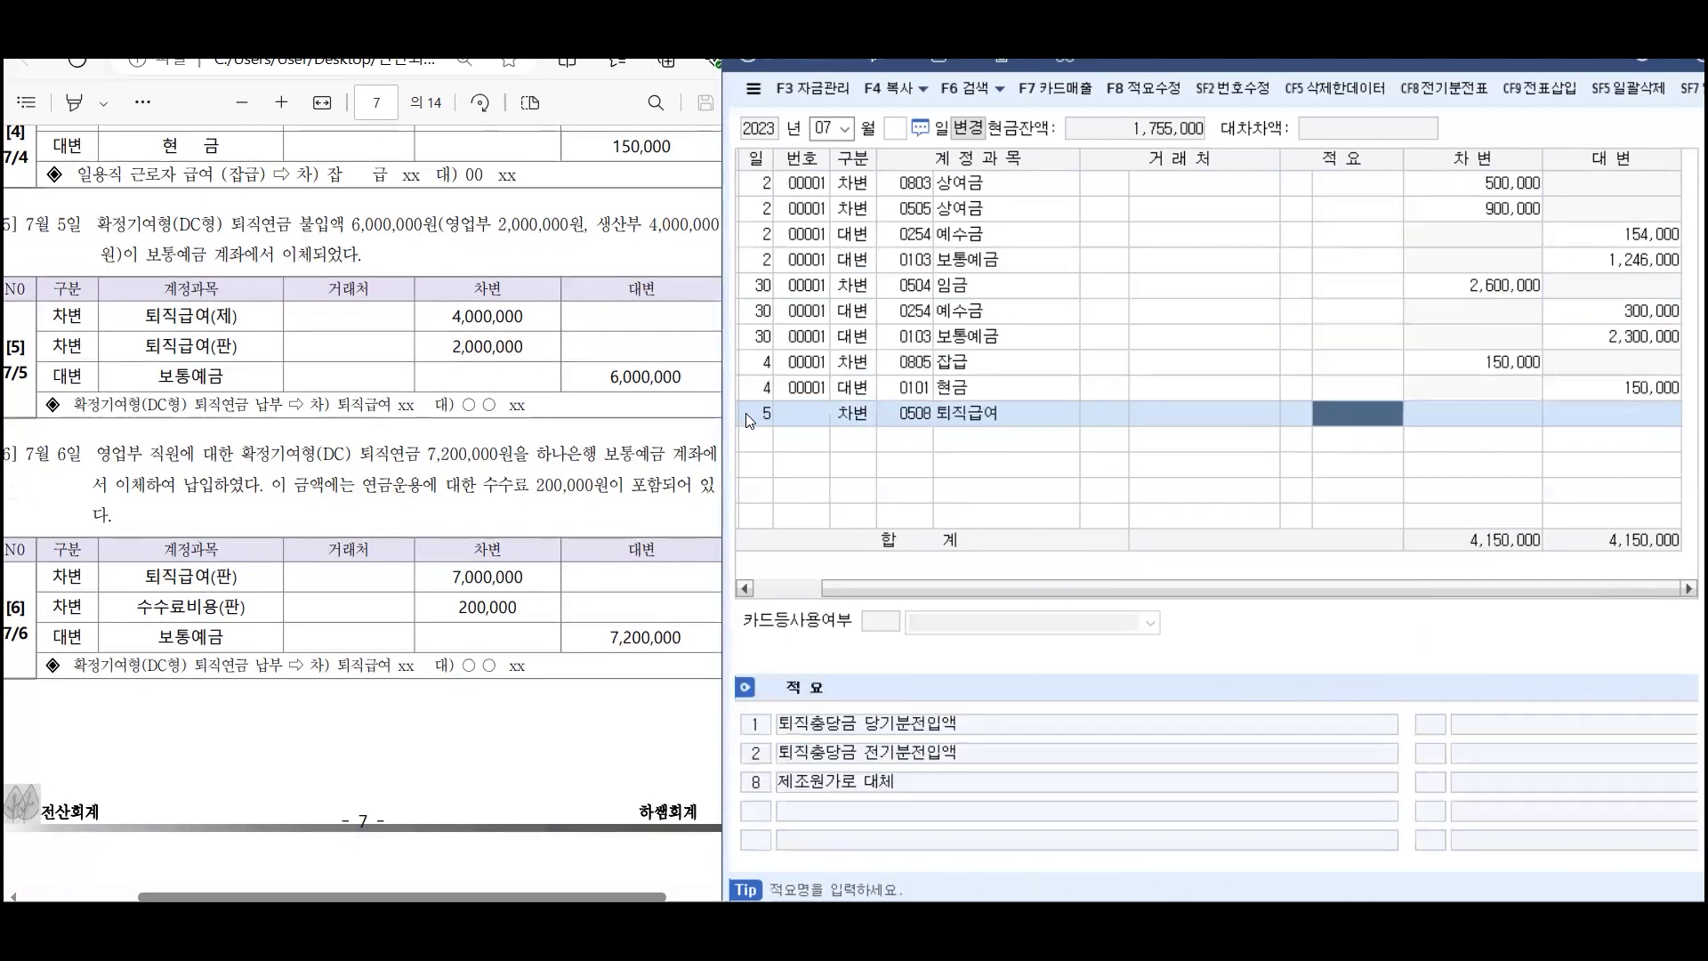
{"action": "key", "text": "Return"}
{"action": "type", "text": "4000000"}
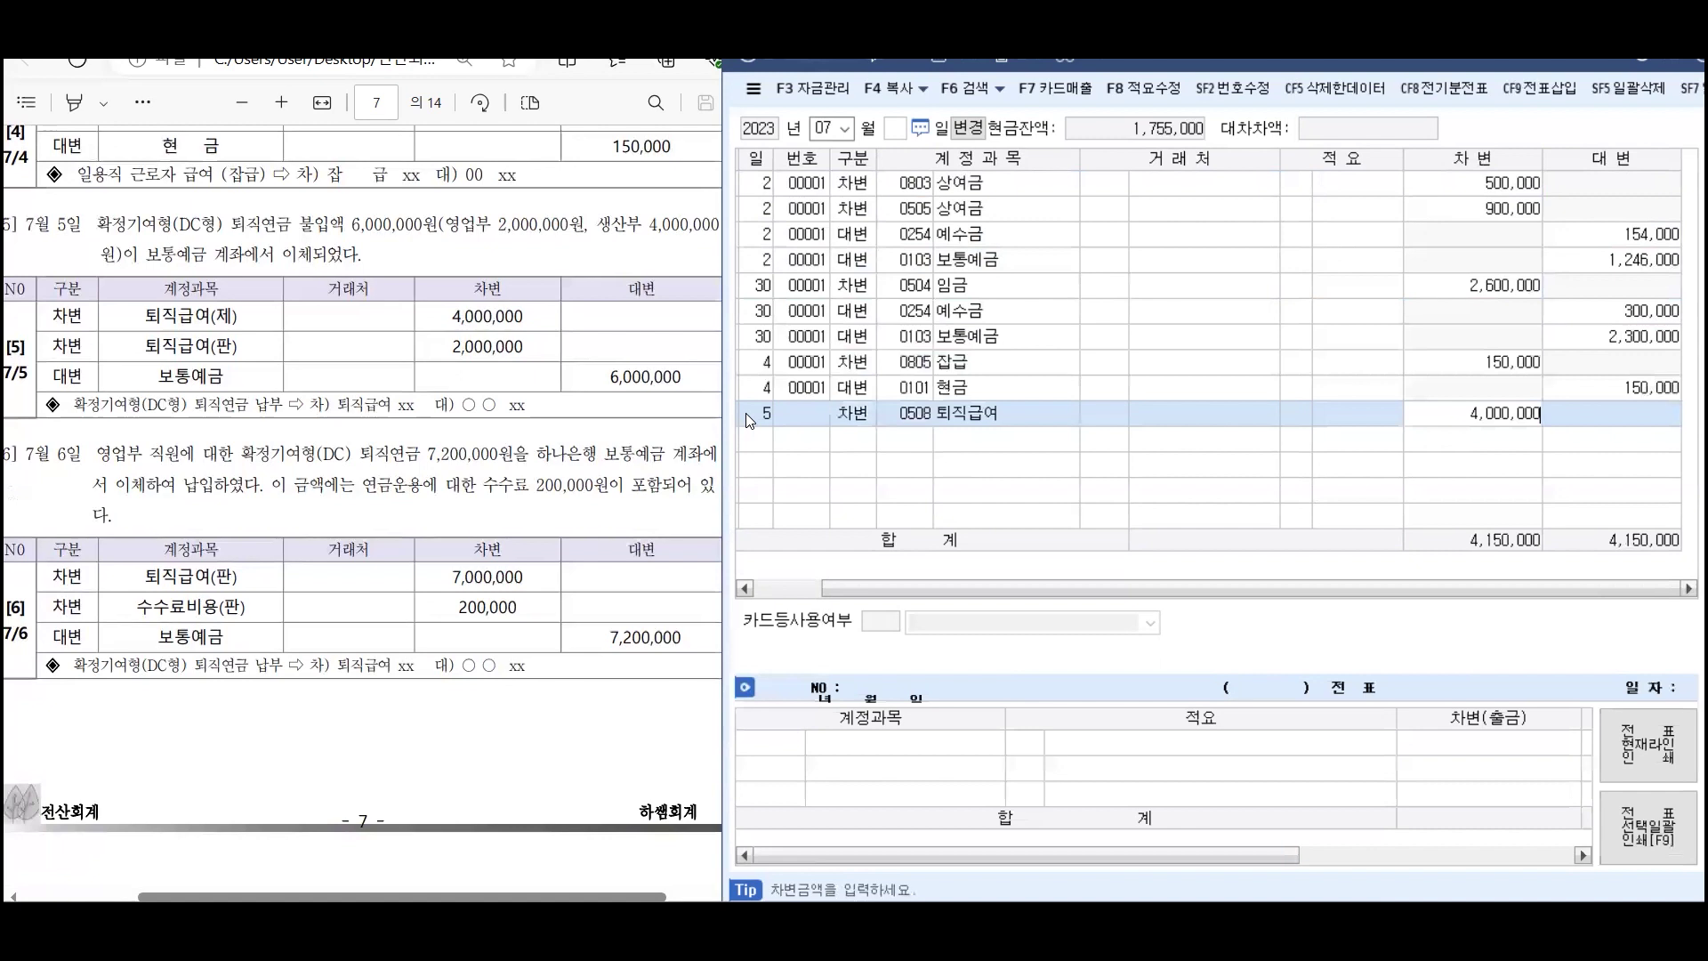
{"action": "key", "text": "Return"}
Add a 차변 line dated day 5 for account 0806 퇴직급여 (판매관리비) with a debit amount of 2,000,000
{"action": "type", "text": "3"}
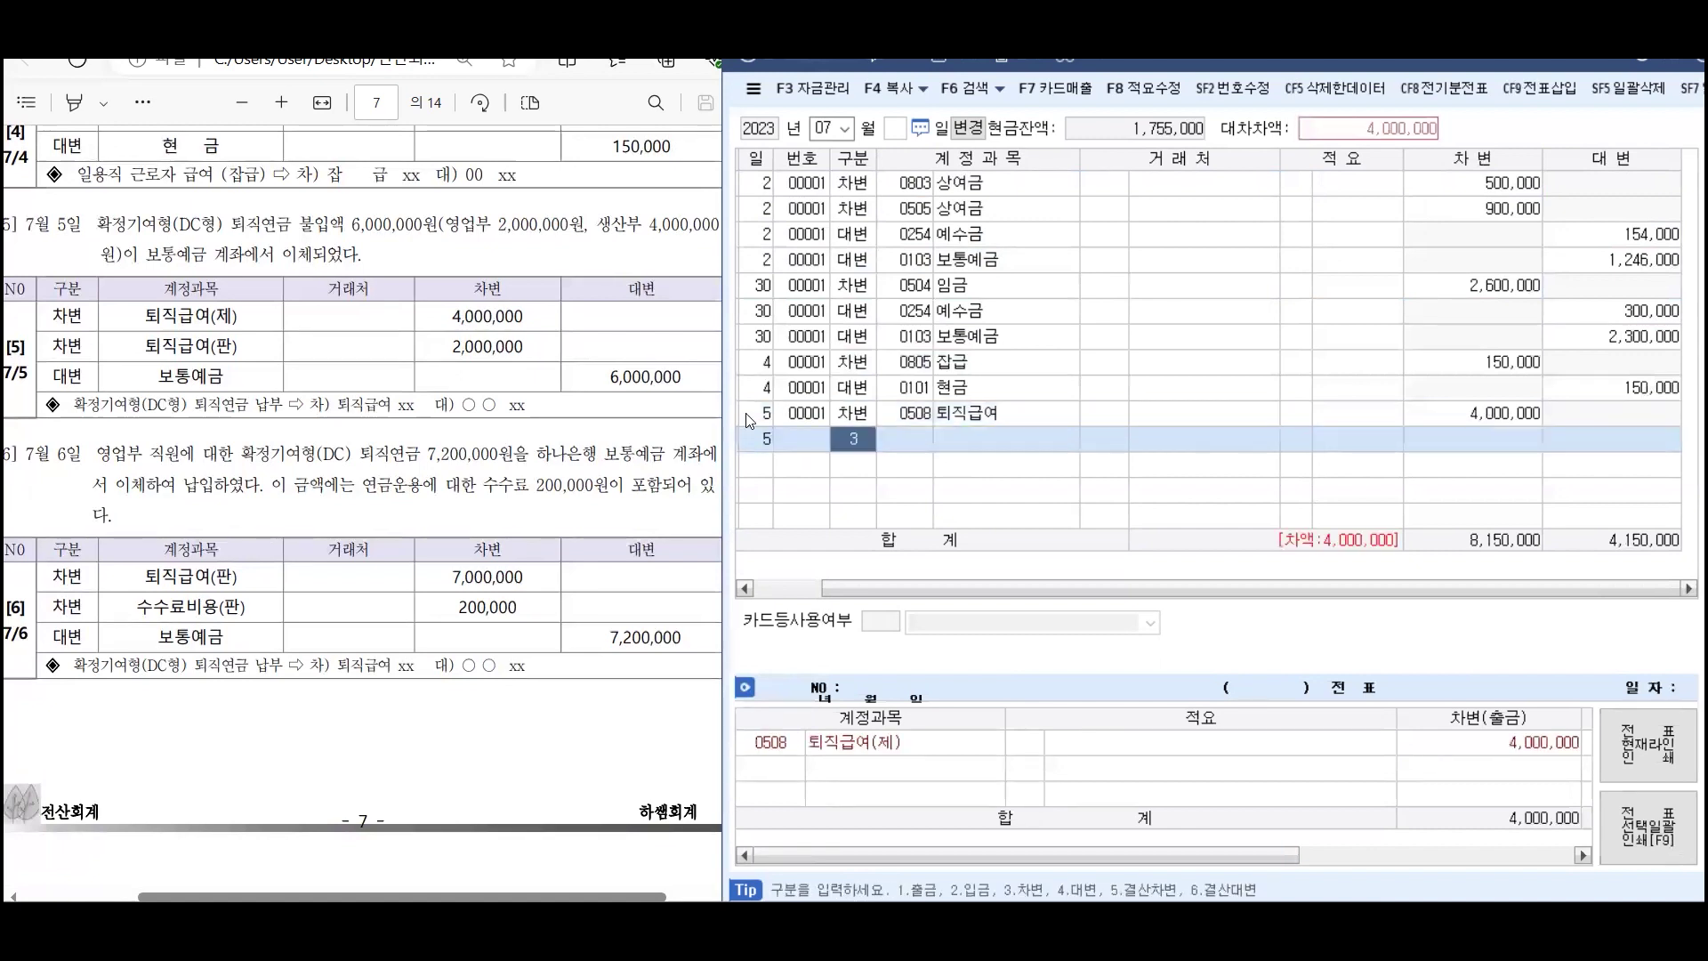
{"action": "key", "text": "Return"}
{"action": "type", "text": "퇴직"}
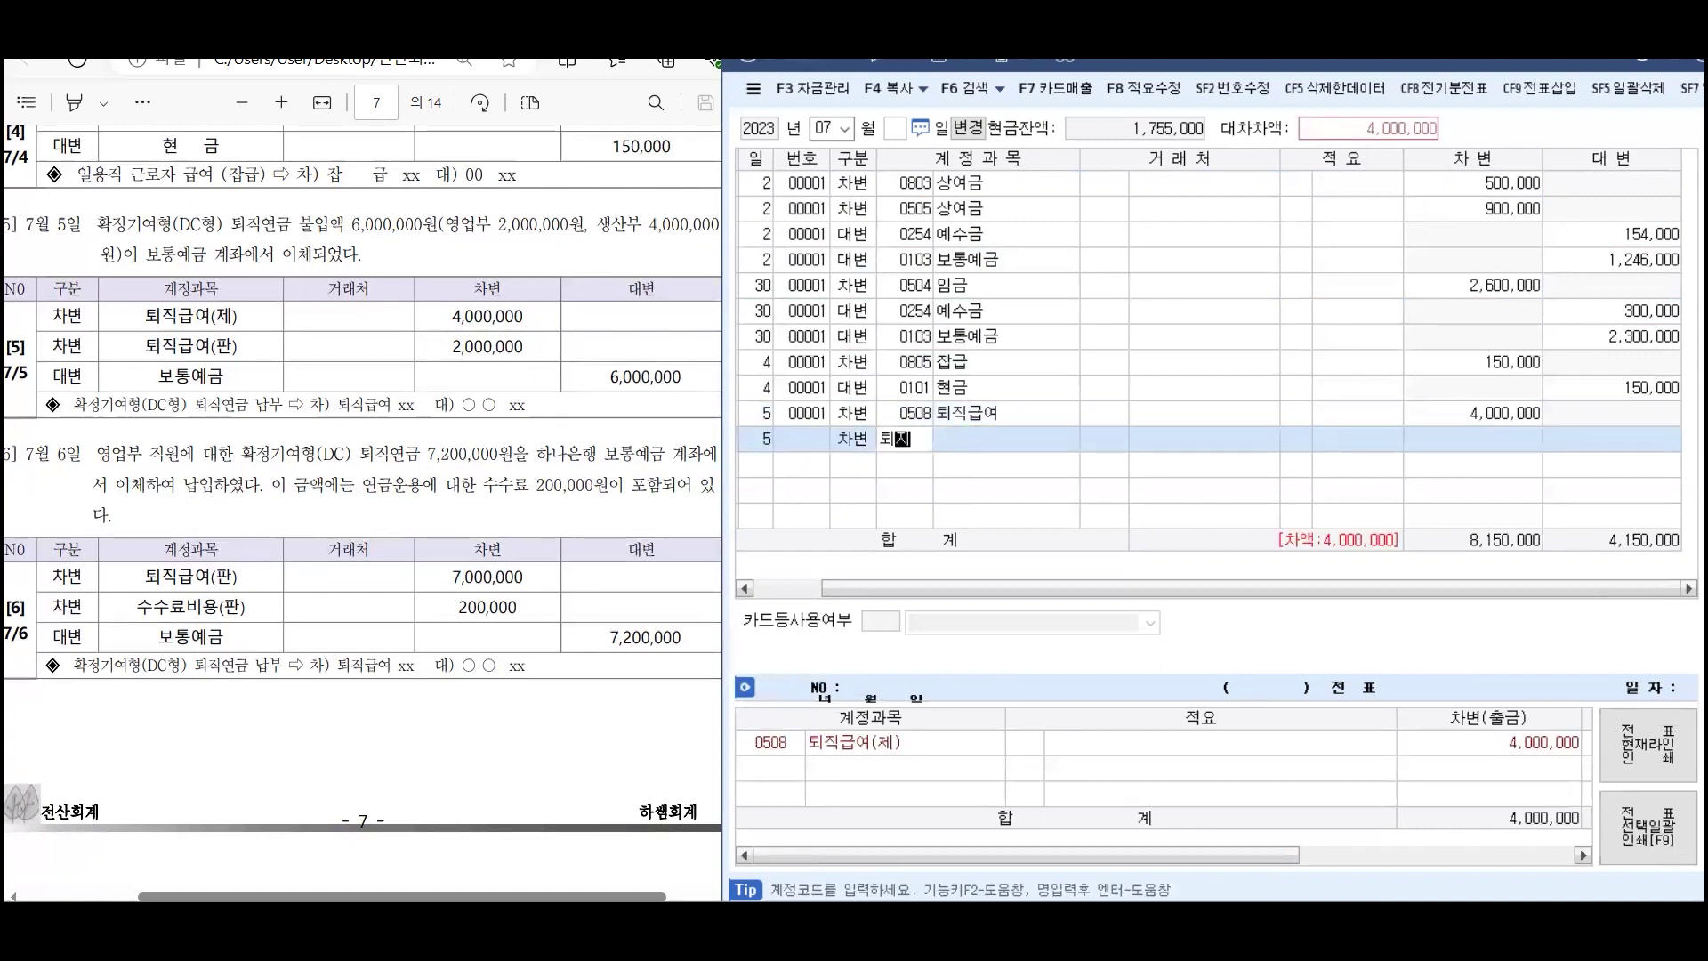
{"action": "key", "text": "Return"}
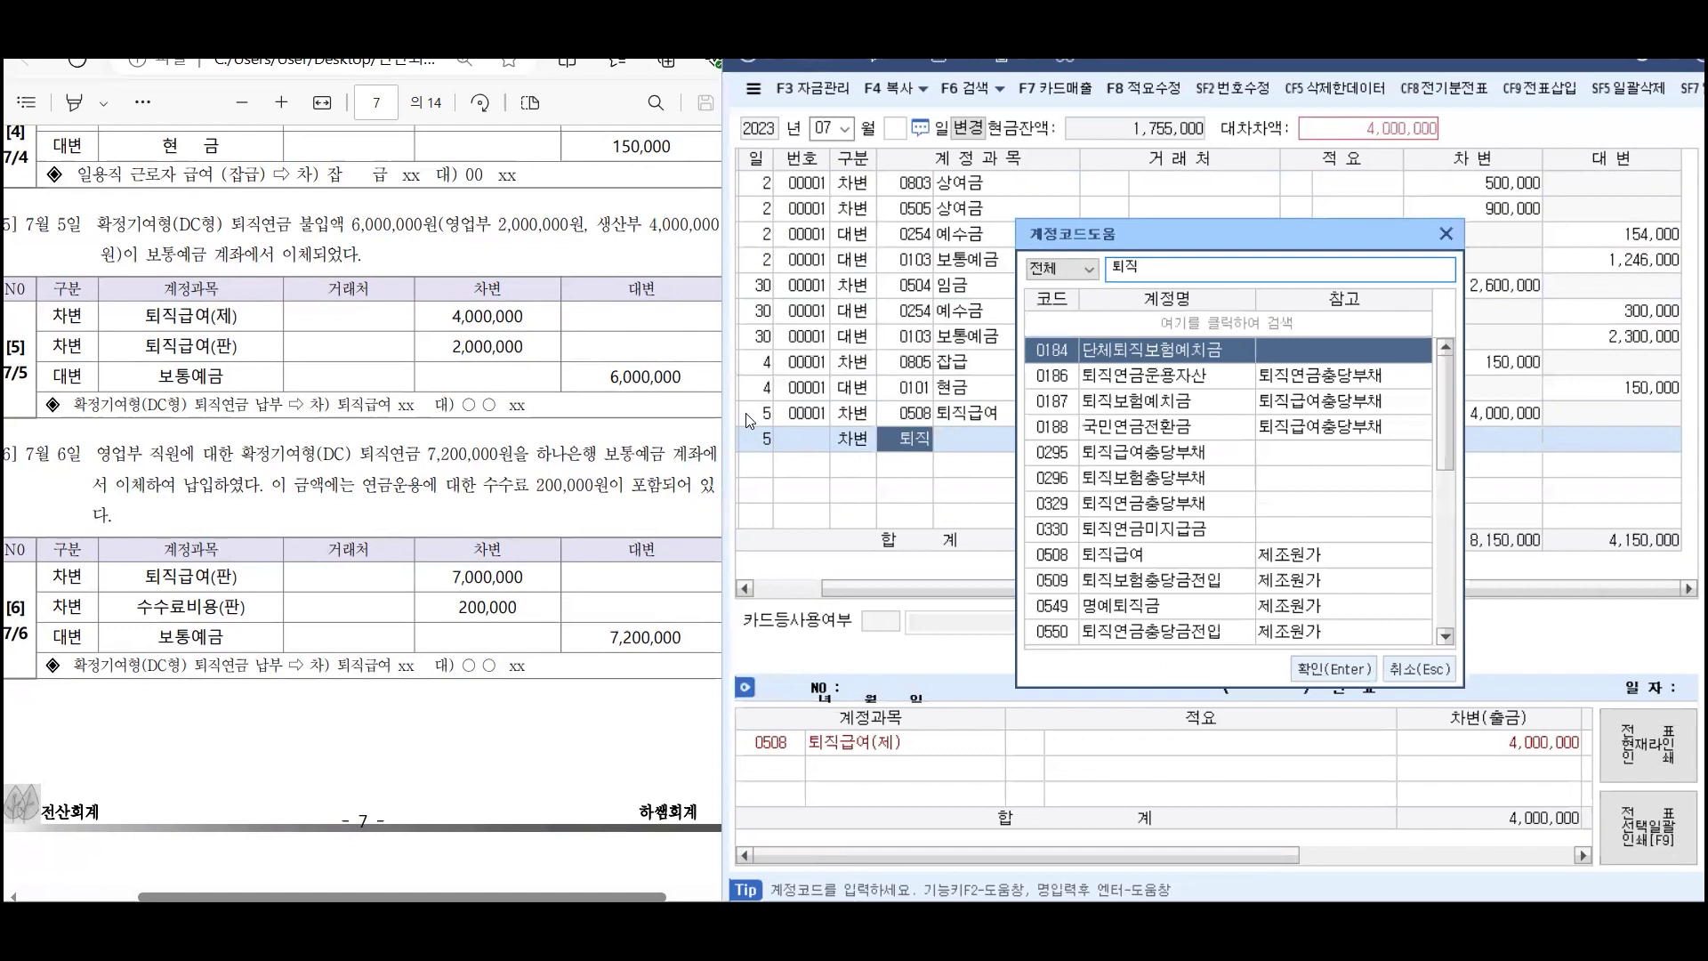
{"action": "key", "text": "Down"}
{"action": "key", "text": "Down"}
{"action": "key", "text": "Down"}
{"action": "key", "text": "Down"}
{"action": "key", "text": "Down"}
{"action": "key", "text": "Down"}
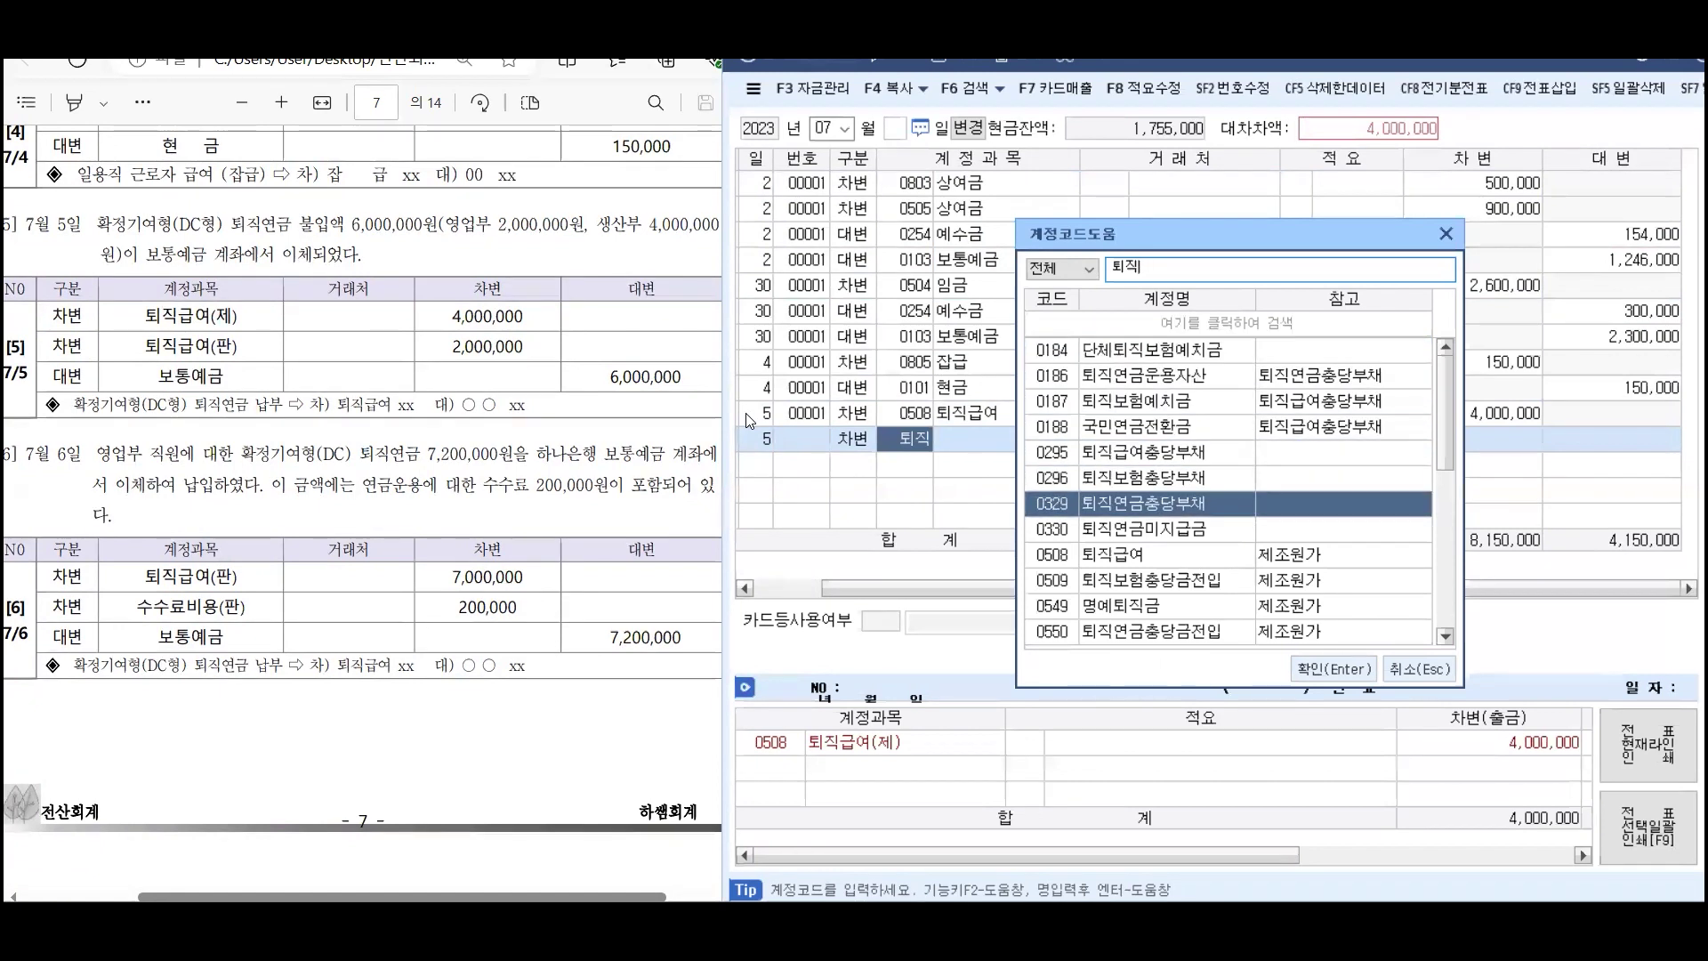
{"action": "key", "text": "Down"}
{"action": "key", "text": "Down"}
{"action": "key", "text": "Down"}
{"action": "key", "text": "Down"}
{"action": "key", "text": "Down"}
{"action": "key", "text": "Down"}
{"action": "key", "text": "Down"}
{"action": "key", "text": "Down"}
{"action": "key", "text": "Down"}
{"action": "key", "text": "Down"}
{"action": "key", "text": "Down"}
{"action": "key", "text": "Down"}
{"action": "key", "text": "Down"}
{"action": "key", "text": "Down"}
{"action": "key", "text": "Down"}
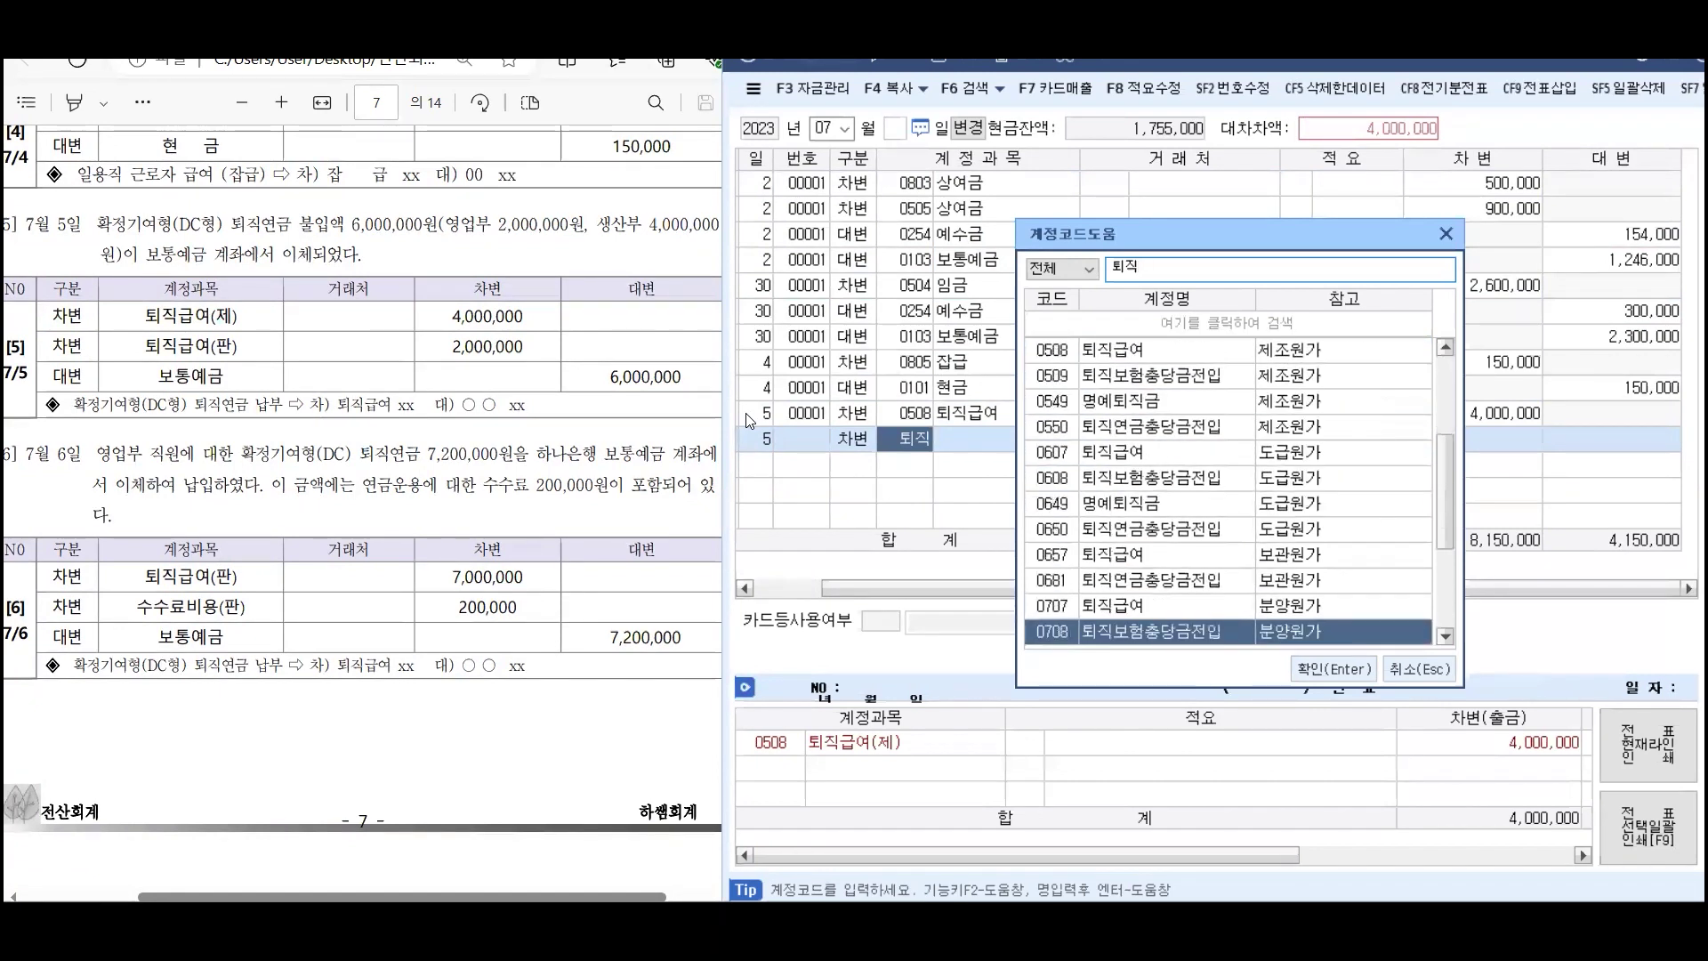
{"action": "key", "text": "Down"}
{"action": "key", "text": "Down"}
{"action": "key", "text": "Down"}
{"action": "key", "text": "Down"}
{"action": "key", "text": "Down"}
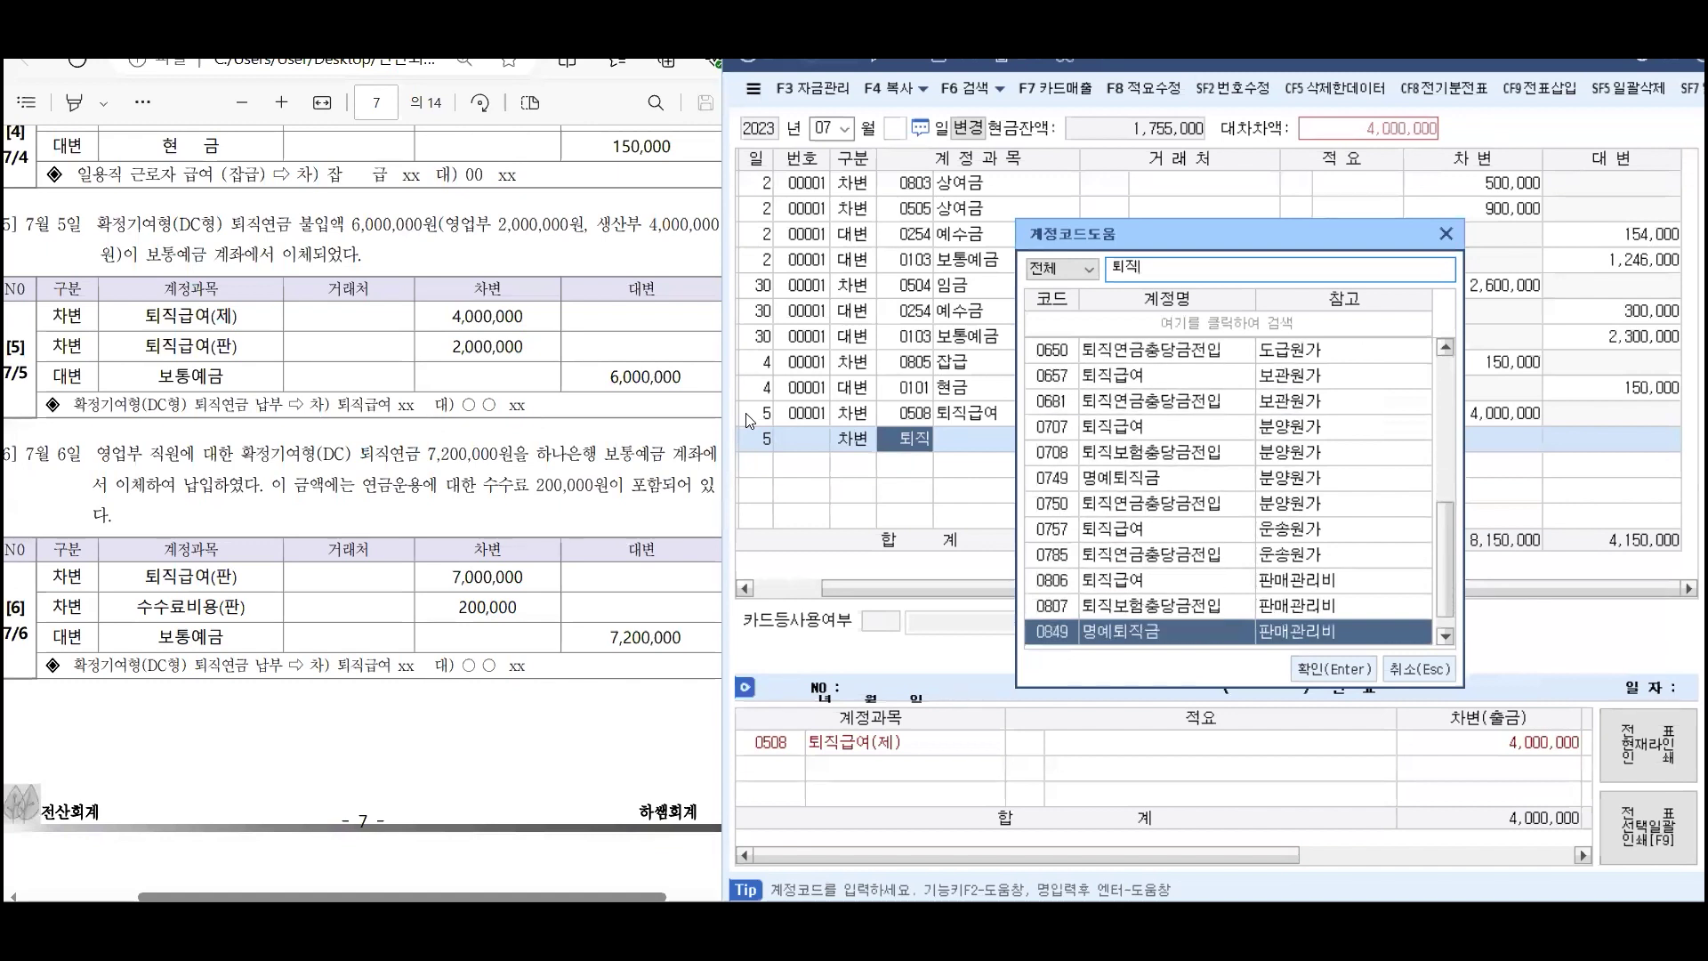
{"action": "key", "text": "Up"}
{"action": "key", "text": "Up"}
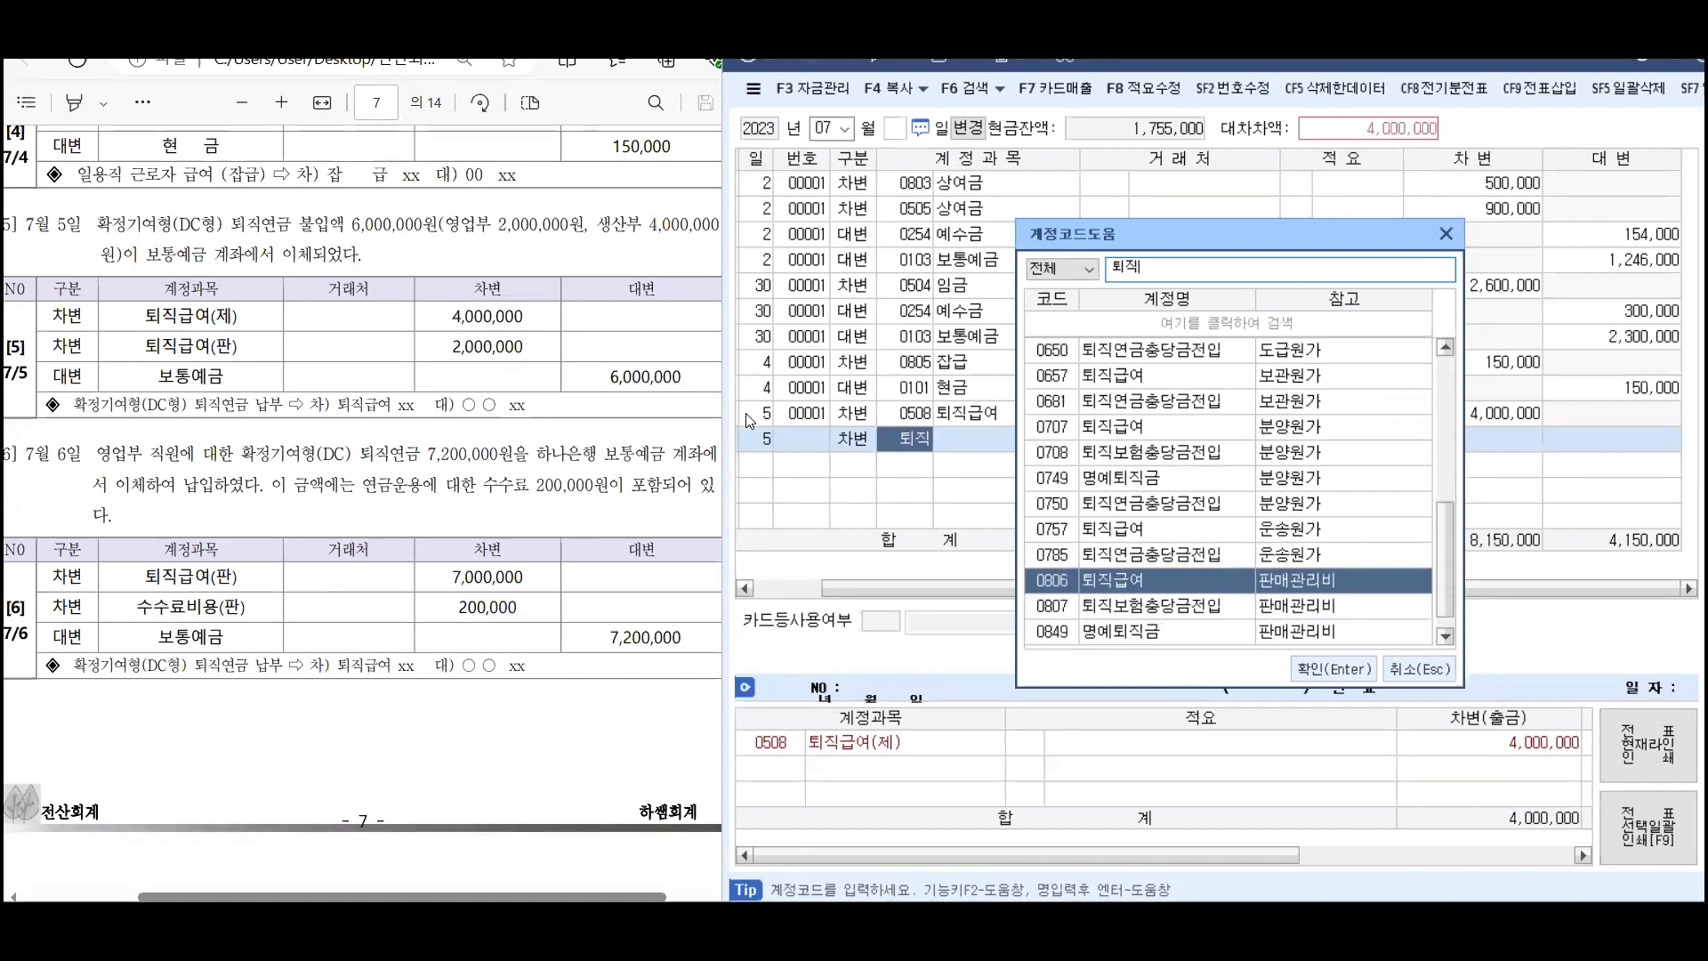
{"action": "key", "text": "Return"}
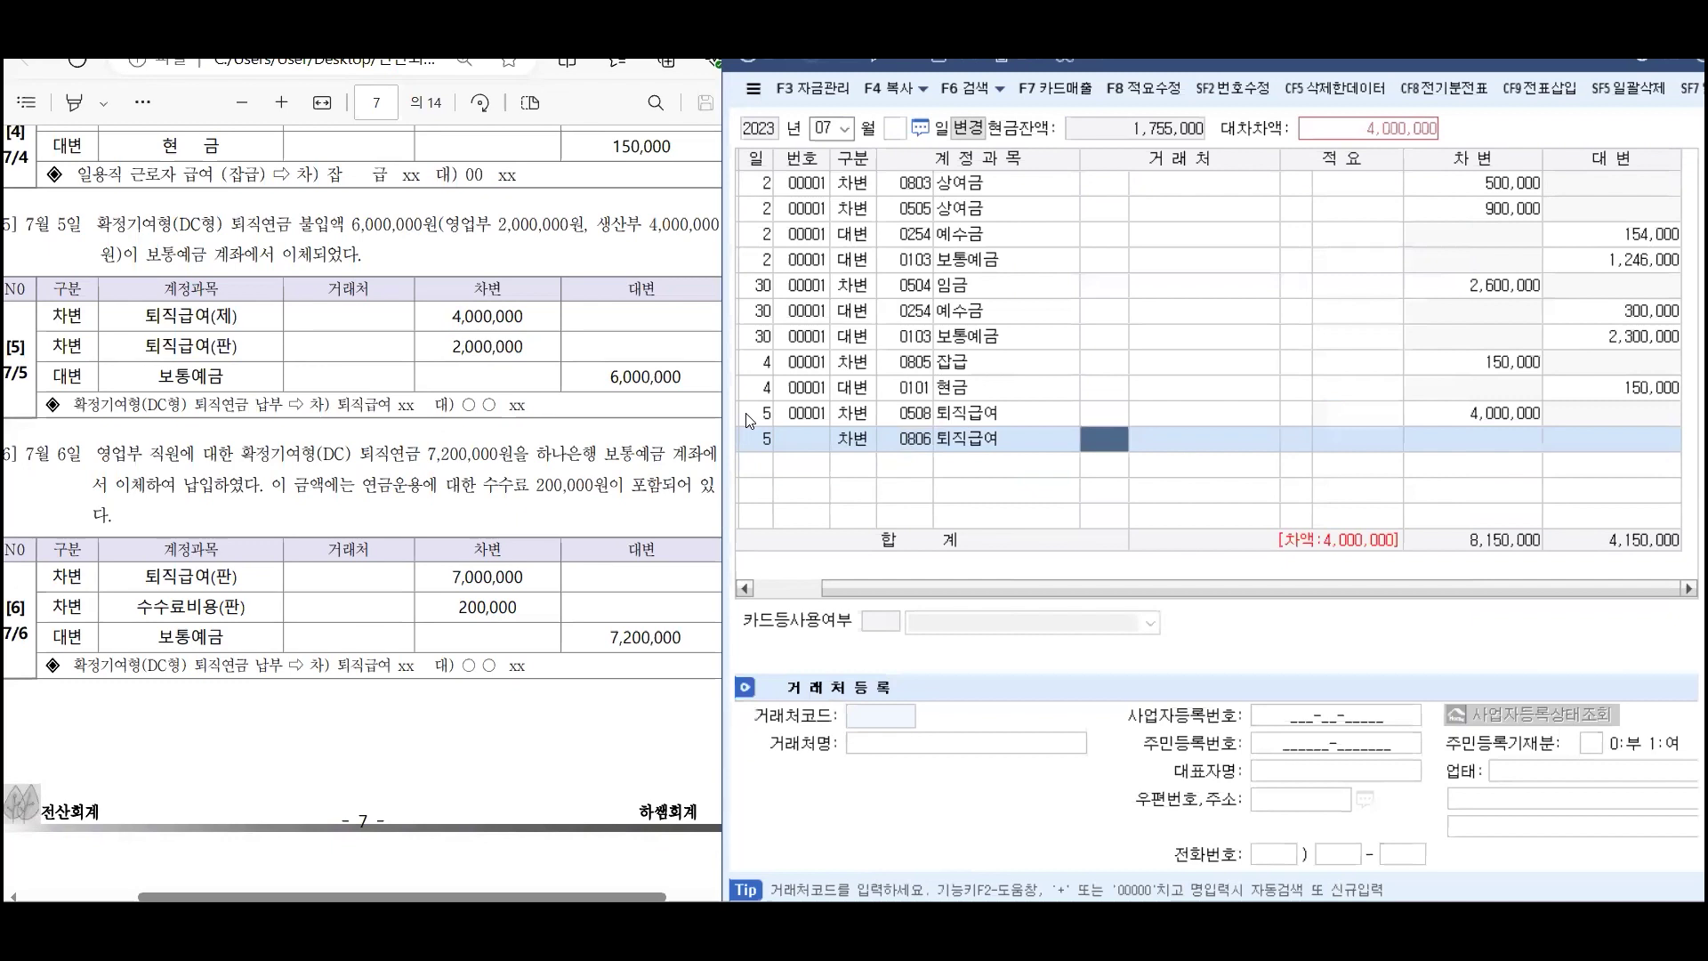
{"action": "key", "text": "Return"}
{"action": "key", "text": "Return"}
{"action": "key", "text": "Return"}
{"action": "key", "text": "Return"}
{"action": "type", "text": "2000000"}
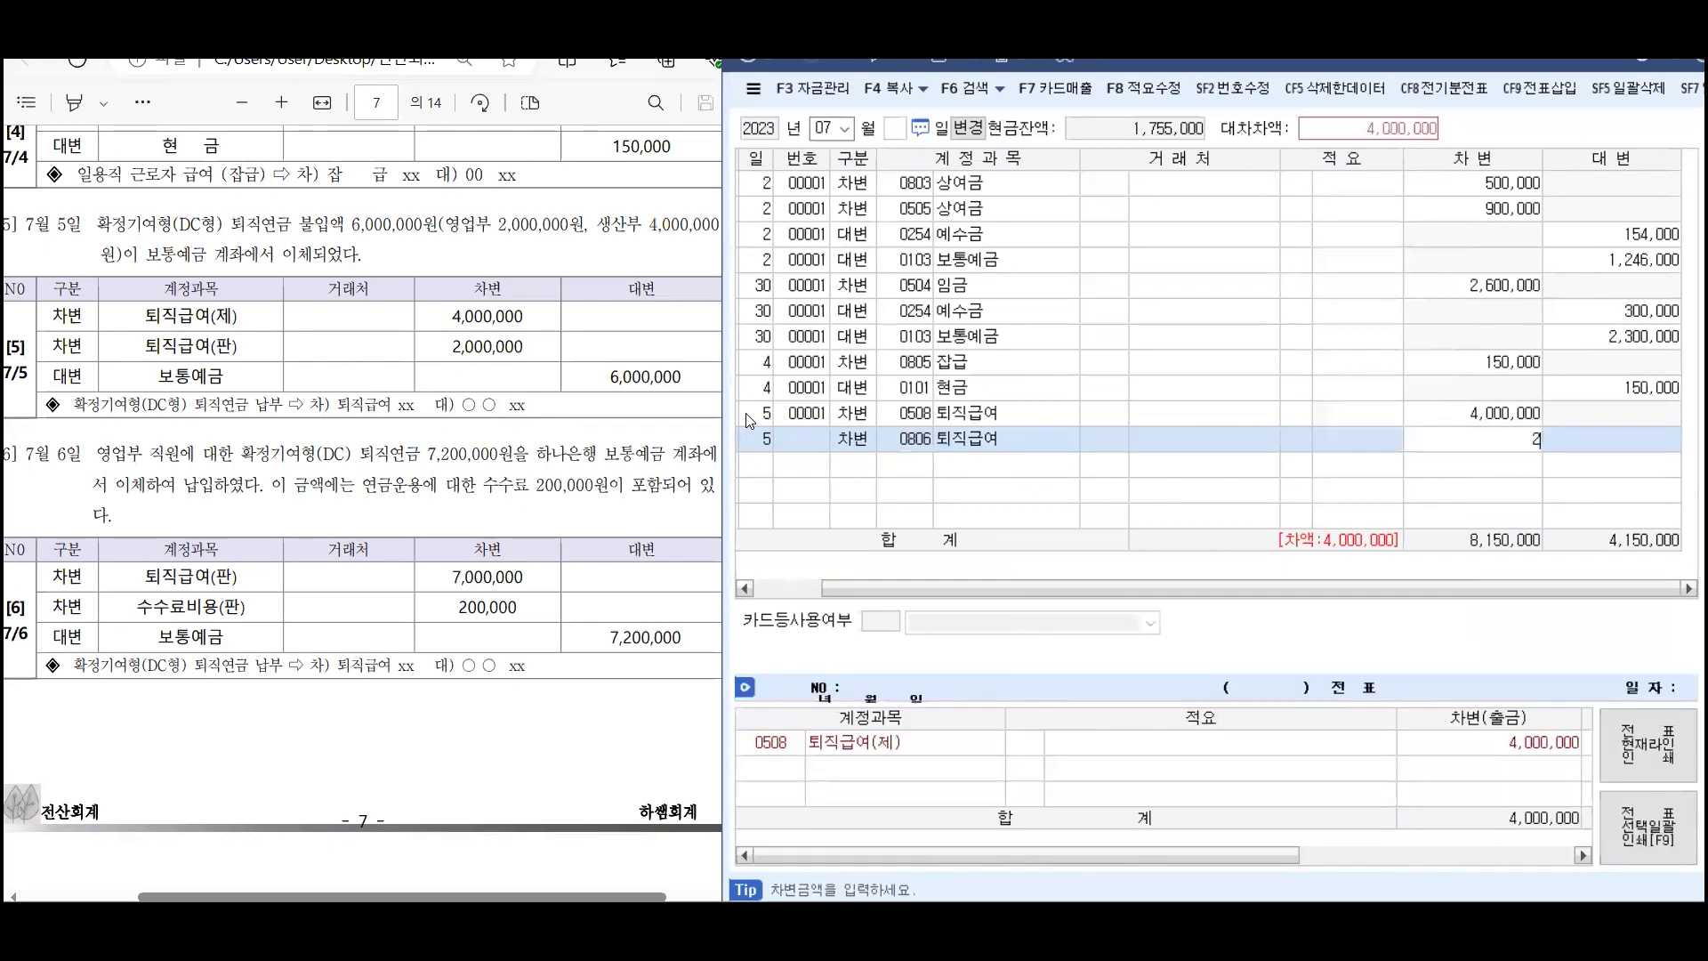
{"action": "key", "text": "Return"}
Add a 대변 line dated day 5 for account 0103 보통예금 with a credit amount of 6,000,000
{"action": "type", "text": "5"}
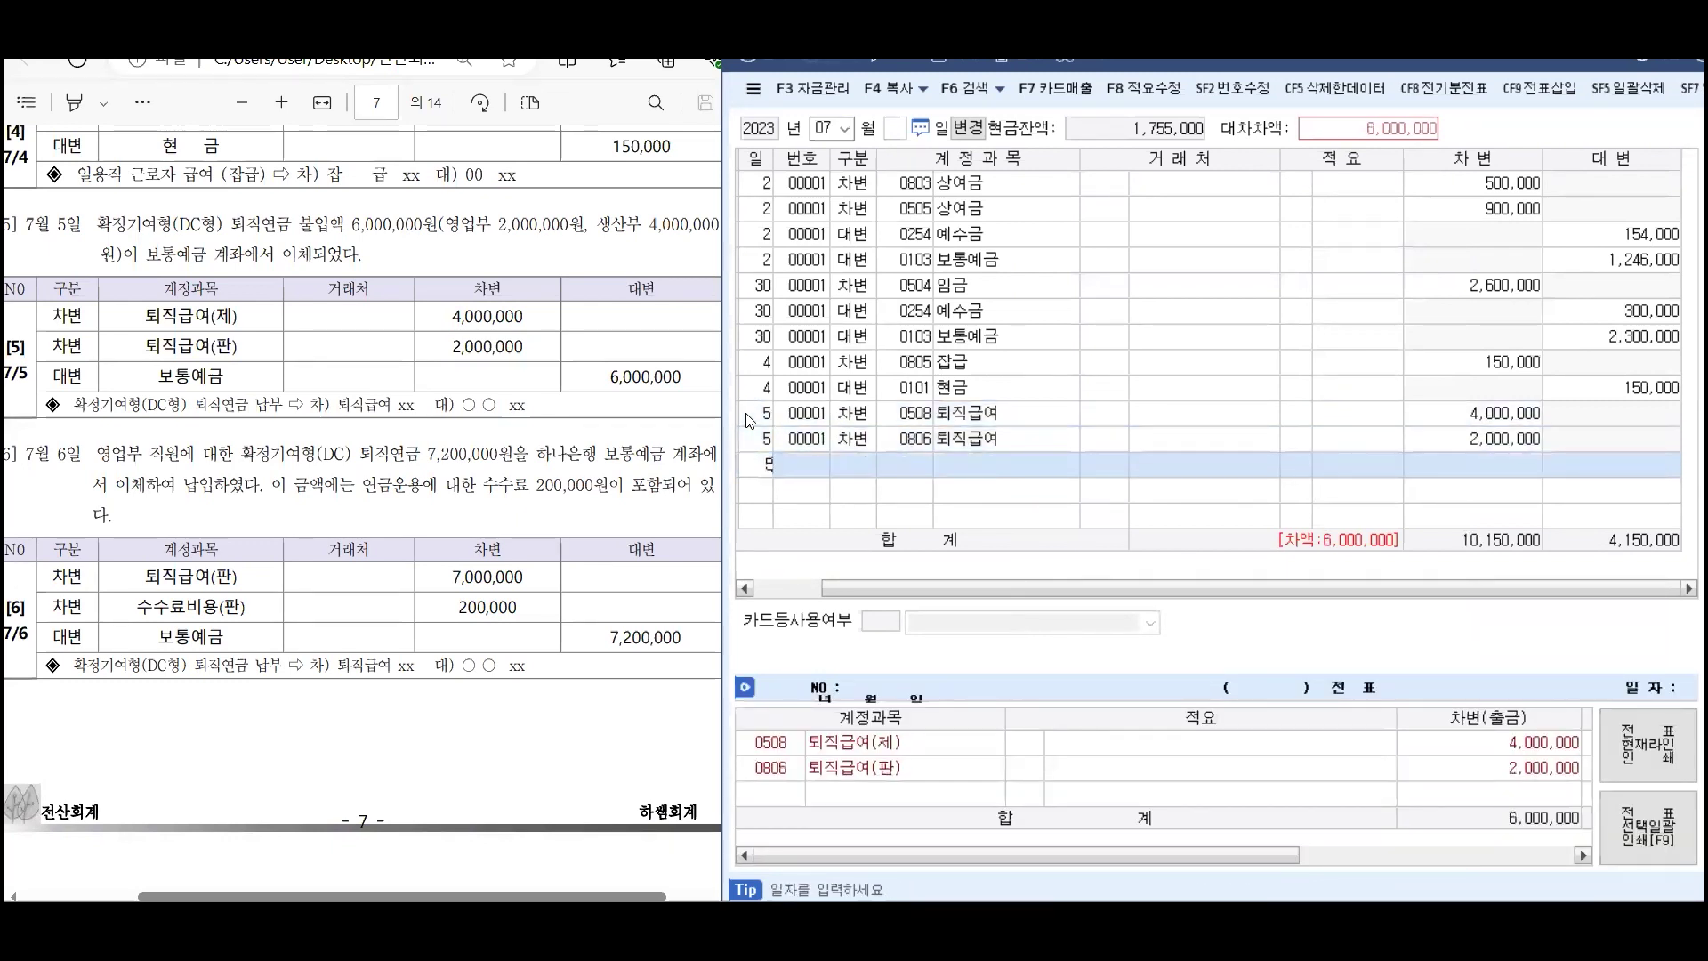
{"action": "key", "text": "Return"}
{"action": "type", "text": "4"}
{"action": "key", "text": "Return"}
{"action": "type", "text": "103"}
{"action": "key", "text": "Return"}
{"action": "key", "text": "Return"}
{"action": "key", "text": "Return"}
{"action": "key", "text": "Return"}
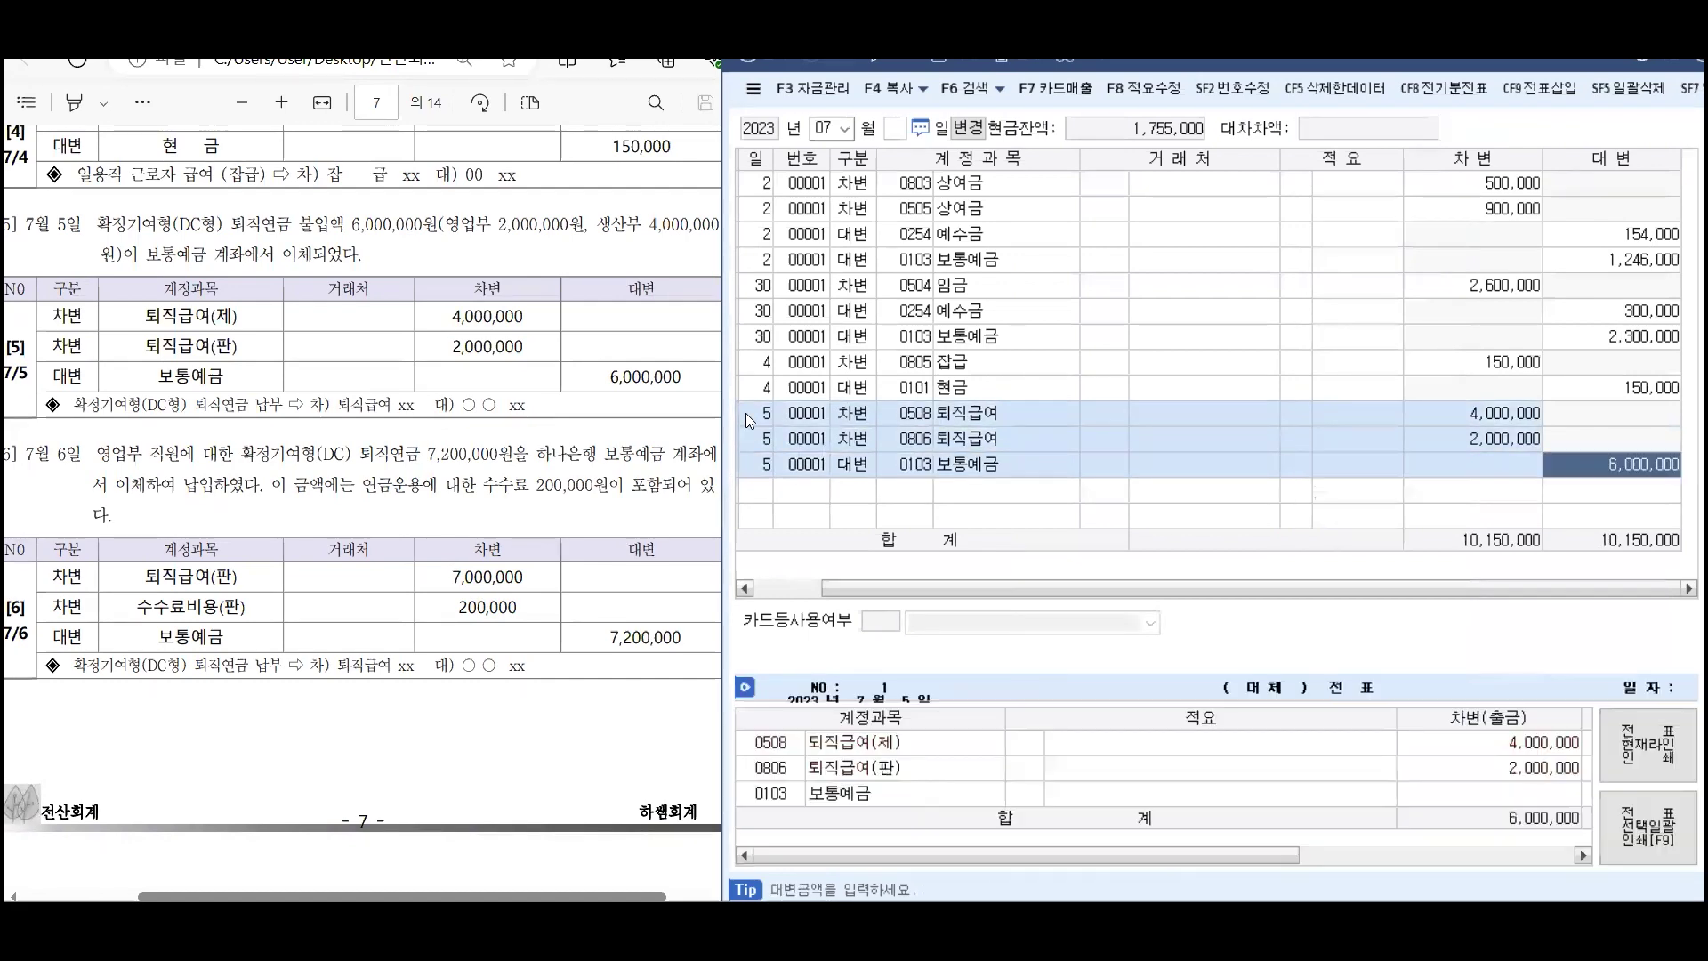
{"action": "key", "text": "Return"}
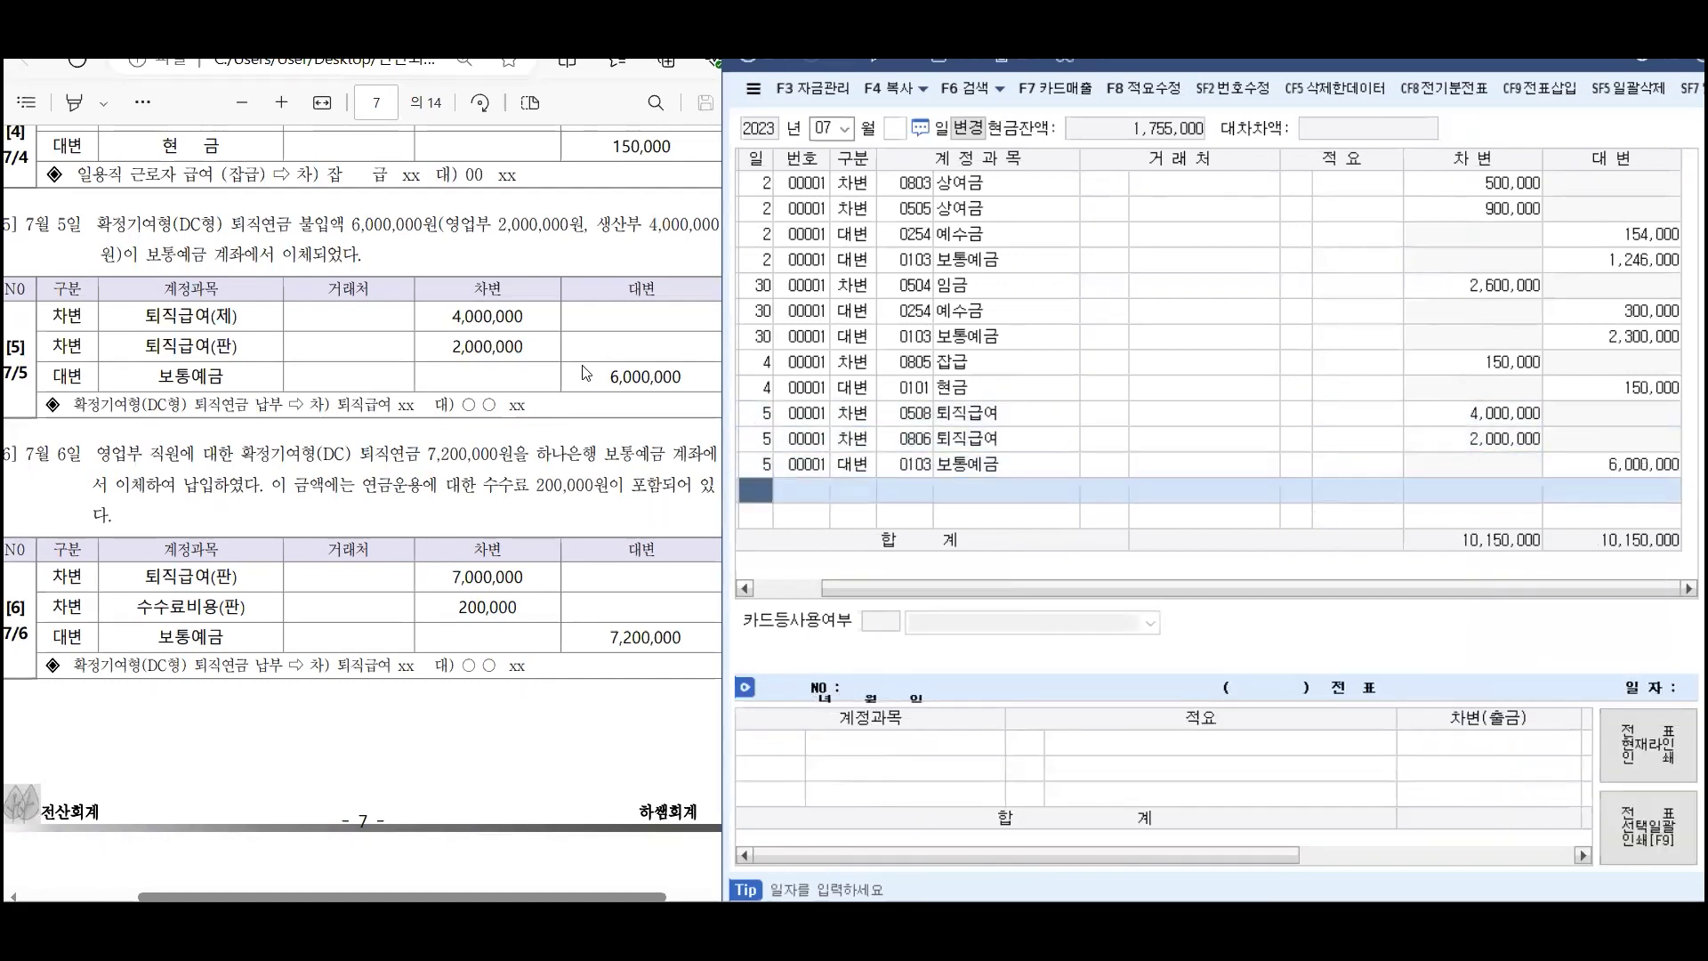
Add a 차변 line dated day 6 for account 0806 퇴직급여 (판매관리비) with a debit amount of 7,000,000
{"action": "scroll", "coordinate": [460, 341], "scroll_direction": "down", "scroll_amount": 3}
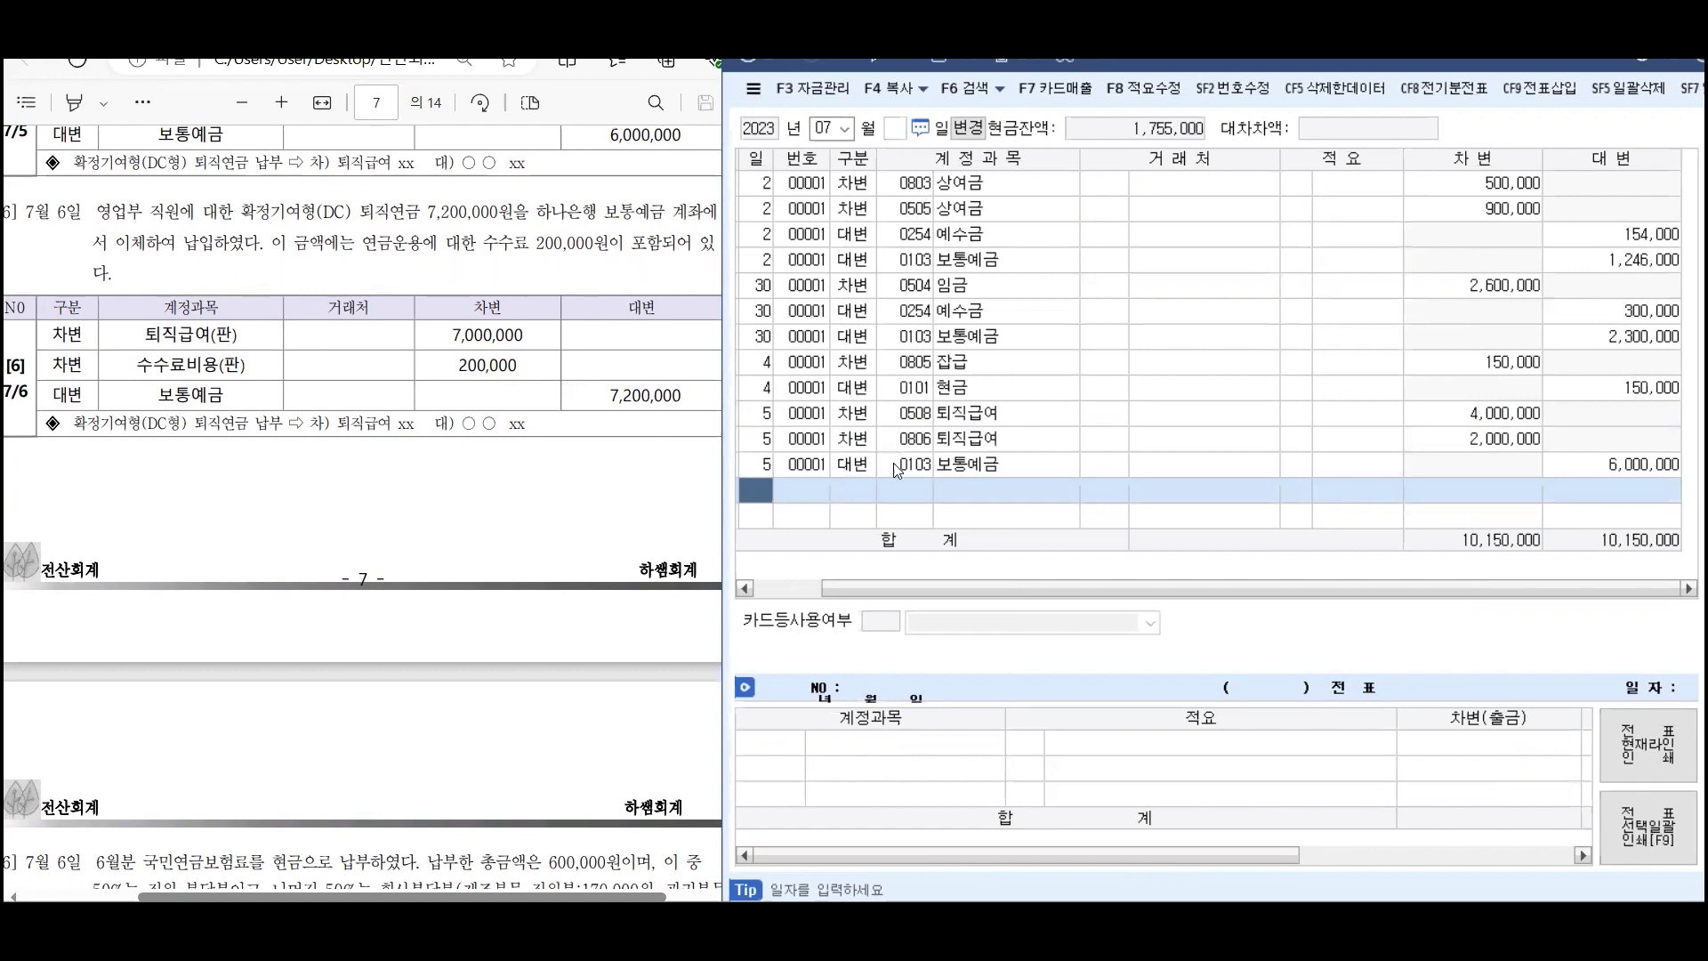
{"action": "key", "text": "Return"}
{"action": "left_click", "coordinate": [763, 489]}
{"action": "type", "text": "6"}
{"action": "key", "text": "Return"}
{"action": "type", "text": "3"}
{"action": "key", "text": "Return"}
{"action": "type", "text": "퇴직"}
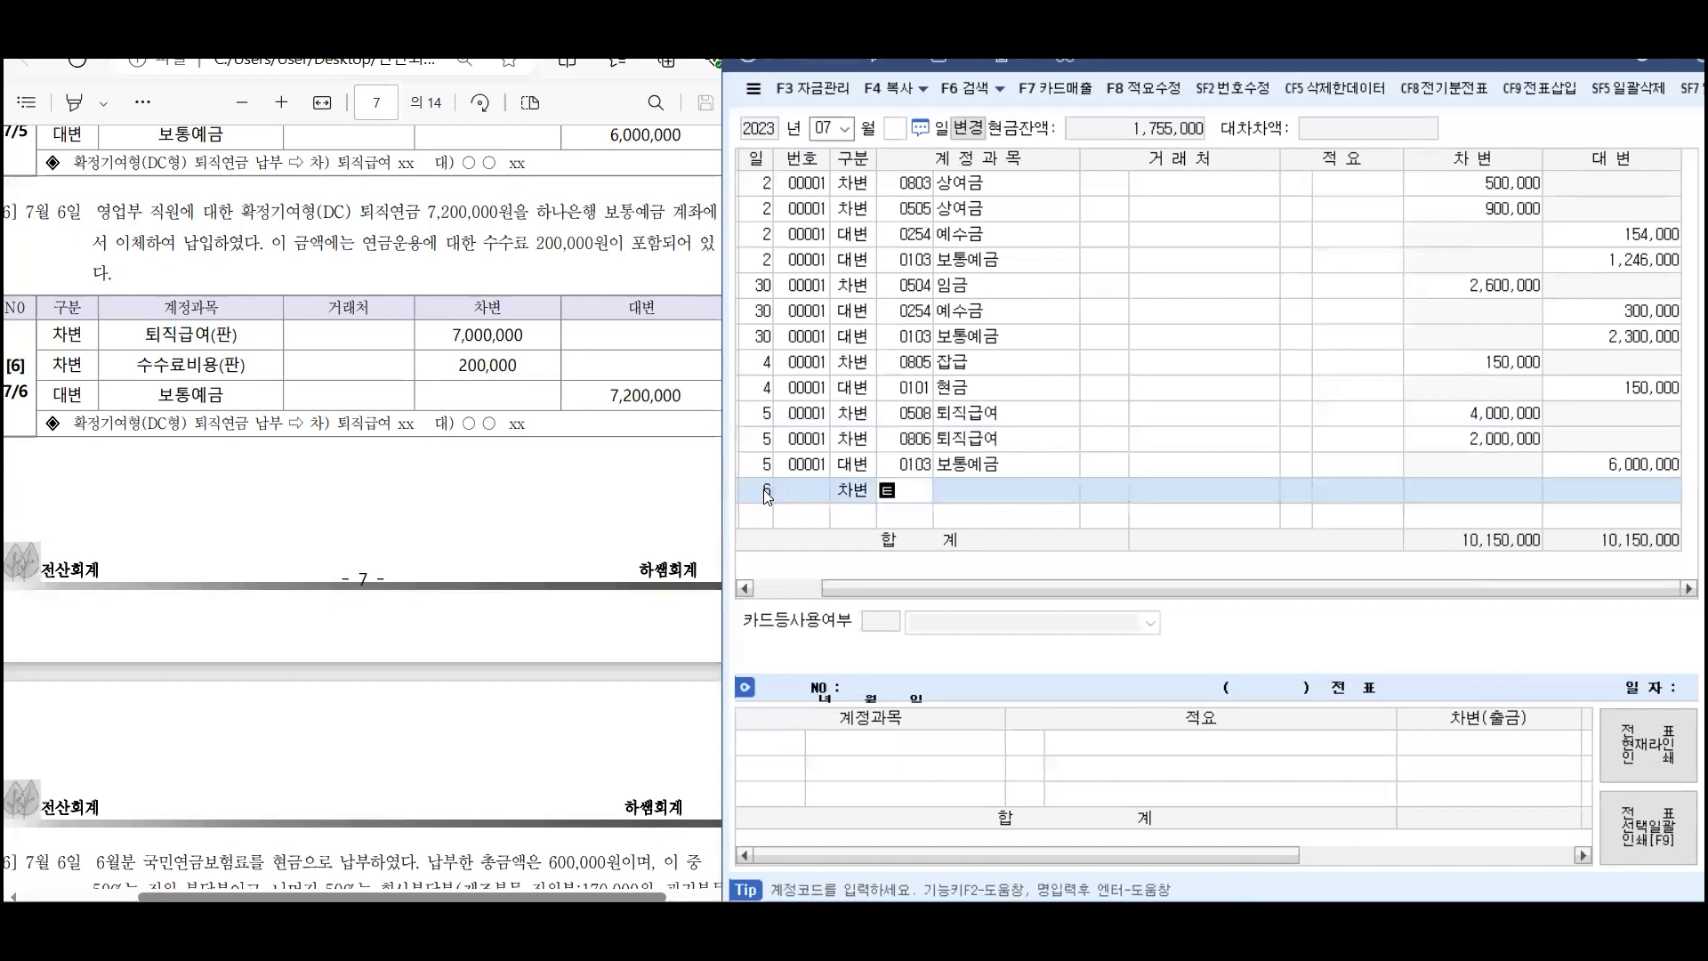
{"action": "key", "text": "Return"}
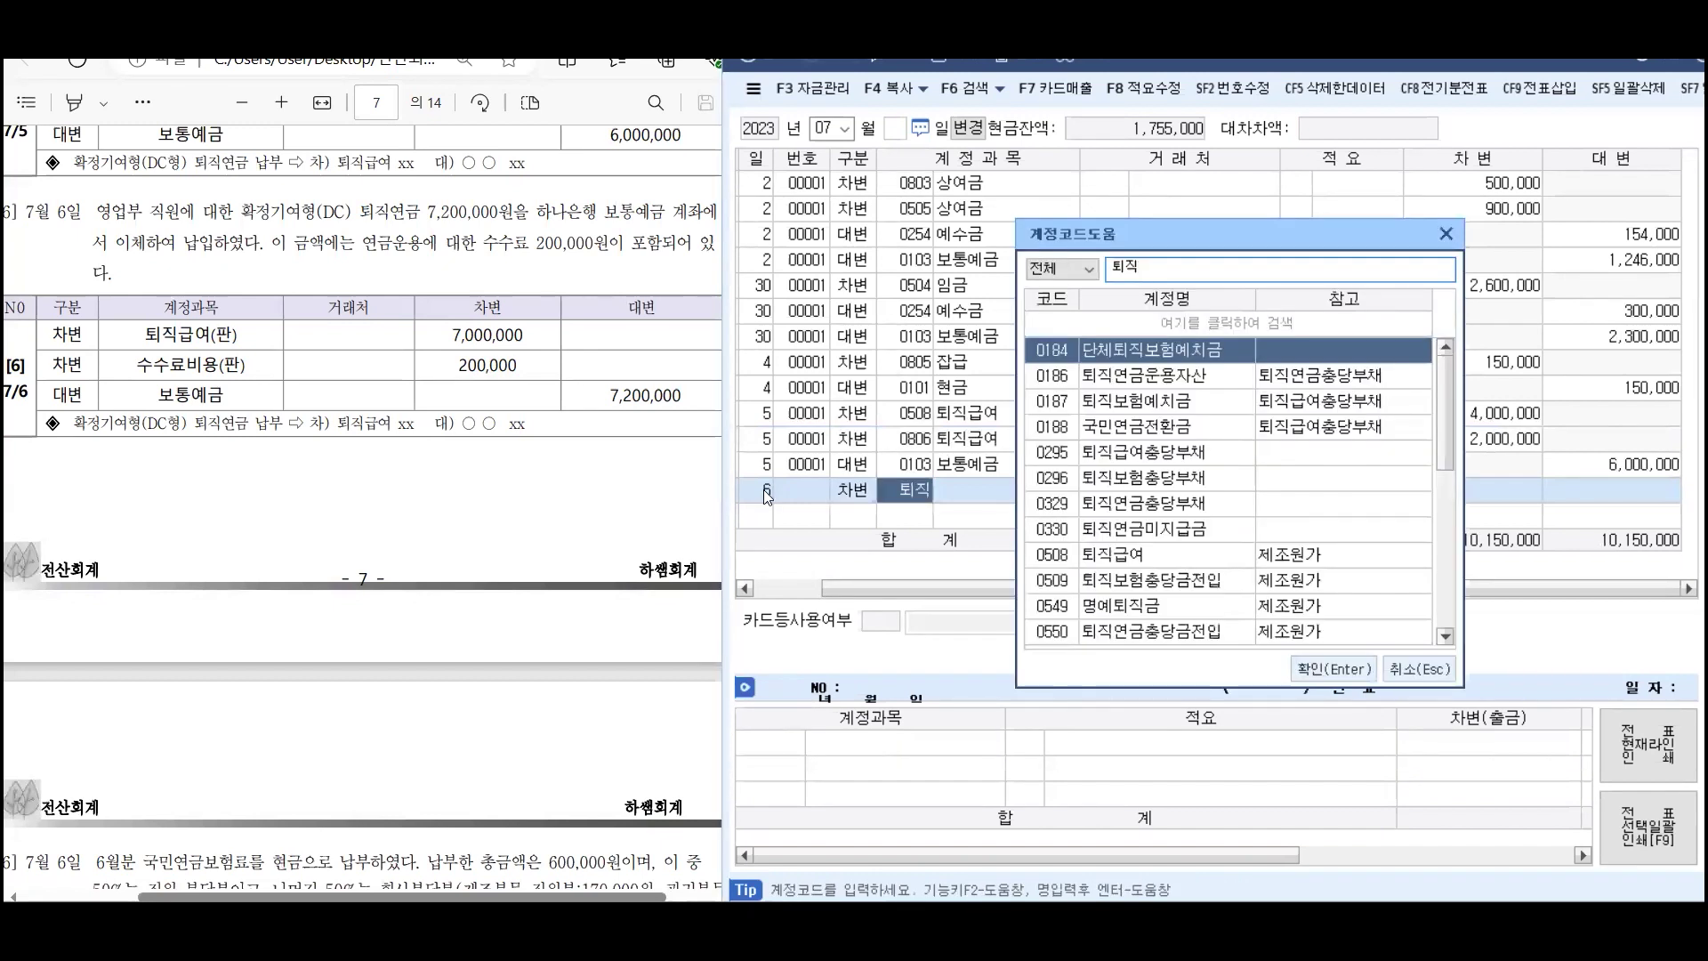
{"action": "key", "text": "Down"}
{"action": "key", "text": "Down"}
{"action": "key", "text": "Down"}
{"action": "key", "text": "Down"}
{"action": "key", "text": "Down"}
{"action": "key", "text": "Down"}
{"action": "key", "text": "Down"}
{"action": "key", "text": "Down"}
{"action": "key", "text": "Down"}
{"action": "key", "text": "Down"}
{"action": "key", "text": "Down"}
{"action": "key", "text": "Down"}
{"action": "key", "text": "Down"}
{"action": "key", "text": "Down"}
{"action": "key", "text": "Down"}
{"action": "key", "text": "Down"}
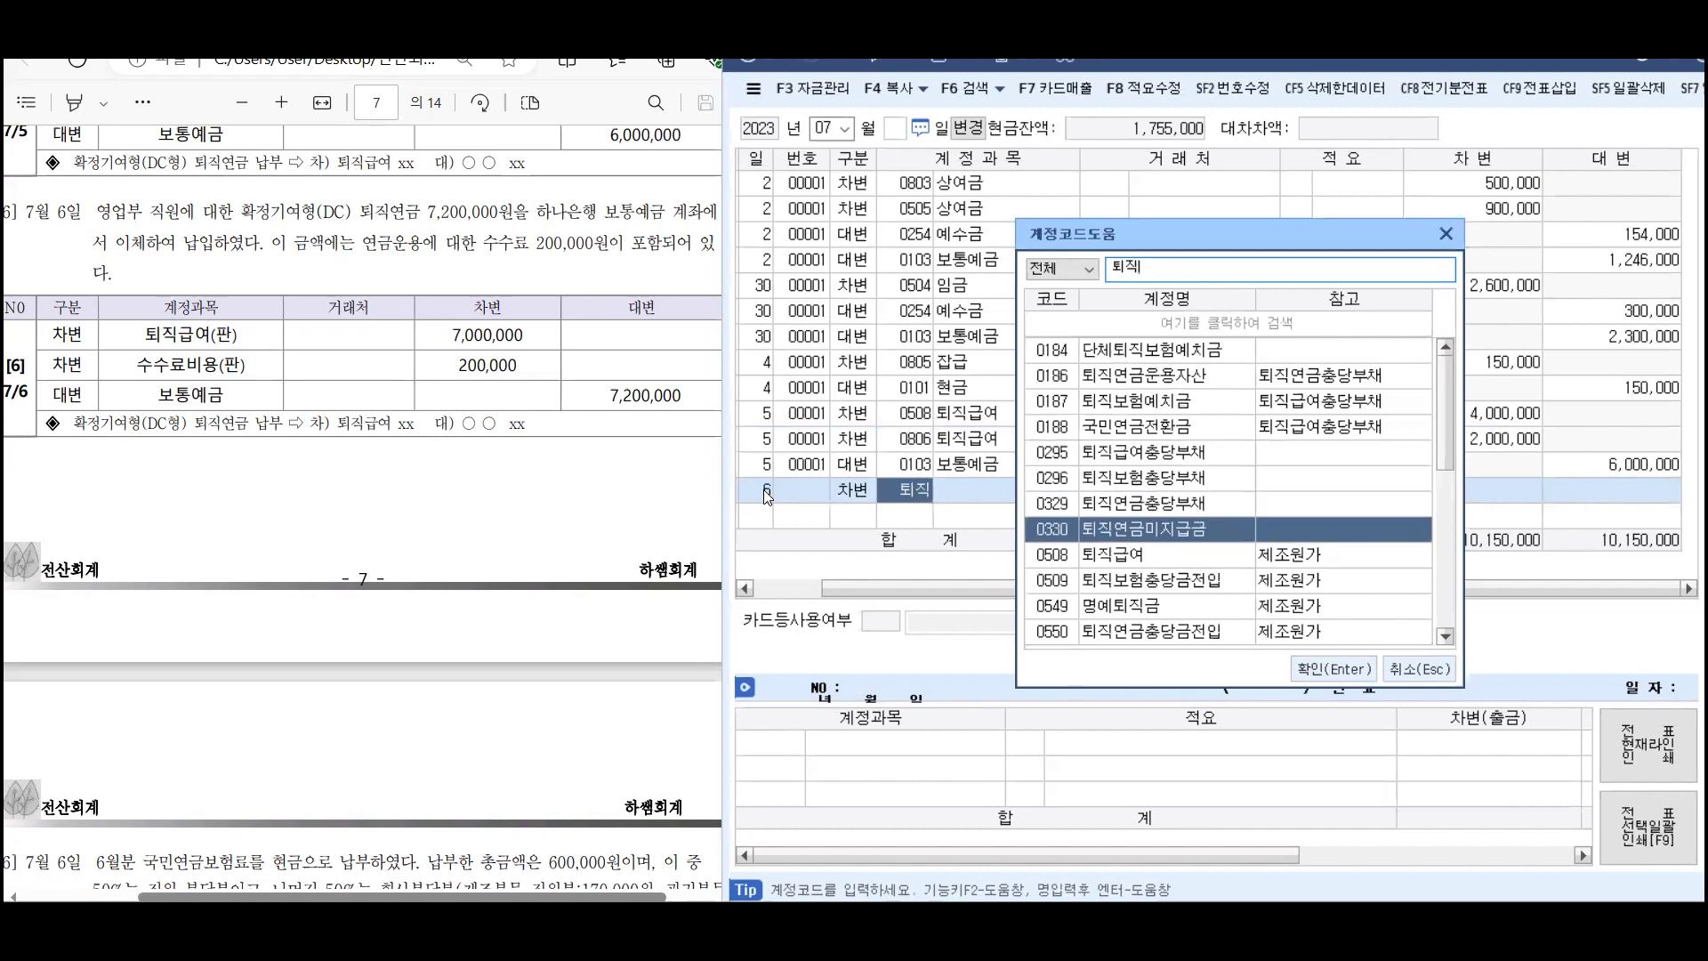
{"action": "key", "text": "Down"}
{"action": "key", "text": "Down"}
{"action": "key", "text": "Down"}
{"action": "key", "text": "Down"}
{"action": "key", "text": "Down"}
{"action": "key", "text": "Down"}
{"action": "key", "text": "Down"}
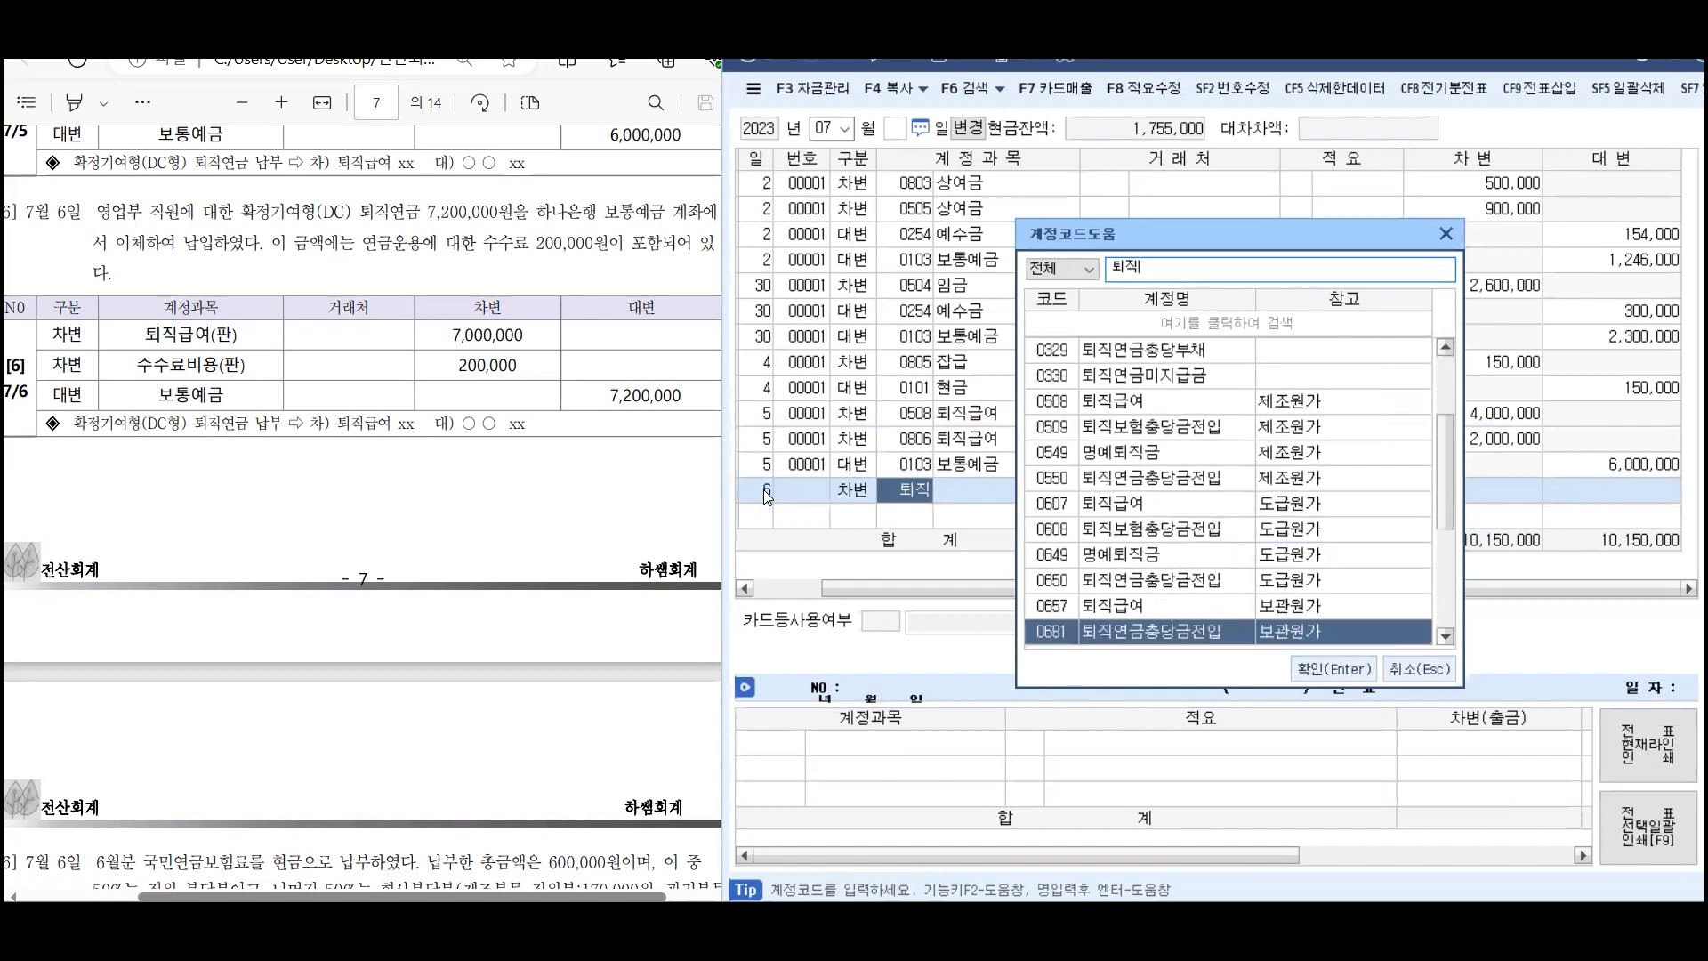
{"action": "key", "text": "Down"}
{"action": "key", "text": "Down"}
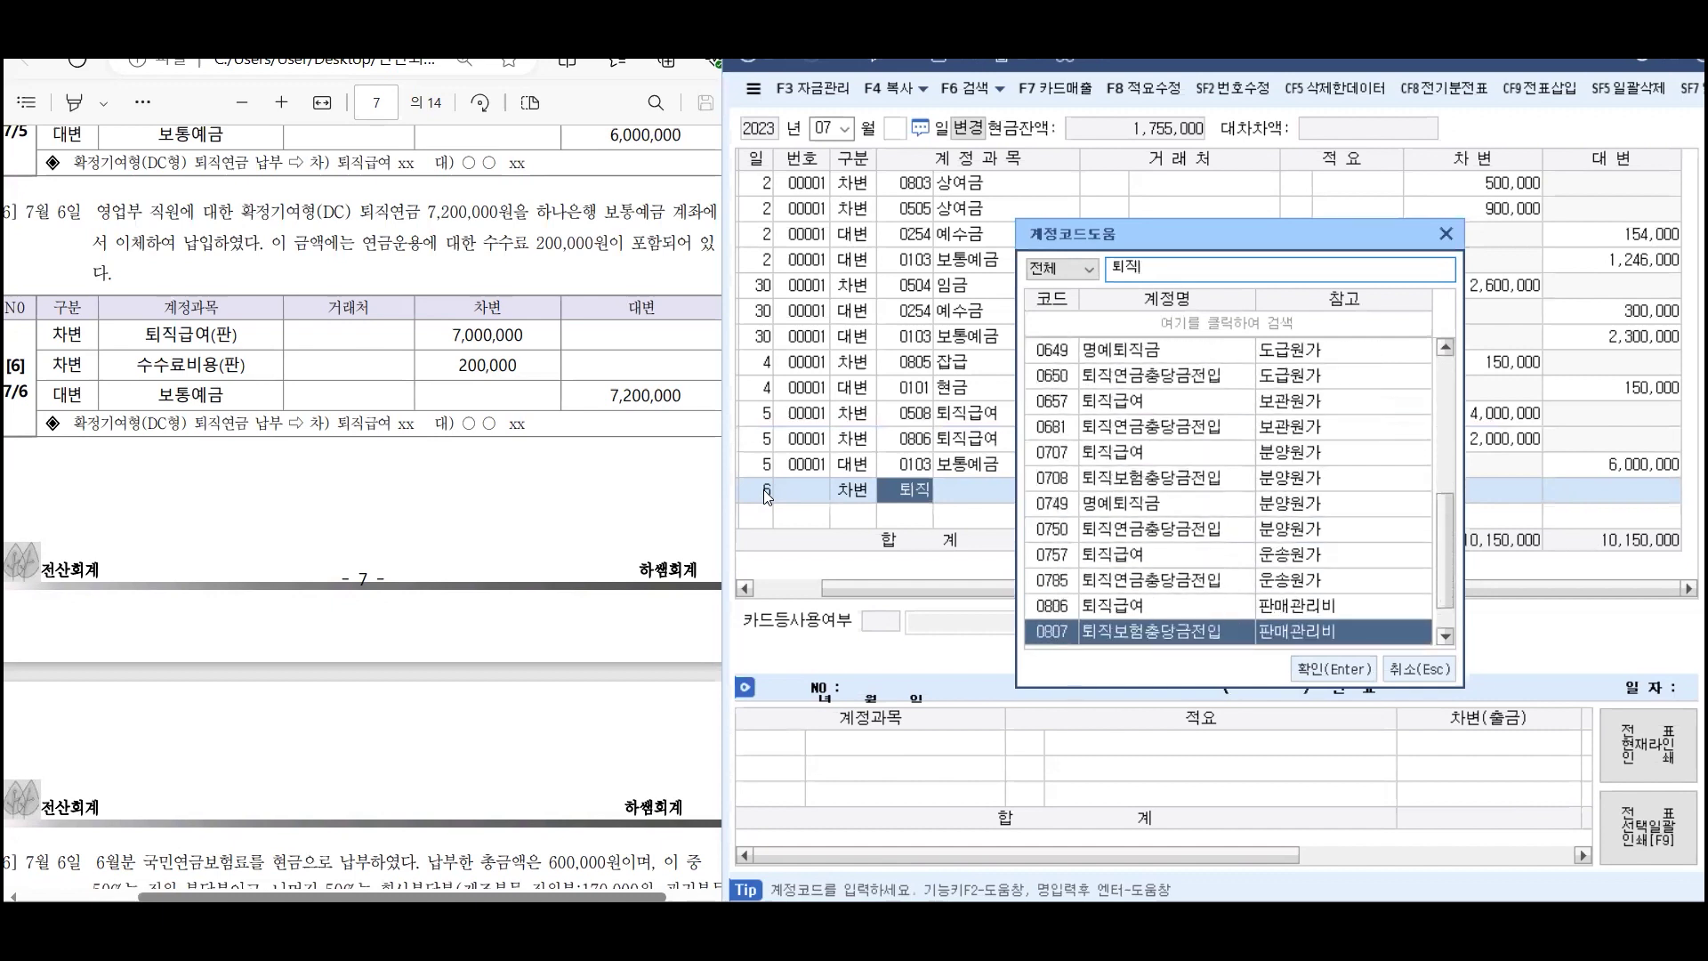
{"action": "key", "text": "Up"}
{"action": "key", "text": "Return"}
{"action": "key", "text": "Return"}
{"action": "key", "text": "Return"}
{"action": "key", "text": "Return"}
{"action": "key", "text": "Return"}
{"action": "type", "text": "7000000"}
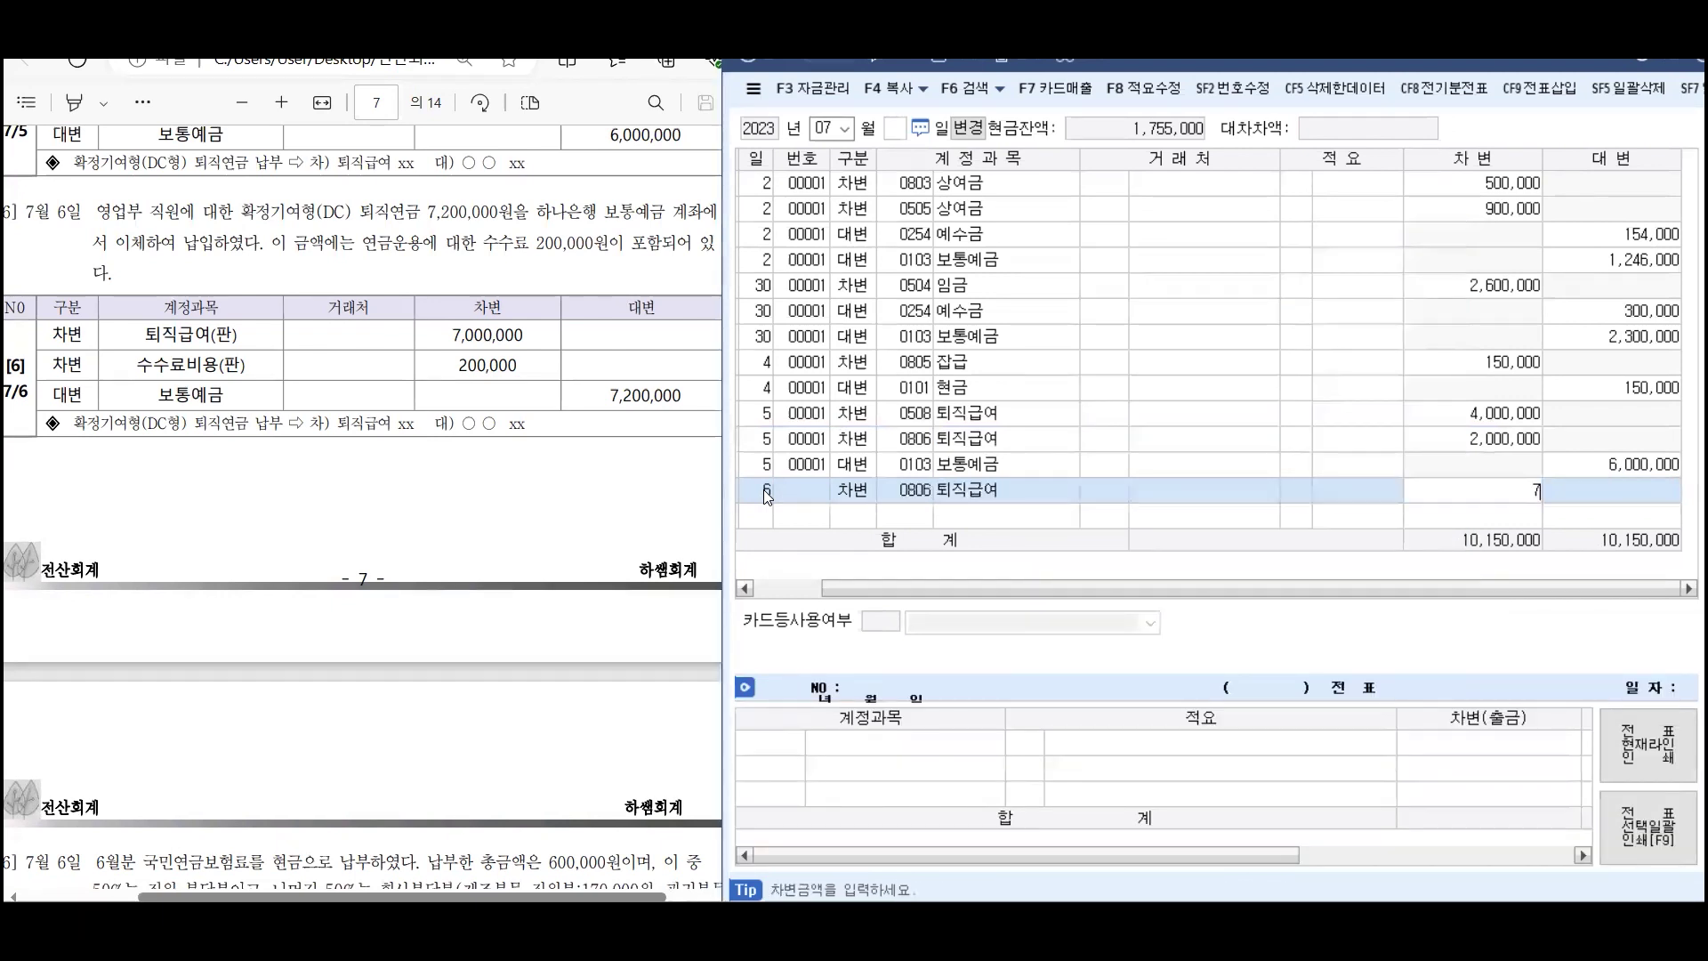
{"action": "key", "text": "Return"}
Add a 차변 line dated day 6 for account 0831 수수료비용 (판매관리비) with a debit amount of 200,000
{"action": "key", "text": "Return"}
{"action": "type", "text": "3"}
{"action": "key", "text": "Return"}
{"action": "type", "text": "수수"}
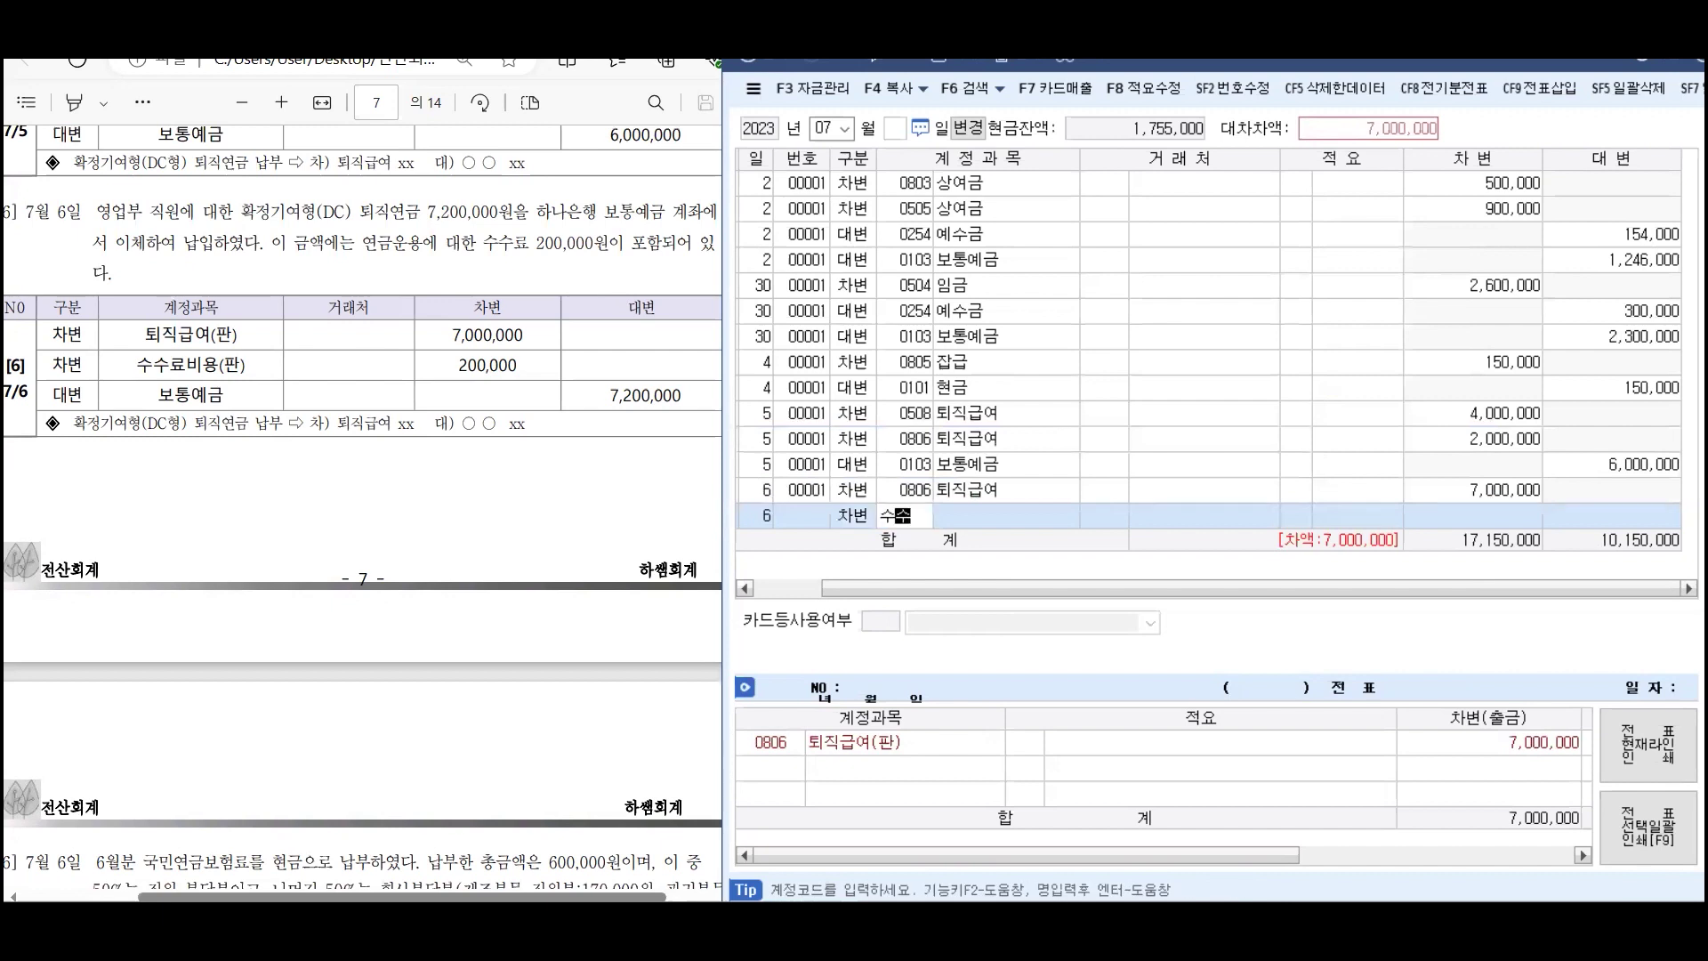
{"action": "key", "text": "Return"}
{"action": "key", "text": "Down"}
{"action": "key", "text": "Down"}
{"action": "key", "text": "Down"}
{"action": "key", "text": "Down"}
{"action": "key", "text": "Down"}
{"action": "key", "text": "Down"}
{"action": "key", "text": "Down"}
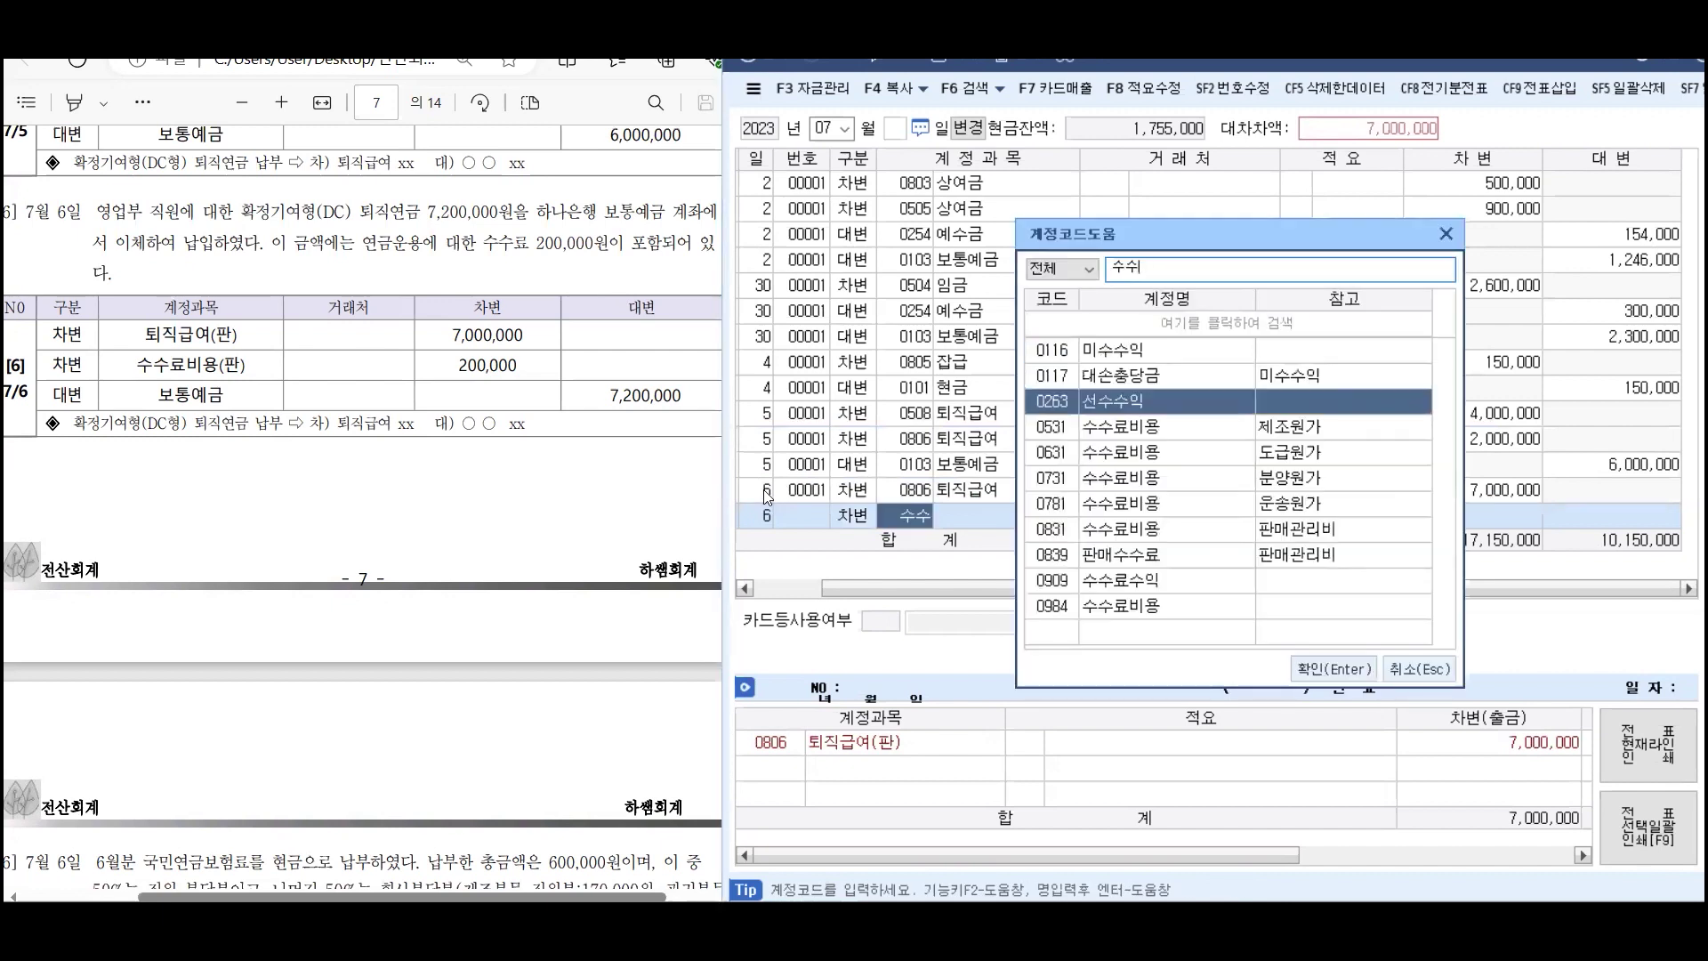
{"action": "key", "text": "Return"}
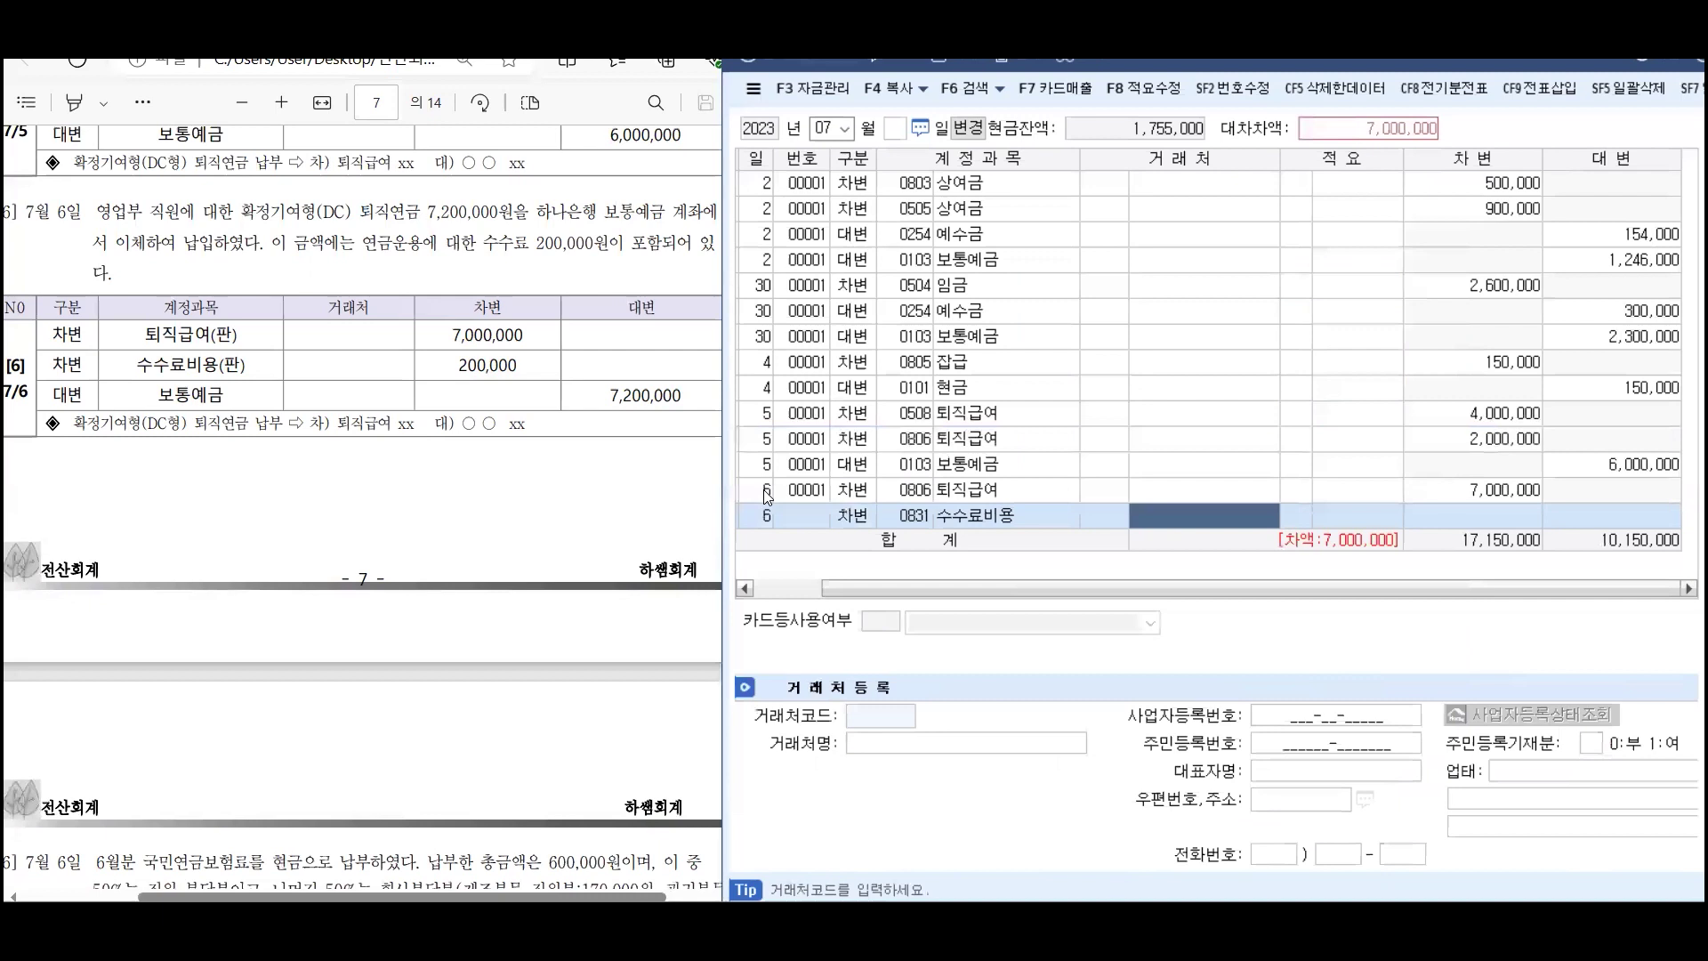
{"action": "key", "text": "Return"}
{"action": "key", "text": "Return"}
{"action": "type", "text": "200000"}
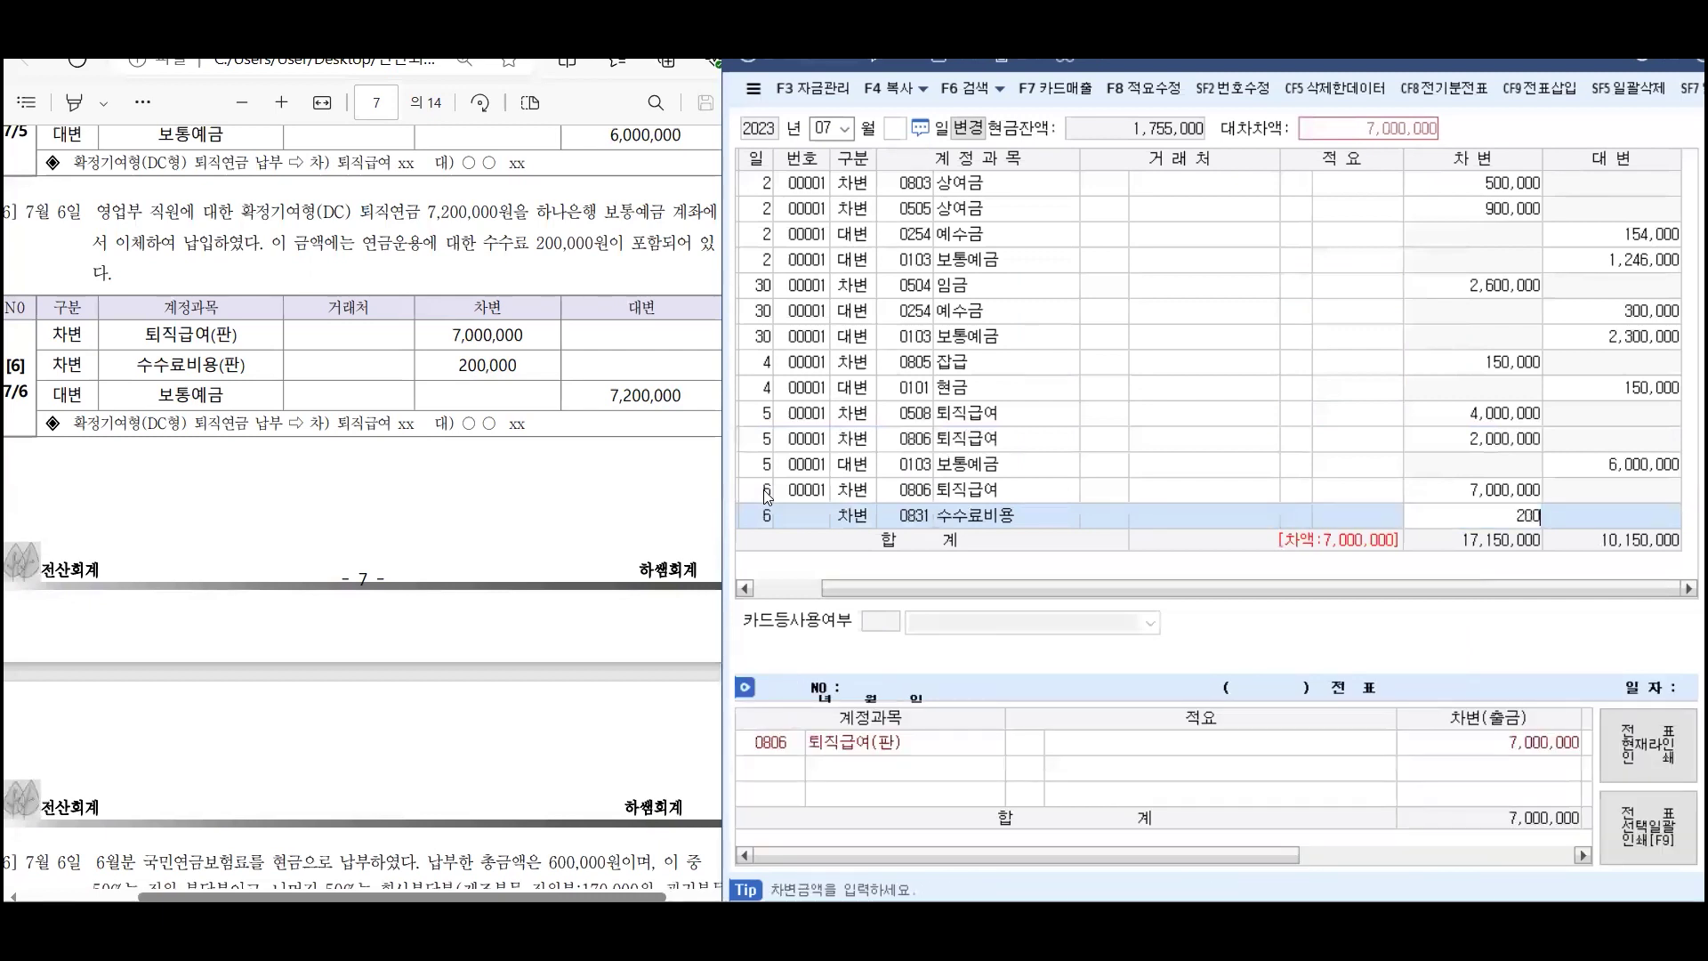
{"action": "key", "text": "Return"}
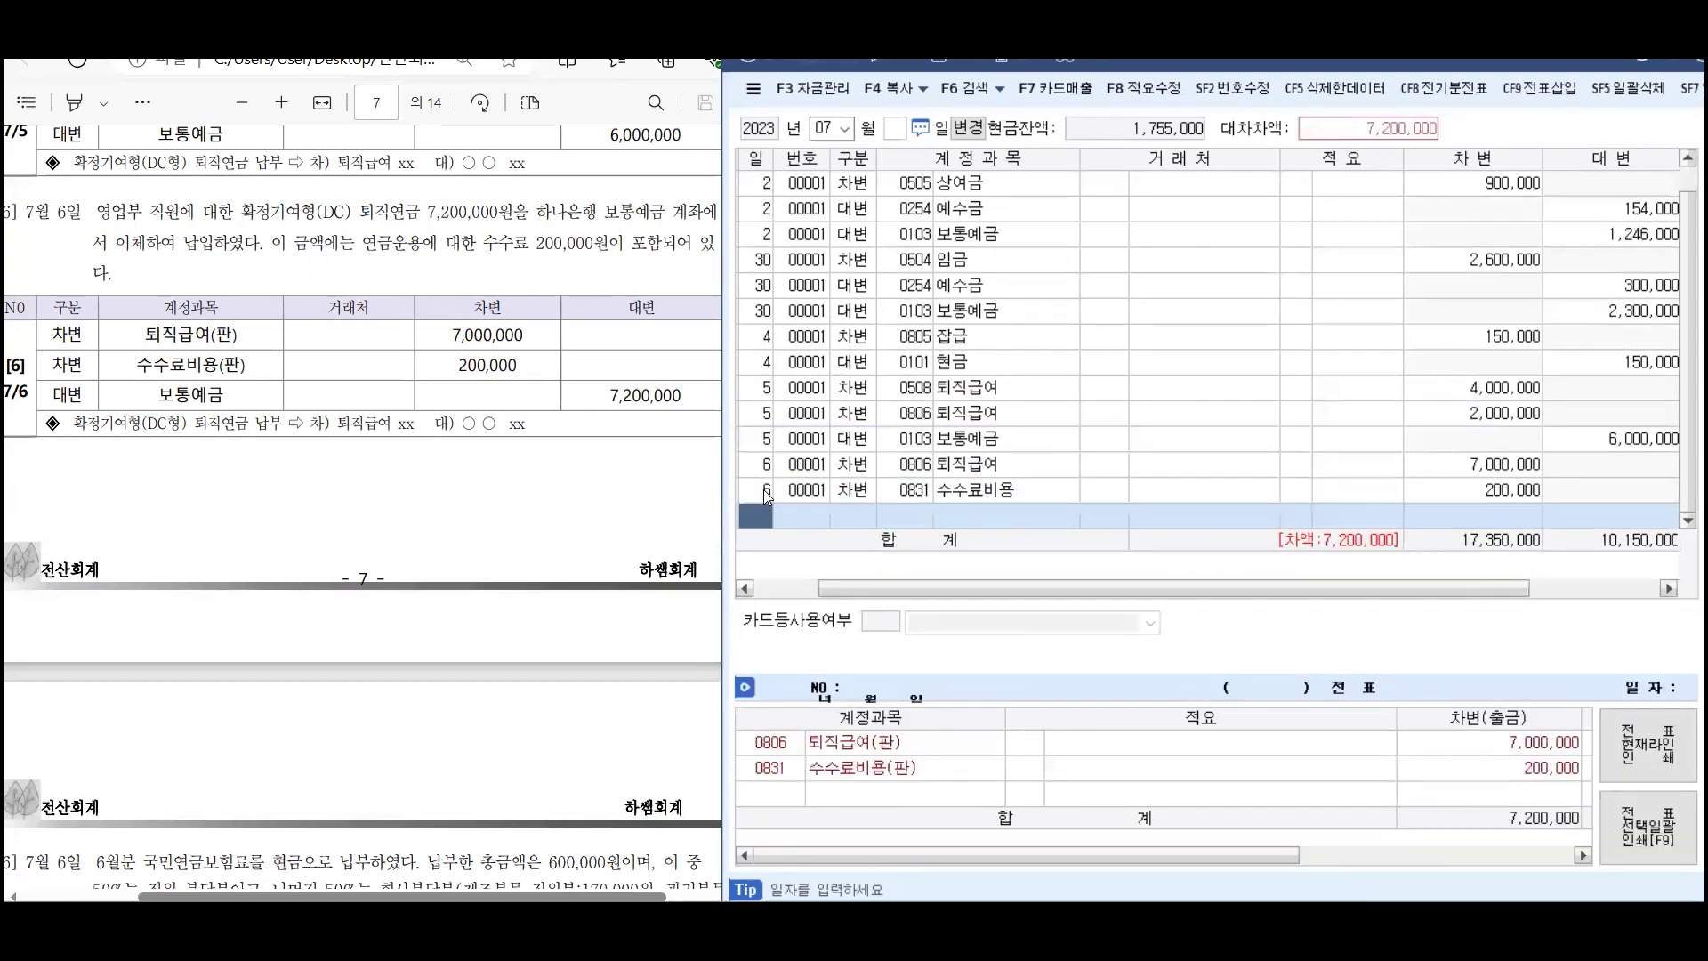
Add a 대변 line dated day 6 for account 0103 보통예금 with a credit amount of 7,200,000
{"action": "key", "text": "Return"}
{"action": "type", "text": "4"}
{"action": "key", "text": "Return"}
{"action": "type", "text": "103"}
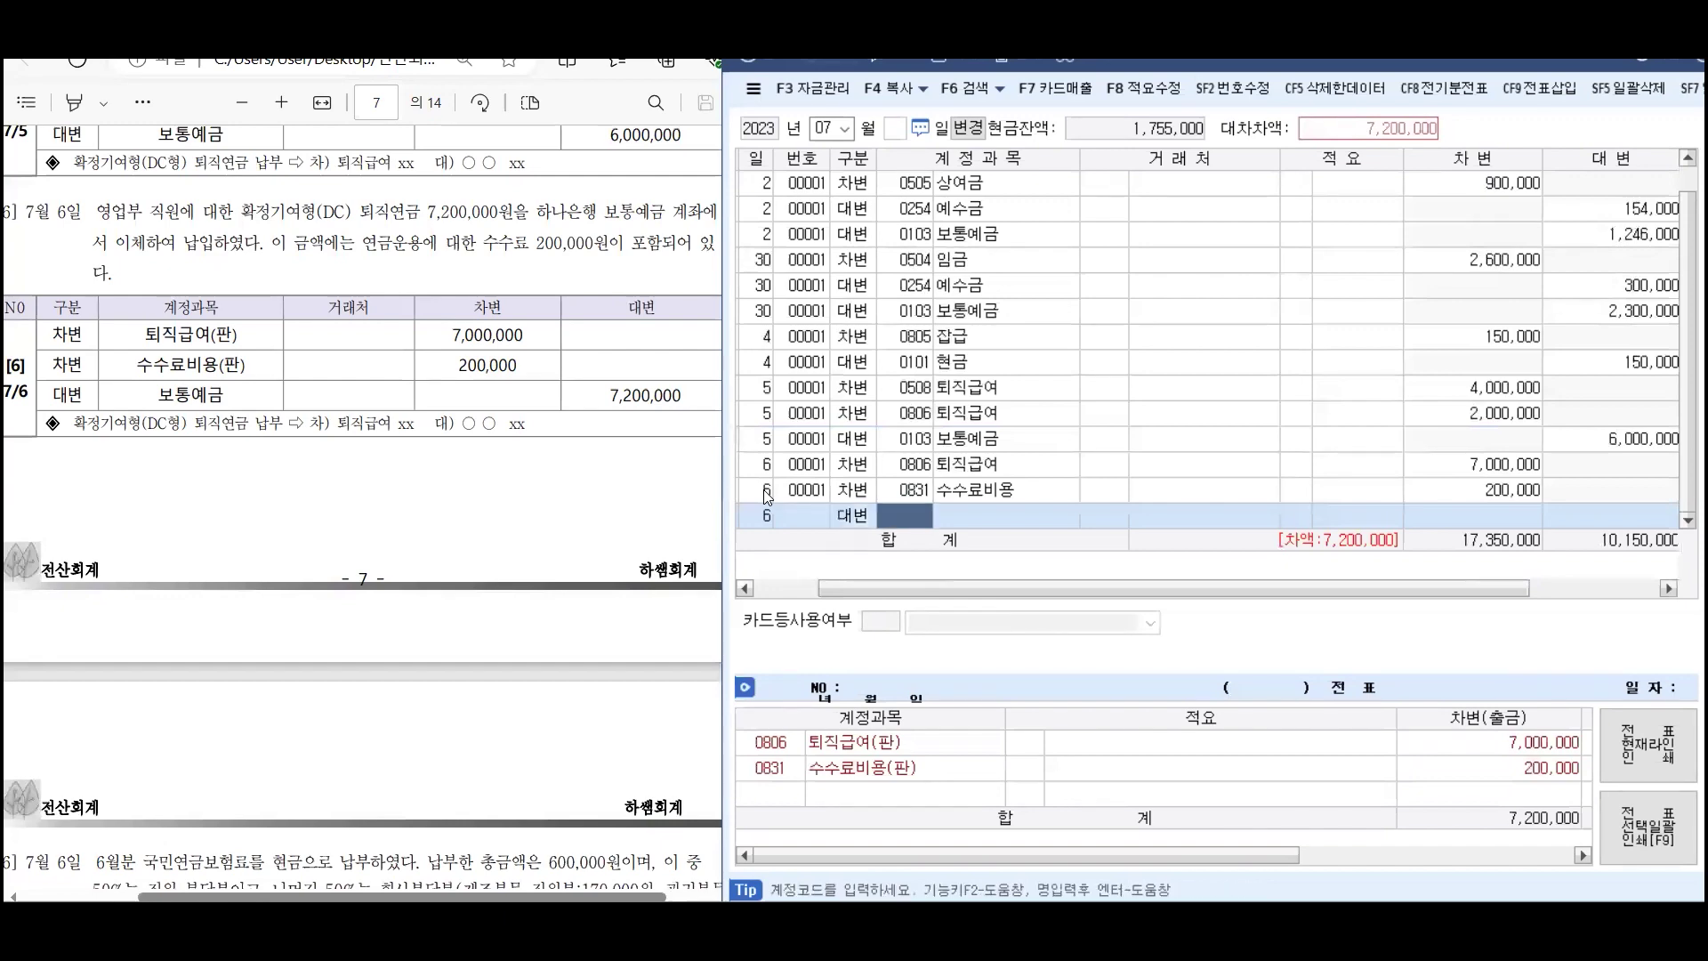
{"action": "key", "text": "Return"}
{"action": "key", "text": "Return"}
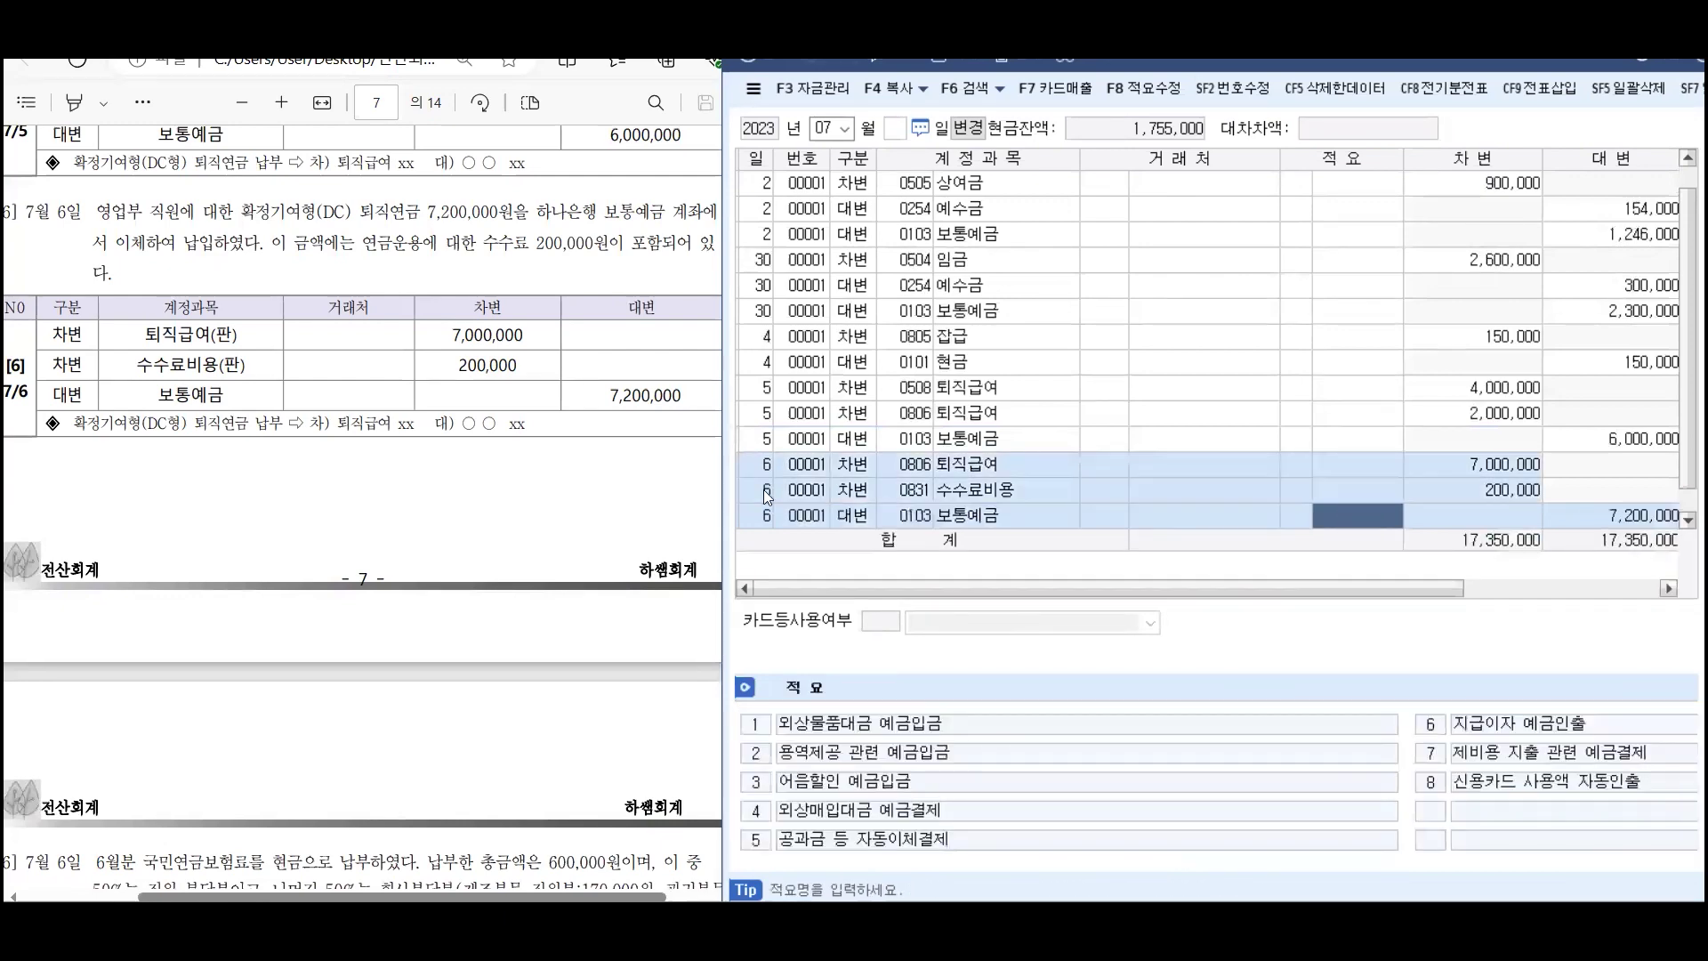
{"action": "key", "text": "Return"}
{"action": "key", "text": "Return"}
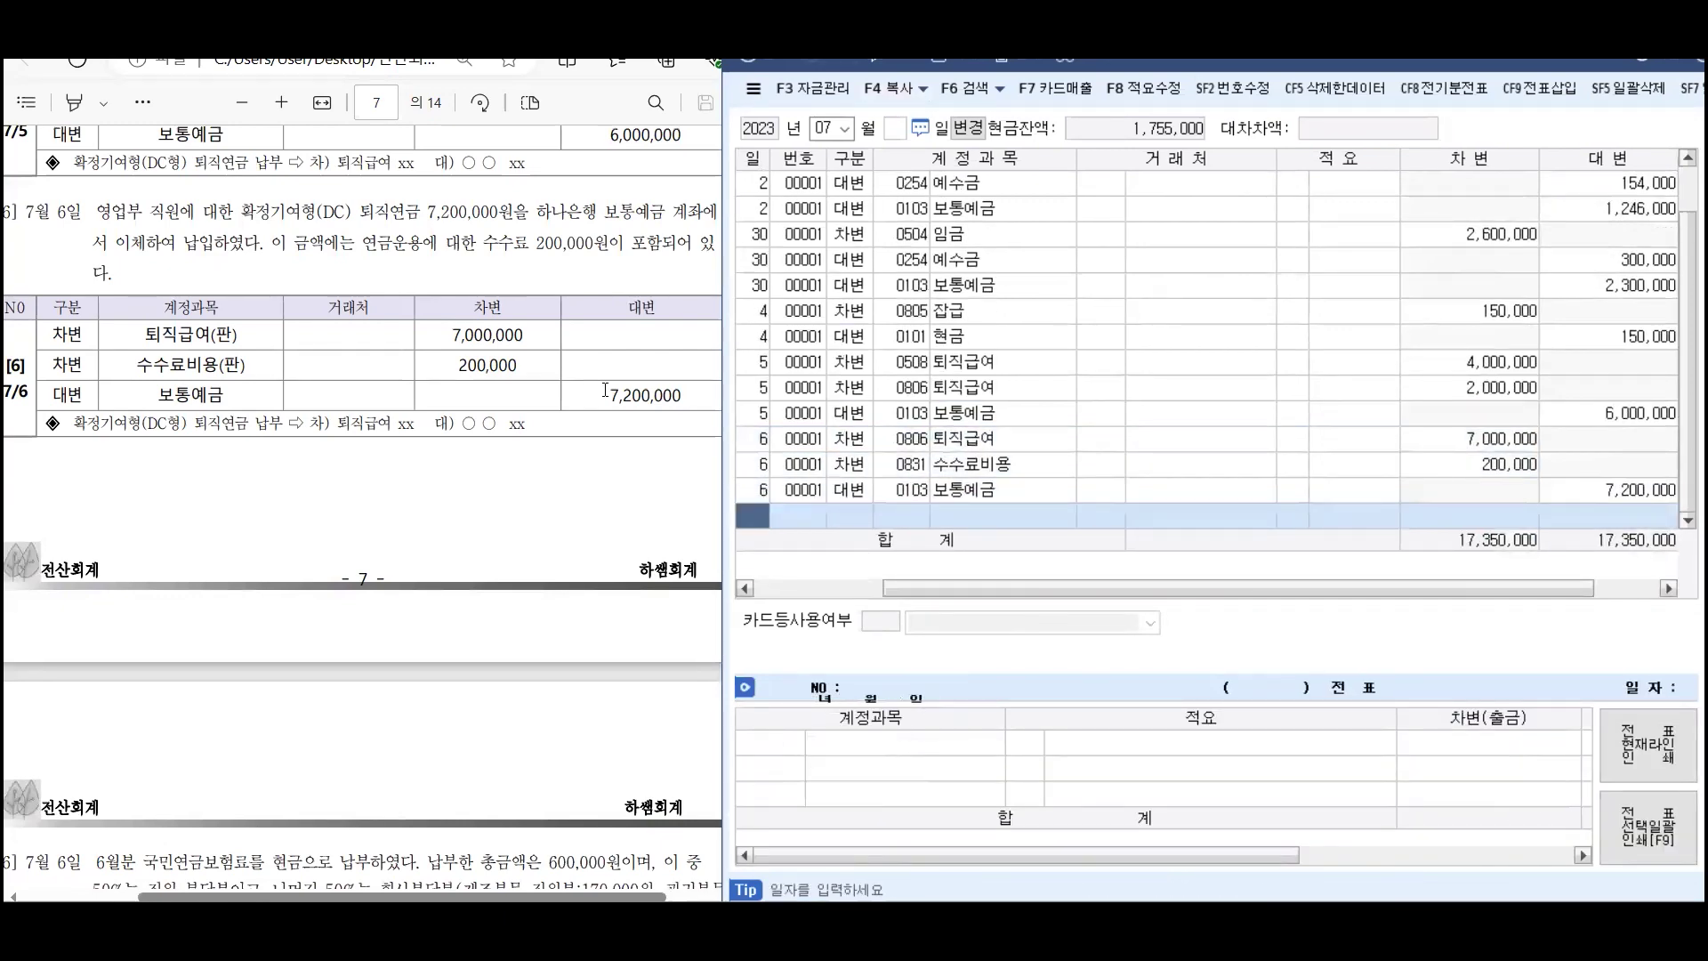
Select the phrase 회사부담분은 세금과공과로 처리 in the workbook's July 6 국민연금보험료 problem
{"action": "scroll", "coordinate": [373, 430], "scroll_direction": "down", "scroll_amount": 10}
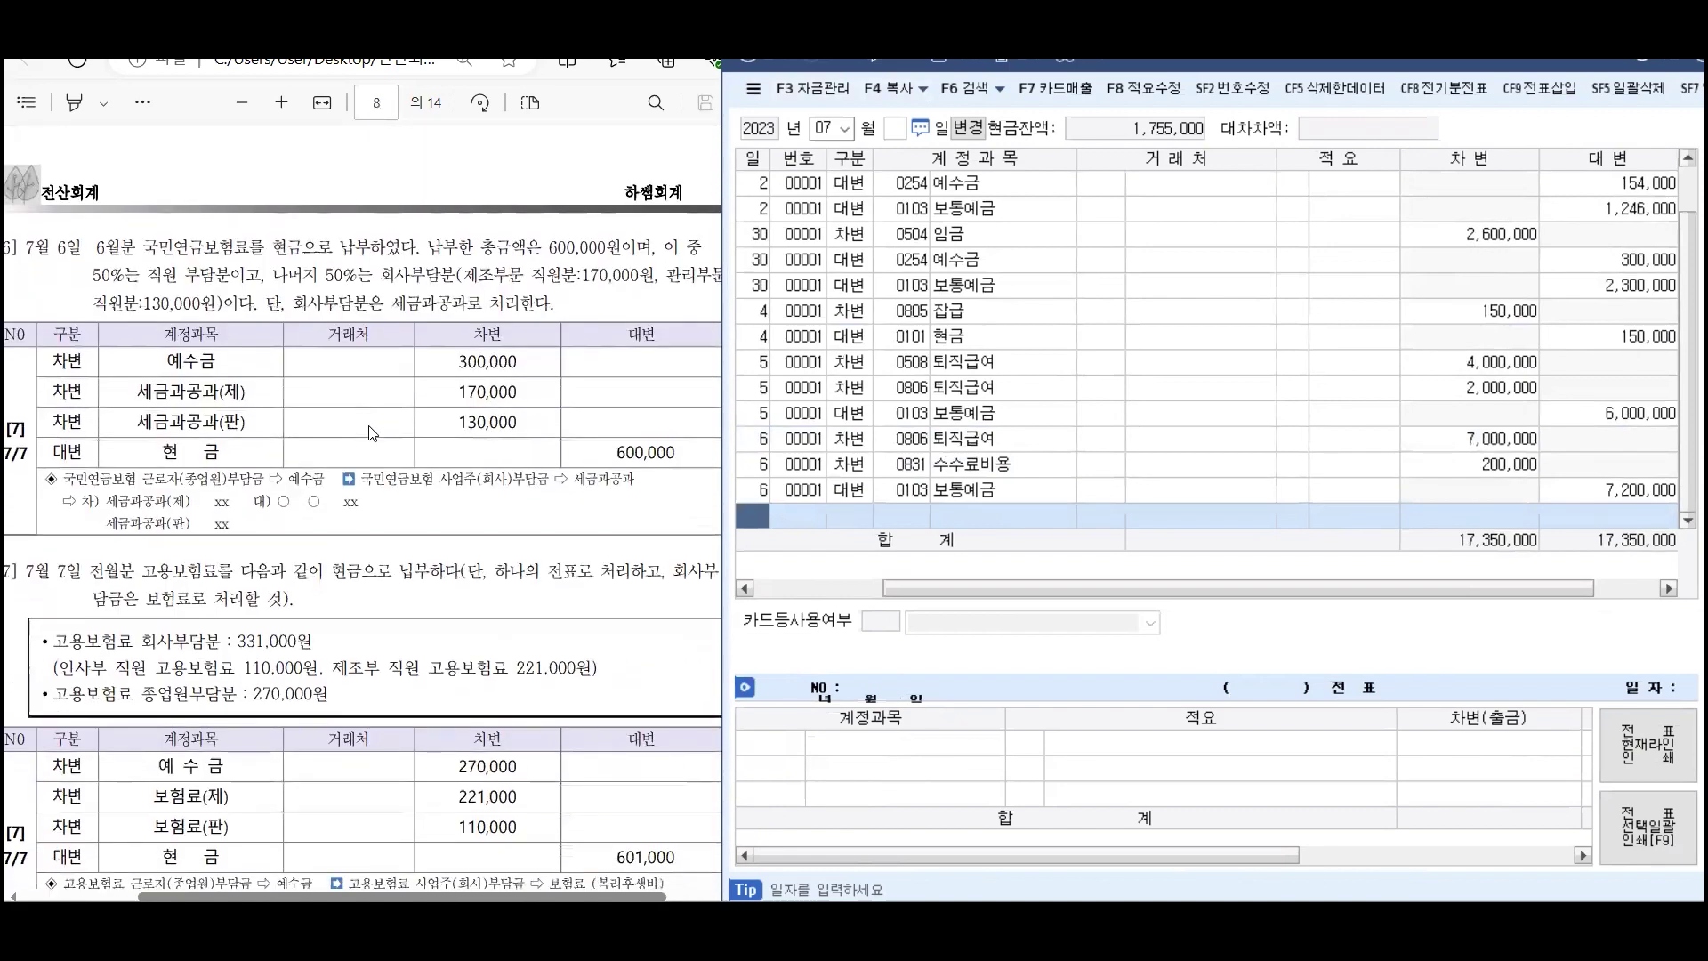
{"action": "scroll", "coordinate": [383, 426], "scroll_direction": "up", "scroll_amount": 1}
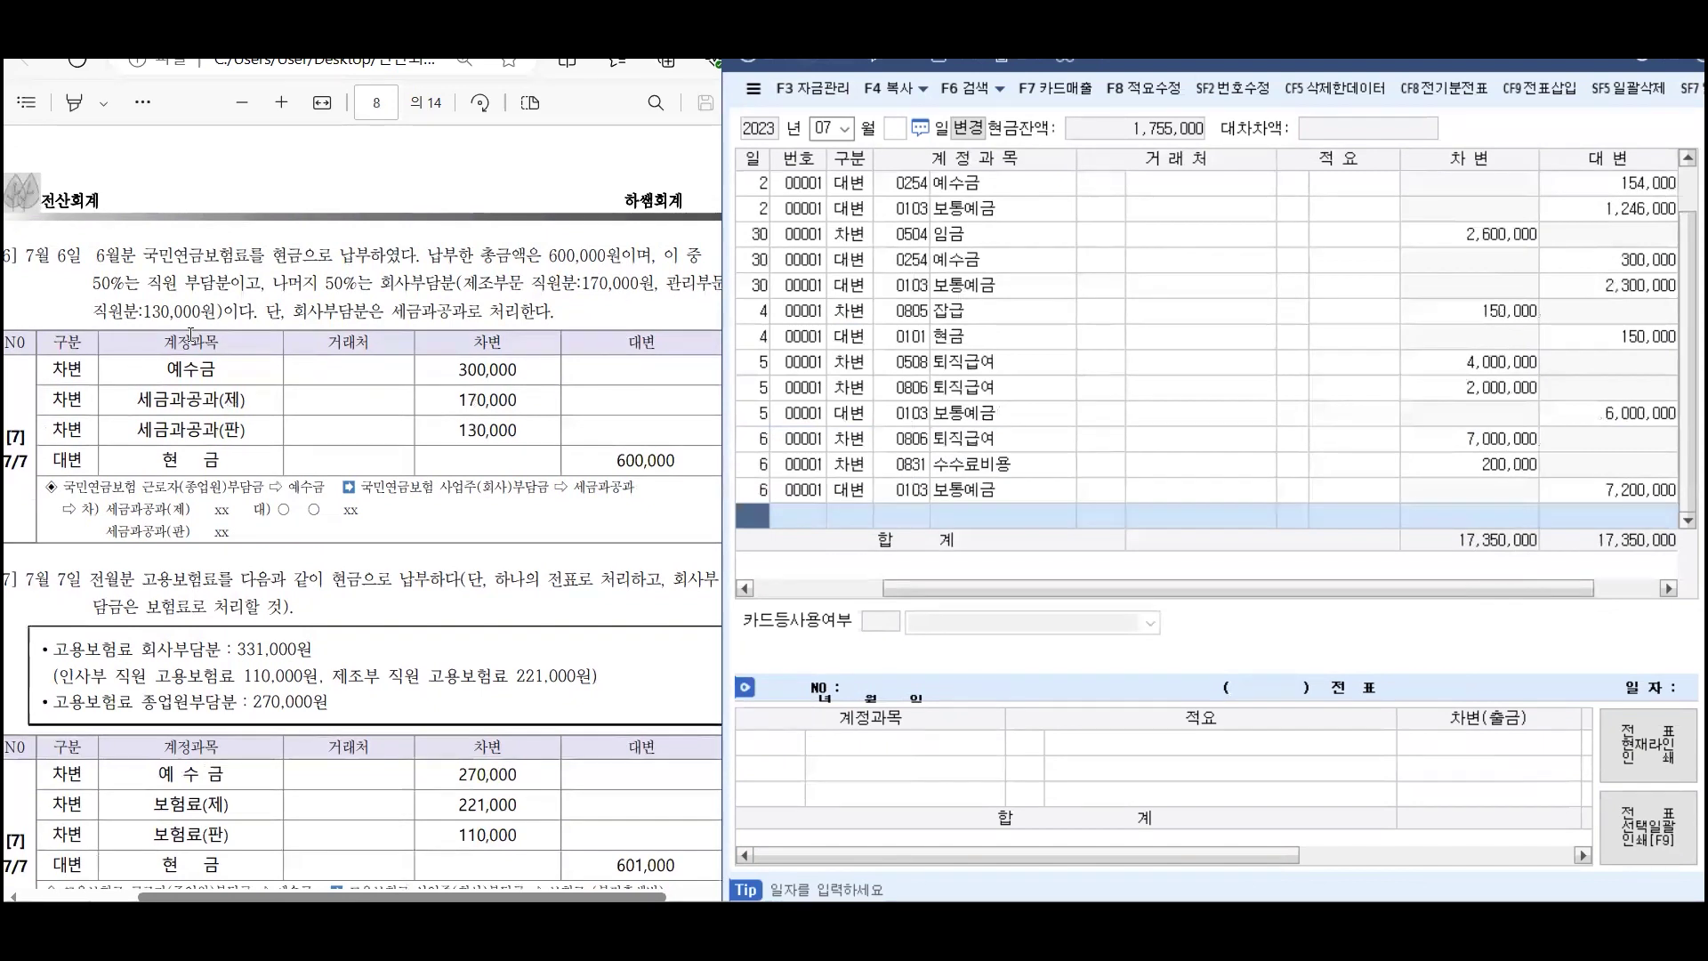
{"action": "double_click", "coordinate": [304, 313]}
{"action": "left_click_drag", "start_coordinate": [416, 313], "coordinate": [504, 317]}
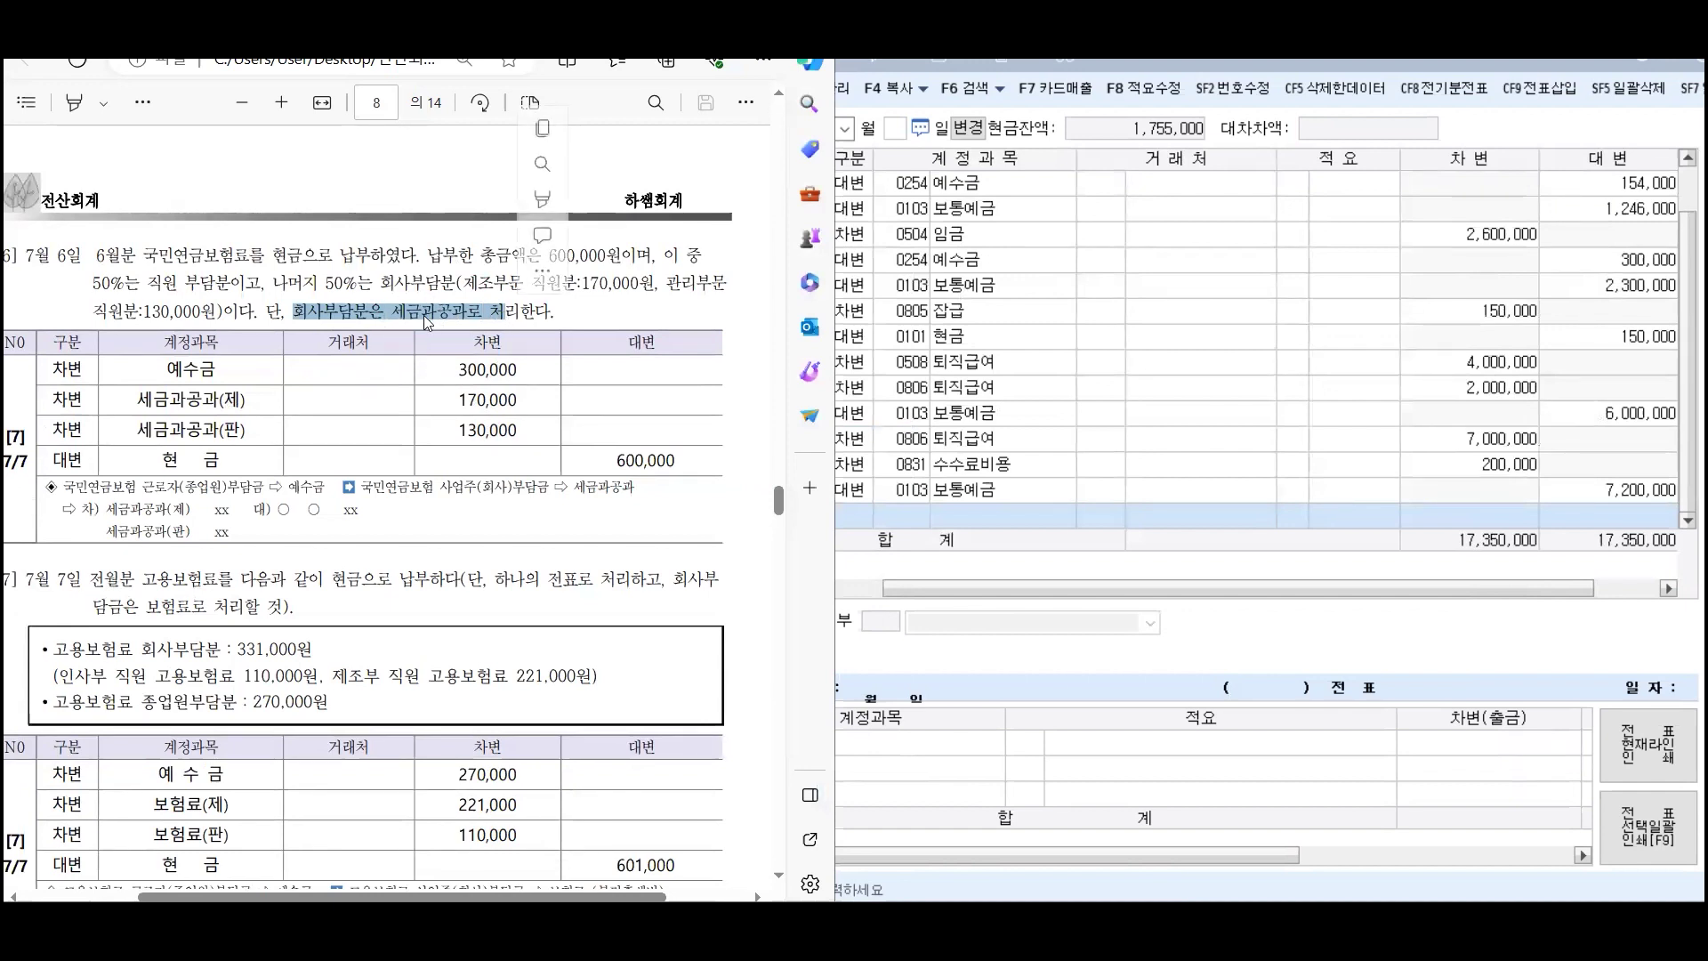
Add a 차변 line dated day 6 for account 0254 예수금 with a debit amount of 300,000
{"action": "left_click", "coordinate": [926, 513]}
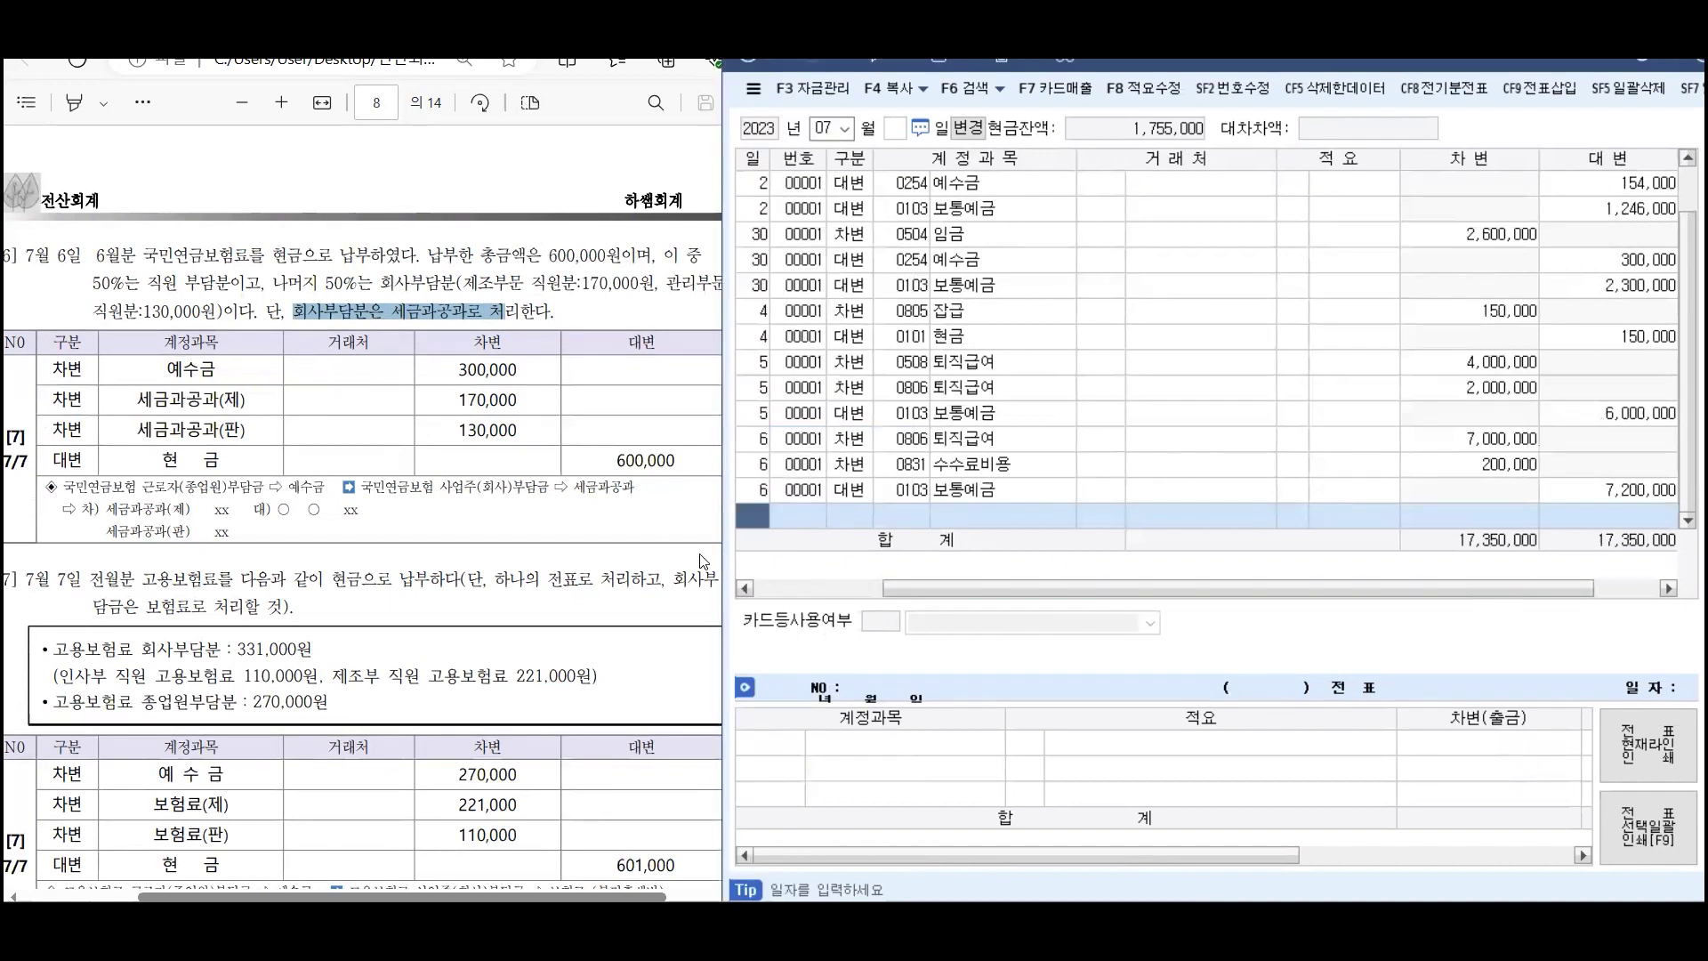
{"action": "type", "text": "6"}
{"action": "key", "text": "Return"}
{"action": "type", "text": "3"}
{"action": "key", "text": "Return"}
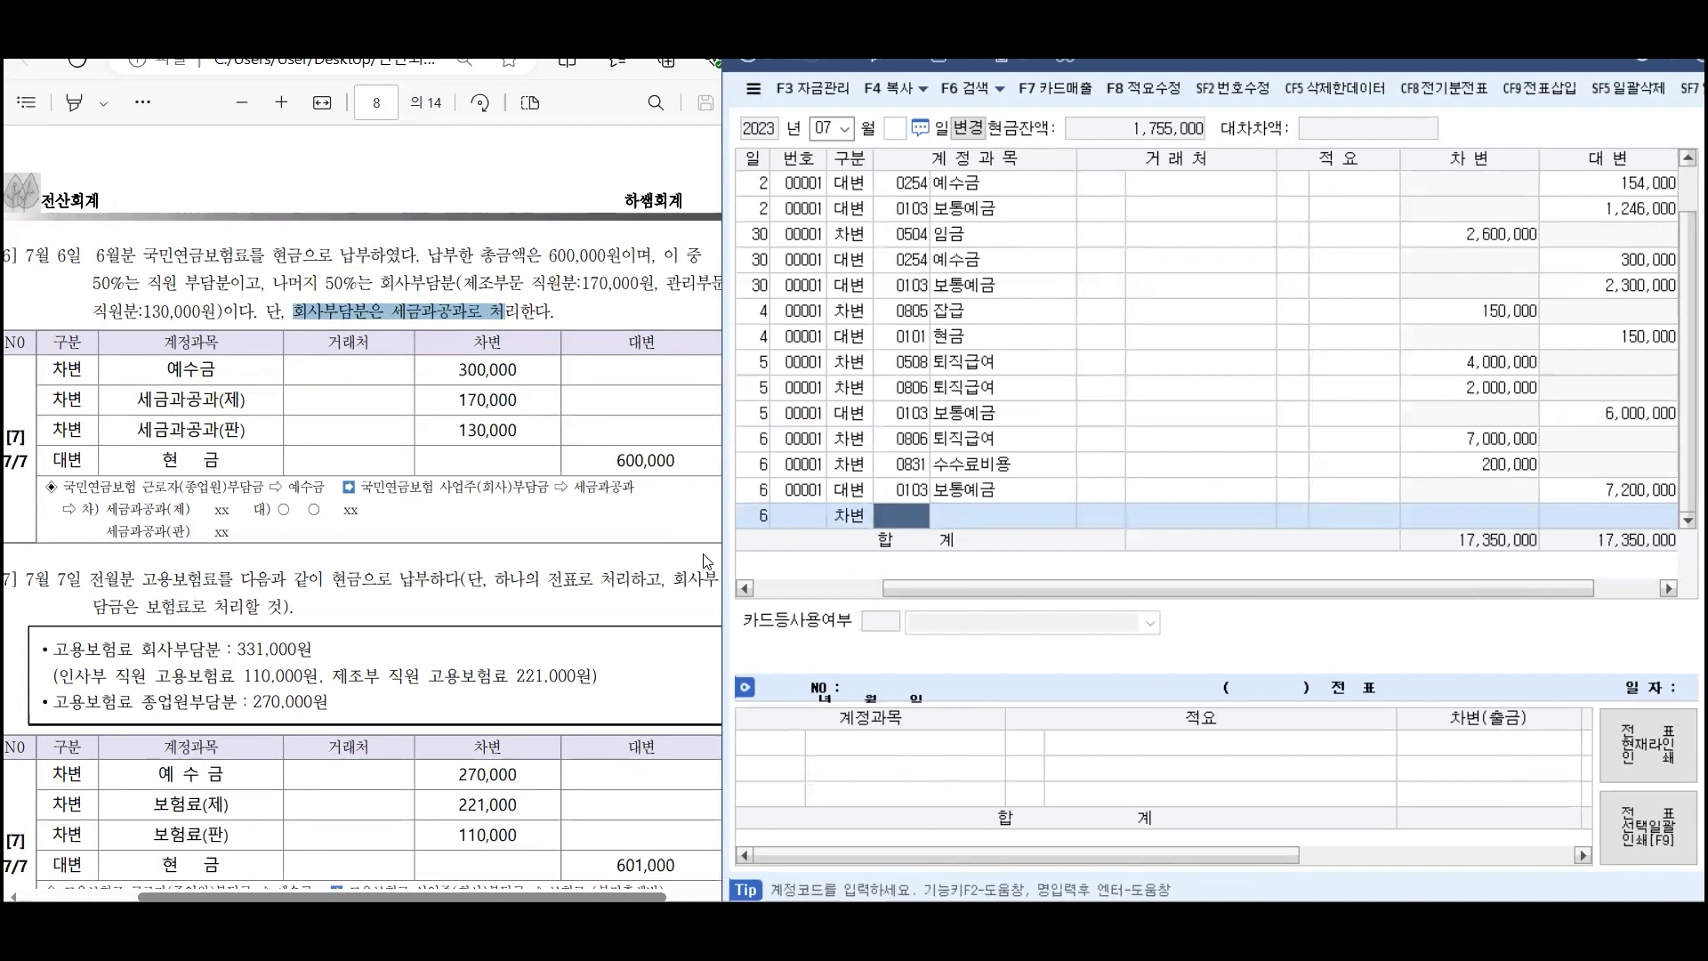
{"action": "type", "text": "예수"}
{"action": "key", "text": "Return"}
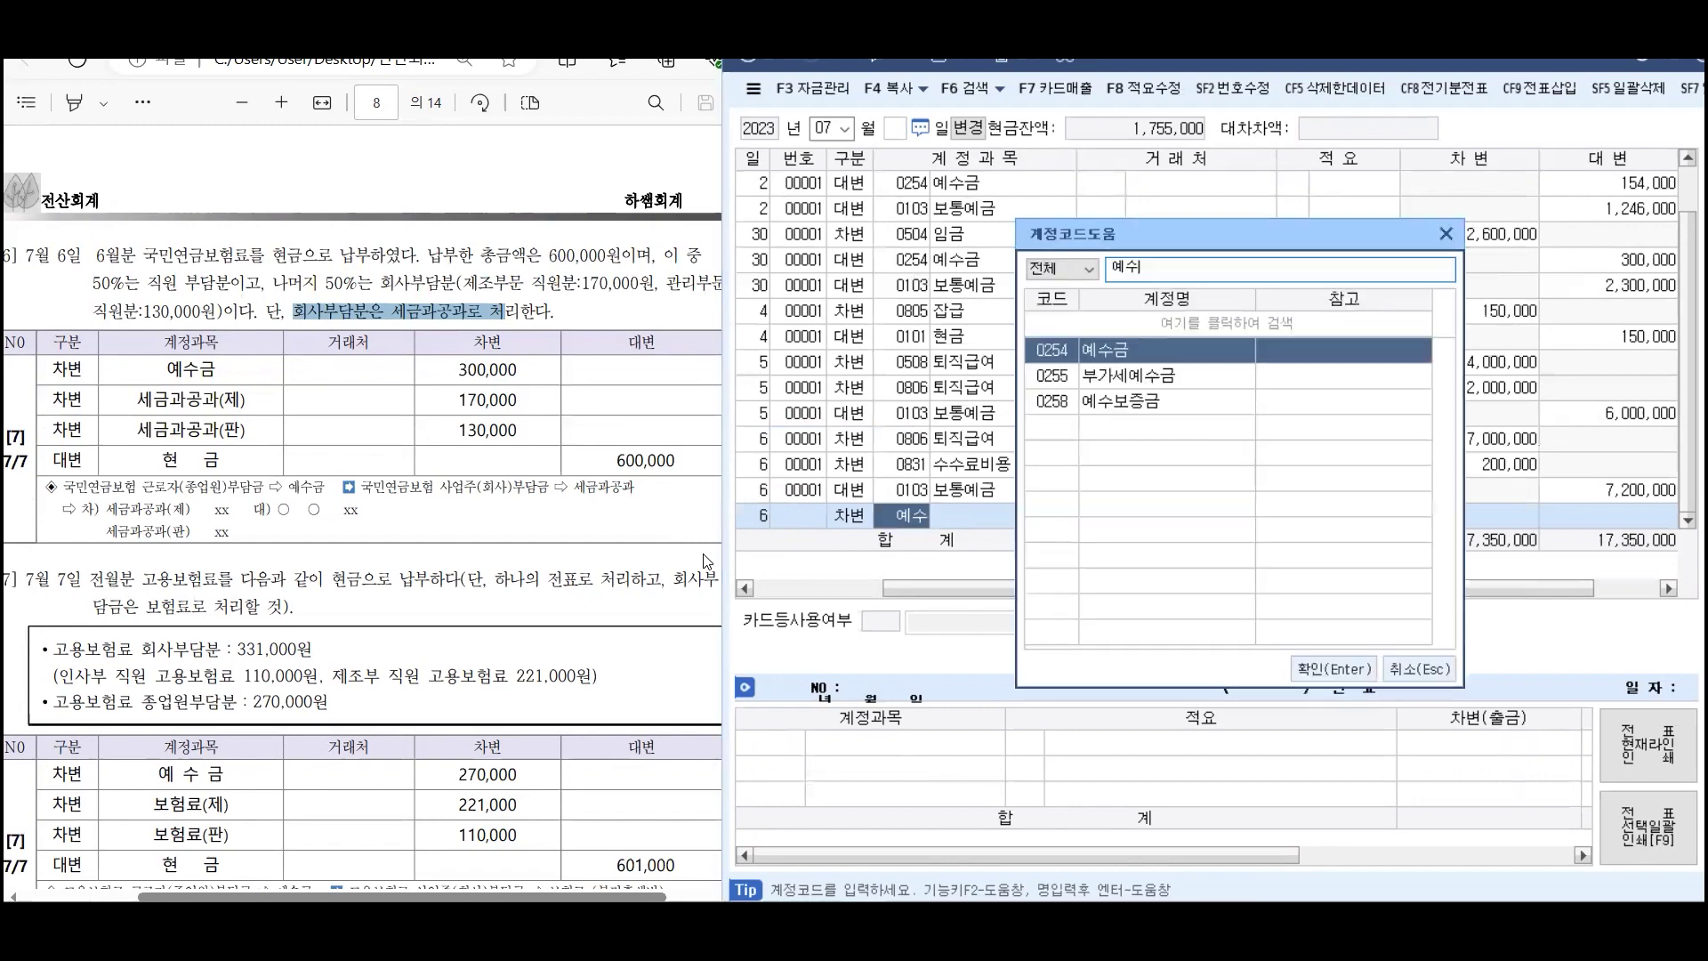
{"action": "key", "text": "Return"}
{"action": "key", "text": "Return"}
{"action": "key", "text": "Return"}
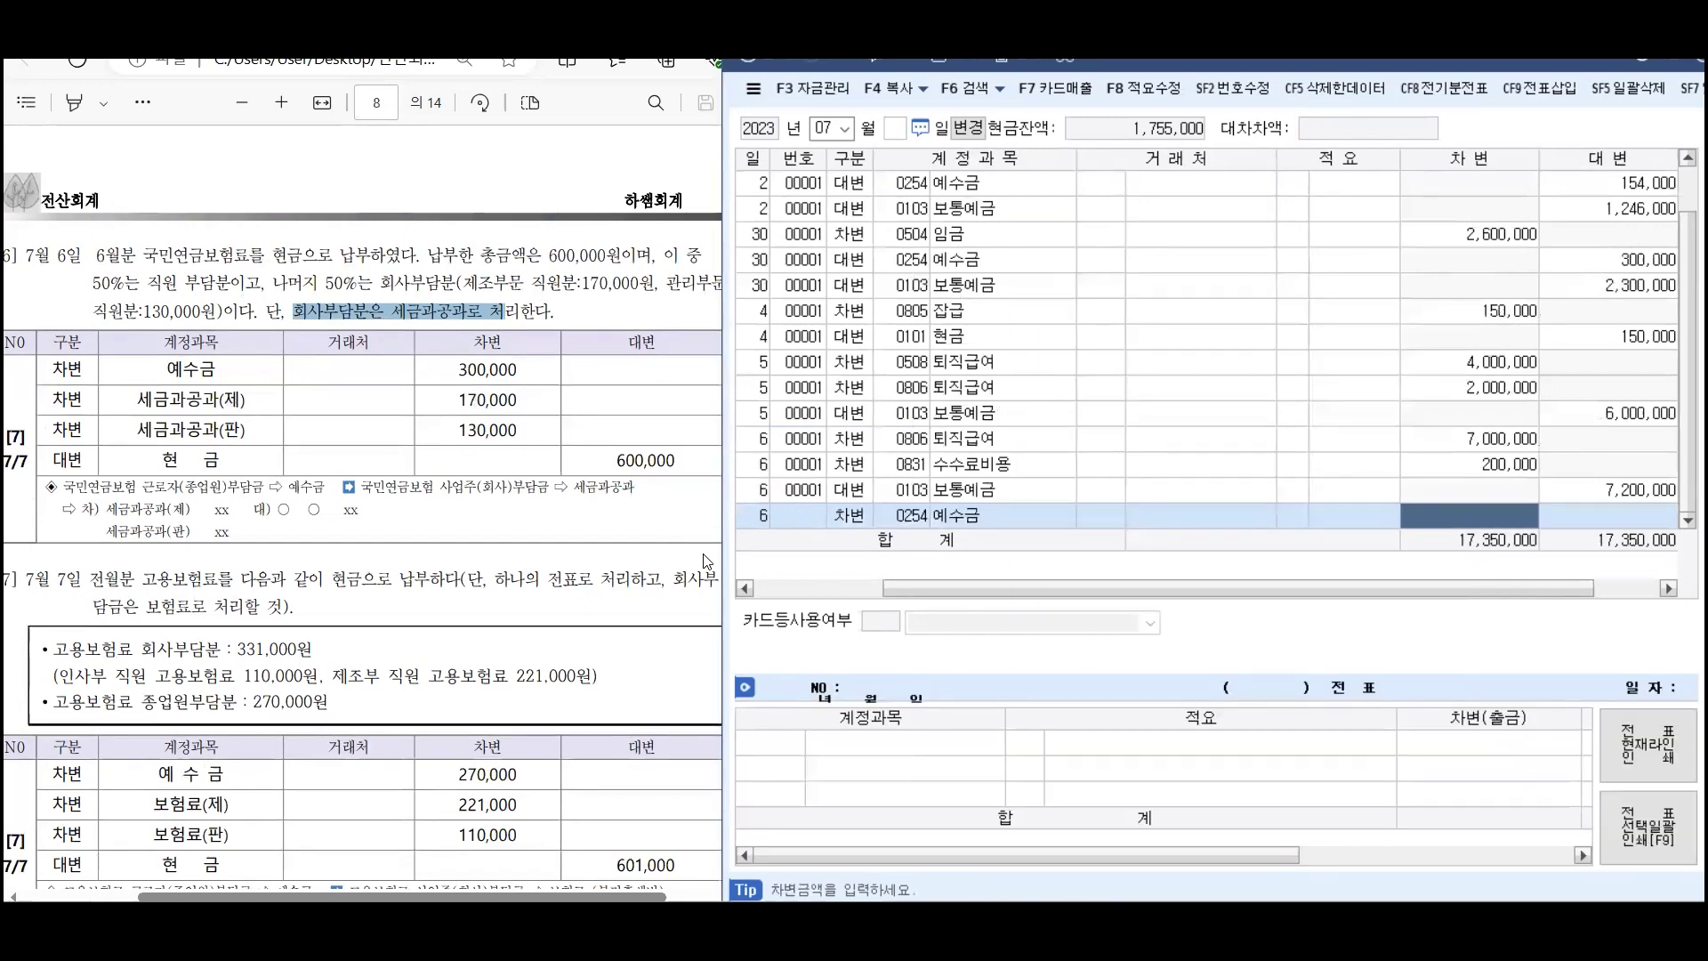
{"action": "type", "text": "3000000"}
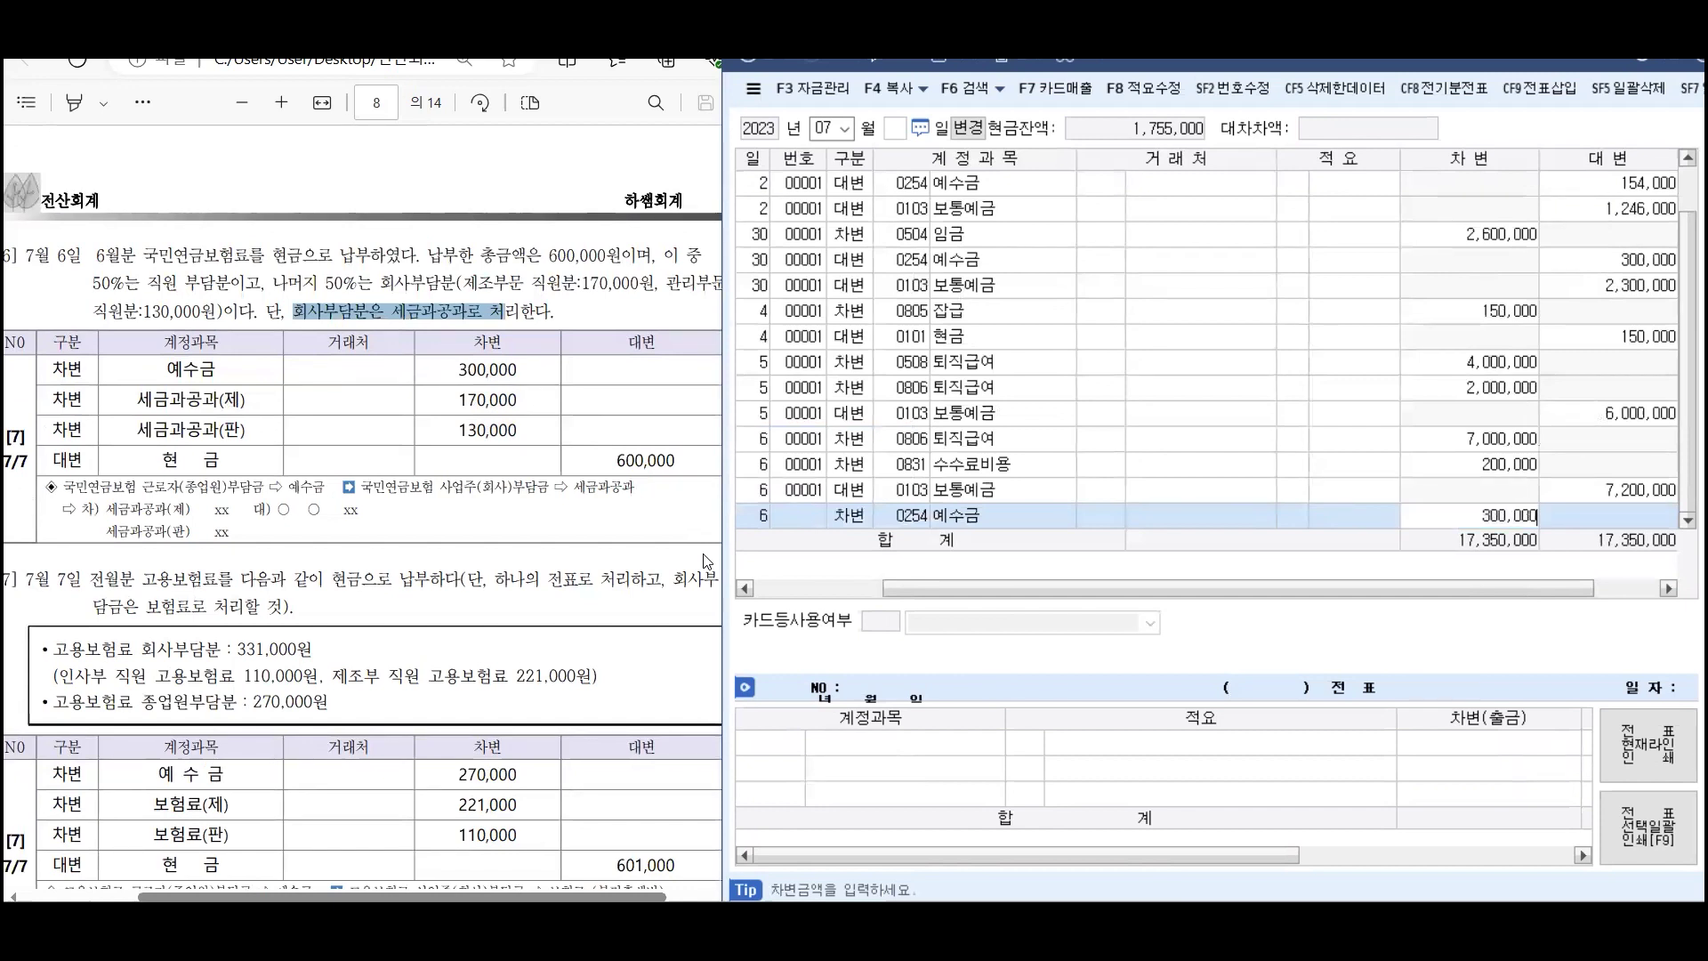
{"action": "key", "text": "Return"}
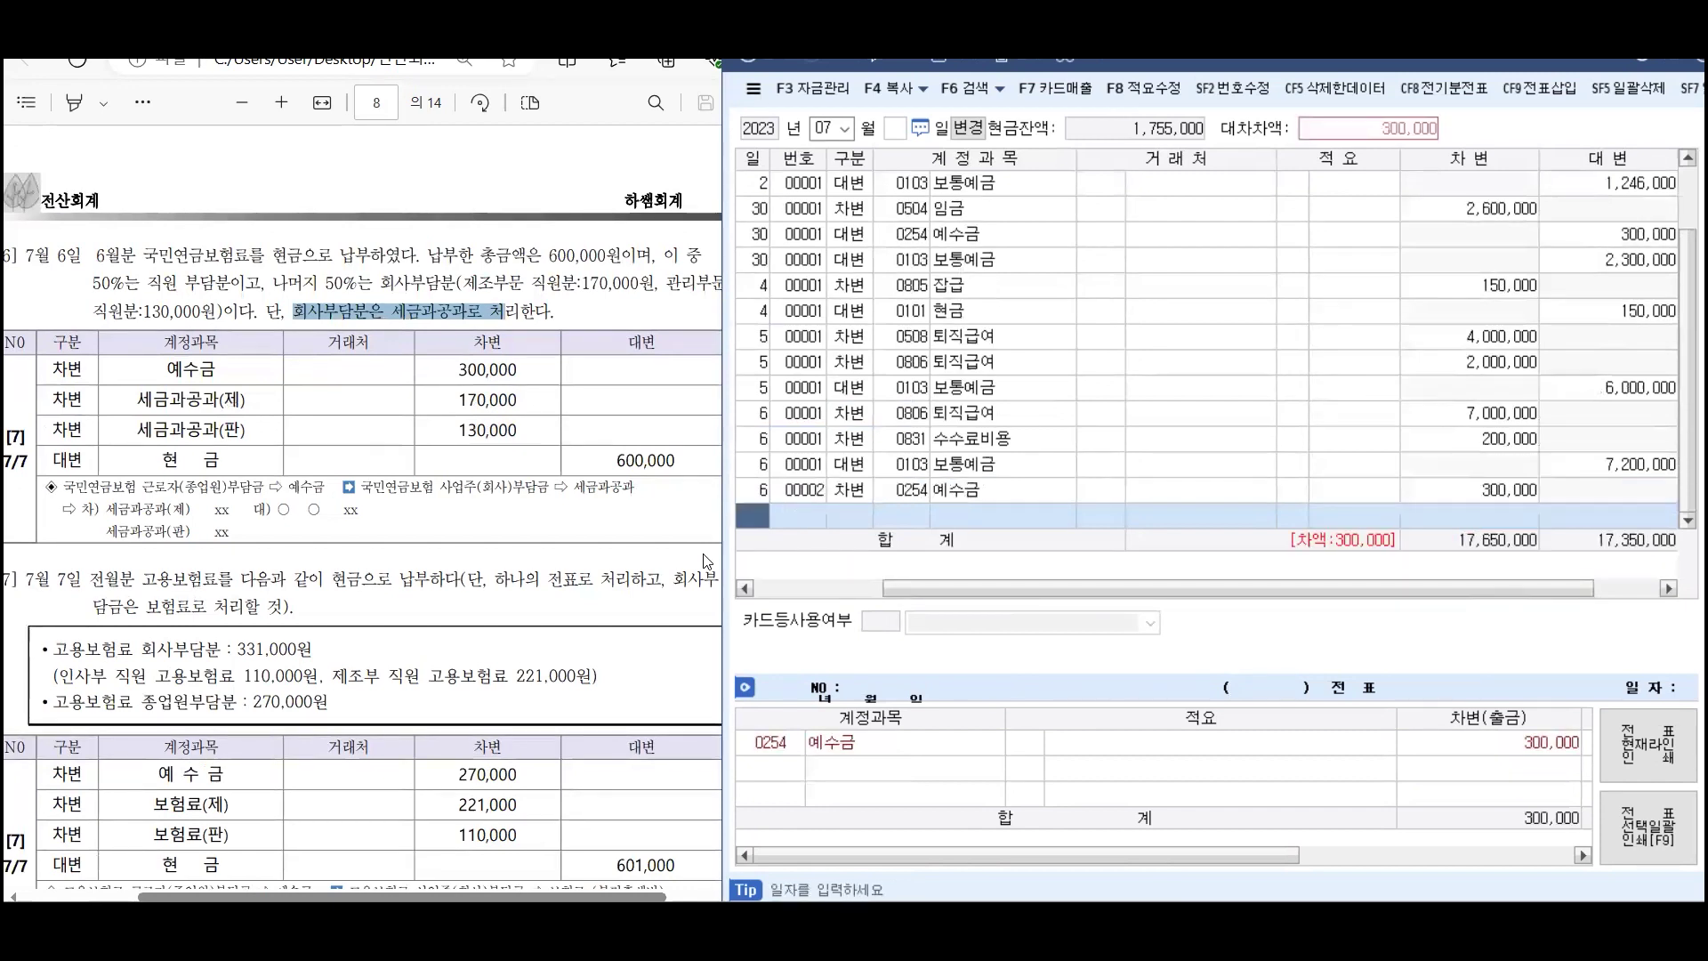
Add a 차변 line dated day 6 for account 0517 세금과공과 (제조원가) with a debit amount of 170,000
{"action": "type", "text": "3"}
{"action": "key", "text": "Return"}
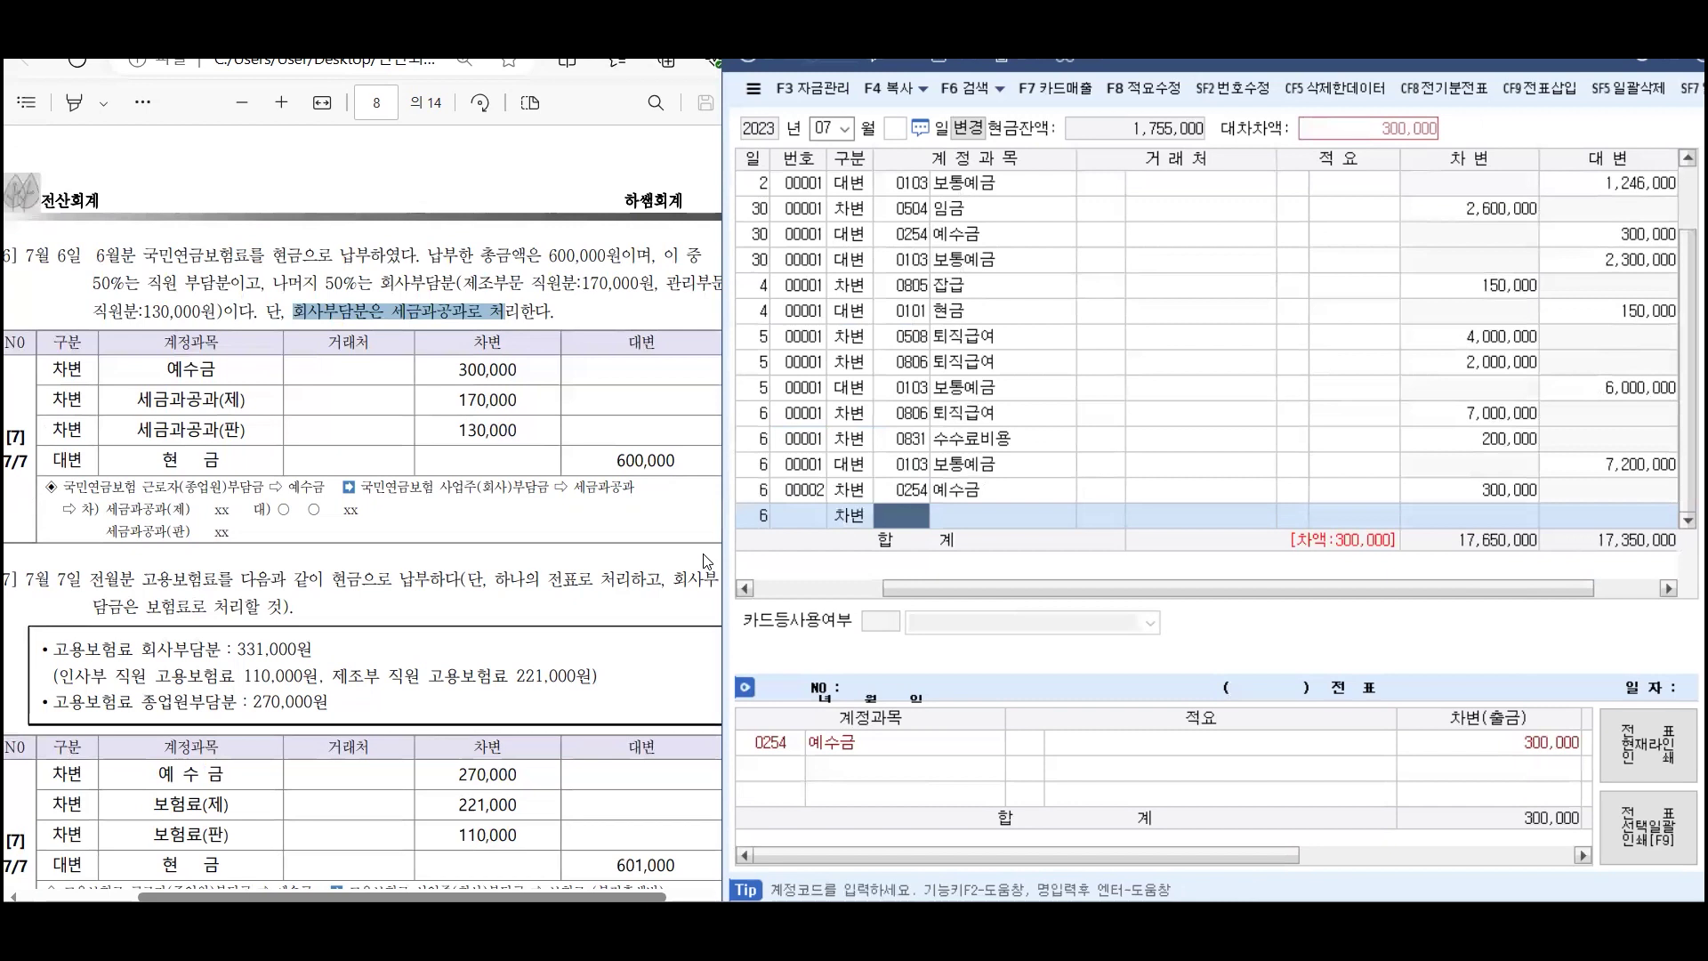
{"action": "type", "text": "세금"}
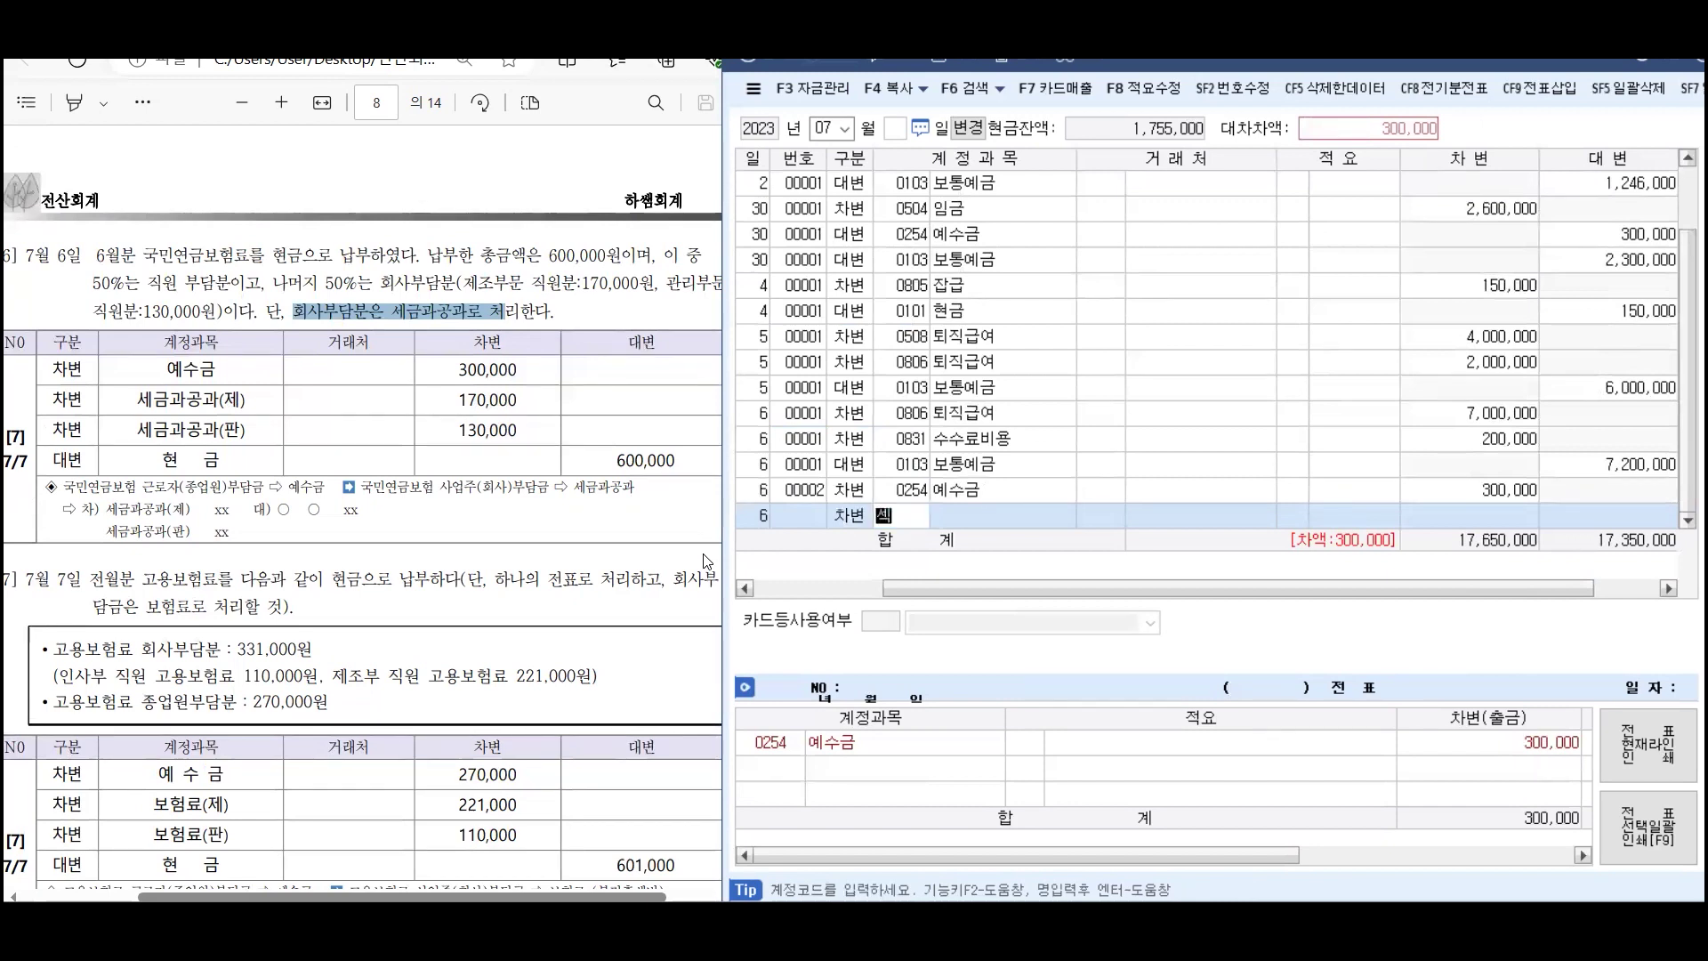
{"action": "key", "text": "Return"}
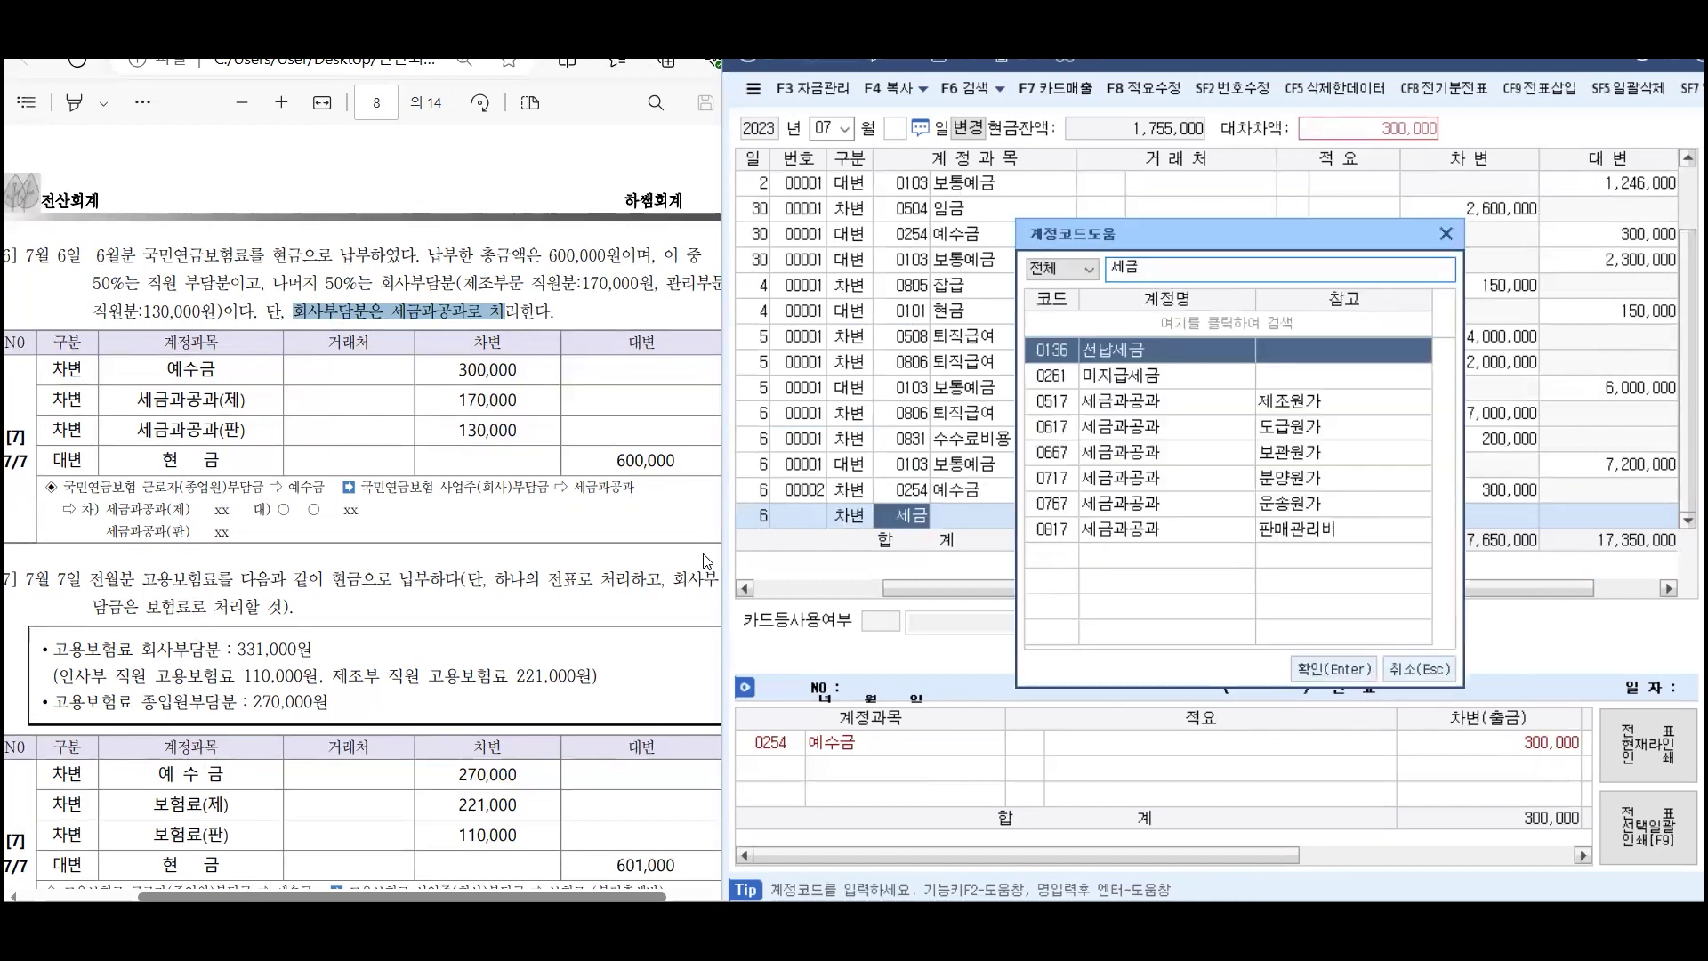
{"action": "key", "text": "Down"}
{"action": "key", "text": "Down"}
{"action": "key", "text": "Return"}
{"action": "key", "text": "Return"}
{"action": "key", "text": "Return"}
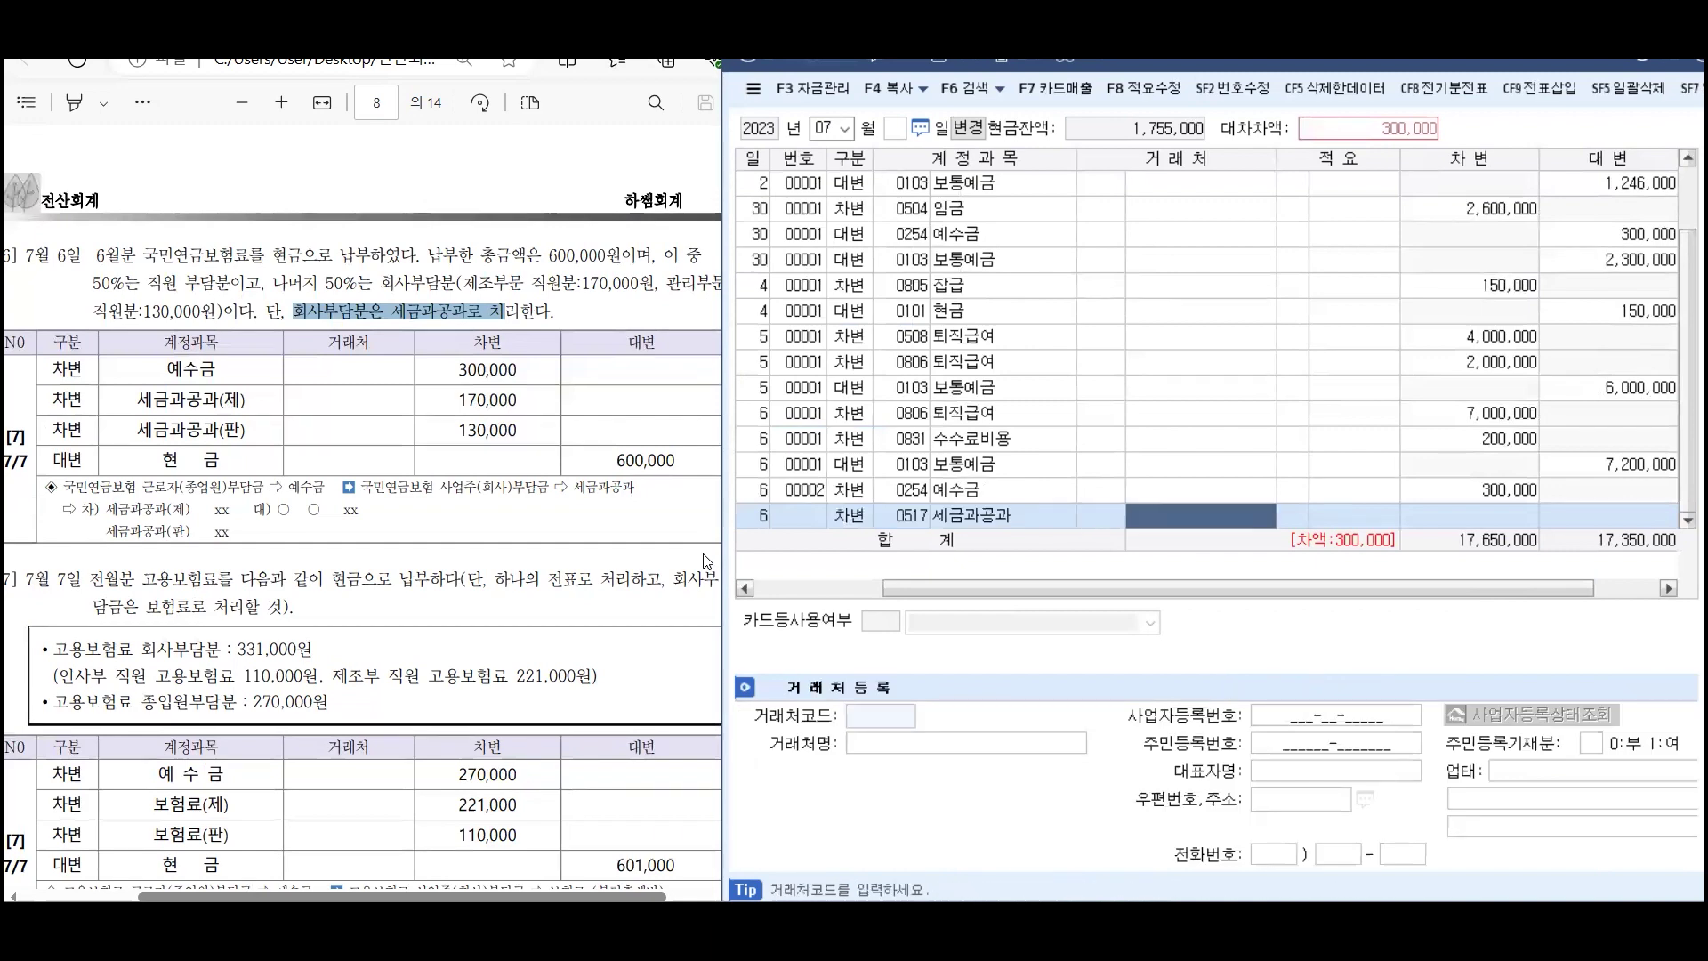
{"action": "type", "text": "1700000"}
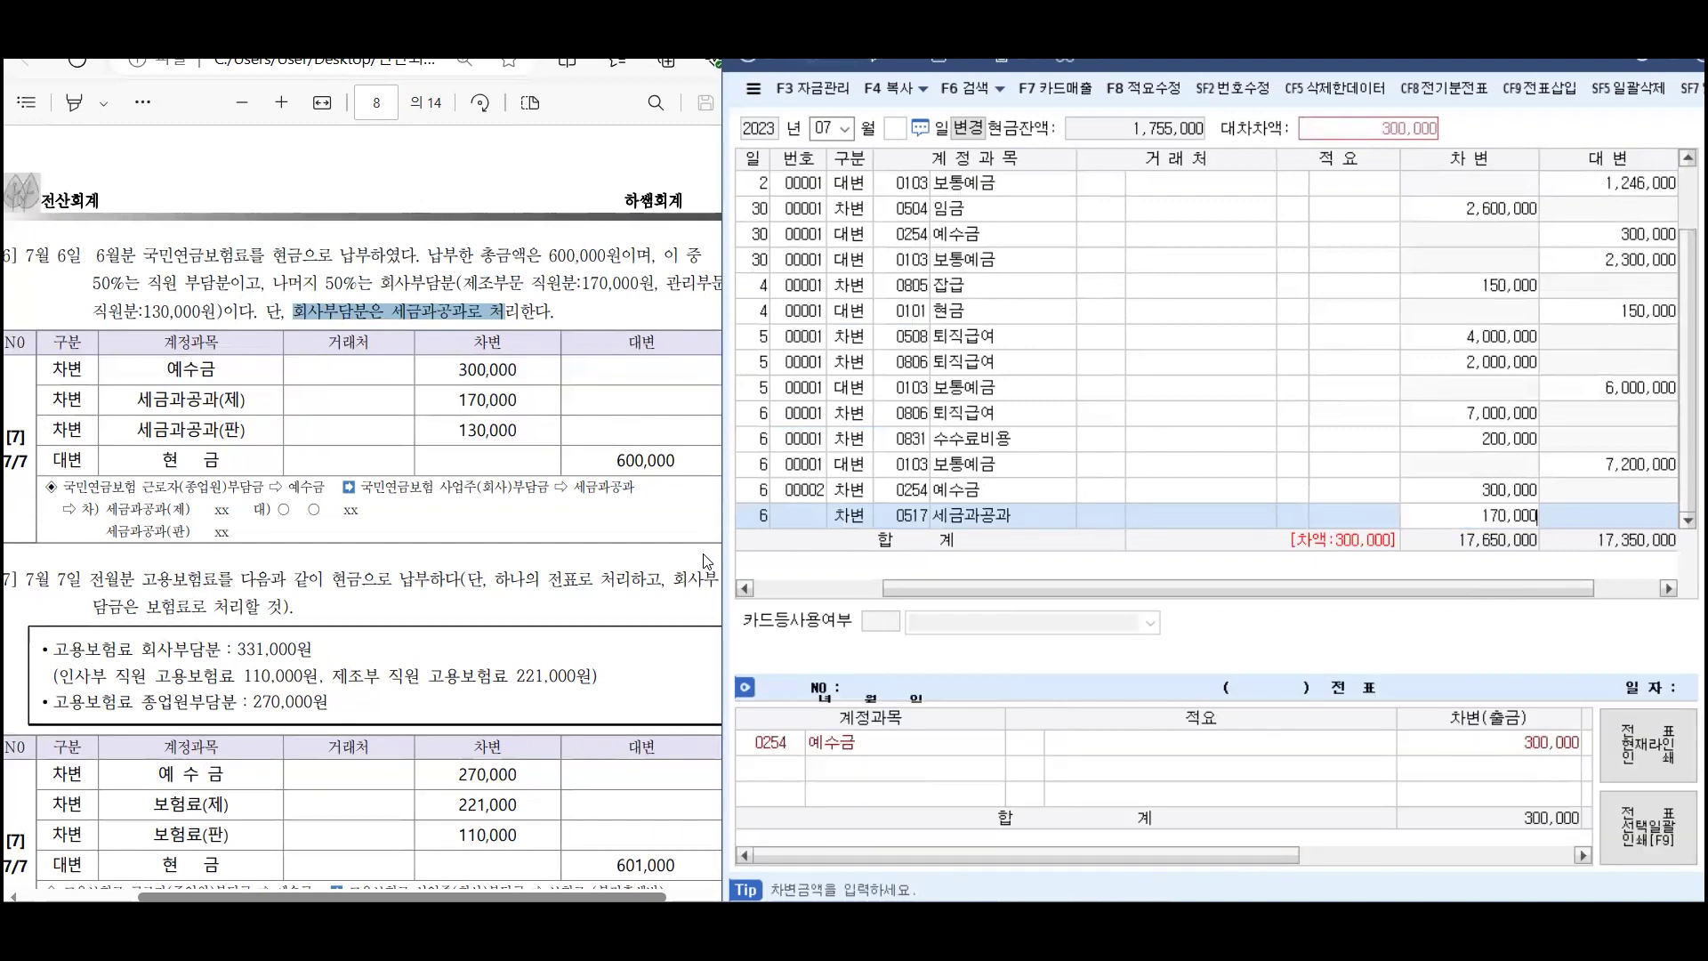
{"action": "key", "text": "Return"}
Add a 차변 line dated day 6 for account 0817 세금과공과 (판매관리비) with a debit amount of 130,000
{"action": "key", "text": "Return"}
{"action": "type", "text": "3"}
{"action": "key", "text": "Return"}
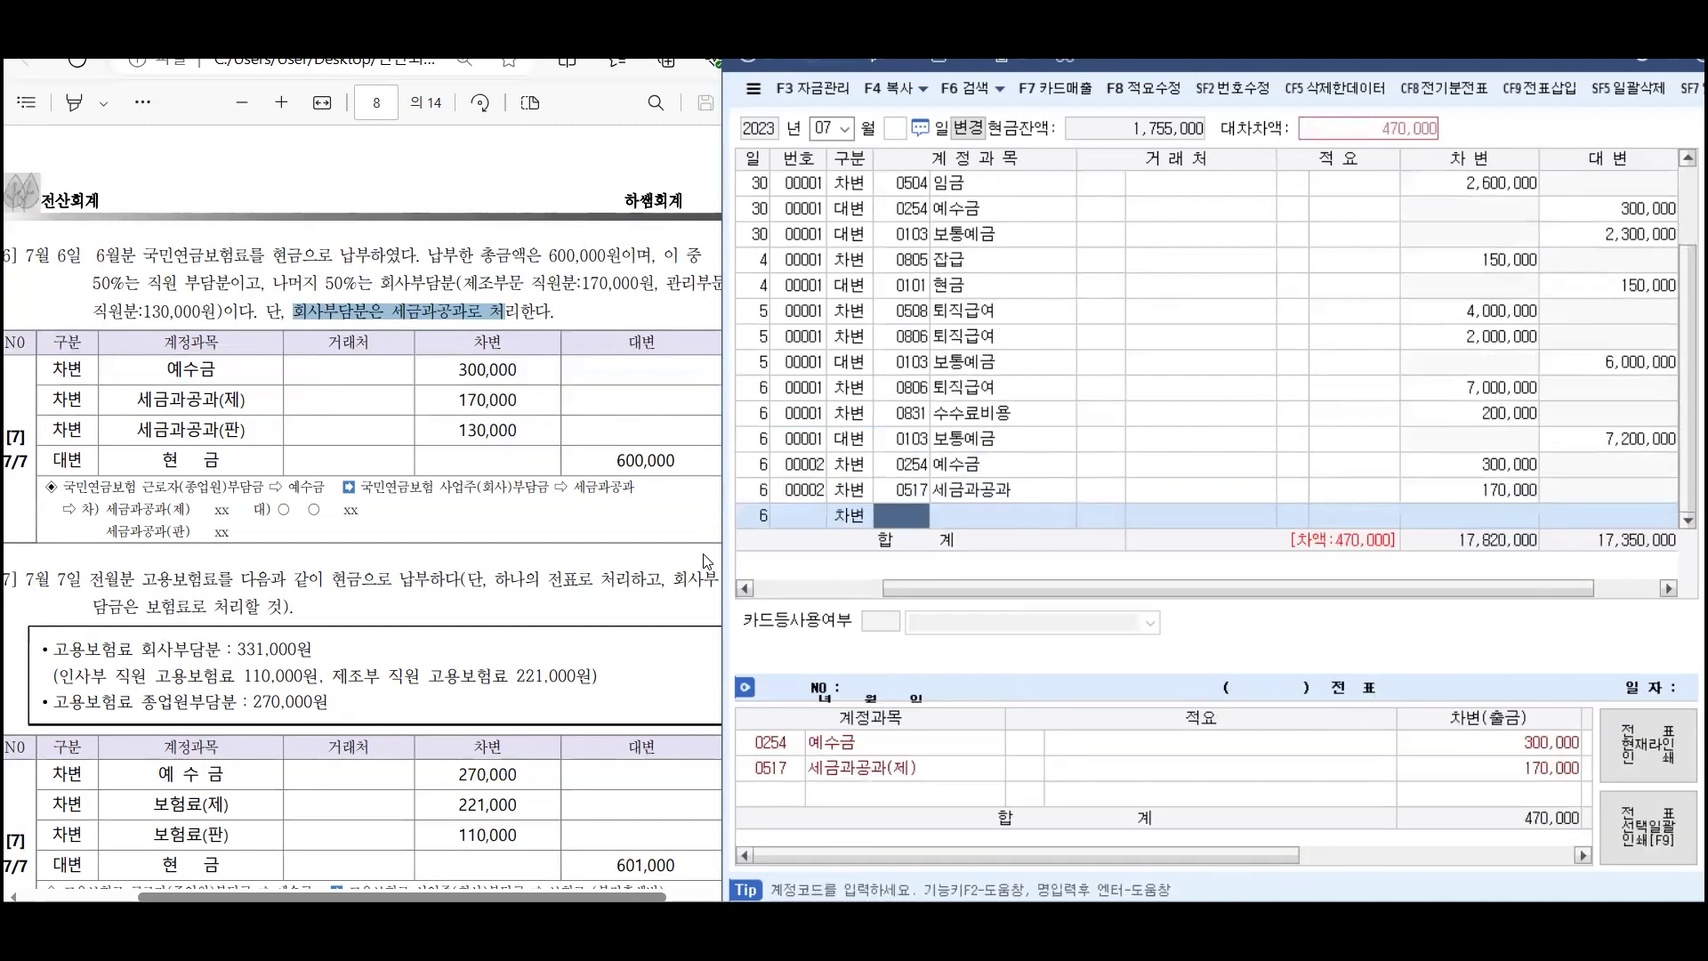
{"action": "type", "text": "세금"}
{"action": "key", "text": "Return"}
{"action": "key", "text": "Down"}
{"action": "key", "text": "Down"}
{"action": "key", "text": "Down"}
{"action": "key", "text": "Down"}
{"action": "key", "text": "Down"}
{"action": "key", "text": "Down"}
{"action": "key", "text": "Down"}
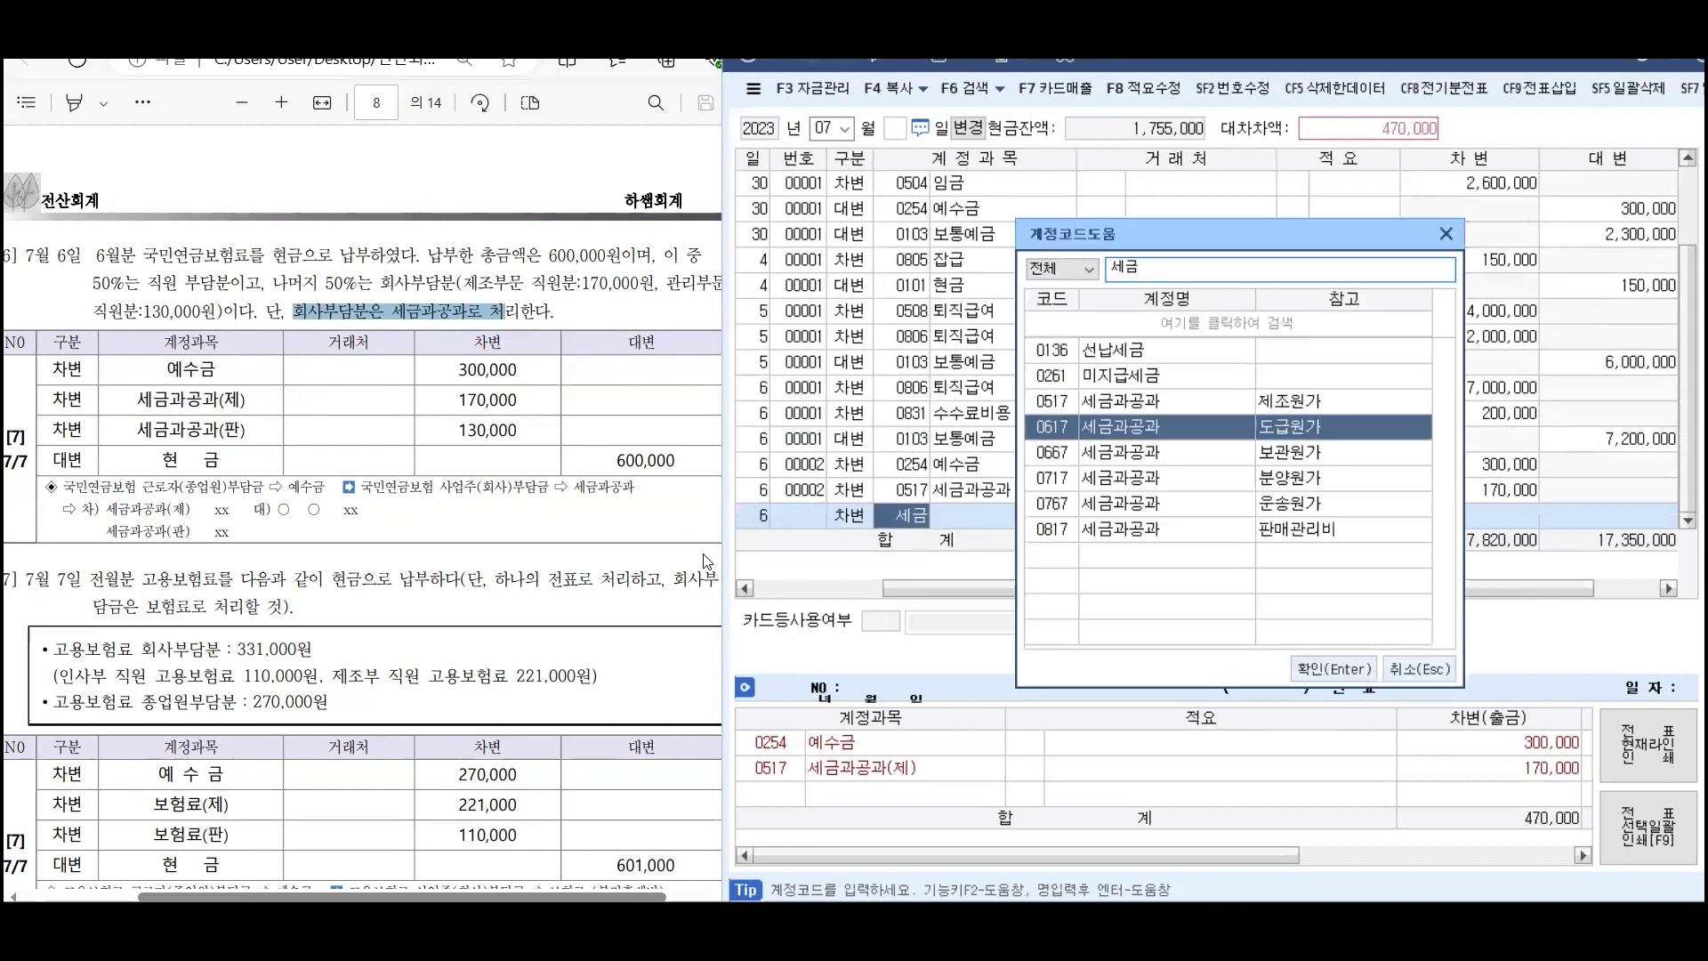
{"action": "key", "text": "Return"}
{"action": "key", "text": "Return"}
{"action": "key", "text": "Return"}
{"action": "type", "text": "130000"}
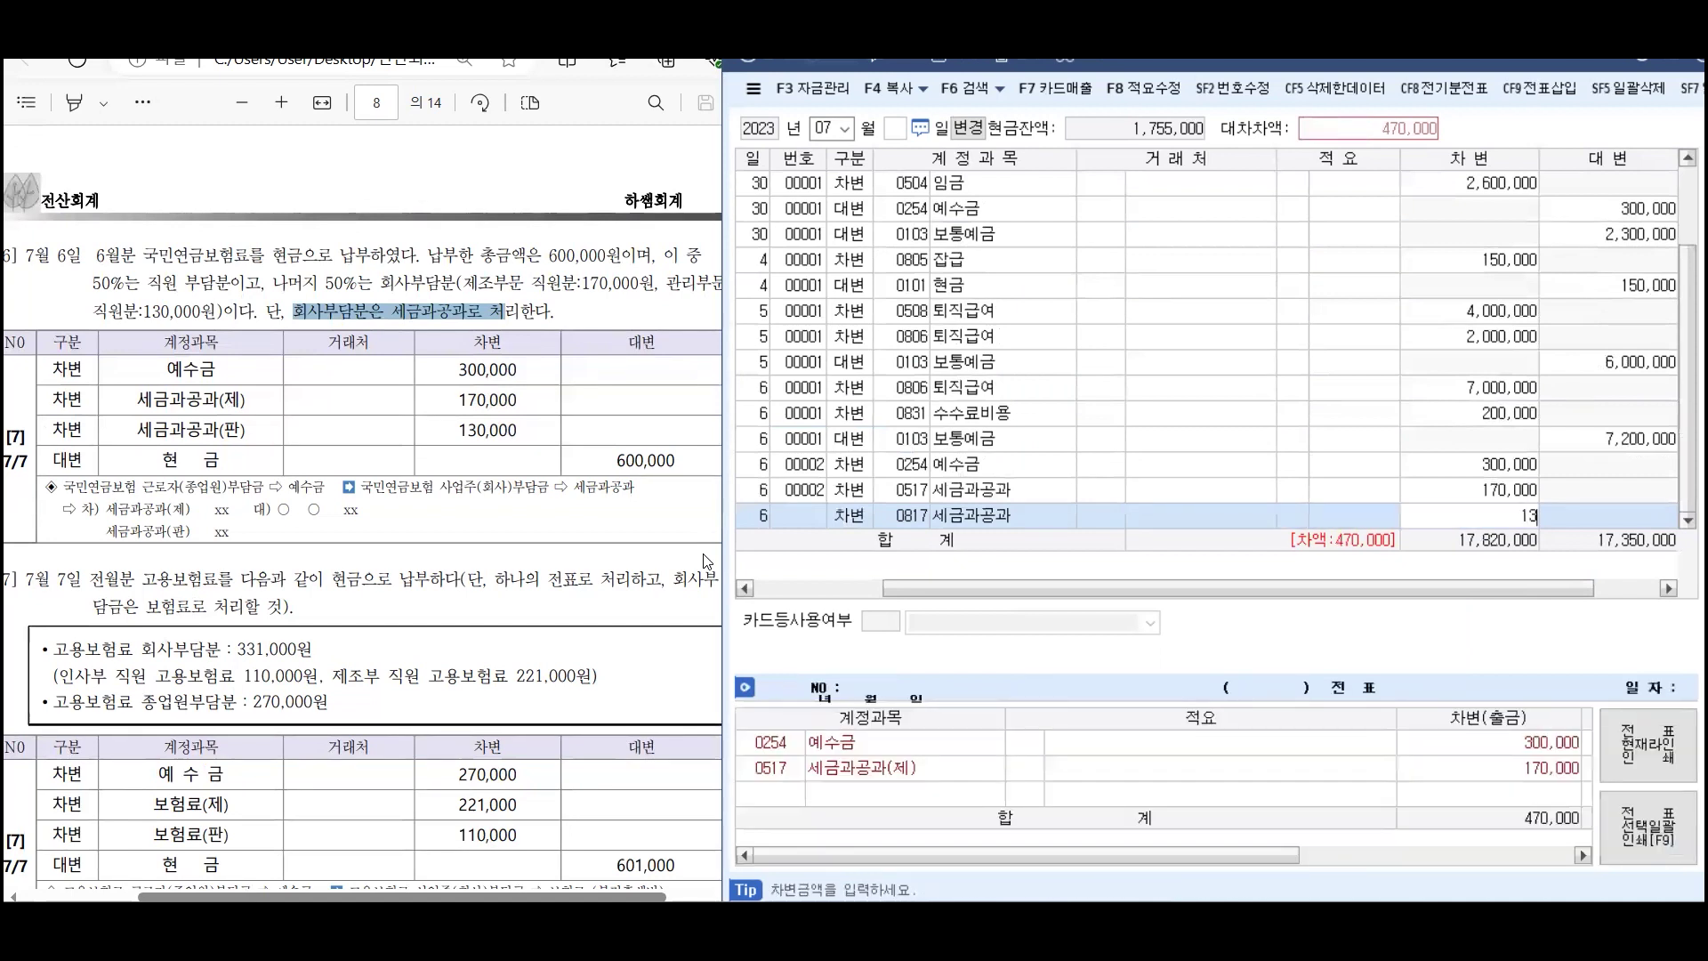
{"action": "key", "text": "Return"}
Add a 대변 line dated day 6 for account 0101 현금 with a credit amount of 600,000
{"action": "type", "text": "6"}
{"action": "key", "text": "Return"}
{"action": "type", "text": "4"}
{"action": "key", "text": "Return"}
{"action": "type", "text": "101"}
{"action": "key", "text": "Return"}
{"action": "key", "text": "Return"}
{"action": "key", "text": "Return"}
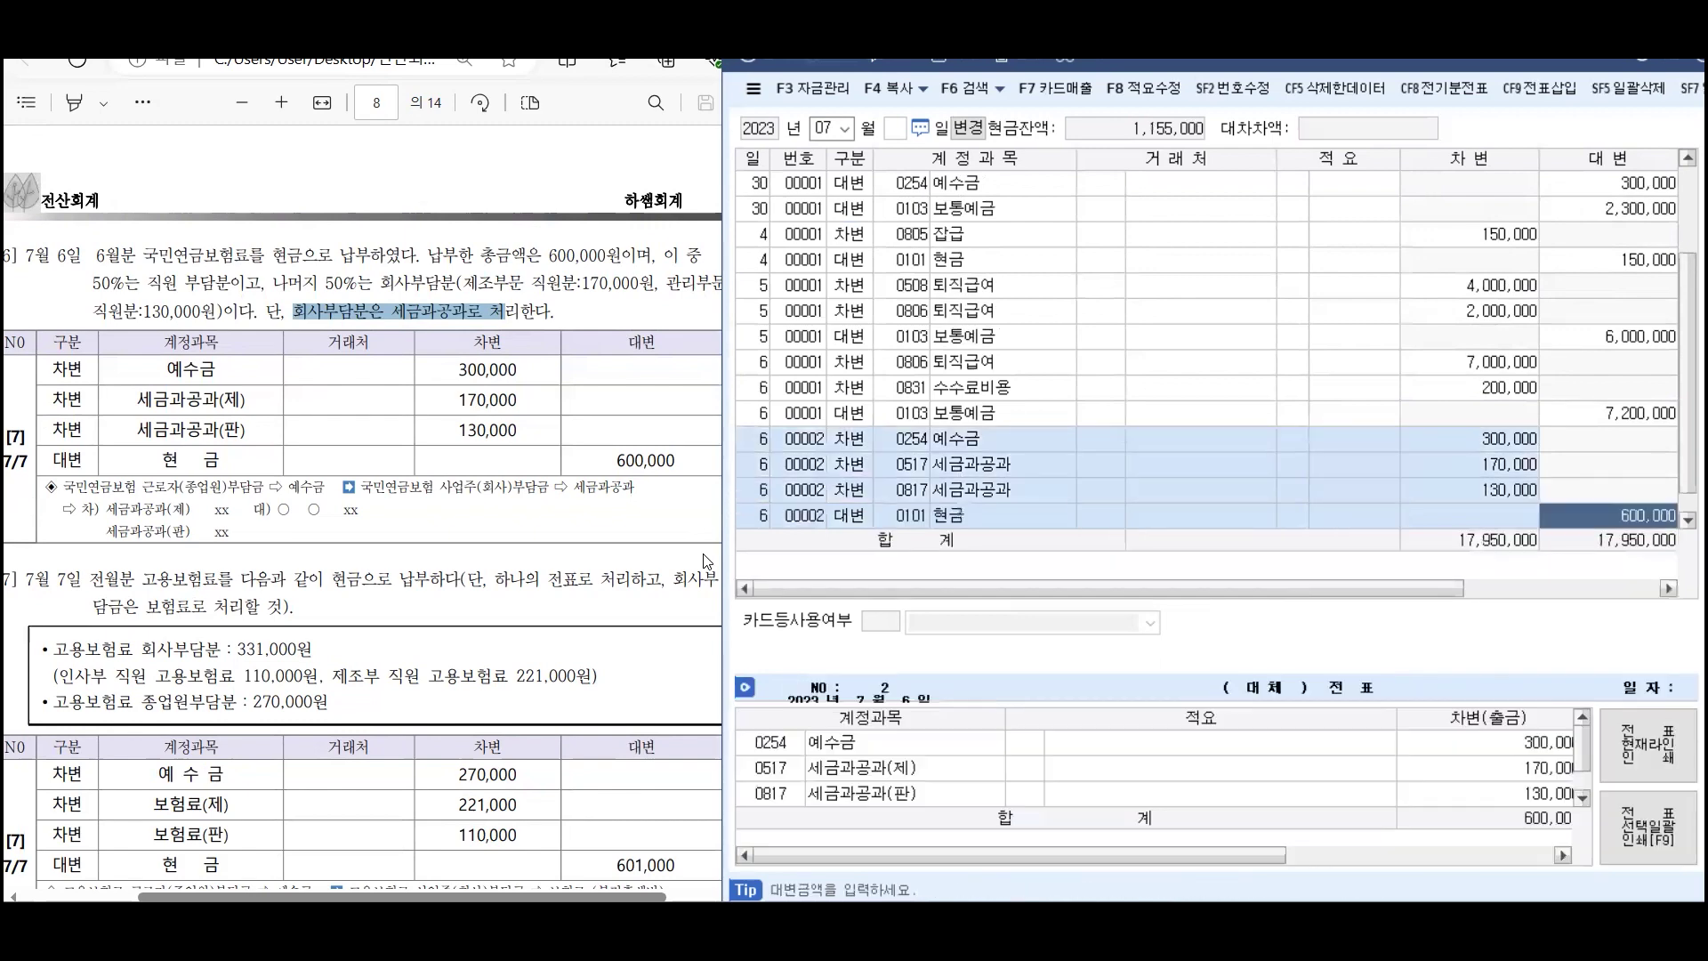
{"action": "key", "text": "Return"}
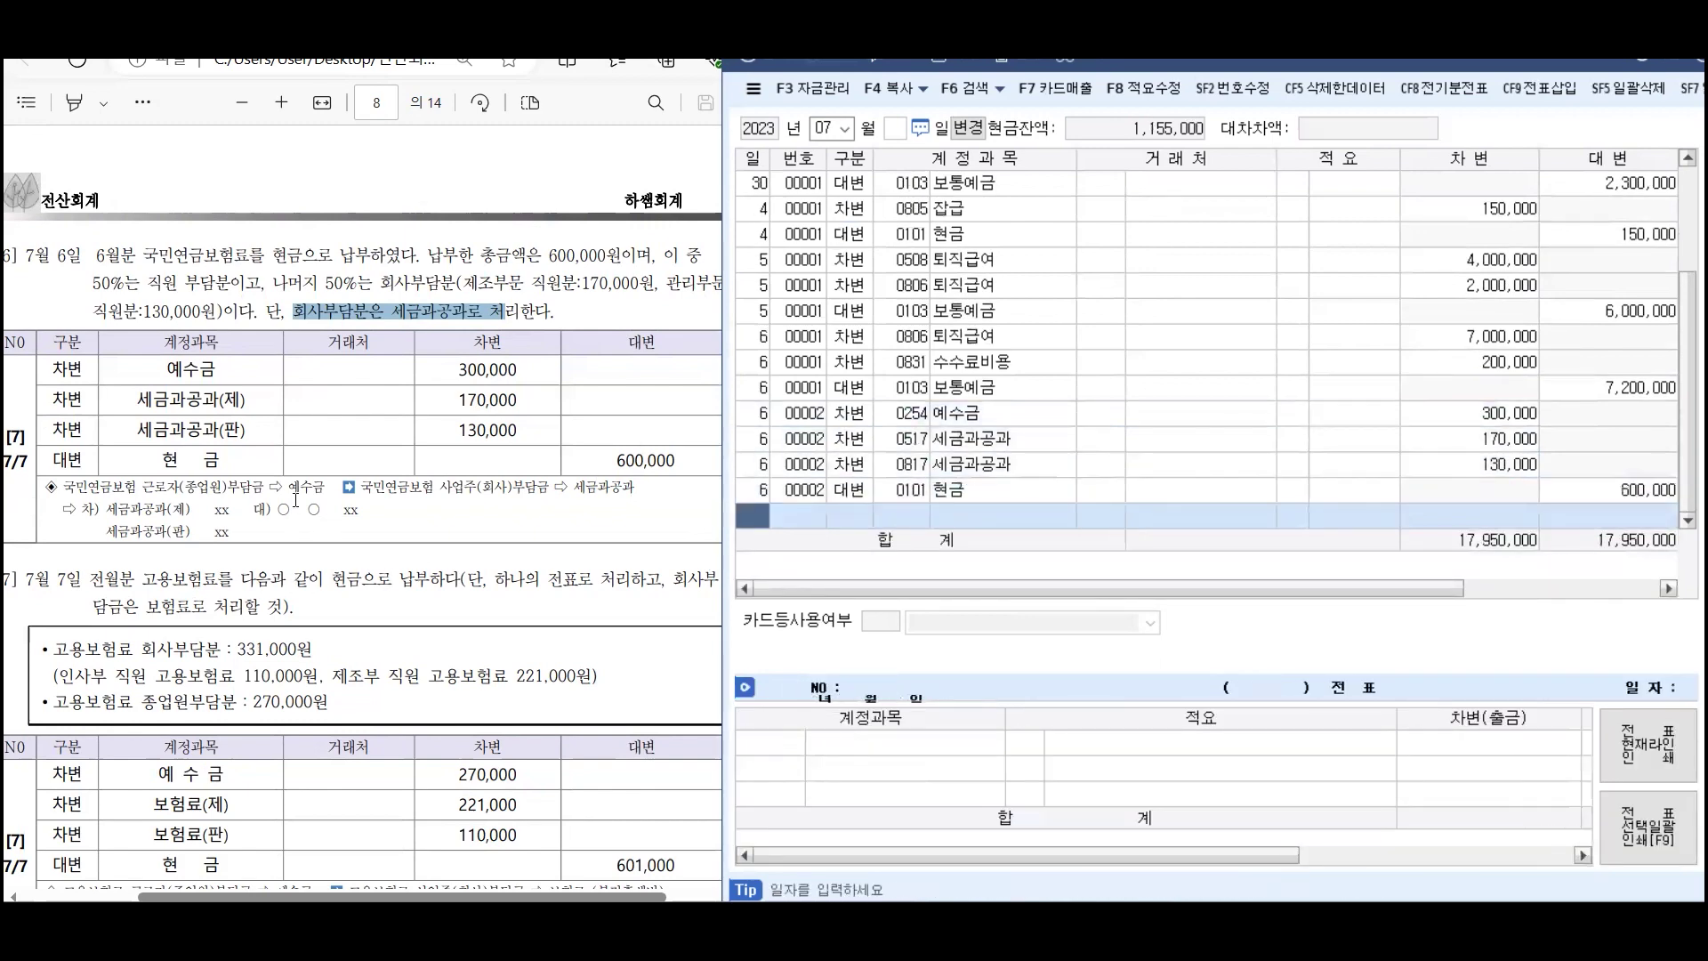
Add a 차변 line dated day 7 for account 0254 예수금 with a debit amount of 270,000
{"action": "scroll", "coordinate": [295, 499], "scroll_direction": "down", "scroll_amount": 3}
{"action": "scroll", "coordinate": [296, 499], "scroll_direction": "down", "scroll_amount": 1}
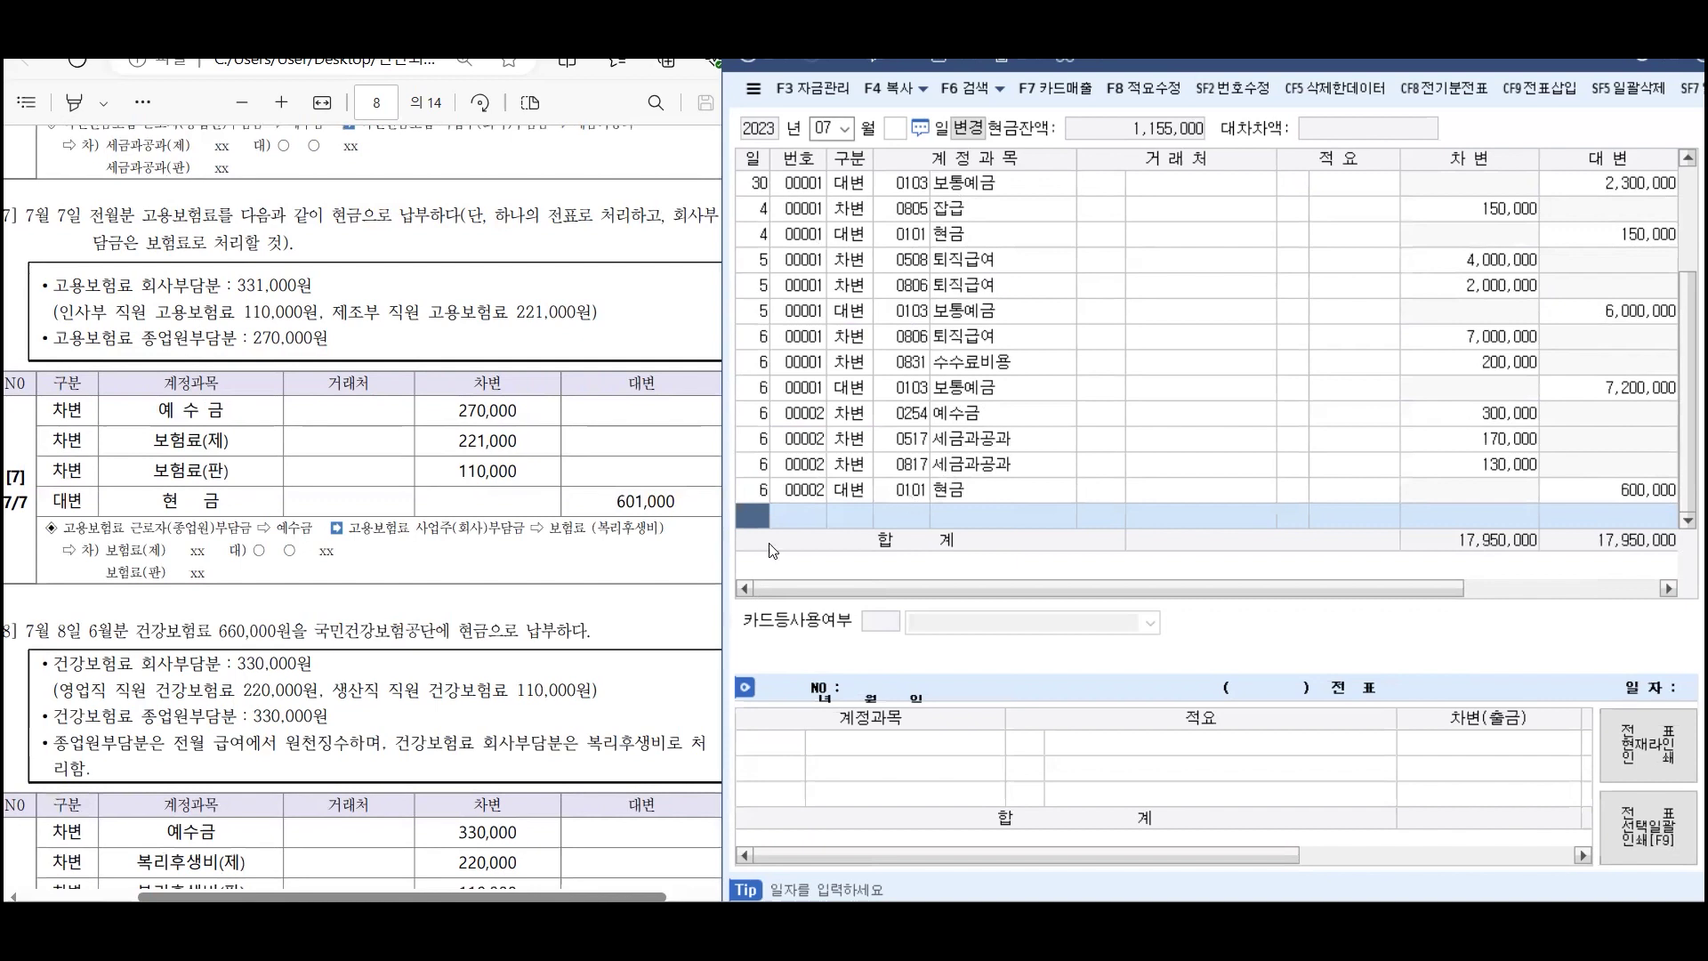
{"action": "type", "text": "7"}
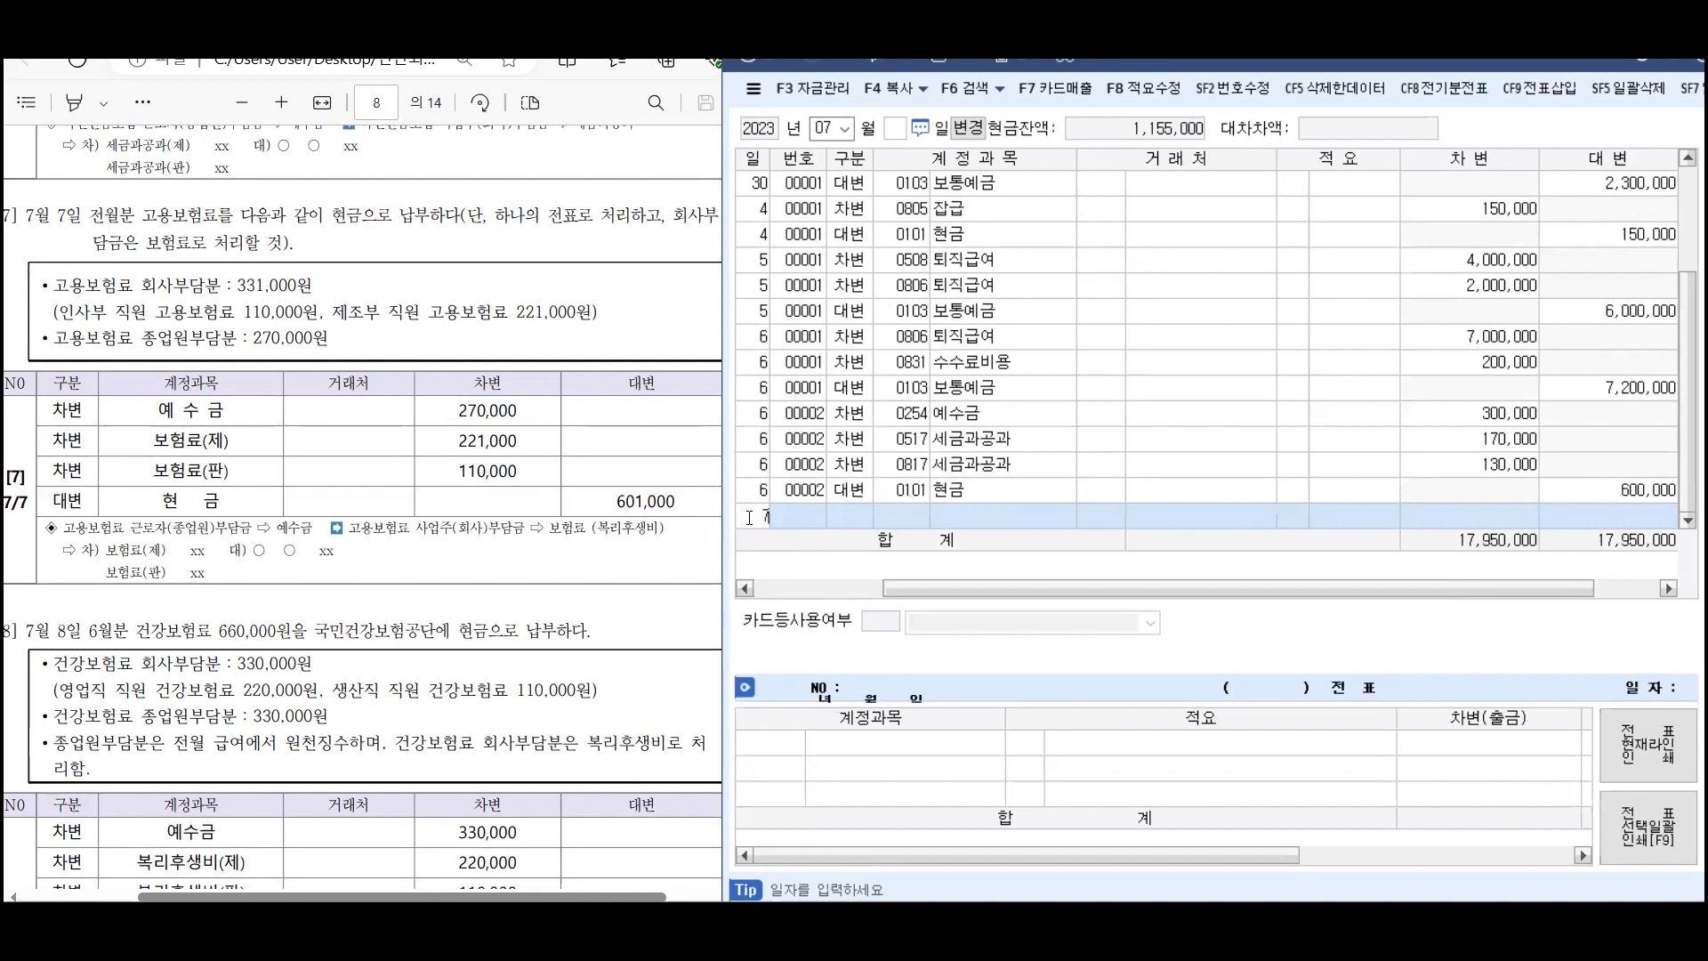
{"action": "key", "text": "Return"}
{"action": "type", "text": "3"}
{"action": "key", "text": "Return"}
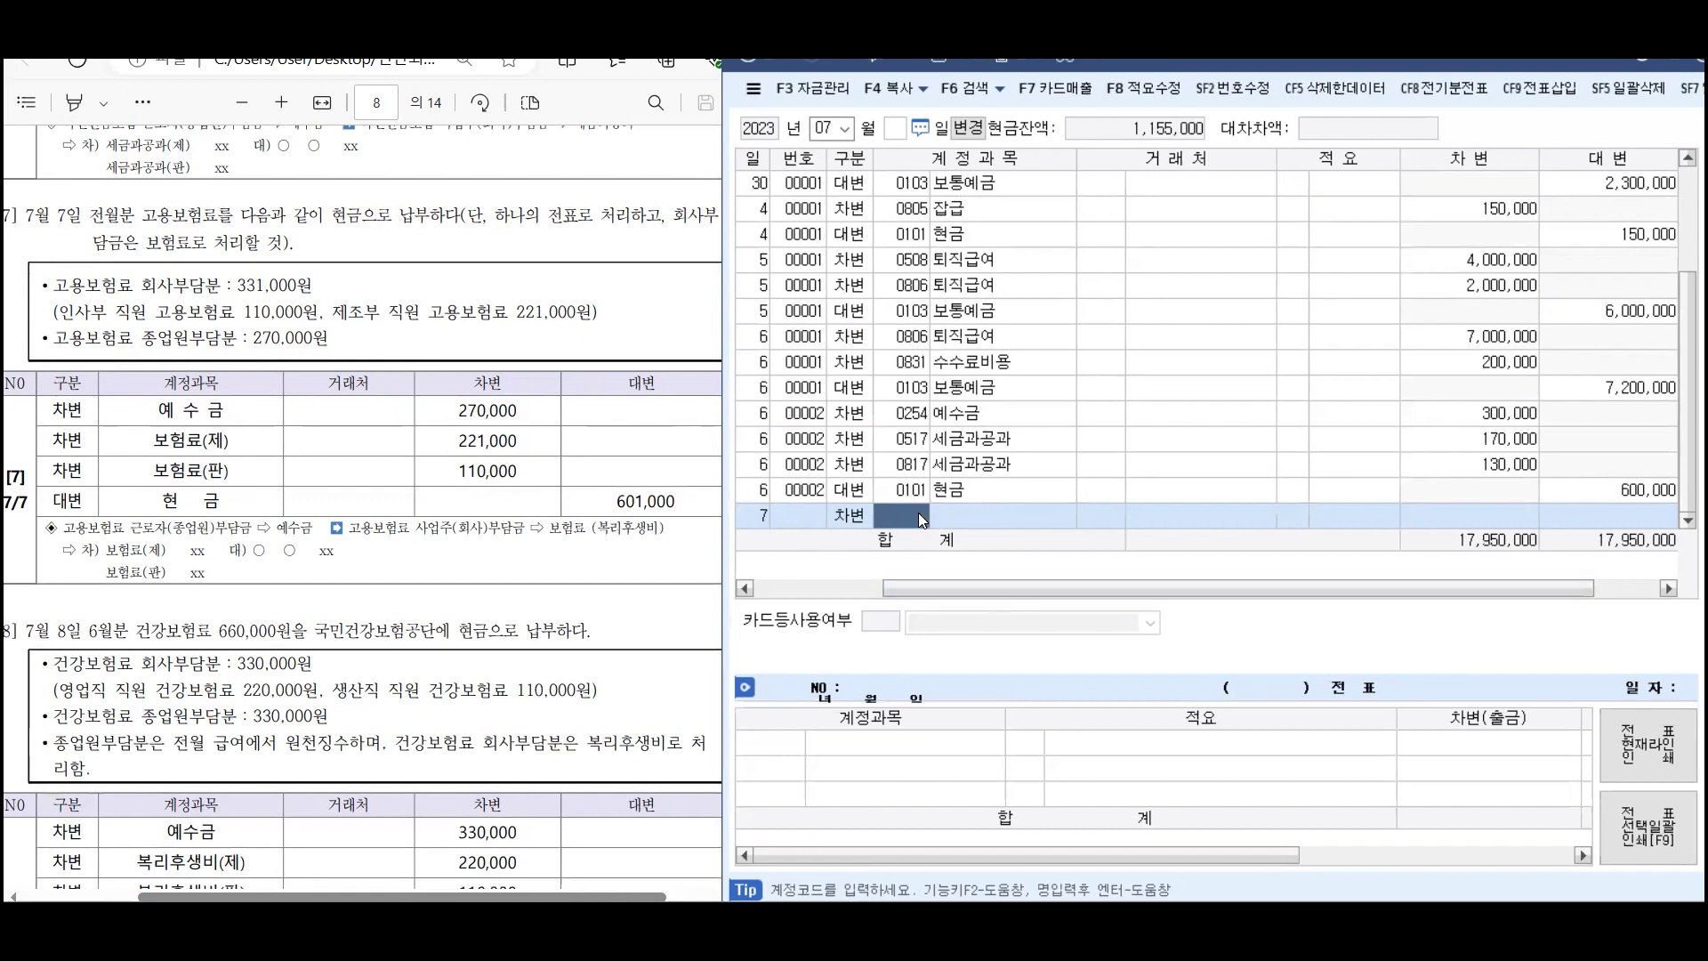
{"action": "type", "text": "ㅇ예수"}
{"action": "key", "text": "Return"}
{"action": "key", "text": "Return"}
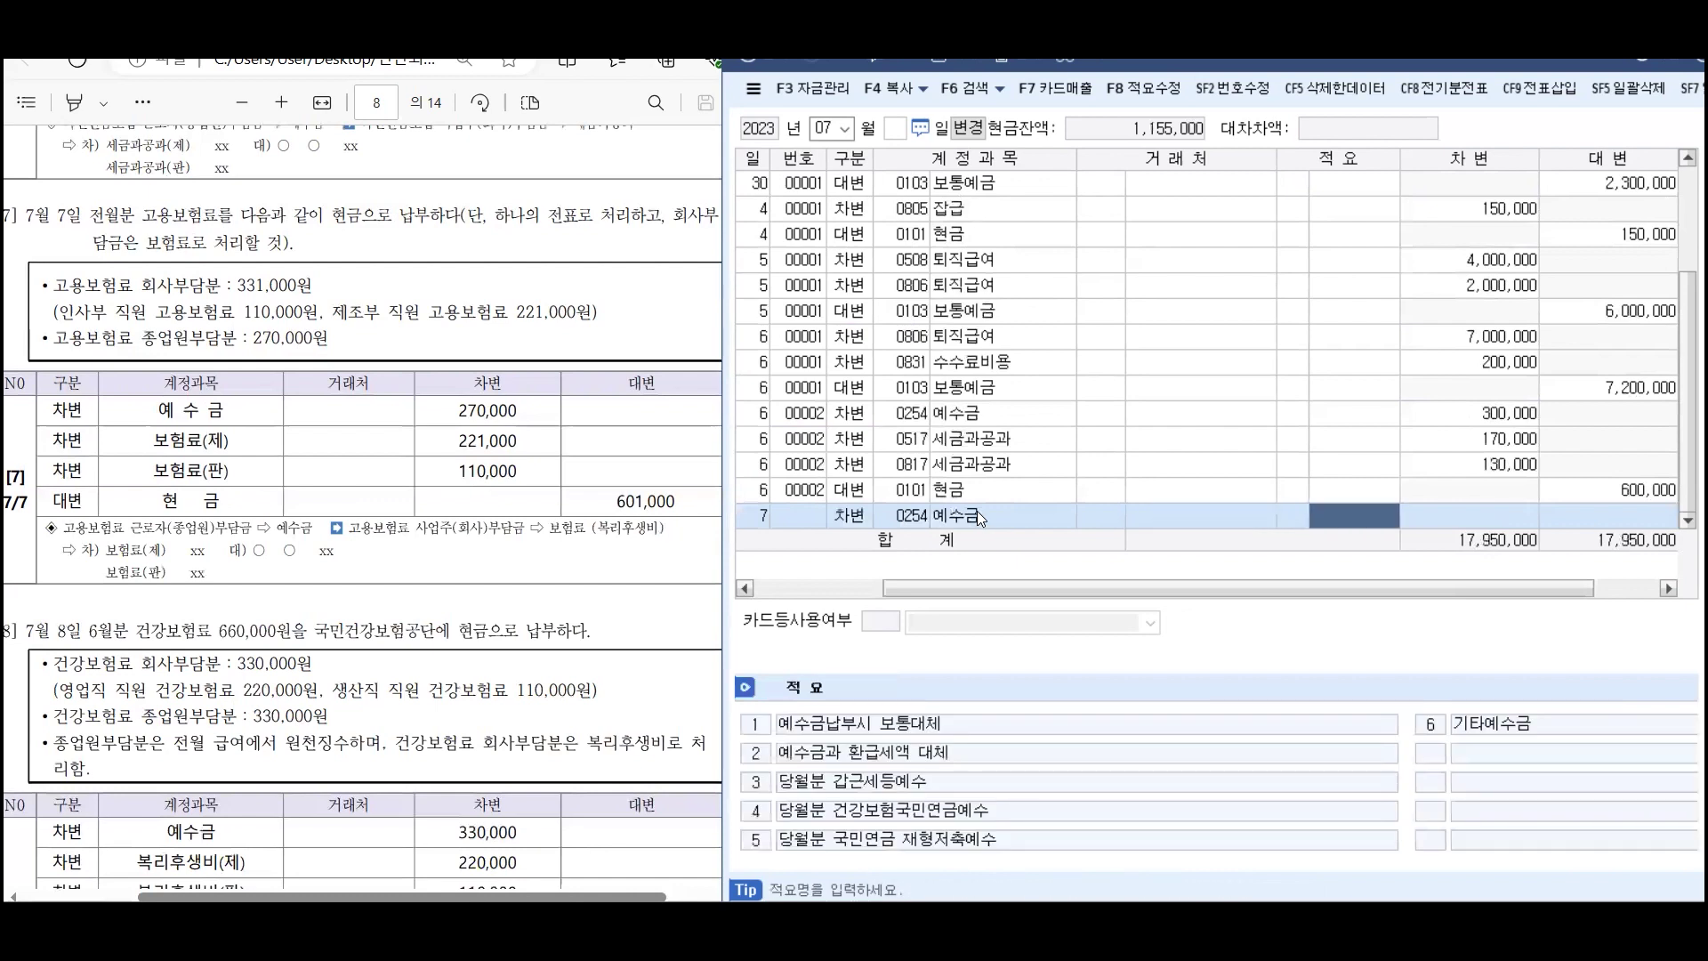
{"action": "key", "text": "Return"}
{"action": "type", "text": "270,000"}
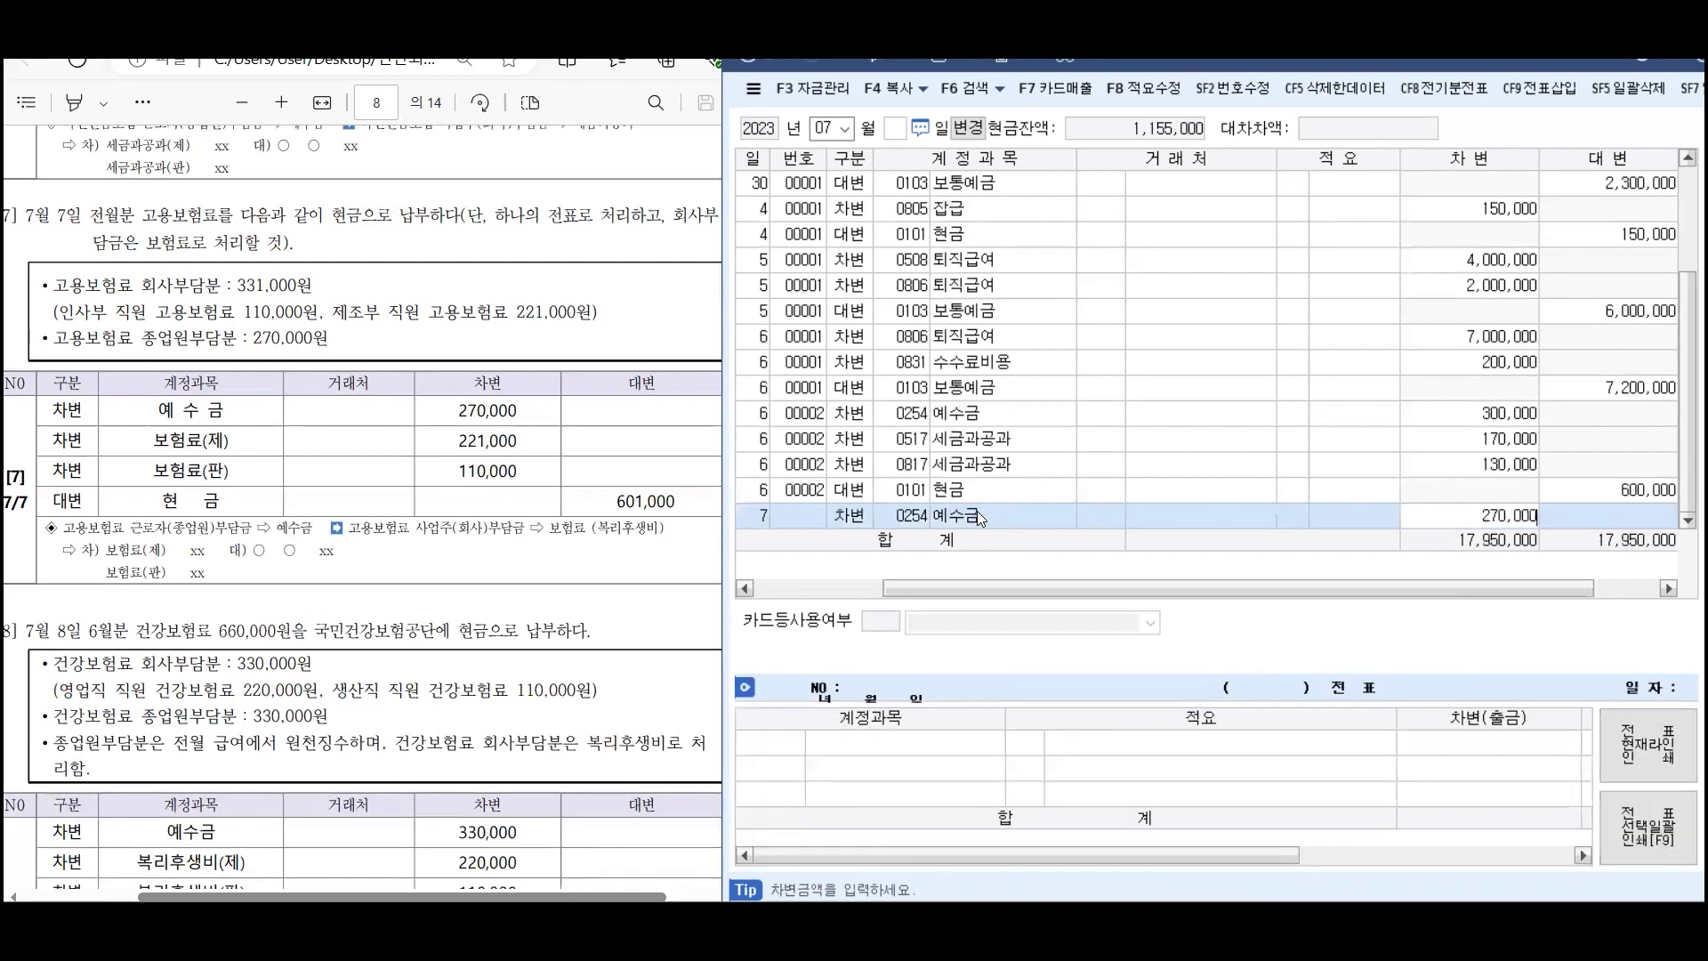
{"action": "key", "text": "Return"}
Add a 차변 line dated day 7 for account 0821 보험료 (판매관리비) with a debit amount of 110,000
{"action": "type", "text": "3"}
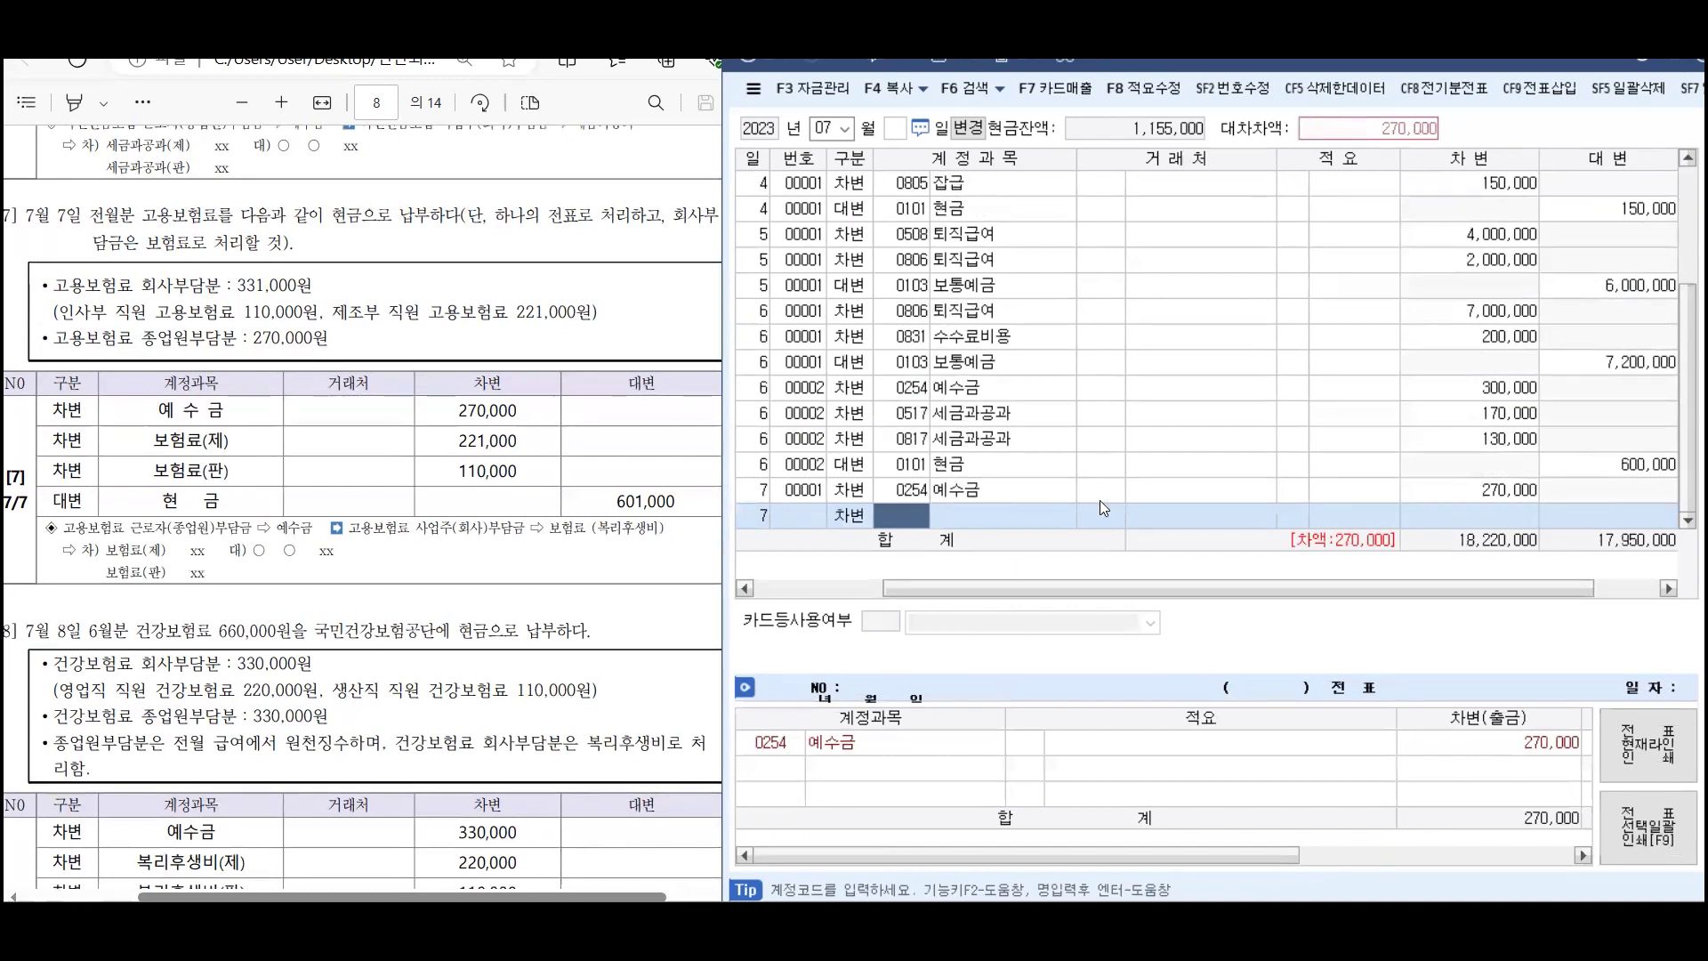
{"action": "type", "text": "보험"}
{"action": "key", "text": "Return"}
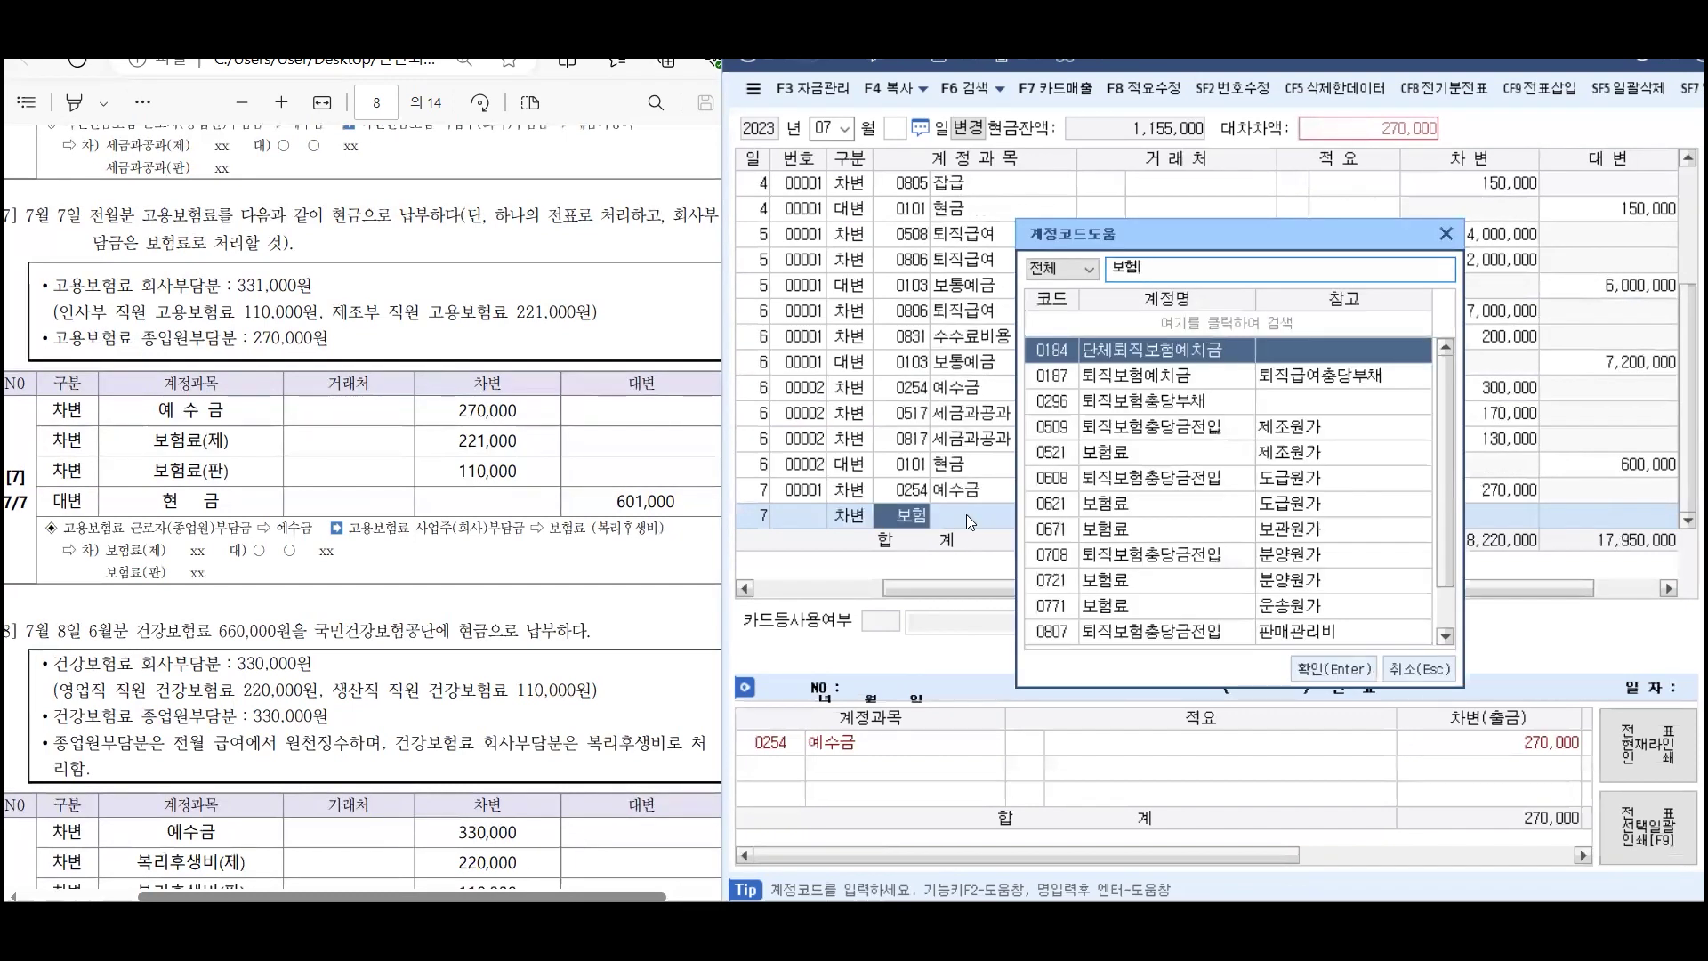
{"action": "key", "text": "Down"}
{"action": "key", "text": "Down"}
{"action": "key", "text": "Down"}
{"action": "key", "text": "Down"}
{"action": "key", "text": "Down"}
{"action": "key", "text": "Down"}
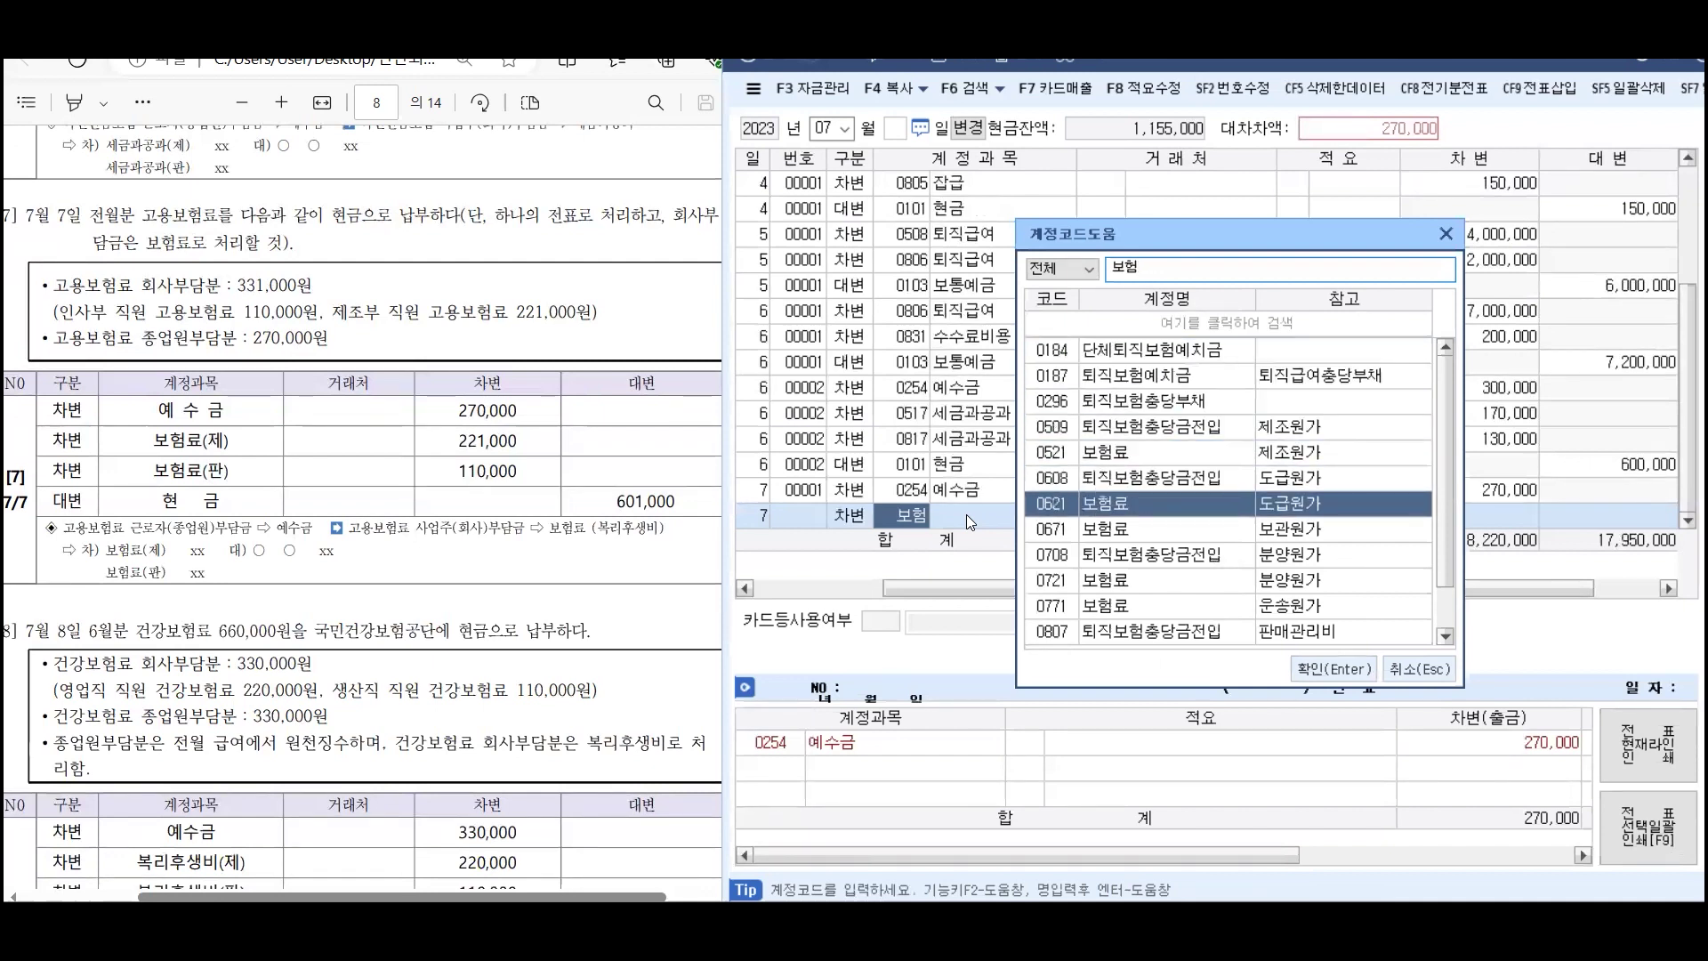
{"action": "key", "text": "Down"}
{"action": "key", "text": "Down"}
{"action": "key", "text": "Down"}
{"action": "key", "text": "Down"}
{"action": "key", "text": "Down"}
{"action": "key", "text": "Down"}
{"action": "key", "text": "Down"}
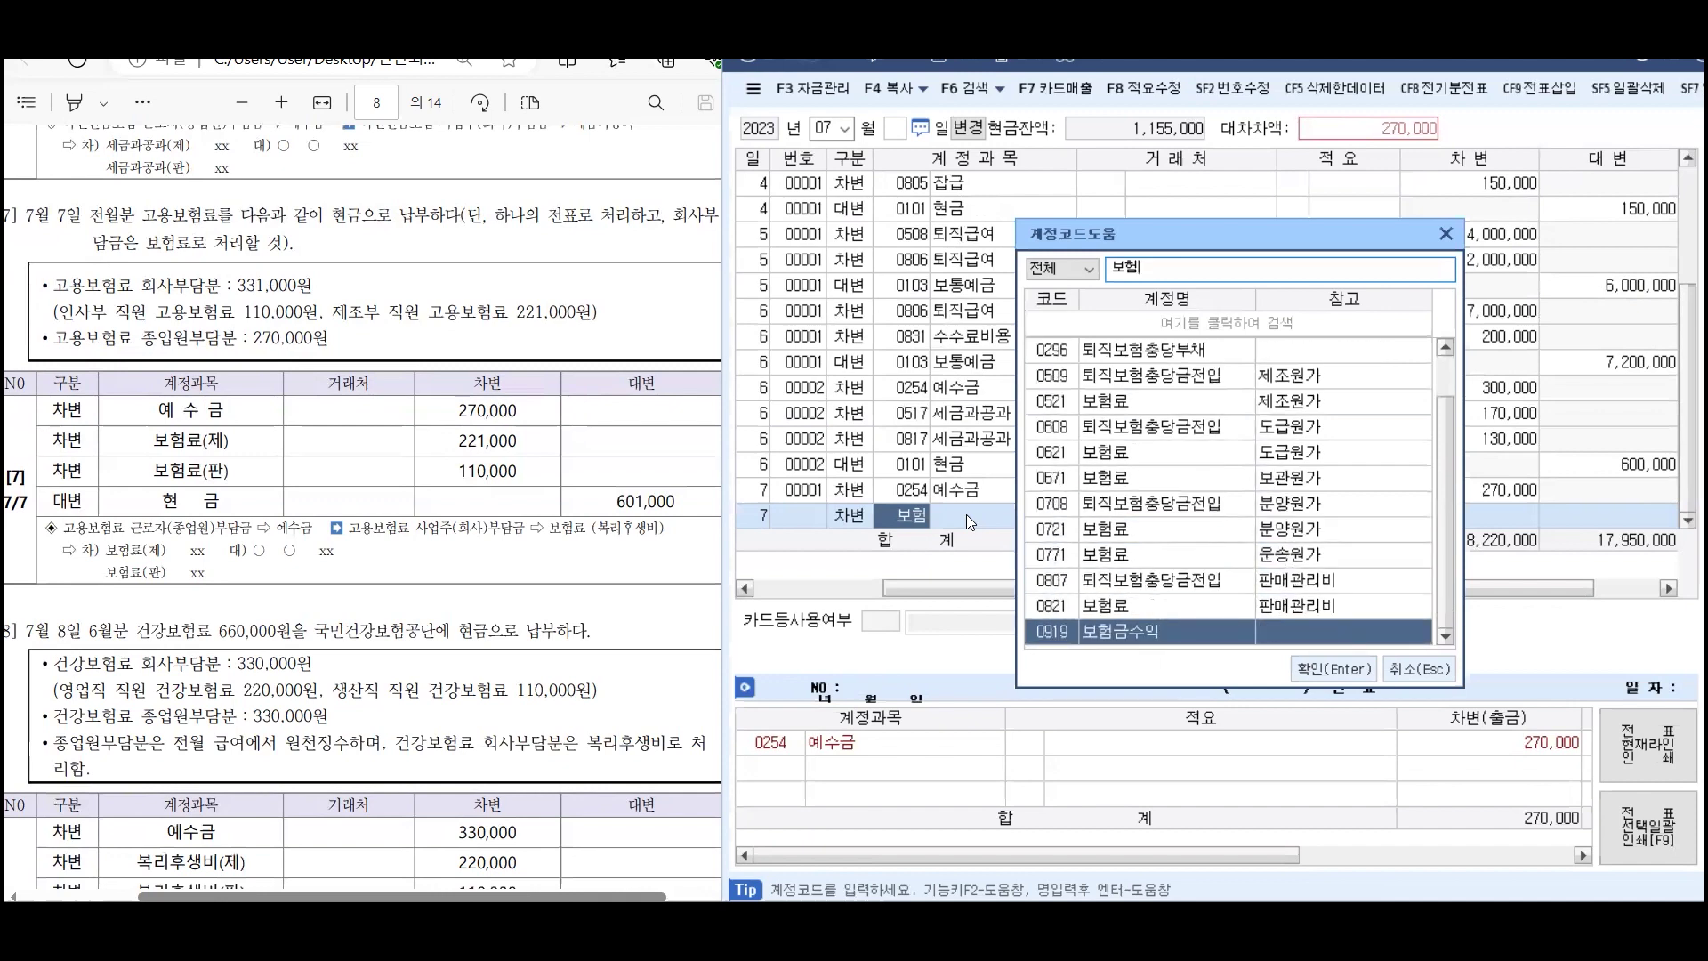
{"action": "key", "text": "Up"}
{"action": "key", "text": "Return"}
{"action": "key", "text": "Return"}
{"action": "key", "text": "Return"}
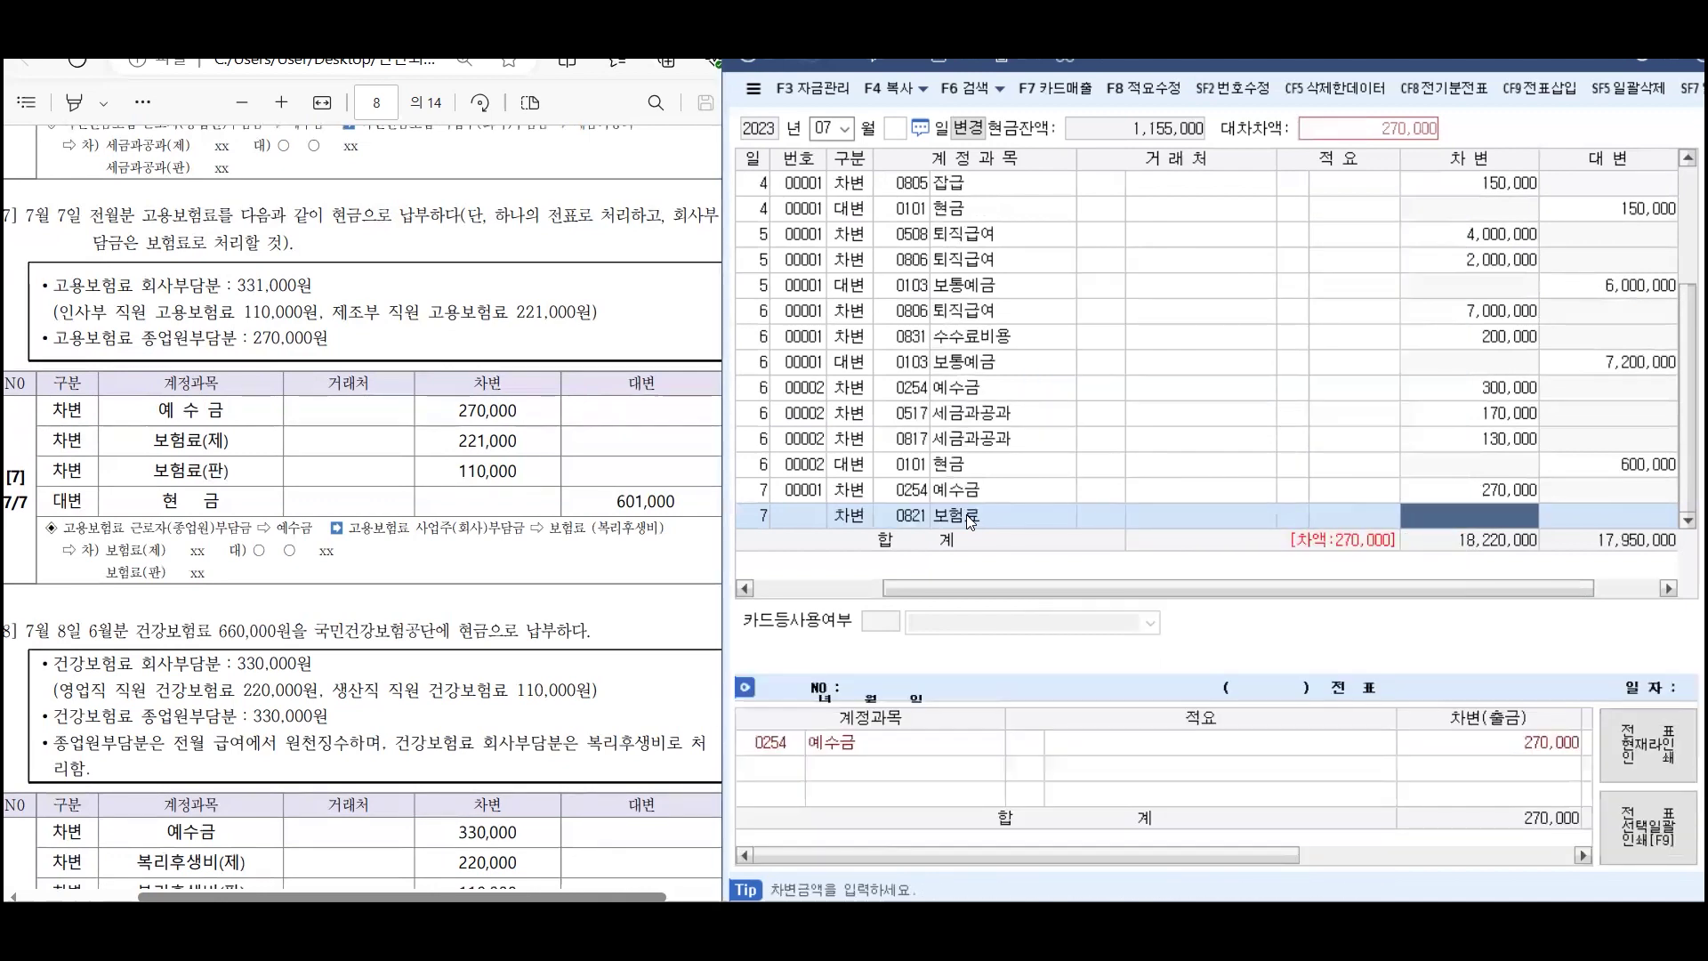
{"action": "type", "text": "110+"}
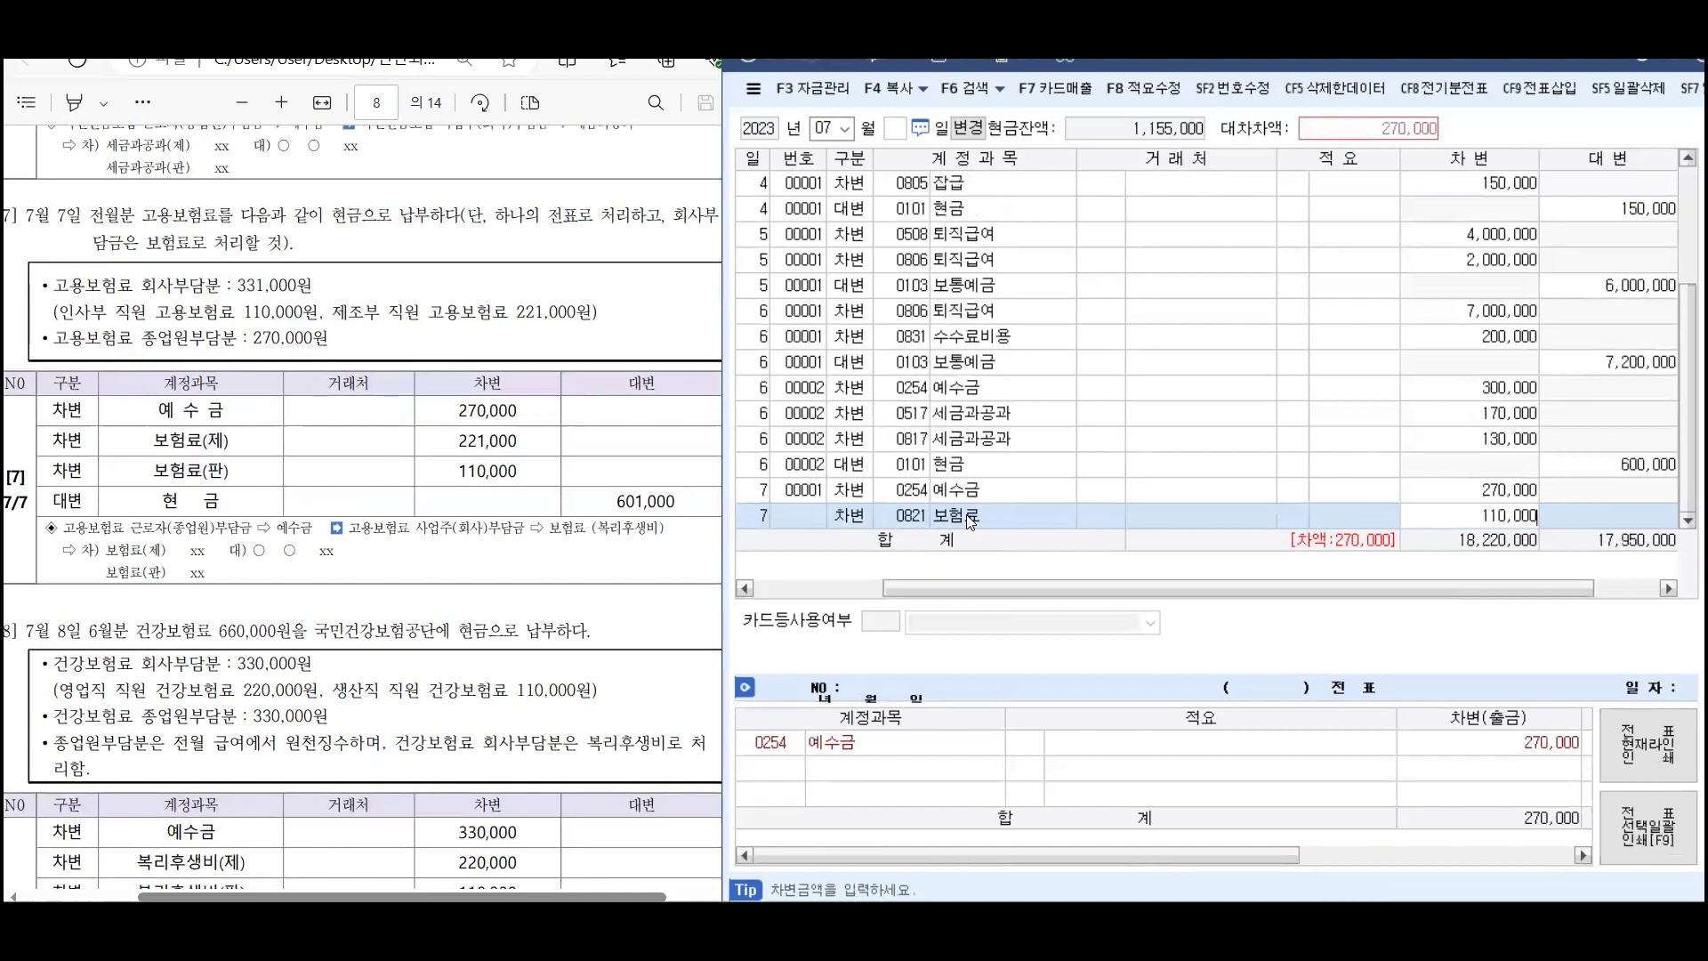
{"action": "key", "text": "Return"}
Add a 차변 line dated day 7 for account 0521 보험료 (제조원가) with a debit amount of 221,000
{"action": "type", "text": "3"}
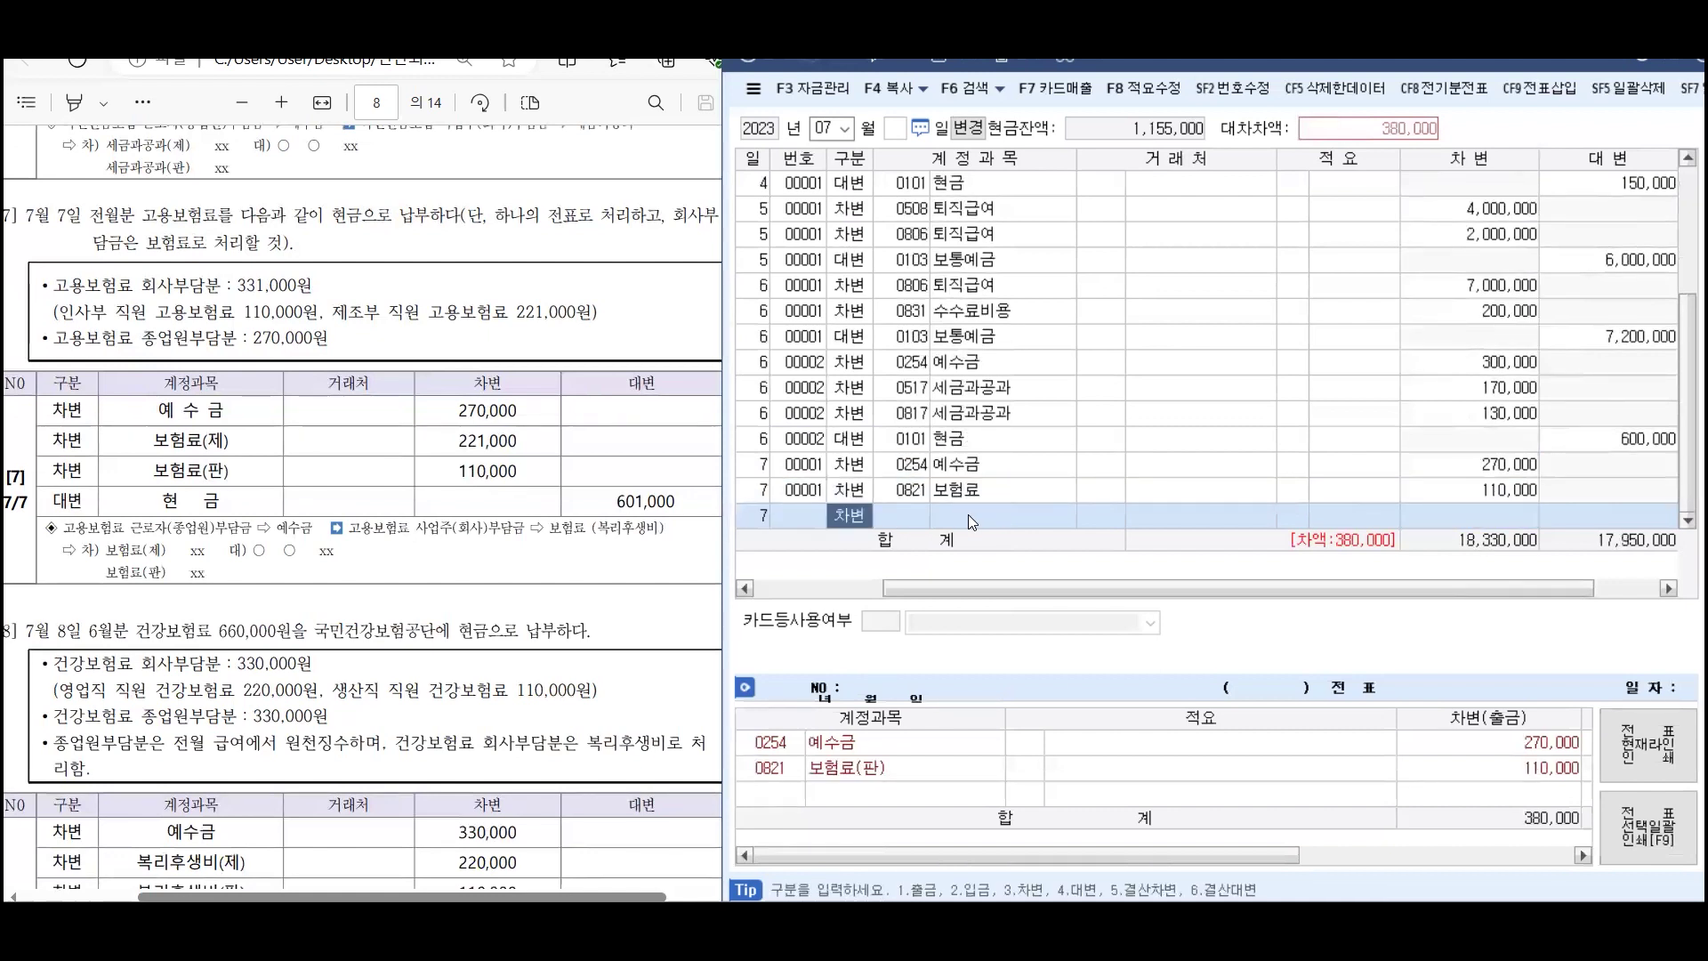
{"action": "key", "text": "Return"}
{"action": "type", "text": "보험"}
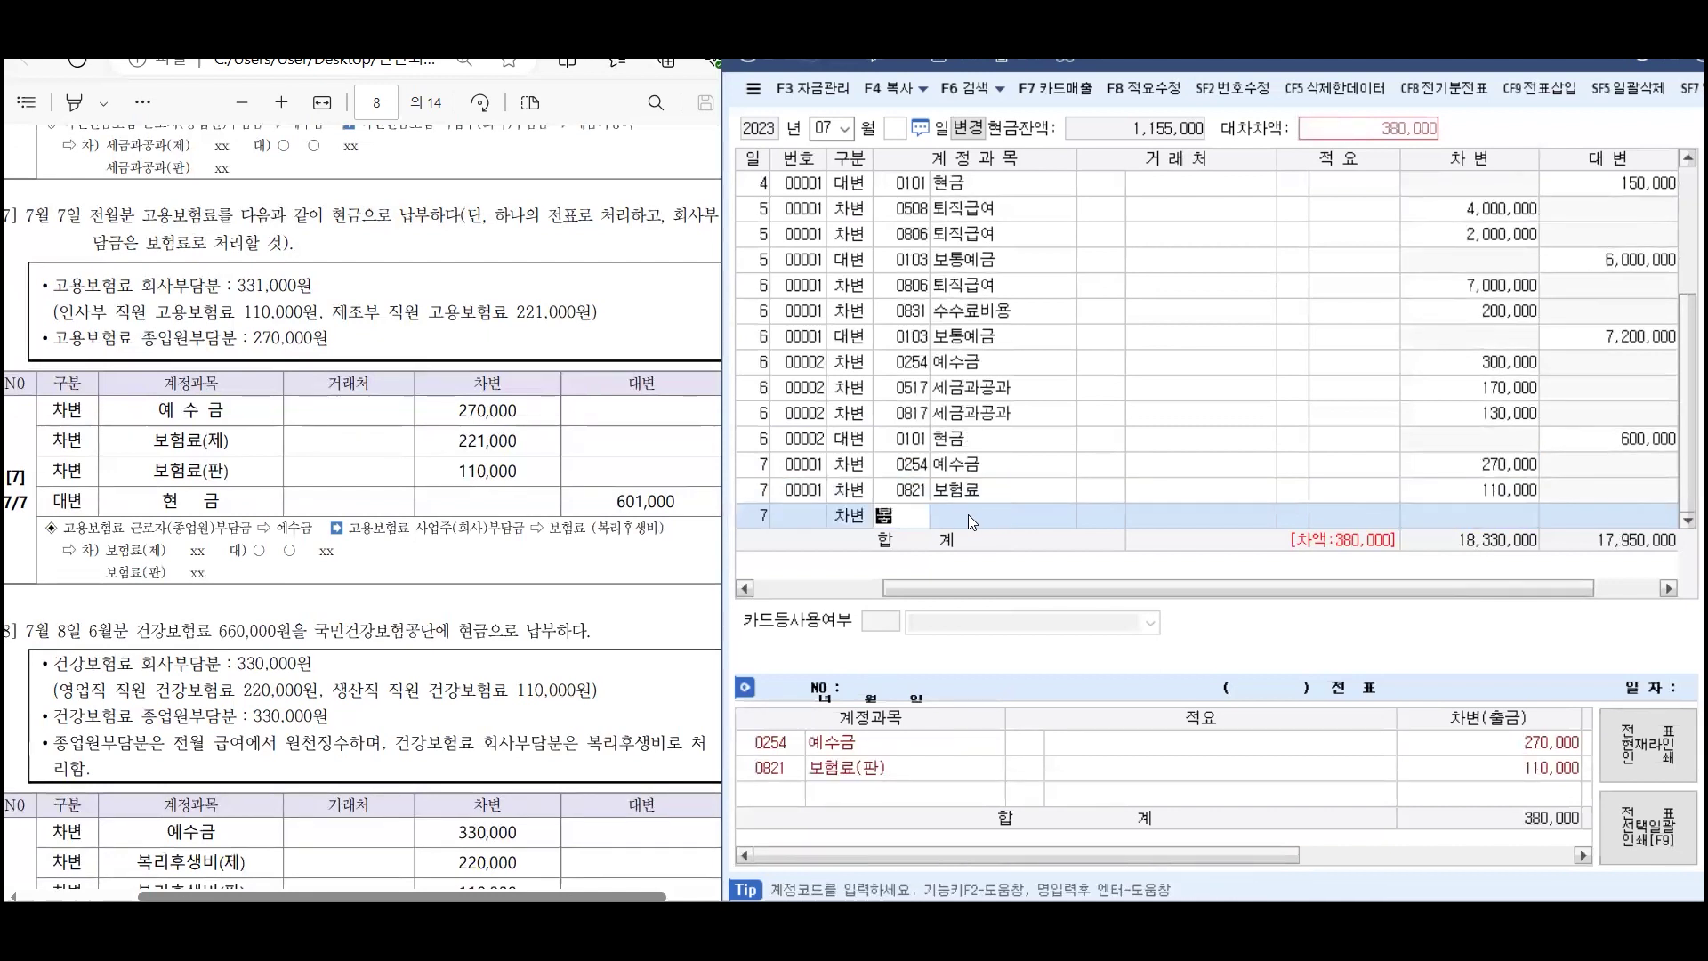
{"action": "key", "text": "Return"}
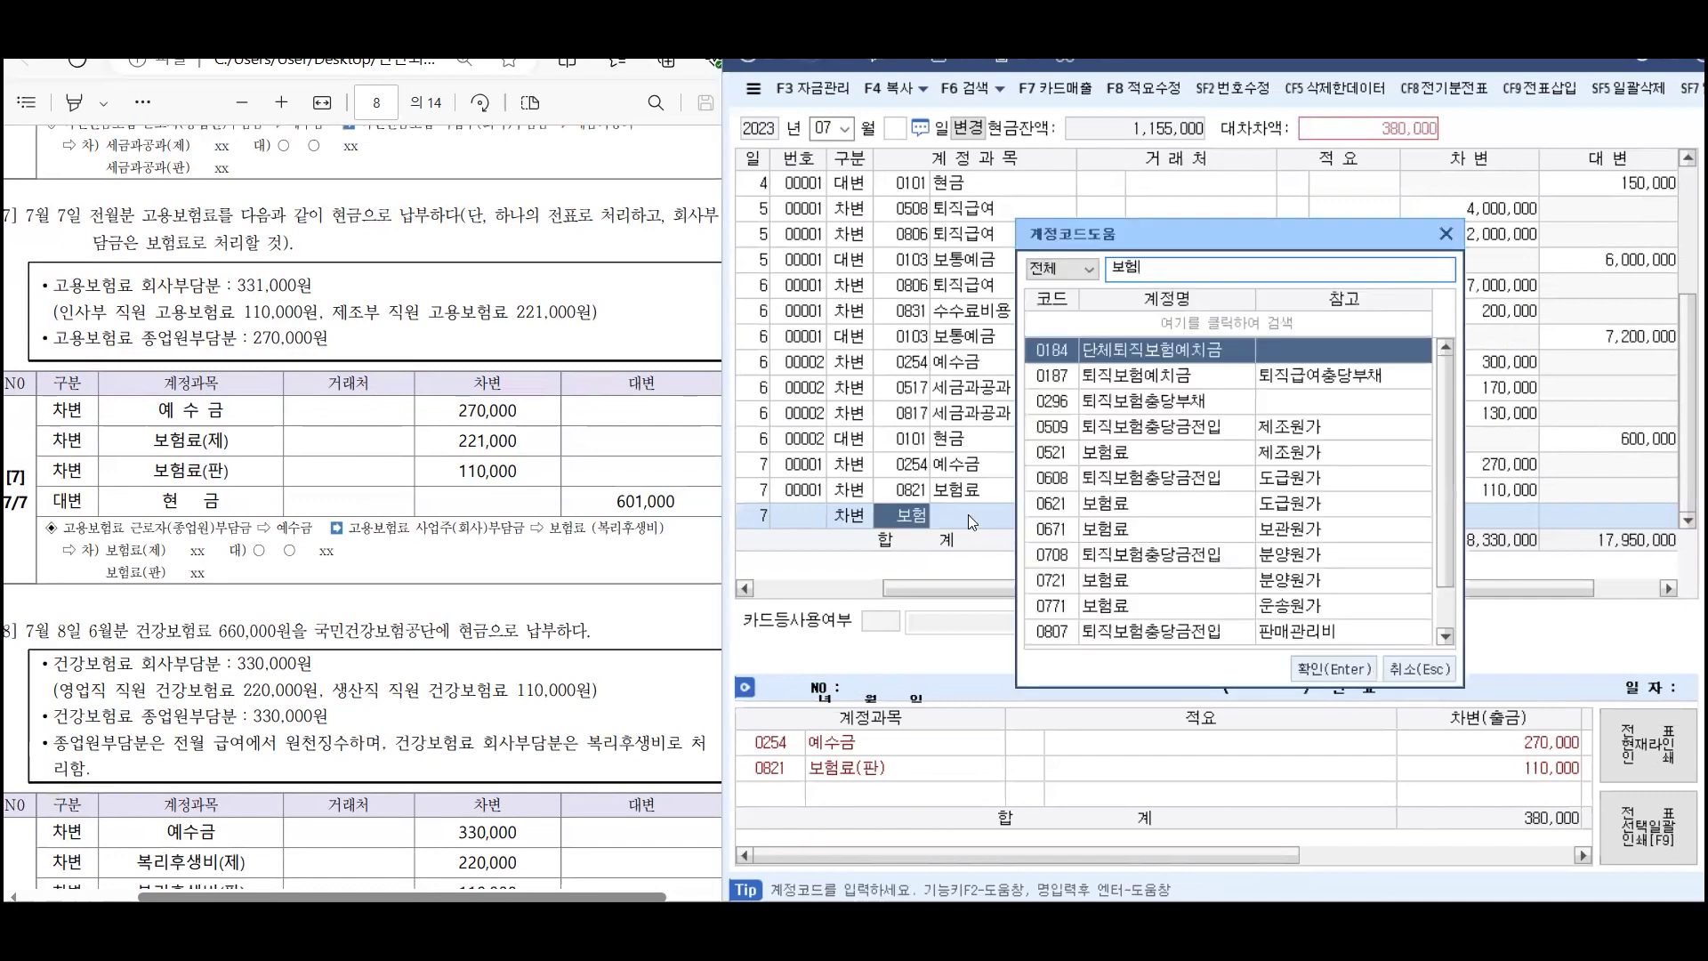
{"action": "key", "text": "Down"}
{"action": "key", "text": "Down"}
{"action": "key", "text": "Down"}
{"action": "key", "text": "Down"}
{"action": "key", "text": "Down"}
{"action": "key", "text": "Down"}
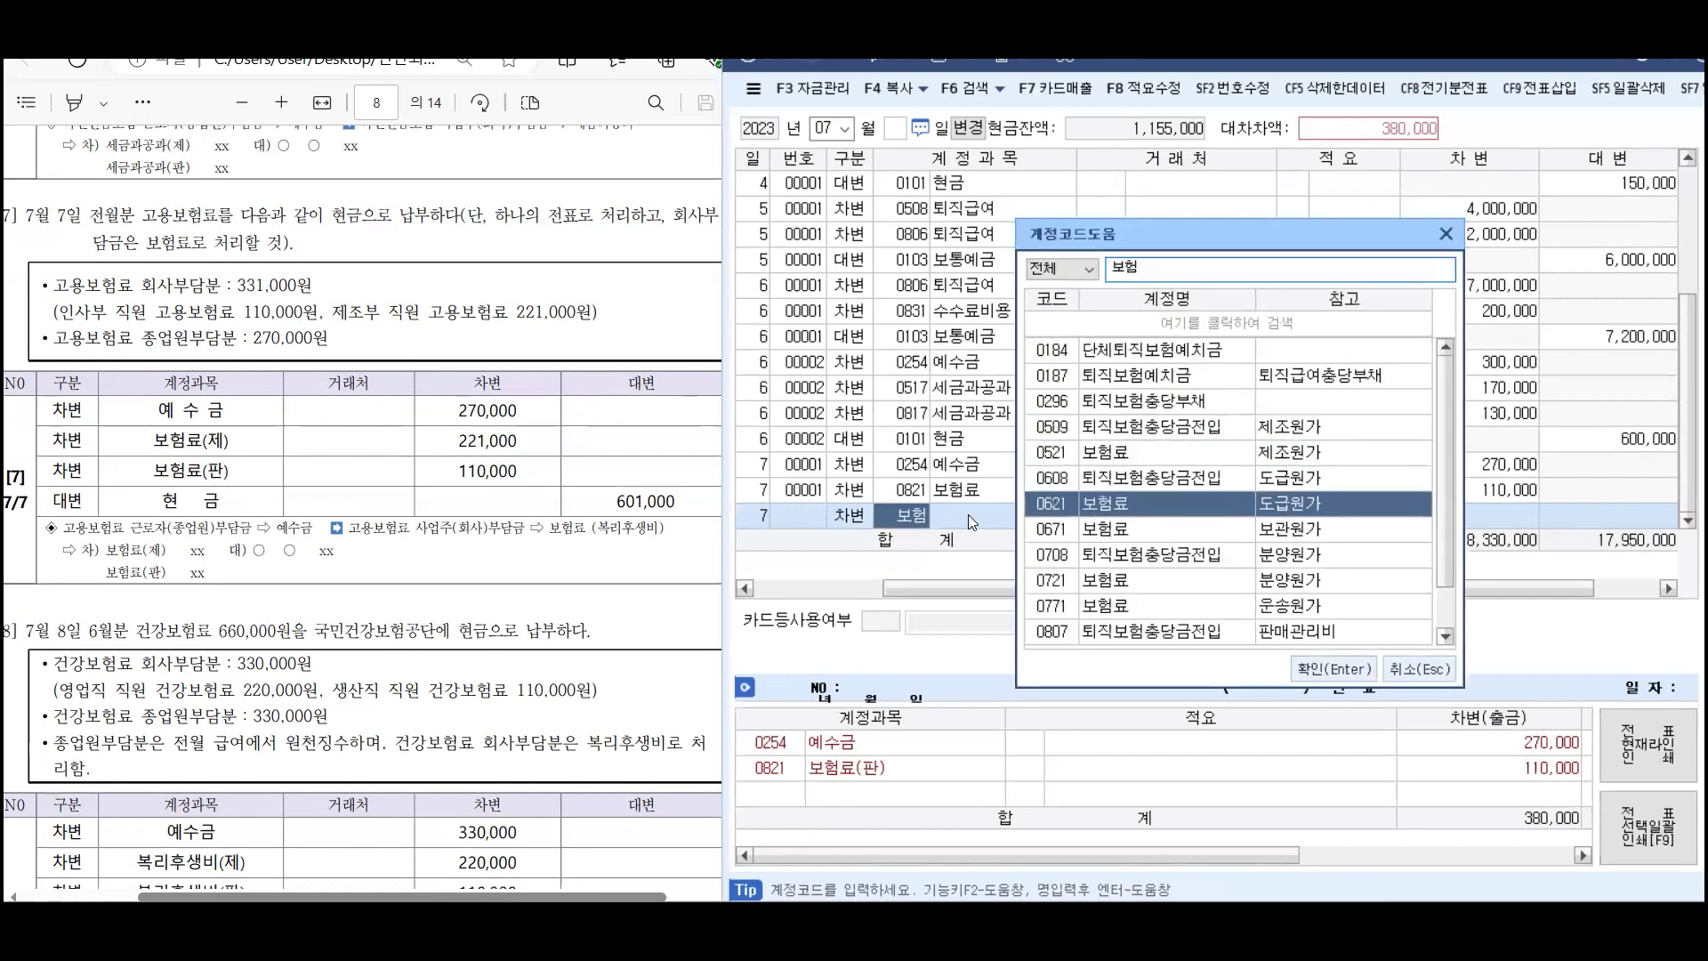
{"action": "key", "text": "Up"}
{"action": "key", "text": "Up"}
{"action": "key", "text": "Return"}
{"action": "key", "text": "Return"}
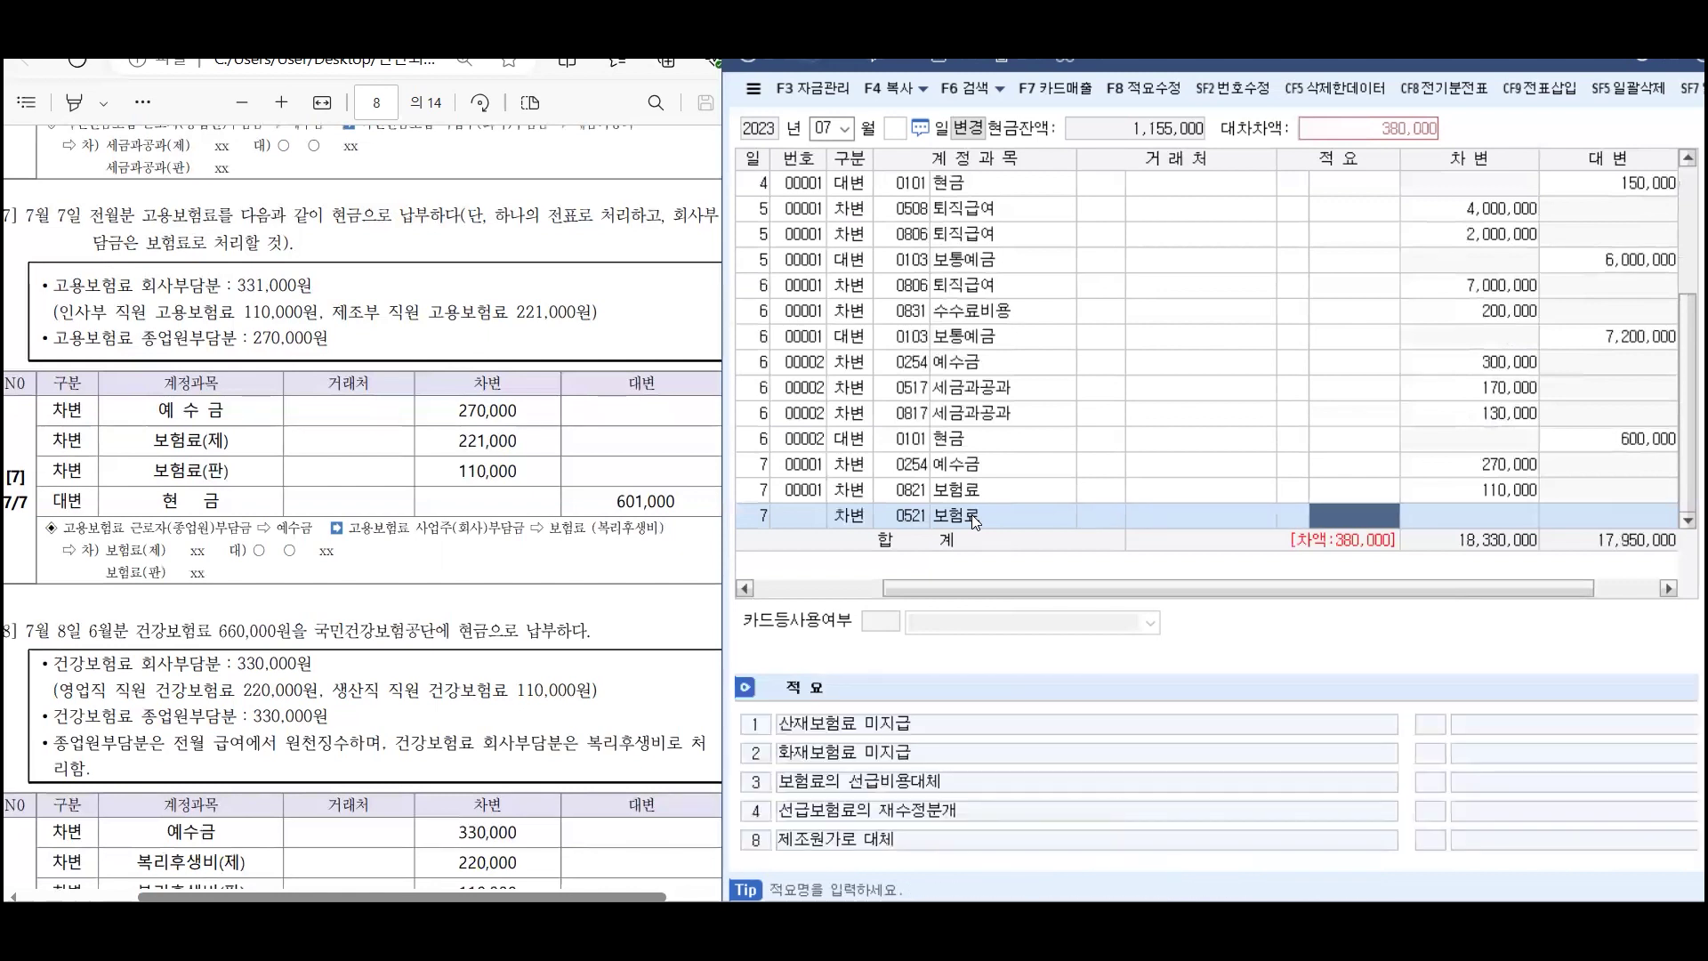
{"action": "key", "text": "Return"}
{"action": "type", "text": "221,000"}
{"action": "key", "text": "Return"}
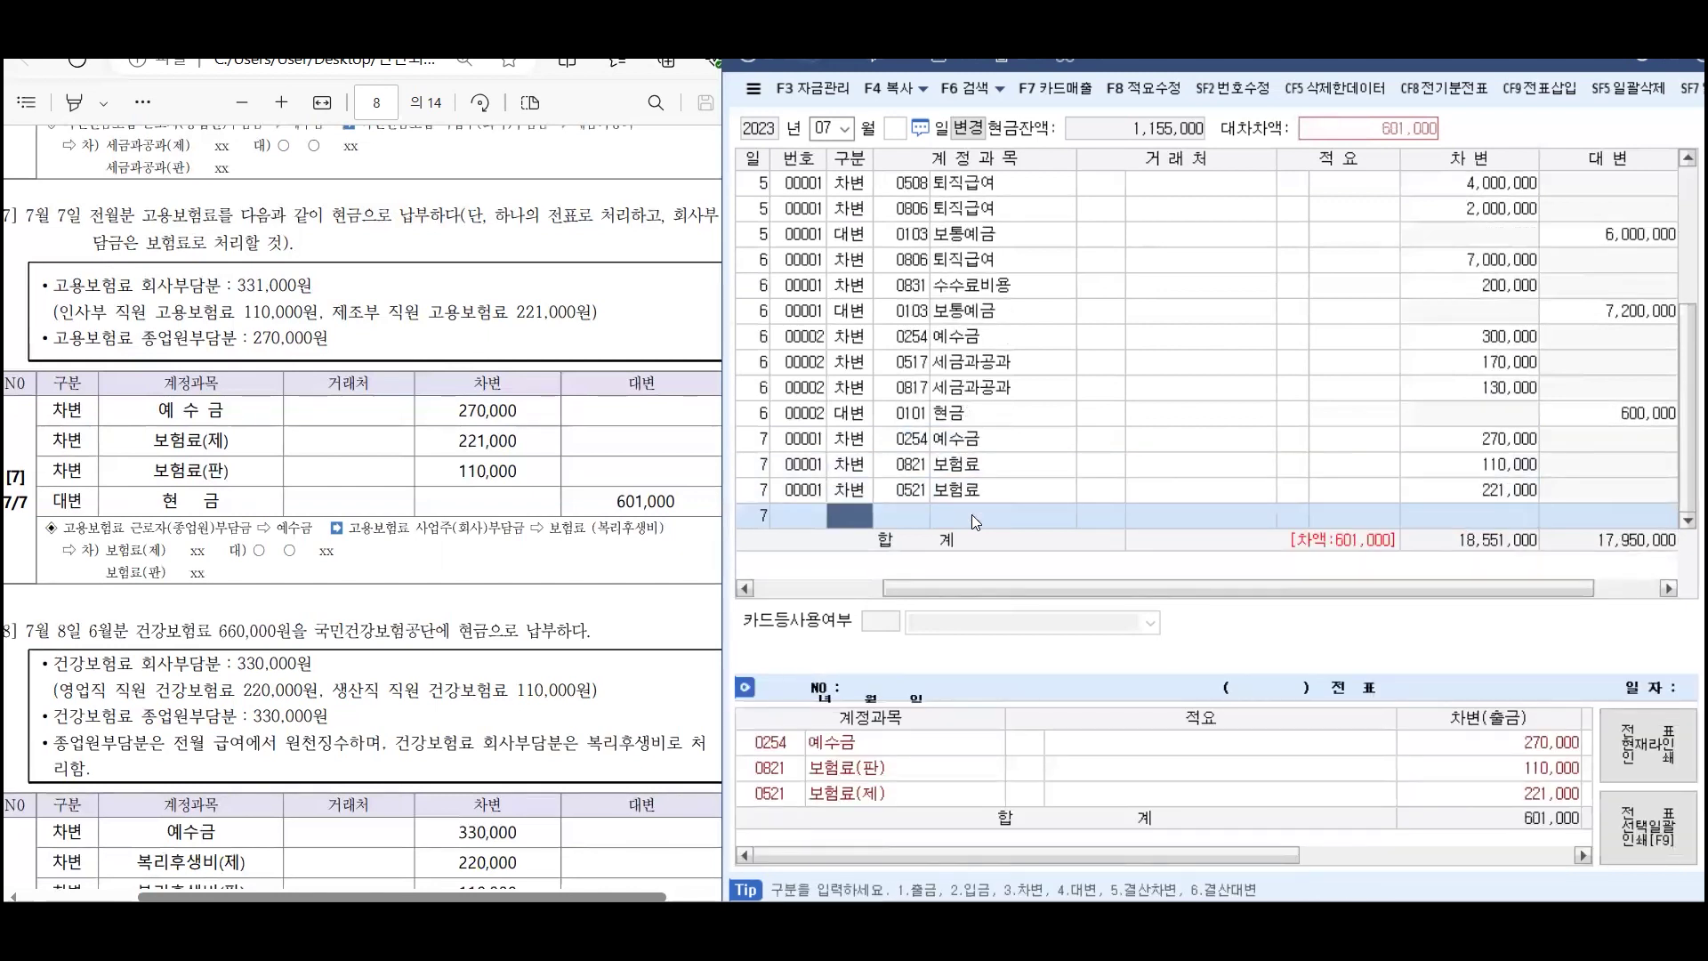
Add a 대변 line dated day 7 for account 0101 현금 with a credit amount of 601,000
{"action": "type", "text": "4"}
{"action": "key", "text": "Return"}
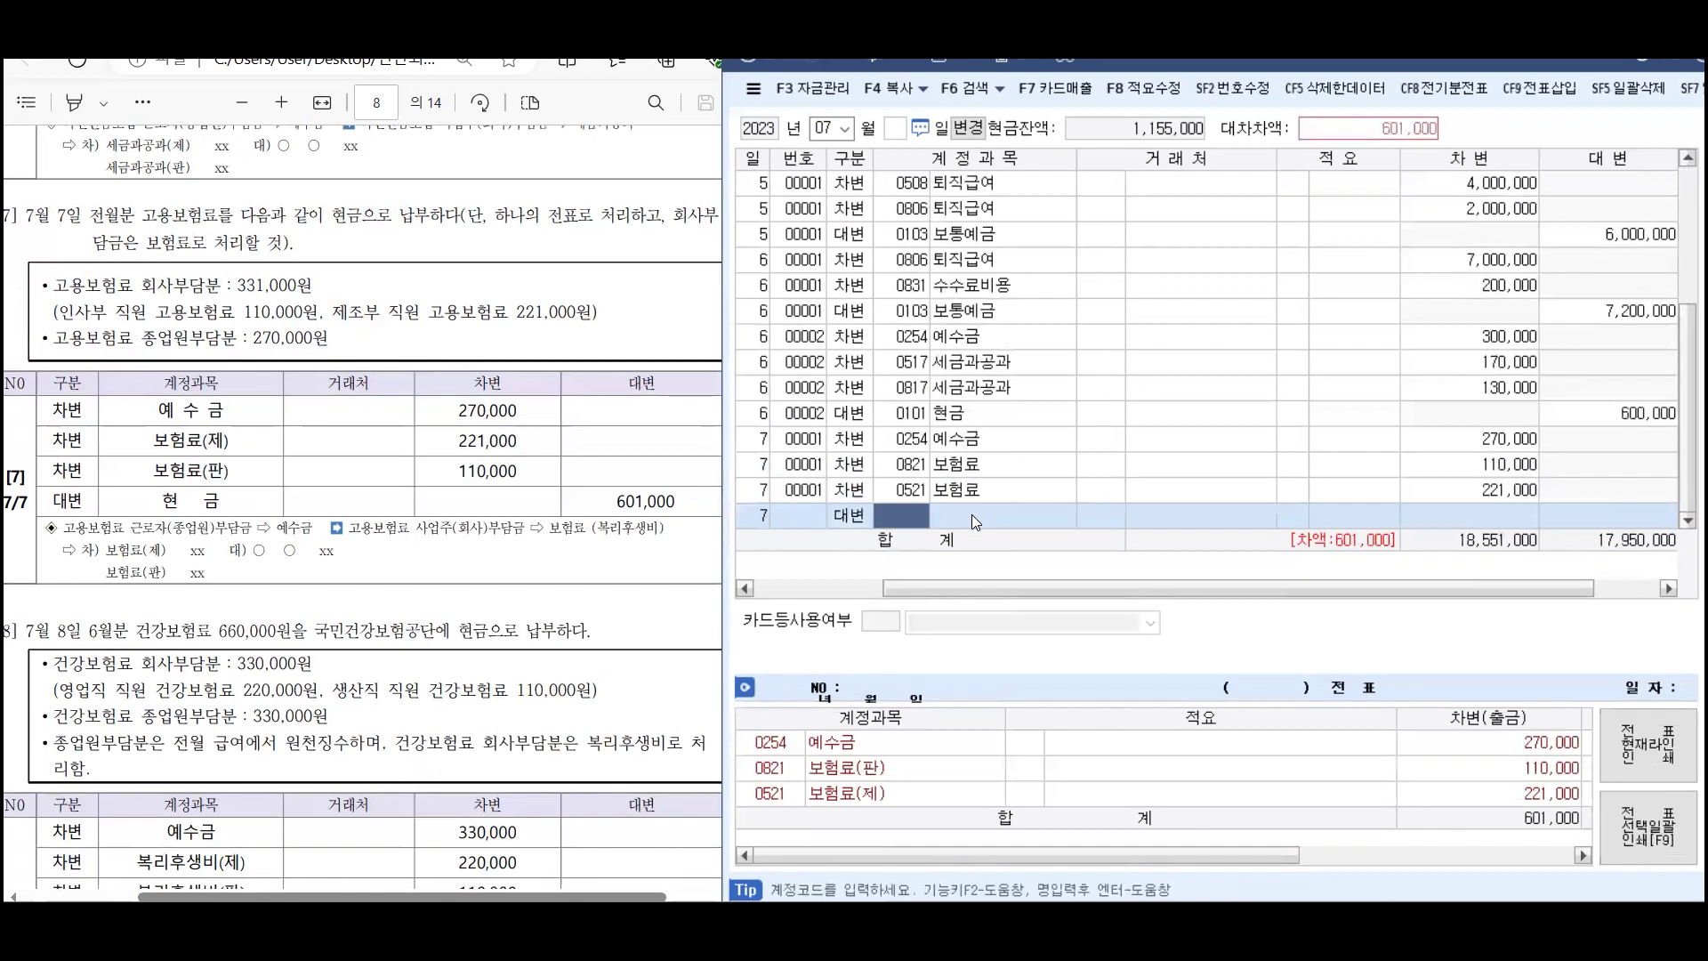
{"action": "type", "text": "101"}
{"action": "key", "text": "Return"}
{"action": "key", "text": "Return"}
{"action": "key", "text": "Return"}
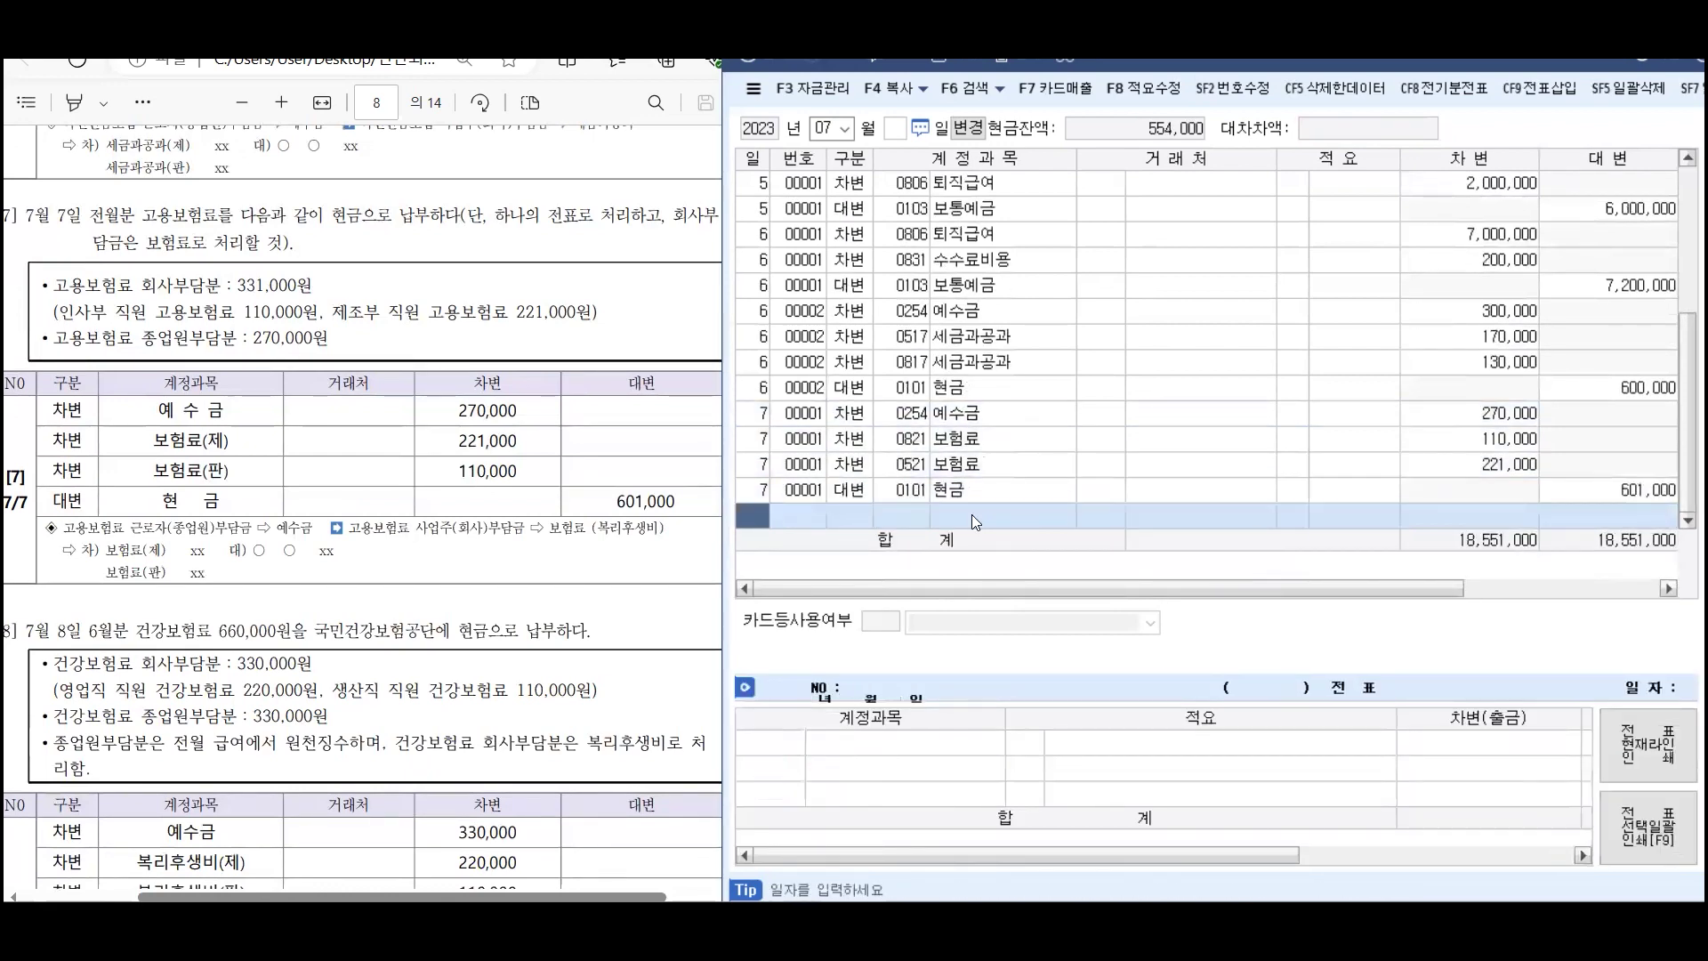
Add a 대변 line dated day 8 for account 0101 현금 with a credit amount of 660,000
{"action": "scroll", "coordinate": [392, 415], "scroll_direction": "down", "scroll_amount": 4}
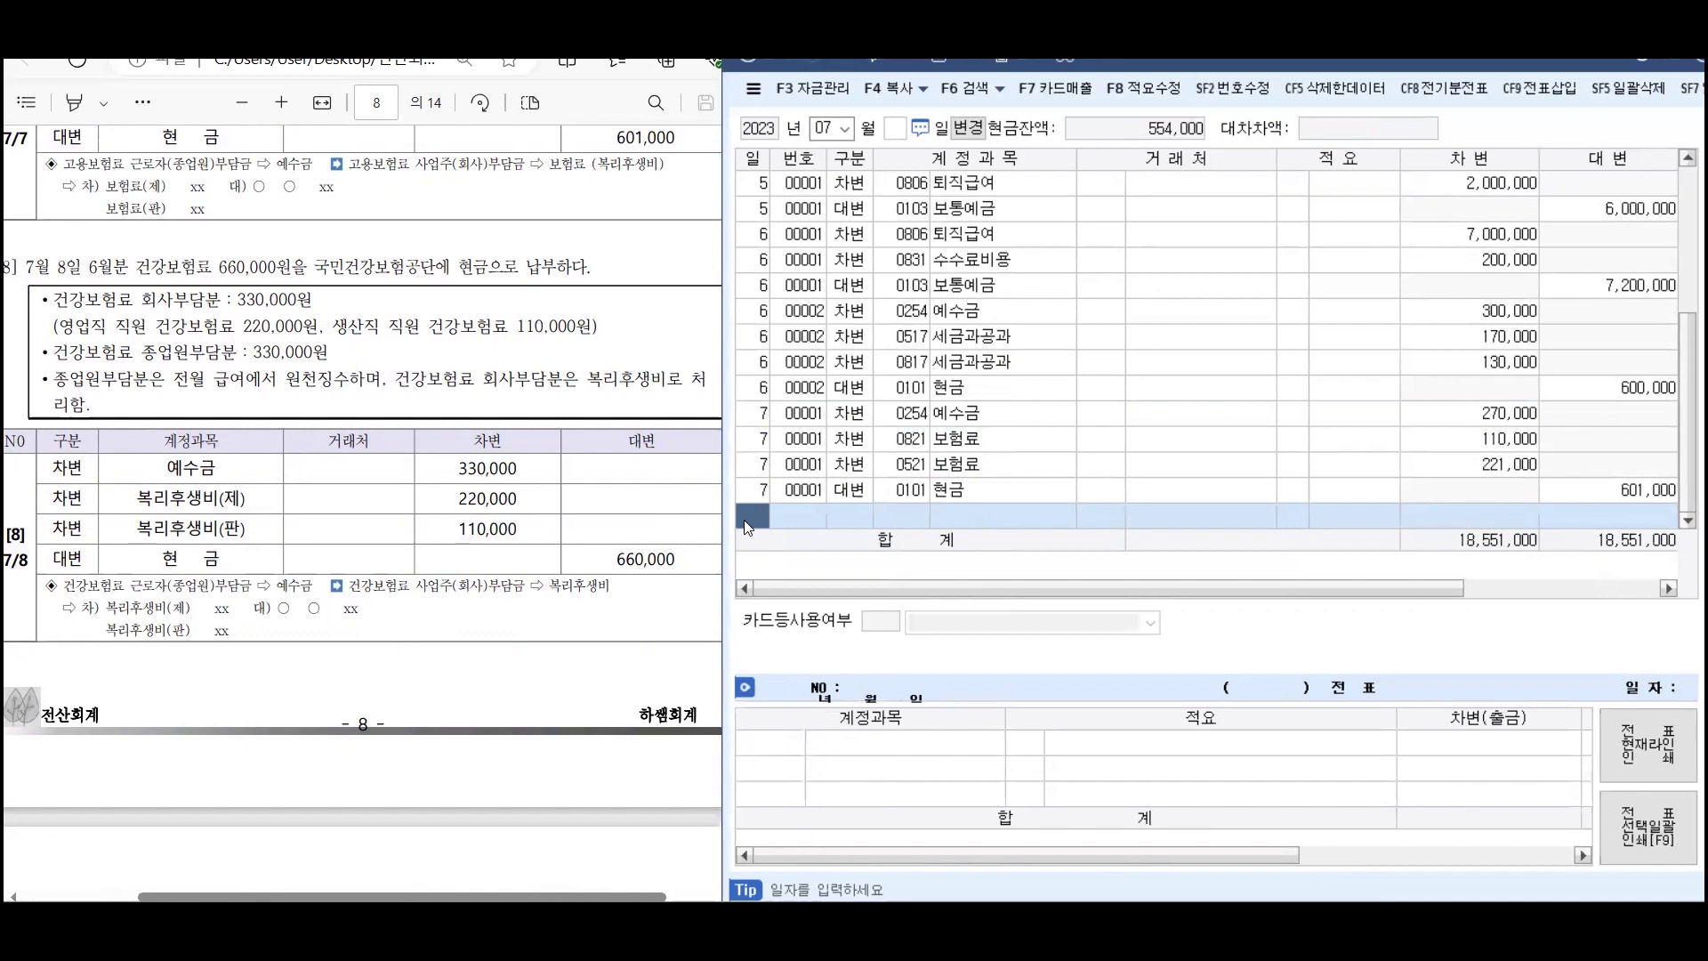
{"action": "type", "text": "8"}
{"action": "key", "text": "Return"}
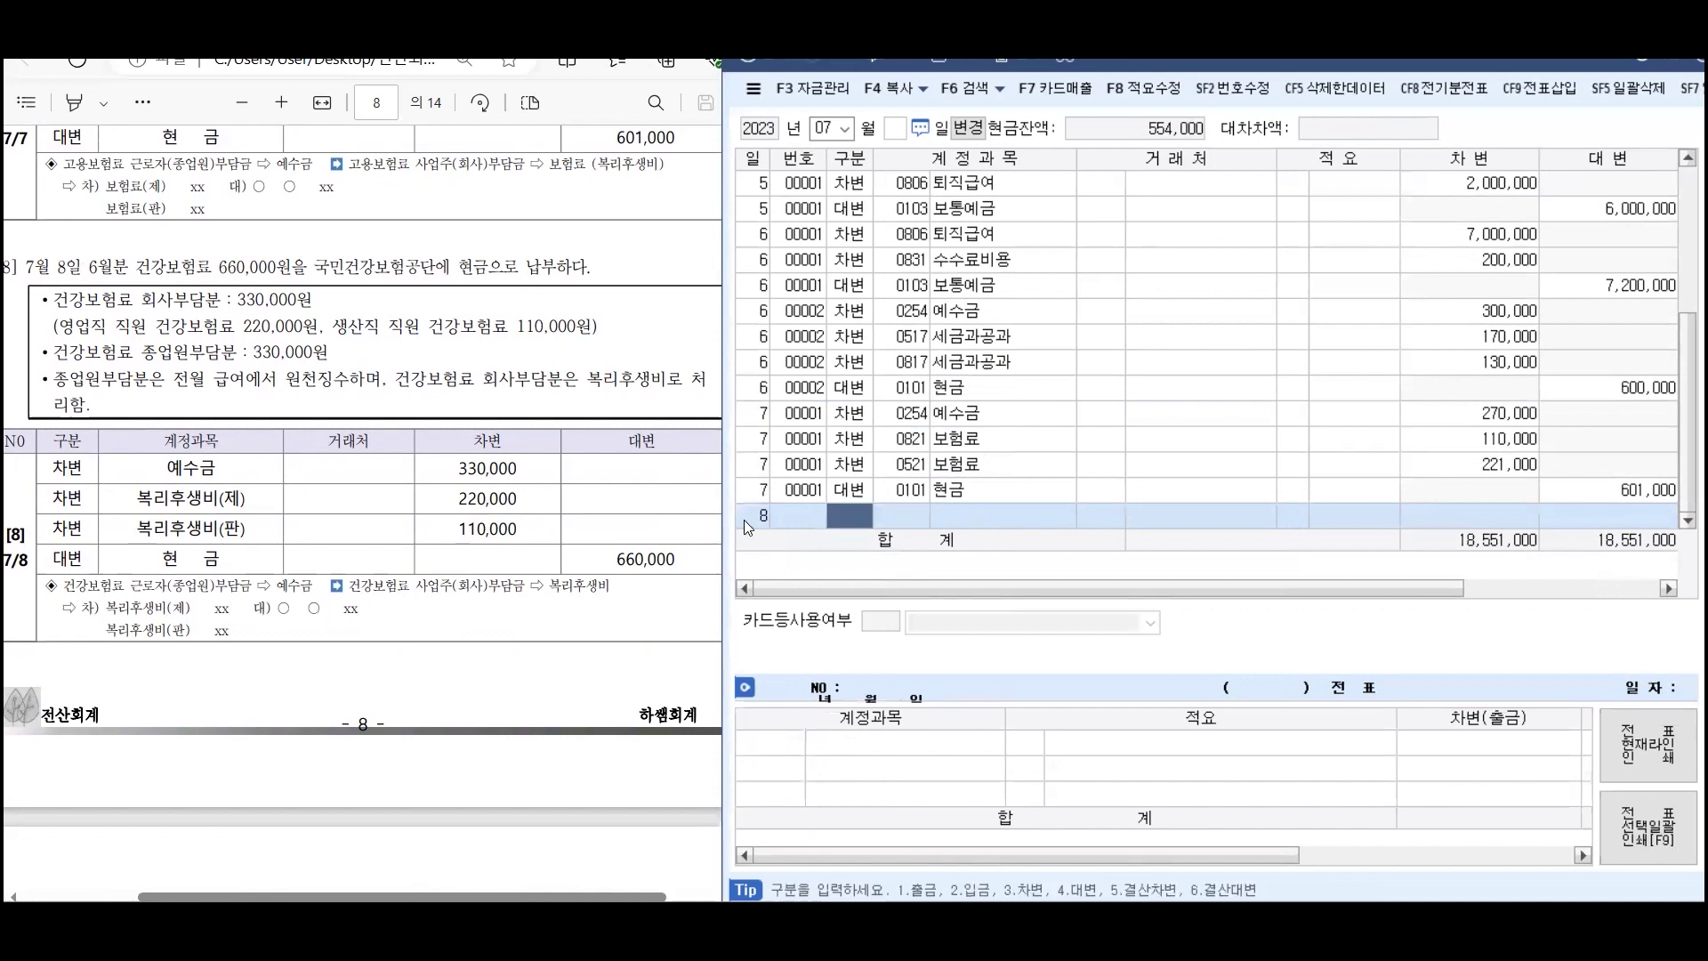
{"action": "type", "text": "3"}
{"action": "key", "text": "Return"}
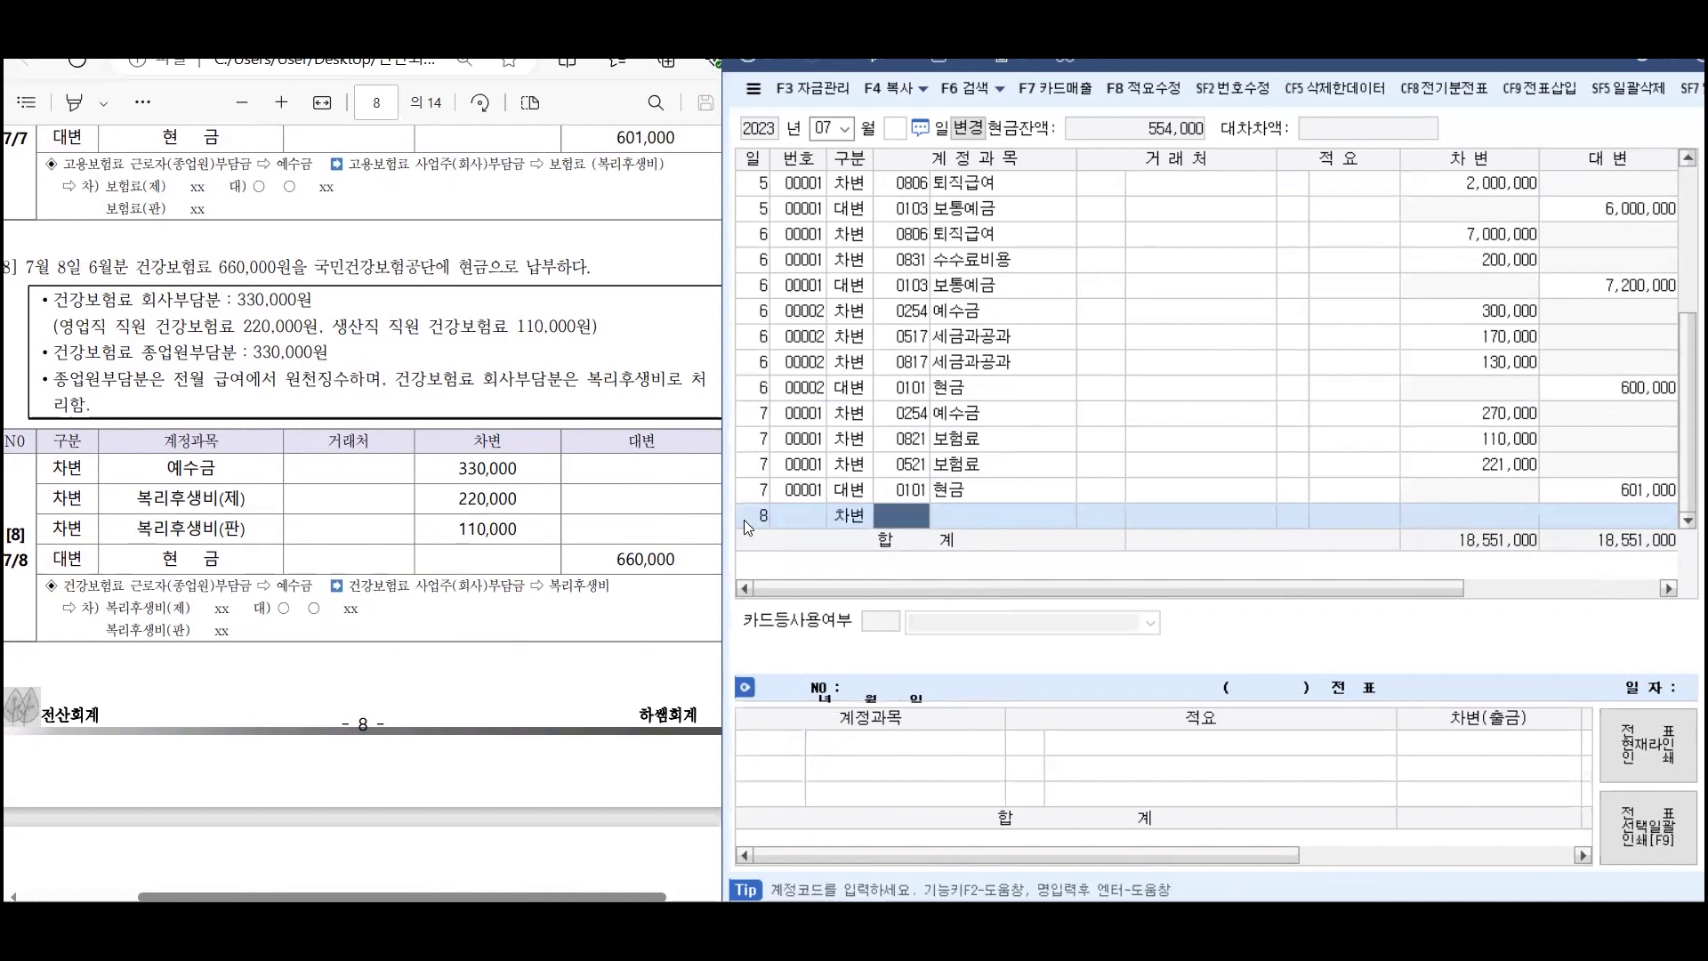
{"action": "key", "text": "Left"}
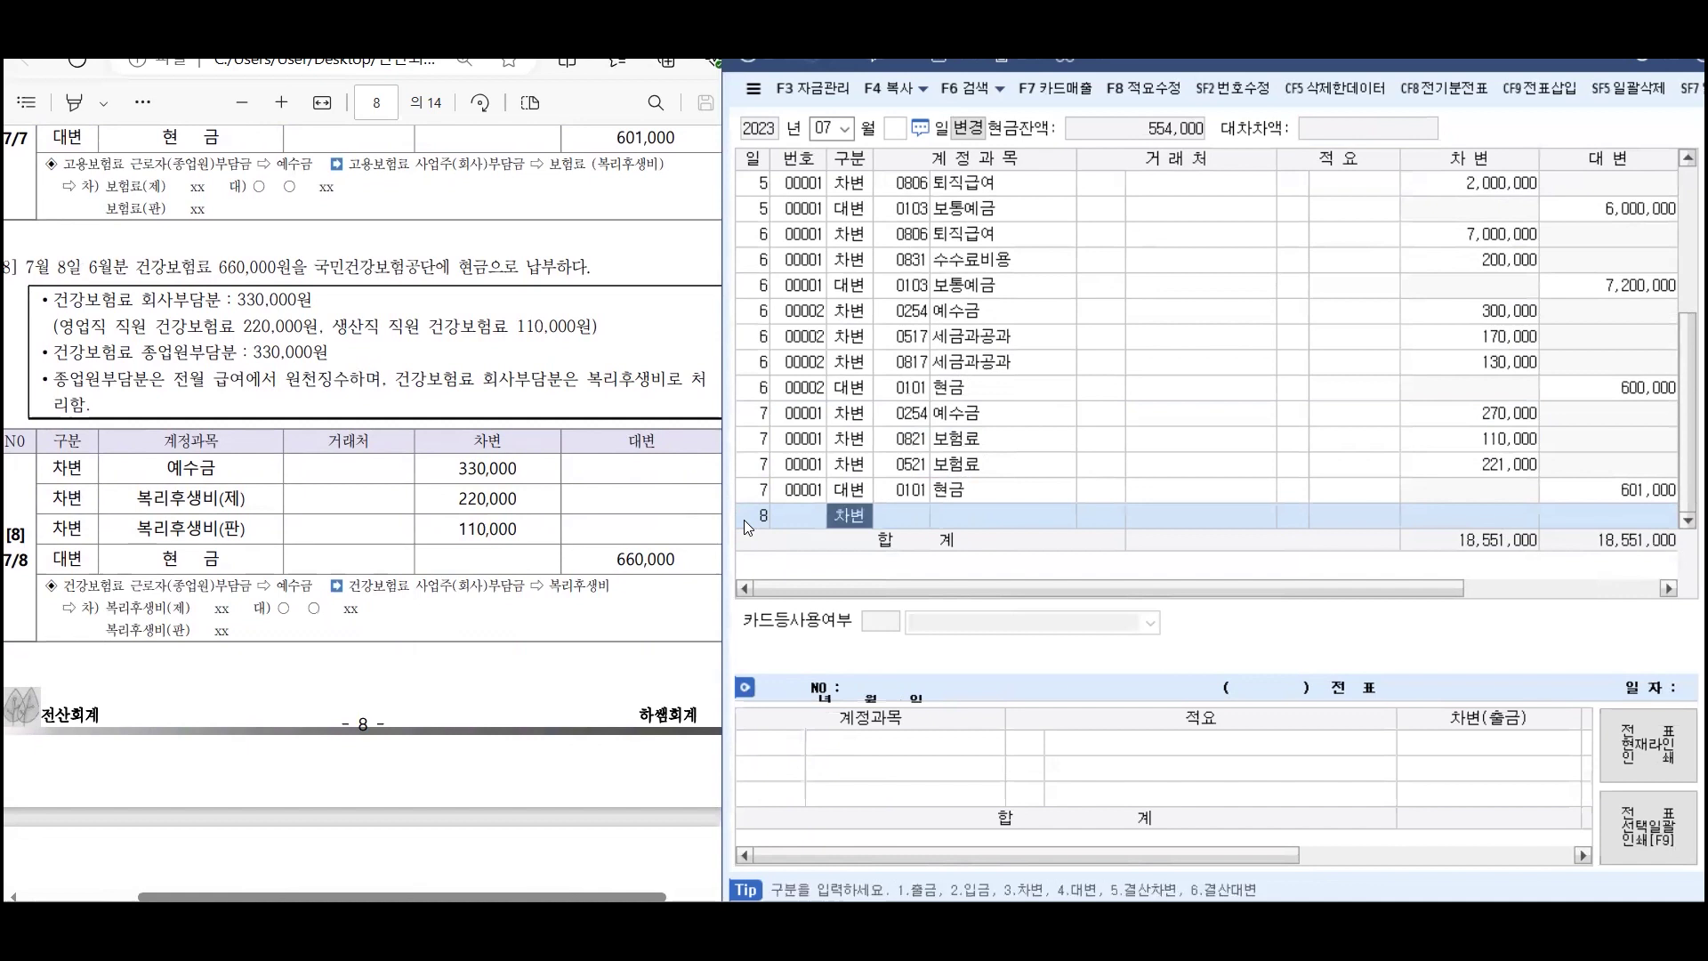
{"action": "type", "text": "4"}
{"action": "key", "text": "Return"}
{"action": "type", "text": "101"}
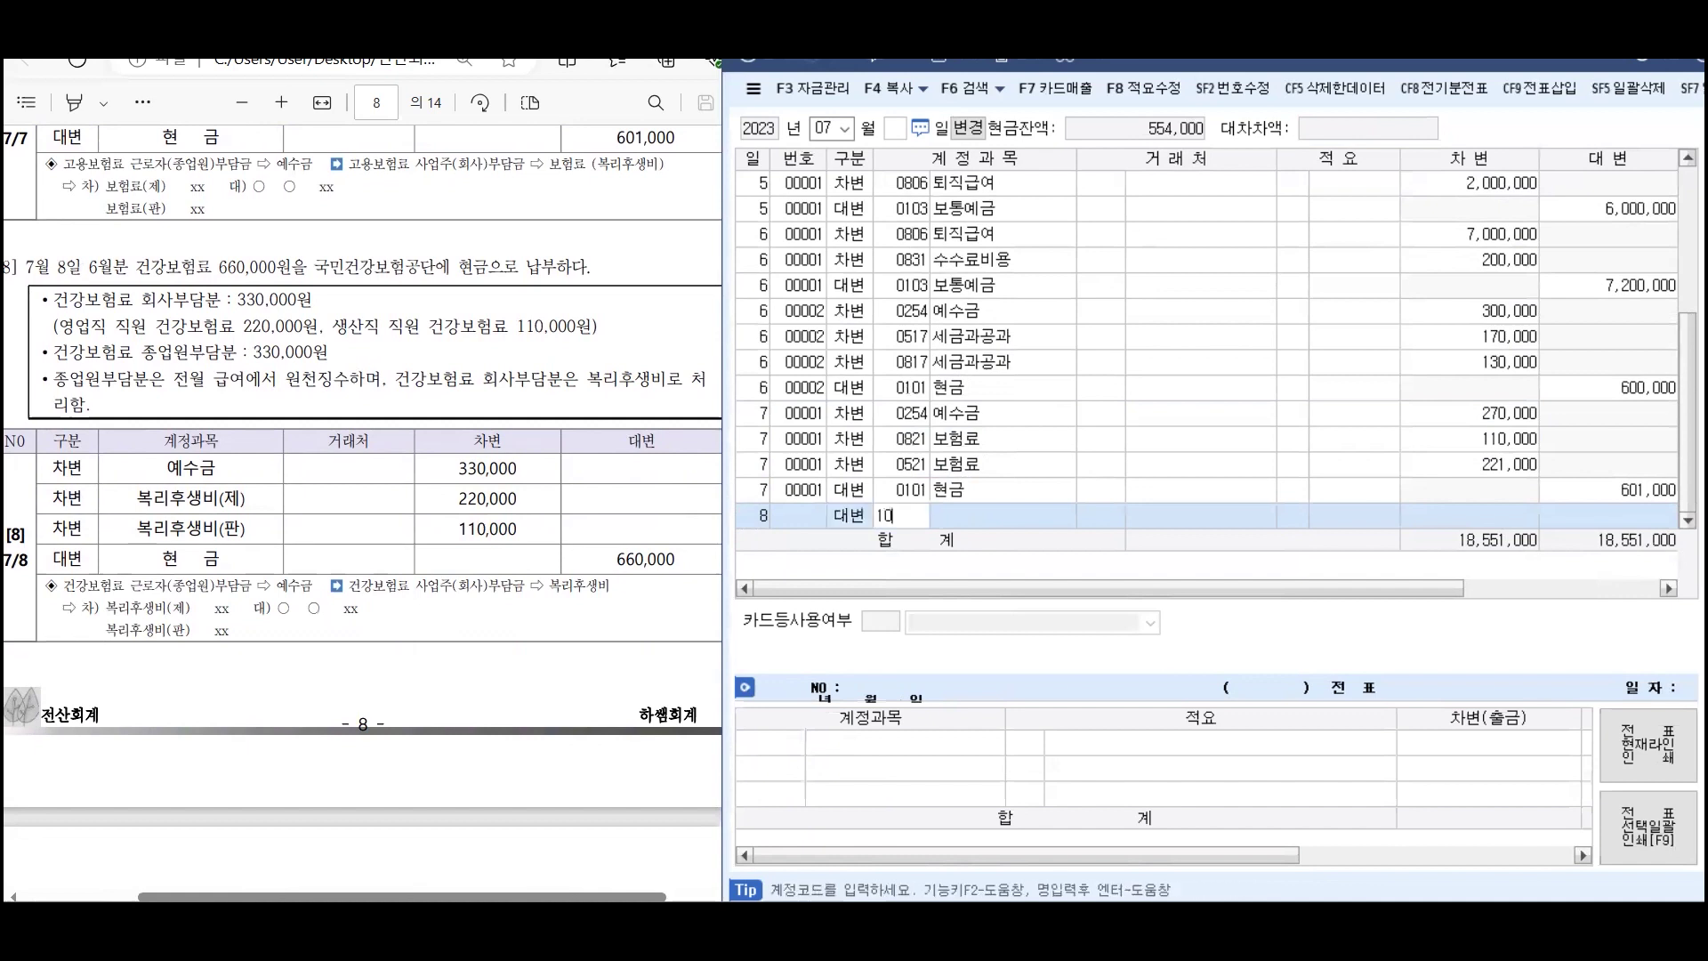
{"action": "key", "text": "Return"}
{"action": "key", "text": "Return"}
{"action": "key", "text": "Return"}
{"action": "key", "text": "Return"}
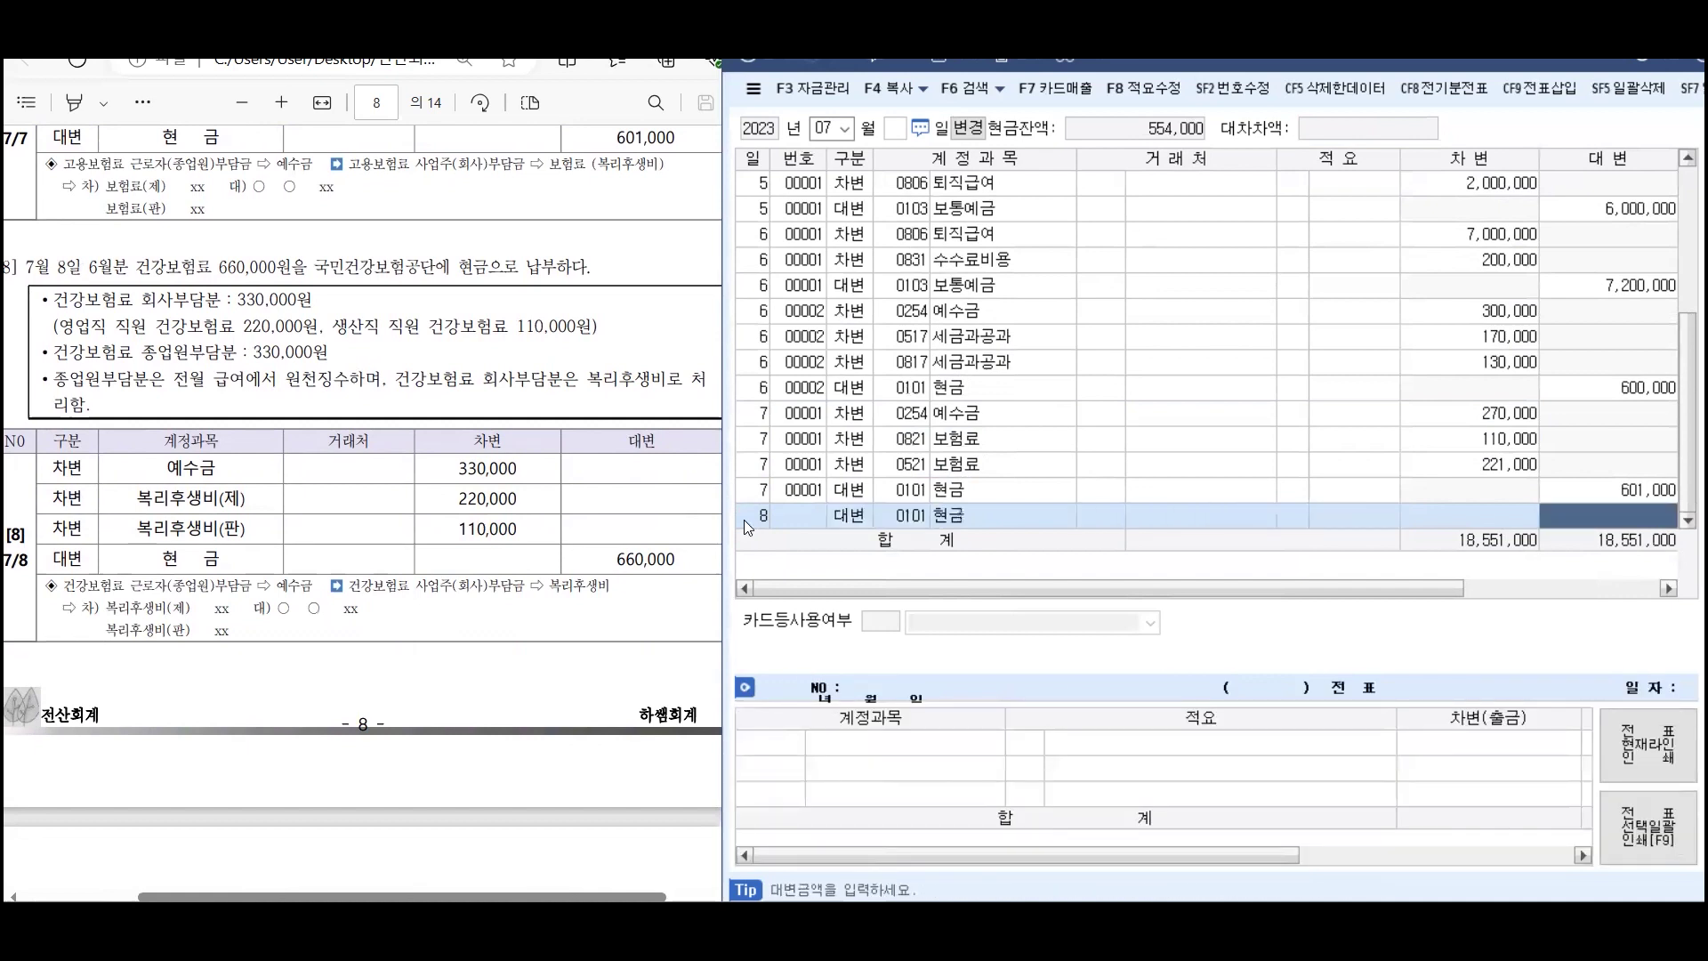
{"action": "type", "text": "660000"}
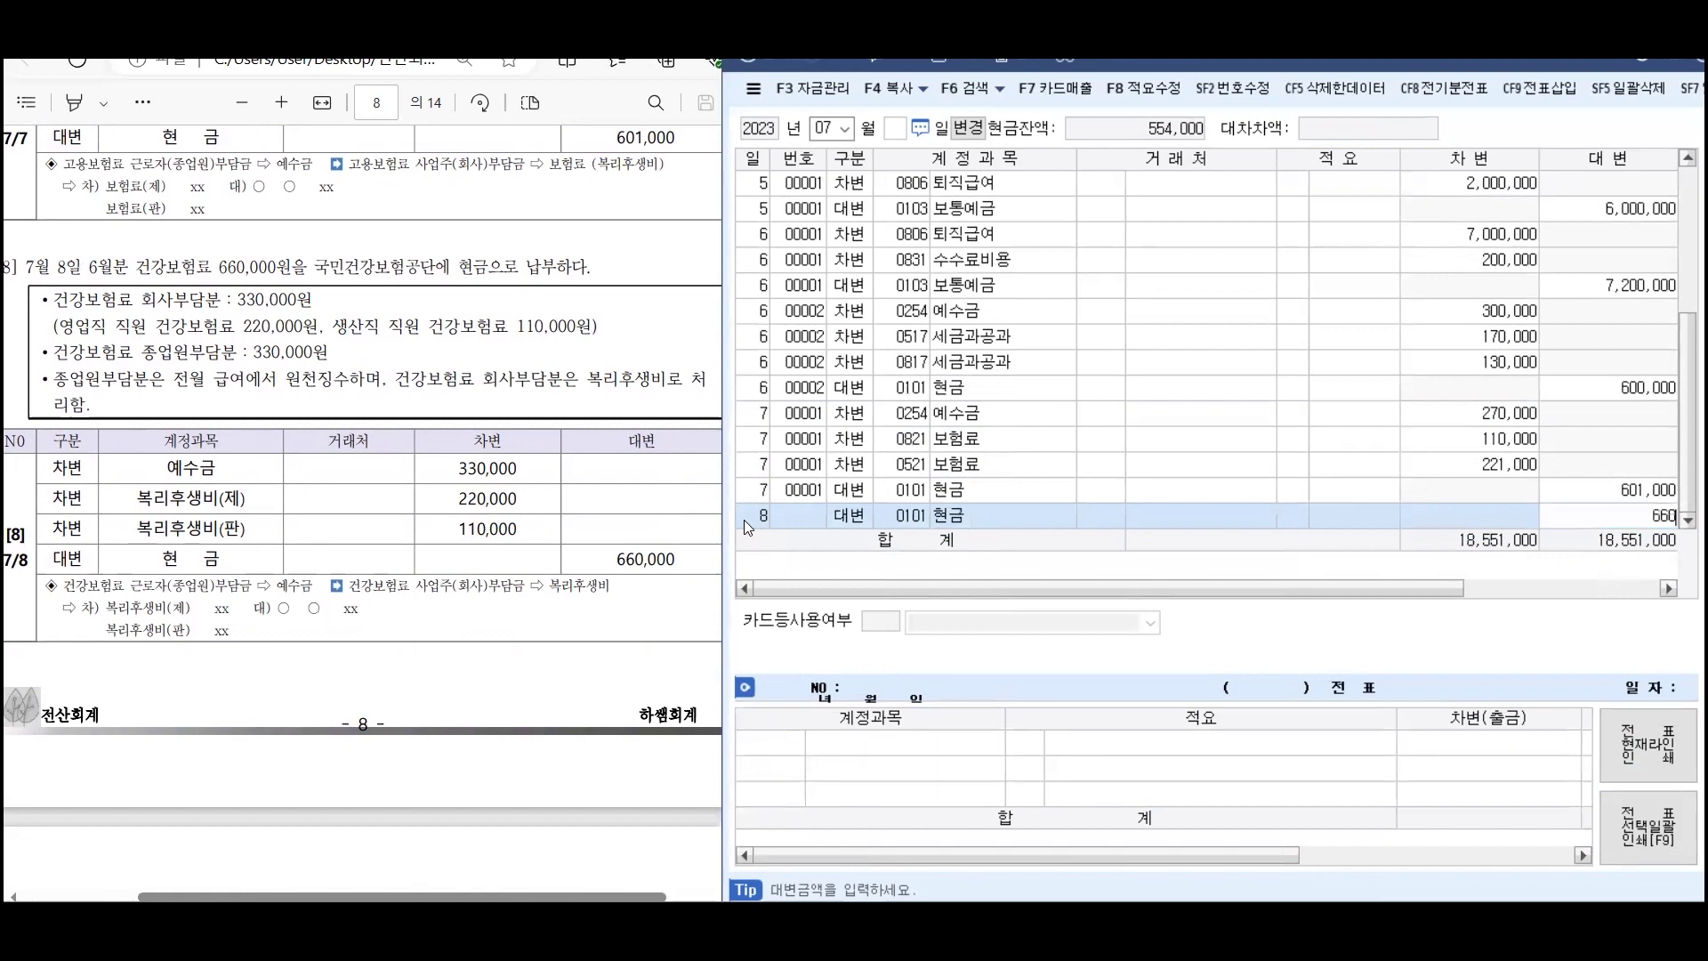
{"action": "key", "text": "Return"}
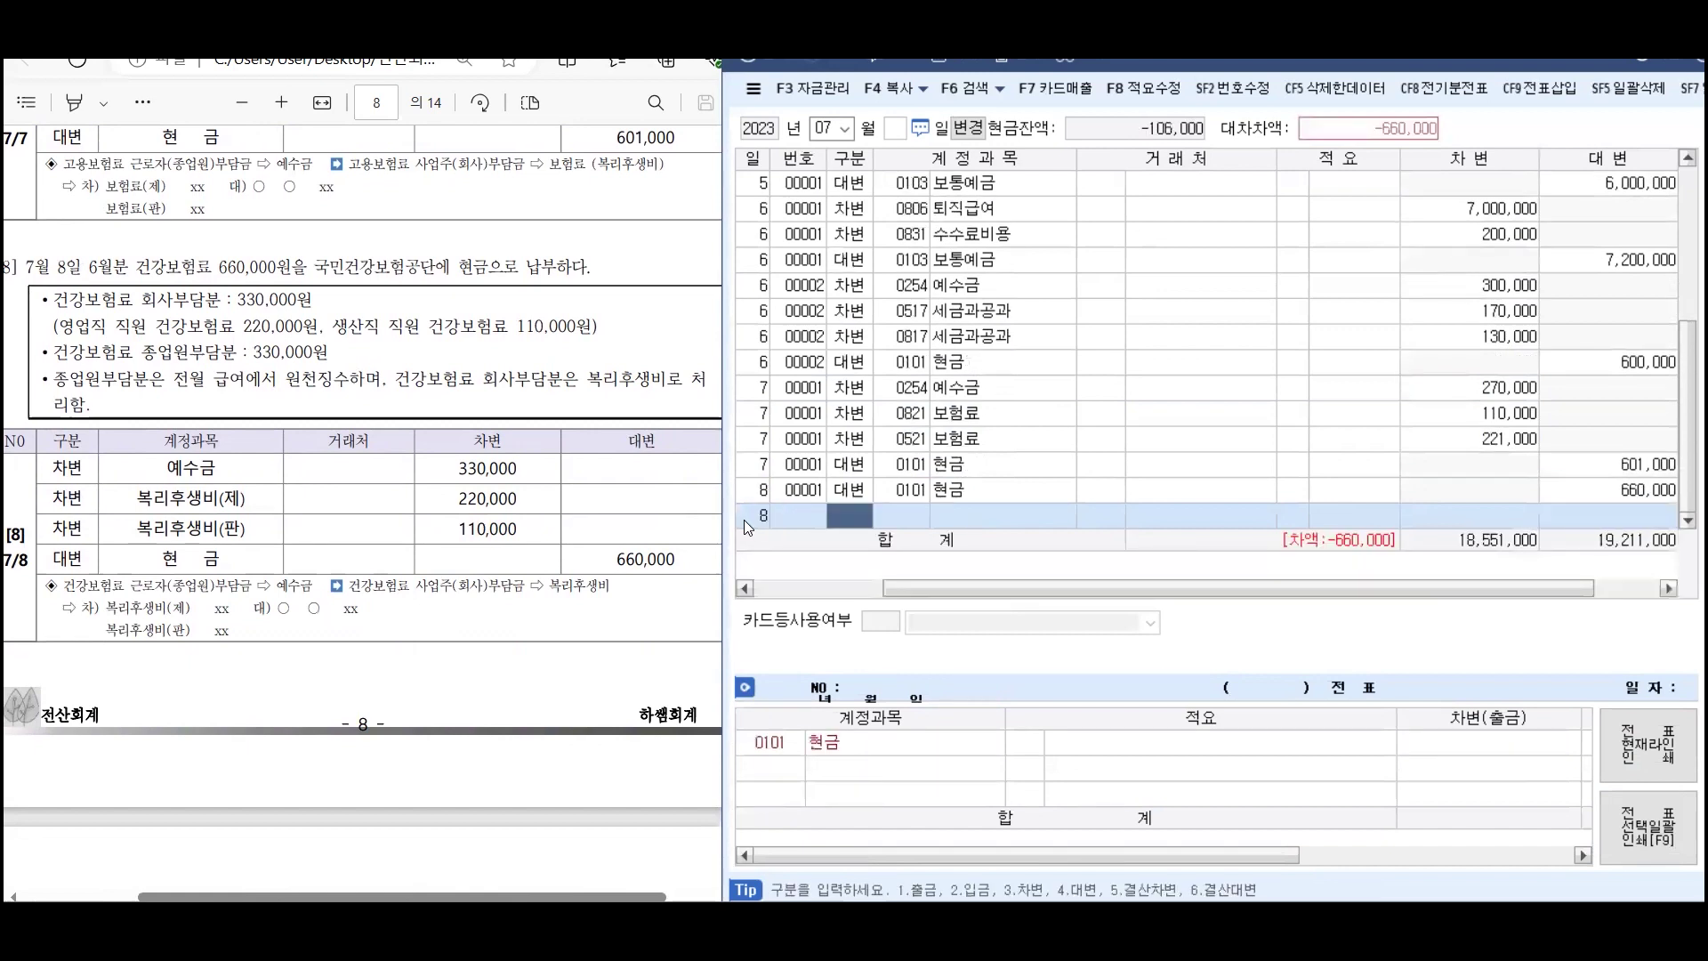
Add a 차변 line dated day 8 for account 0254 예수금 with a debit amount of 330,000
{"action": "type", "text": "3"}
{"action": "key", "text": "Return"}
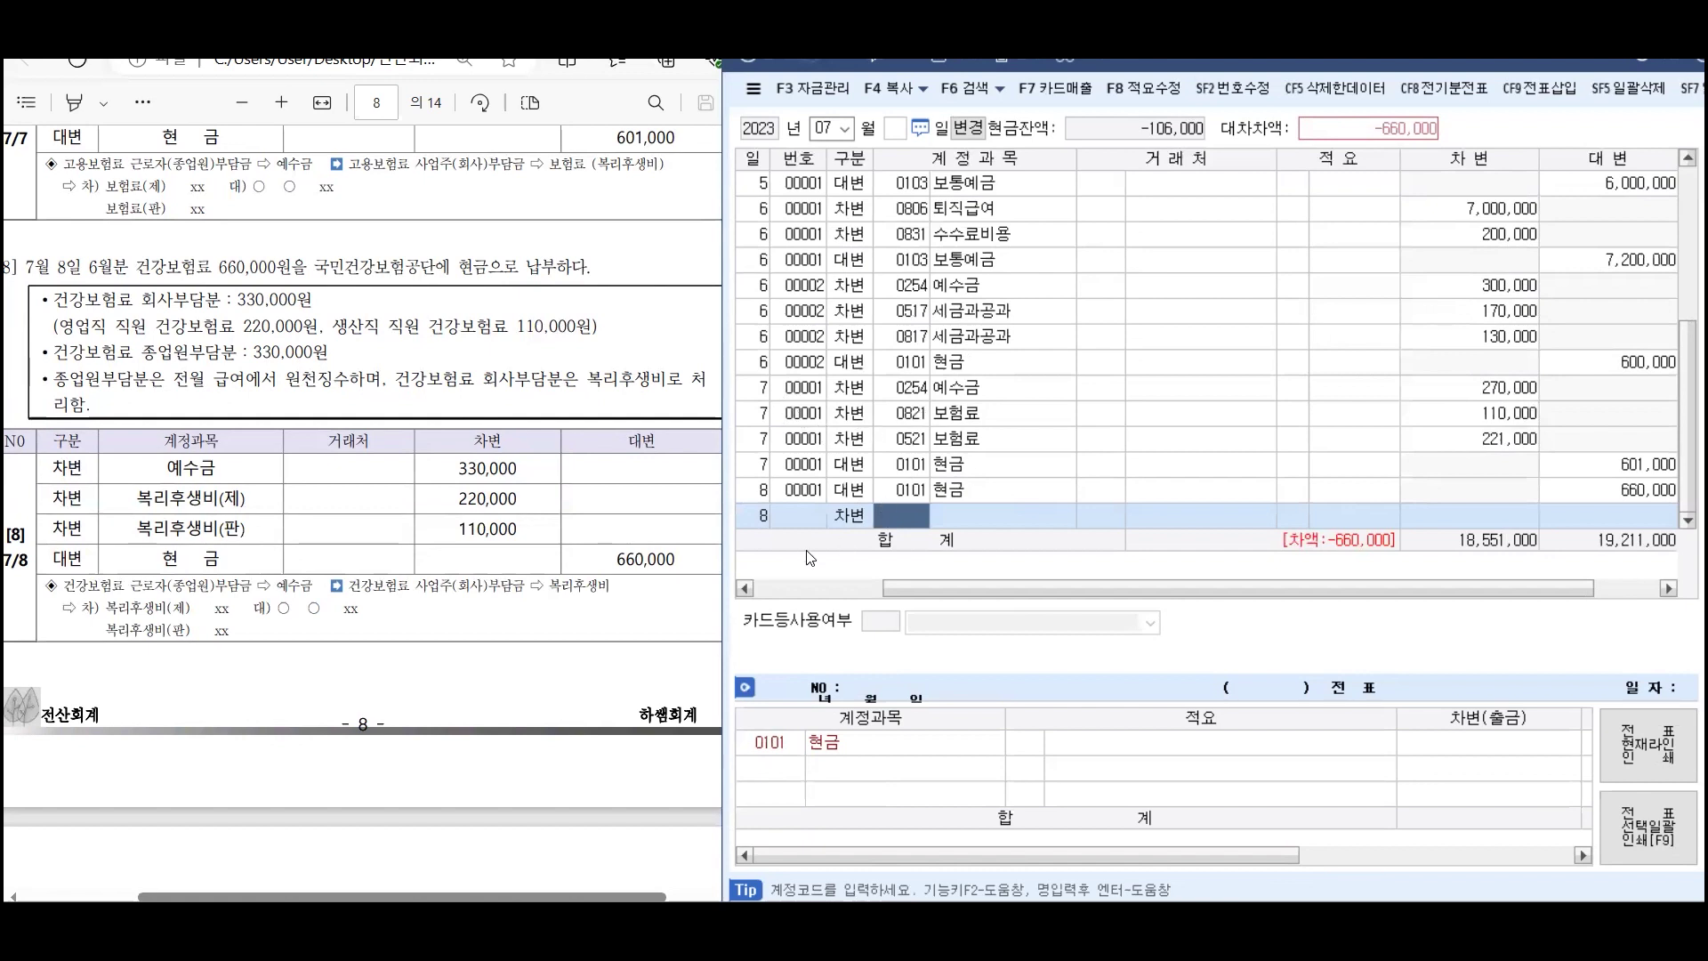
{"action": "type", "text": "254"}
{"action": "key", "text": "Return"}
{"action": "key", "text": "Return"}
{"action": "key", "text": "Return"}
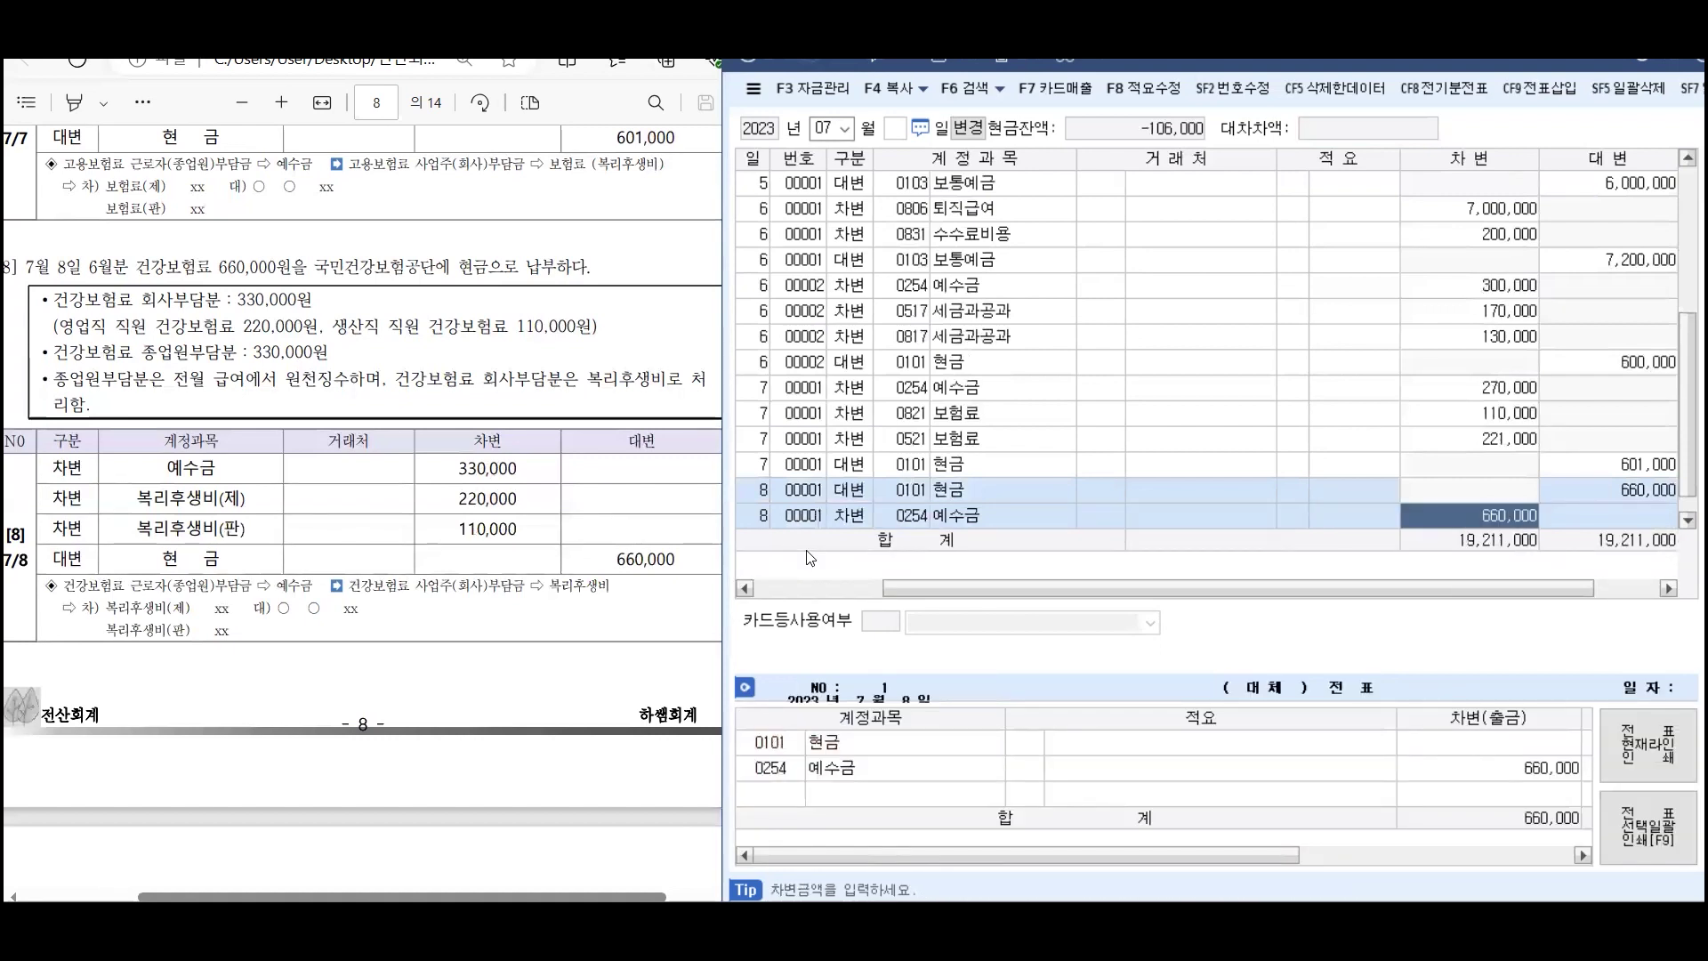
{"action": "type", "text": "330000"}
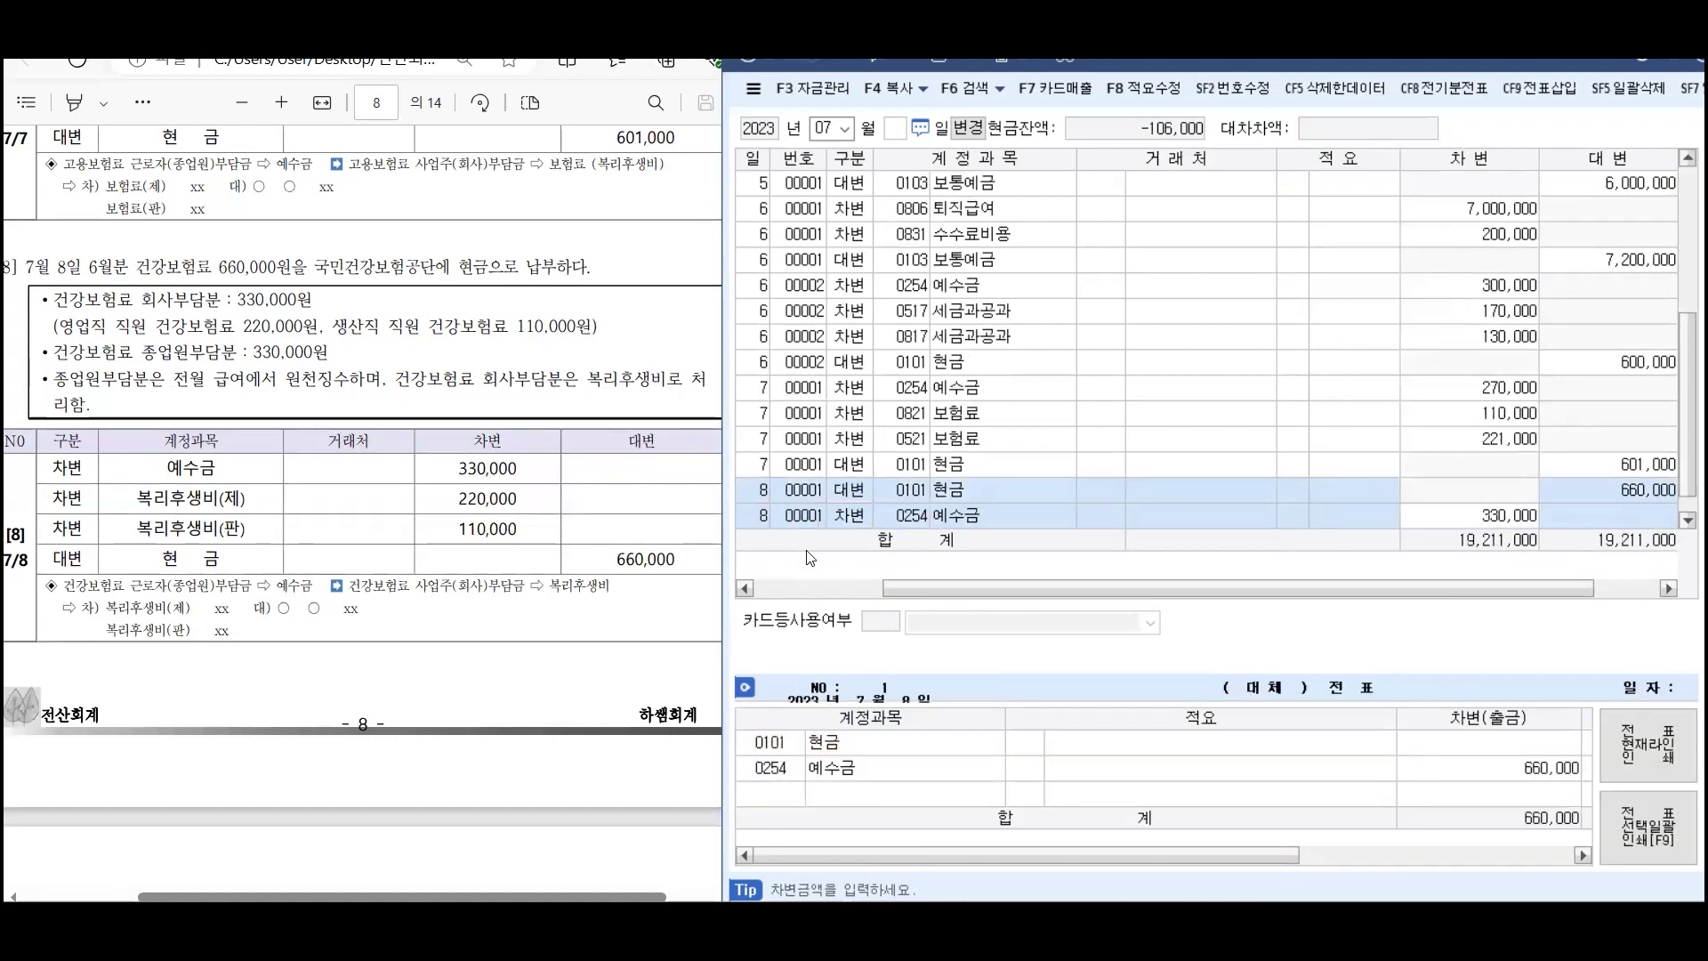
{"action": "key", "text": "Return"}
Add a 차변 line dated day 8 for account 0811 복리후생비 (판매관리비) with a debit amount of 220,000
{"action": "type", "text": "8"}
{"action": "key", "text": "Return"}
{"action": "type", "text": "3"}
{"action": "key", "text": "Return"}
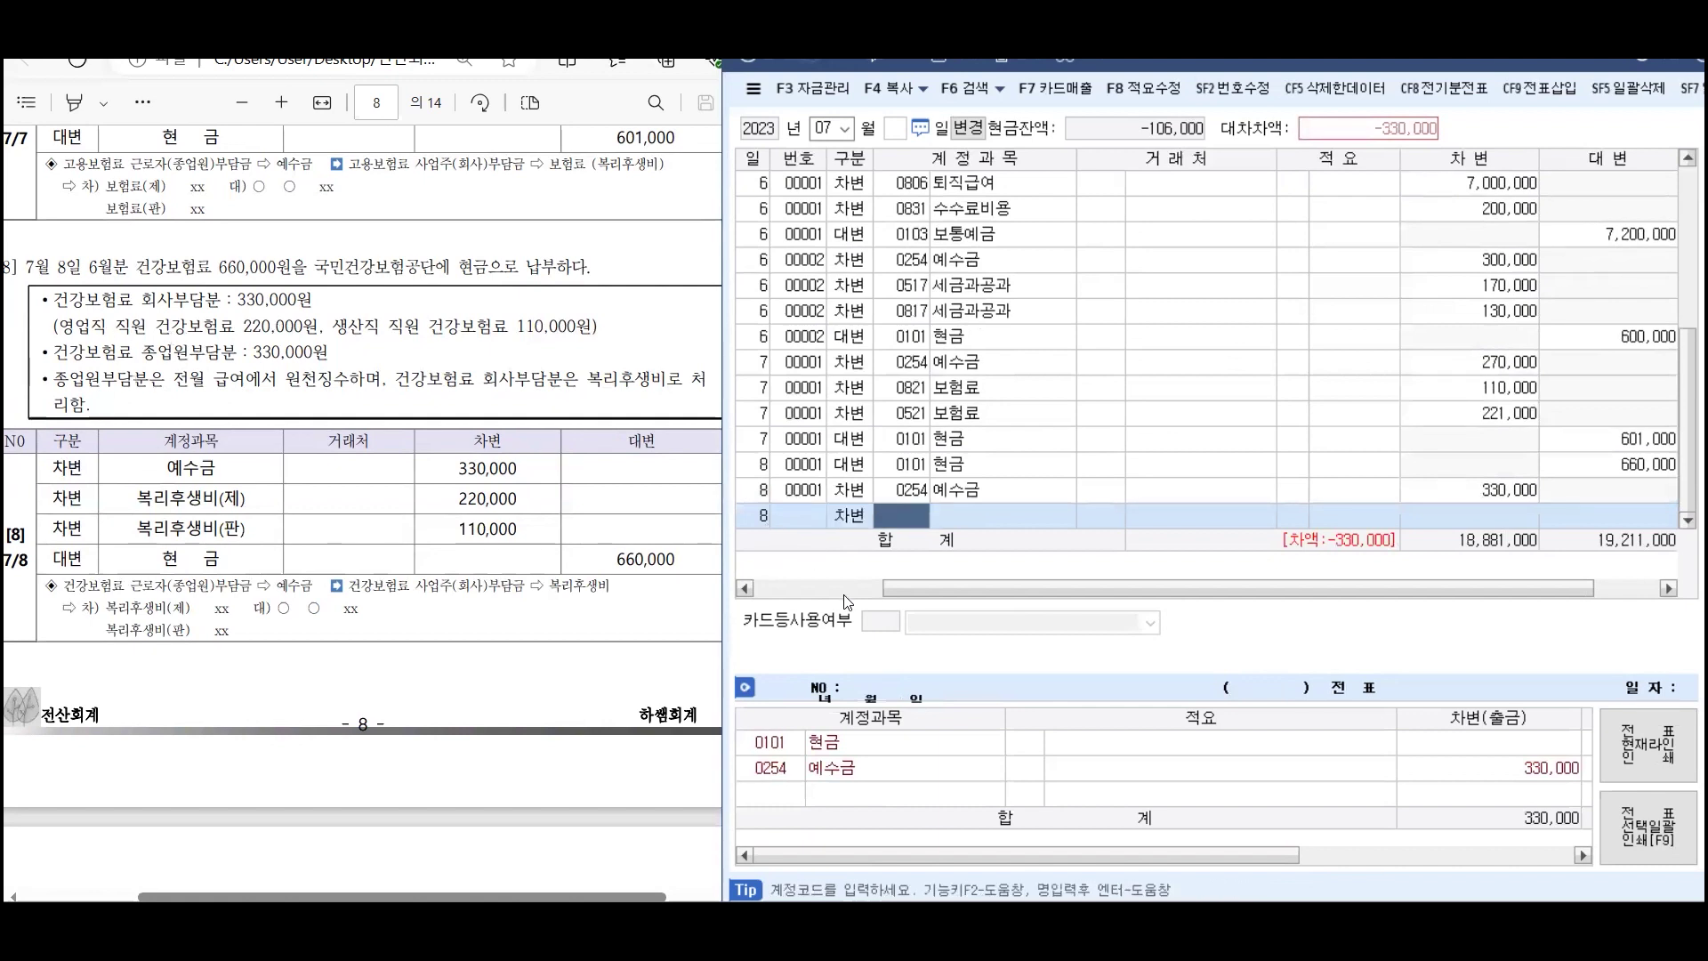
{"action": "left_click", "coordinate": [964, 514]}
{"action": "type", "text": "복리"}
{"action": "key", "text": "Return"}
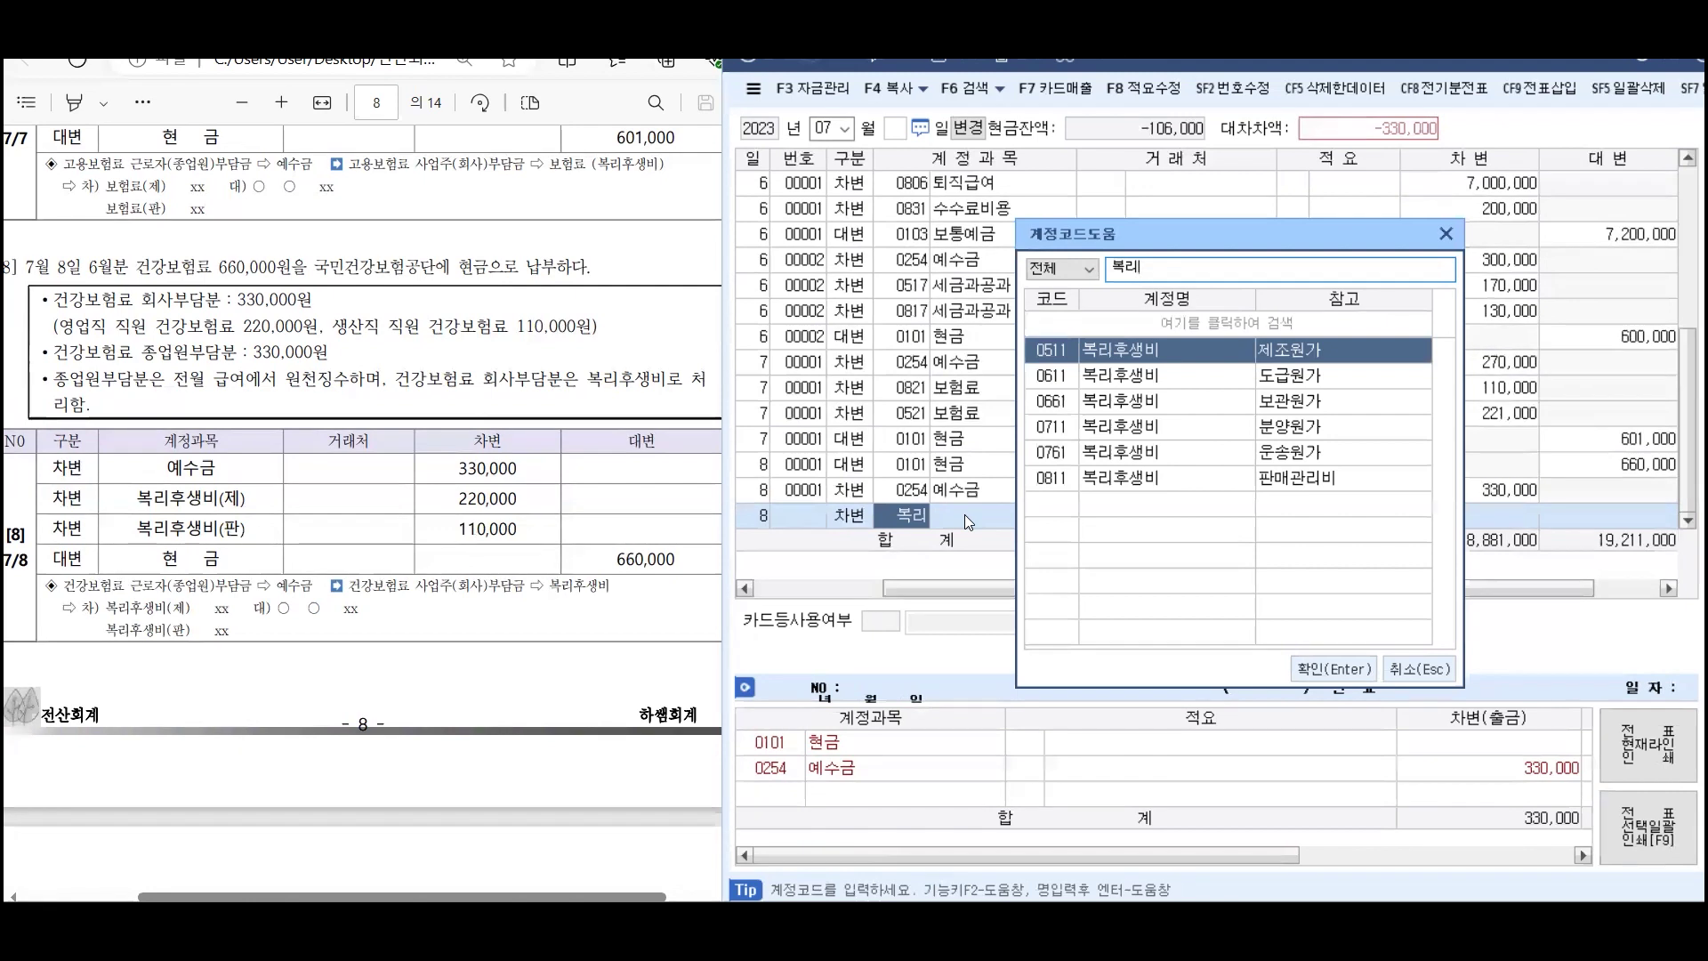
{"action": "key", "text": "Down"}
{"action": "key", "text": "Down"}
{"action": "key", "text": "Down"}
{"action": "key", "text": "Down"}
{"action": "key", "text": "Down"}
{"action": "key", "text": "Return"}
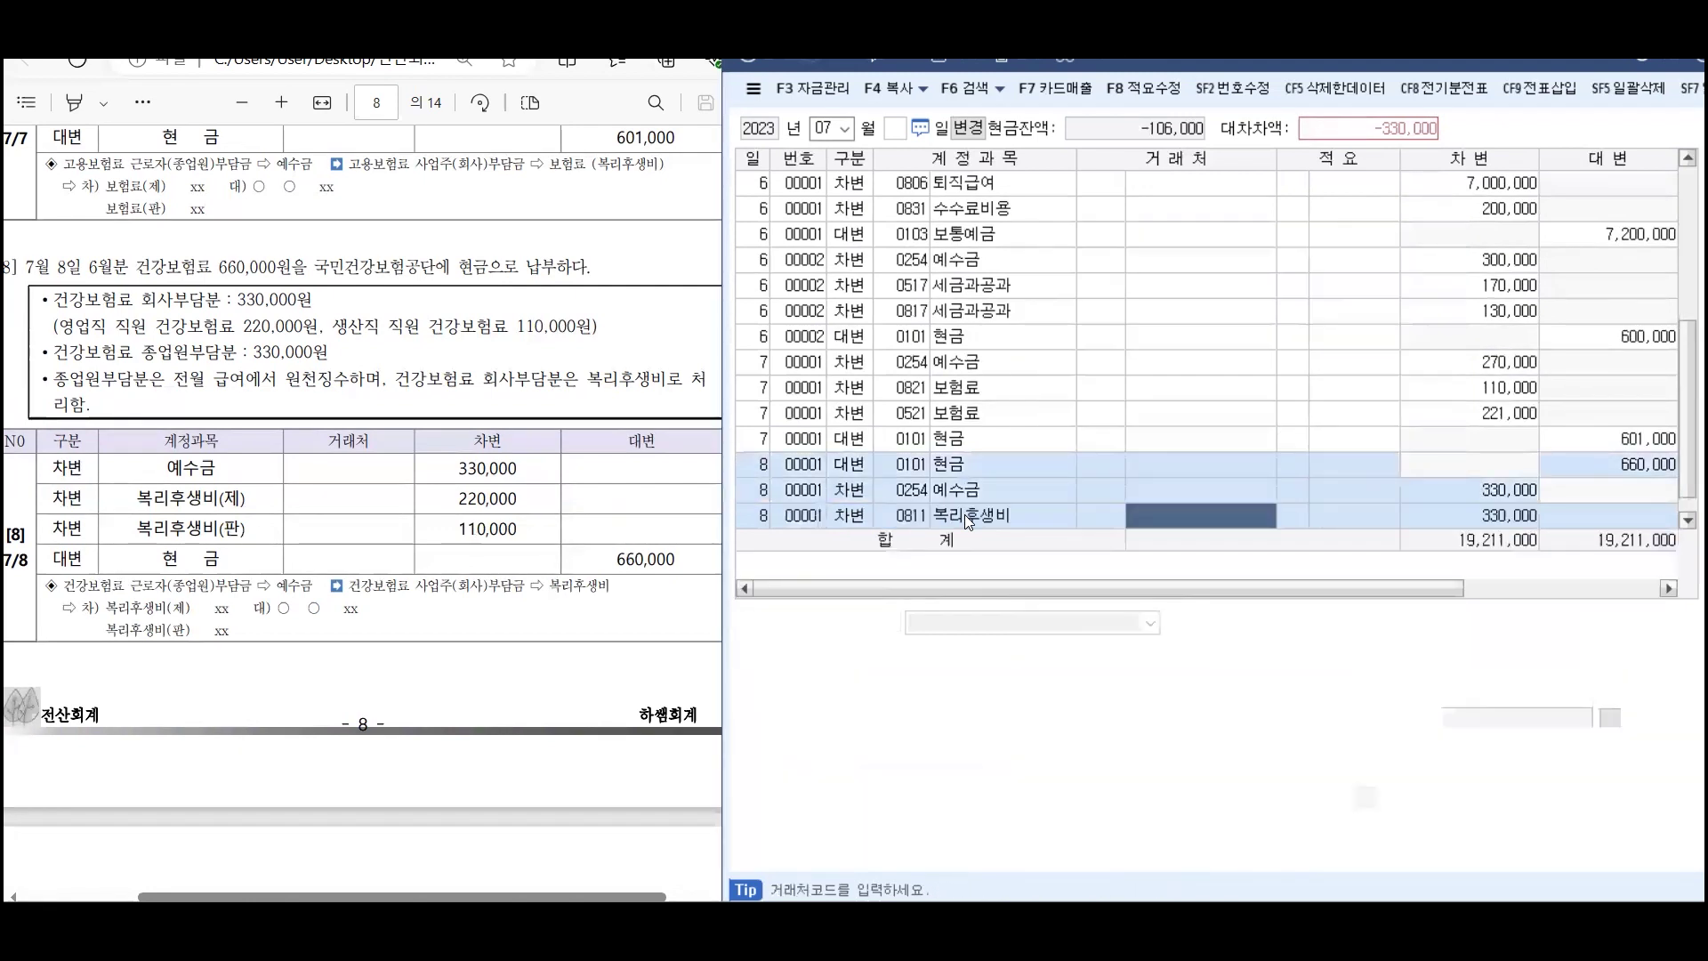
{"action": "type", "text": "220000"}
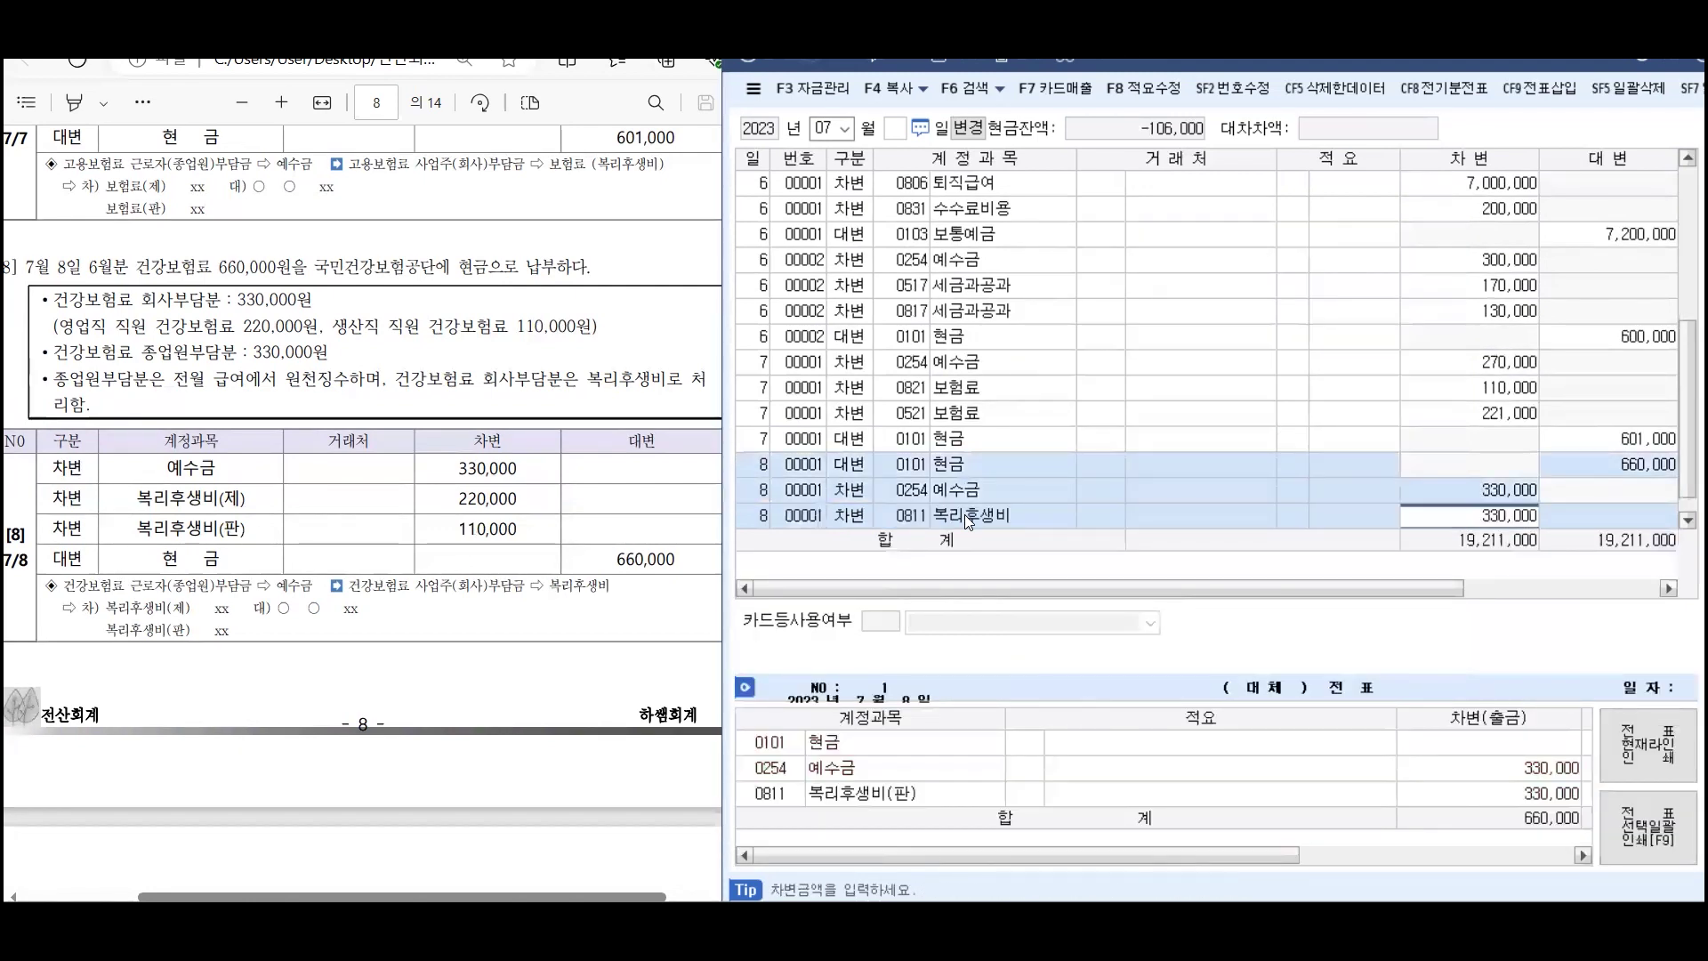
{"action": "key", "text": "Return"}
Add a 차변 line dated day 8 for account 0511 복리후생비 (제조원가) with a debit amount of 110,000
{"action": "key", "text": "Return"}
{"action": "type", "text": "3"}
{"action": "key", "text": "Return"}
{"action": "type", "text": "복리"}
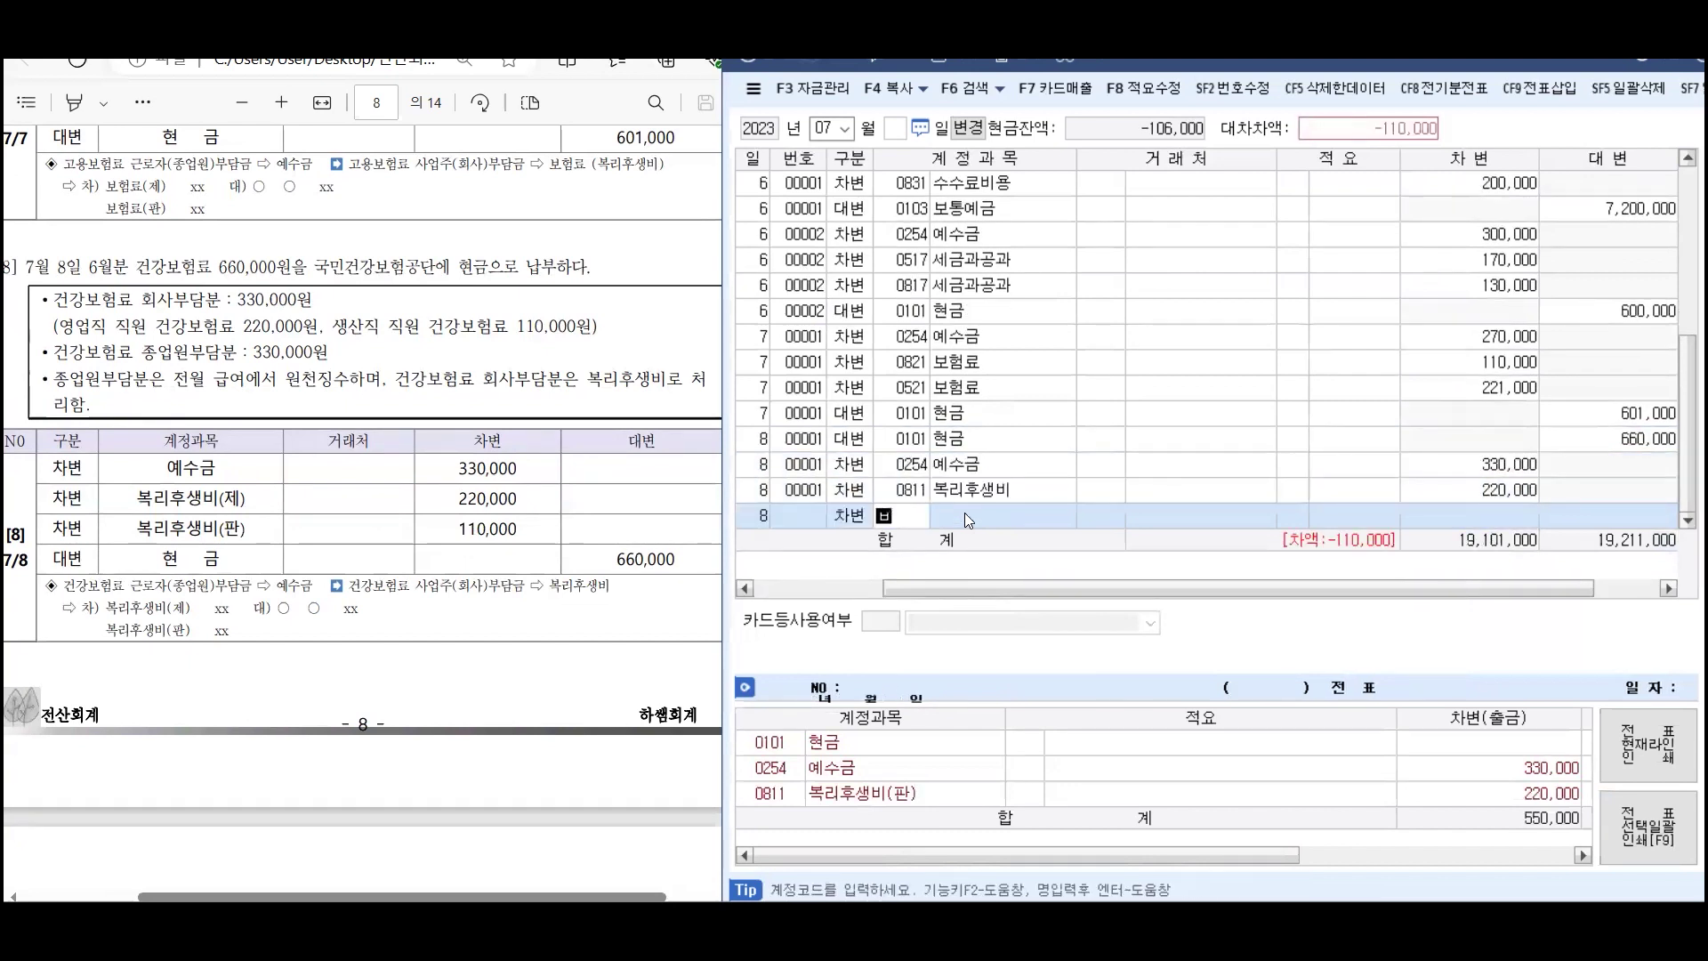
{"action": "key", "text": "Return"}
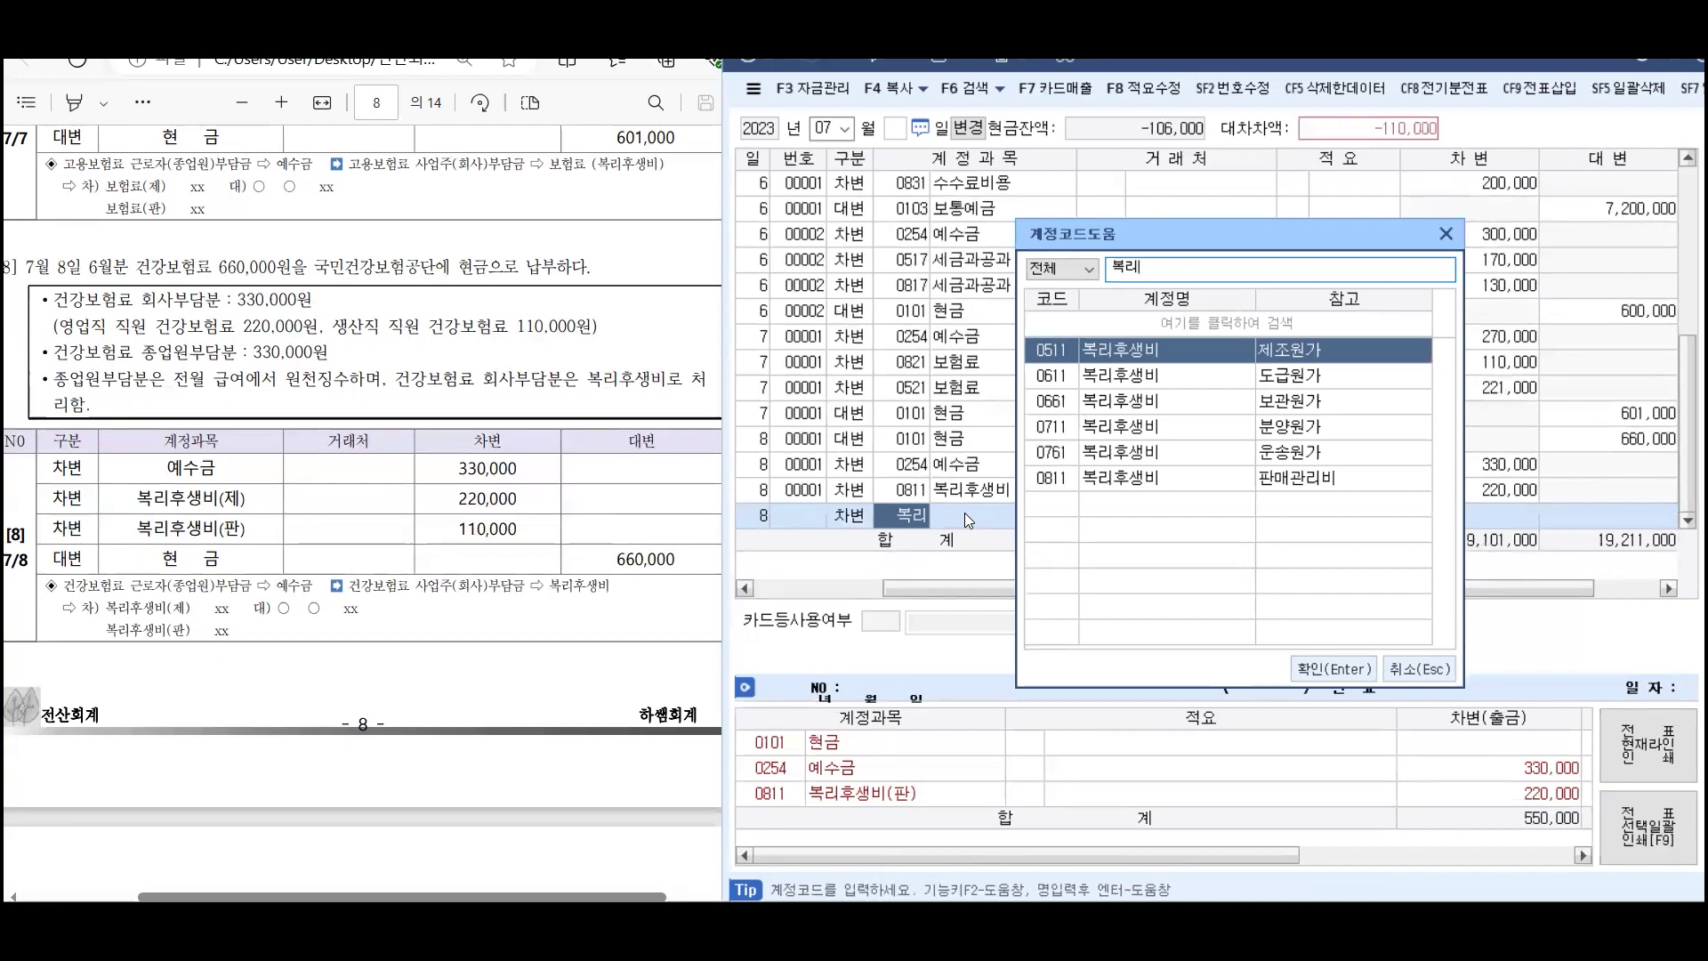
{"action": "key", "text": "Return"}
{"action": "key", "text": "Return"}
{"action": "key", "text": "Return"}
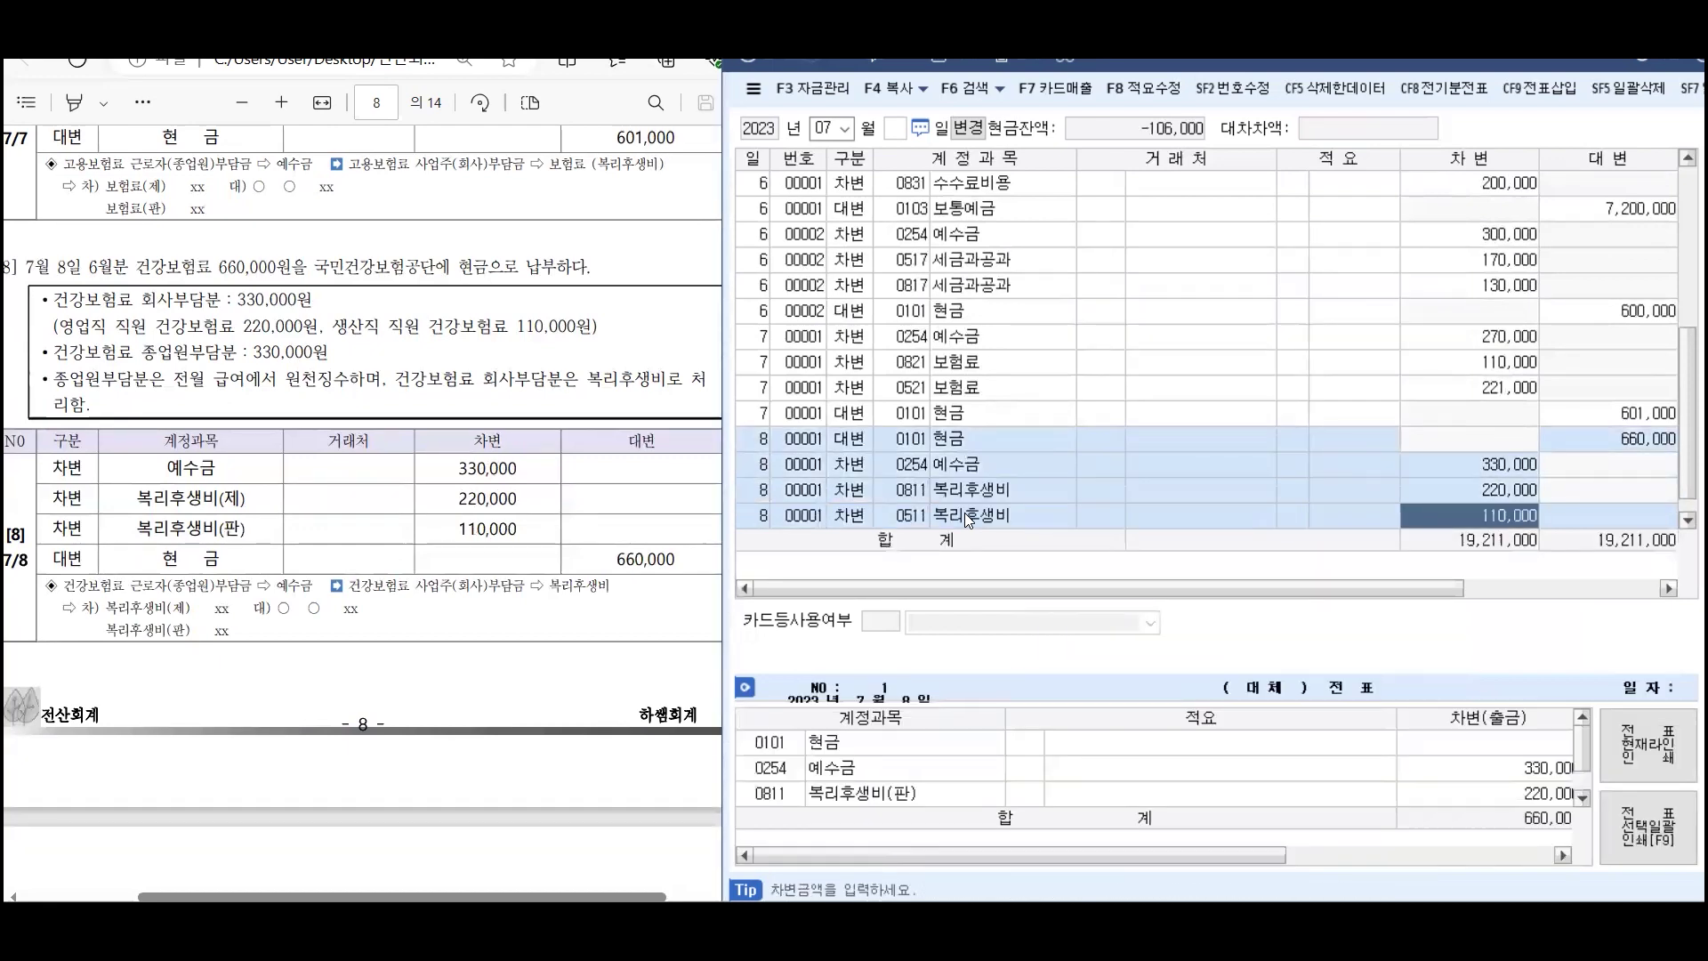
{"action": "key", "text": "Return"}
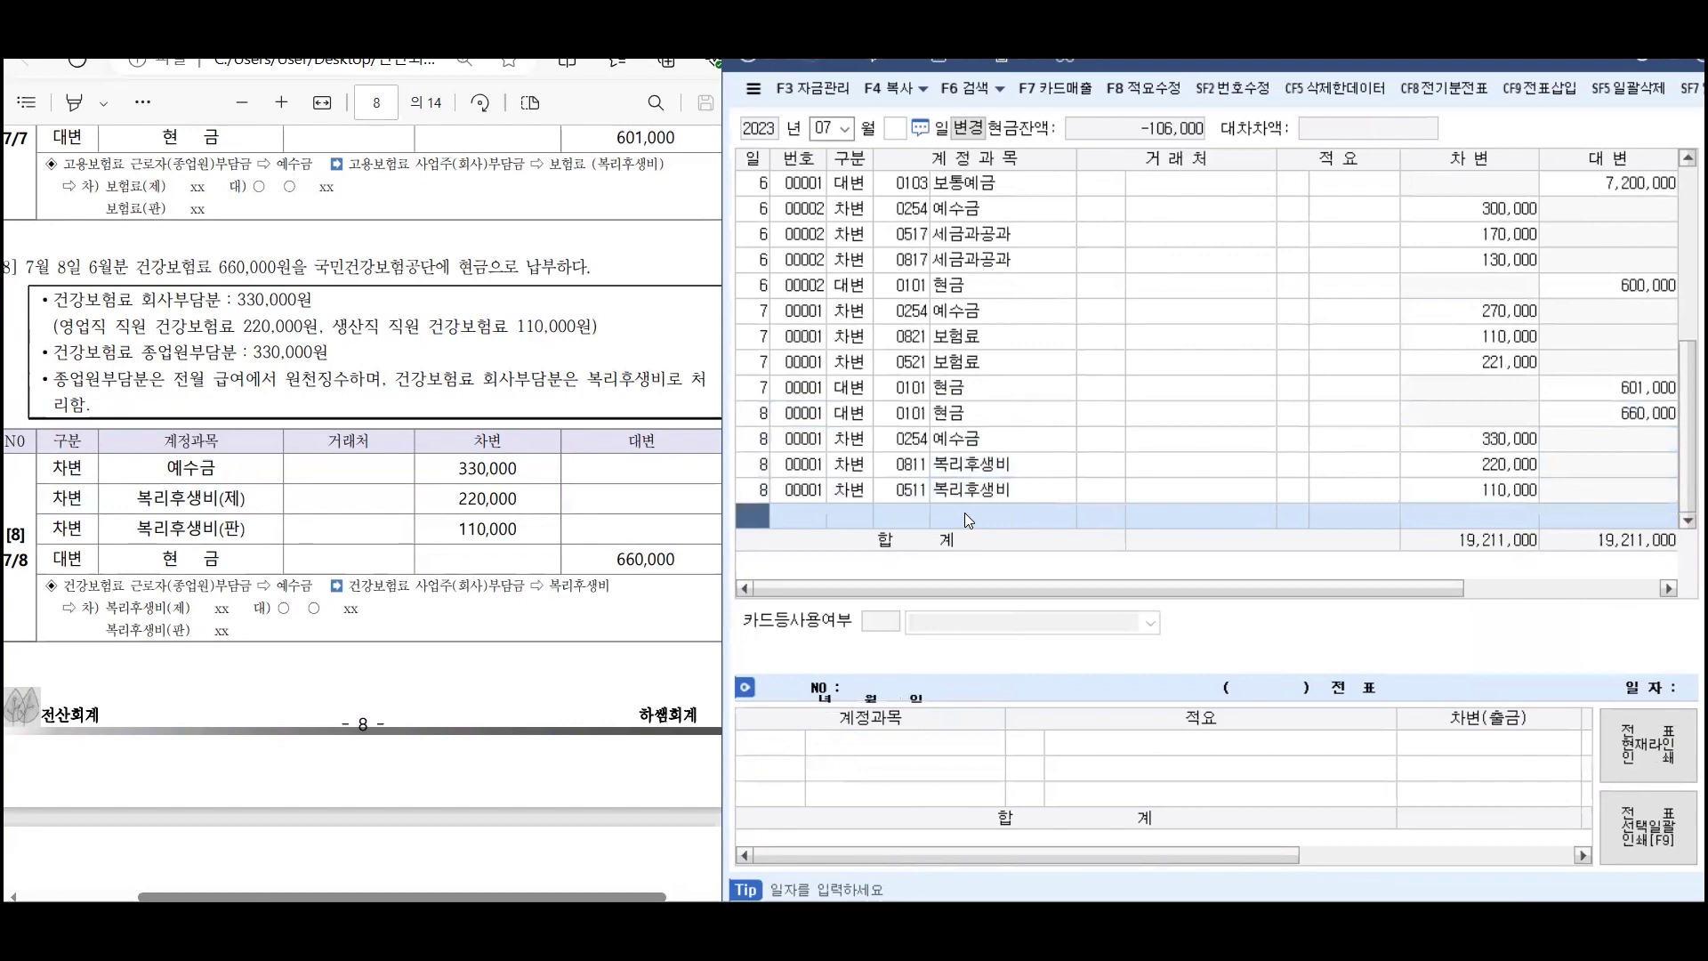
Add a 대변 line dated day 9 for account 0103 보통예금 with a credit amount of 3,000,000
{"action": "scroll", "coordinate": [207, 465], "scroll_direction": "down", "scroll_amount": 10}
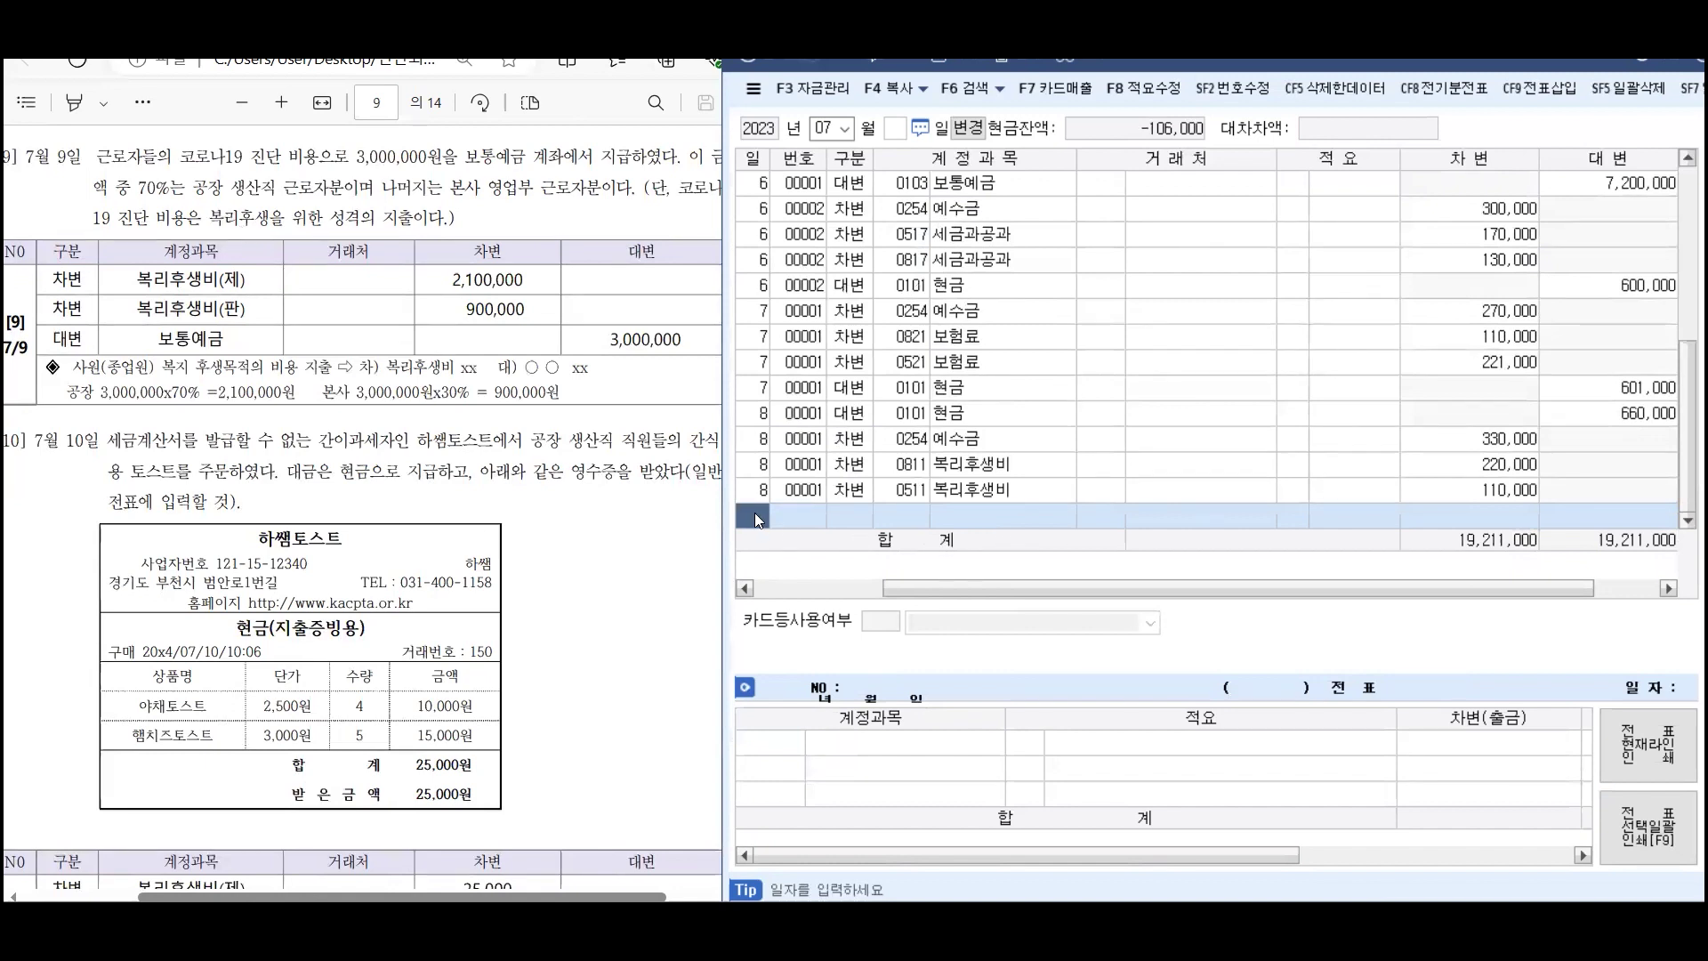
{"action": "type", "text": "9"}
{"action": "key", "text": "Return"}
{"action": "type", "text": "3"}
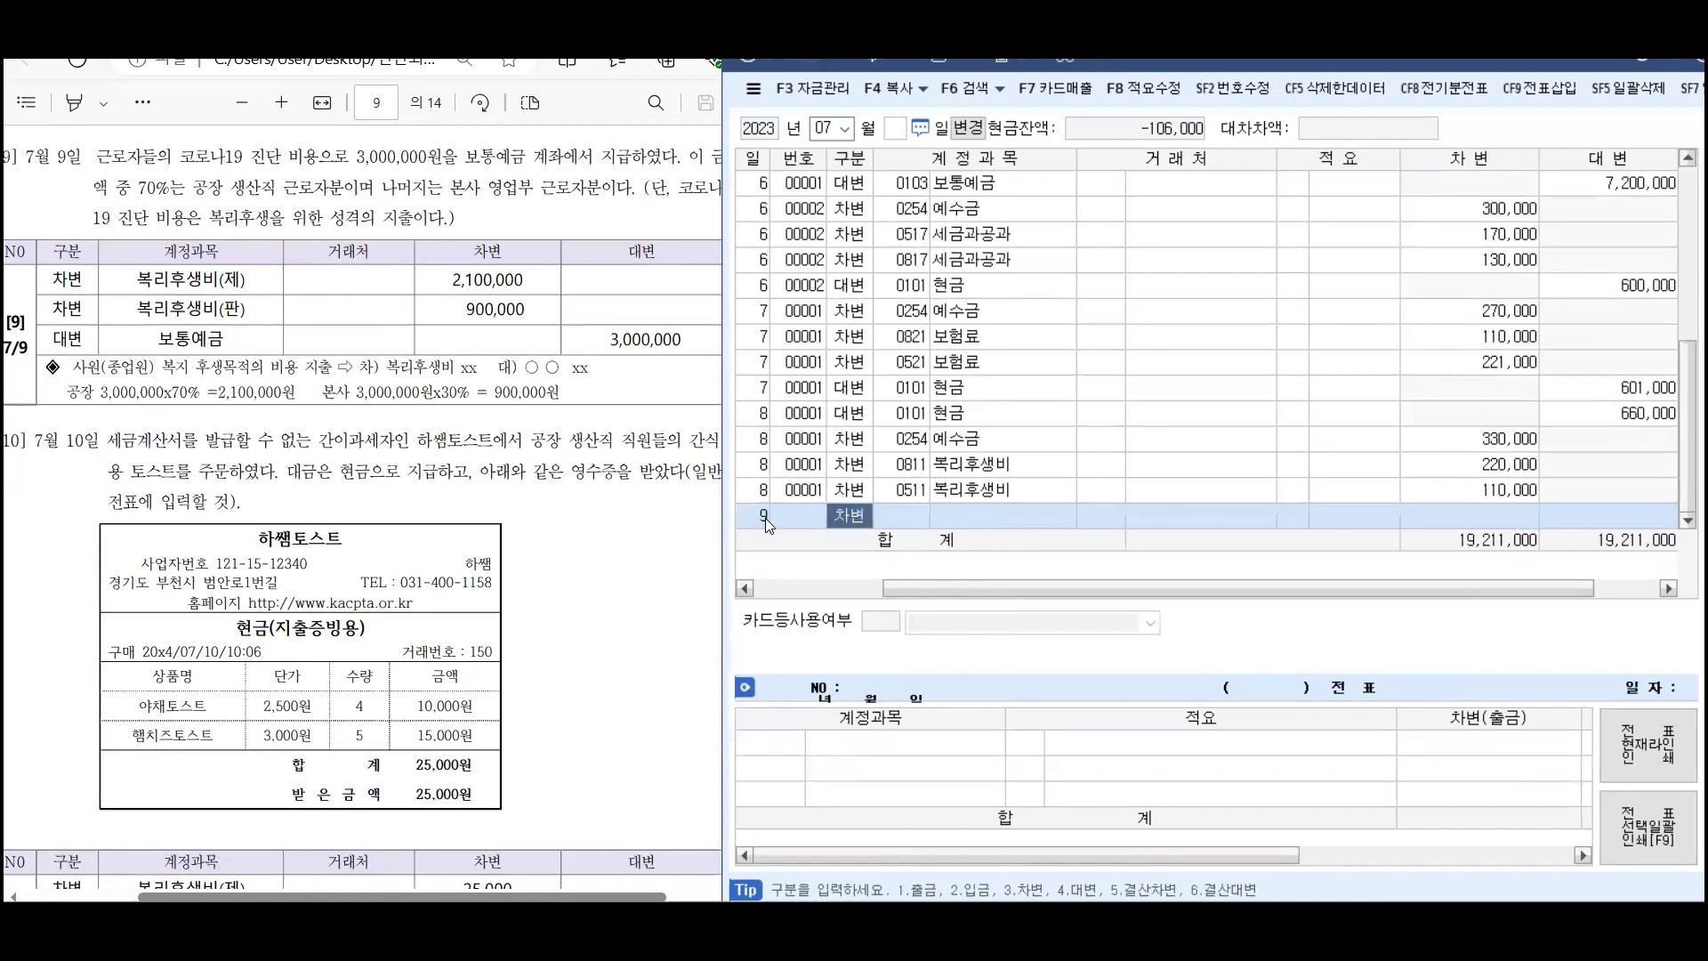
{"action": "key", "text": "Return"}
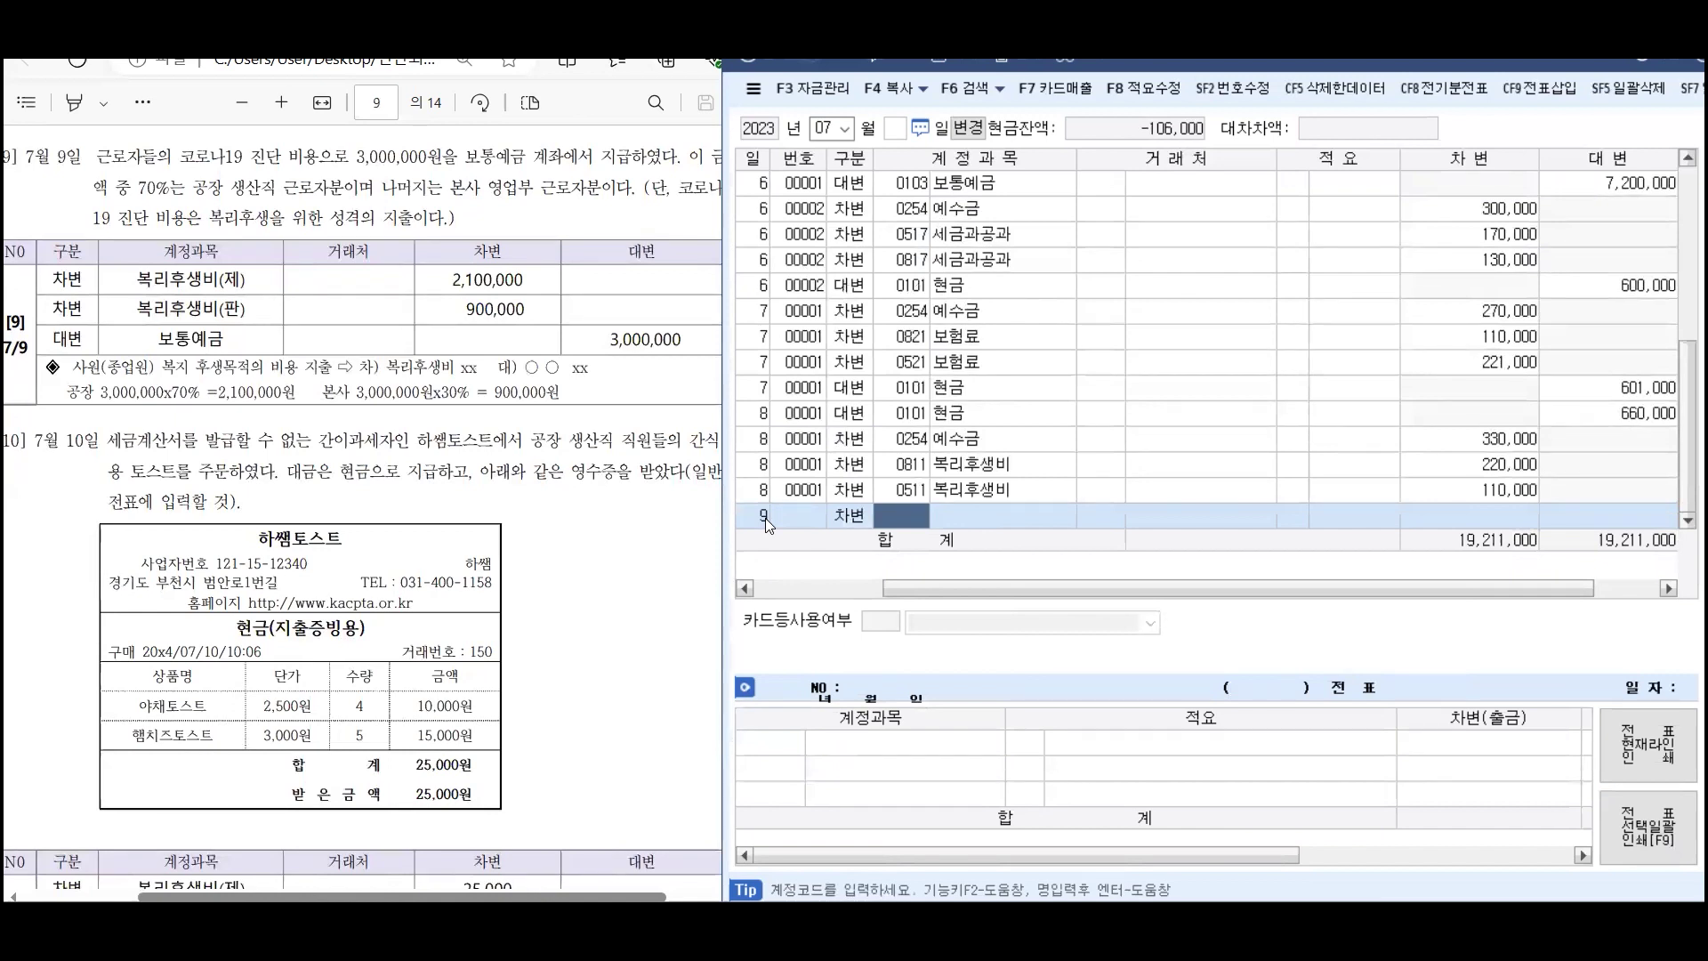
{"action": "key", "text": "Left"}
{"action": "type", "text": "4"}
{"action": "key", "text": "Return"}
{"action": "type", "text": "103"}
{"action": "key", "text": "Return"}
{"action": "key", "text": "Return"}
{"action": "key", "text": "Return"}
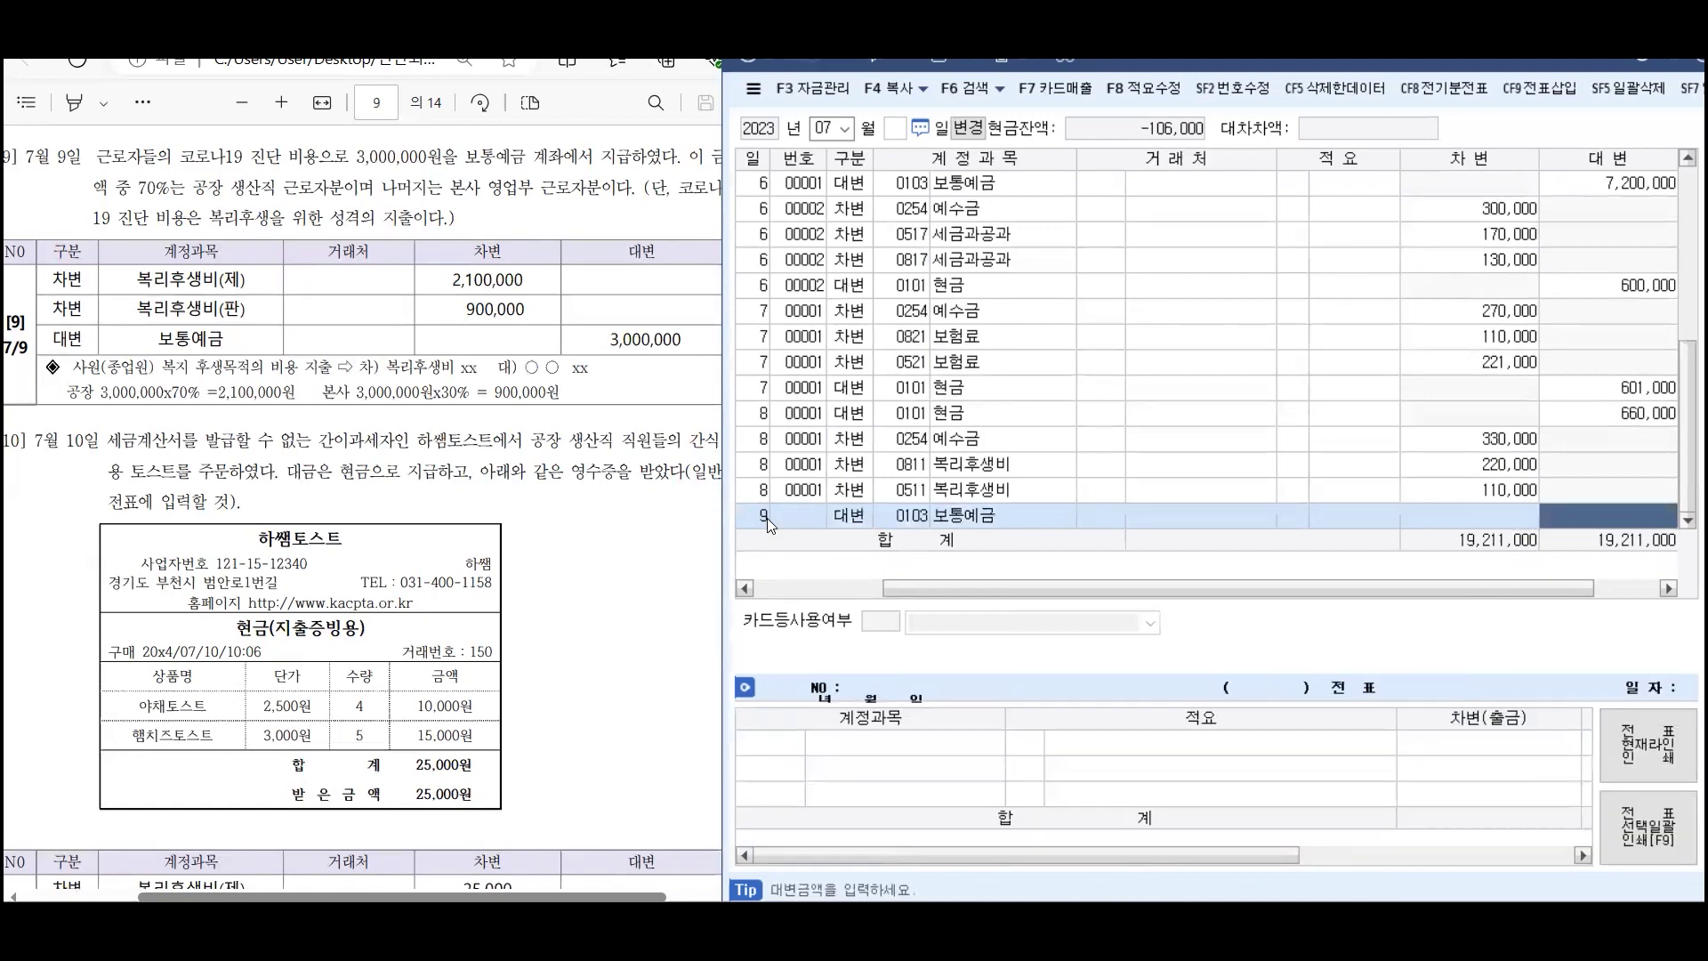
{"action": "type", "text": "3000000"}
{"action": "key", "text": "Return"}
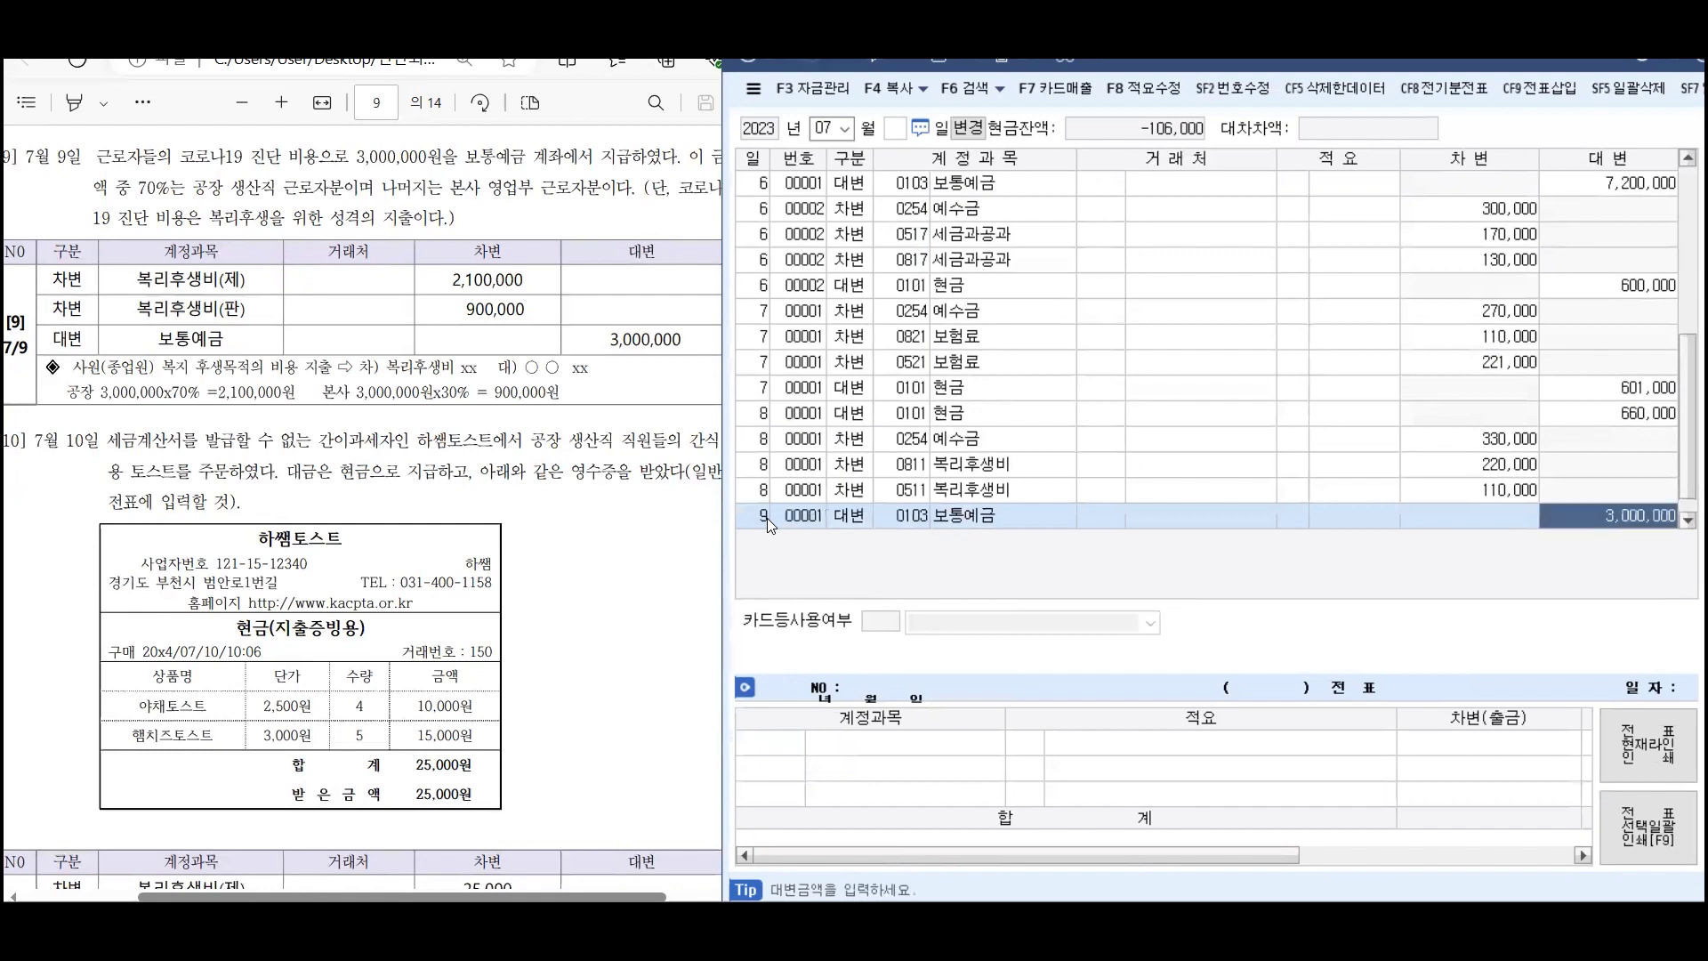
Add a 차변 line dated day 9 for account 0511 복리후생비 (제조원가) with a debit amount of 2,100,000
{"action": "type", "text": "3"}
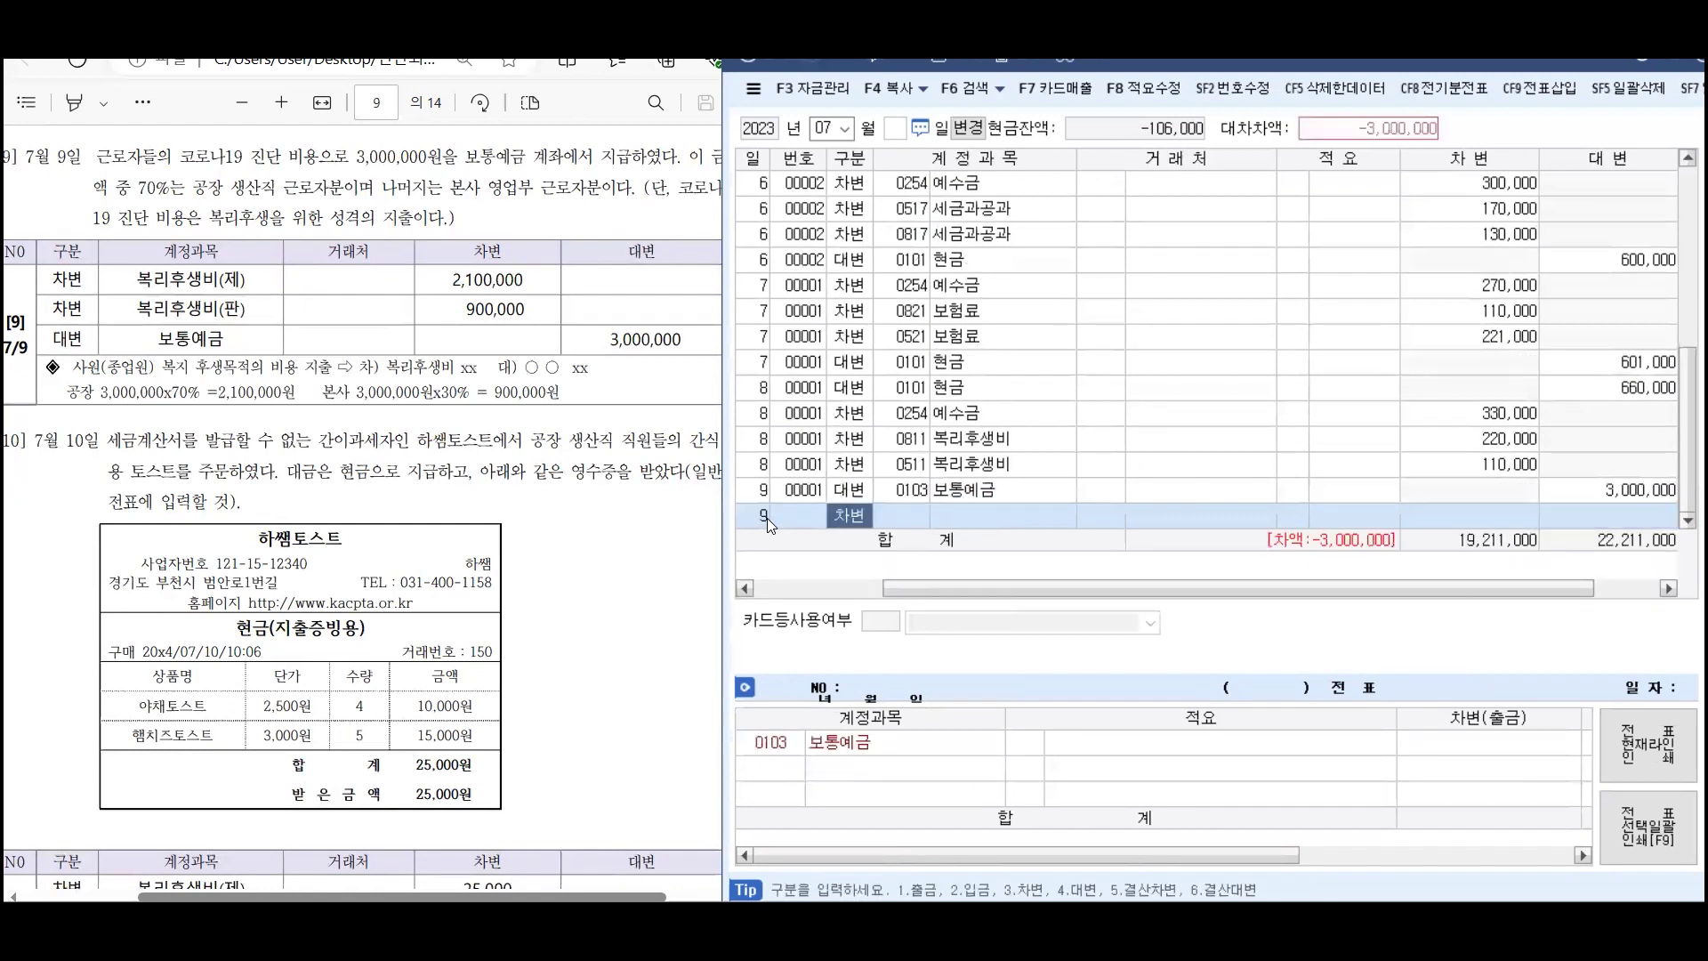
{"action": "key", "text": "Return"}
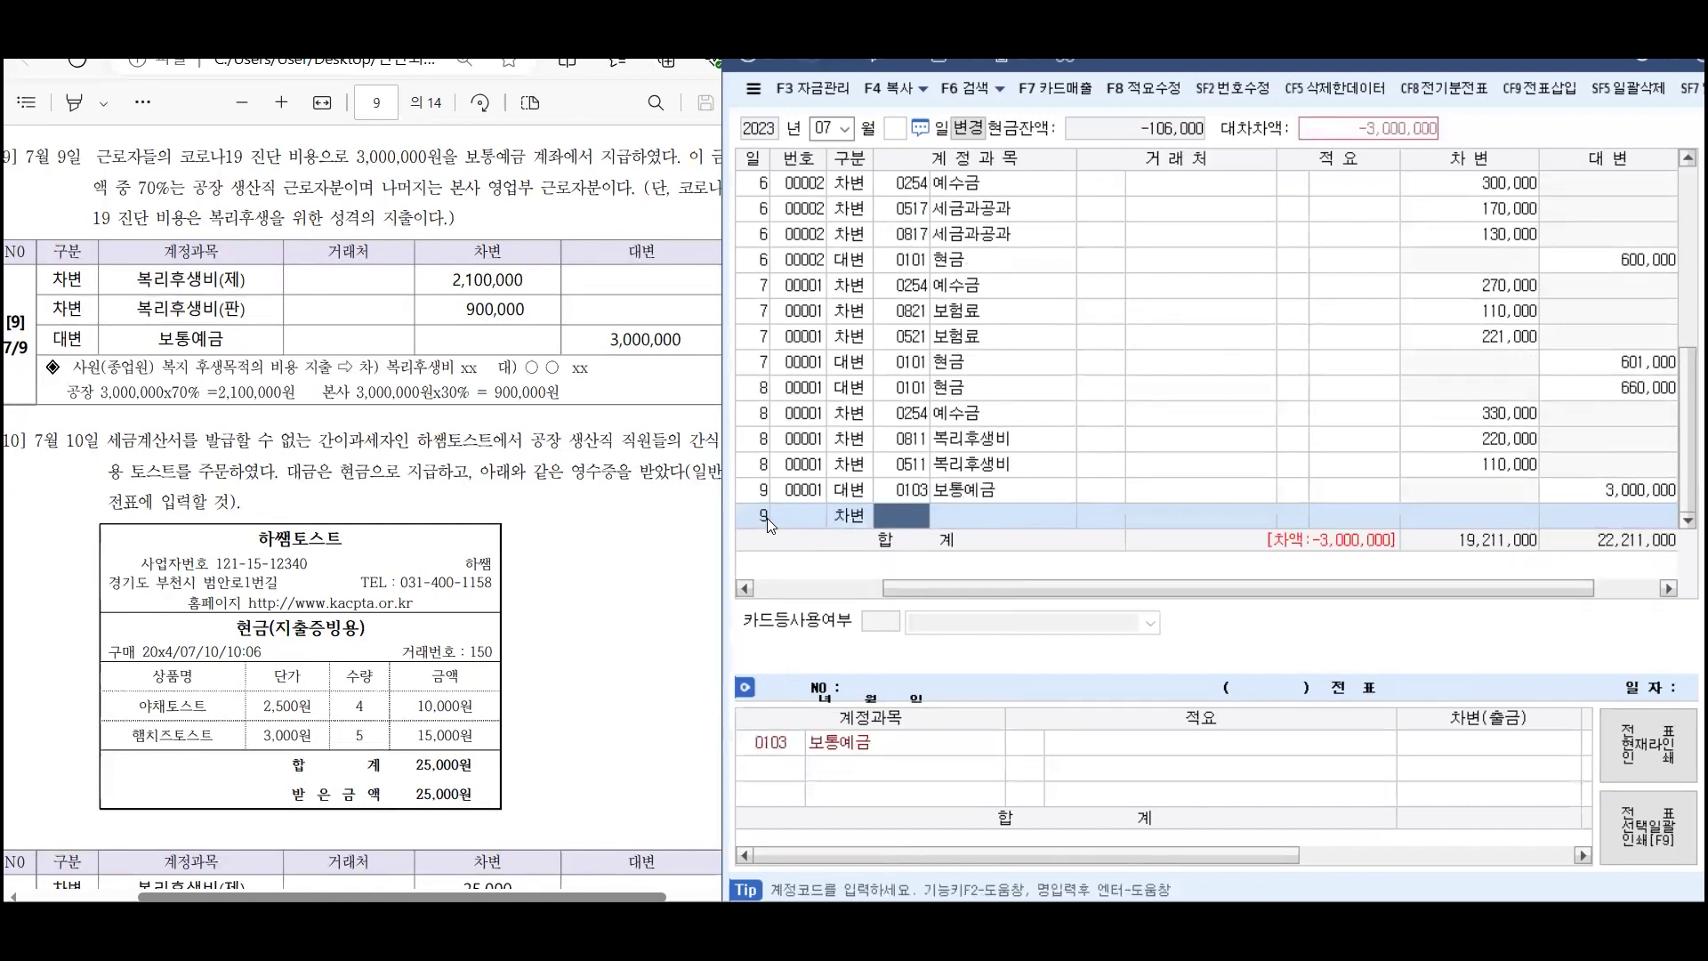
{"action": "type", "text": "복리"}
{"action": "key", "text": "Return"}
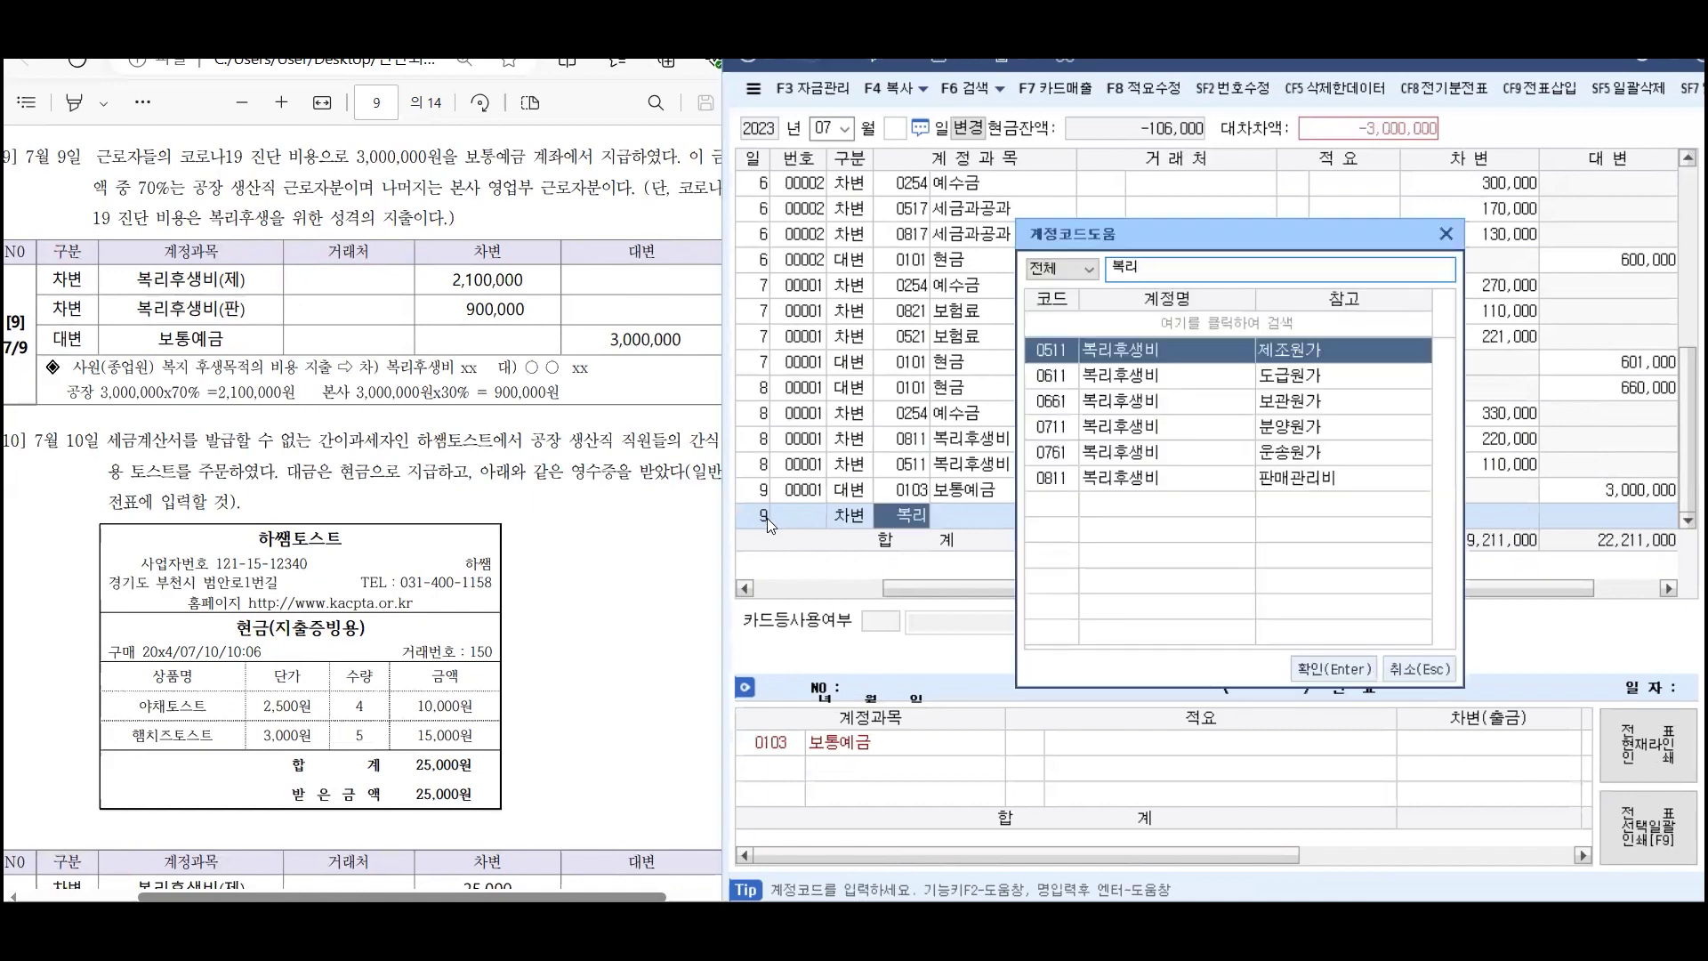
{"action": "key", "text": "Return"}
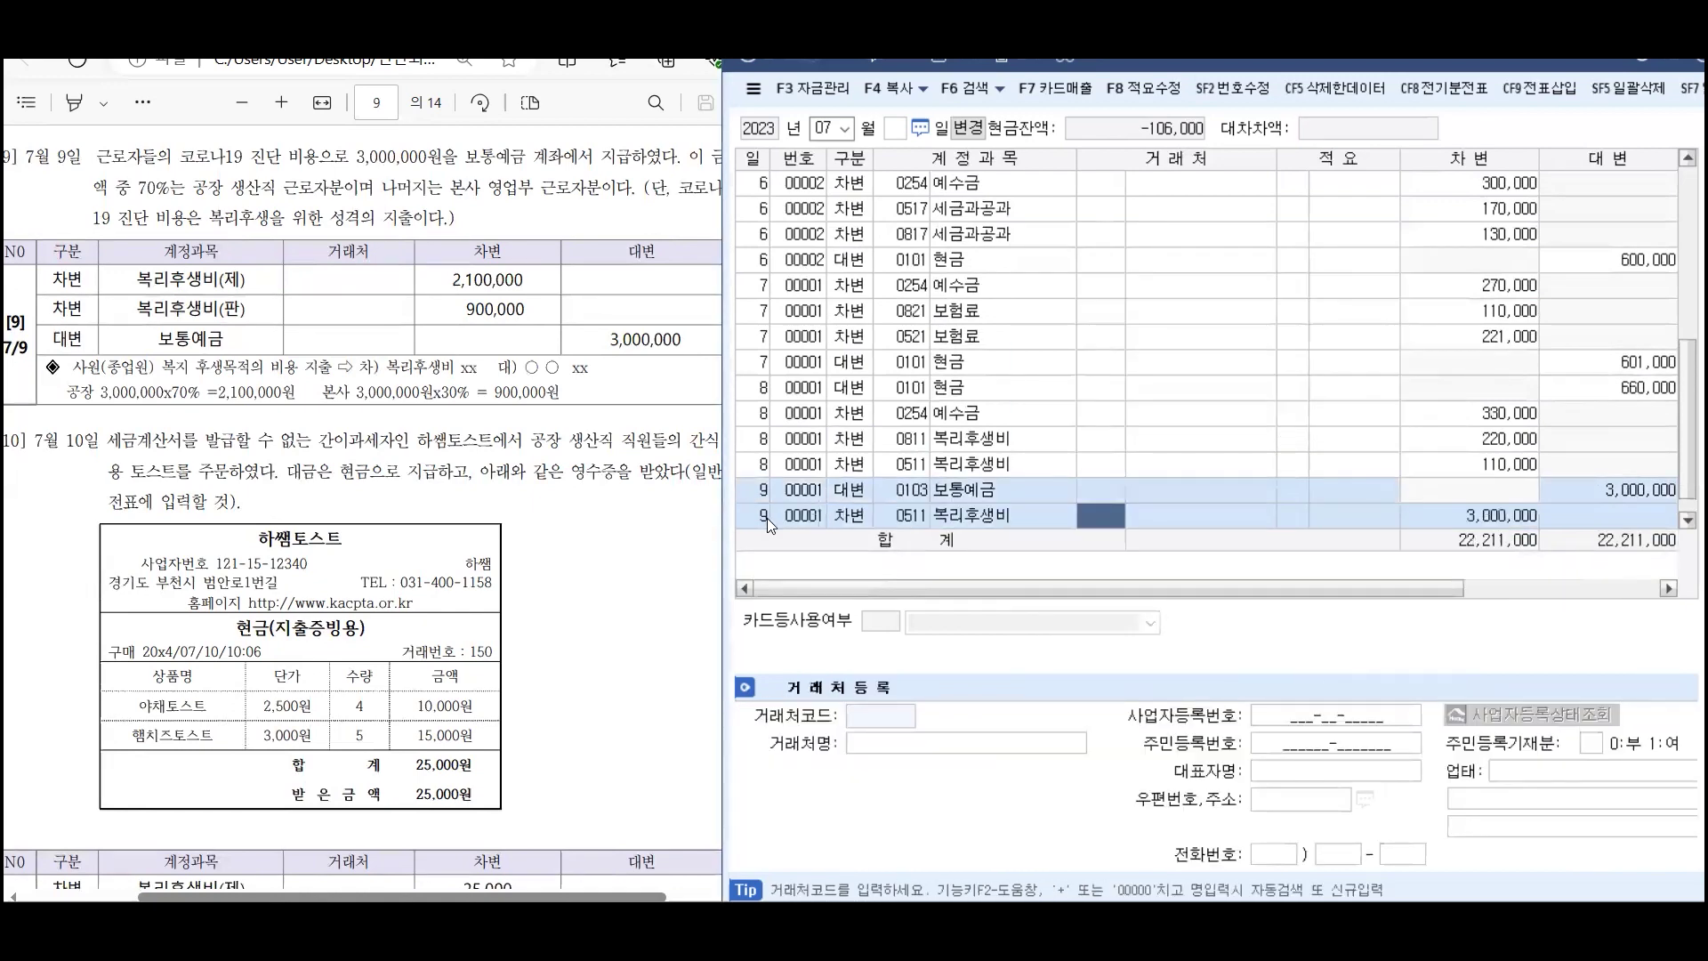
{"action": "key", "text": "Return"}
{"action": "key", "text": "Return"}
{"action": "type", "text": "2,100,000"}
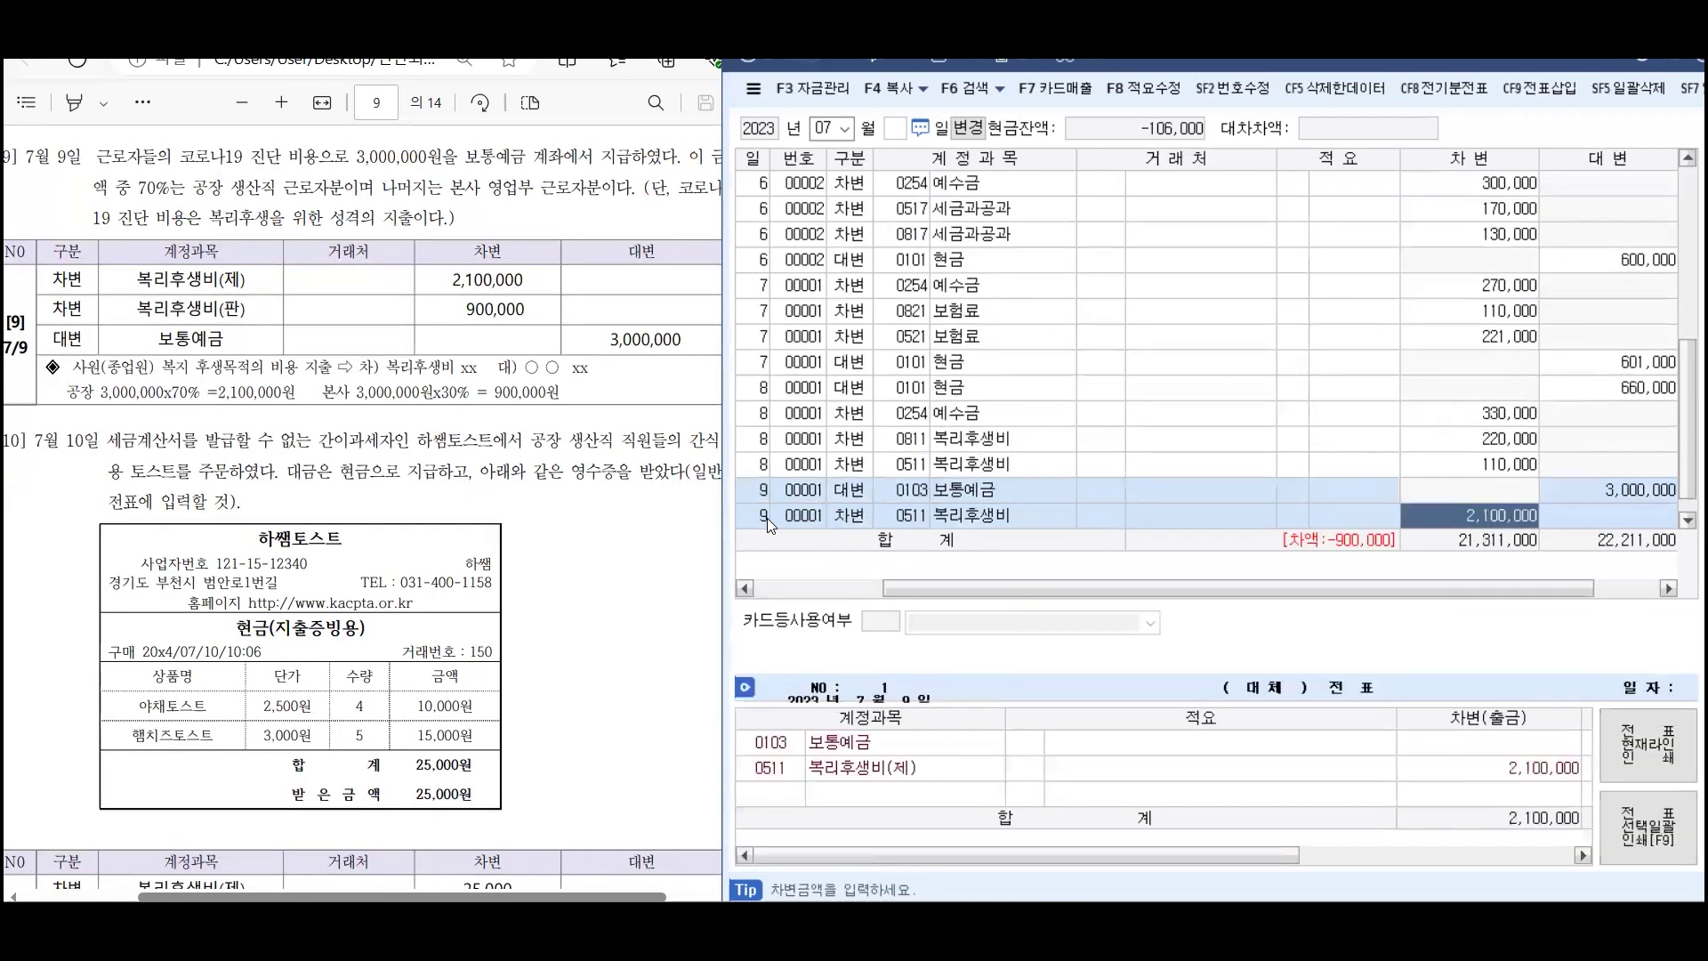
{"action": "key", "text": "Return"}
Add a 차변 line dated day 9 for account 0811 복리후생비 (판매관리비) with a debit amount of 900,000
{"action": "type", "text": "9"}
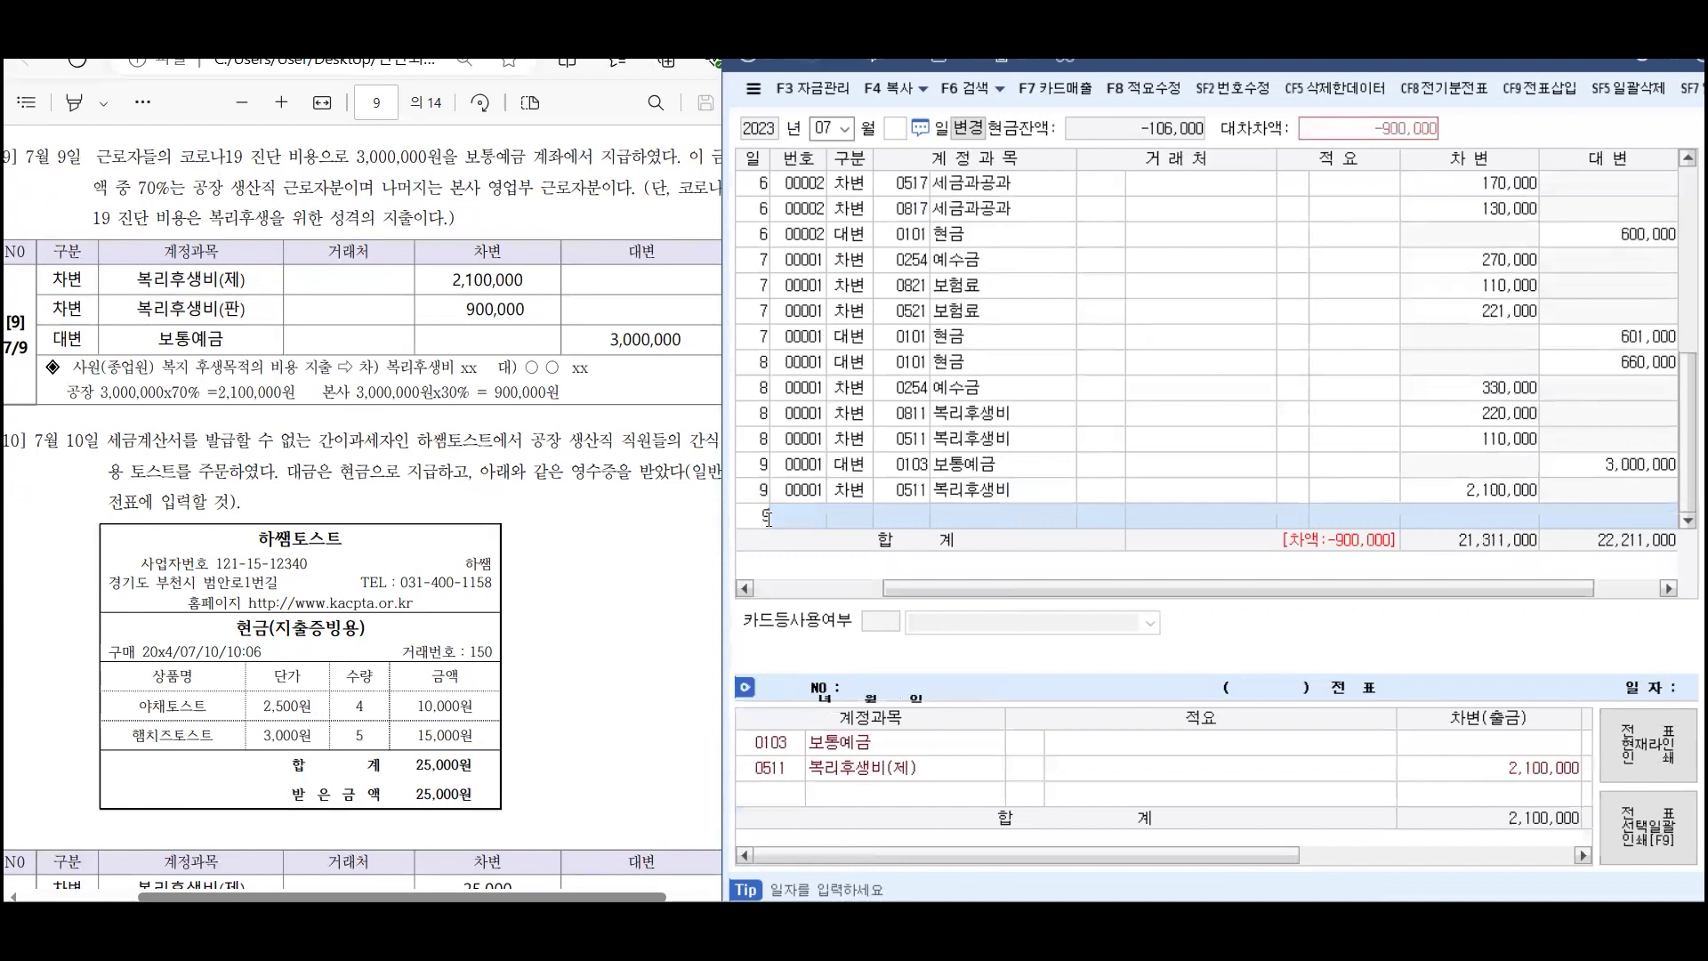
{"action": "key", "text": "Return"}
{"action": "type", "text": "3"}
{"action": "key", "text": "Return"}
{"action": "type", "text": "복리"}
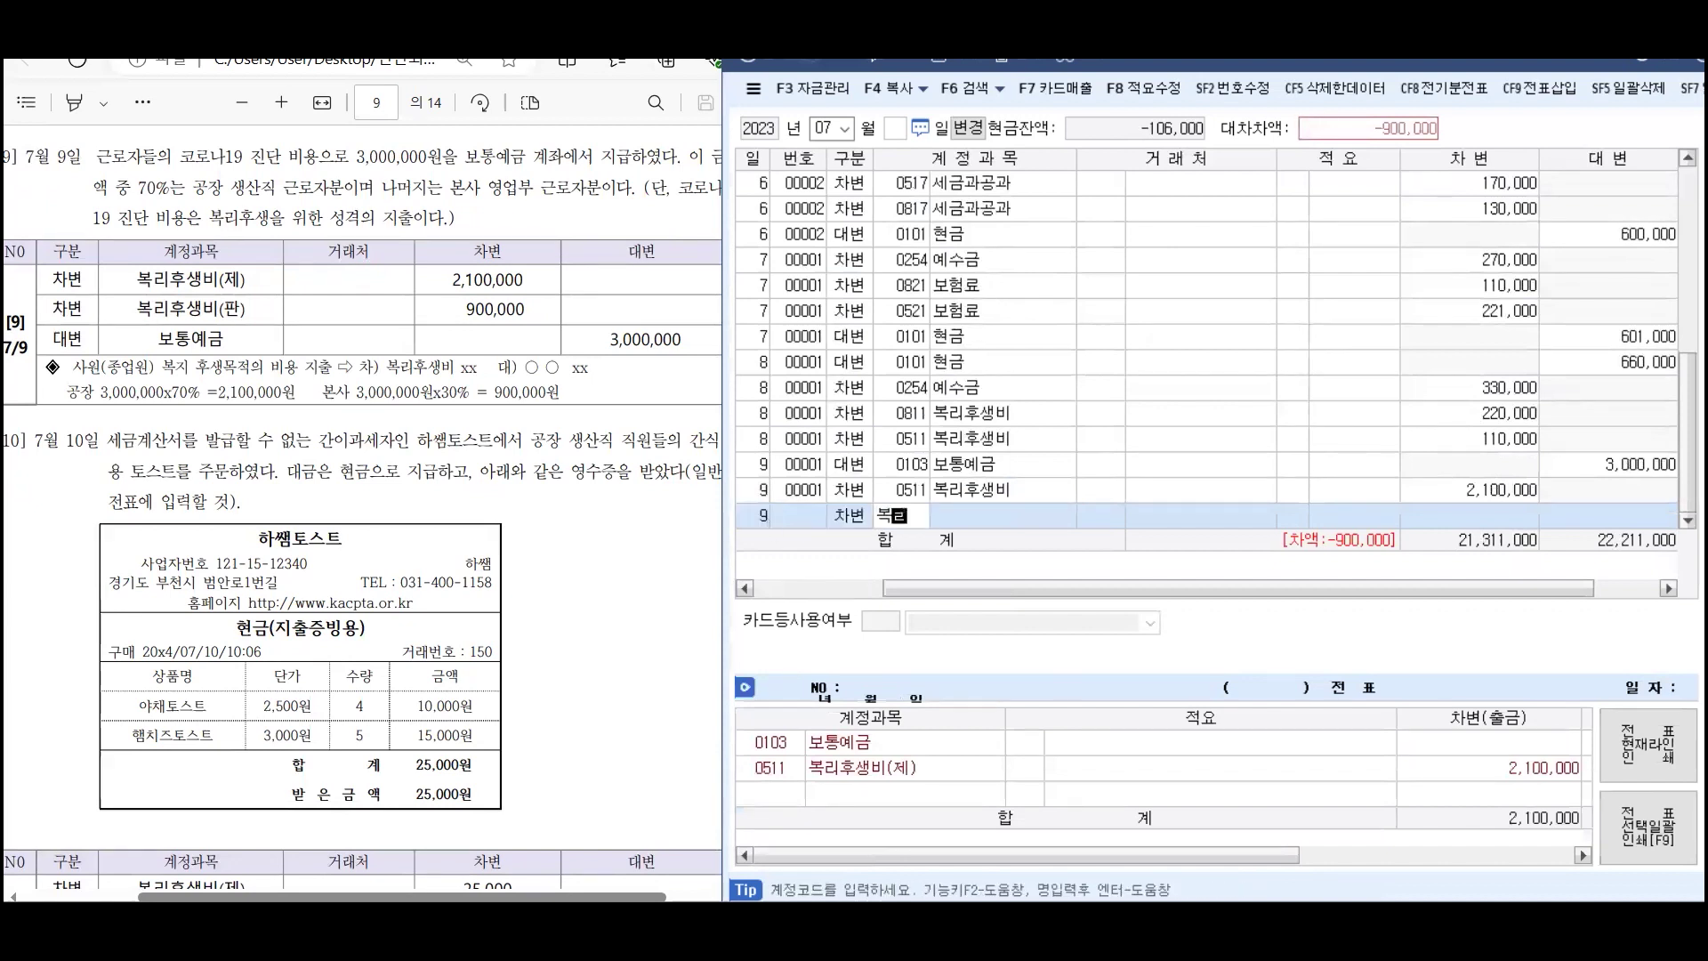
{"action": "key", "text": "Return"}
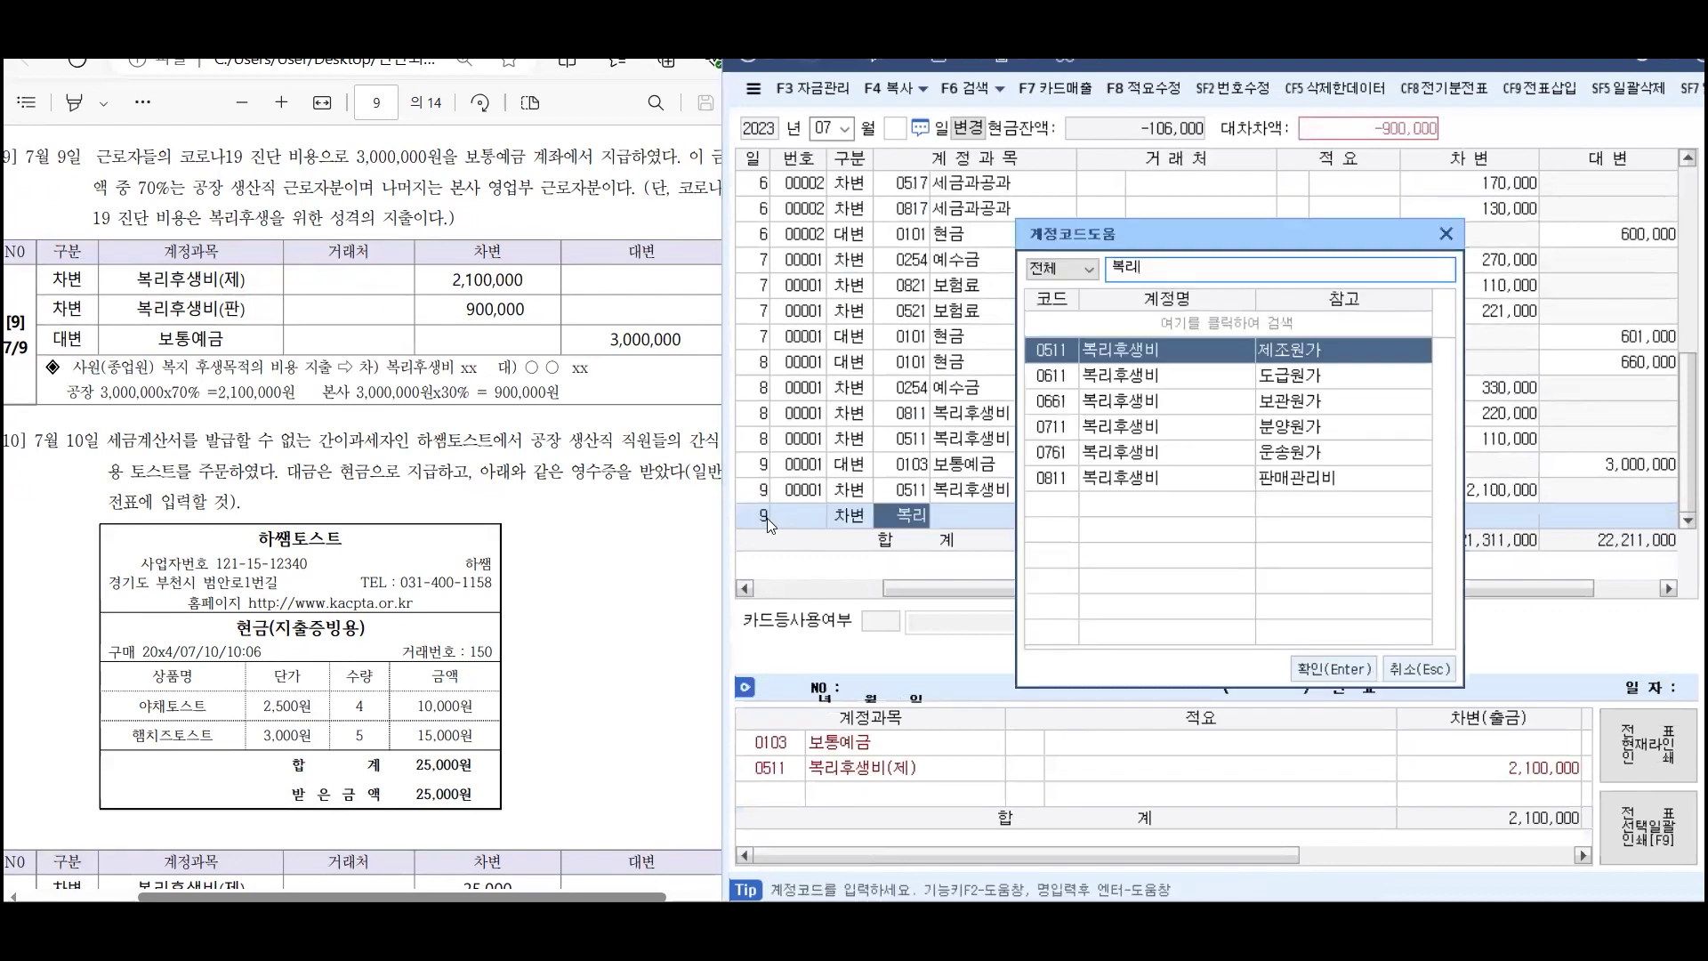
{"action": "key", "text": "Down"}
{"action": "key", "text": "Down"}
{"action": "key", "text": "Down"}
{"action": "key", "text": "Down"}
{"action": "key", "text": "Down"}
{"action": "key", "text": "Return"}
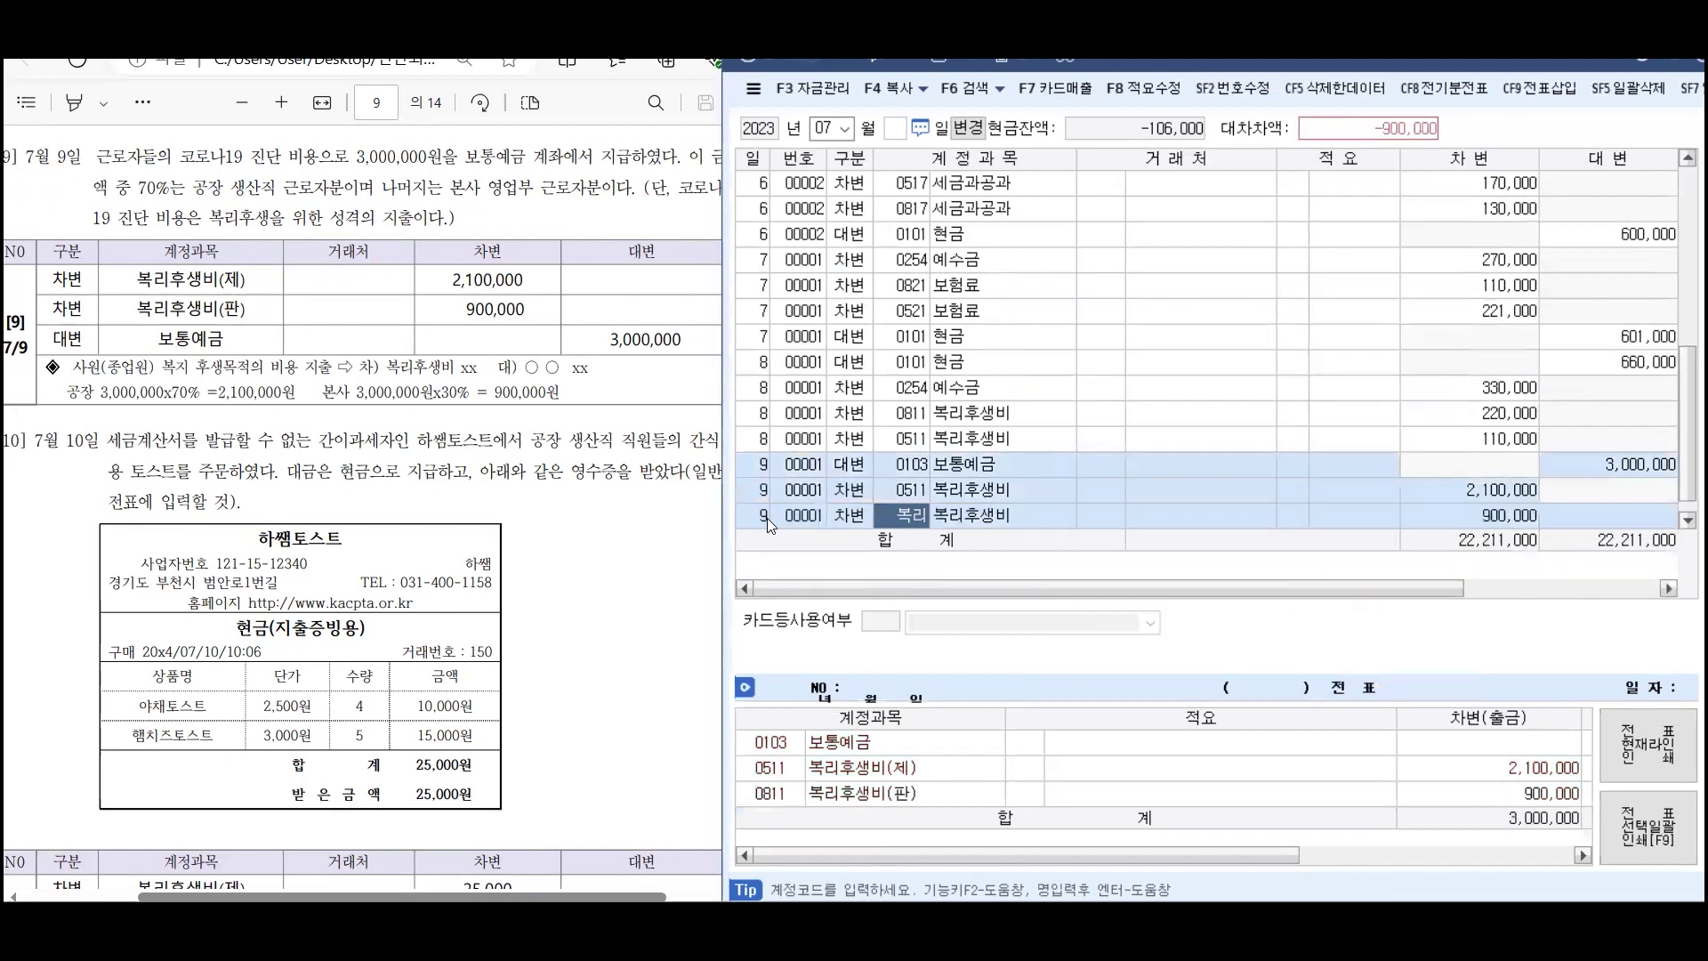
{"action": "key", "text": "Return"}
{"action": "key", "text": "Return"}
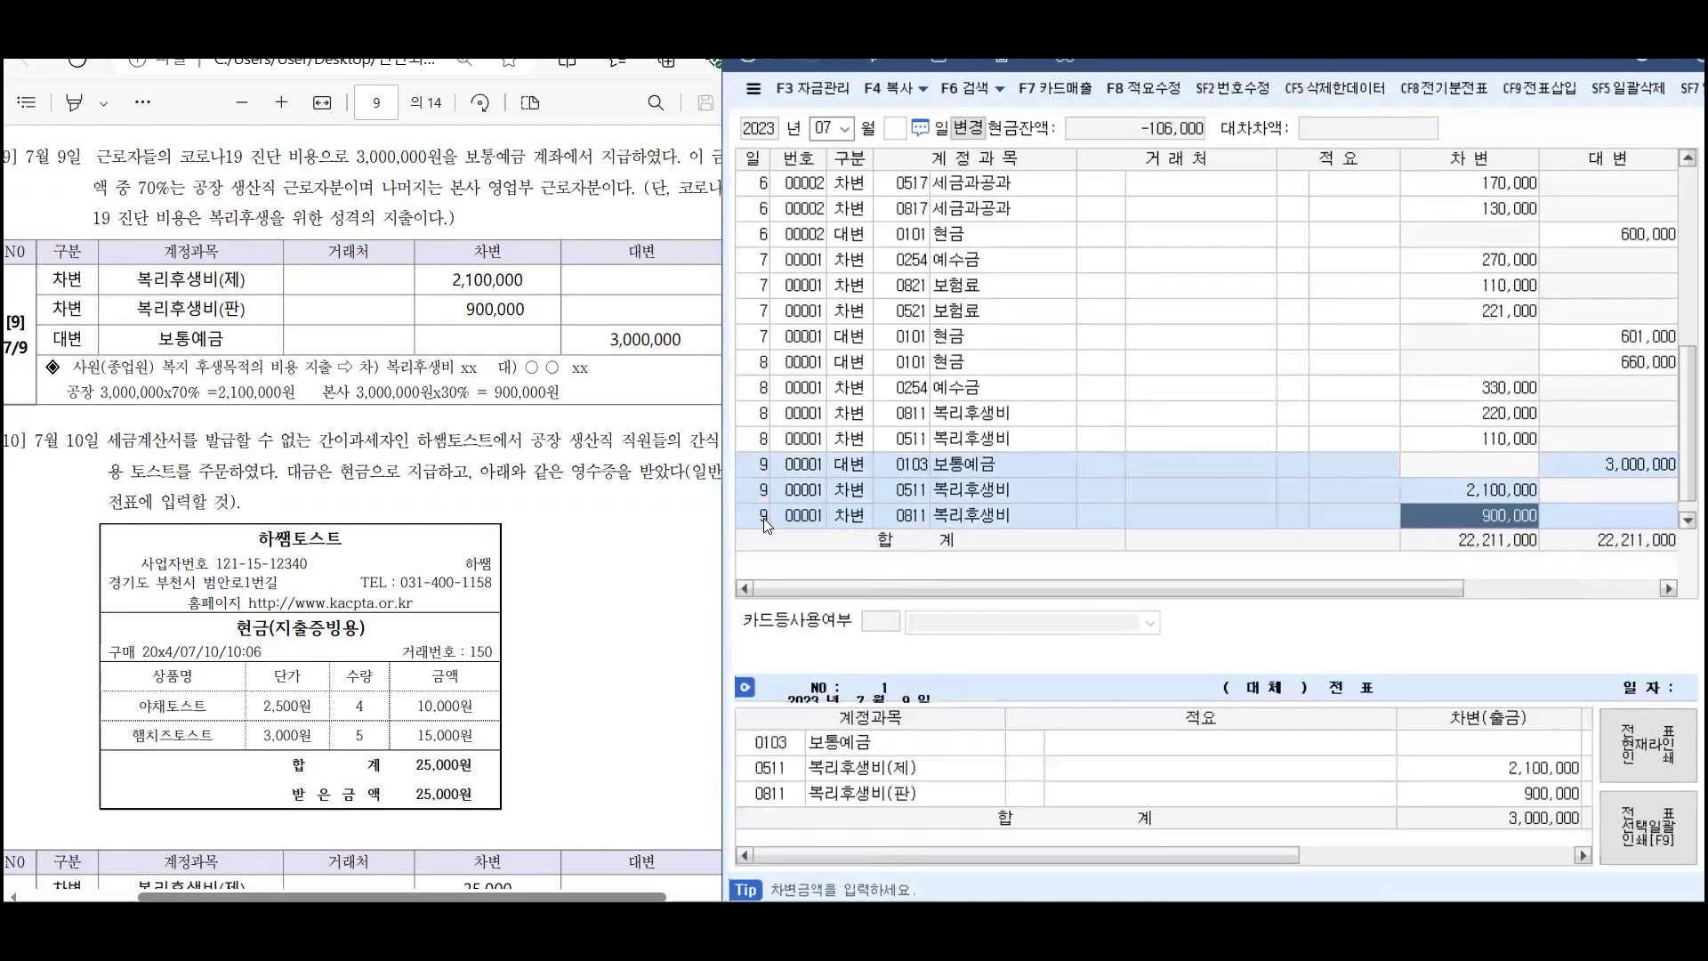
{"action": "key", "text": "Return"}
Add a 출금 line dated day 10 for account 0511 복리후생비 (제조원가) with an amount of 25,000
{"action": "scroll", "coordinate": [279, 396], "scroll_direction": "down", "scroll_amount": 3}
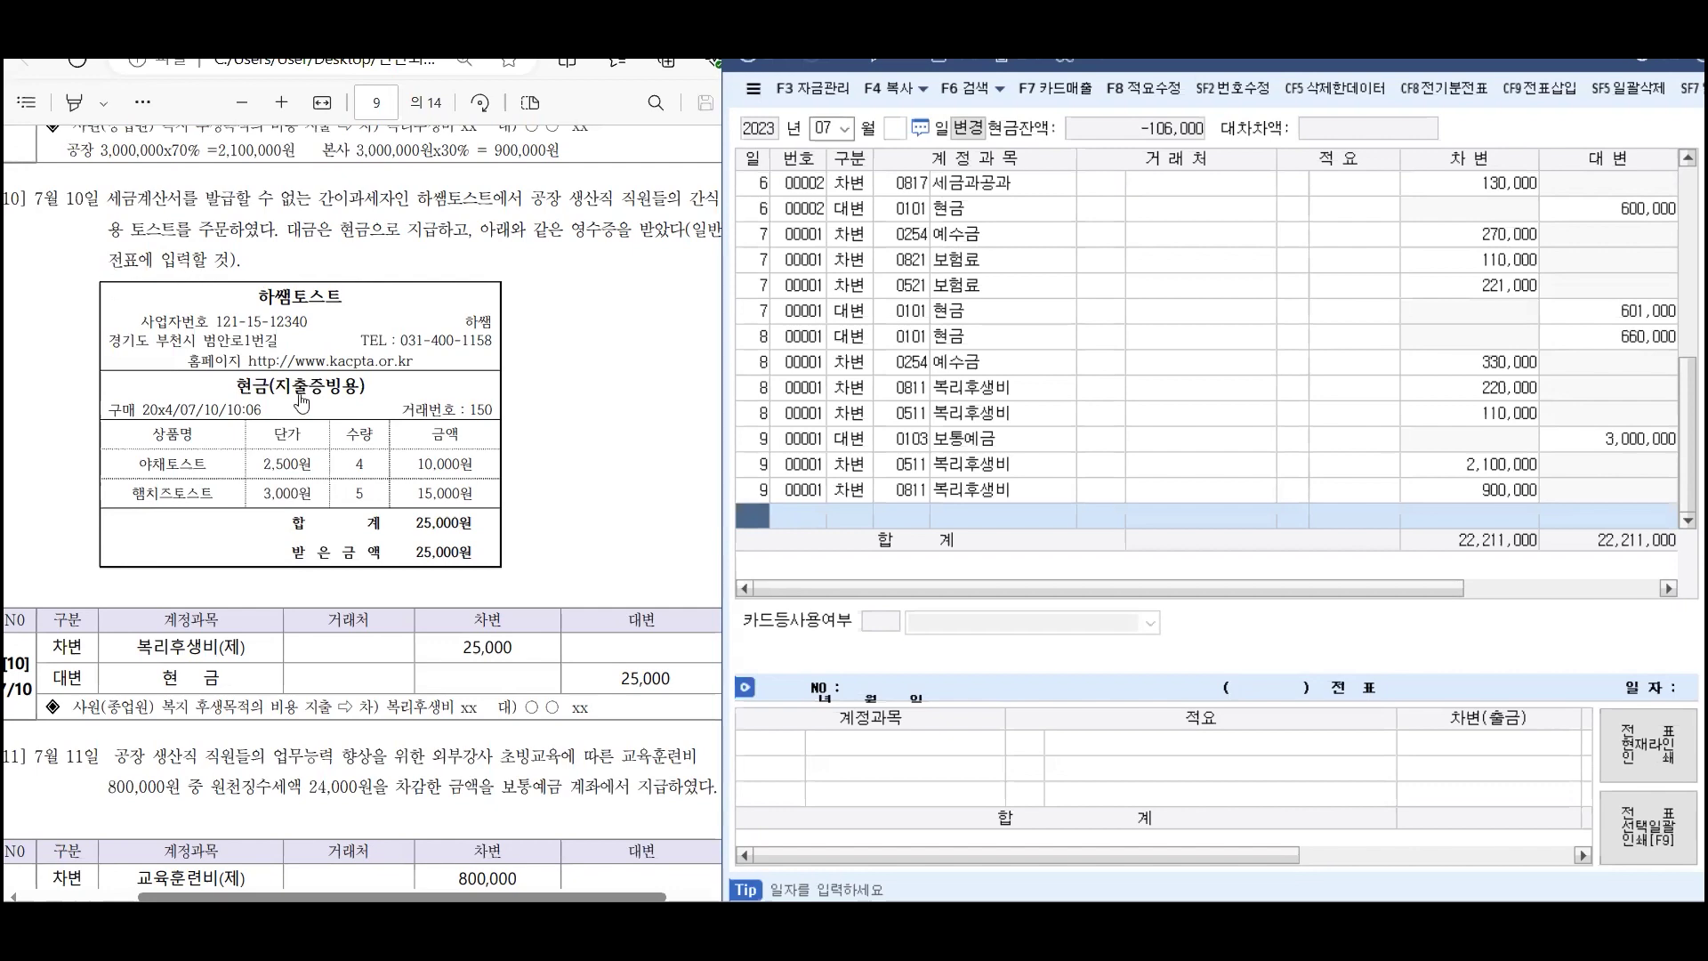
{"action": "scroll", "coordinate": [638, 422], "scroll_direction": "down", "scroll_amount": 2}
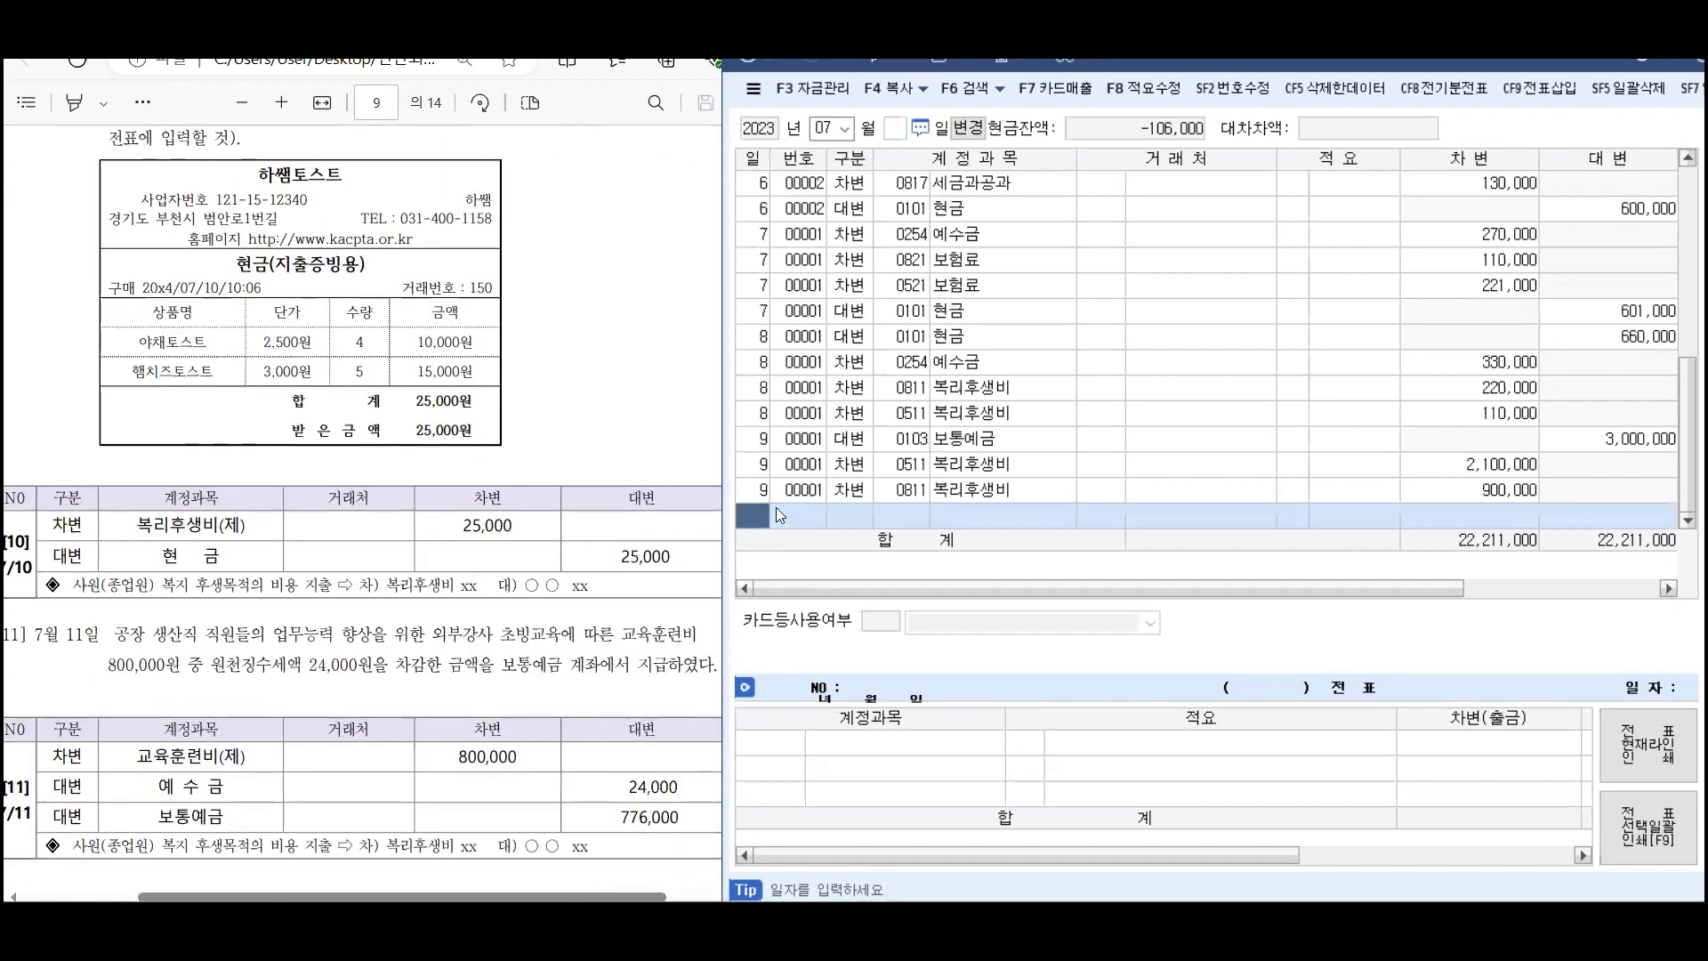
{"action": "scroll", "coordinate": [542, 406], "scroll_direction": "up", "scroll_amount": 3}
{"action": "scroll", "coordinate": [531, 380], "scroll_direction": "up", "scroll_amount": 1}
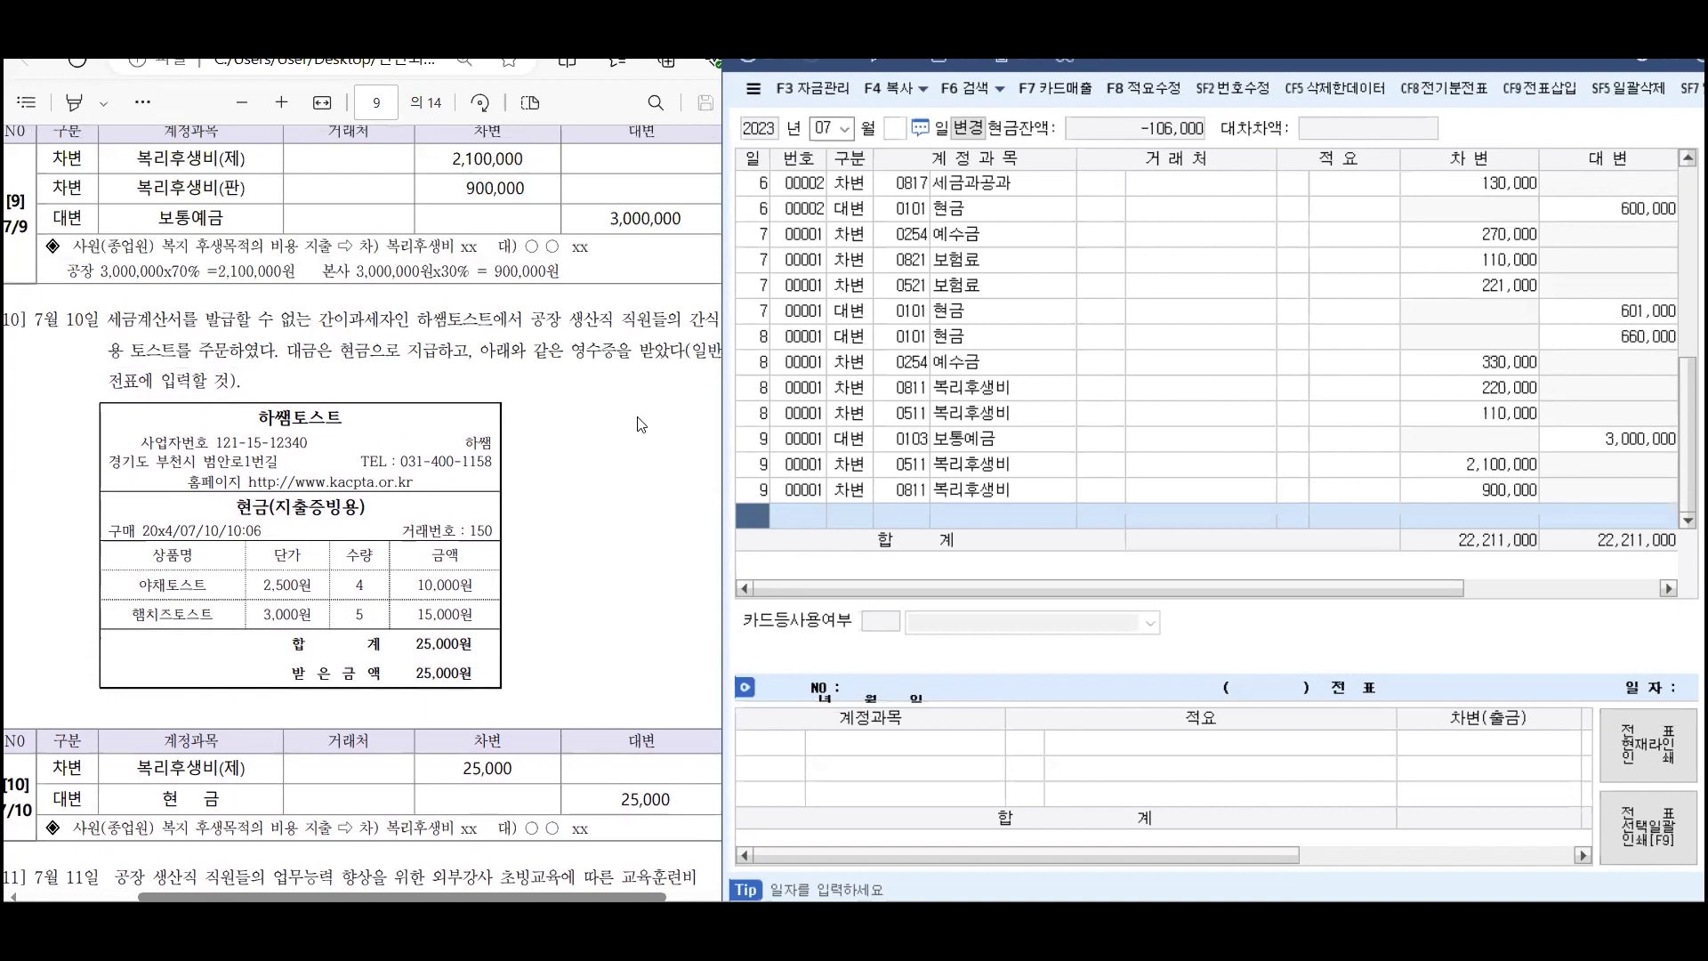
{"action": "left_click", "coordinate": [755, 516]}
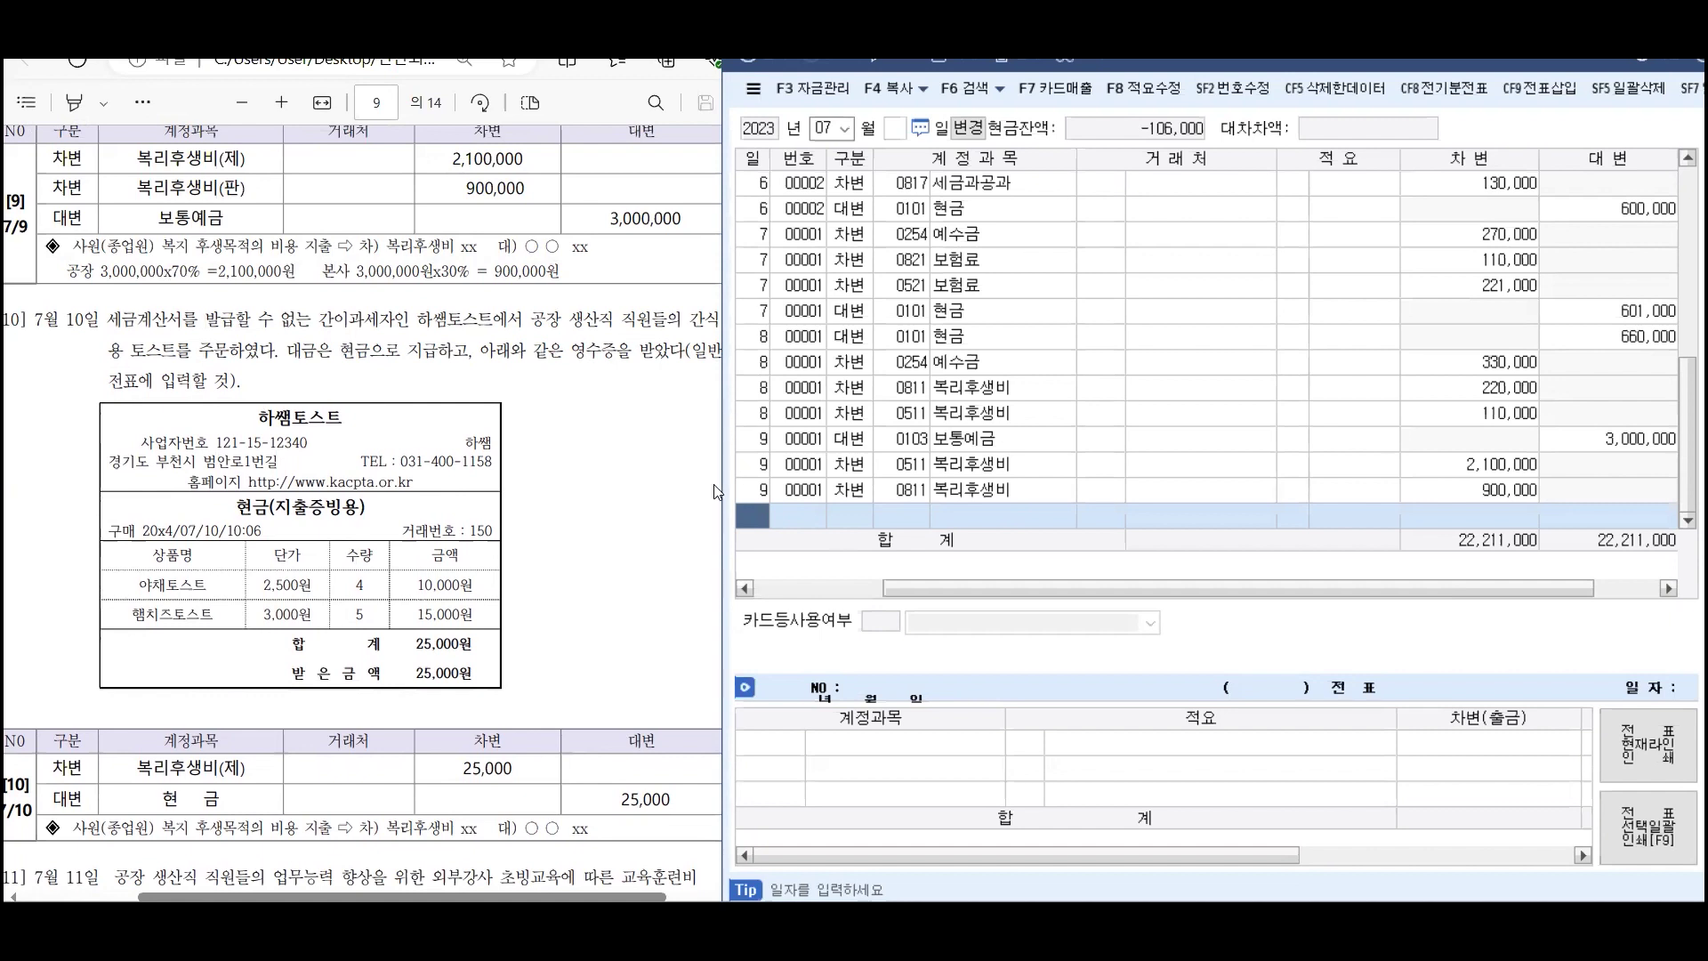
{"action": "type", "text": "10"}
{"action": "key", "text": "Return"}
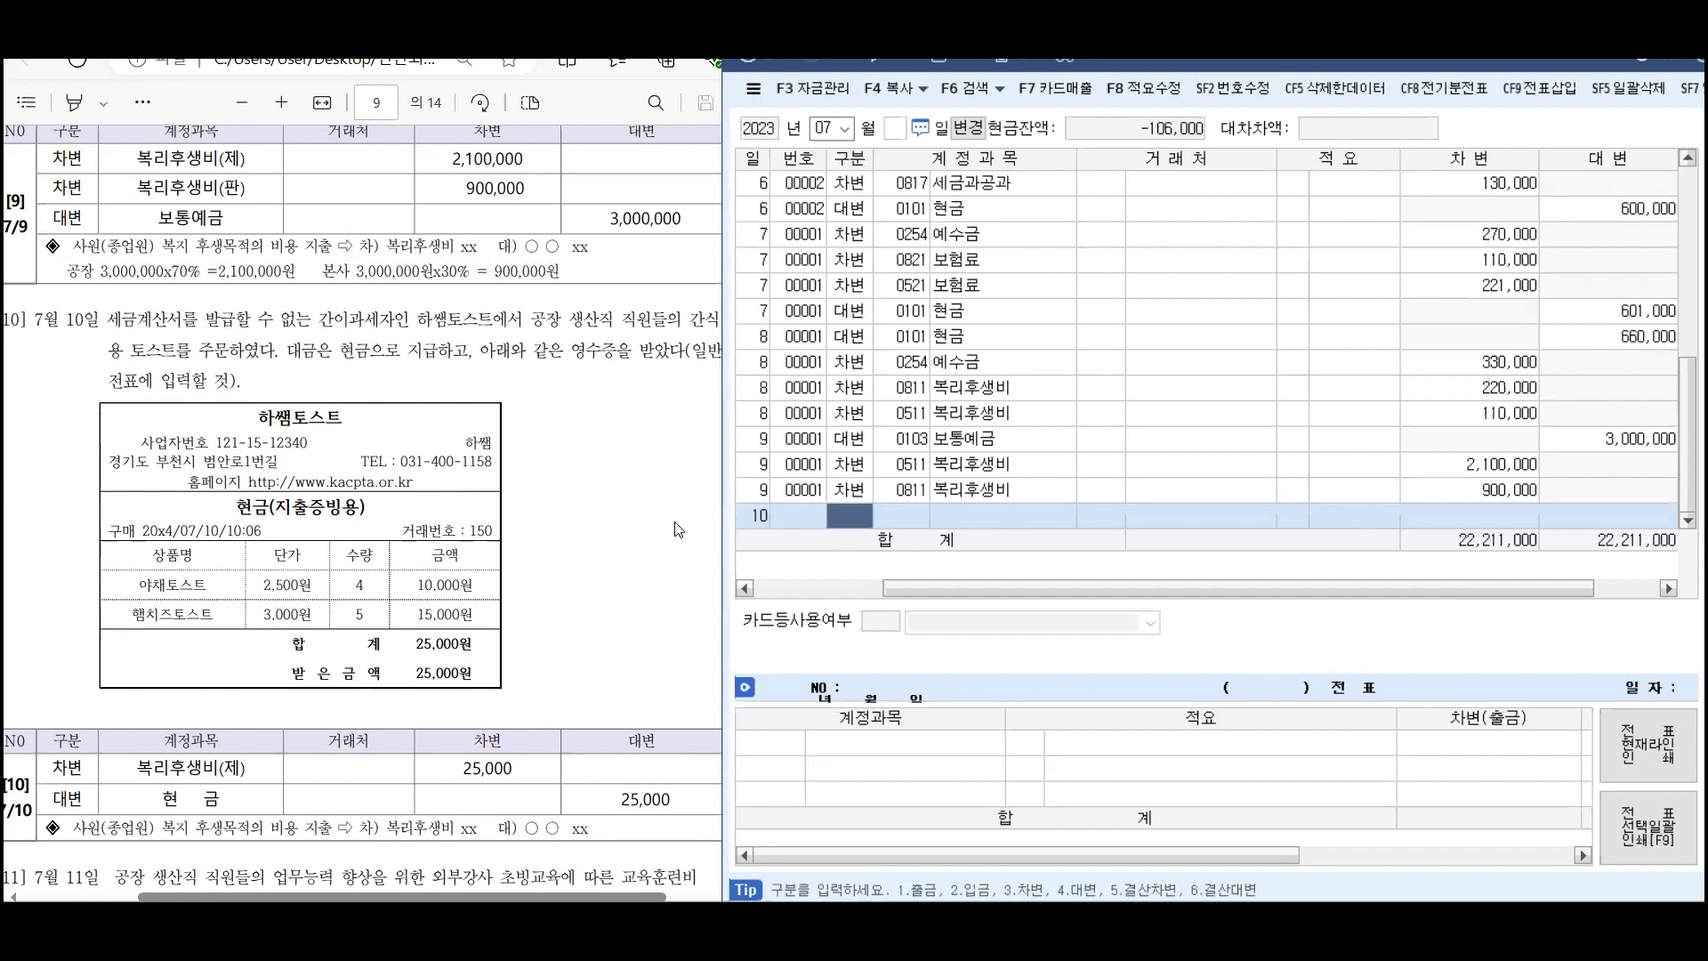
{"action": "type", "text": "1"}
{"action": "key", "text": "Return"}
{"action": "type", "text": "보리"}
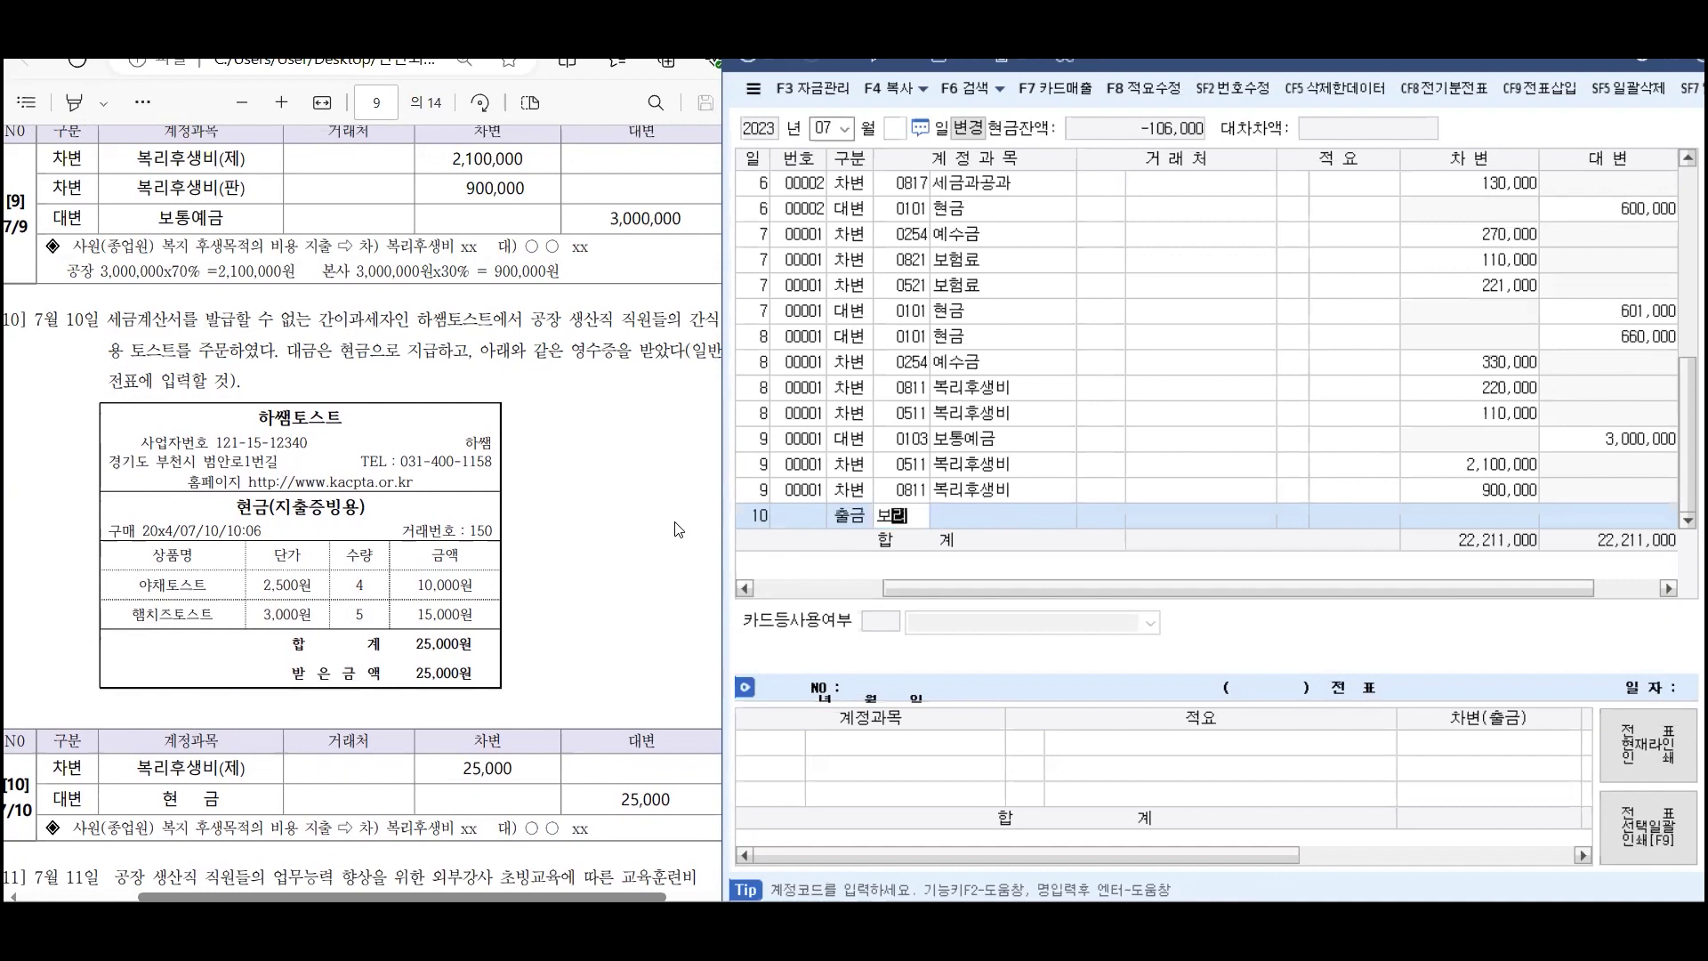
{"action": "key", "text": "BackSpace"}
{"action": "type", "text": "ㄱ리"}
{"action": "key", "text": "Return"}
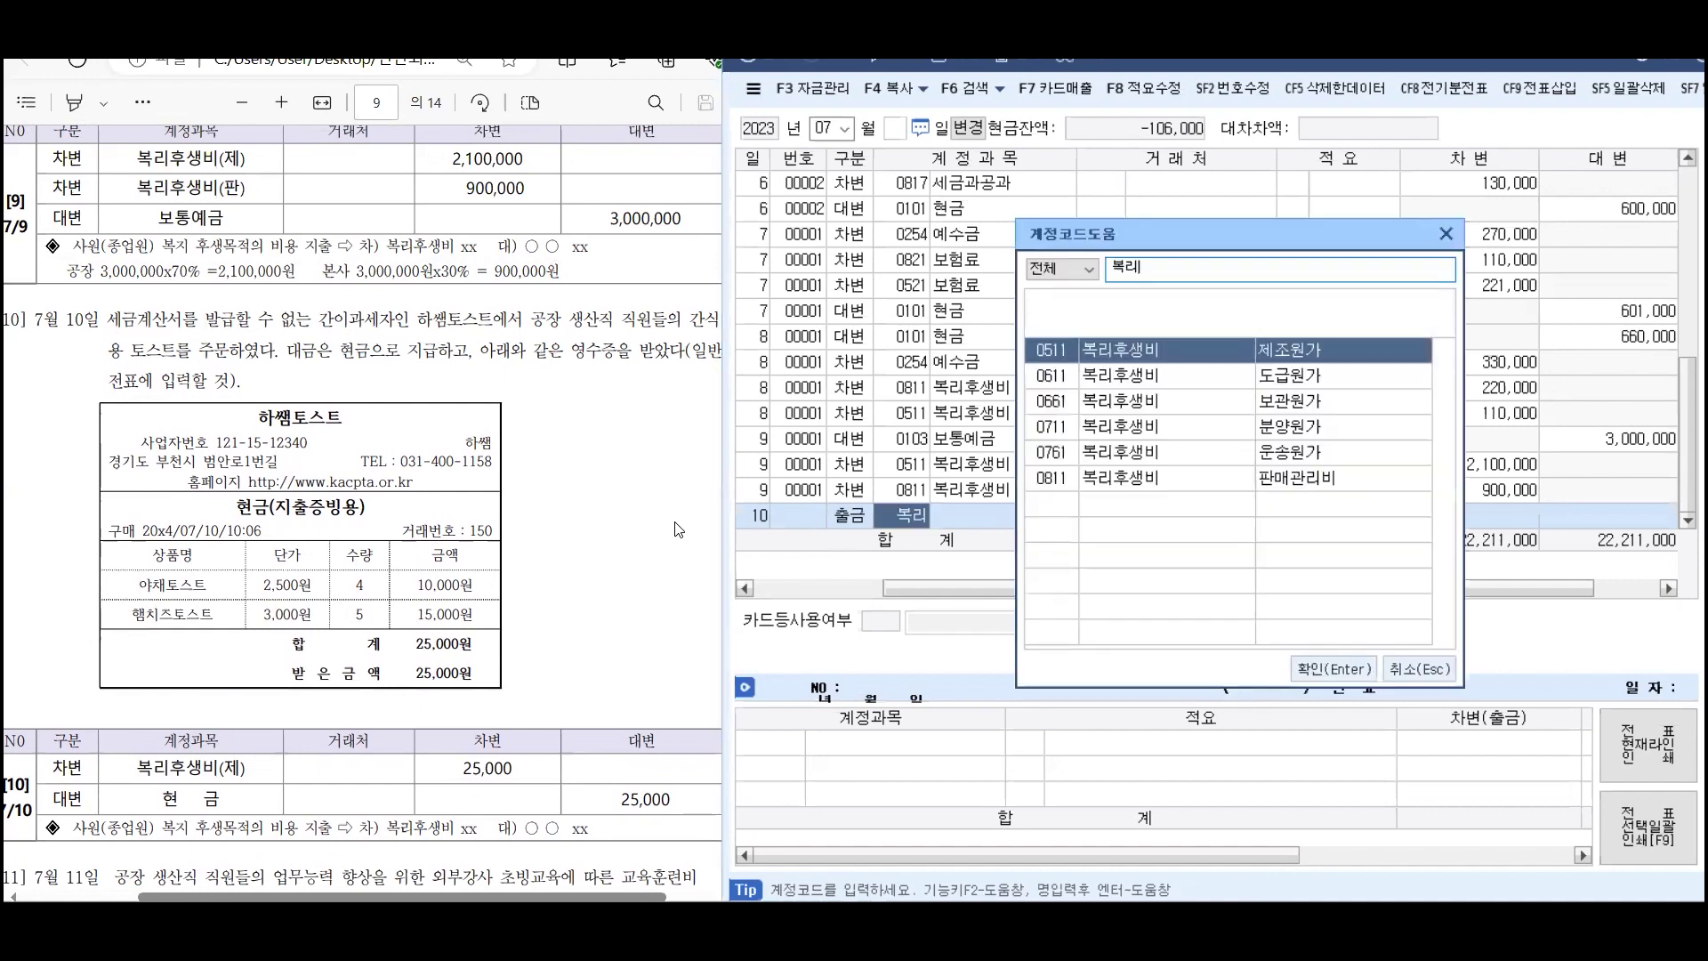
{"action": "key", "text": "Return"}
{"action": "key", "text": "Return"}
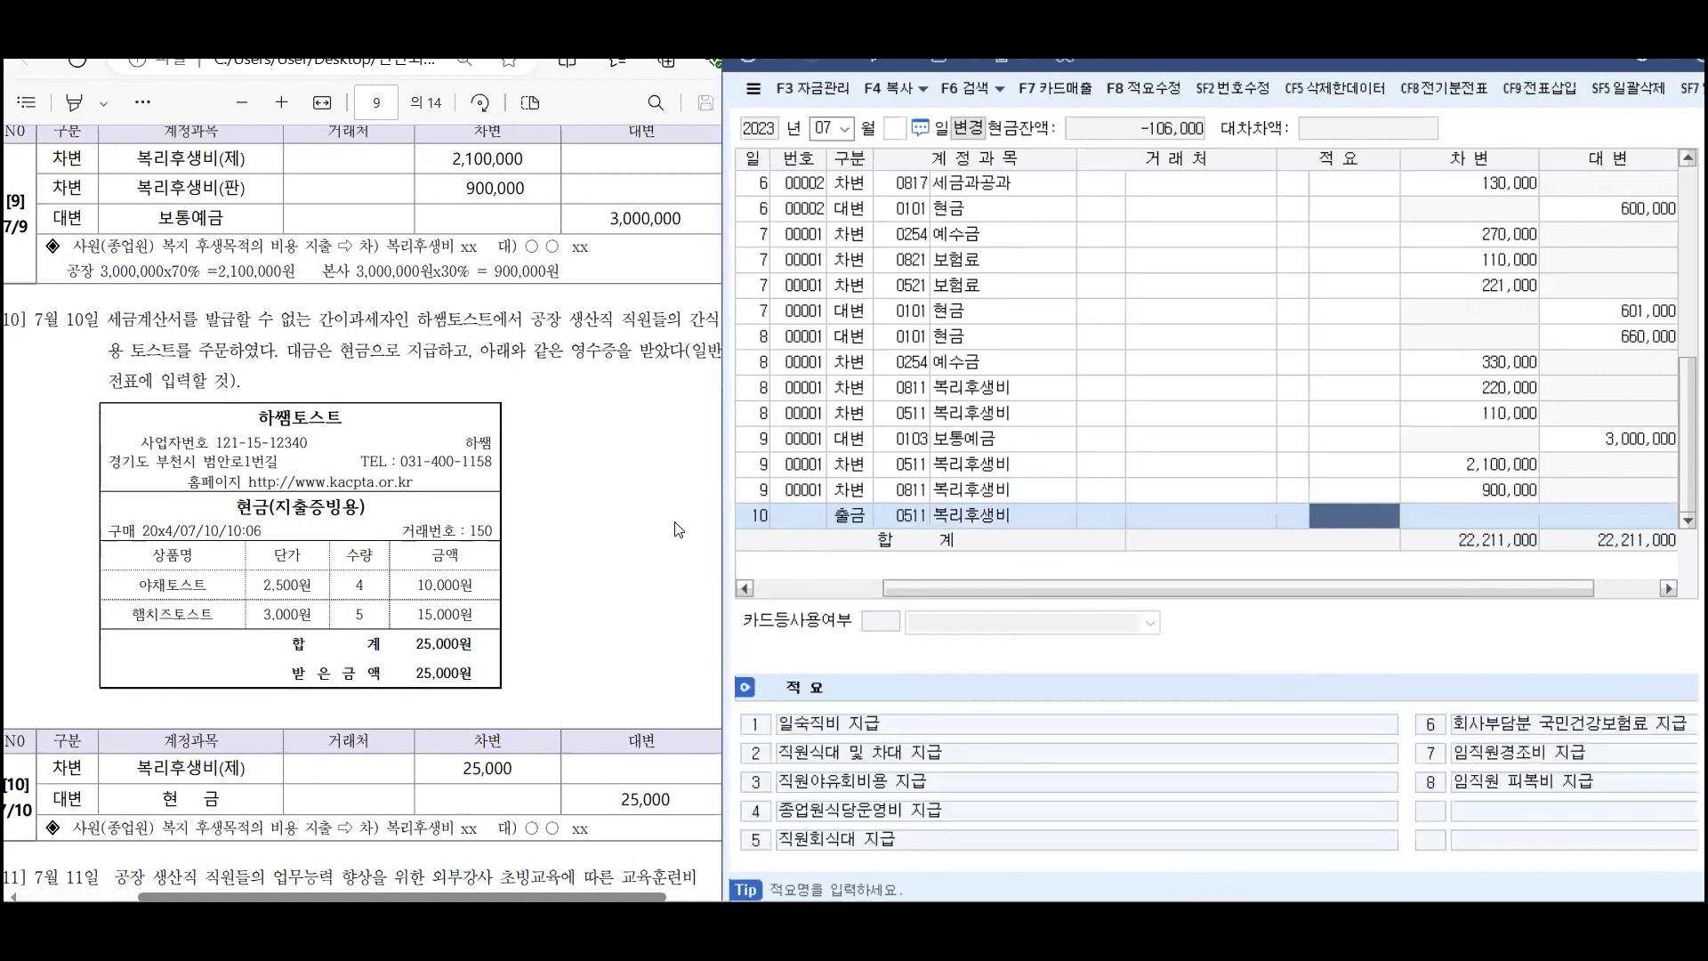
{"action": "key", "text": "Return"}
{"action": "type", "text": "25000"}
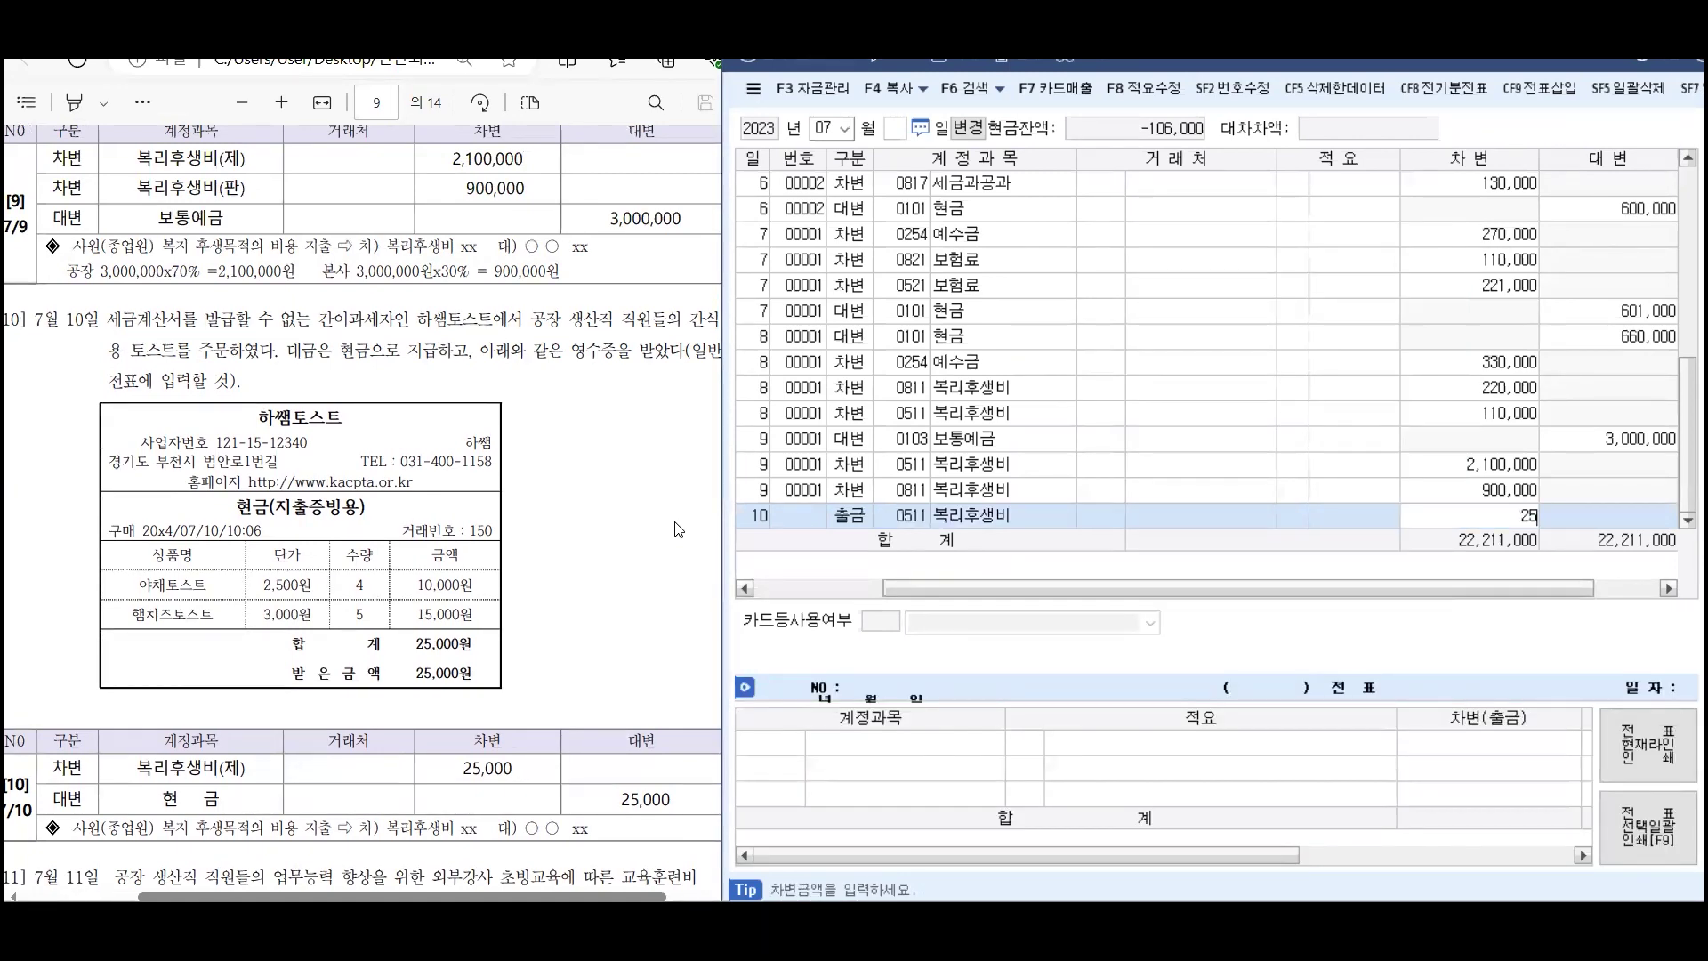
{"action": "key", "text": "Return"}
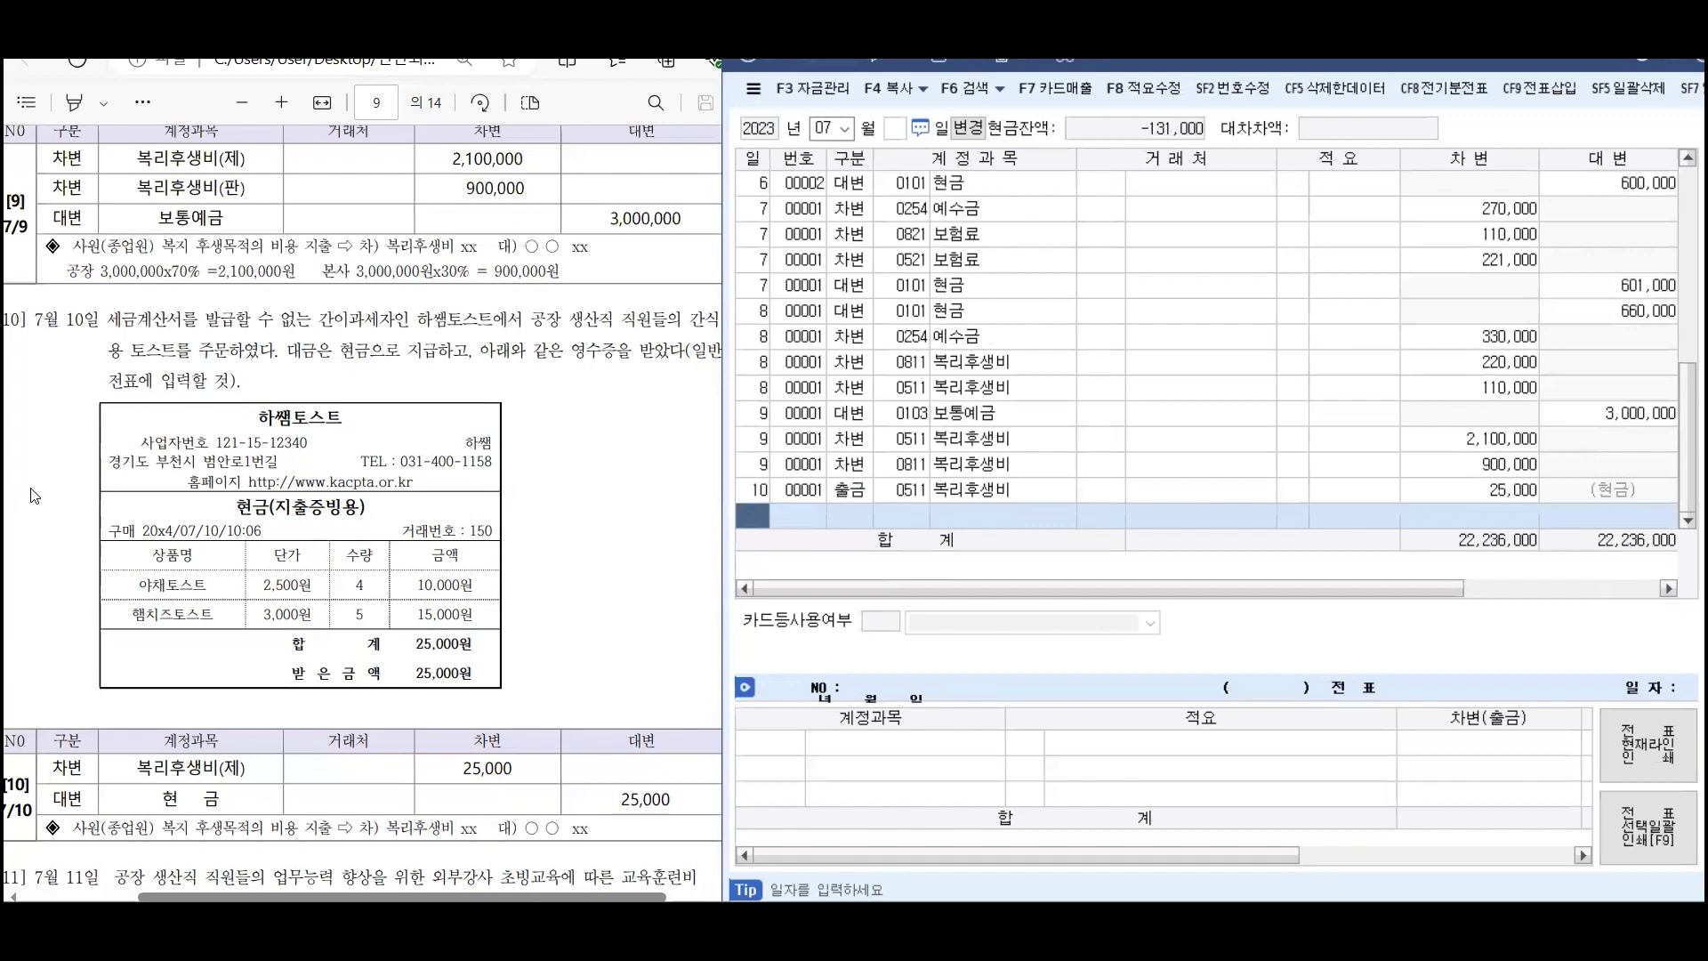
Add a 차변 line dated day 11 for account 0525 교육훈련비 (제조원가) with a debit amount of 800,000
{"action": "scroll", "coordinate": [153, 442], "scroll_direction": "down", "scroll_amount": 6}
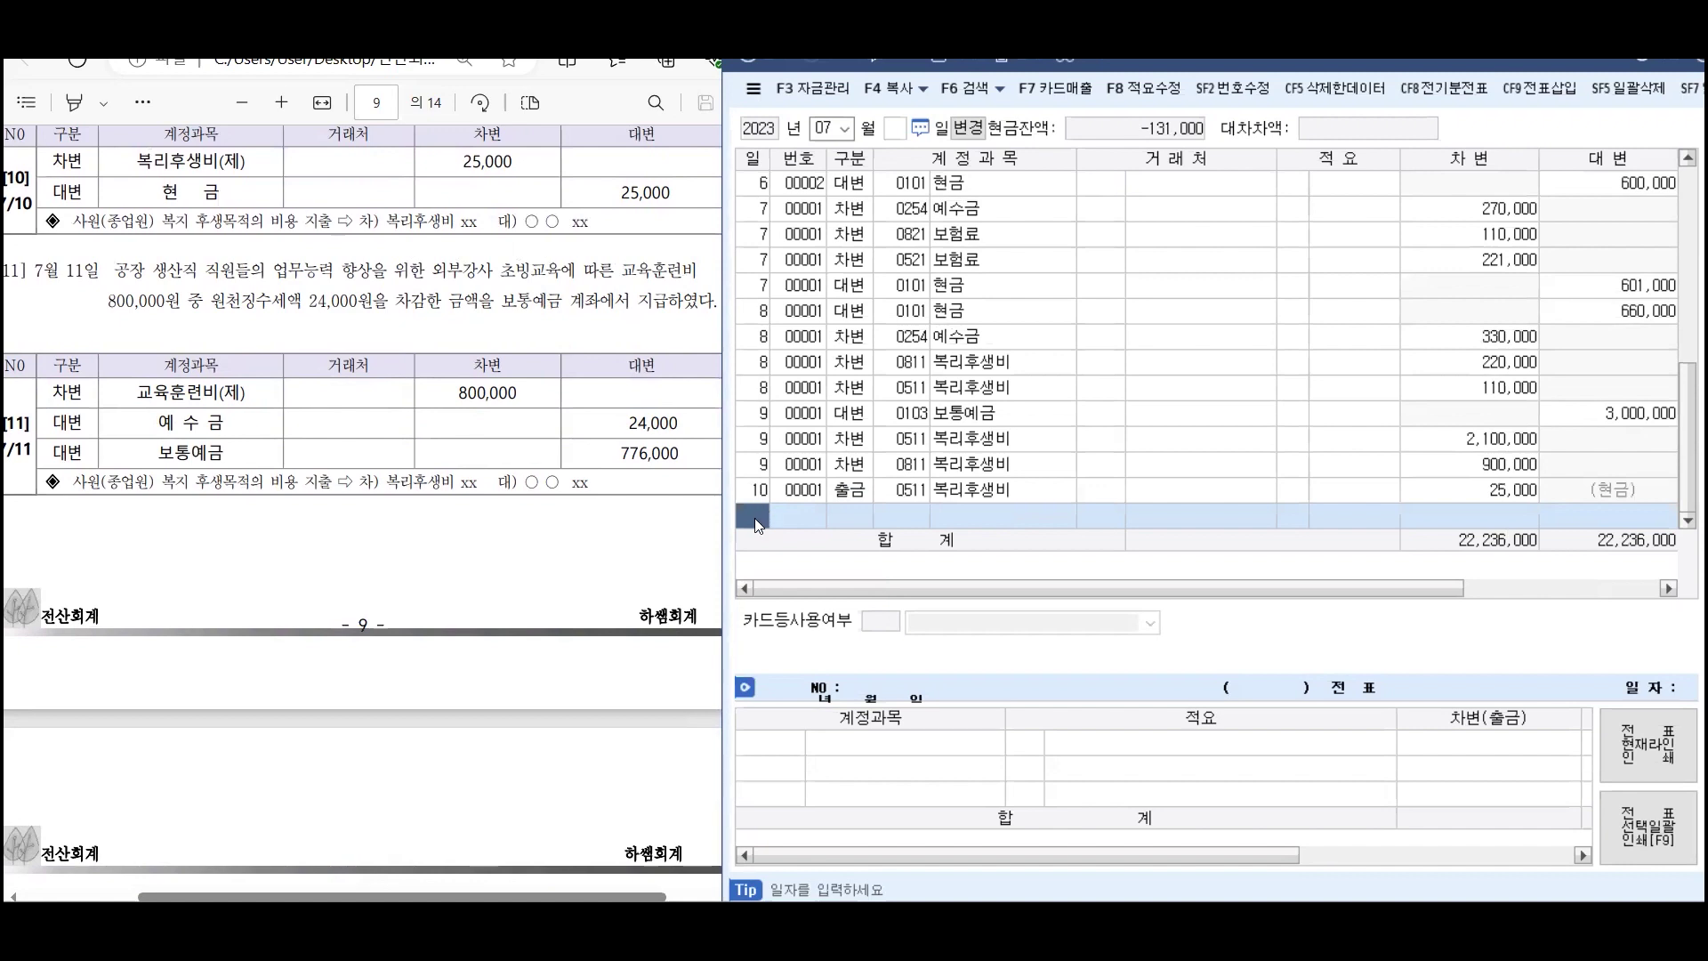
{"action": "type", "text": "11"}
{"action": "key", "text": "Return"}
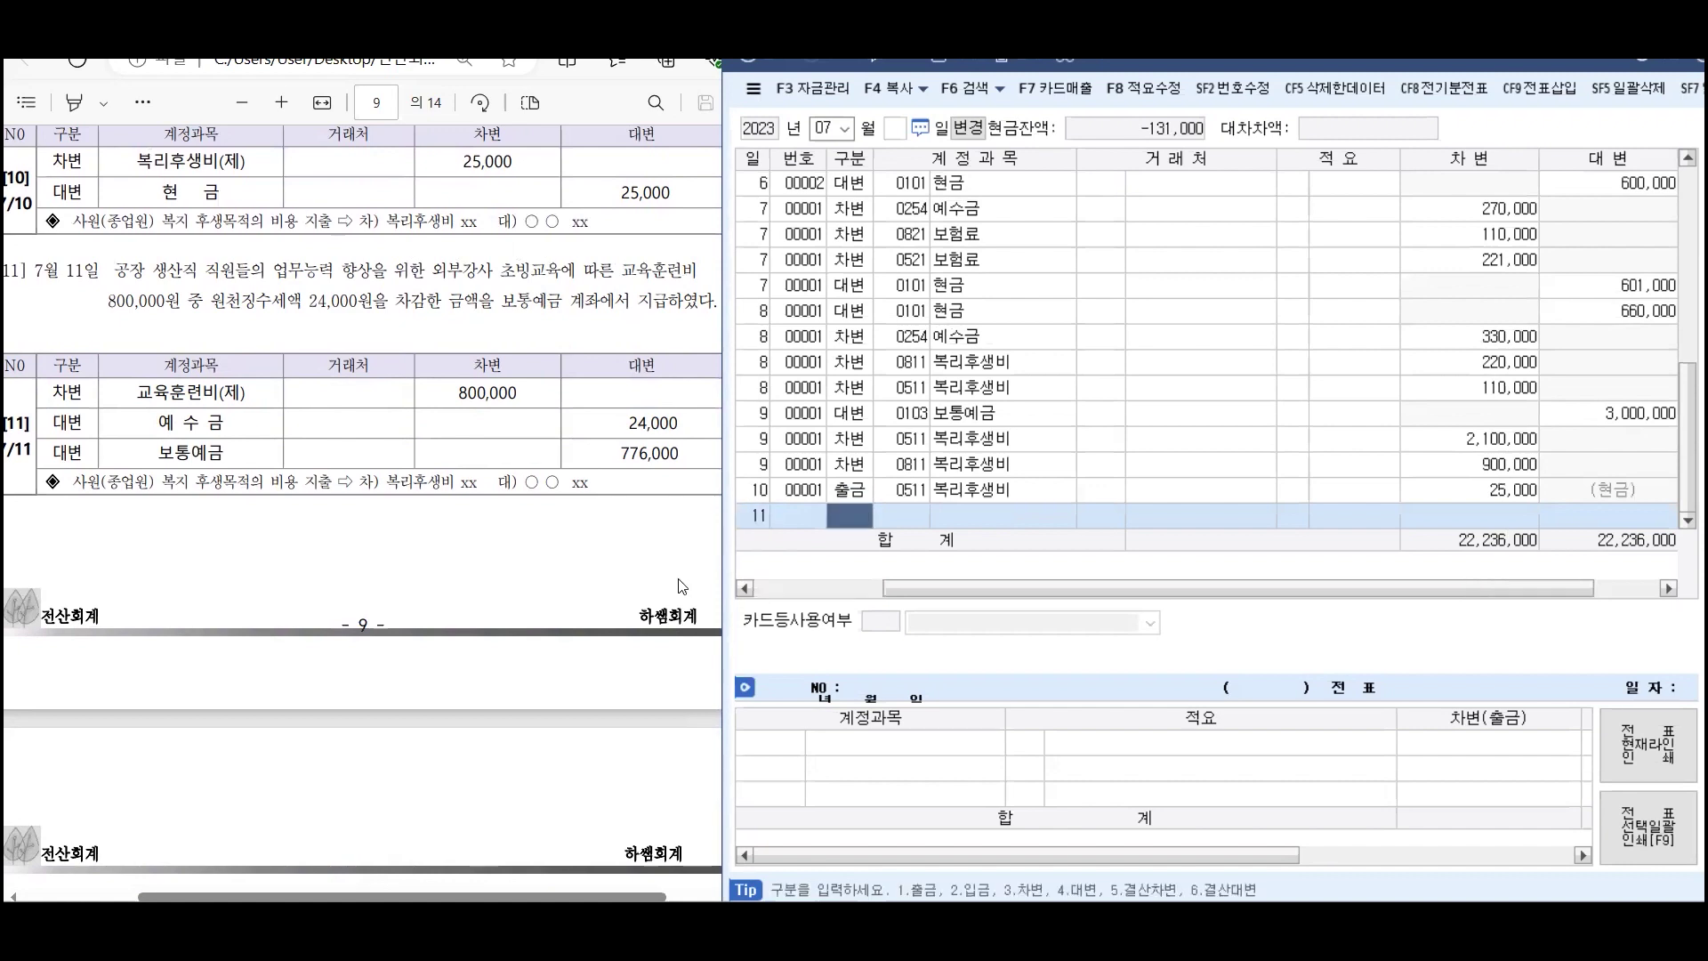
{"action": "type", "text": "3"}
{"action": "key", "text": "Return"}
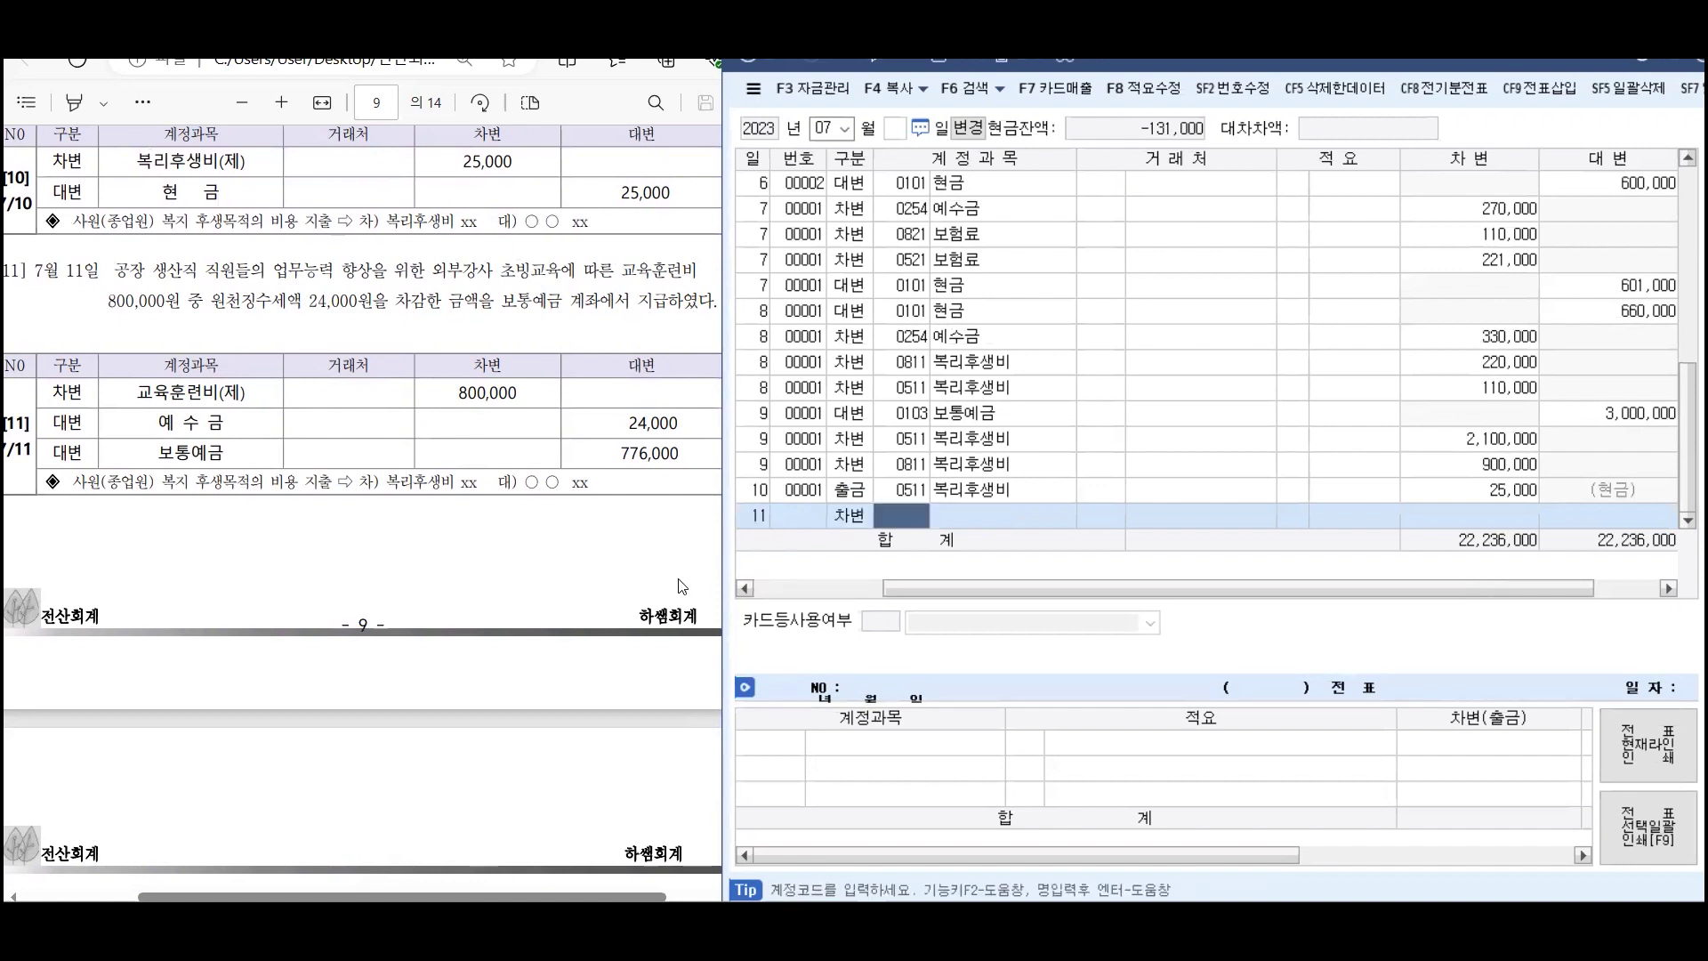
{"action": "type", "text": "교육."}
{"action": "key", "text": "Return"}
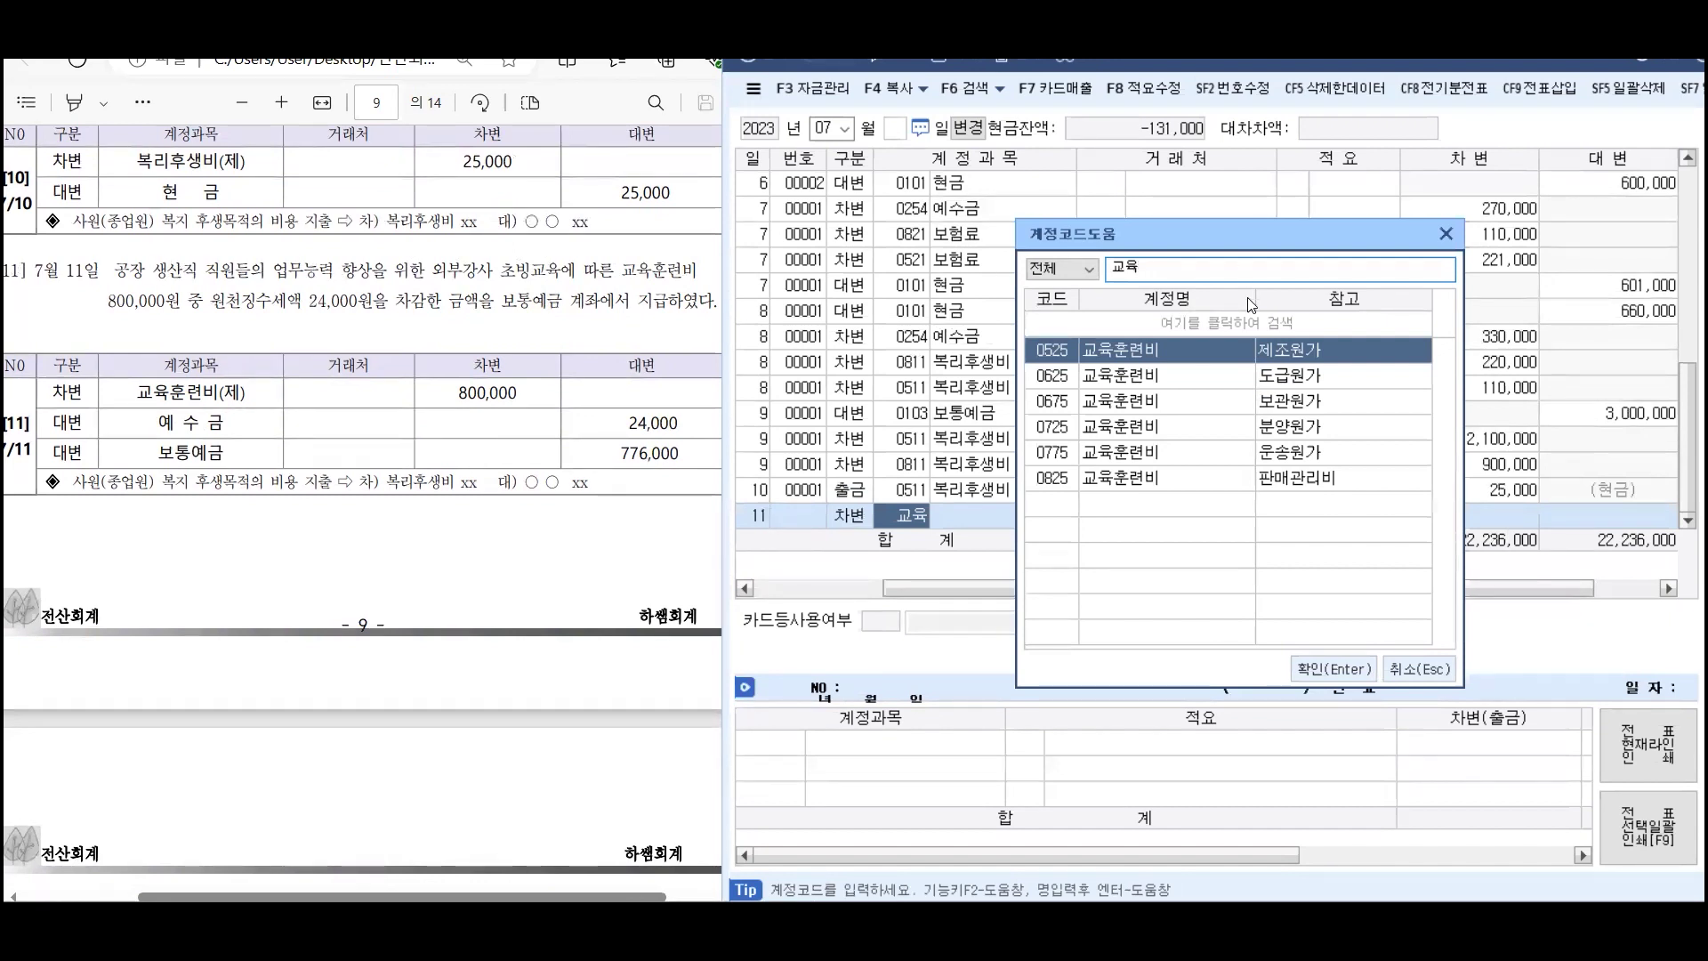
{"action": "left_click", "coordinate": [1331, 673]}
{"action": "key", "text": "Return"}
{"action": "key", "text": "Return"}
{"action": "key", "text": "Return"}
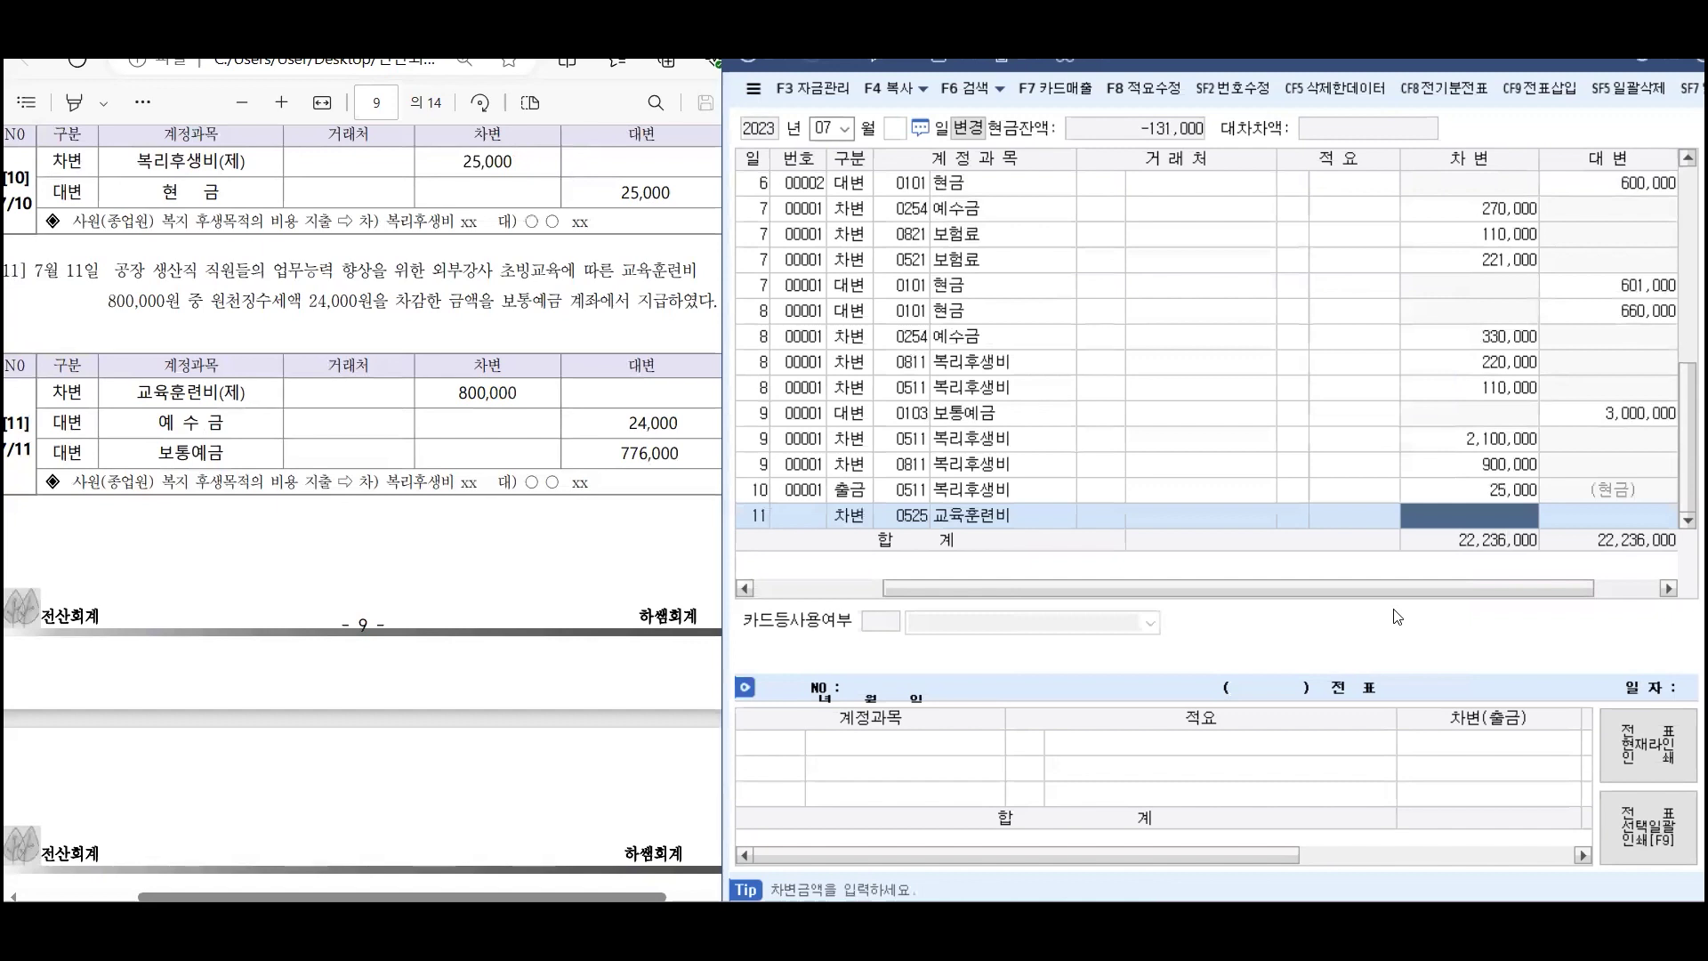
{"action": "type", "text": "8000000"}
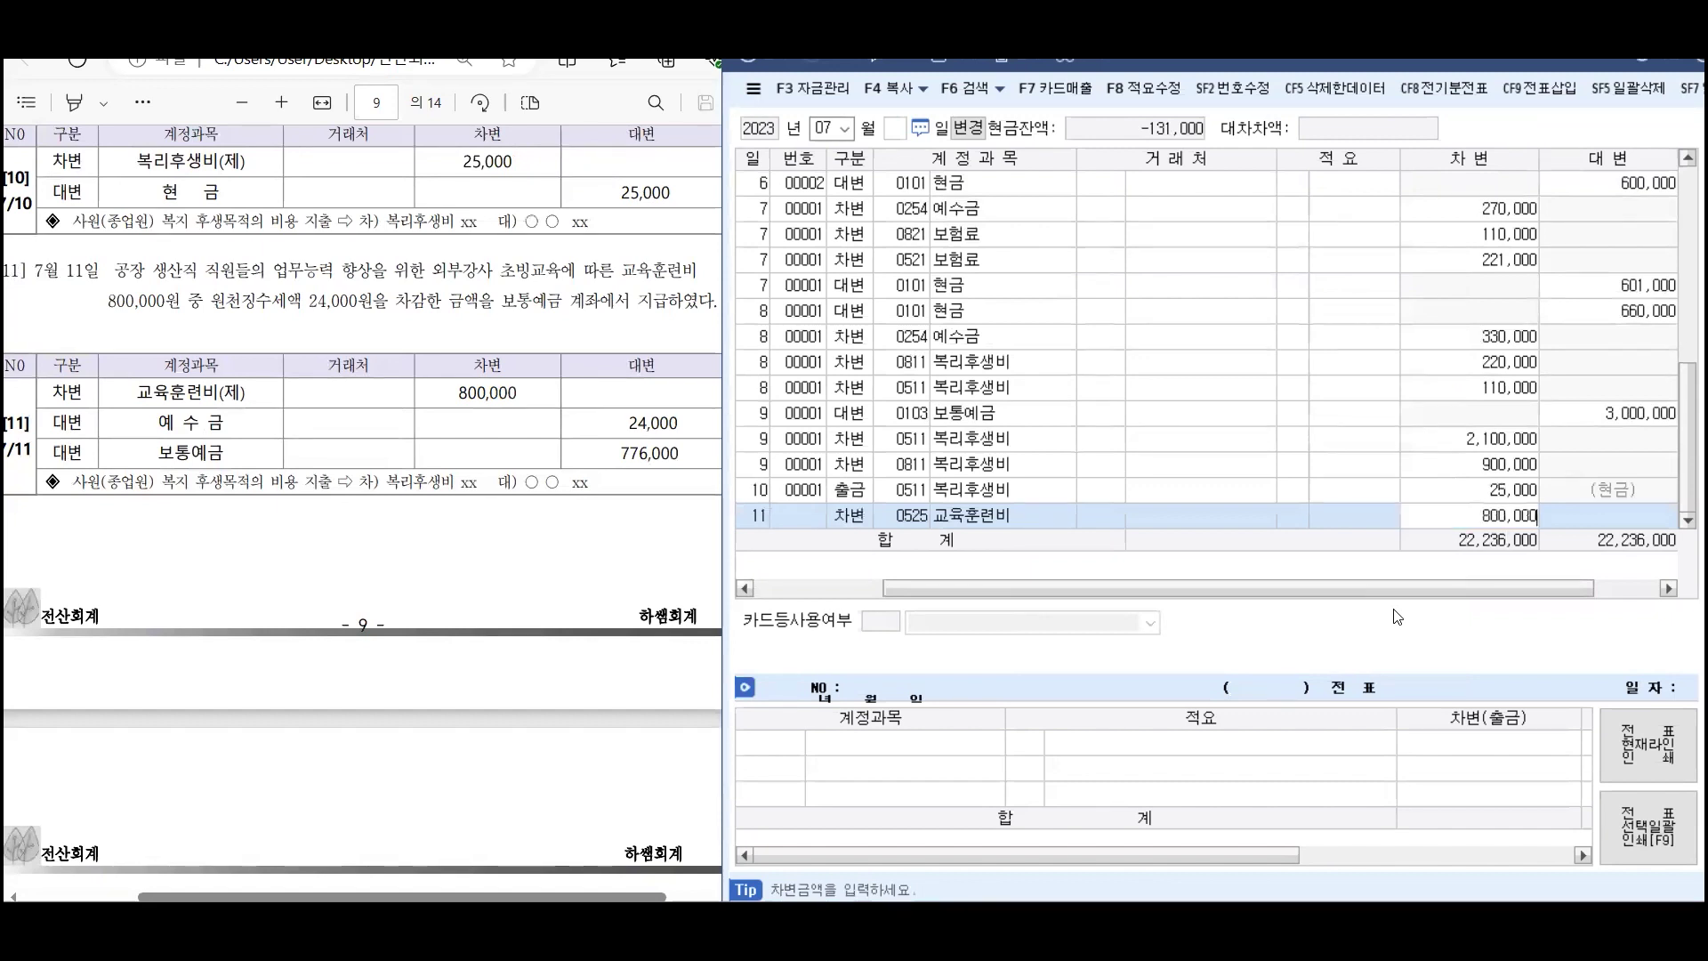
{"action": "key", "text": "Return"}
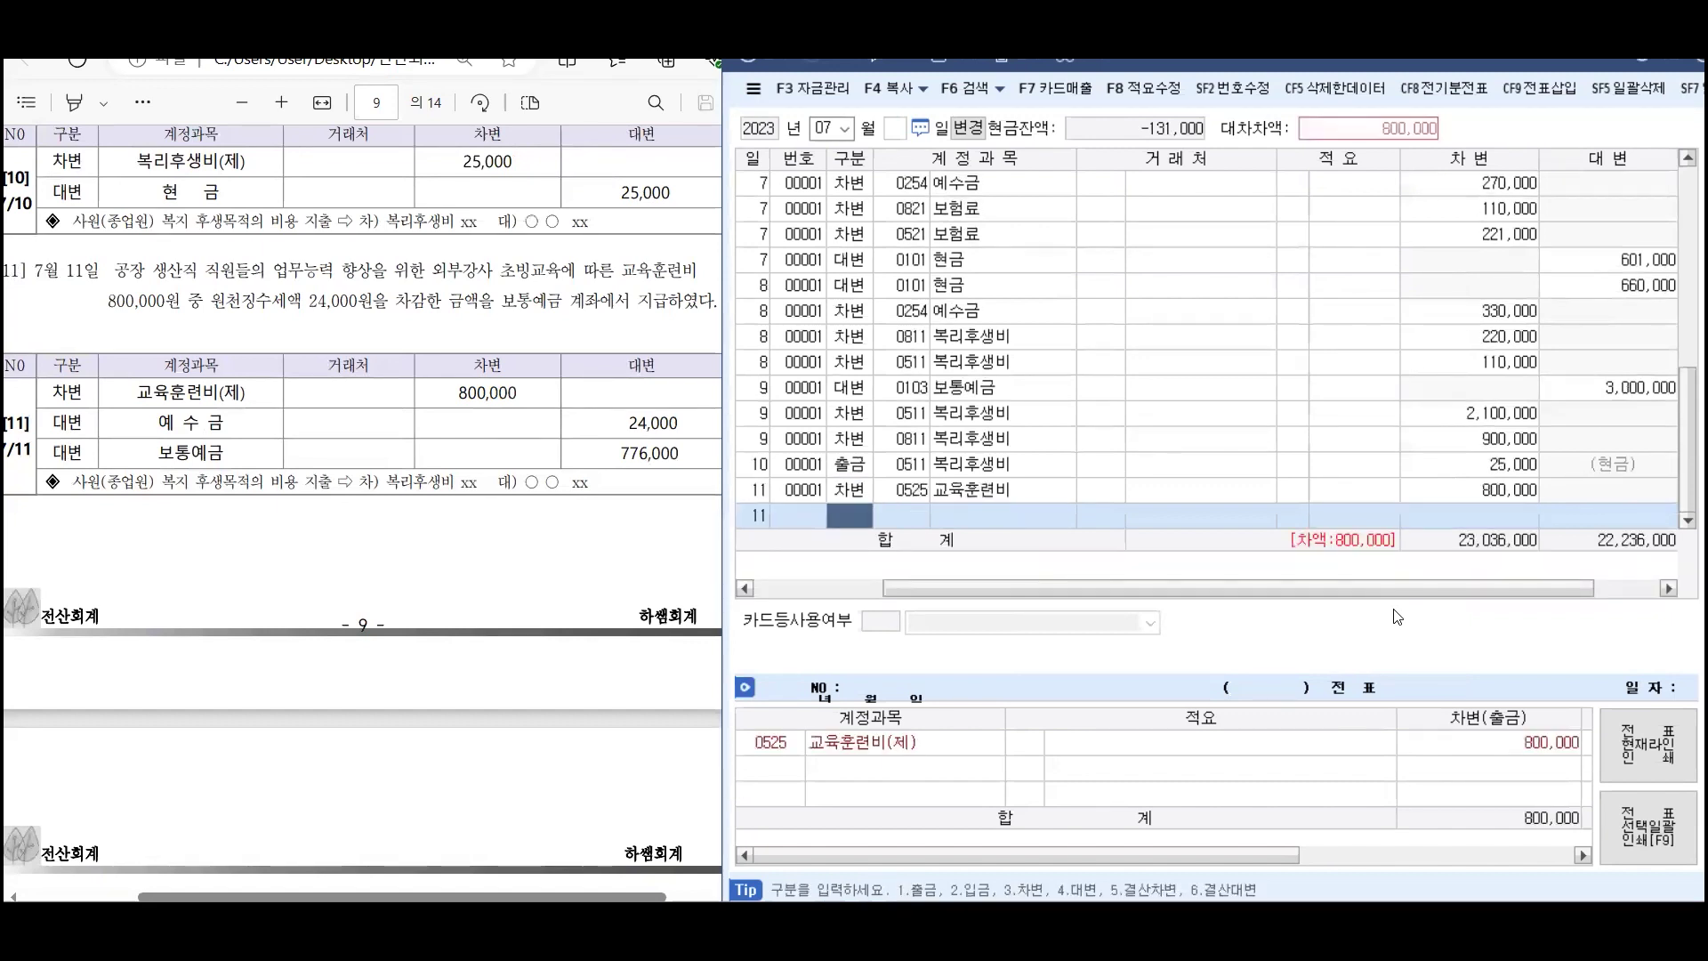
Add a 대변 line dated day 11 and assign it to account 0254 예수금
{"action": "type", "text": "4"}
{"action": "type", "text": "예수"}
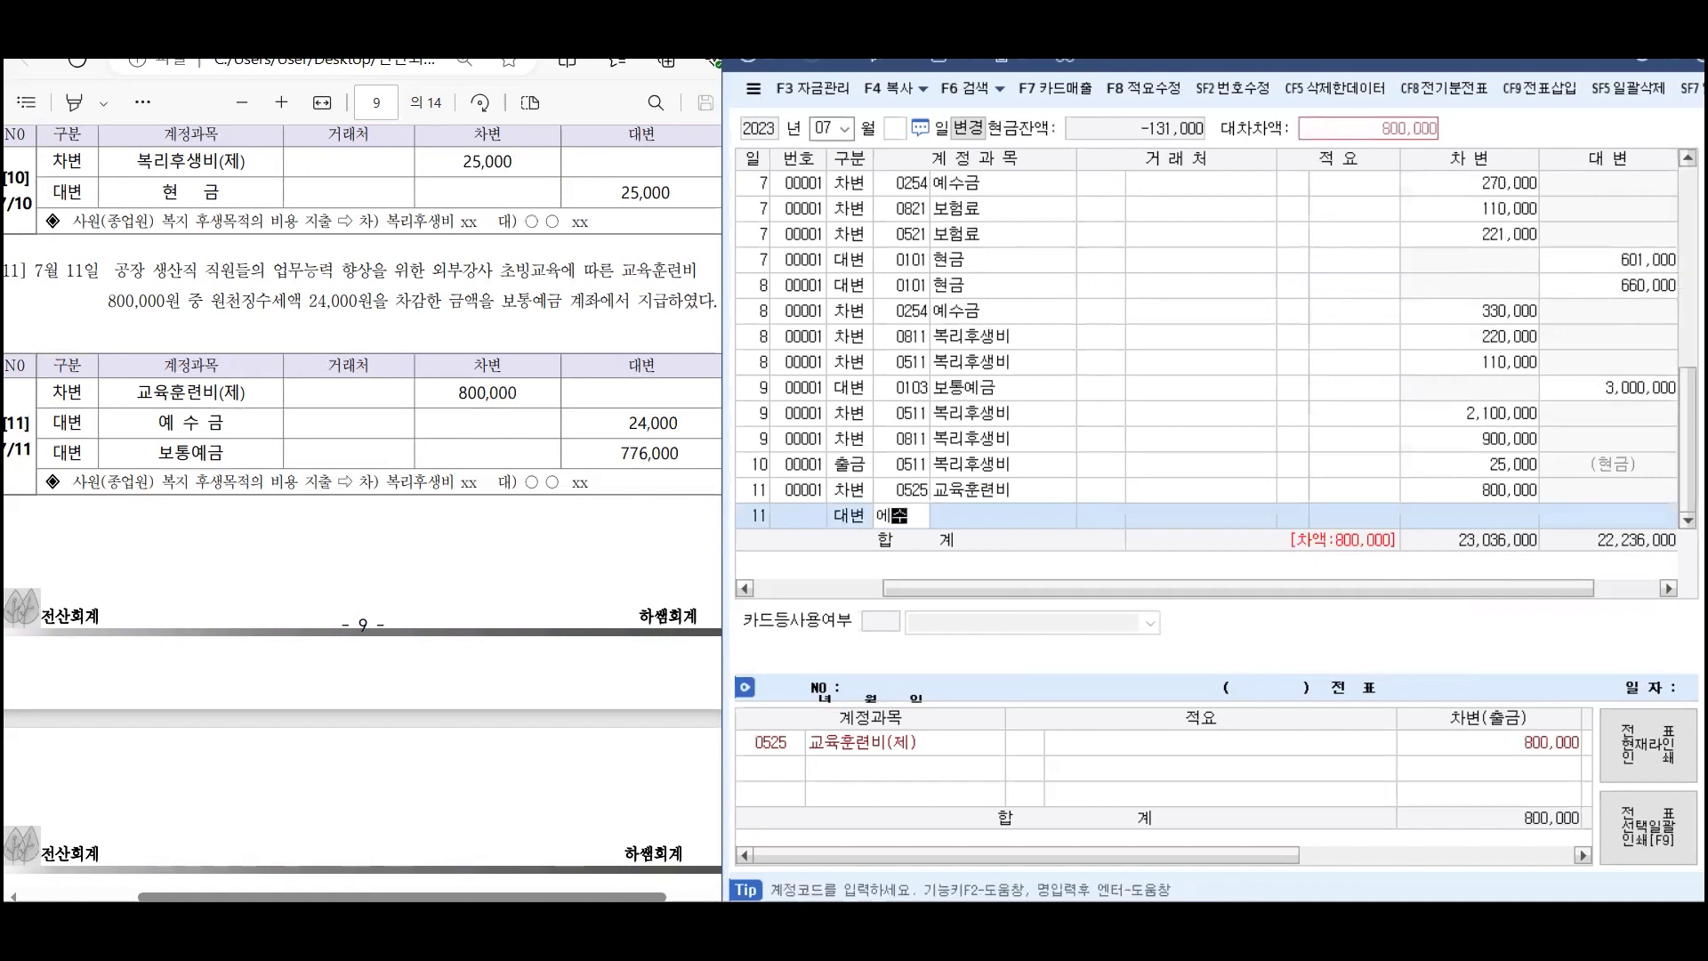
{"action": "key", "text": "Return"}
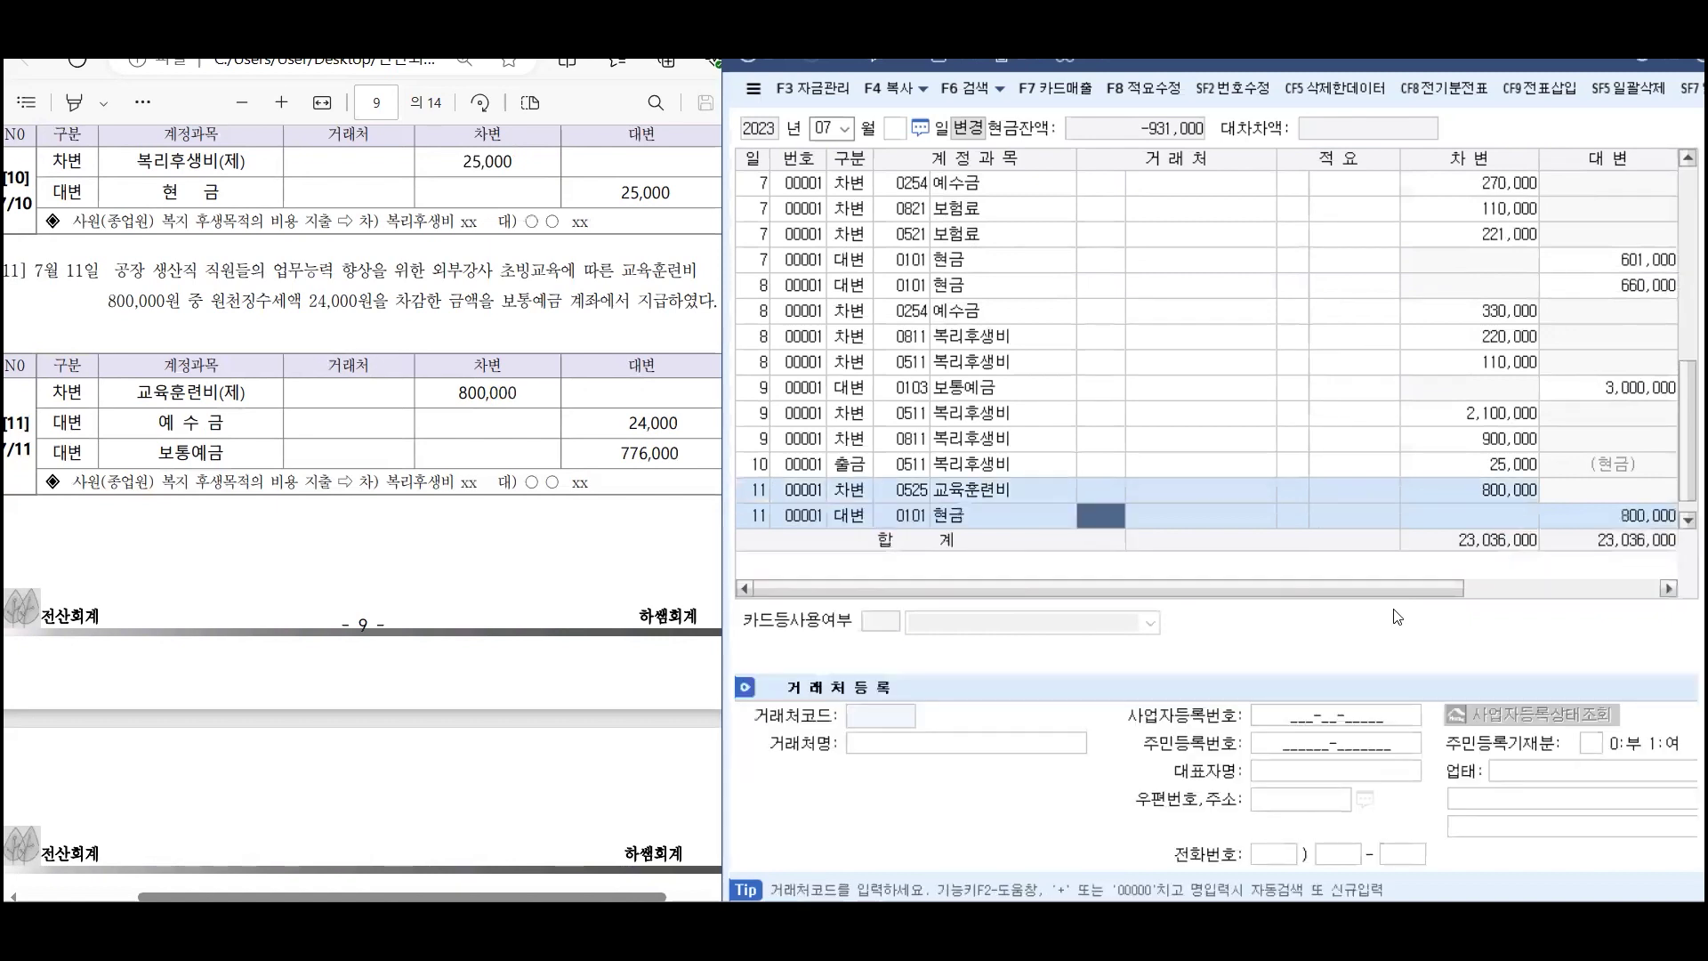
{"action": "key", "text": "Left"}
{"action": "key", "text": "Left"}
{"action": "key", "text": "Return"}
{"action": "type", "text": "254"}
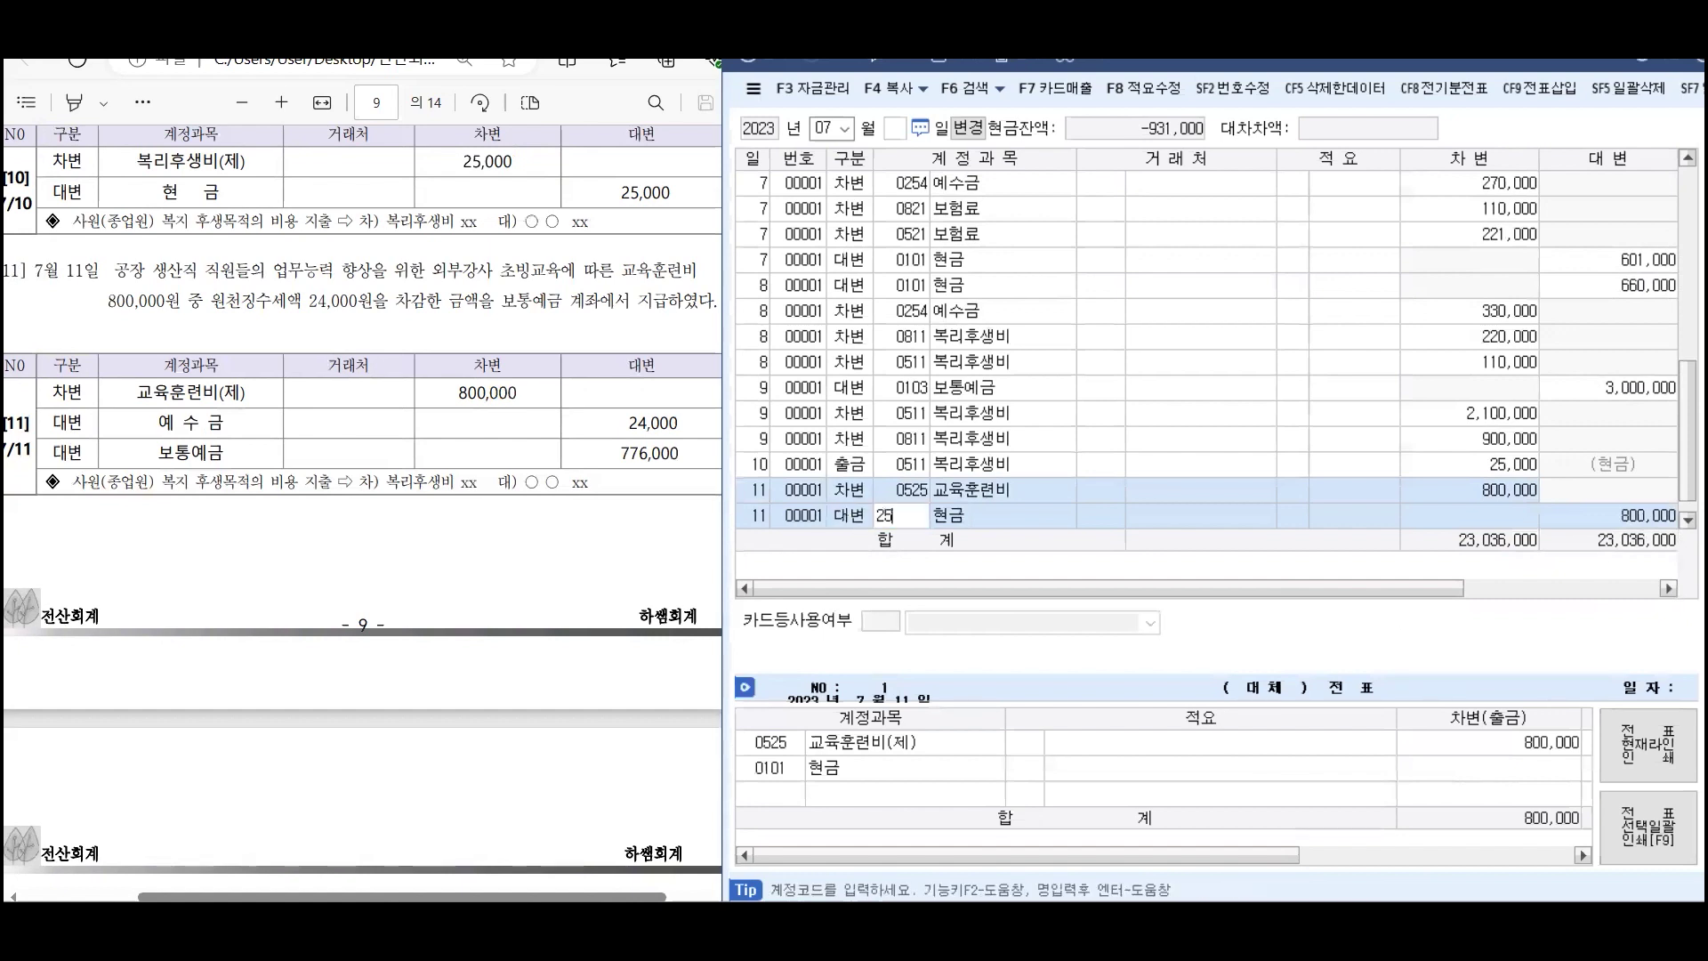
{"action": "key", "text": "Return"}
{"action": "key", "text": "Return"}
{"action": "key", "text": "Return"}
{"action": "key", "text": "Return"}
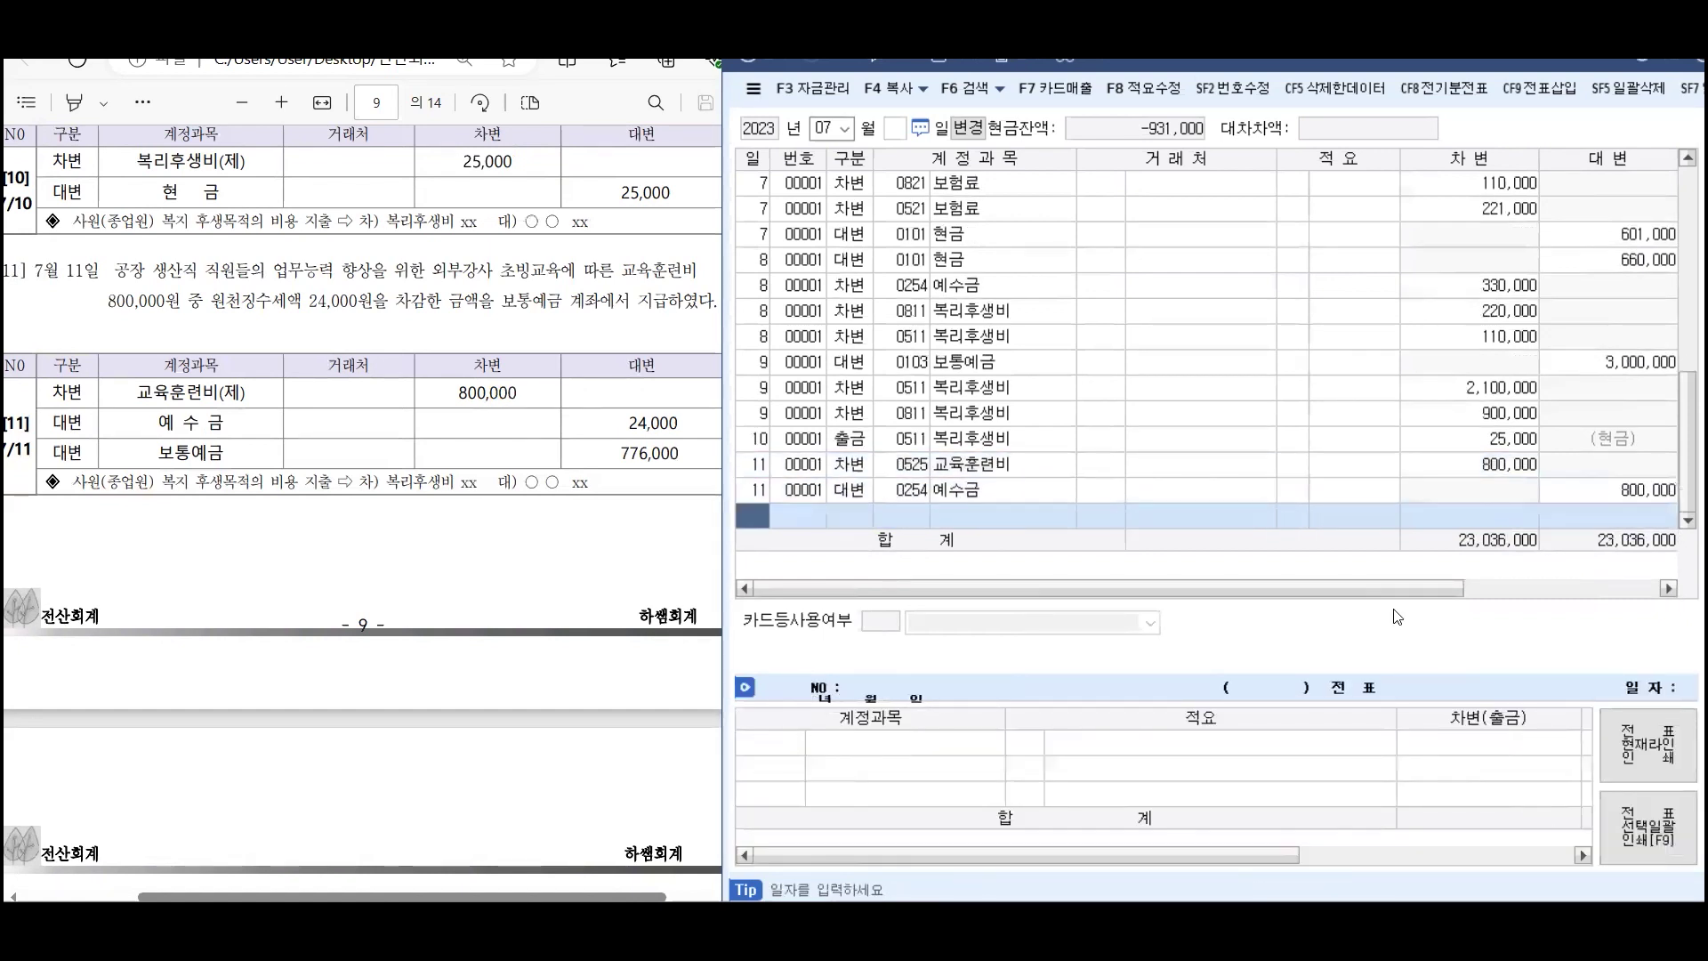
Set the credit amount of the day 11 예수금 line to 24,000
{"action": "left_click", "coordinate": [1641, 488]}
{"action": "type", "text": "24000"}
{"action": "key", "text": "Return"}
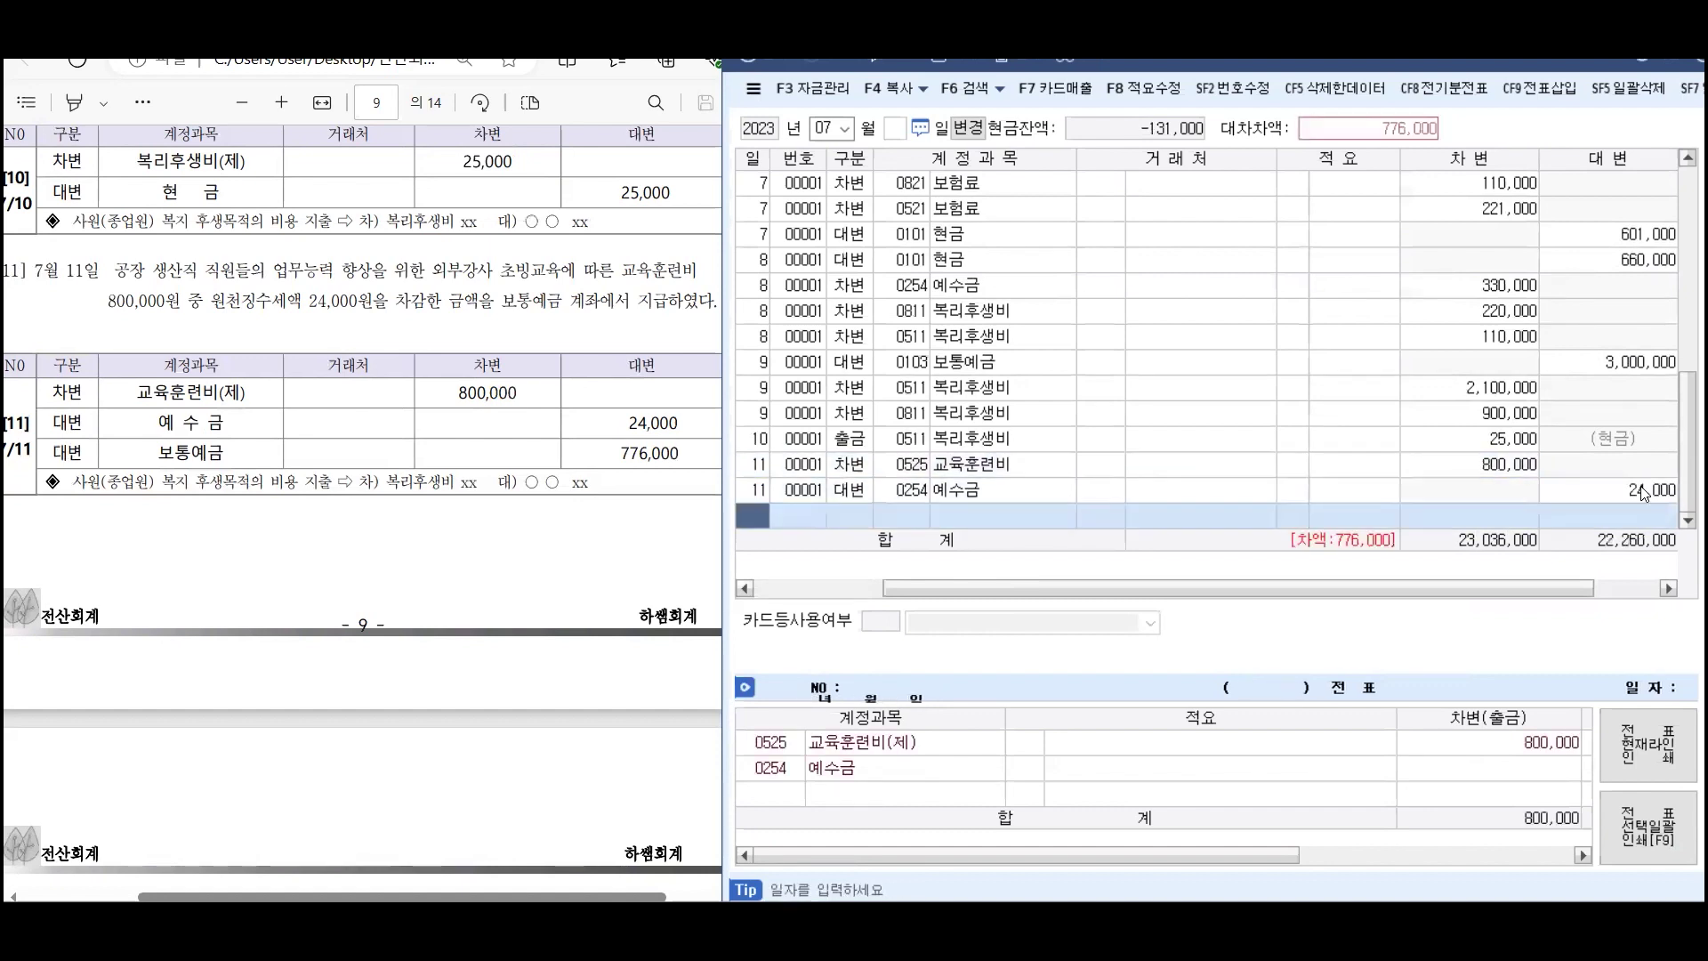
Add a 대변 line dated day 11 for account 0103 보통예금 with a credit amount of 776,000
{"action": "key", "text": "Return"}
{"action": "key", "text": "Return"}
{"action": "type", "text": "103"}
{"action": "key", "text": "Return"}
{"action": "key", "text": "Return"}
{"action": "key", "text": "Return"}
{"action": "key", "text": "Return"}
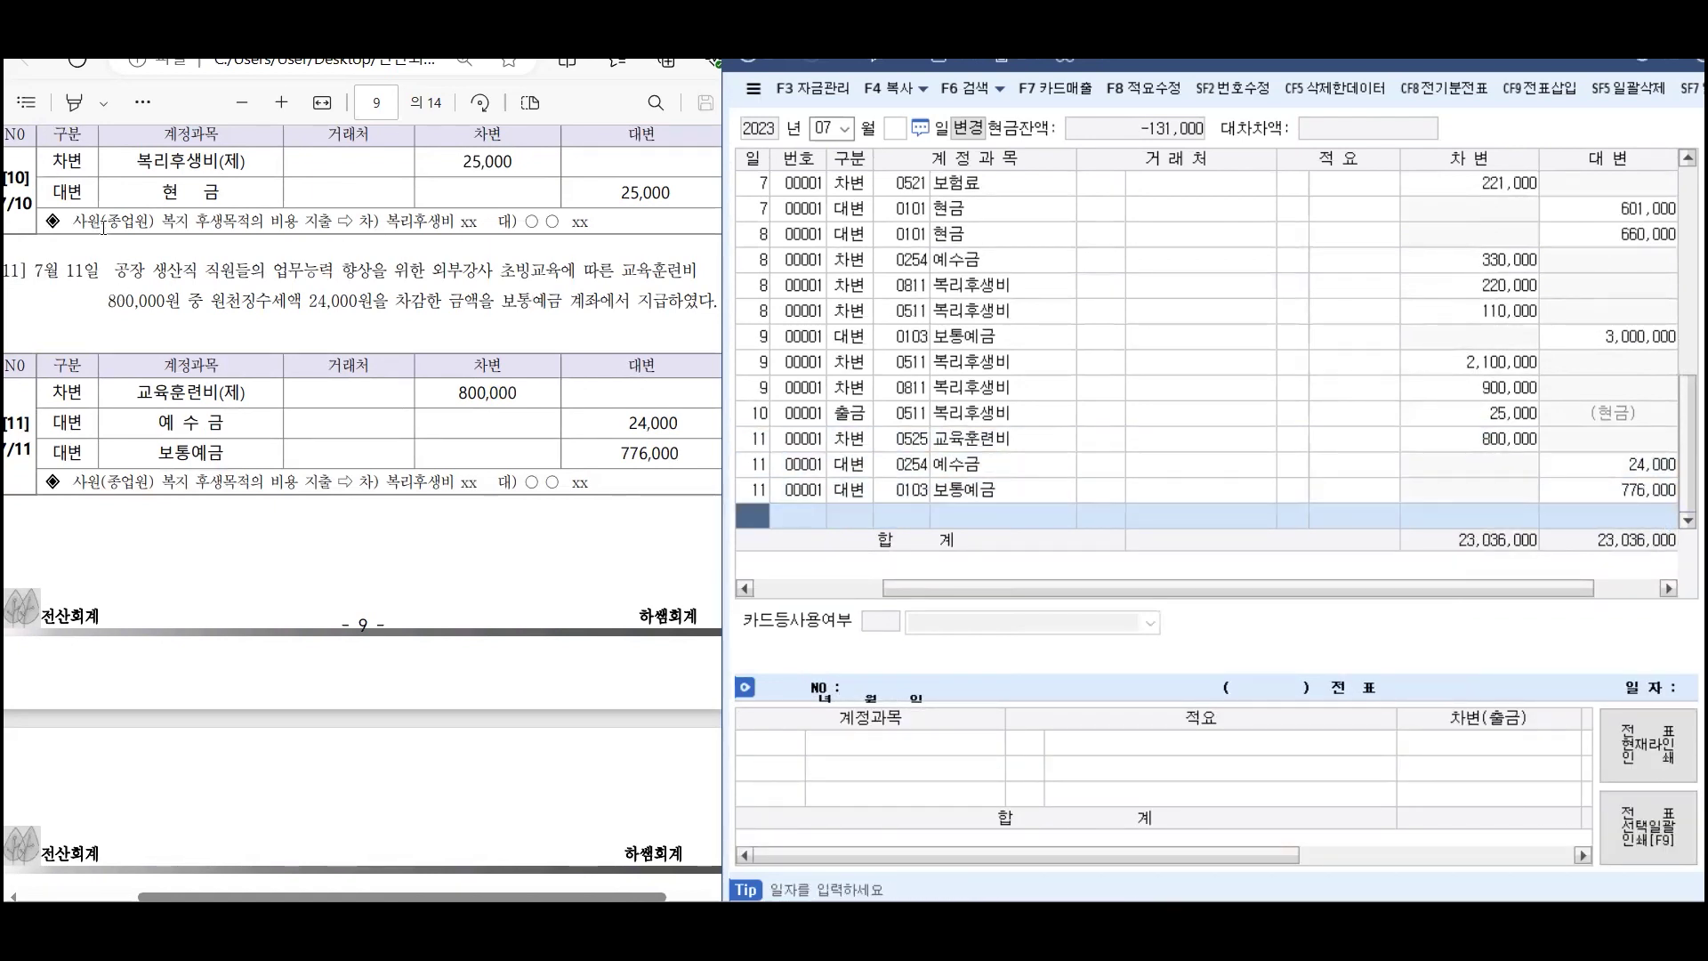
Add a 차변 line dated day 12 for account 0831 수수료비용 (판매관리비) with a debit amount of 2,000,000
{"action": "scroll", "coordinate": [103, 227], "scroll_direction": "down", "scroll_amount": 10}
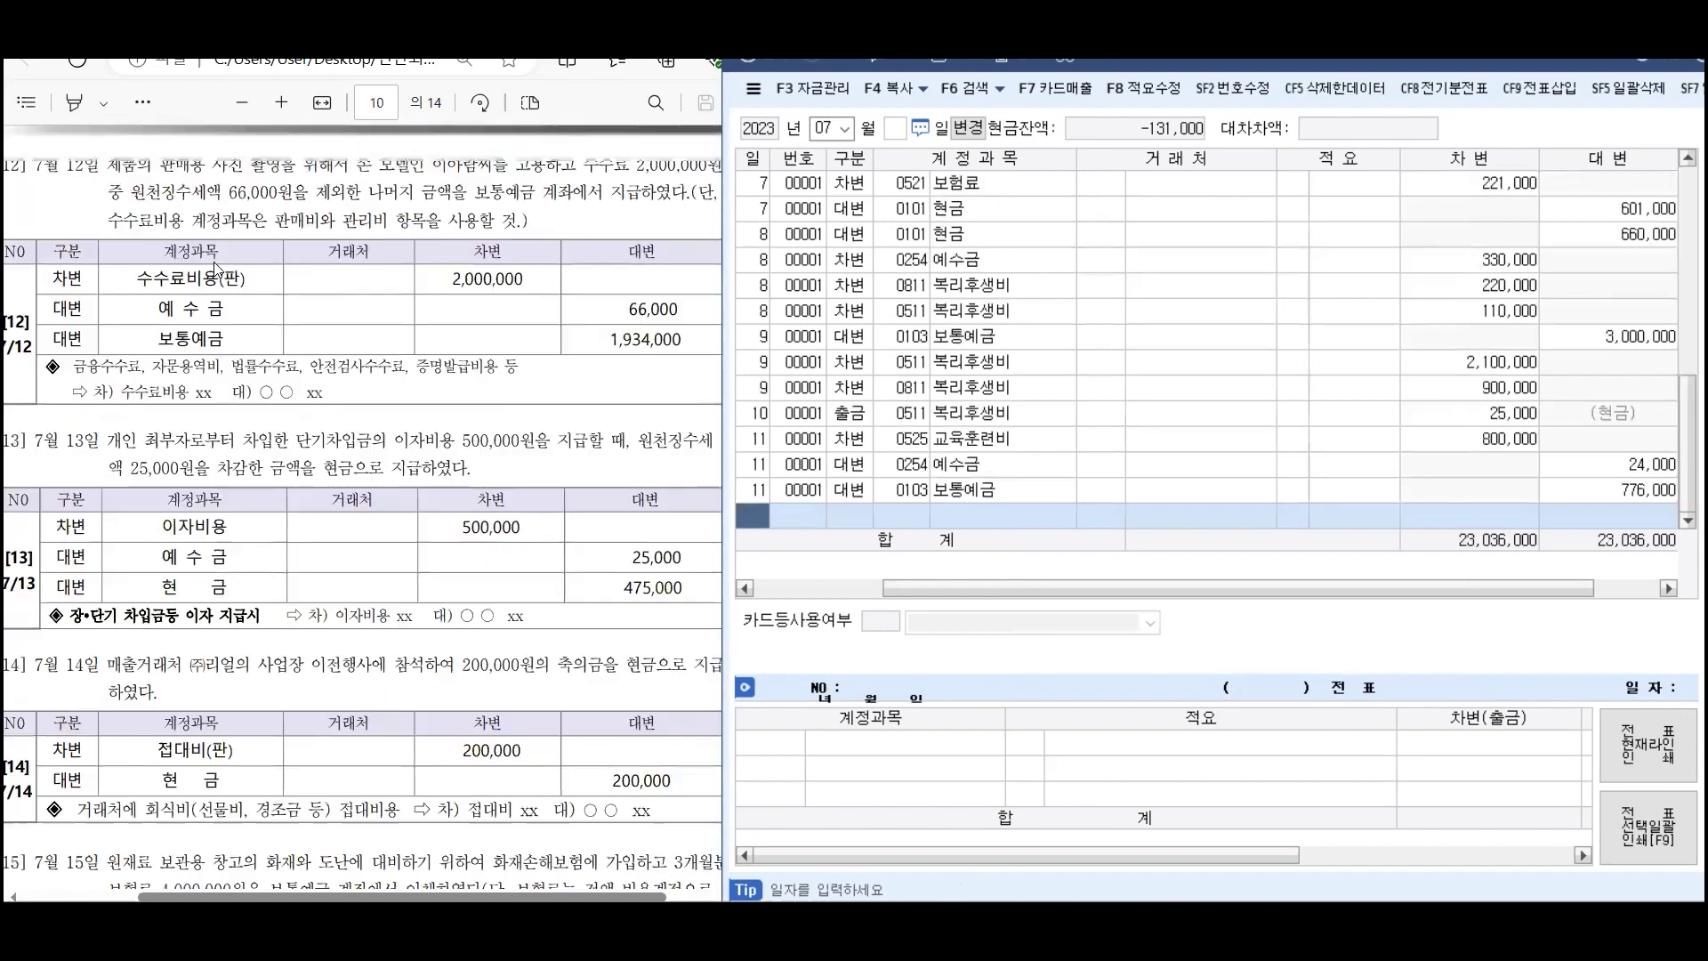
{"action": "scroll", "coordinate": [216, 267], "scroll_direction": "up", "scroll_amount": 1}
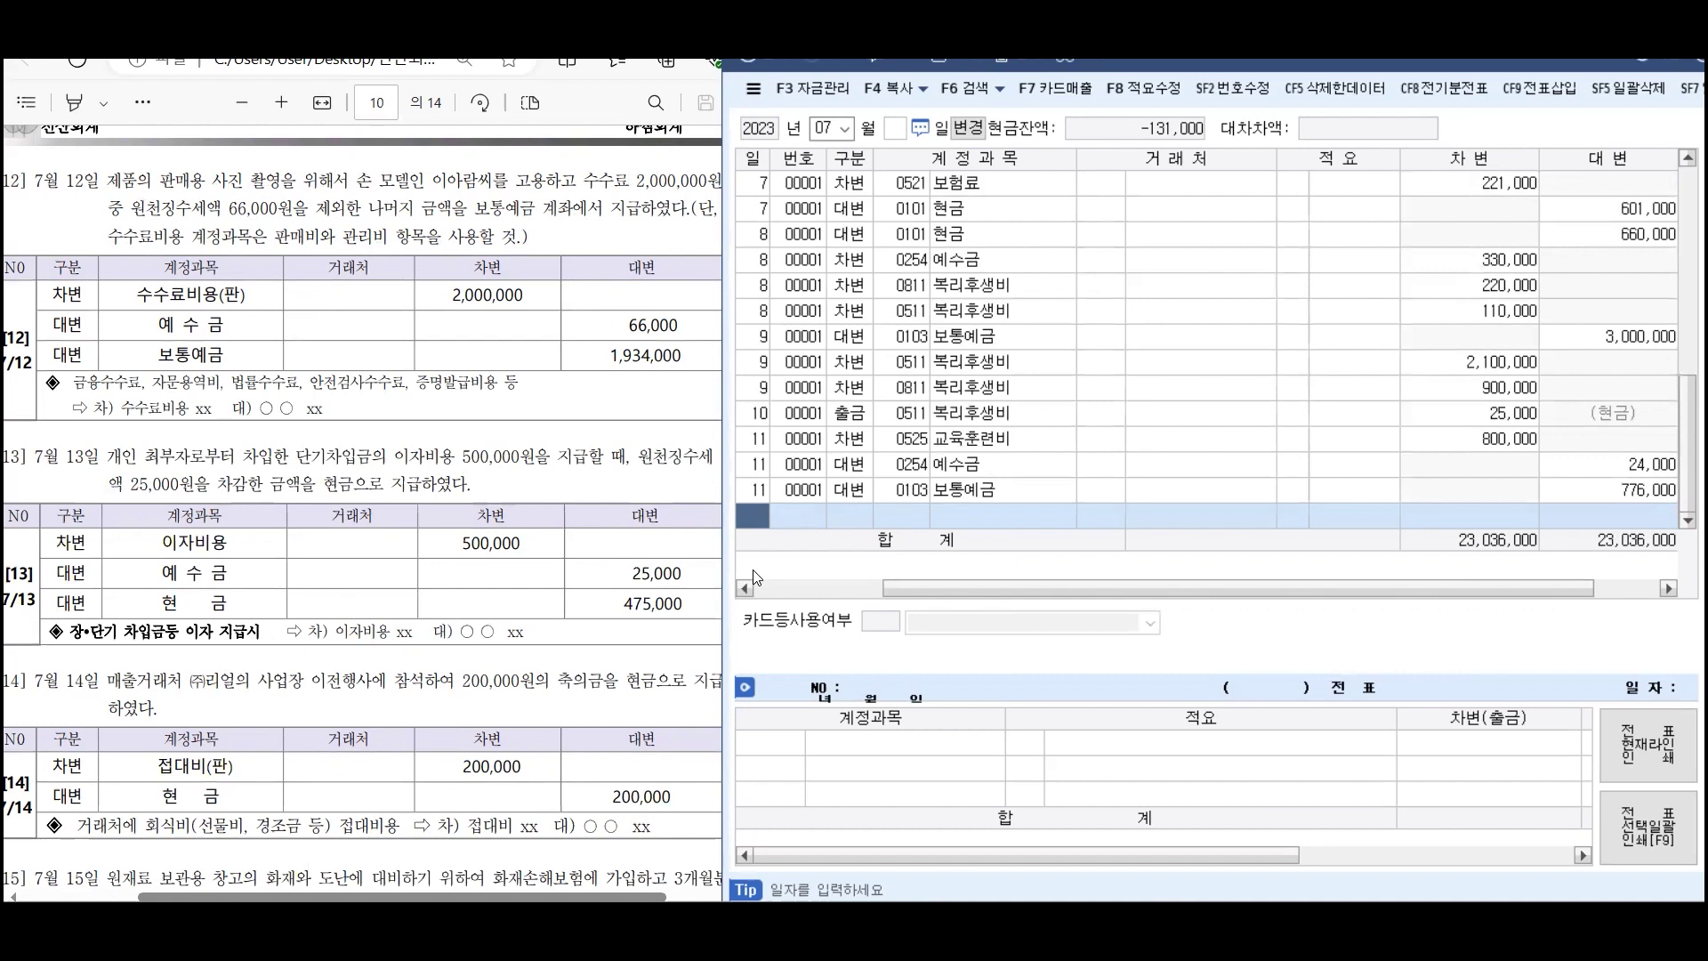
{"action": "type", "text": "12"}
{"action": "key", "text": "Return"}
{"action": "type", "text": "3"}
{"action": "key", "text": "Return"}
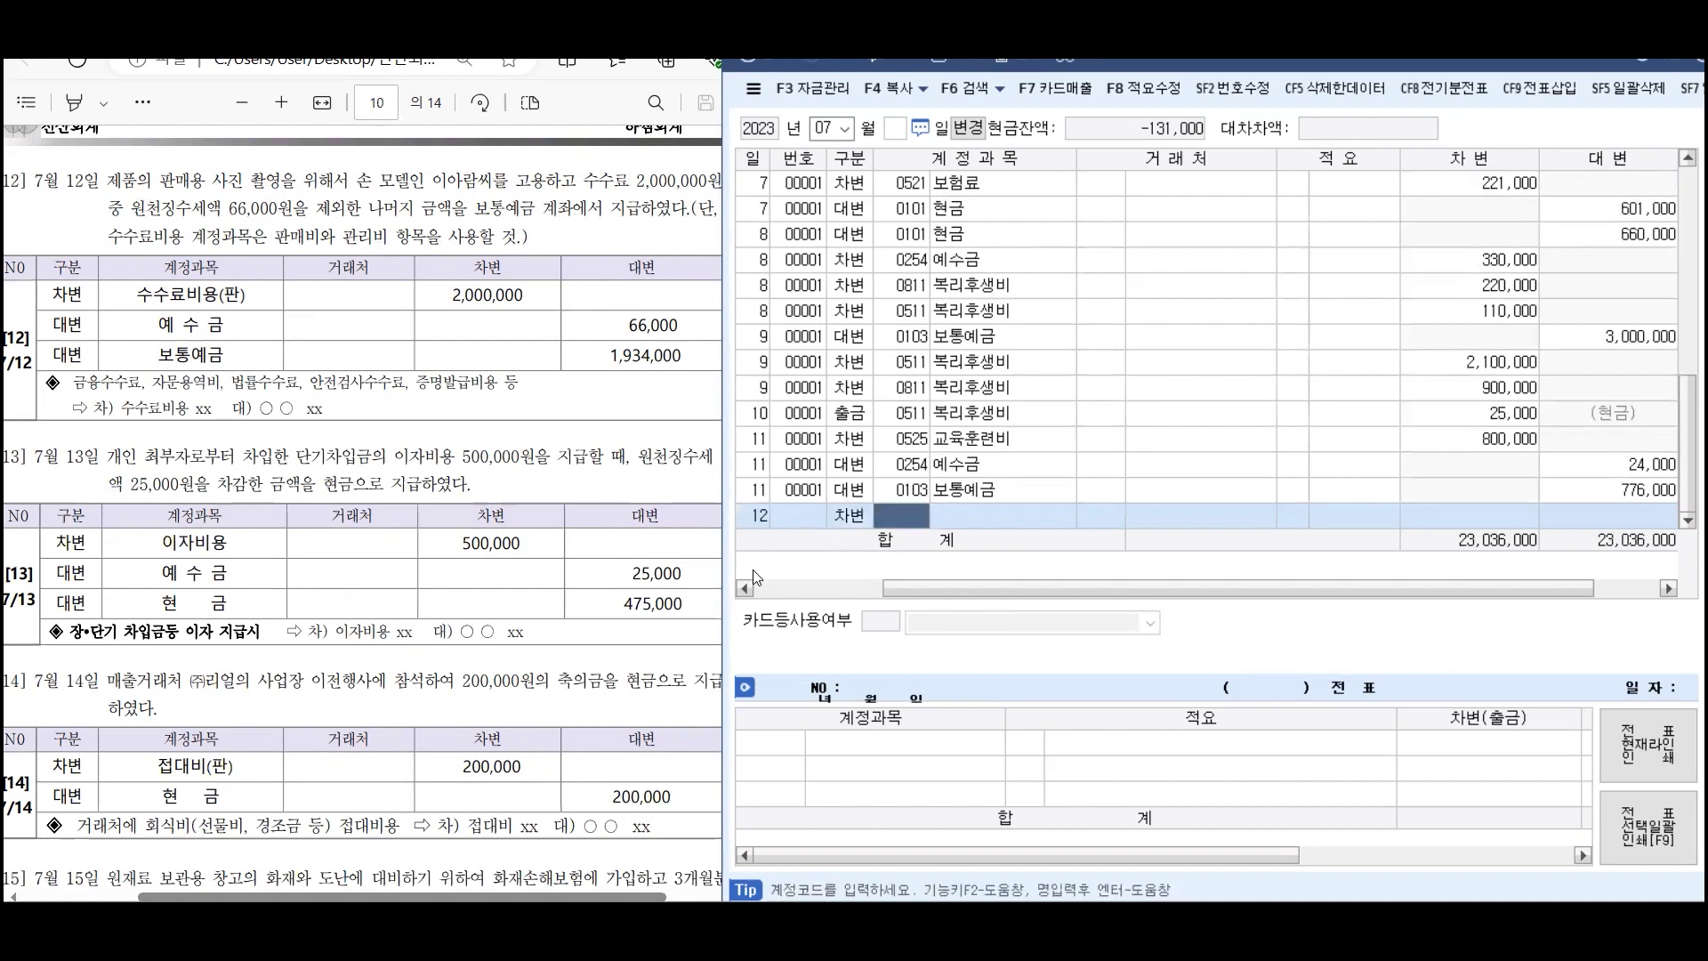
{"action": "type", "text": "이수"}
{"action": "key", "text": "Return"}
{"action": "key", "text": "Down"}
{"action": "key", "text": "Down"}
{"action": "key", "text": "Down"}
{"action": "key", "text": "Down"}
{"action": "key", "text": "Down"}
{"action": "key", "text": "Down"}
{"action": "key", "text": "Down"}
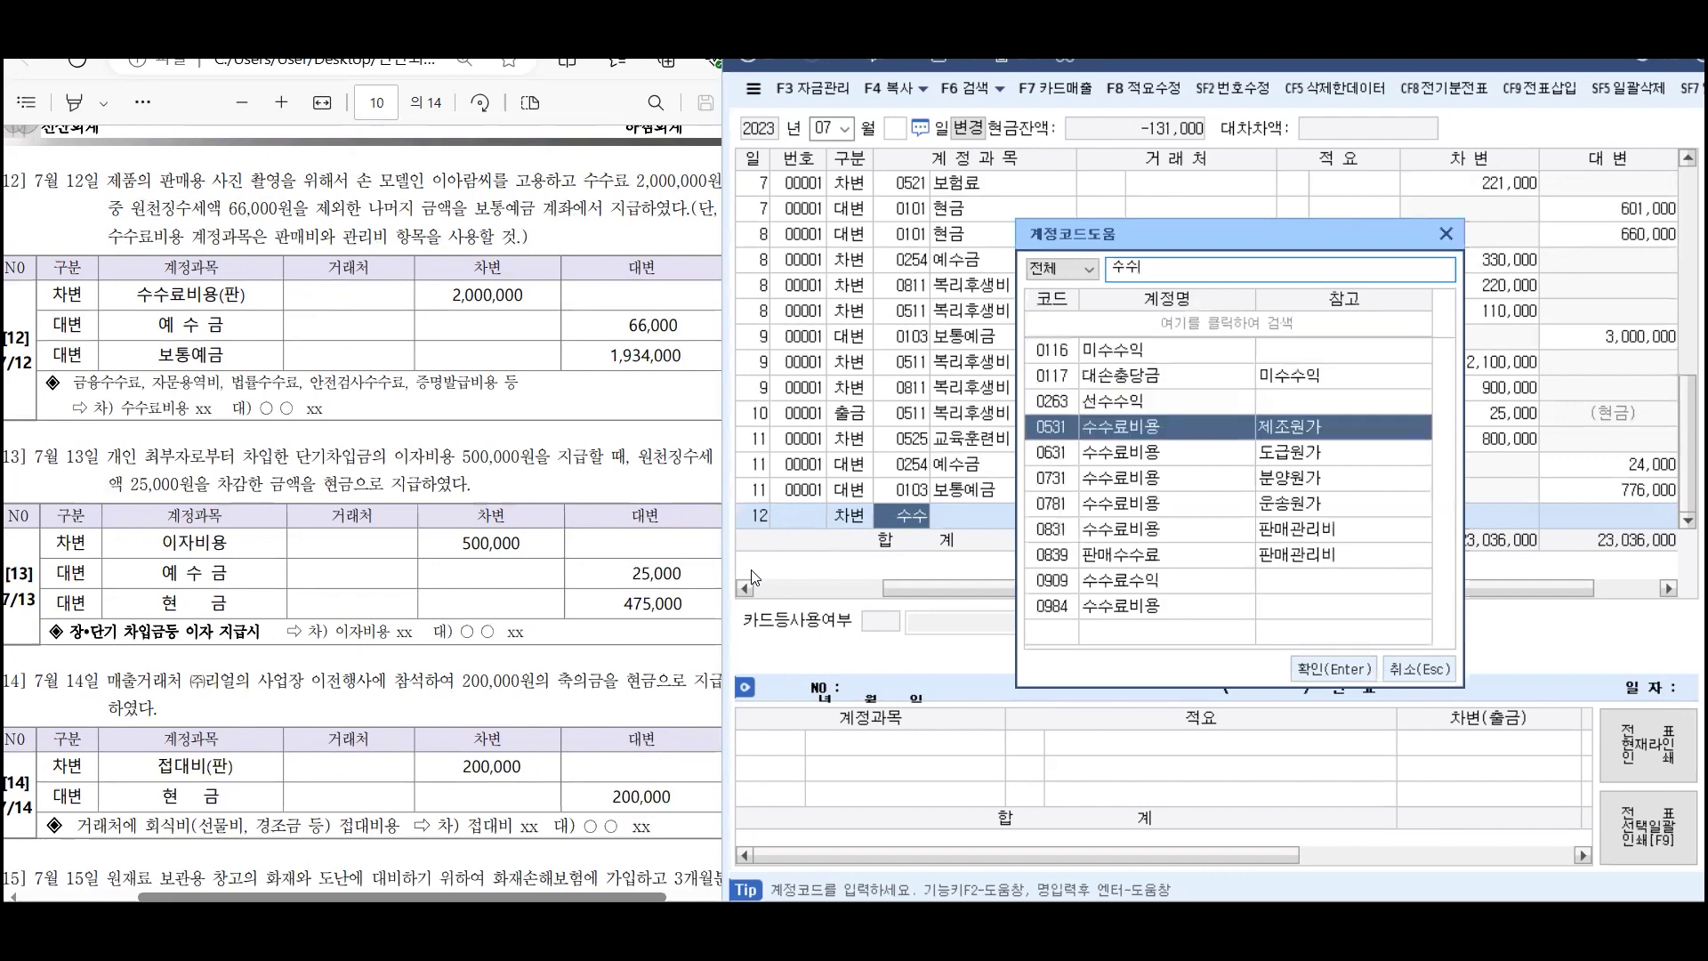
{"action": "key", "text": "Return"}
{"action": "key", "text": "Return"}
{"action": "key", "text": "Return"}
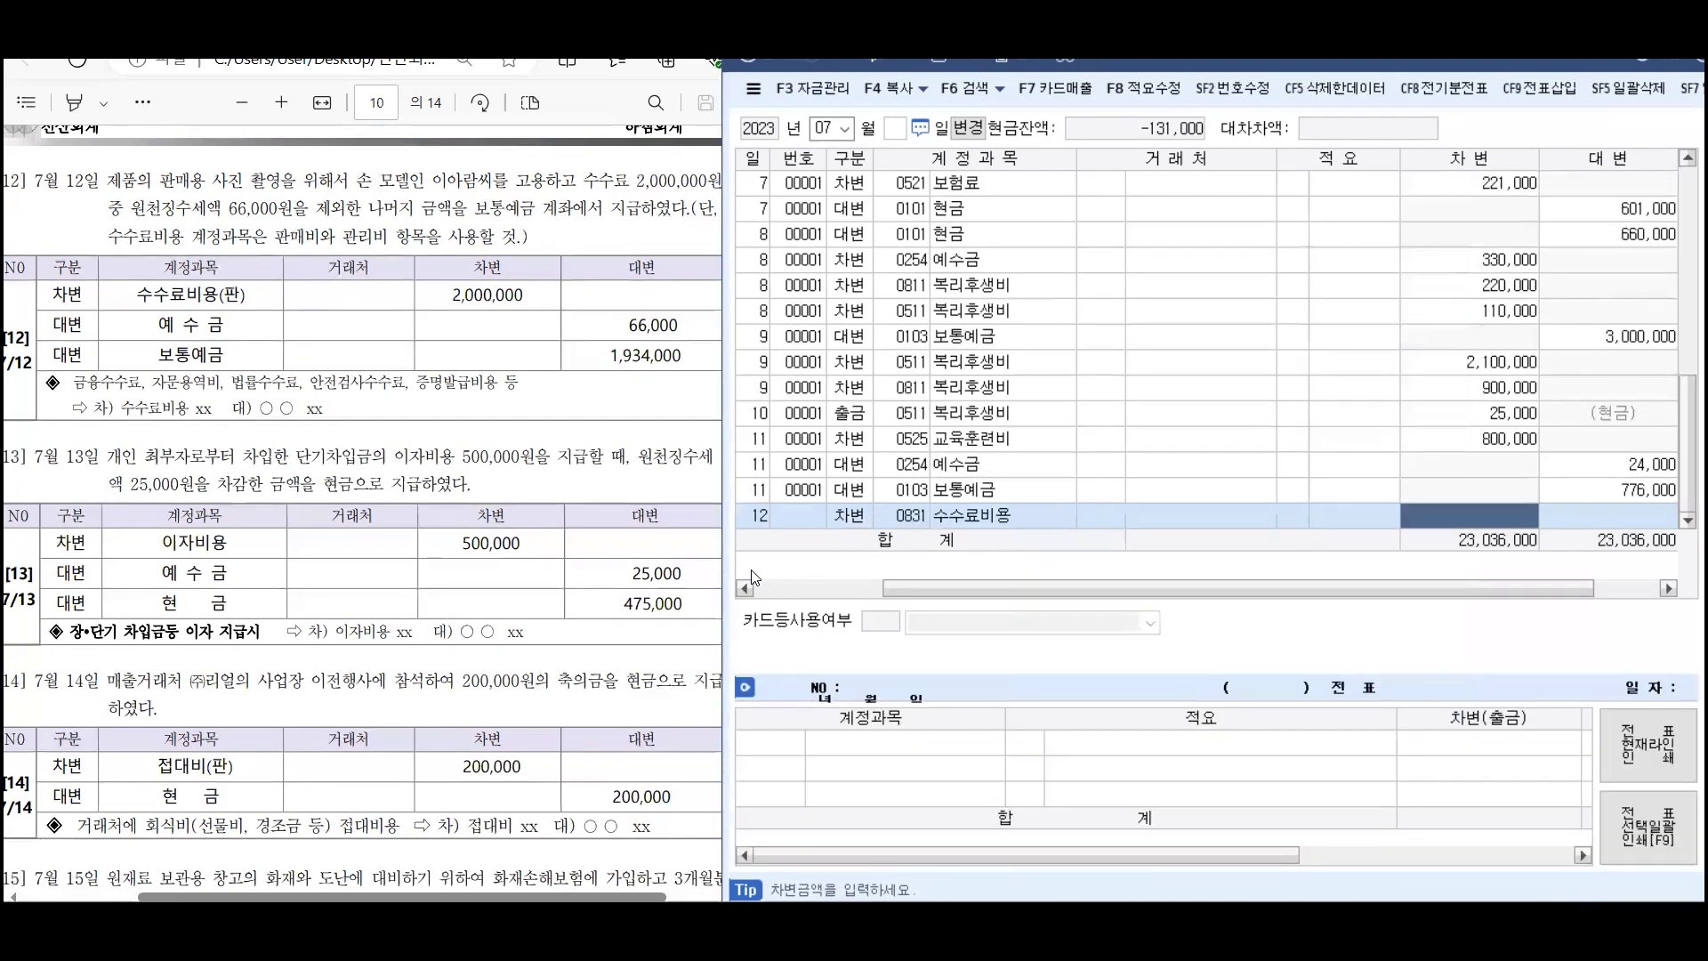
{"action": "type", "text": "2000000"}
{"action": "key", "text": "Return"}
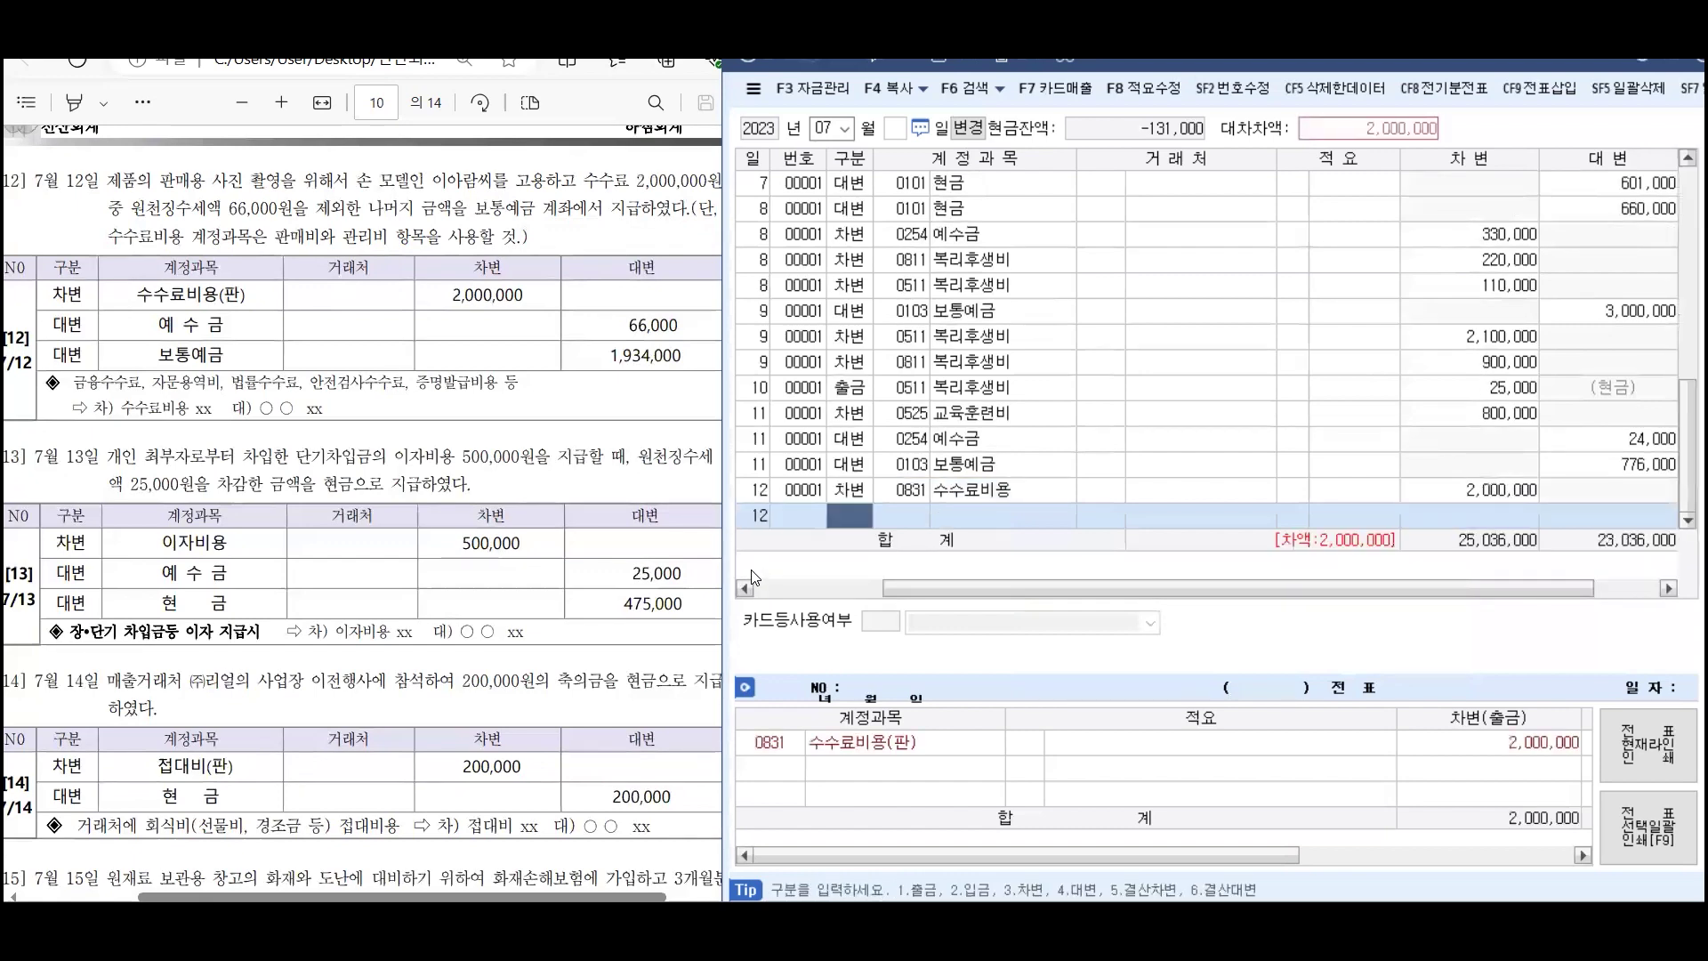
Add a 대변 line dated day 12 for account 0254 예수금 with a credit amount of 66,000
{"action": "type", "text": "4254"}
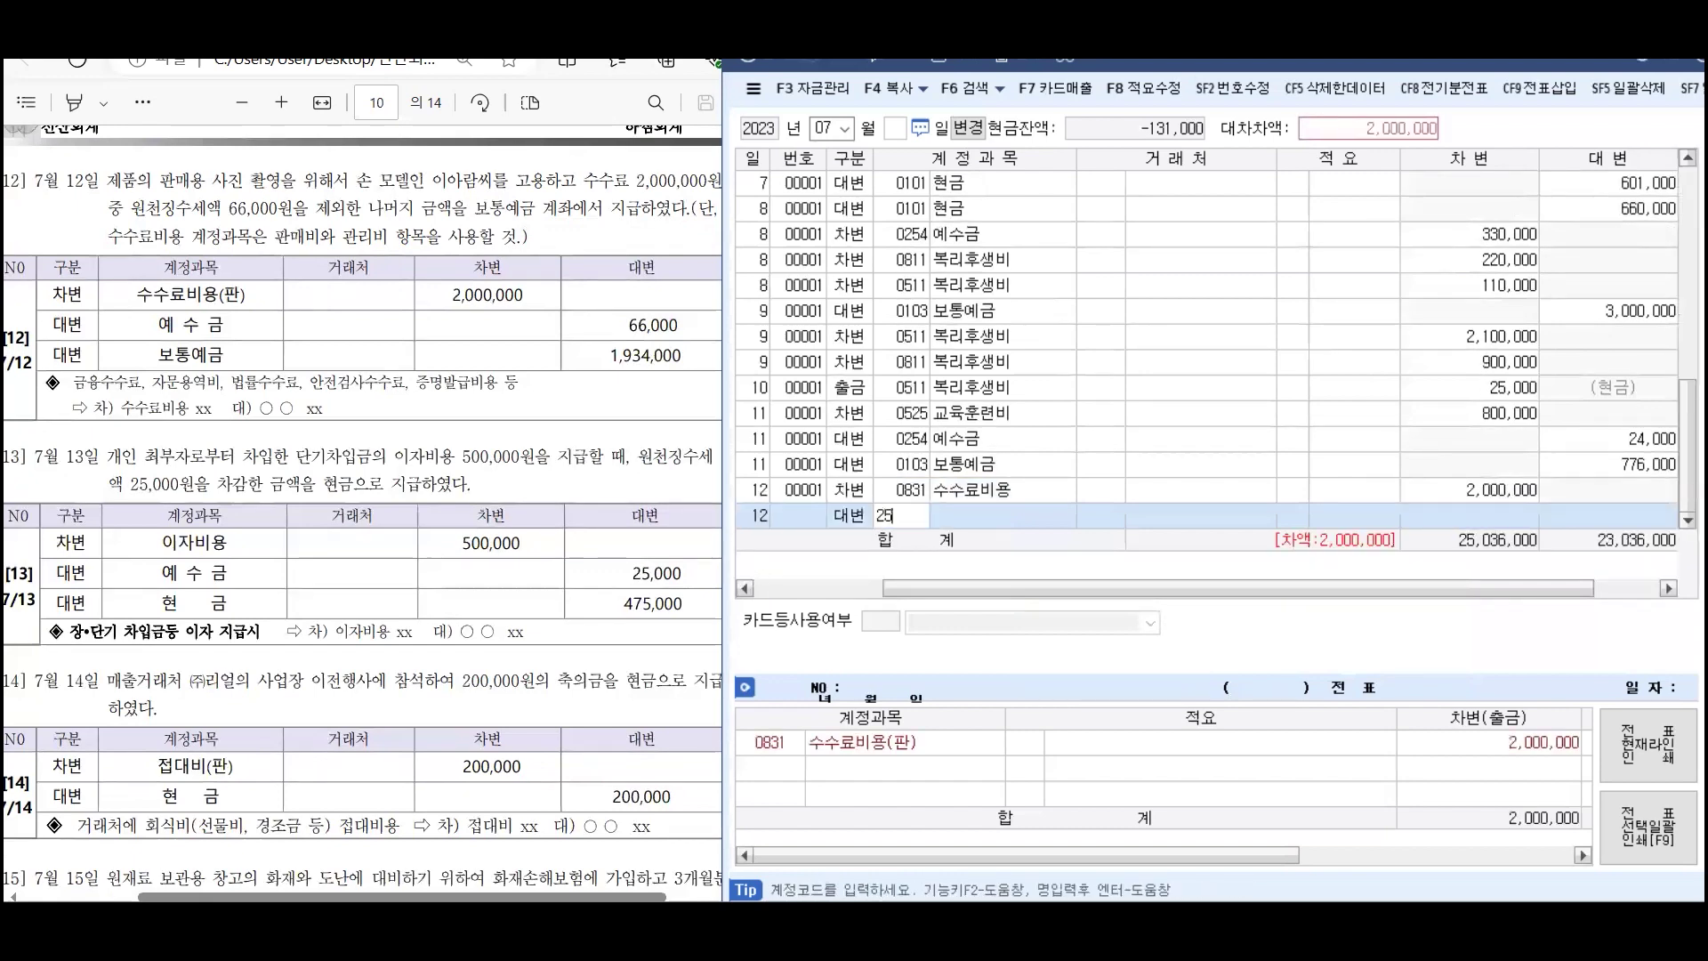
{"action": "key", "text": "Return"}
{"action": "key", "text": "Return"}
{"action": "key", "text": "Return"}
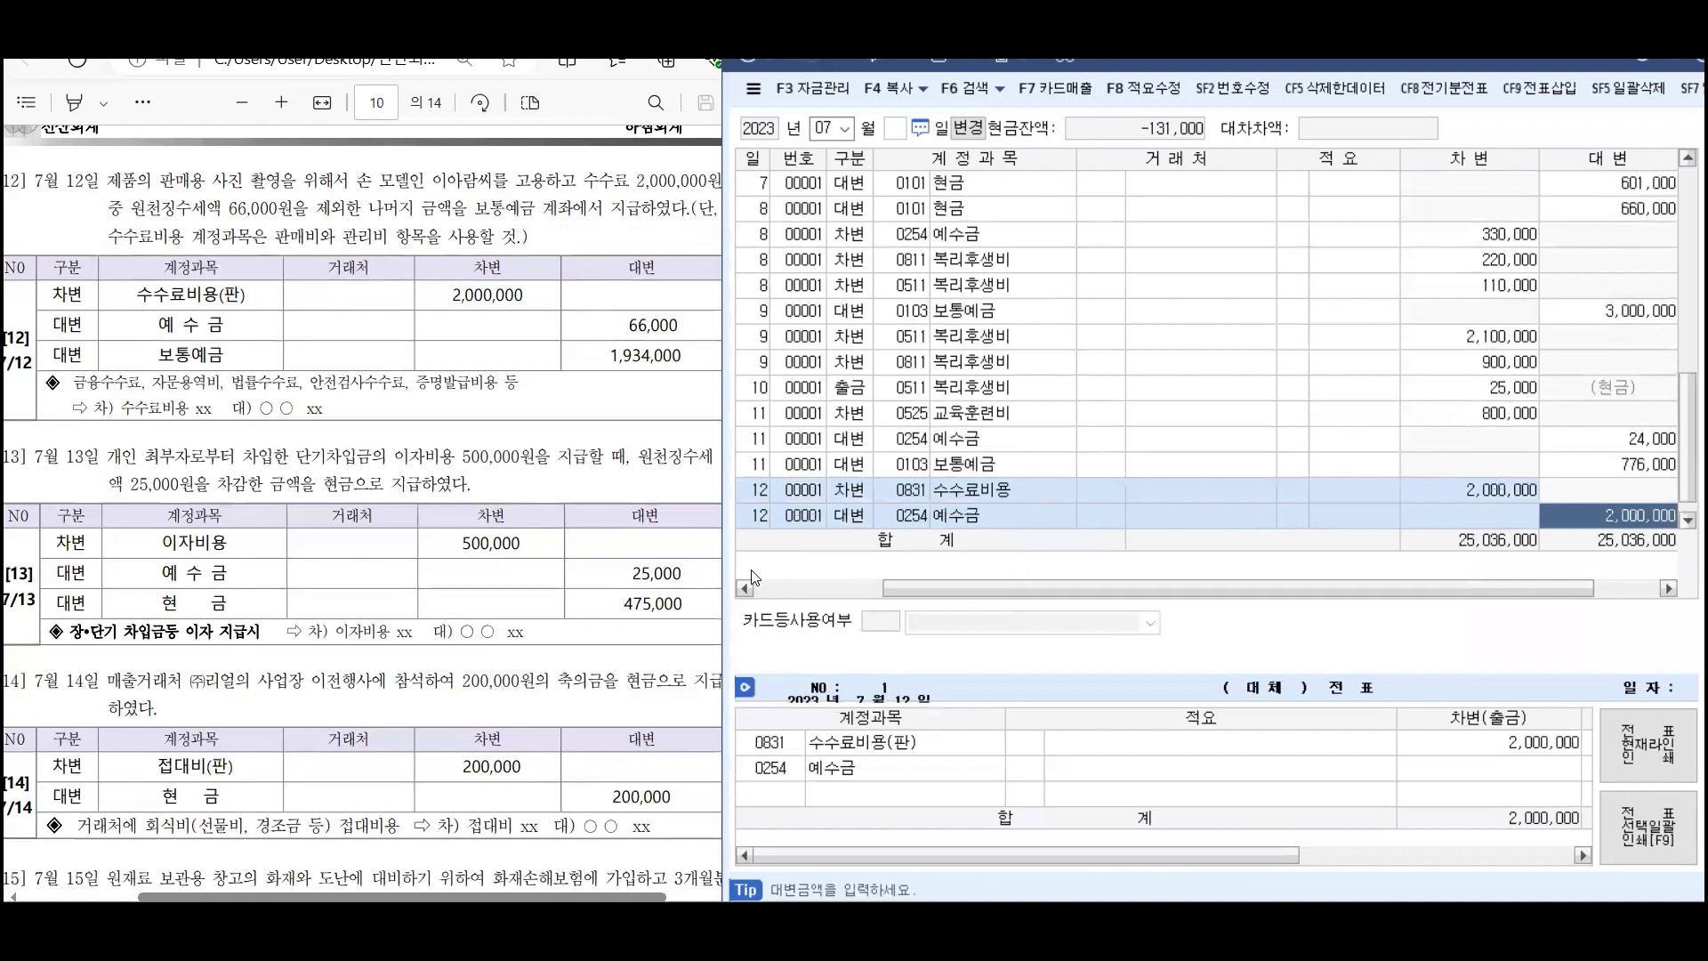
{"action": "type", "text": "660000"}
{"action": "key", "text": "Return"}
Add a 대변 line dated day 12 for account 0103 보통예금 with a credit amount of 1,934,000
{"action": "key", "text": "Return"}
{"action": "type", "text": "4"}
{"action": "key", "text": "Return"}
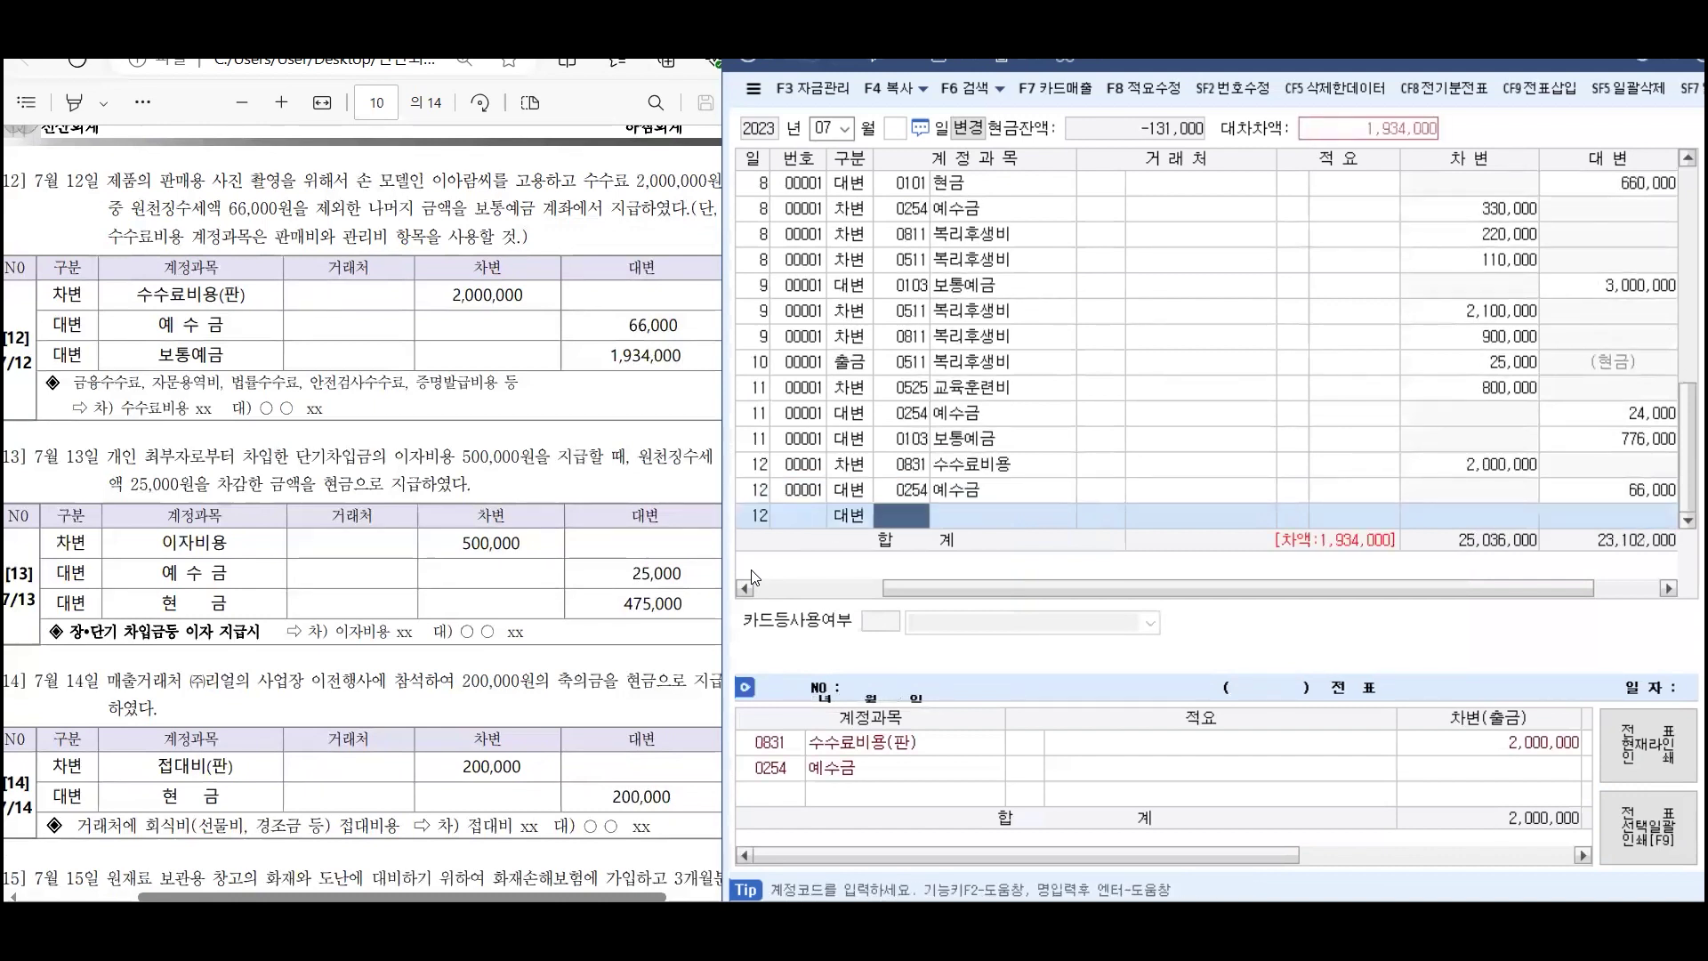
{"action": "type", "text": "103"}
{"action": "key", "text": "Return"}
{"action": "key", "text": "Return"}
{"action": "key", "text": "Return"}
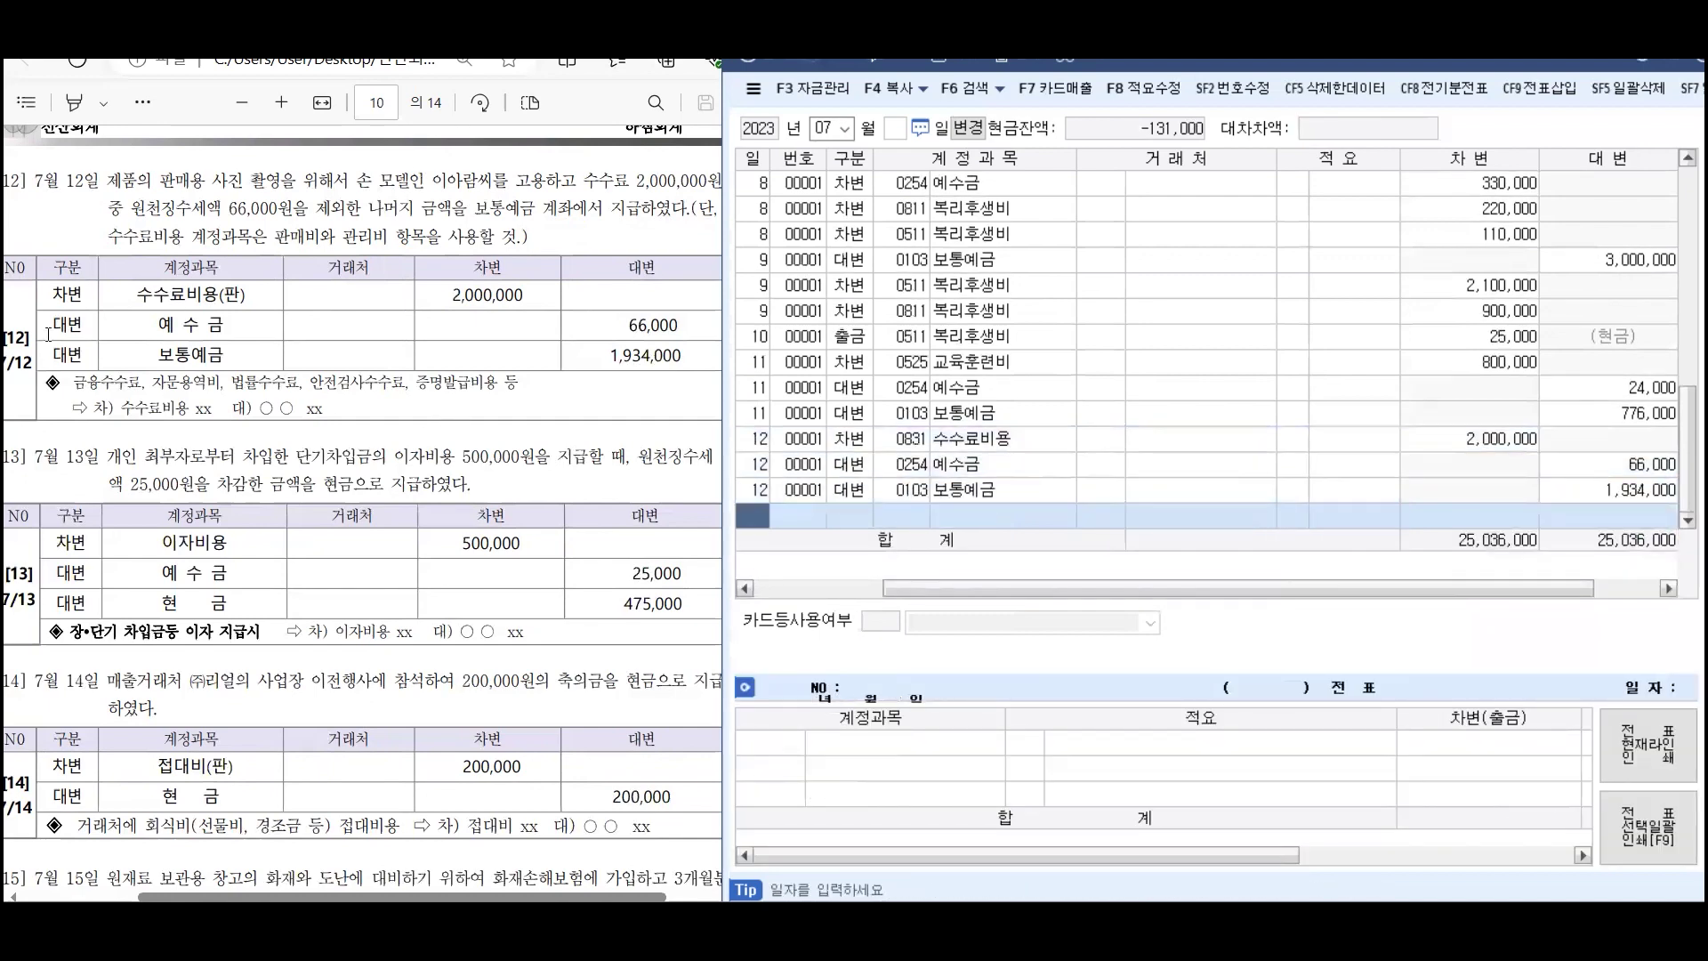
Add a 차변 line dated day 13 for account 0951 이자비용 with a debit amount of 500,000
{"action": "scroll", "coordinate": [453, 255], "scroll_direction": "down", "scroll_amount": 3}
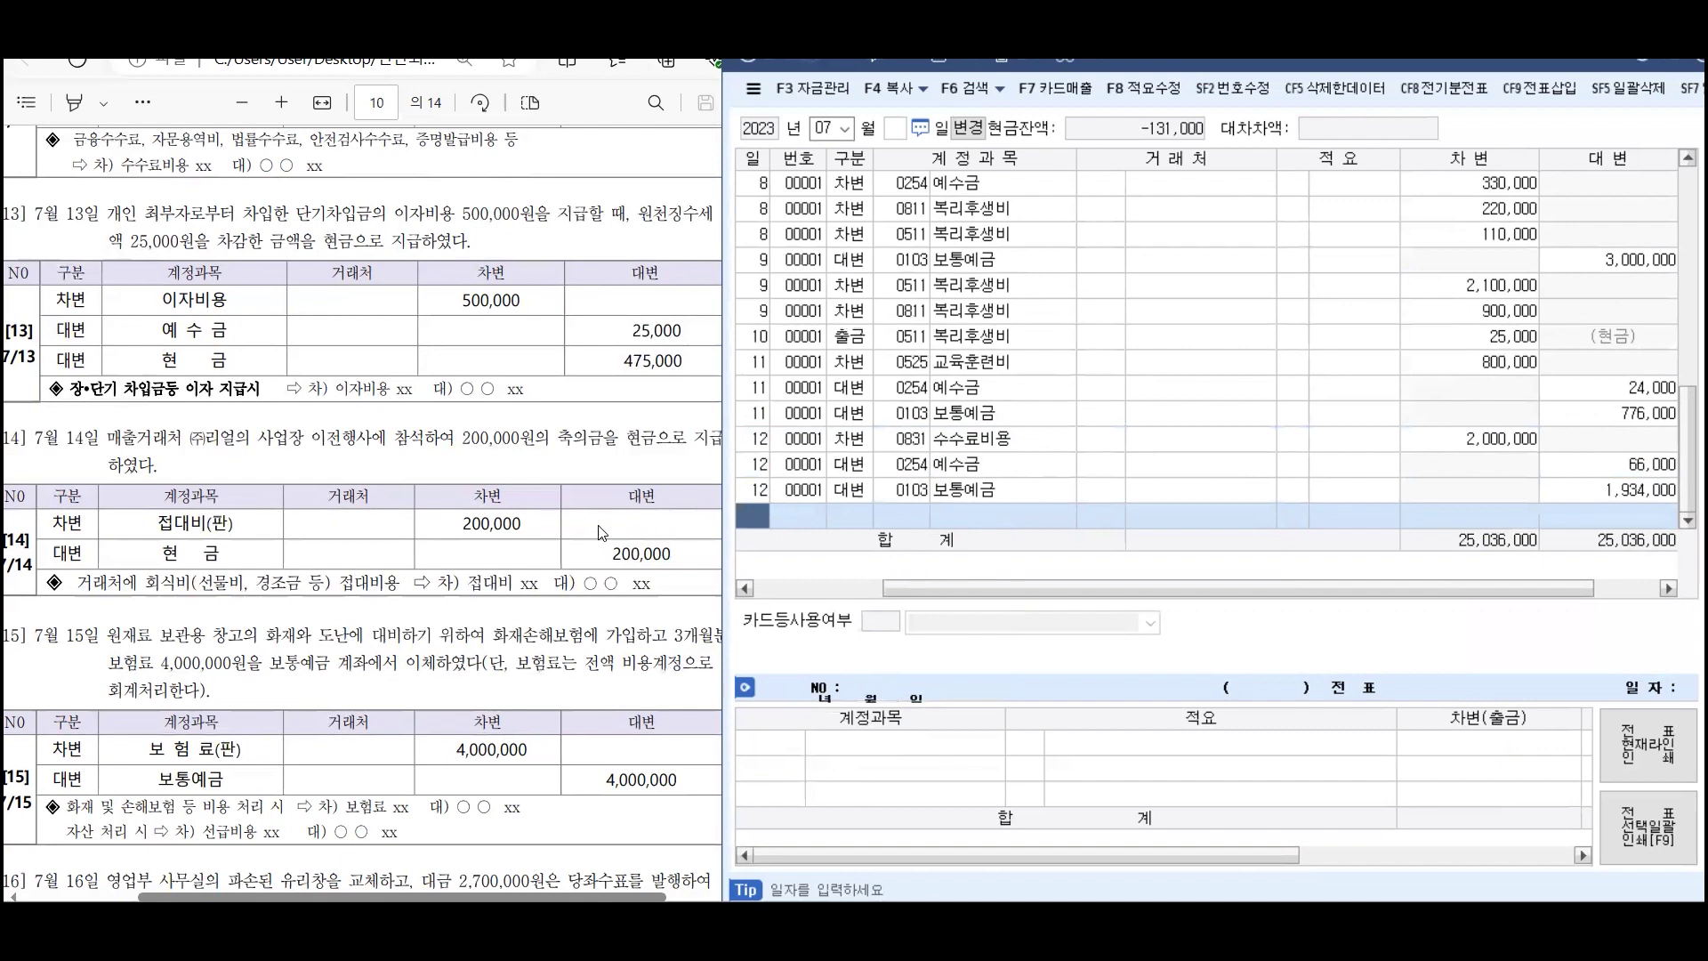
{"action": "type", "text": "13"}
{"action": "key", "text": "Return"}
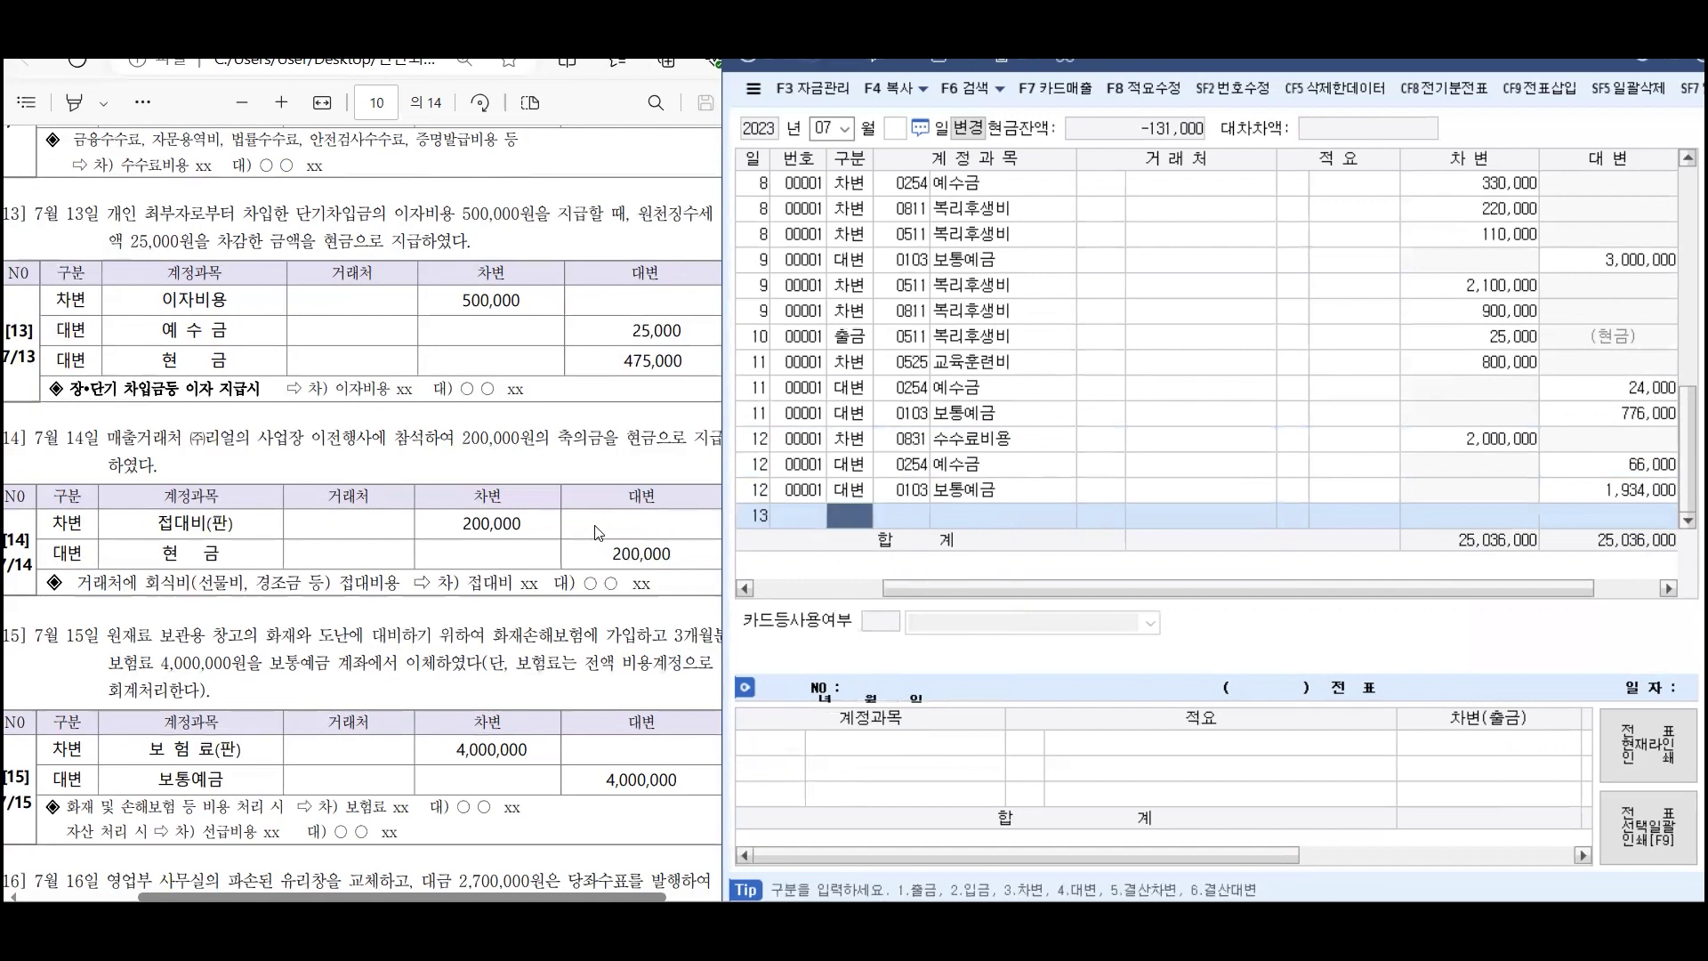
{"action": "type", "text": "3"}
{"action": "key", "text": "Return"}
{"action": "type", "text": "이자"}
{"action": "key", "text": "Return"}
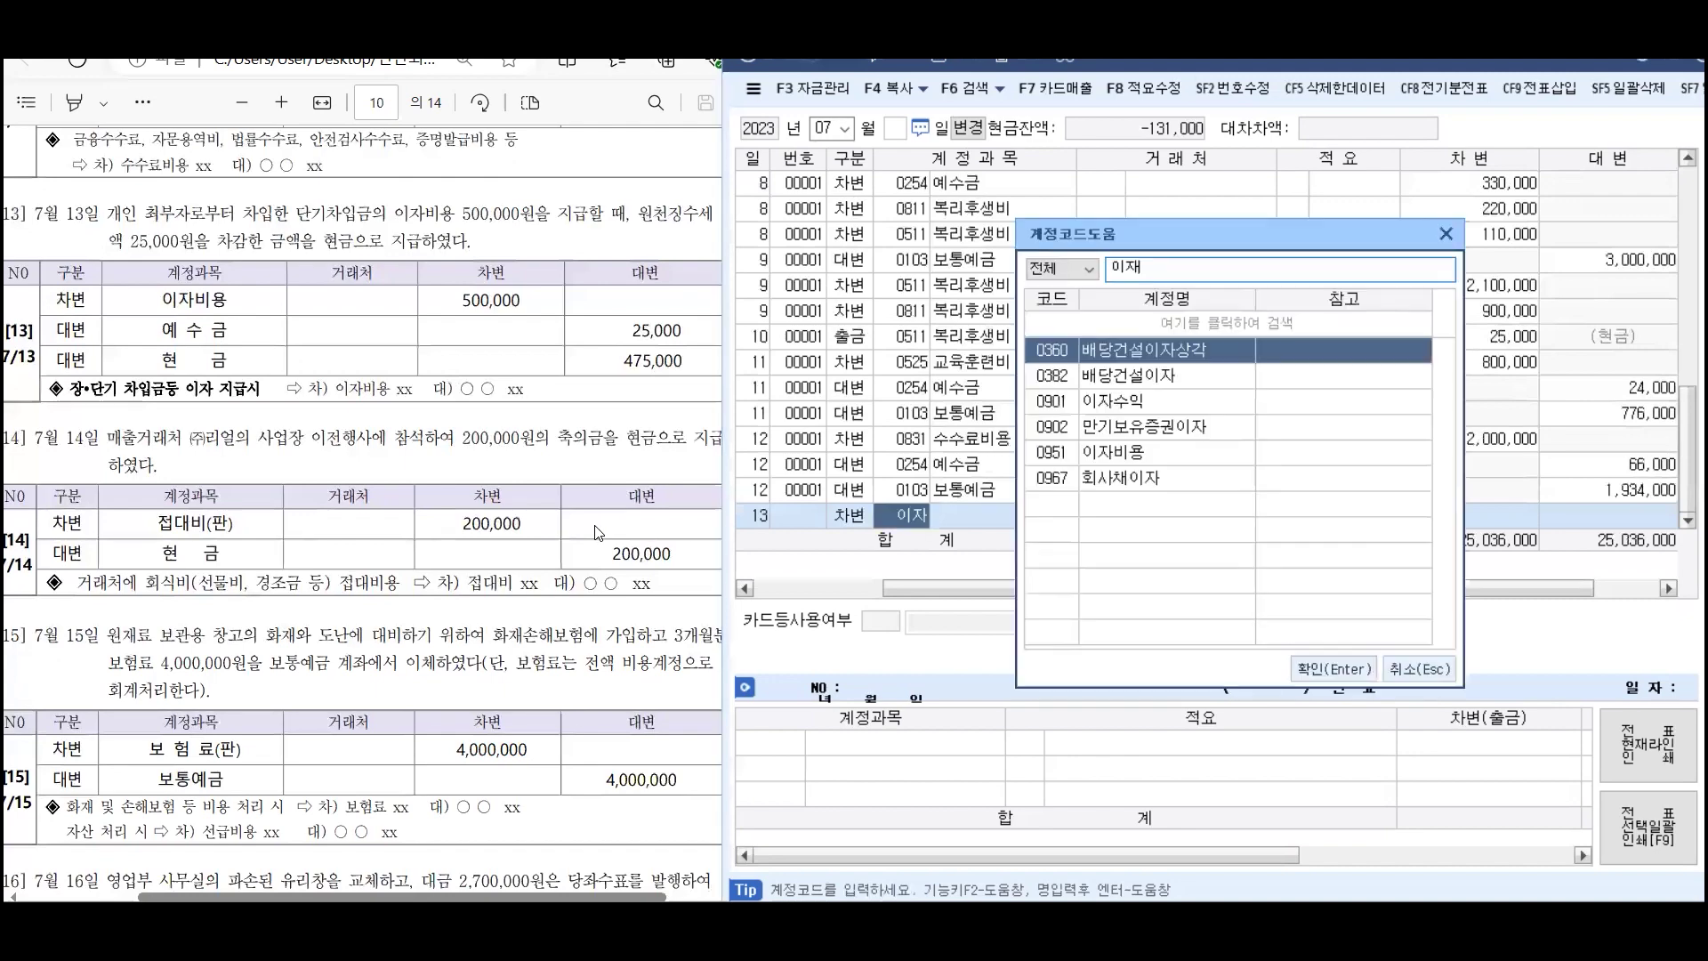
{"action": "key", "text": "Down"}
{"action": "key", "text": "Down"}
{"action": "key", "text": "Down"}
{"action": "key", "text": "Down"}
{"action": "key", "text": "Return"}
{"action": "key", "text": "Return"}
{"action": "key", "text": "Return"}
{"action": "type", "text": "500000"}
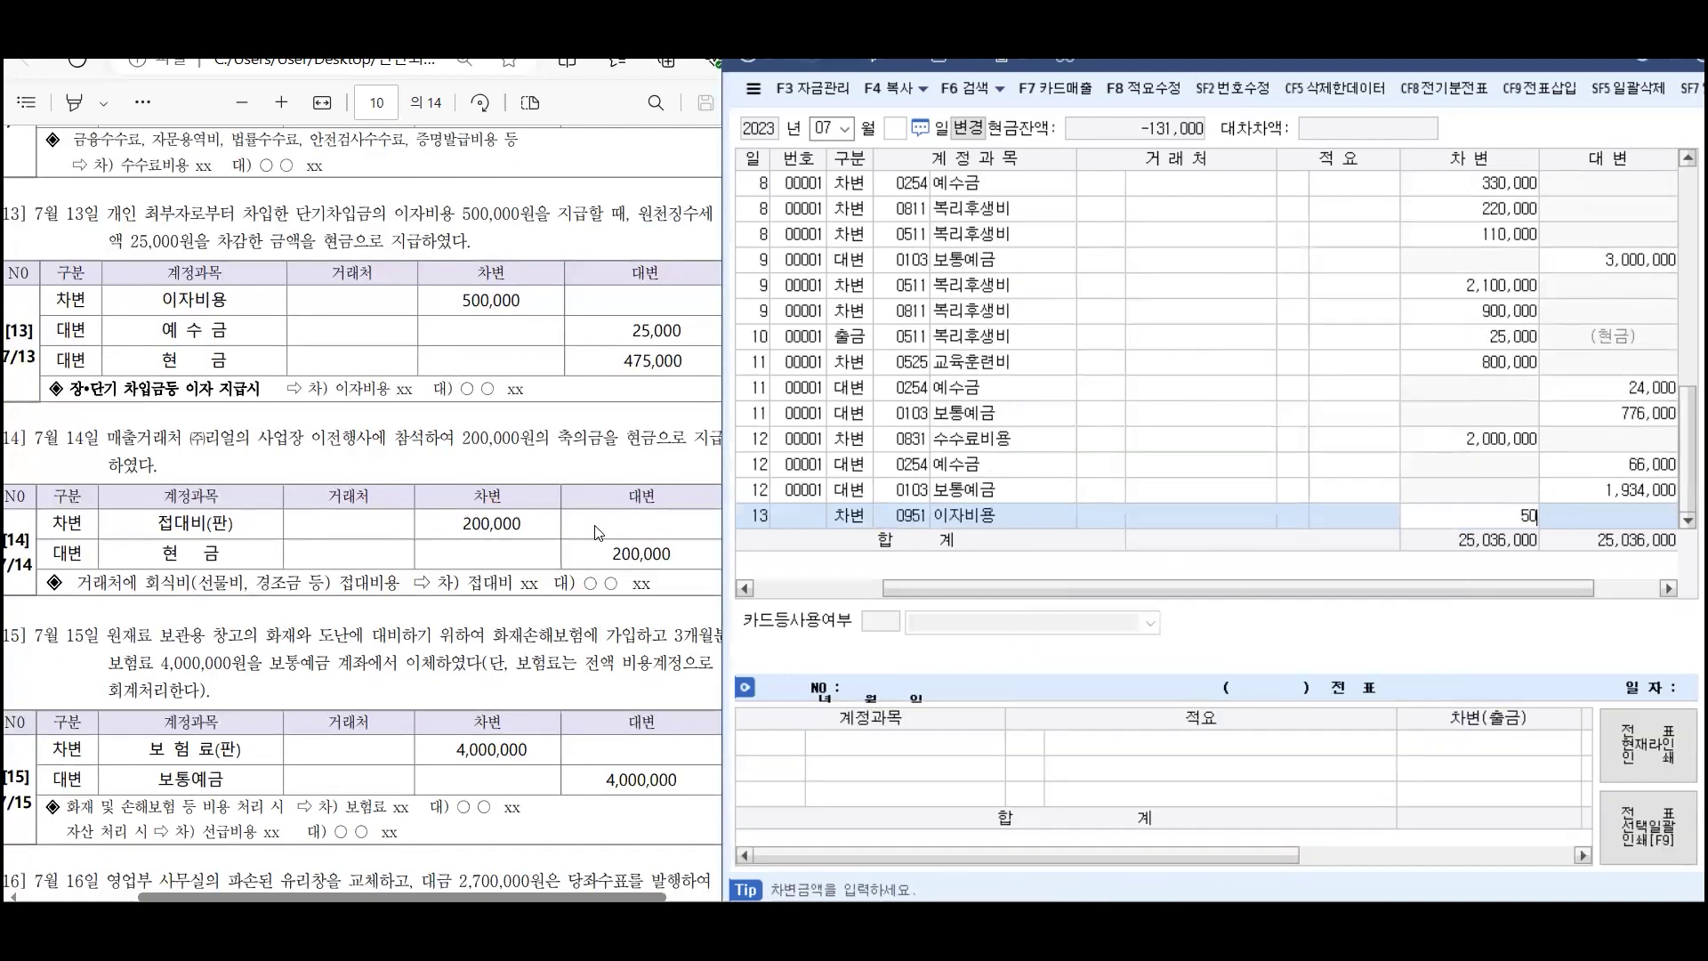
{"action": "key", "text": "Return"}
Add a 대변 line dated day 13 for account 0254 예수금 with a credit amount of 25,000
{"action": "key", "text": "Return"}
{"action": "type", "text": "4"}
{"action": "key", "text": "Return"}
{"action": "type", "text": "254"}
{"action": "key", "text": "Return"}
{"action": "key", "text": "Return"}
{"action": "key", "text": "Return"}
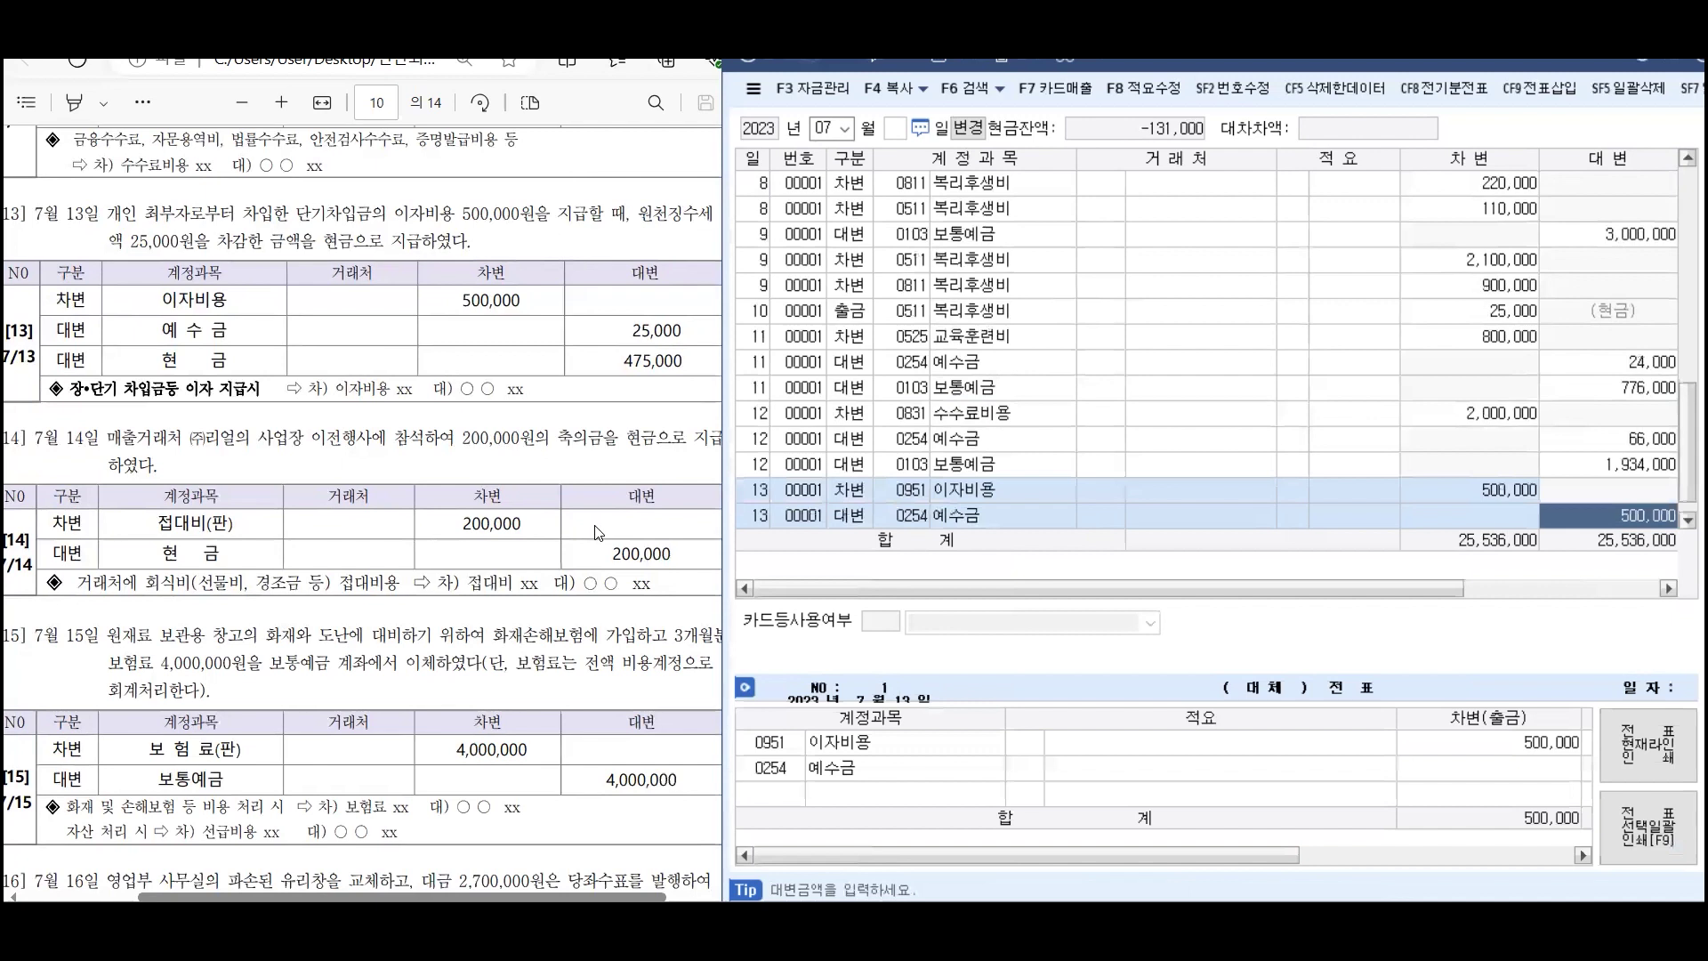
{"action": "type", "text": "25000"}
{"action": "key", "text": "Return"}
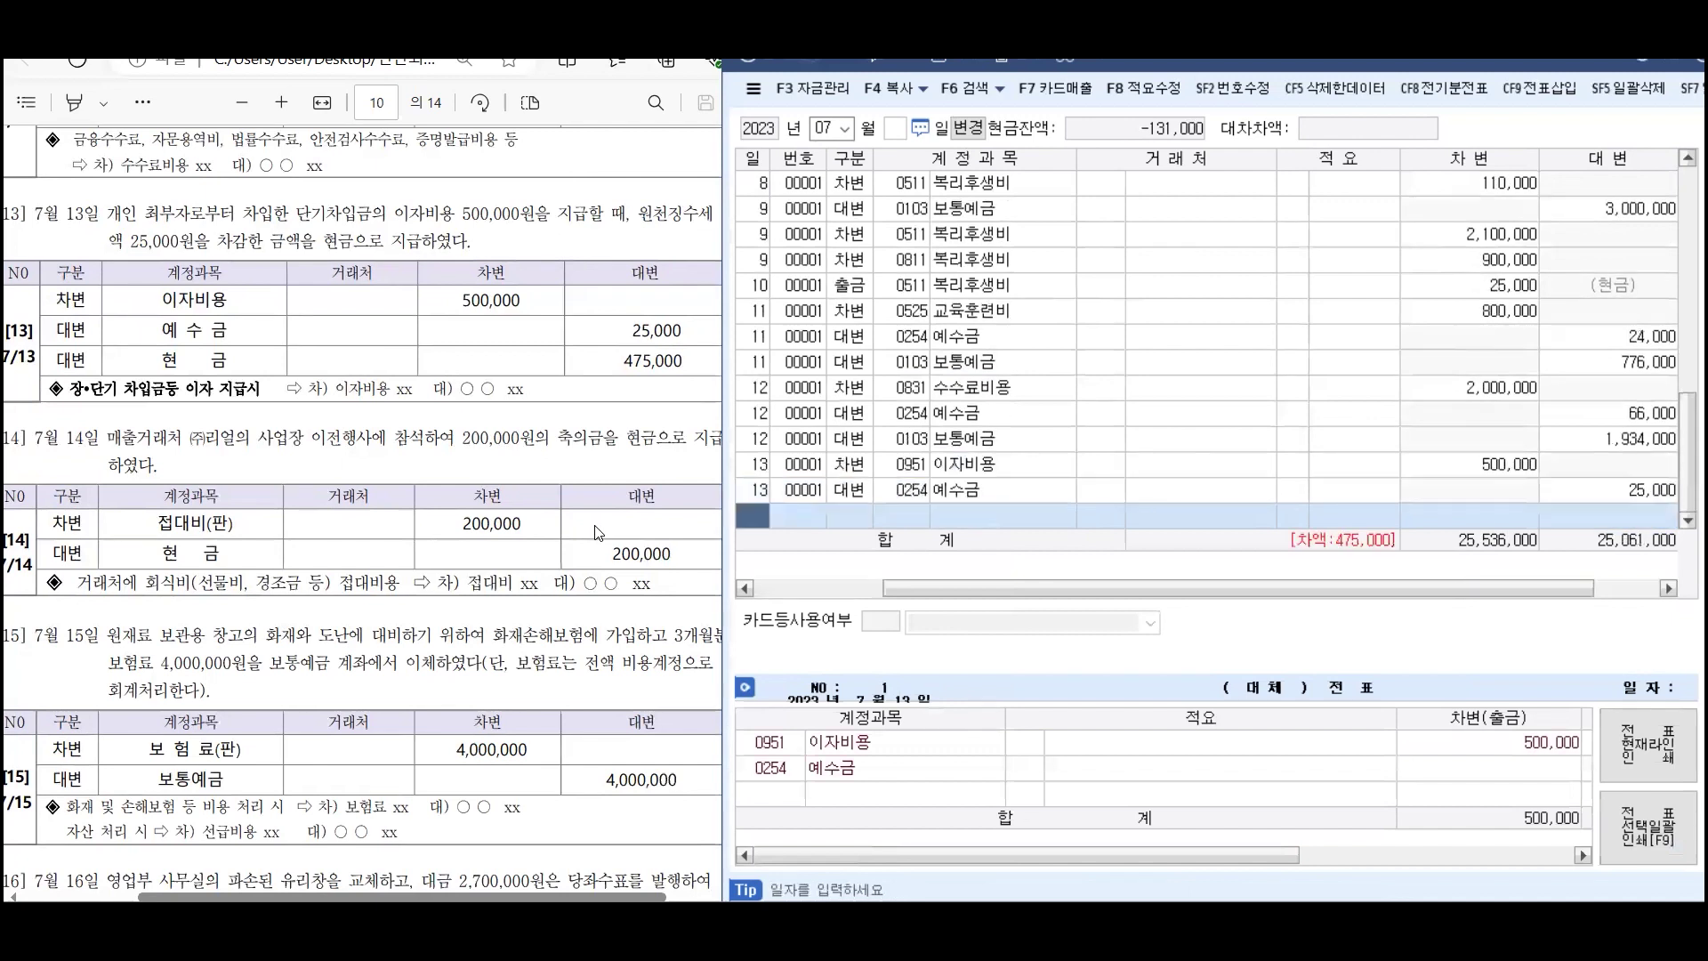
Start another 대변 line dated day 13 for the interest payment entry
{"action": "type", "text": "4"}
{"action": "key", "text": "Return"}
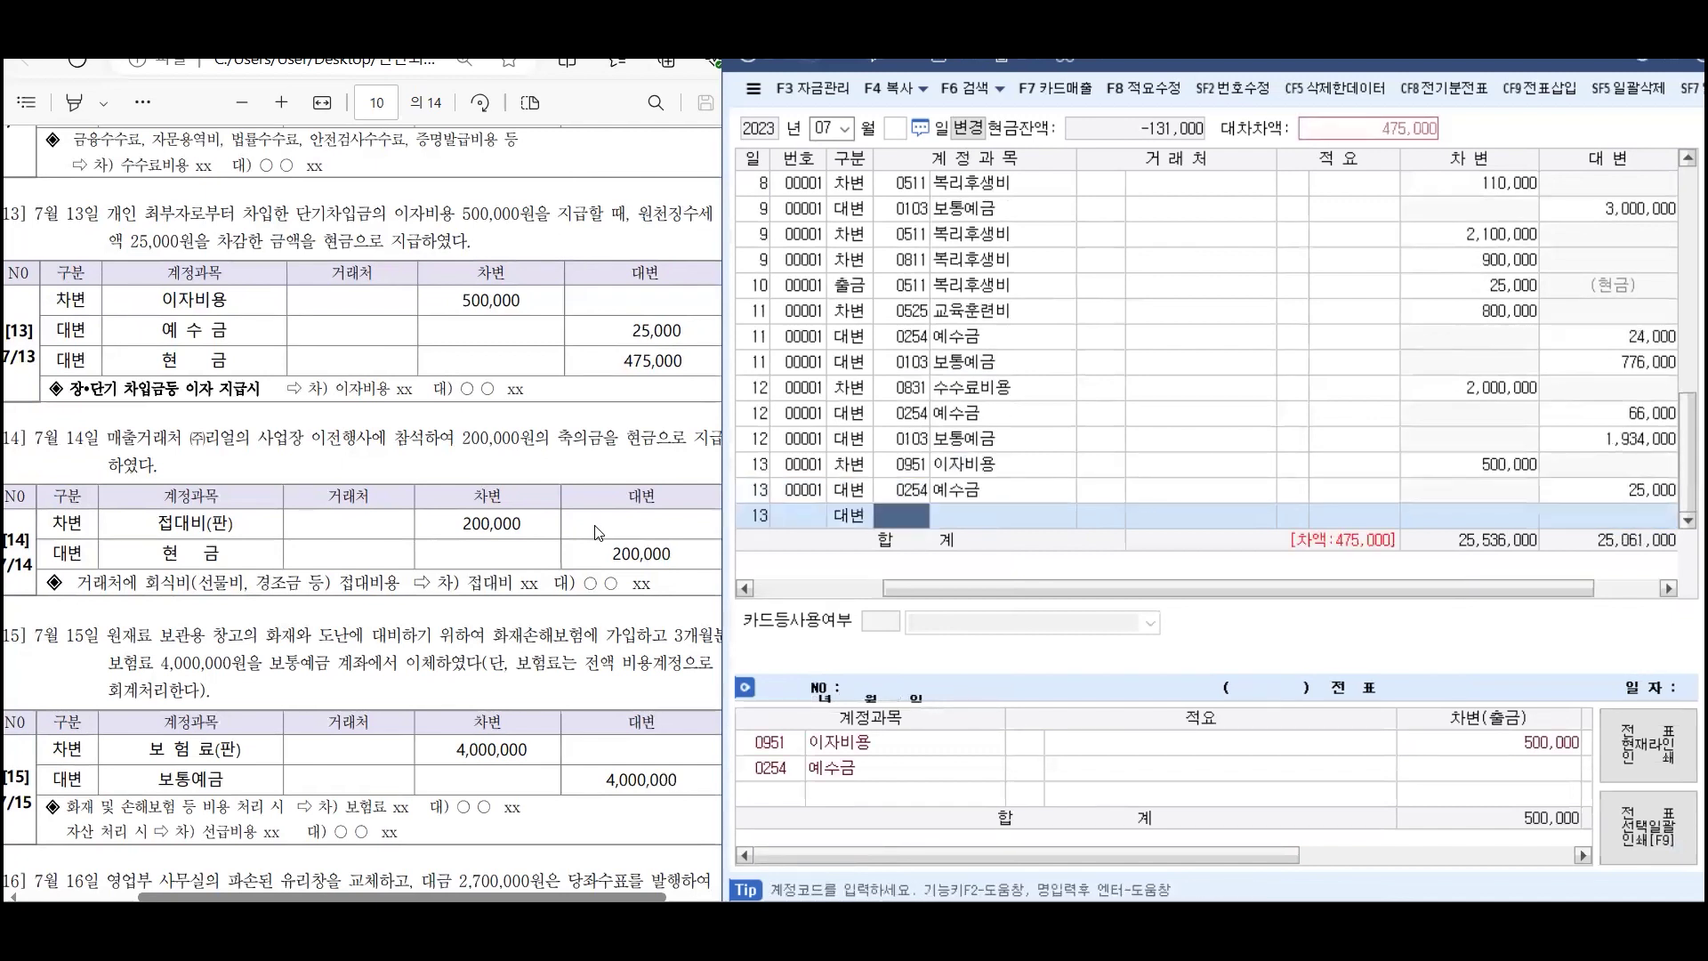
Complete the July 13 credit line with account 0101 현금 for 475,000
{"action": "type", "text": "101"}
{"action": "key", "text": "Return"}
{"action": "key", "text": "Return"}
{"action": "key", "text": "Return"}
{"action": "key", "text": "Return"}
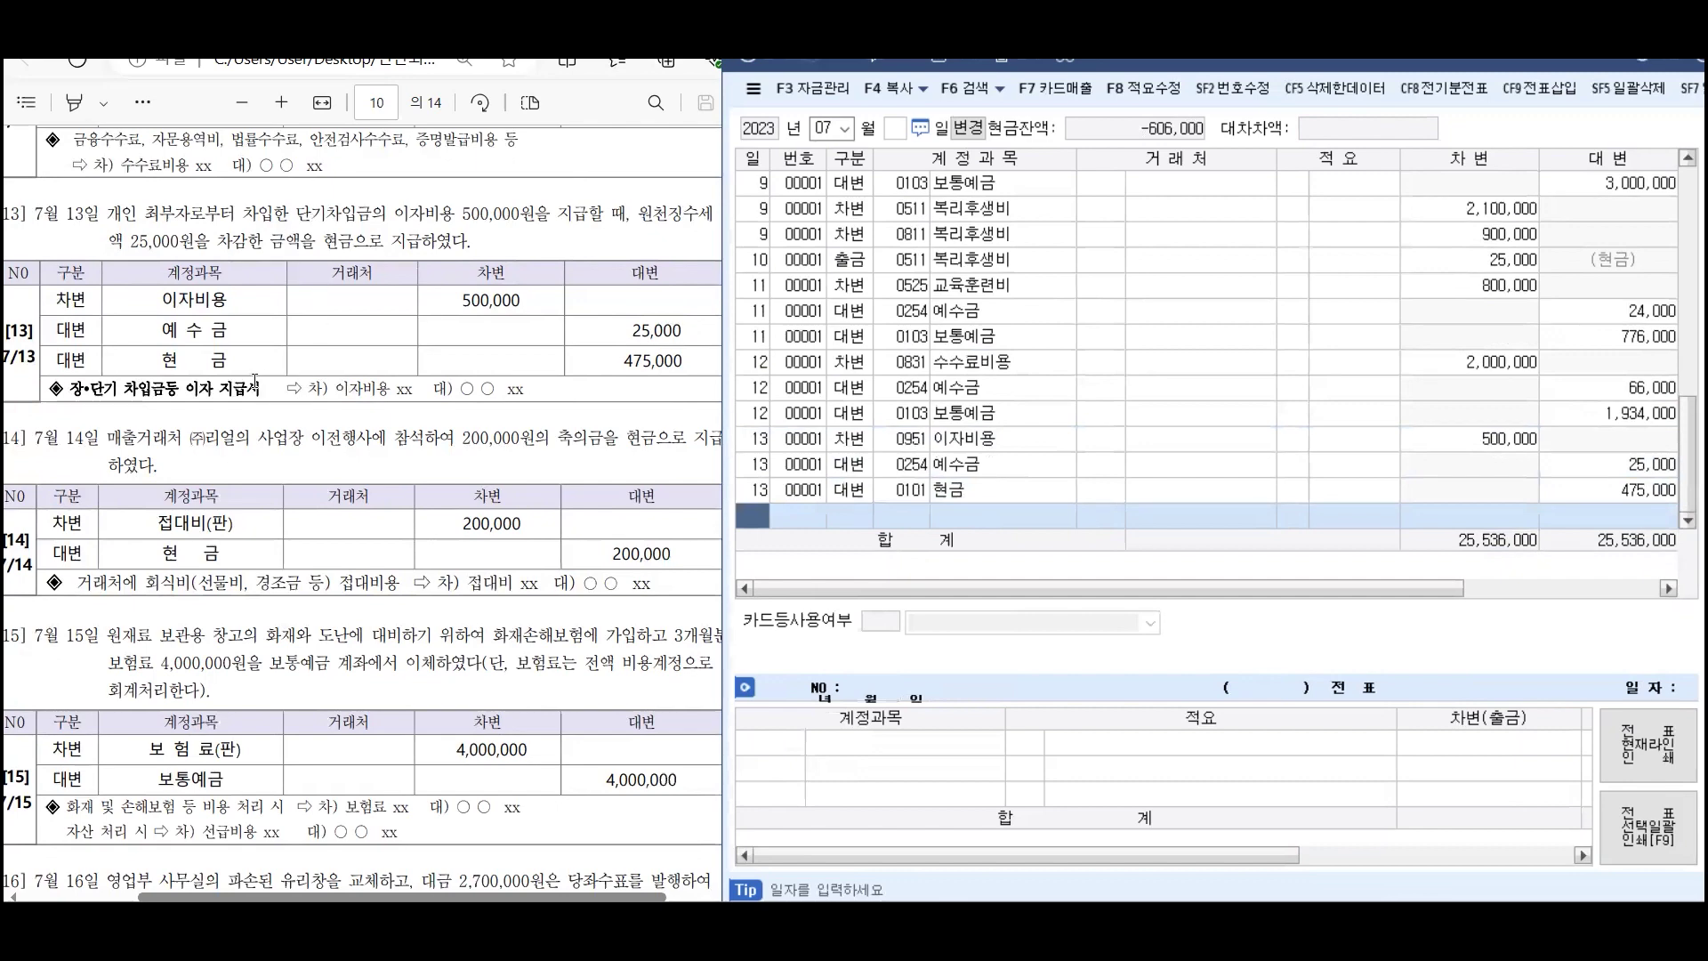
Start a new voucher line dated July 14 with the type 출금
{"action": "scroll", "coordinate": [263, 374], "scroll_direction": "down", "scroll_amount": 3}
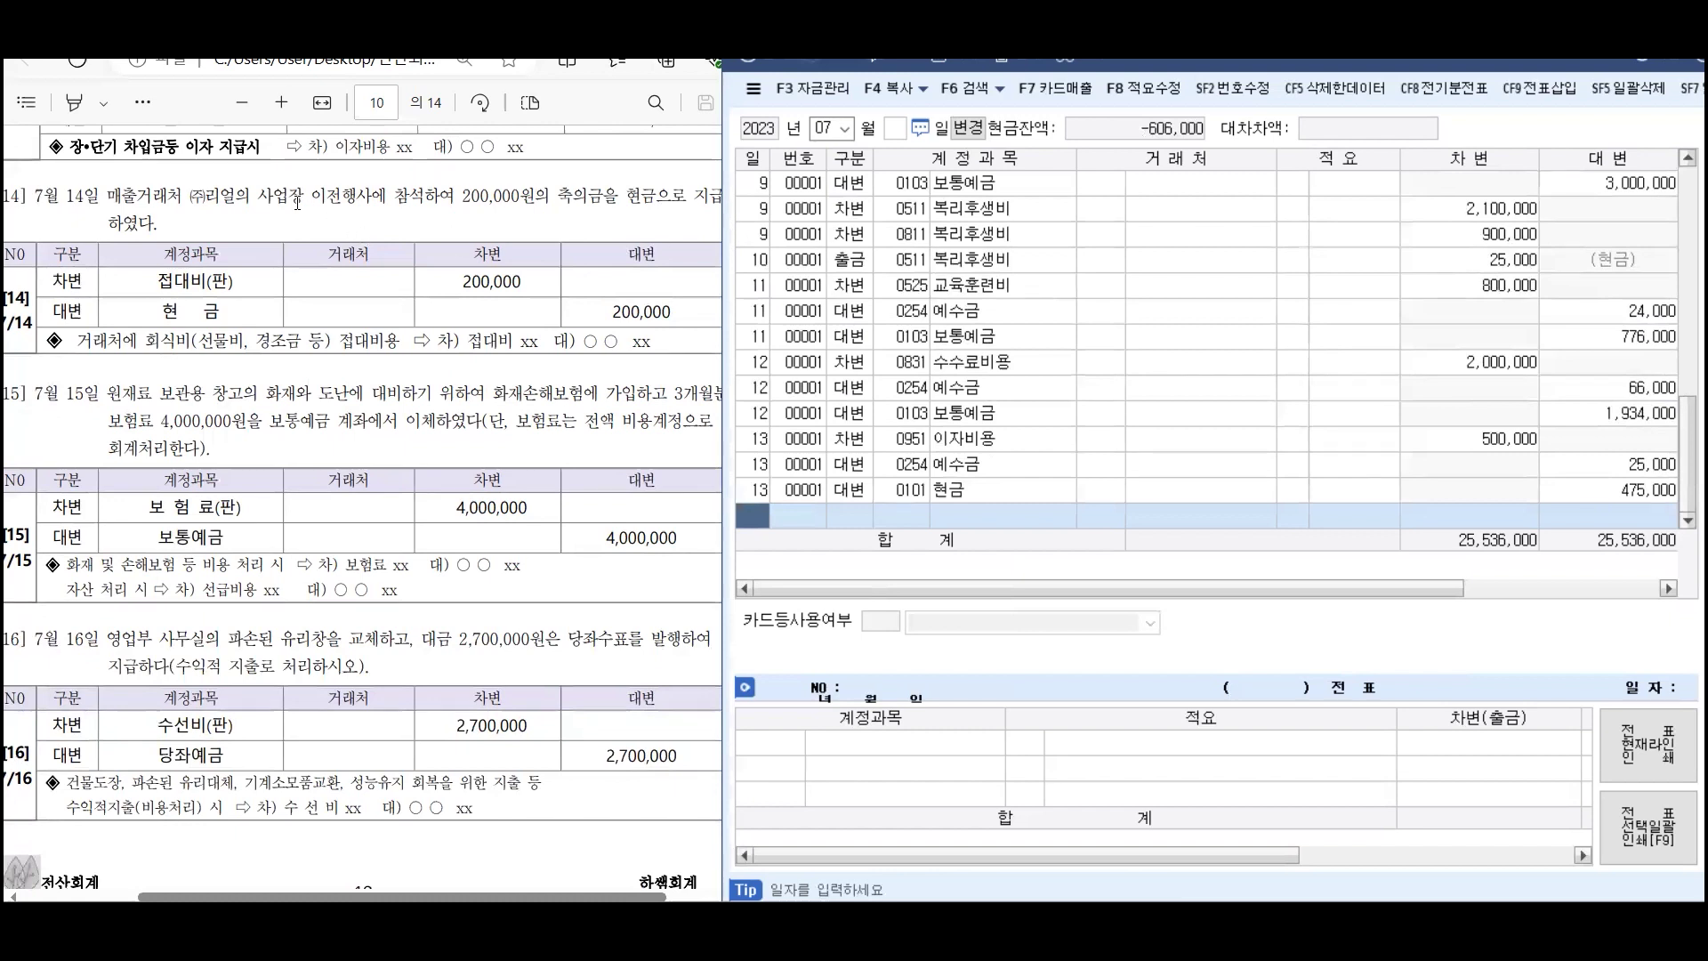
{"action": "scroll", "coordinate": [790, 582], "scroll_direction": "right", "scroll_amount": 3}
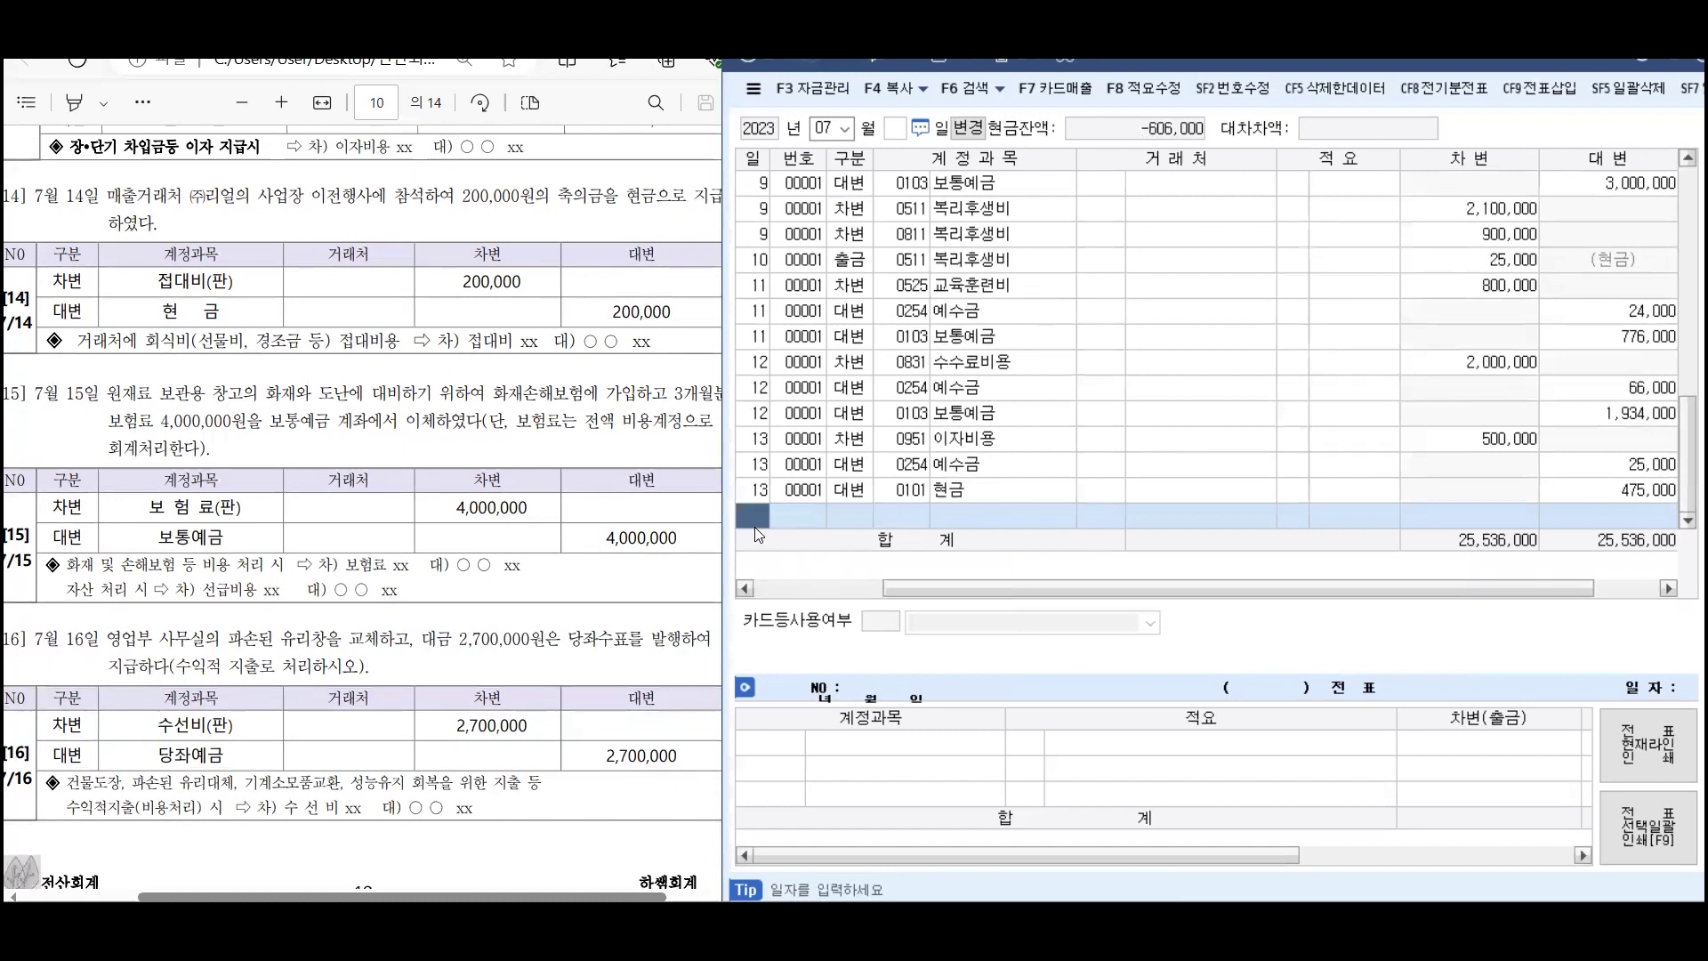
{"action": "type", "text": "14"}
{"action": "key", "text": "Return"}
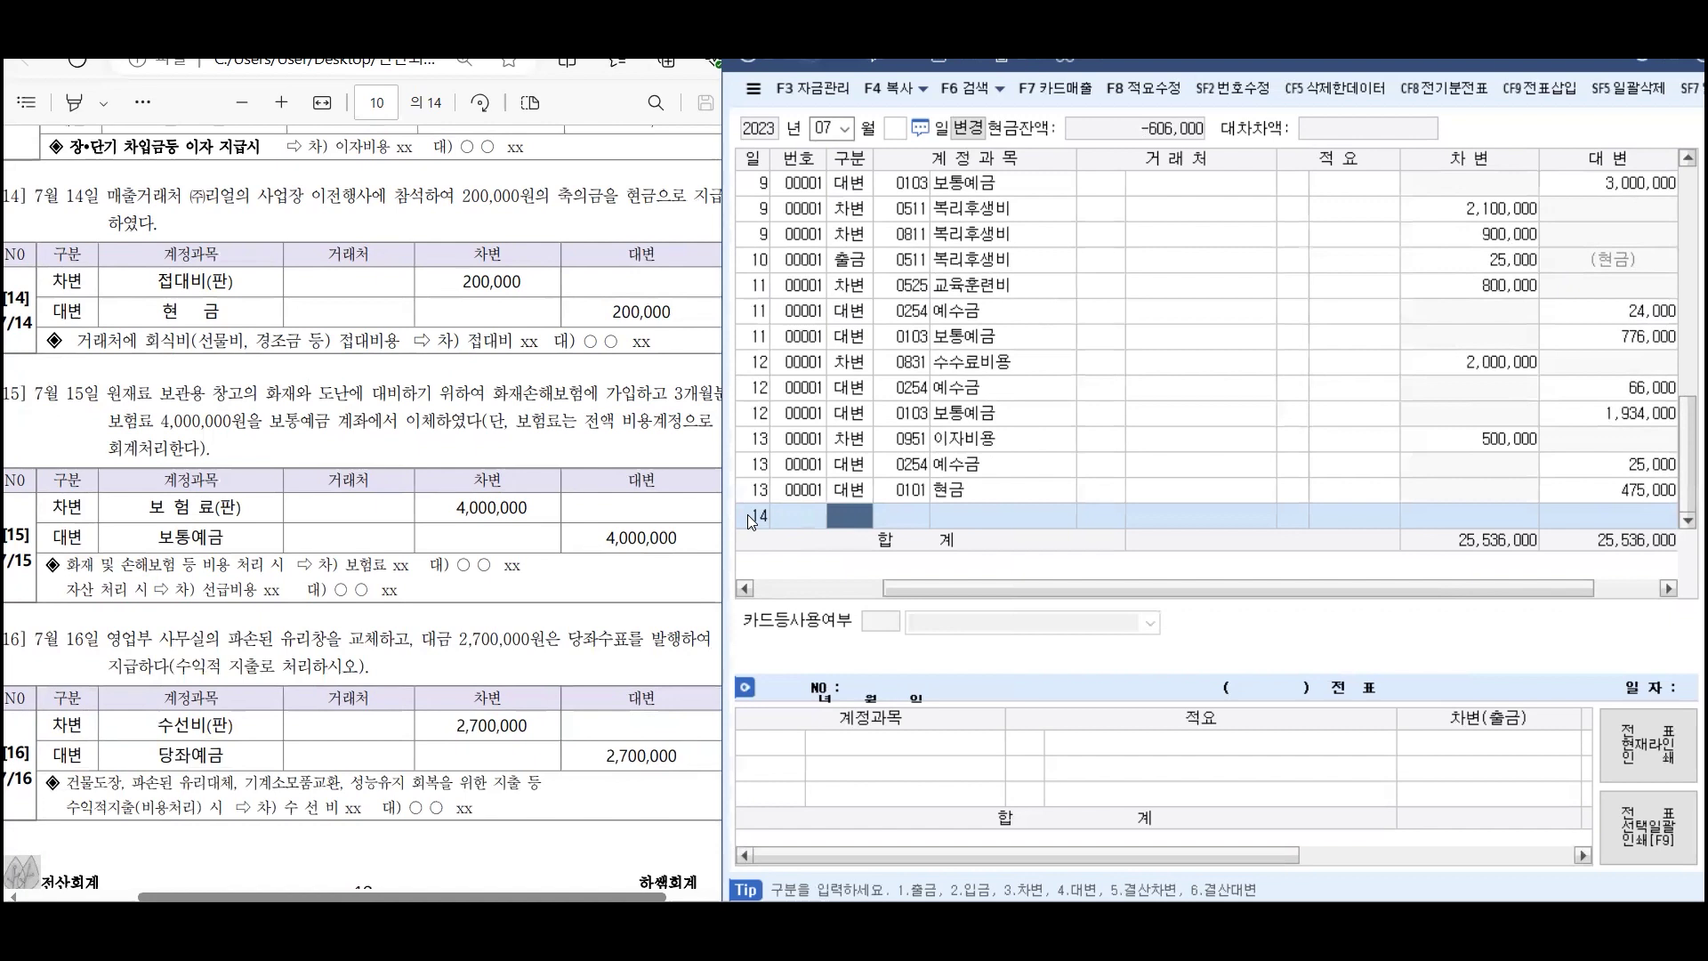
{"action": "type", "text": "1"}
{"action": "key", "text": "Return"}
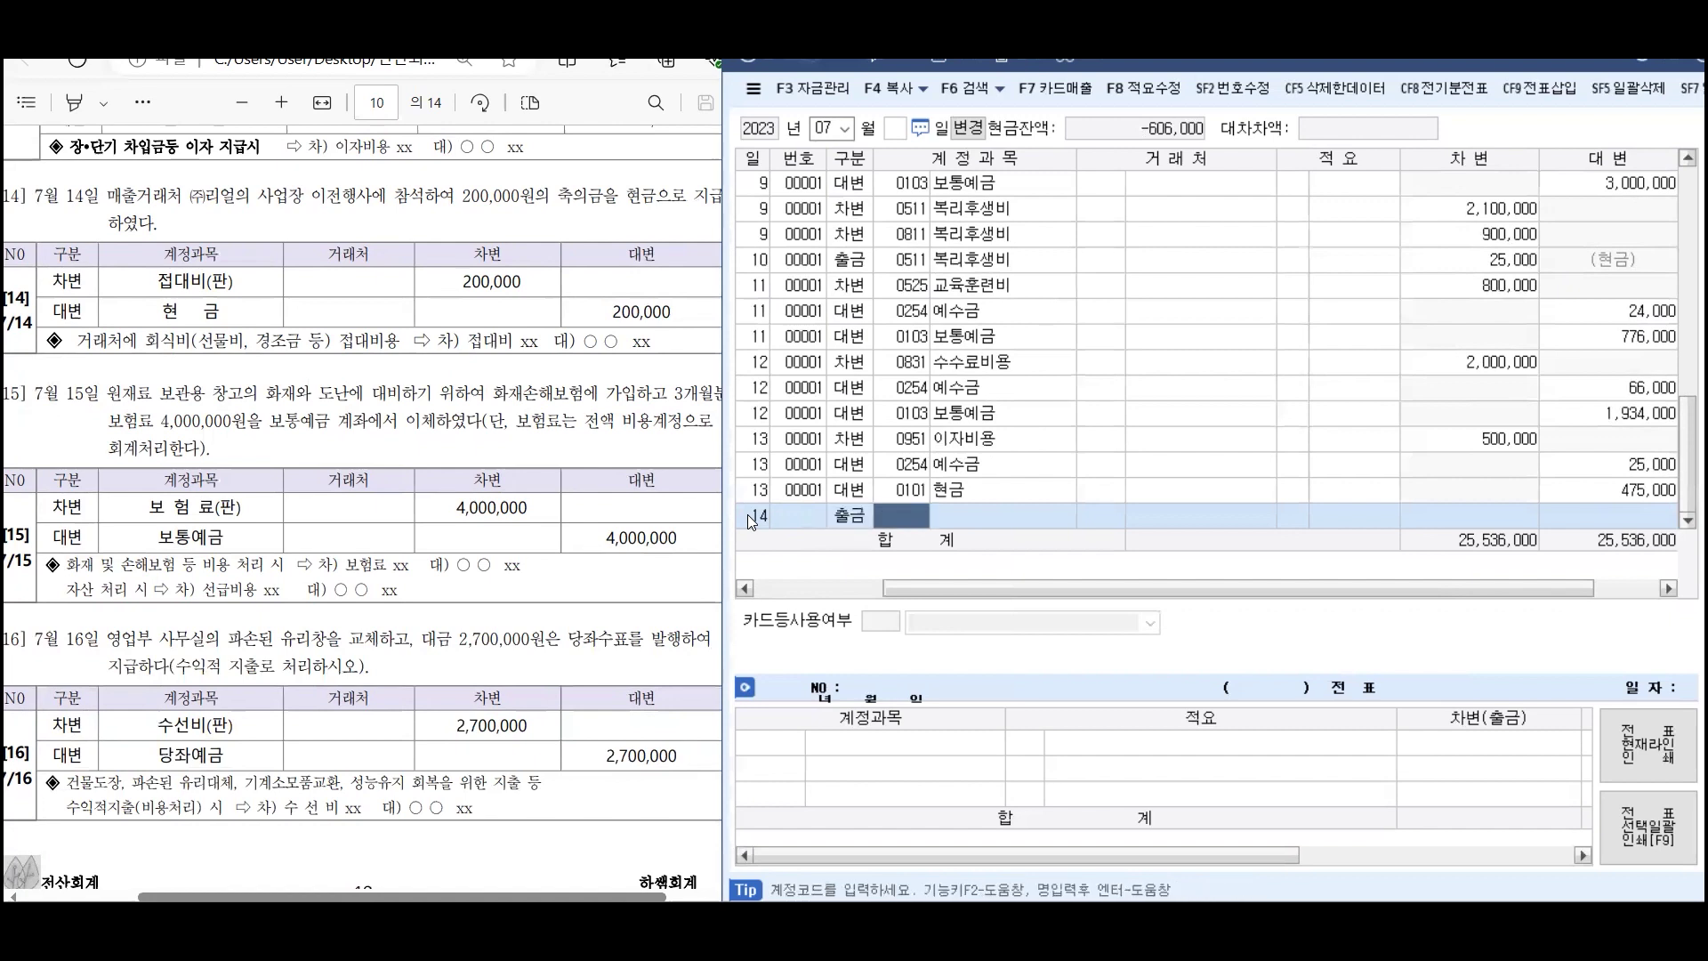
Assign account 0813 접대비 (판매관리비) to the July 14 line and enter an amount of 200,000
{"action": "type", "text": "접대"}
{"action": "key", "text": "Return"}
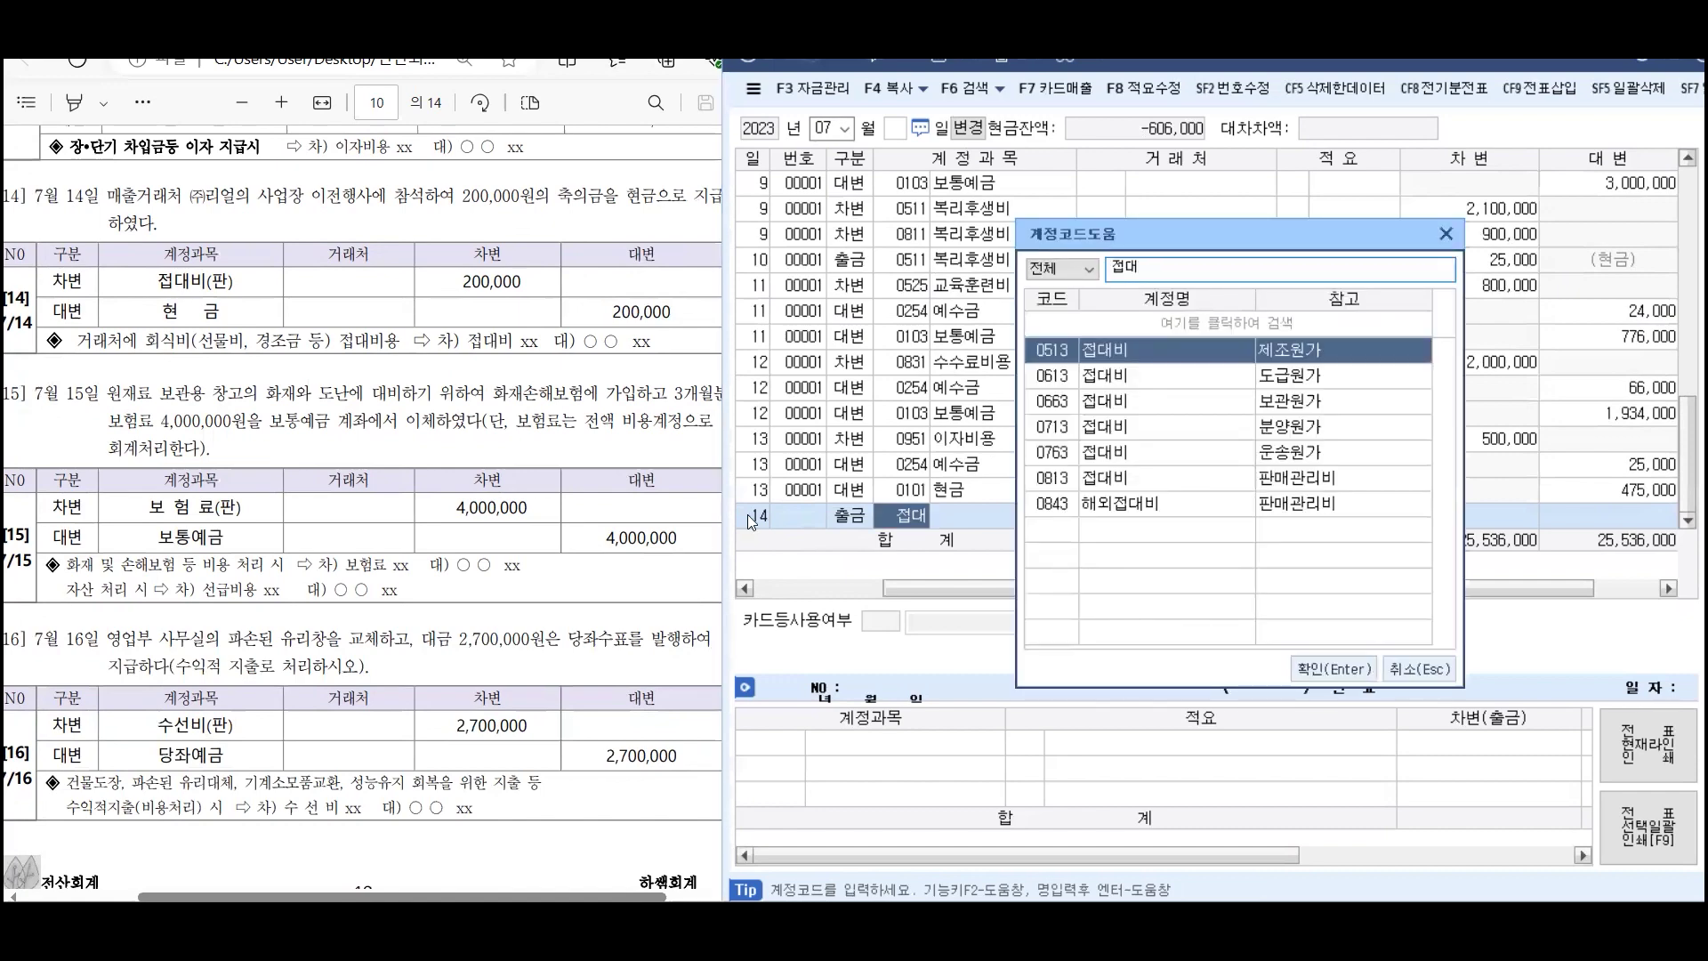
{"action": "key", "text": "Down"}
{"action": "key", "text": "Down"}
{"action": "key", "text": "Down"}
{"action": "key", "text": "Down"}
{"action": "key", "text": "Down"}
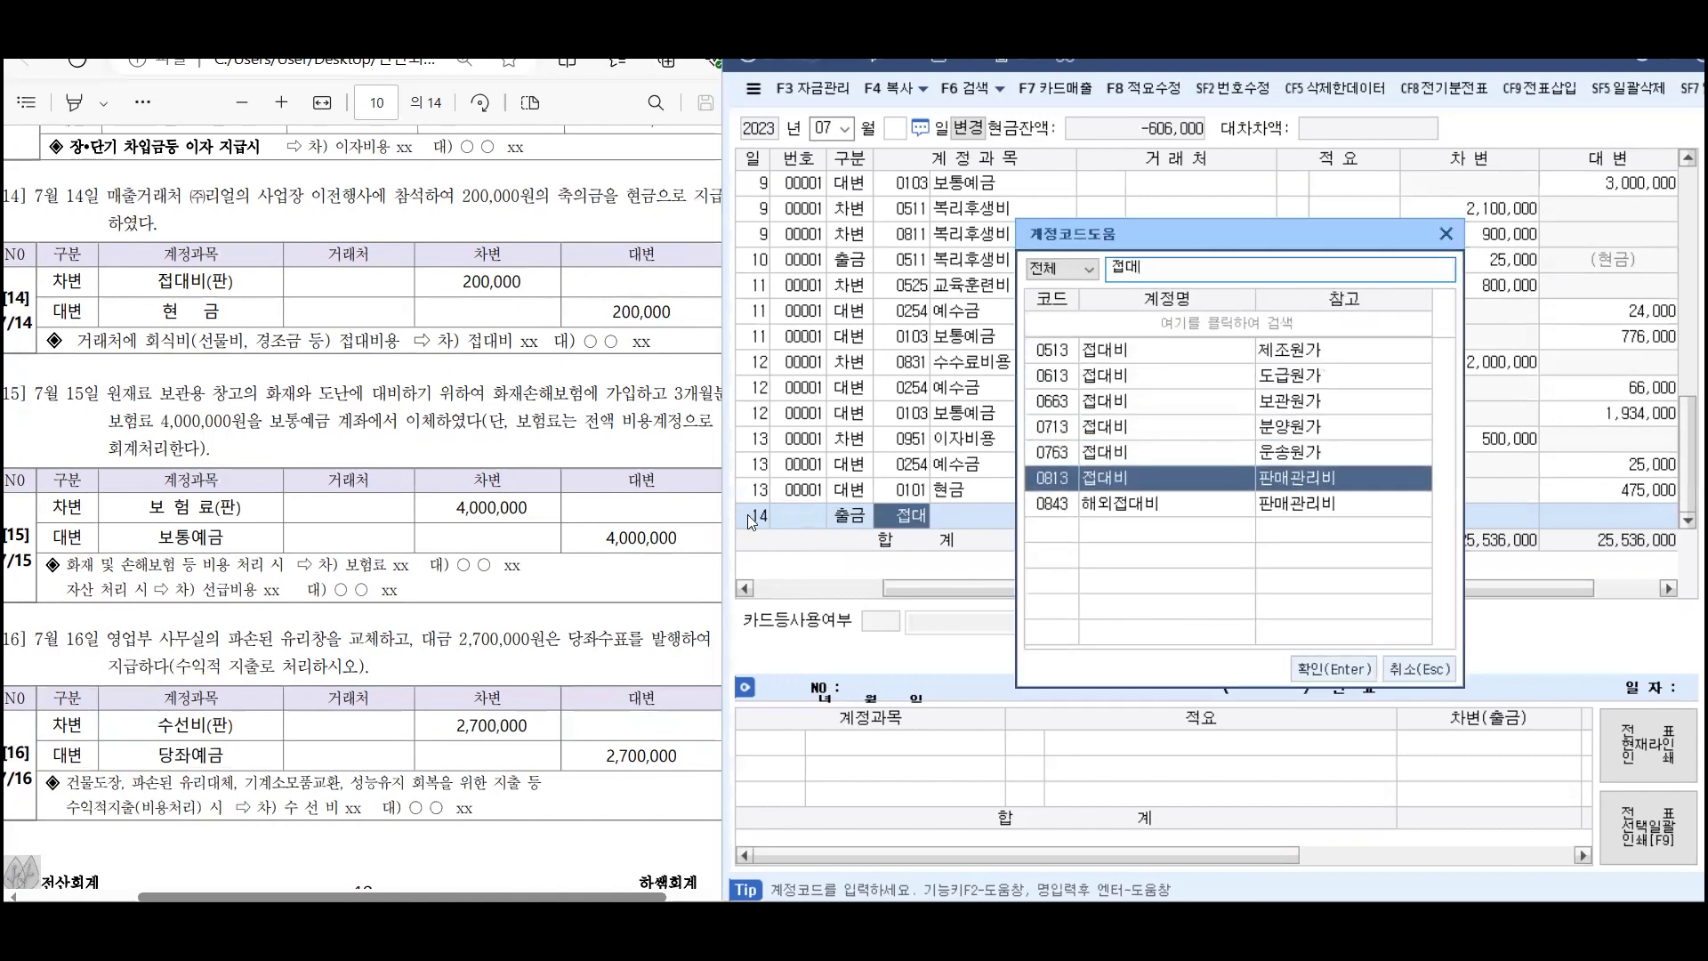
{"action": "key", "text": "Return"}
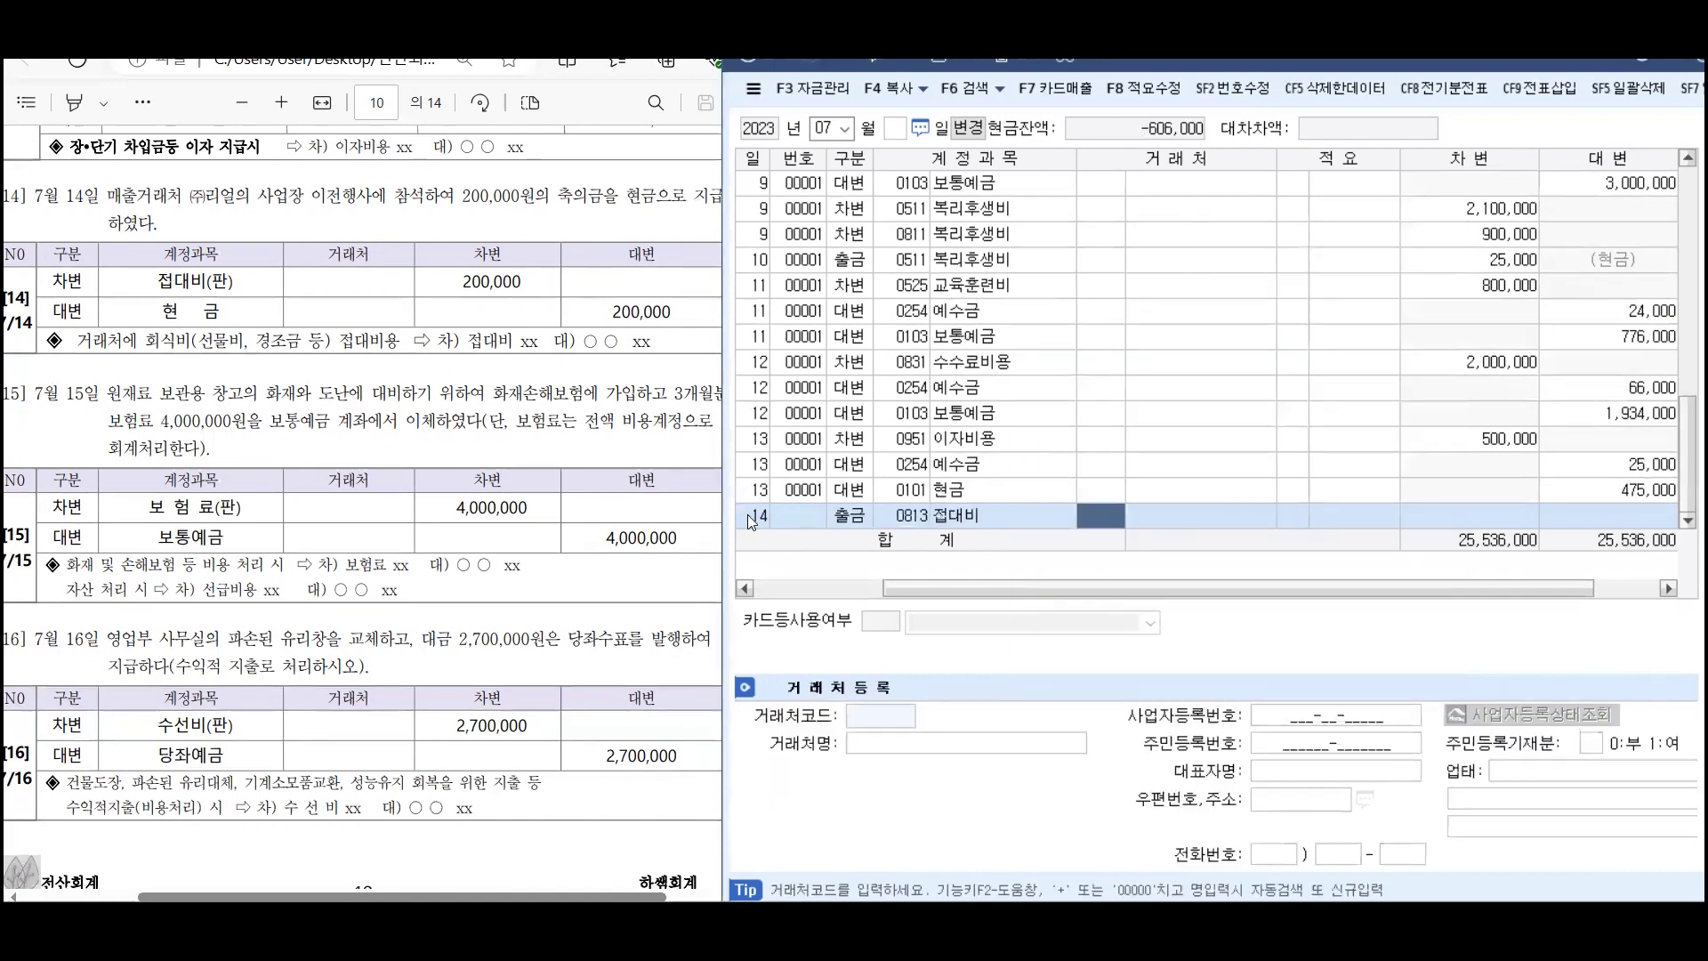
{"action": "key", "text": "Return"}
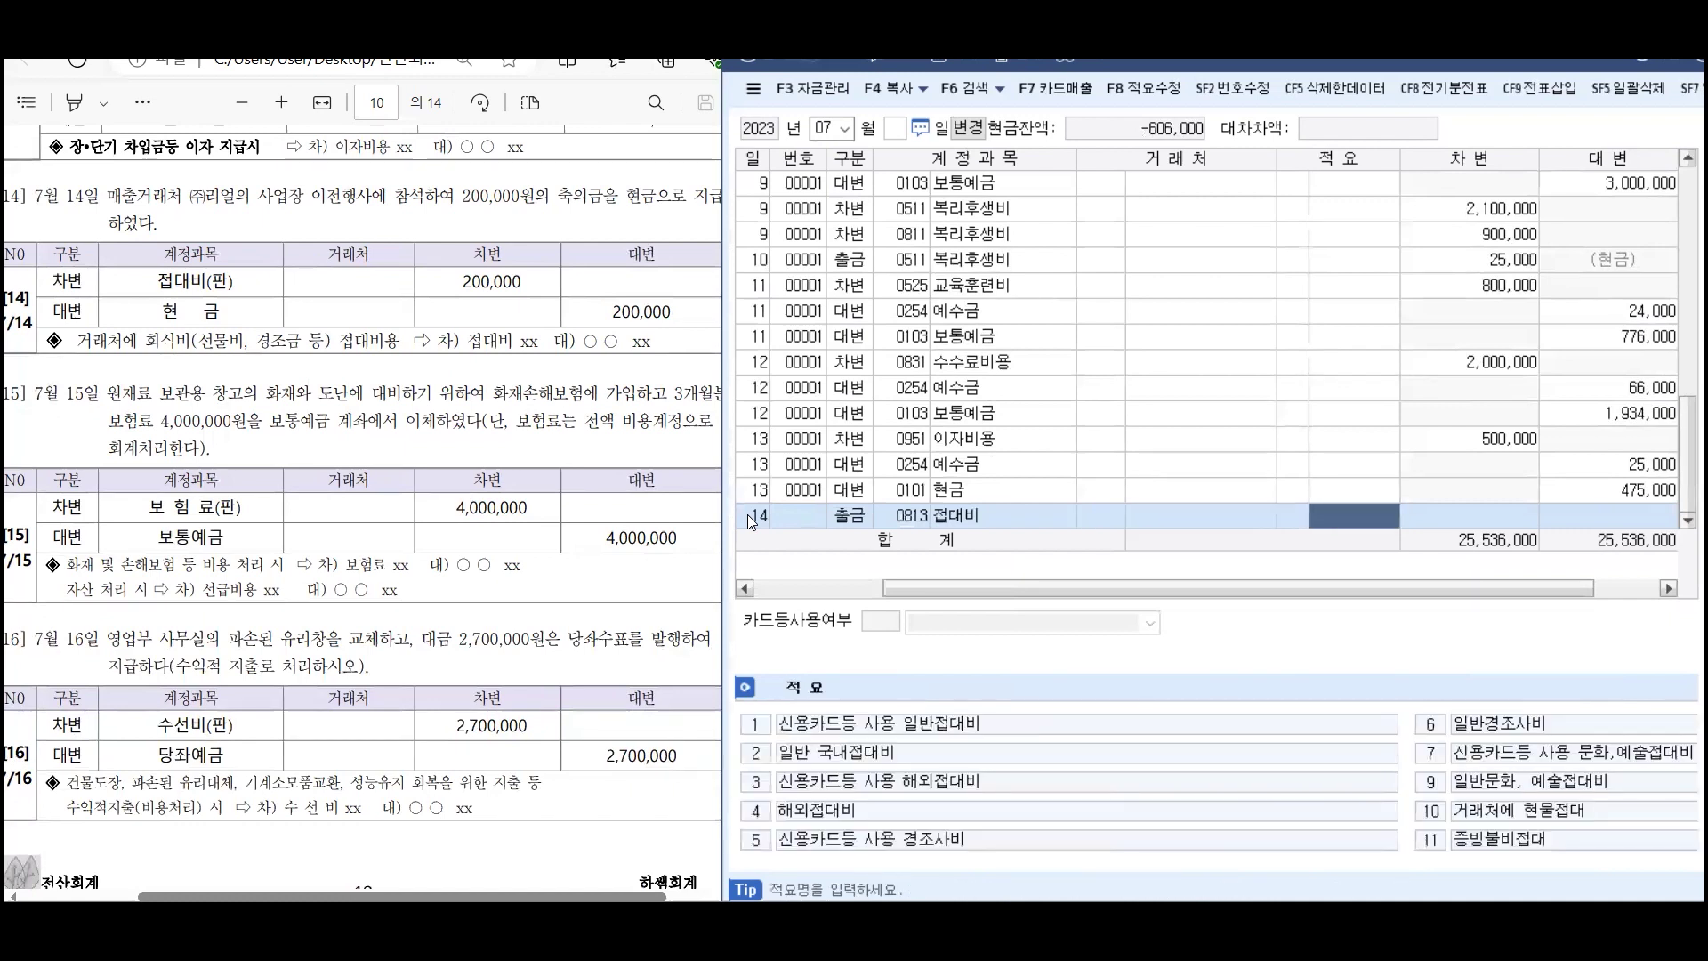
{"action": "key", "text": "Return"}
{"action": "type", "text": "200000"}
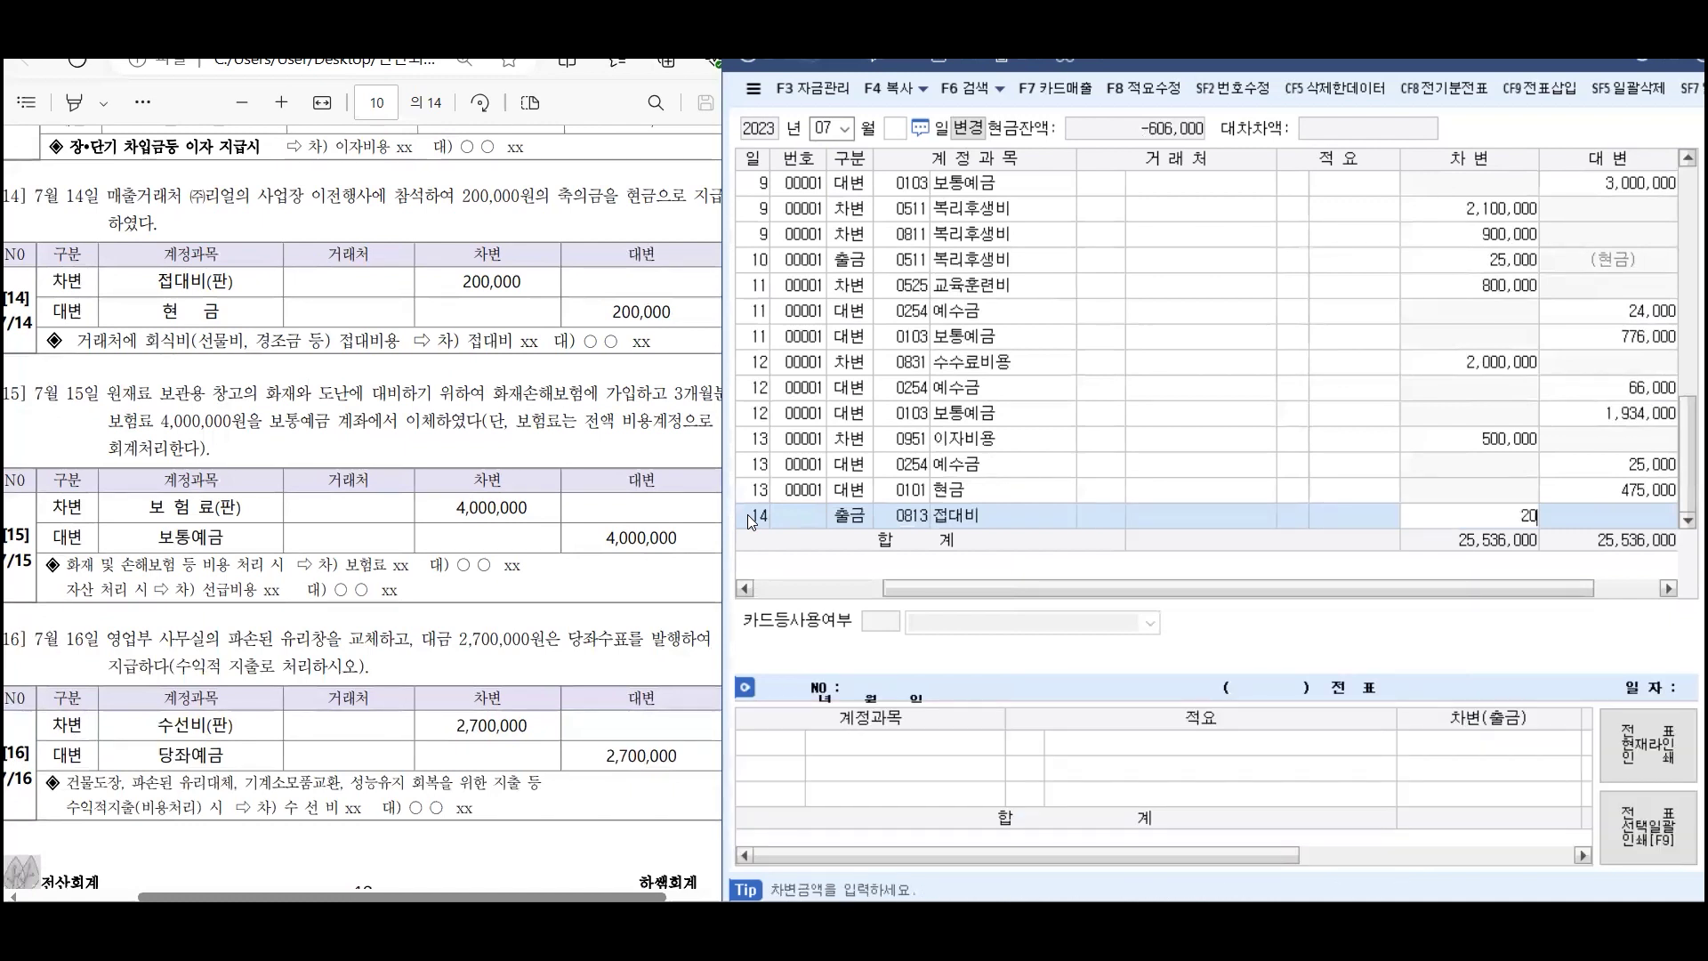
{"action": "key", "text": "Return"}
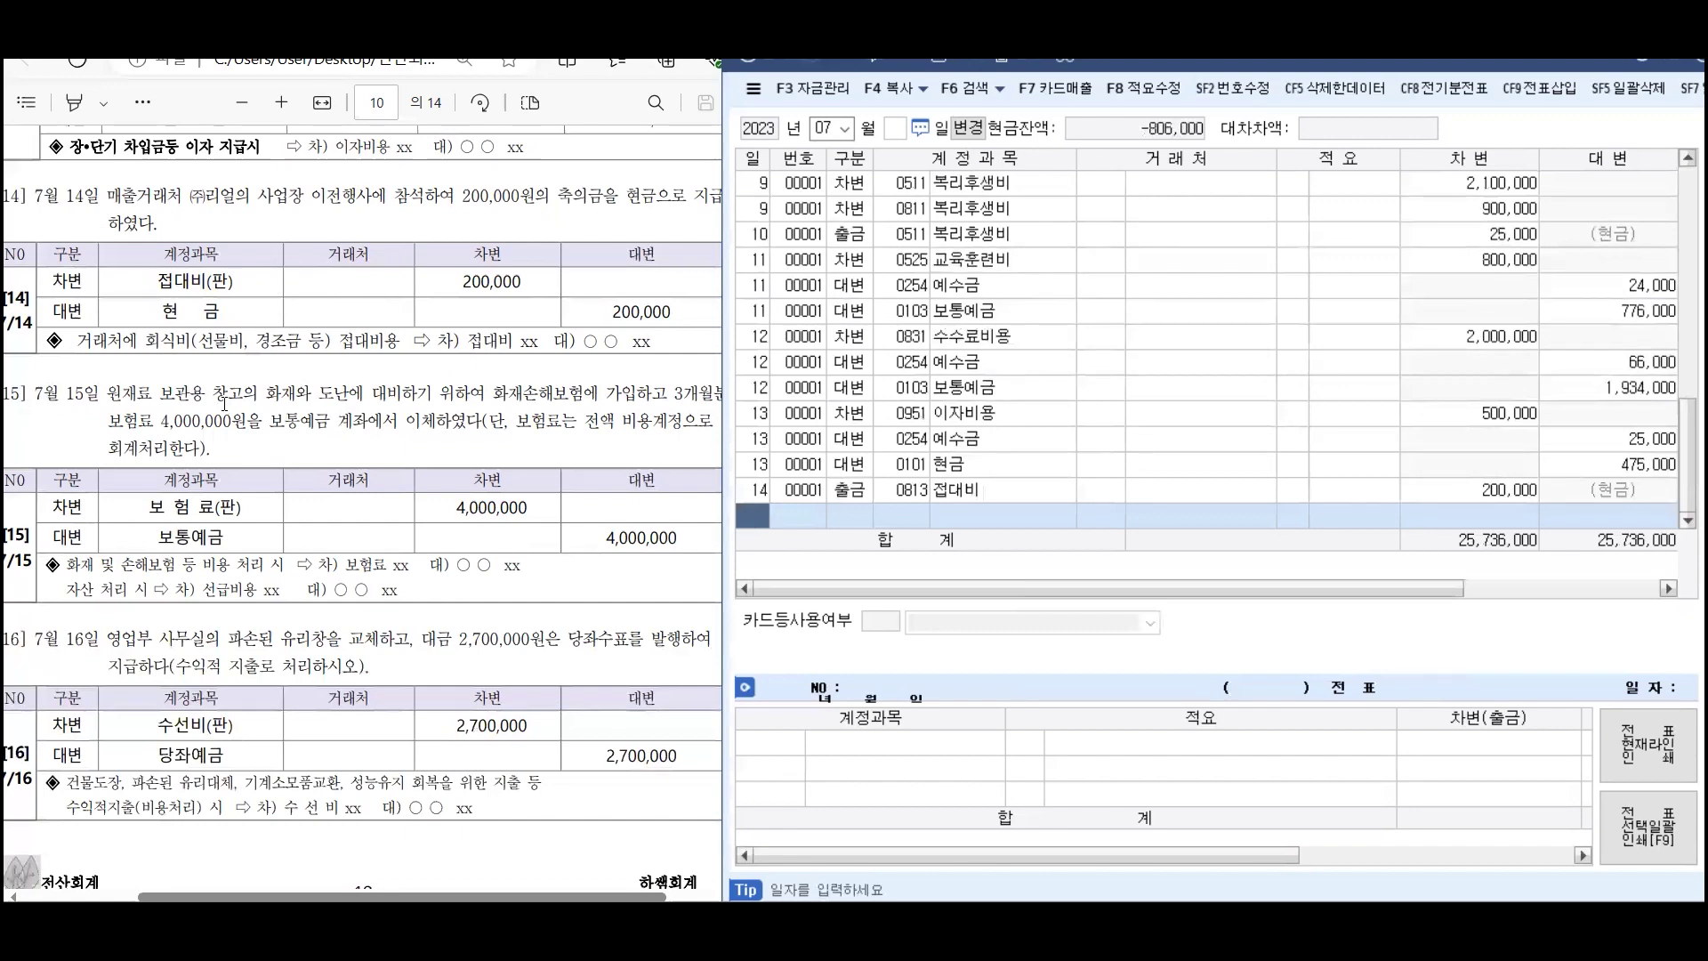
Enter a July 15 차변 line for account 0821 보험료 (판매관리비) with an amount of 4,000,000
{"action": "scroll", "coordinate": [226, 407], "scroll_direction": "down", "scroll_amount": 3}
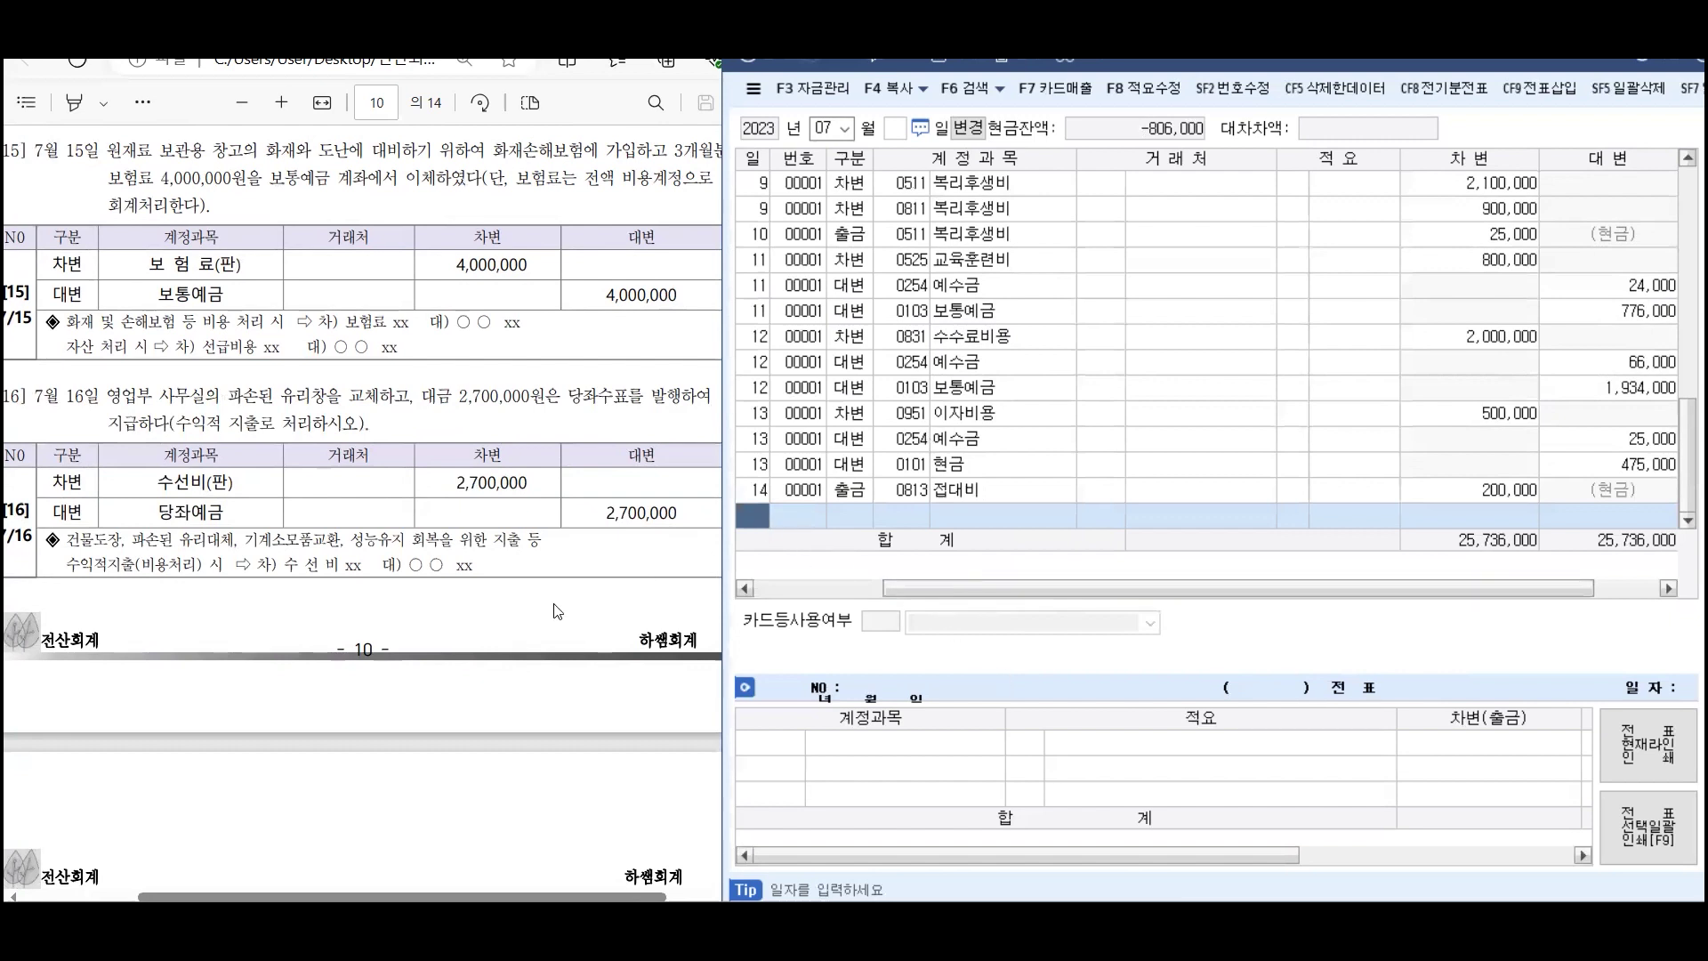
{"action": "type", "text": "15"}
{"action": "key", "text": "Return"}
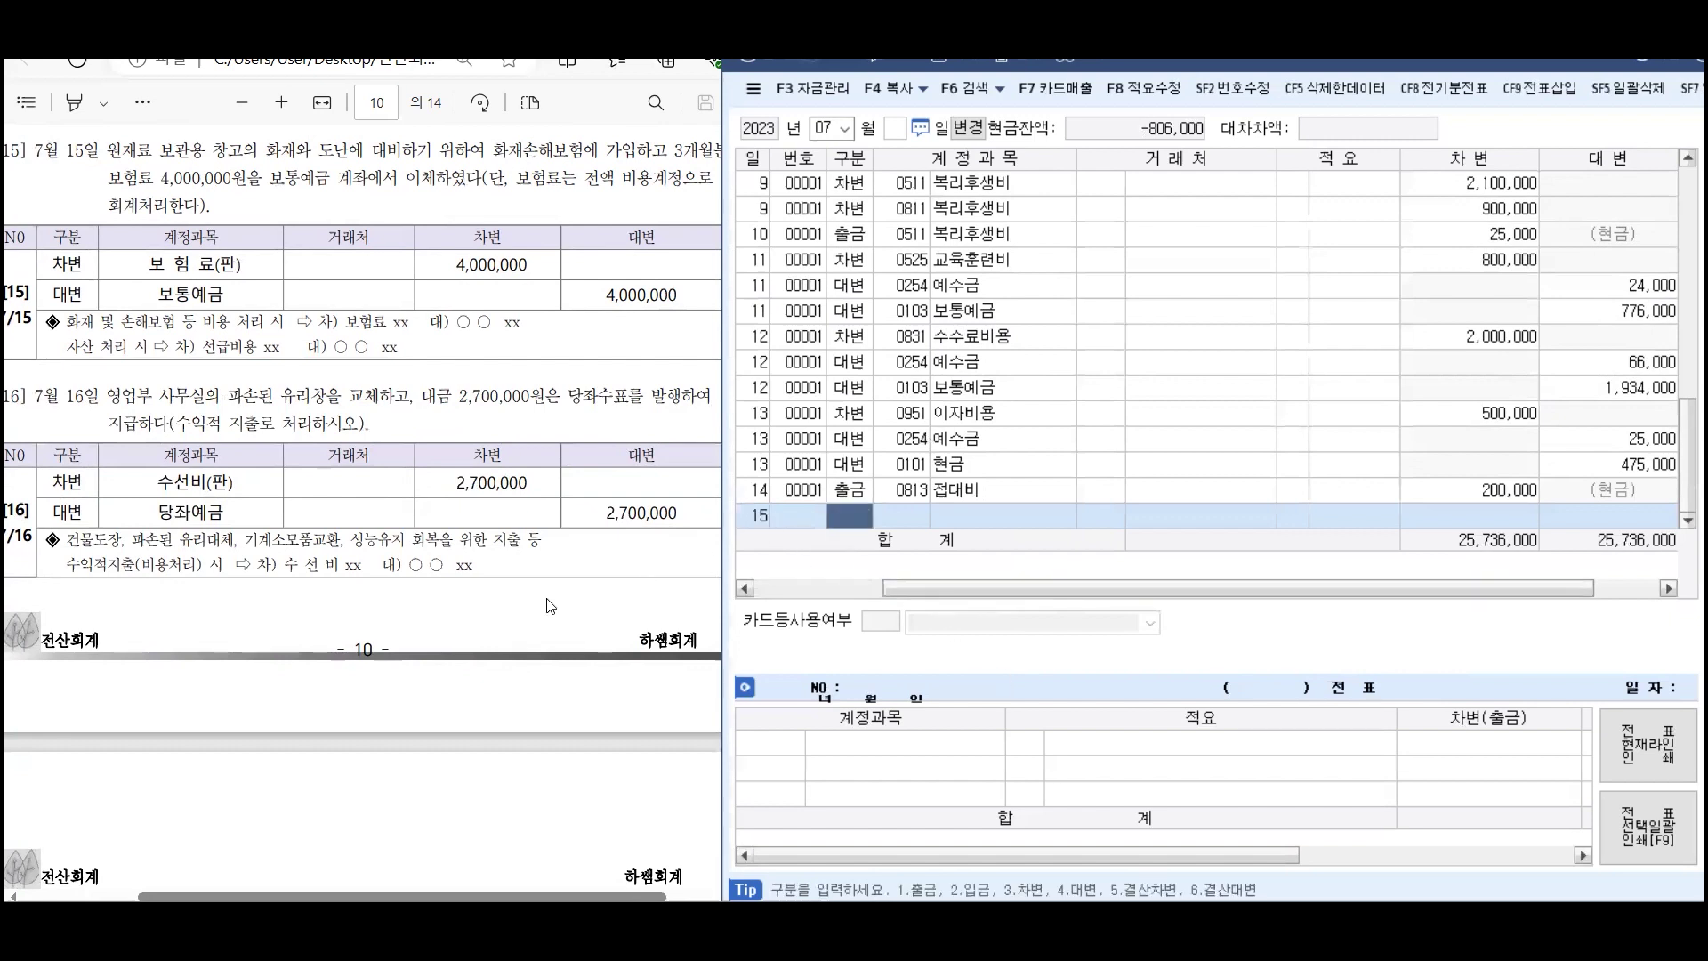
{"action": "type", "text": "3"}
{"action": "key", "text": "Return"}
{"action": "type", "text": "보험"}
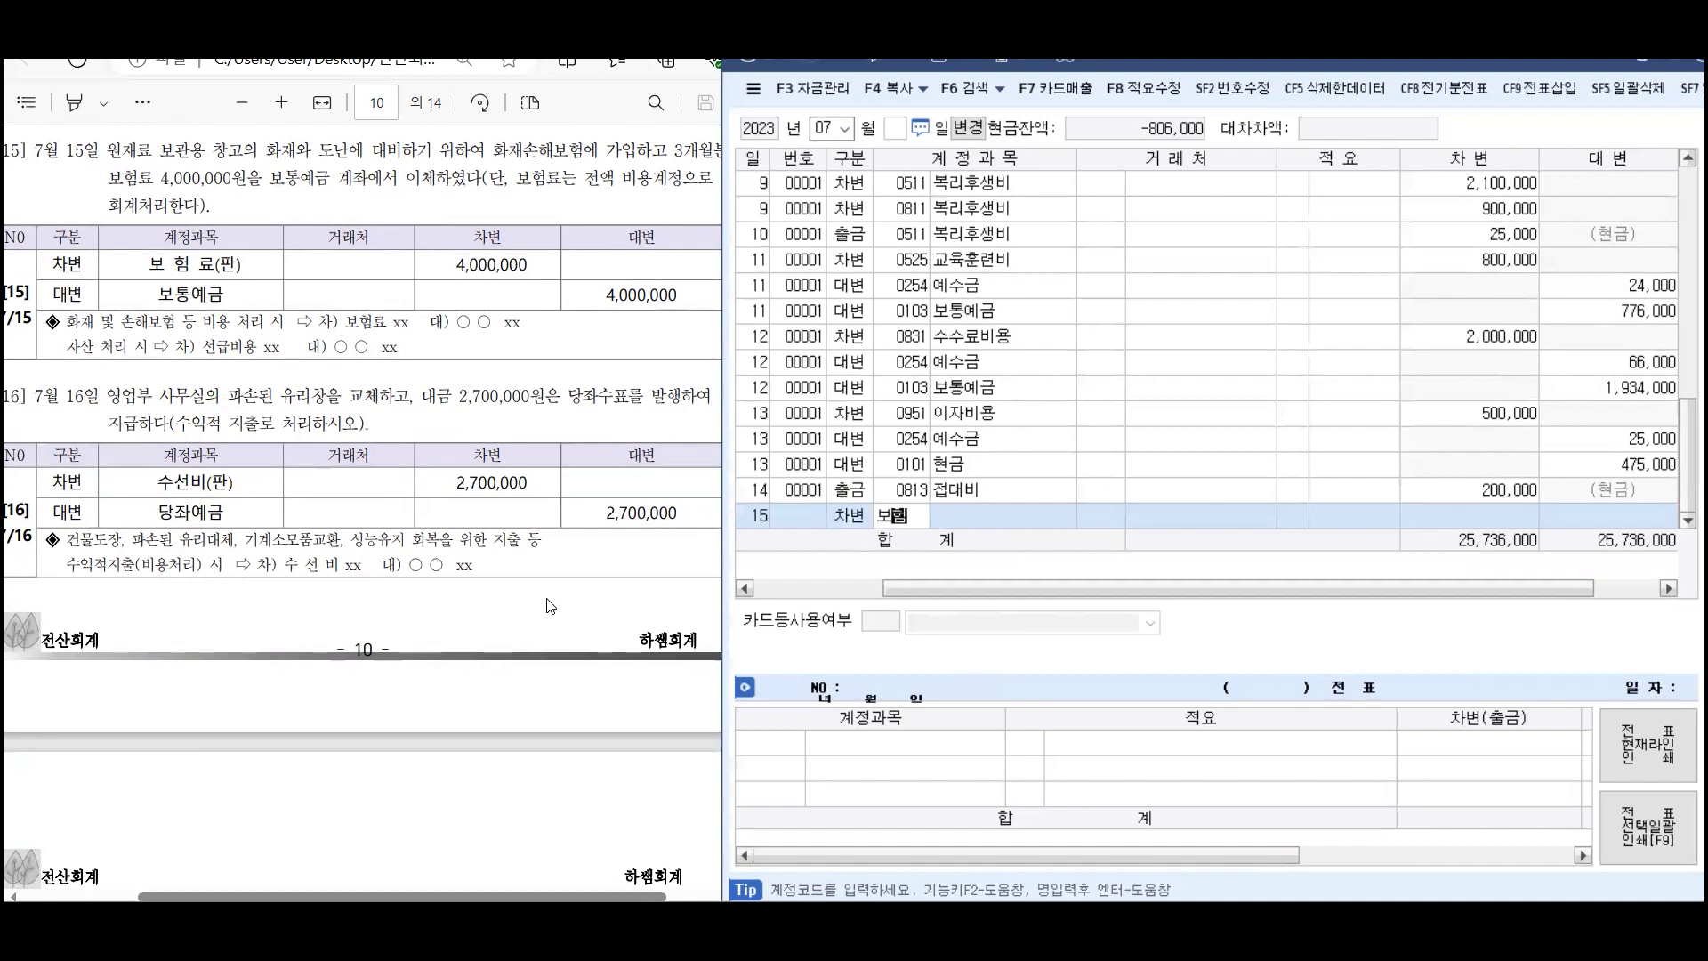
{"action": "key", "text": "Return"}
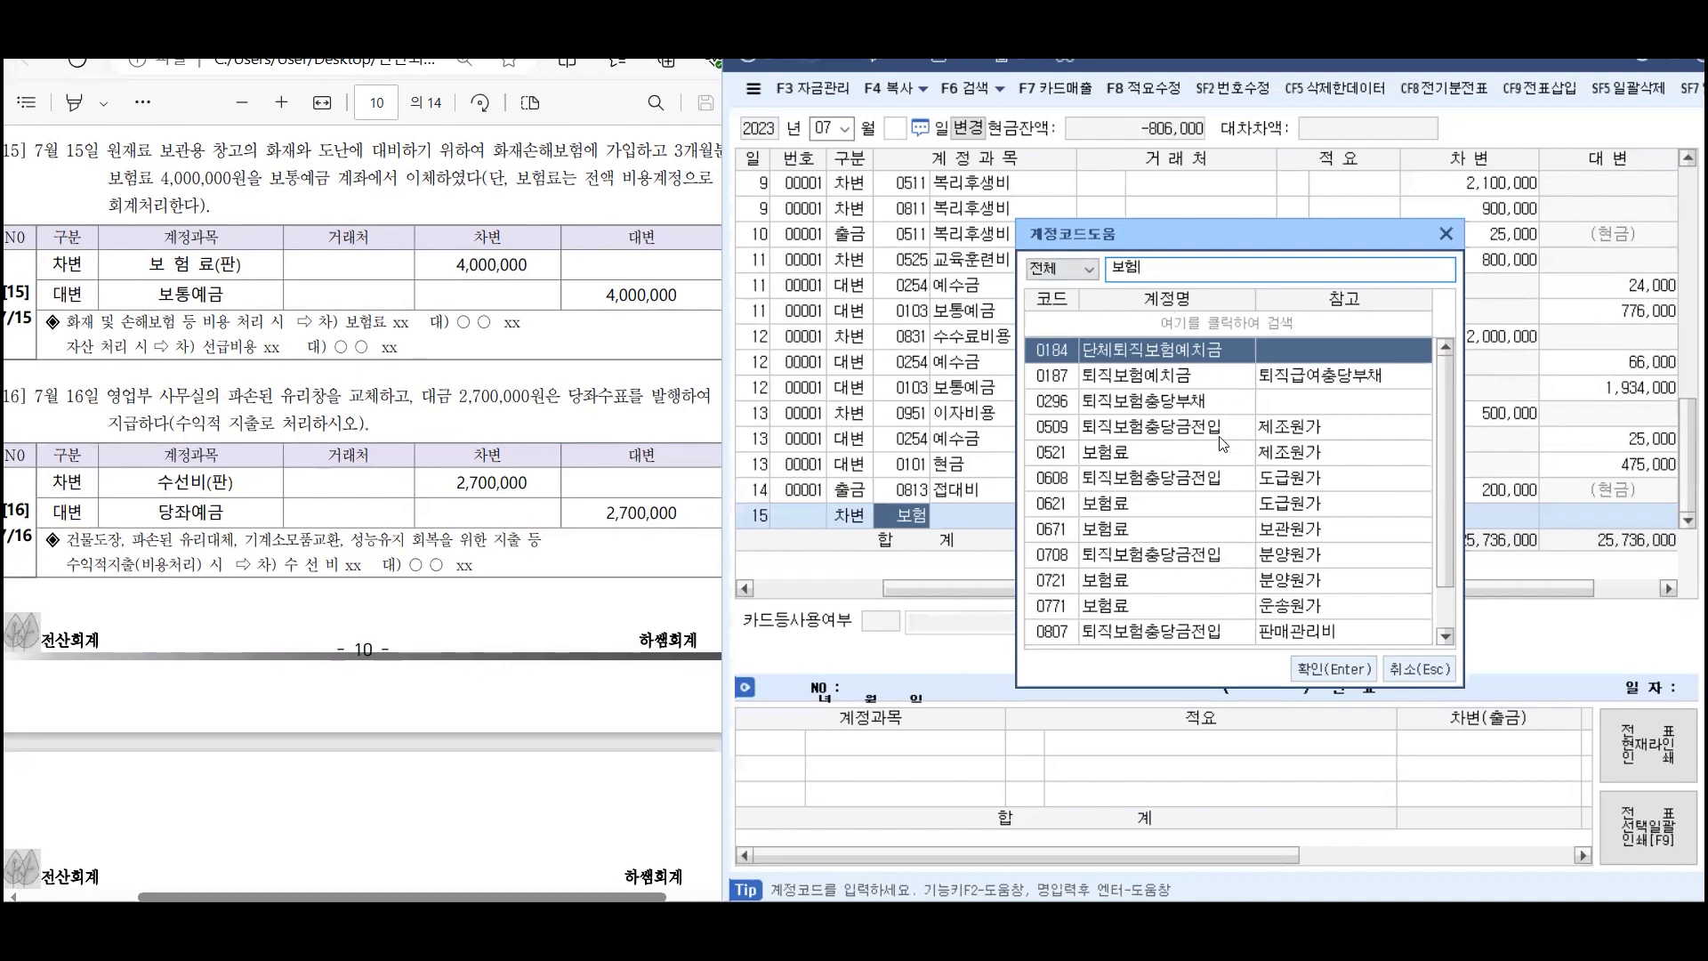
{"action": "scroll", "coordinate": [1225, 449], "scroll_direction": "down", "scroll_amount": 1}
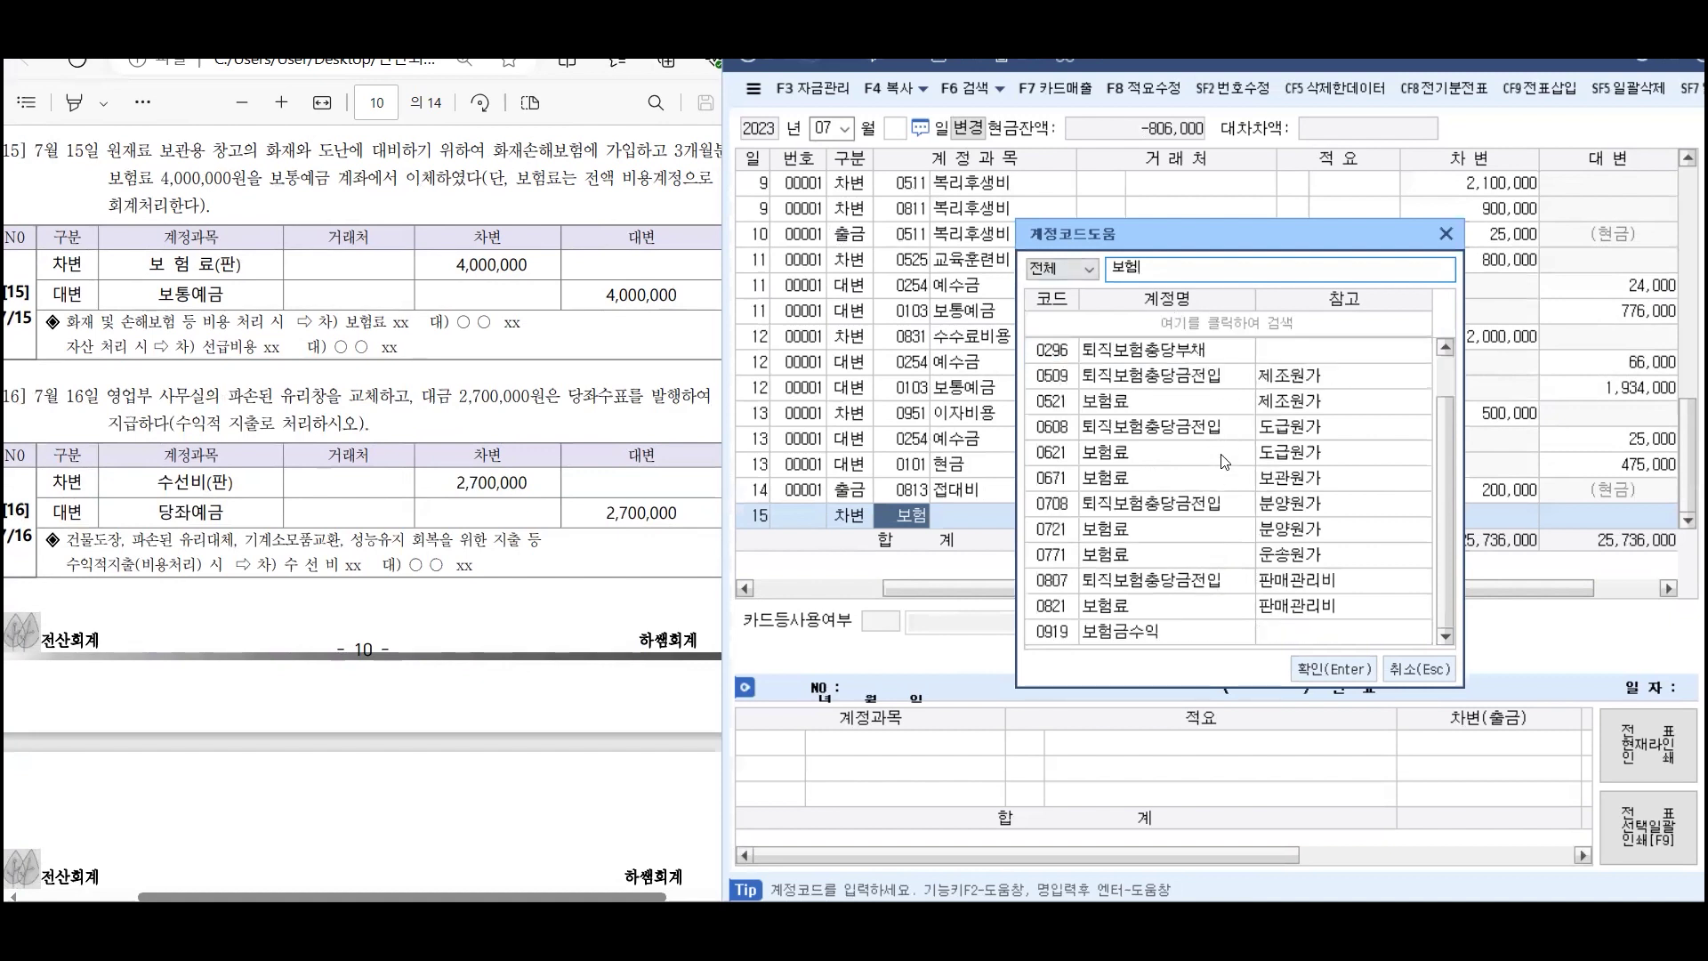
{"action": "left_click", "coordinate": [1099, 604]}
{"action": "left_click", "coordinate": [1346, 673]}
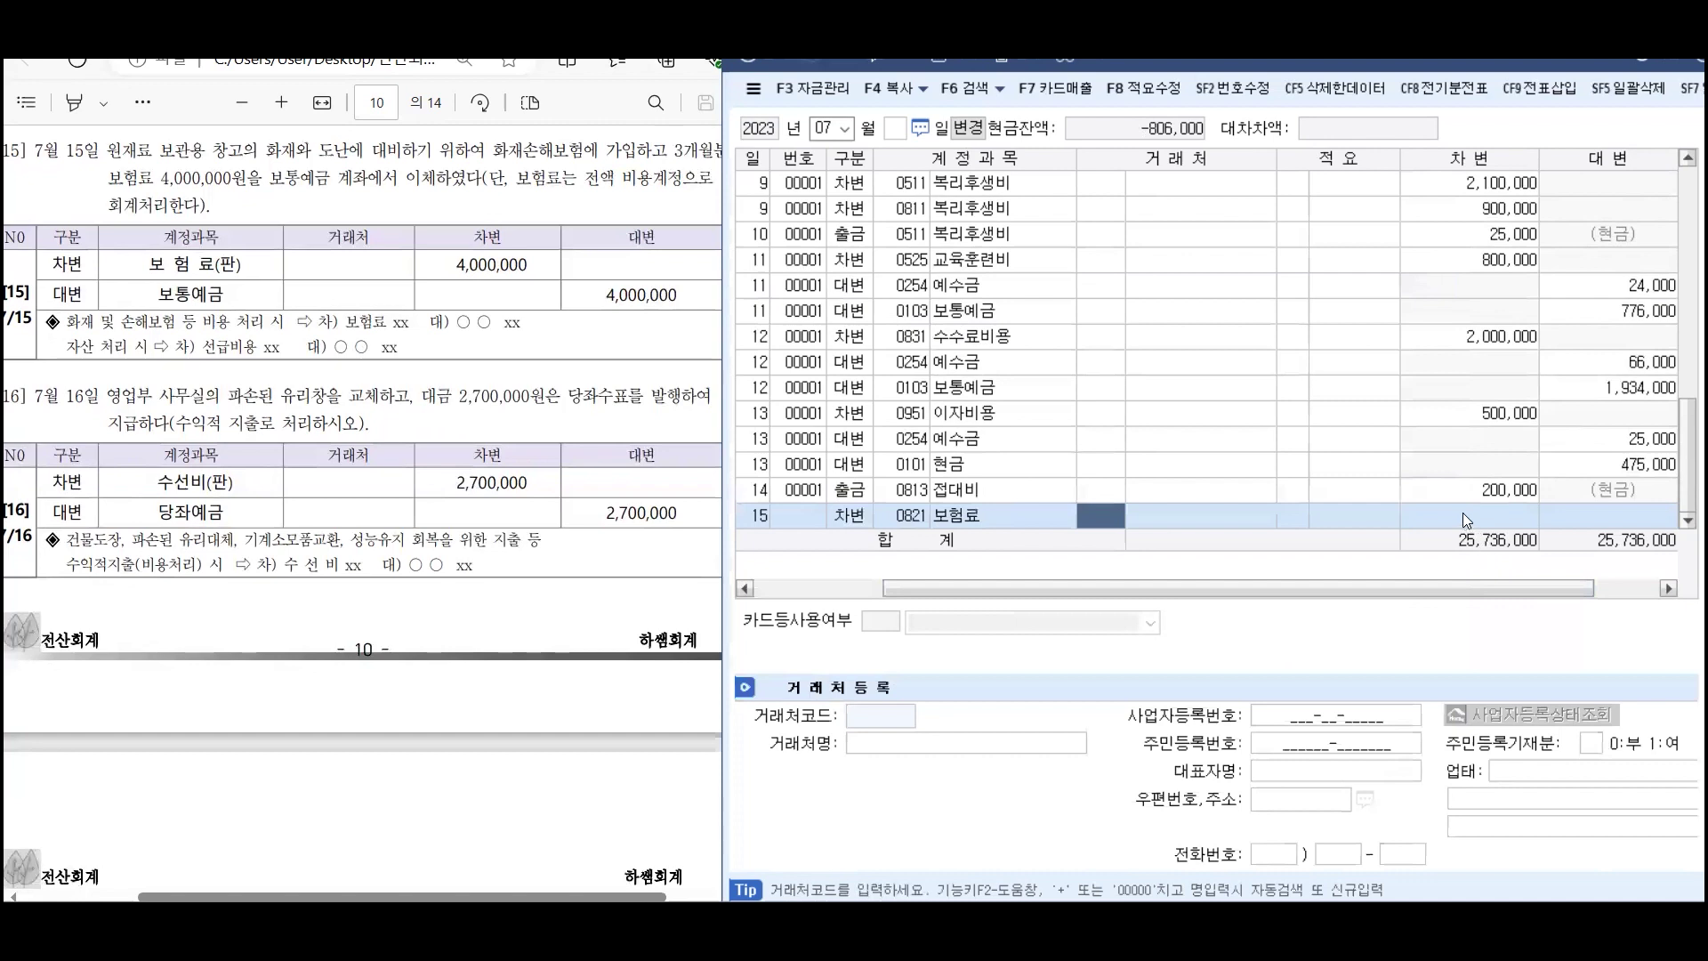
{"action": "type", "text": "4000000"}
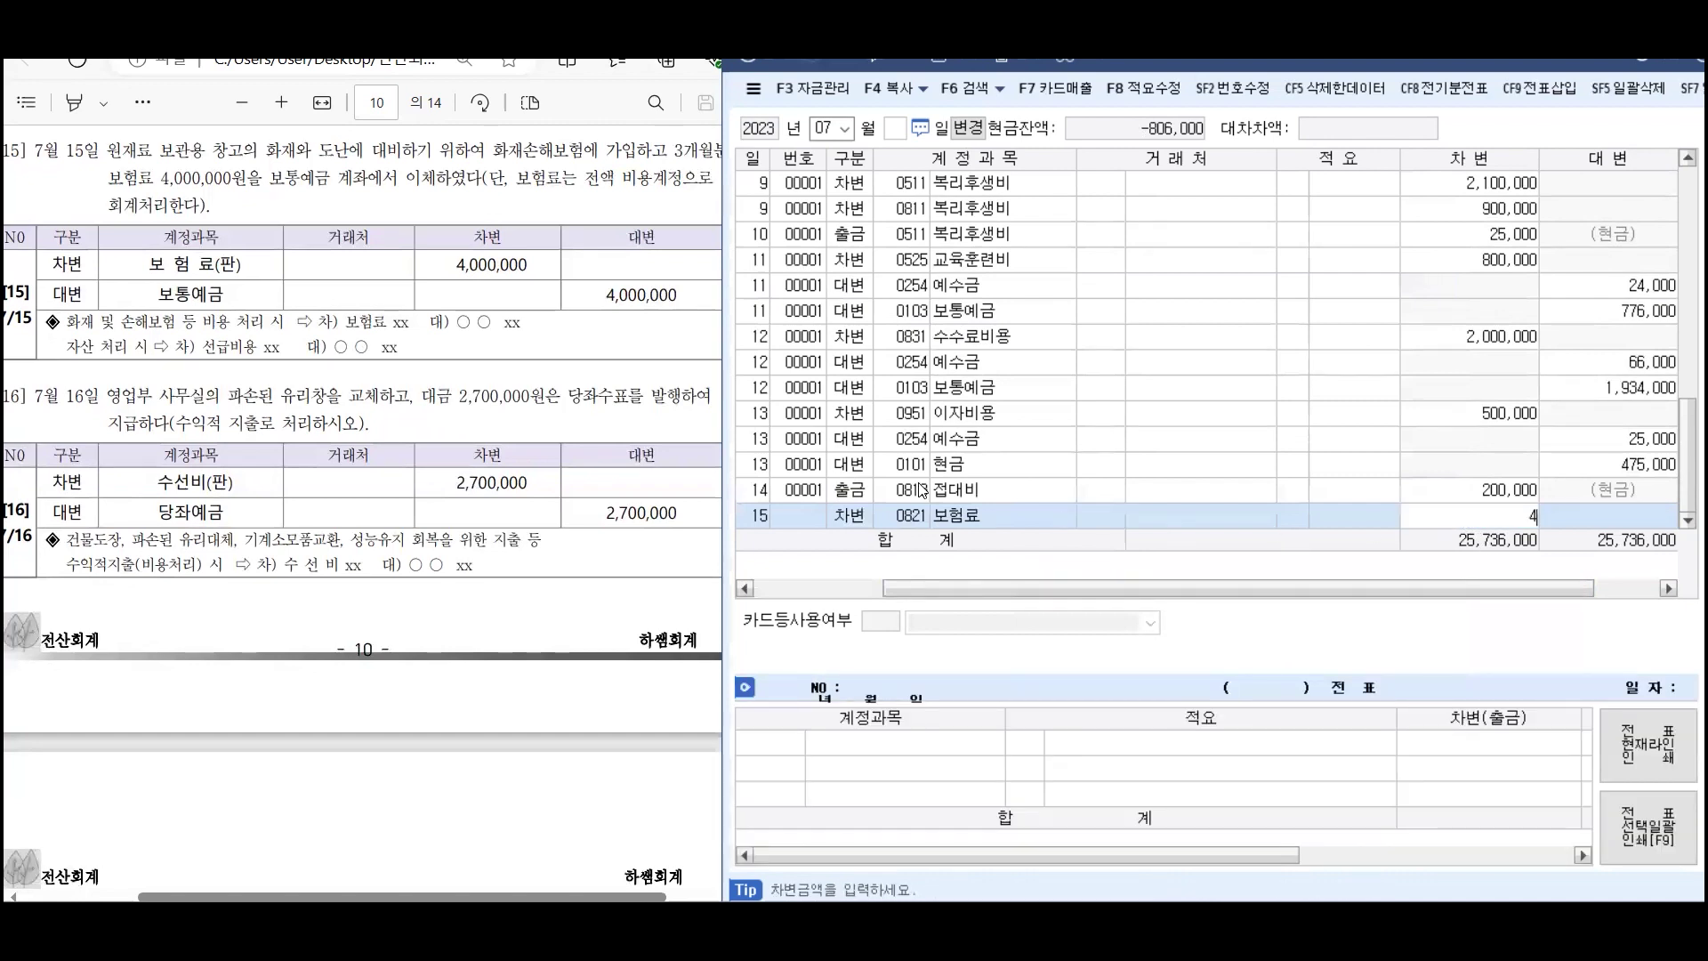
{"action": "key", "text": "Return"}
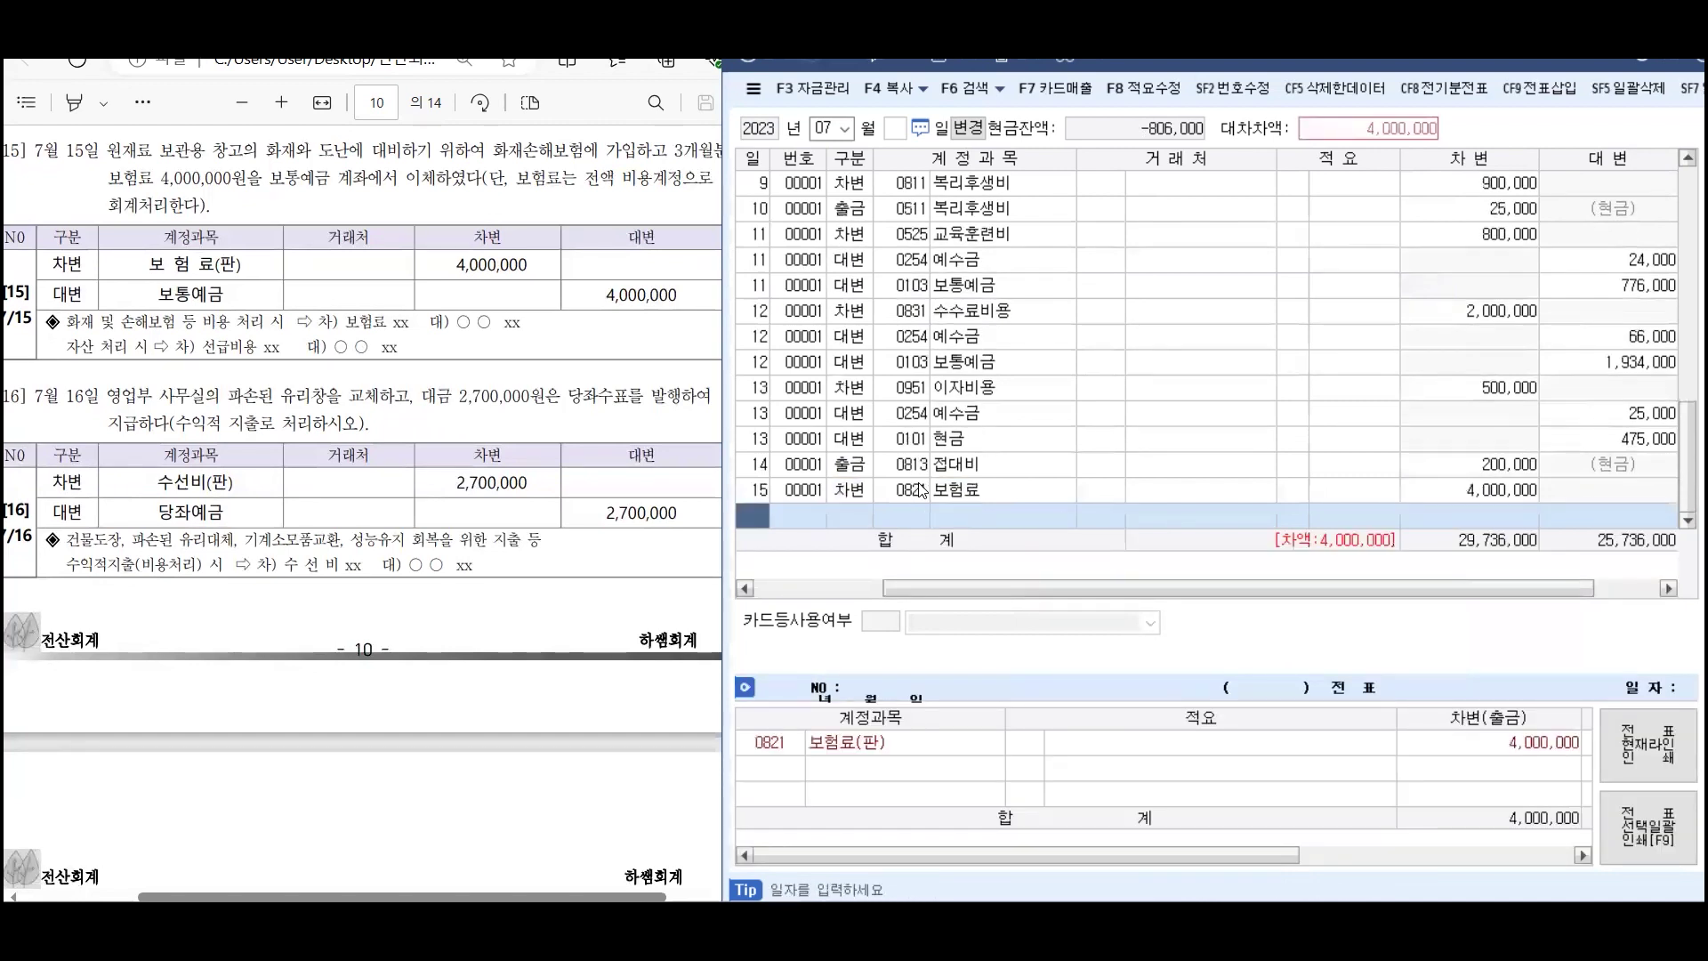
Add the matching July 15 대변 line with account 0103 보통예금 for 4,000,000
{"action": "key", "text": "Return"}
{"action": "type", "text": "410"}
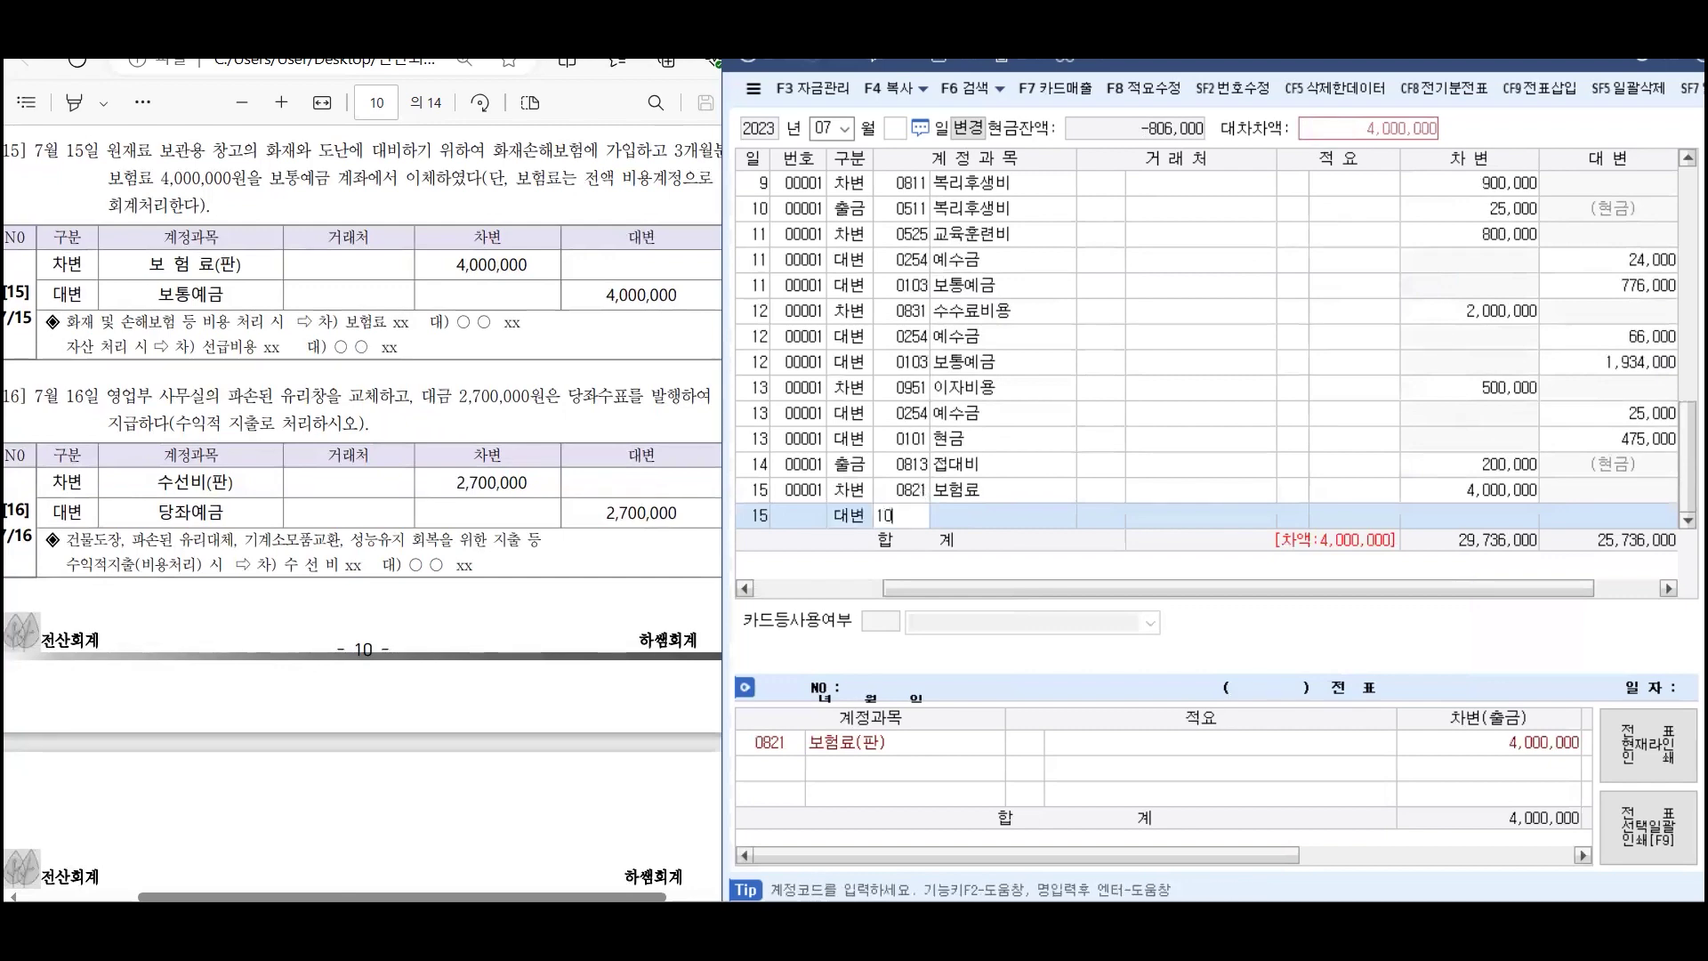
{"action": "type", "text": "3"}
{"action": "key", "text": "Return"}
{"action": "key", "text": "Return"}
{"action": "key", "text": "Return"}
{"action": "key", "text": "Return"}
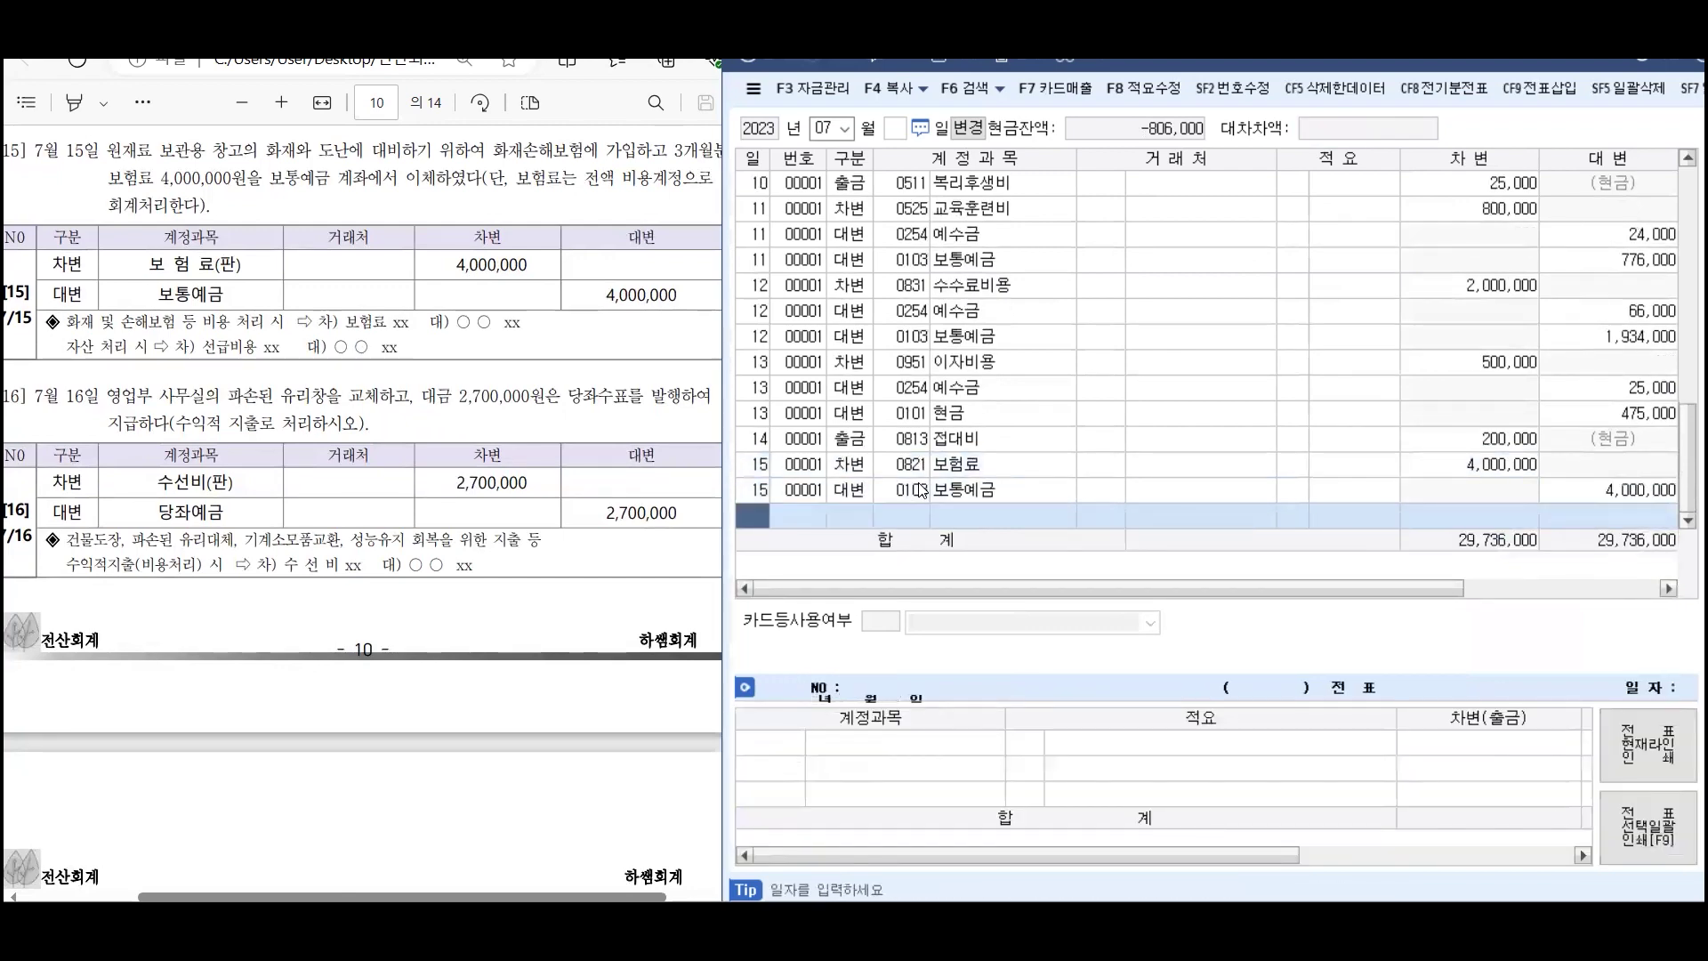
Review problems 15 and 16 in the PDF and start a new 차변 line dated July 16
{"action": "scroll", "coordinate": [396, 334], "scroll_direction": "down", "scroll_amount": 3}
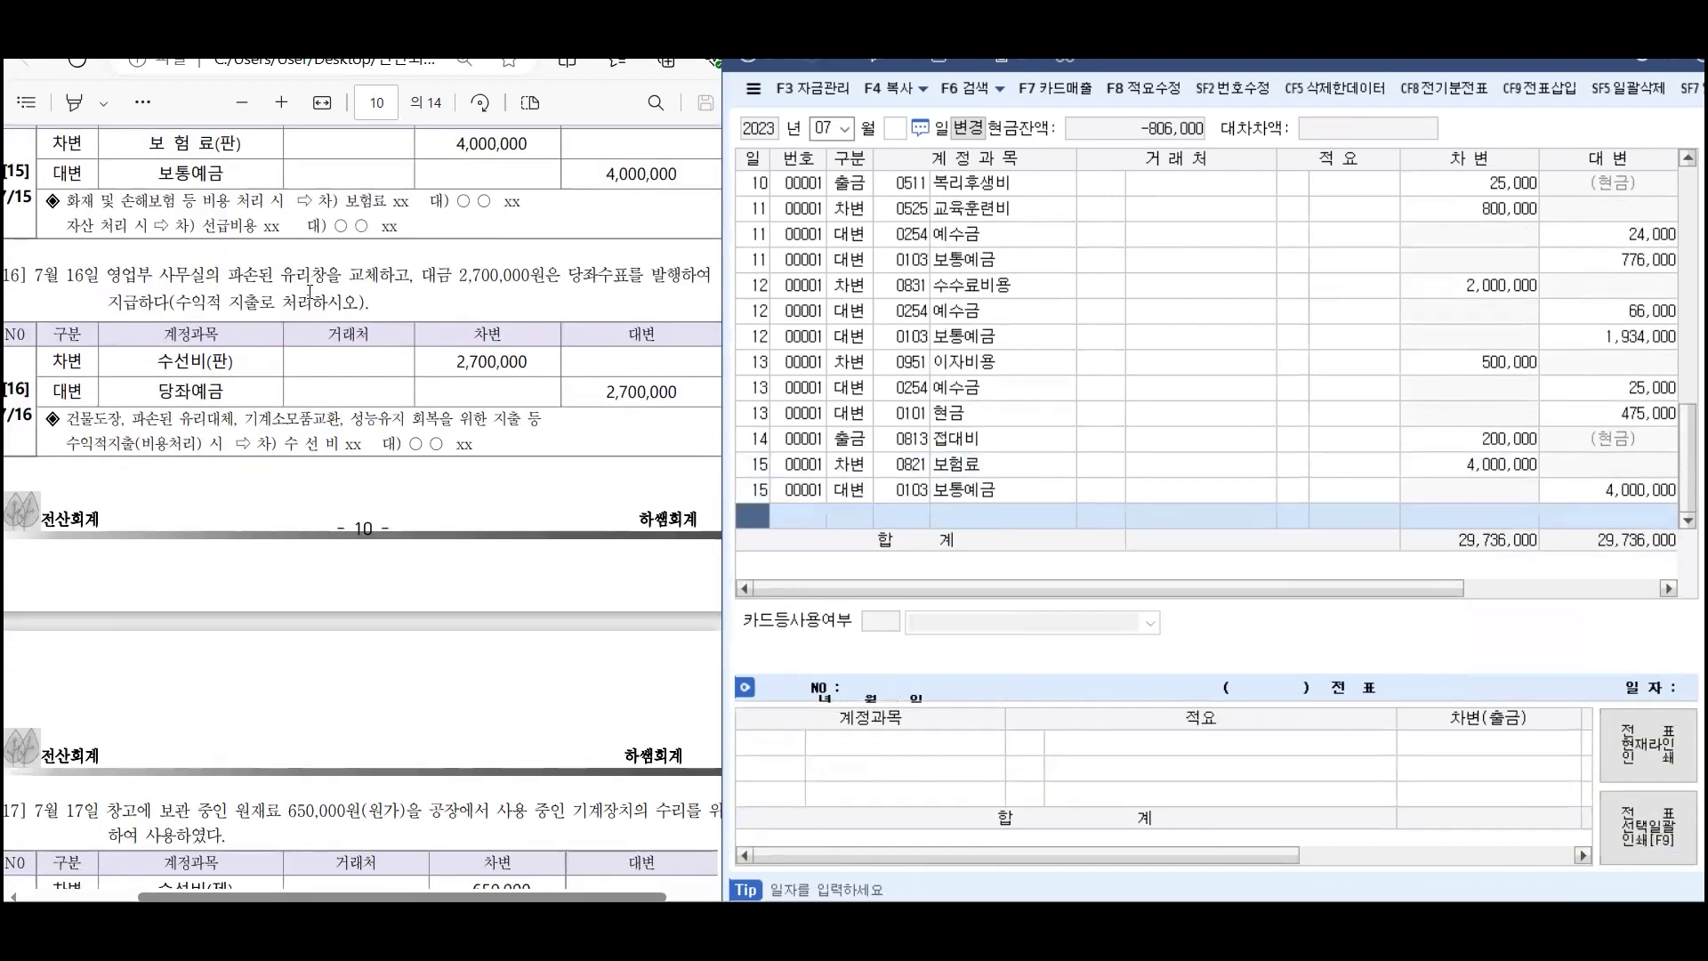
{"action": "scroll", "coordinate": [353, 305], "scroll_direction": "up", "scroll_amount": 3}
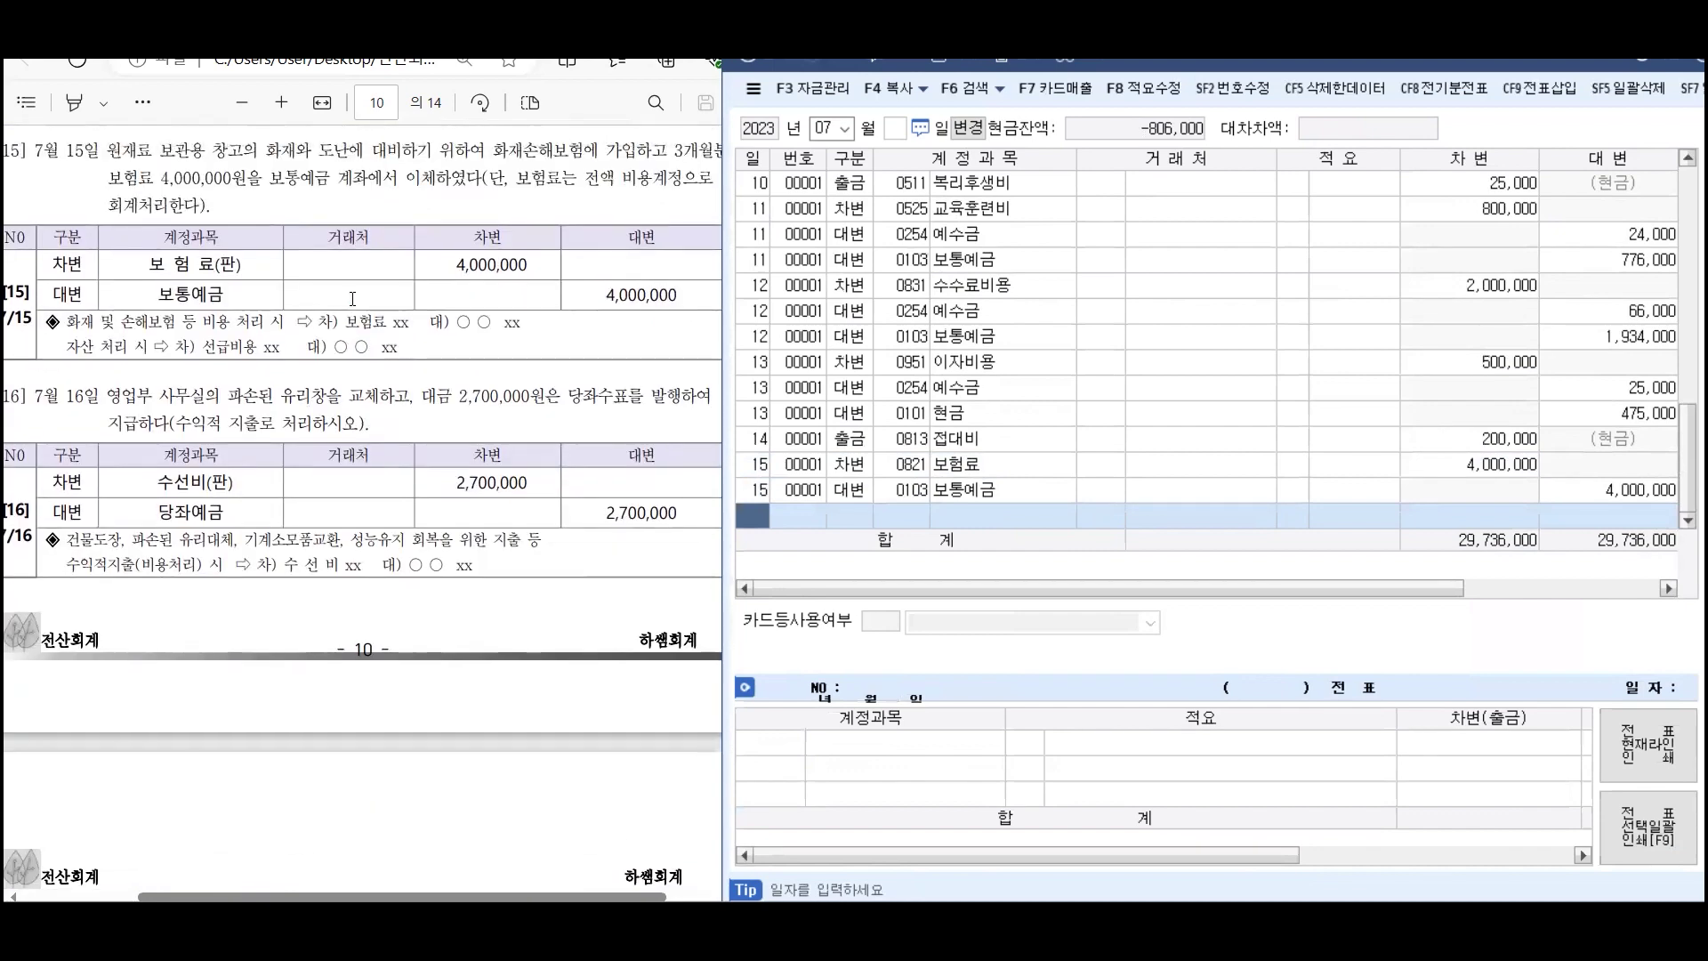
{"action": "scroll", "coordinate": [93, 182], "scroll_direction": "up", "scroll_amount": 3}
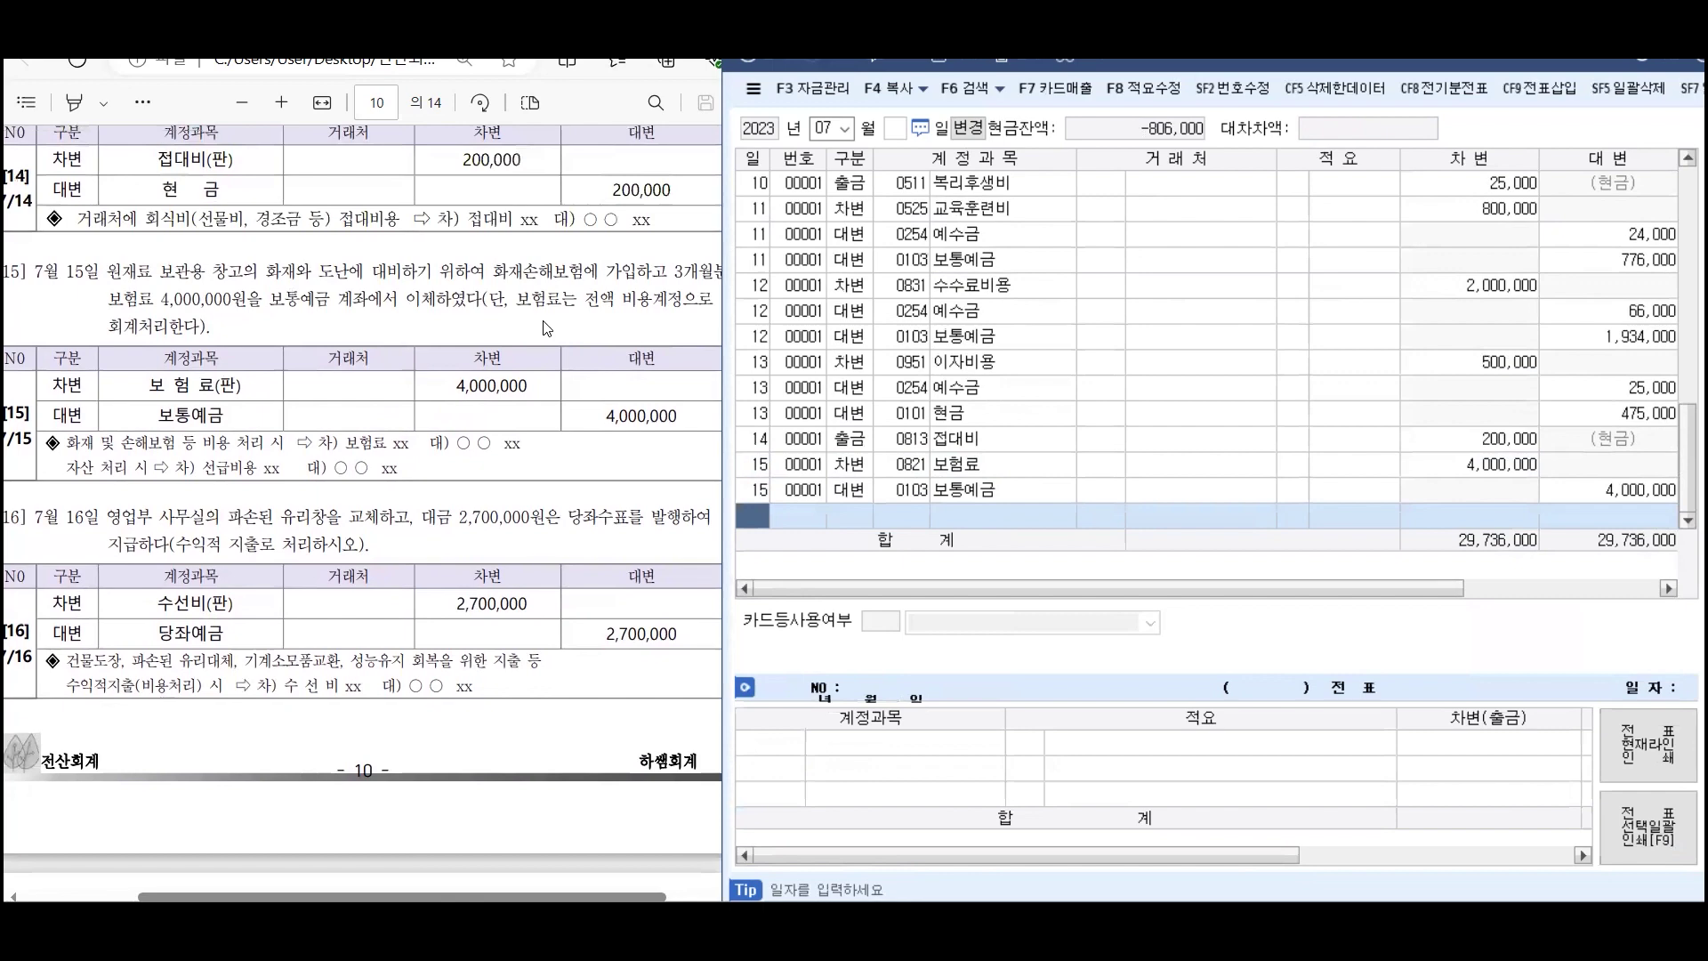
{"action": "scroll", "coordinate": [307, 460], "scroll_direction": "up", "scroll_amount": 3}
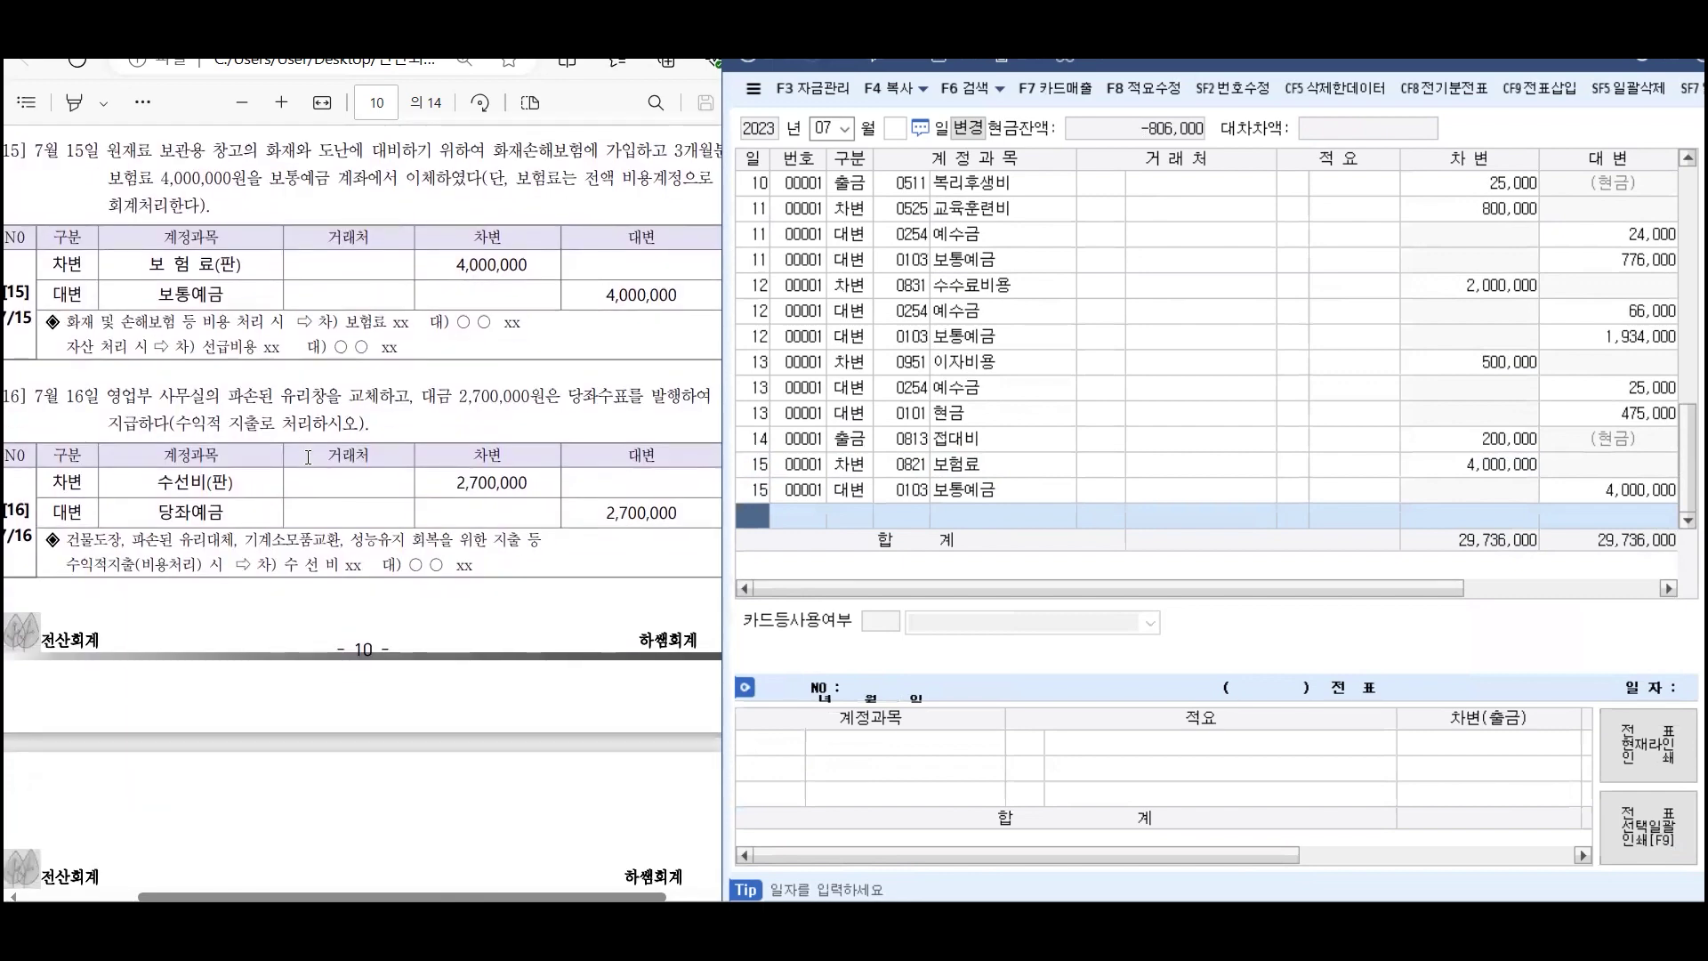
{"action": "scroll", "coordinate": [275, 455], "scroll_direction": "down", "scroll_amount": 9}
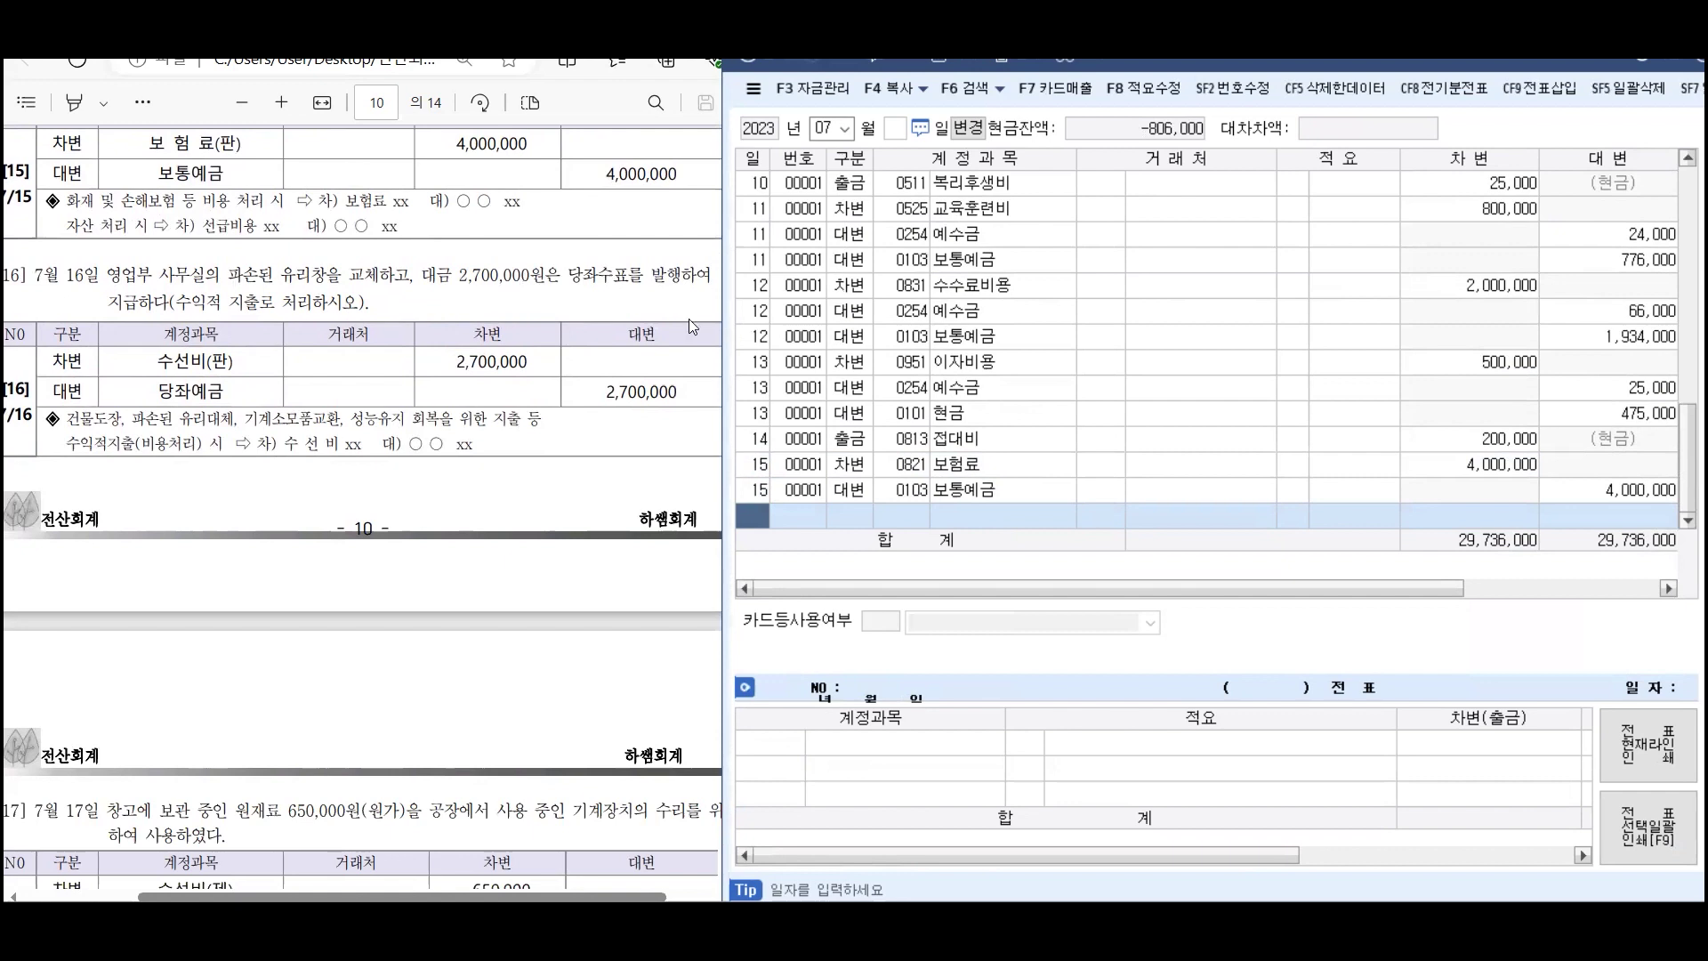
{"action": "left_click", "coordinate": [904, 536]}
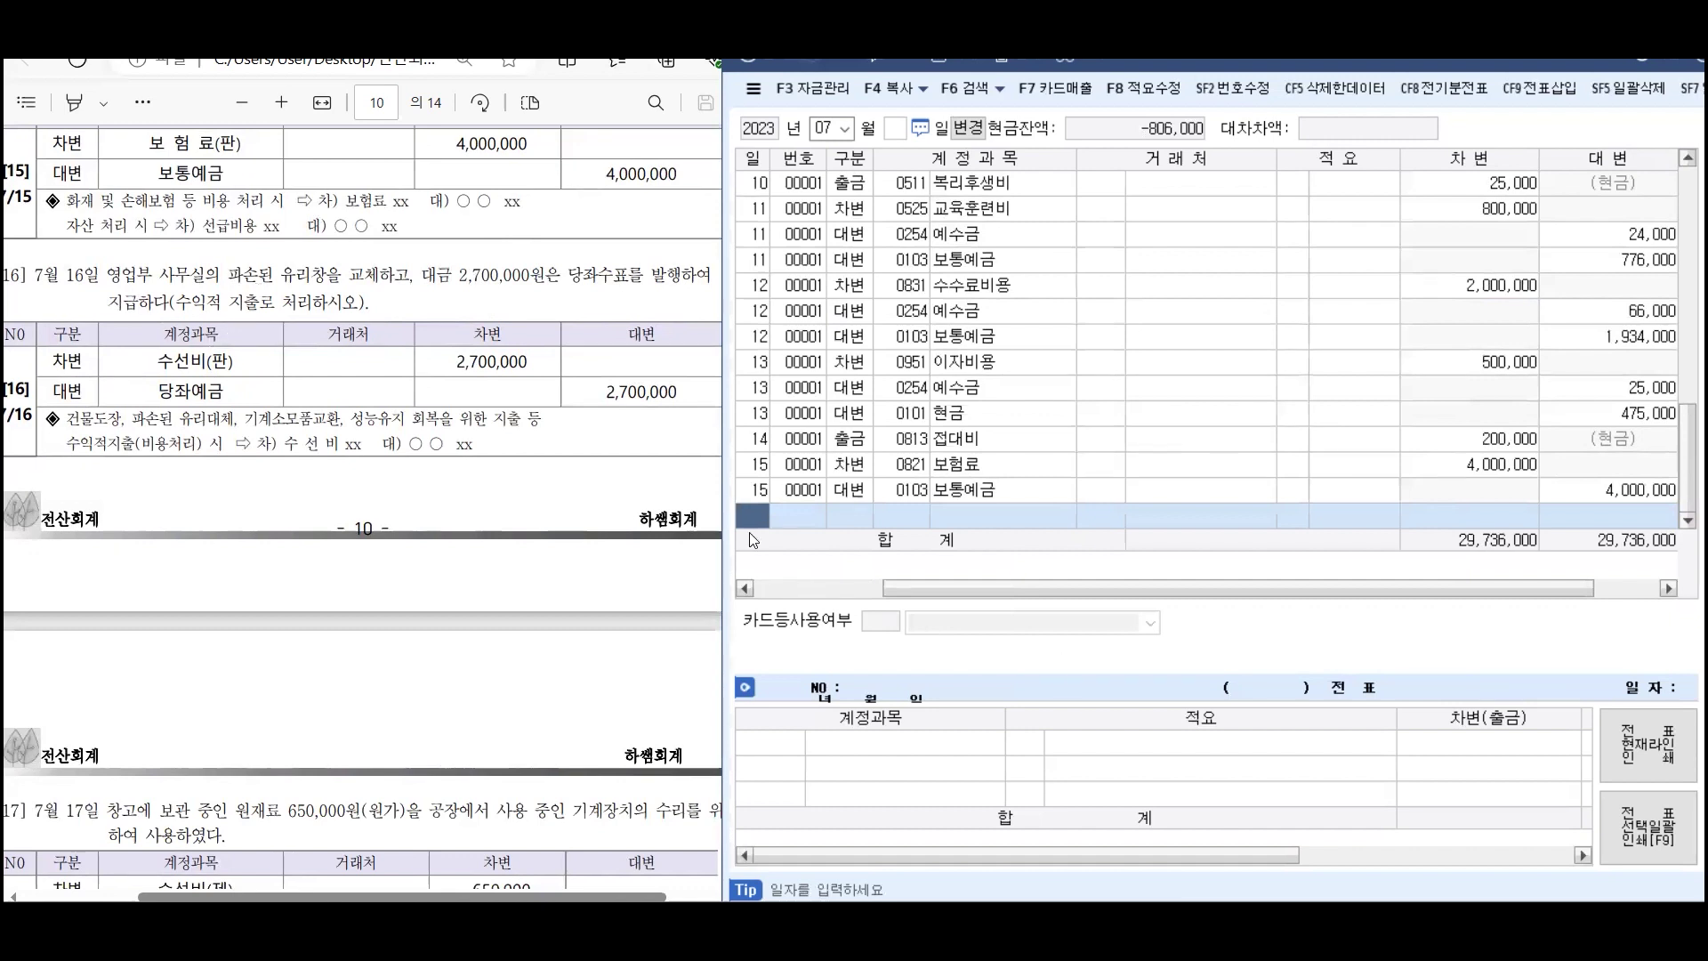
{"action": "type", "text": "16"}
{"action": "key", "text": "Return"}
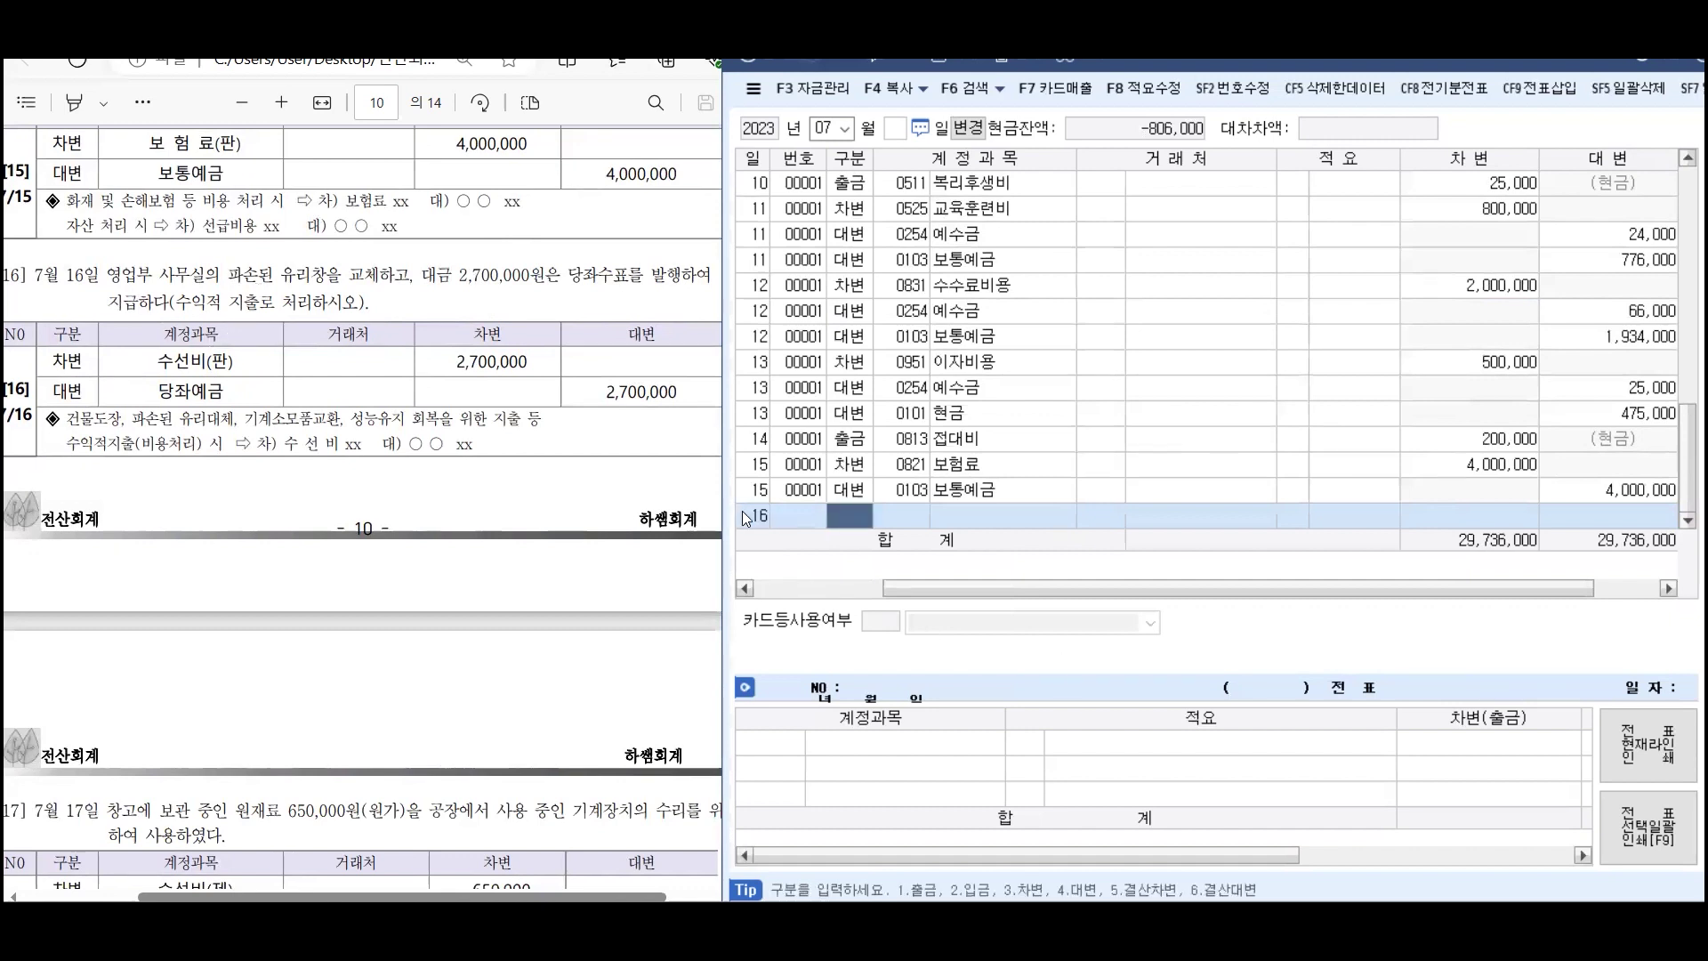
{"action": "type", "text": "3"}
{"action": "key", "text": "Return"}
Assign account 0820 수선비 (판매관리비) to the July 16 debit line and enter 2,700,000
{"action": "type", "text": "수선"}
{"action": "key", "text": "Return"}
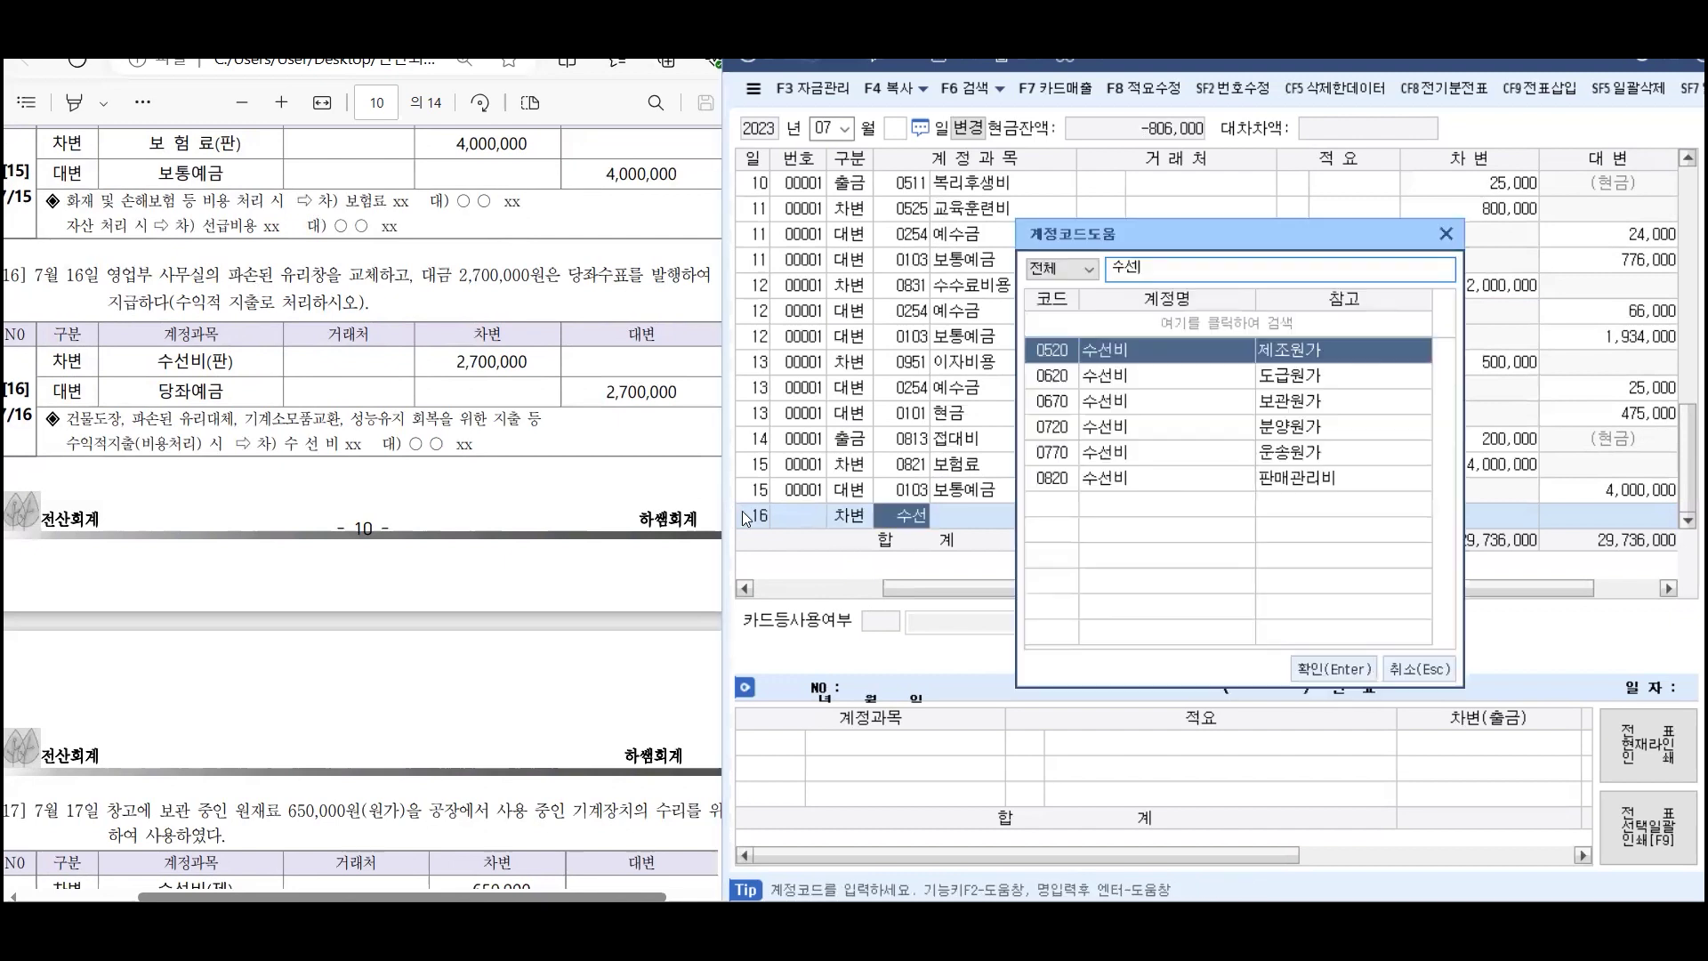
{"action": "key", "text": "Down"}
{"action": "key", "text": "Down"}
{"action": "key", "text": "Down"}
{"action": "key", "text": "Down"}
{"action": "key", "text": "Down"}
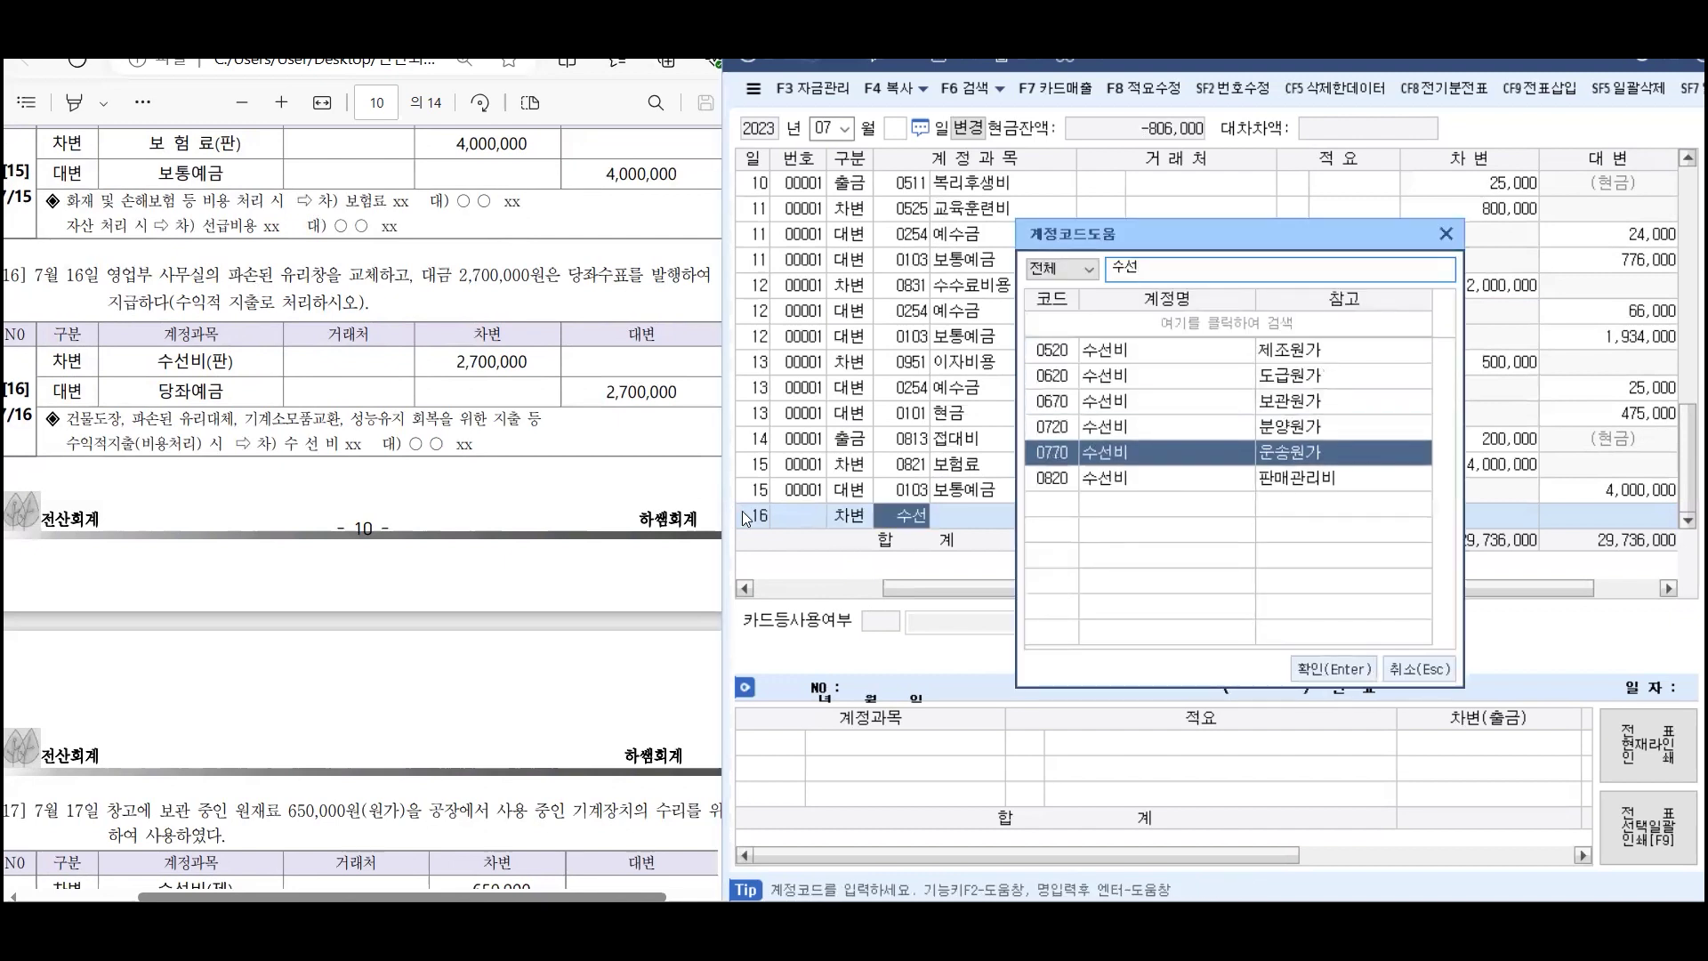
{"action": "key", "text": "Return"}
{"action": "key", "text": "Return"}
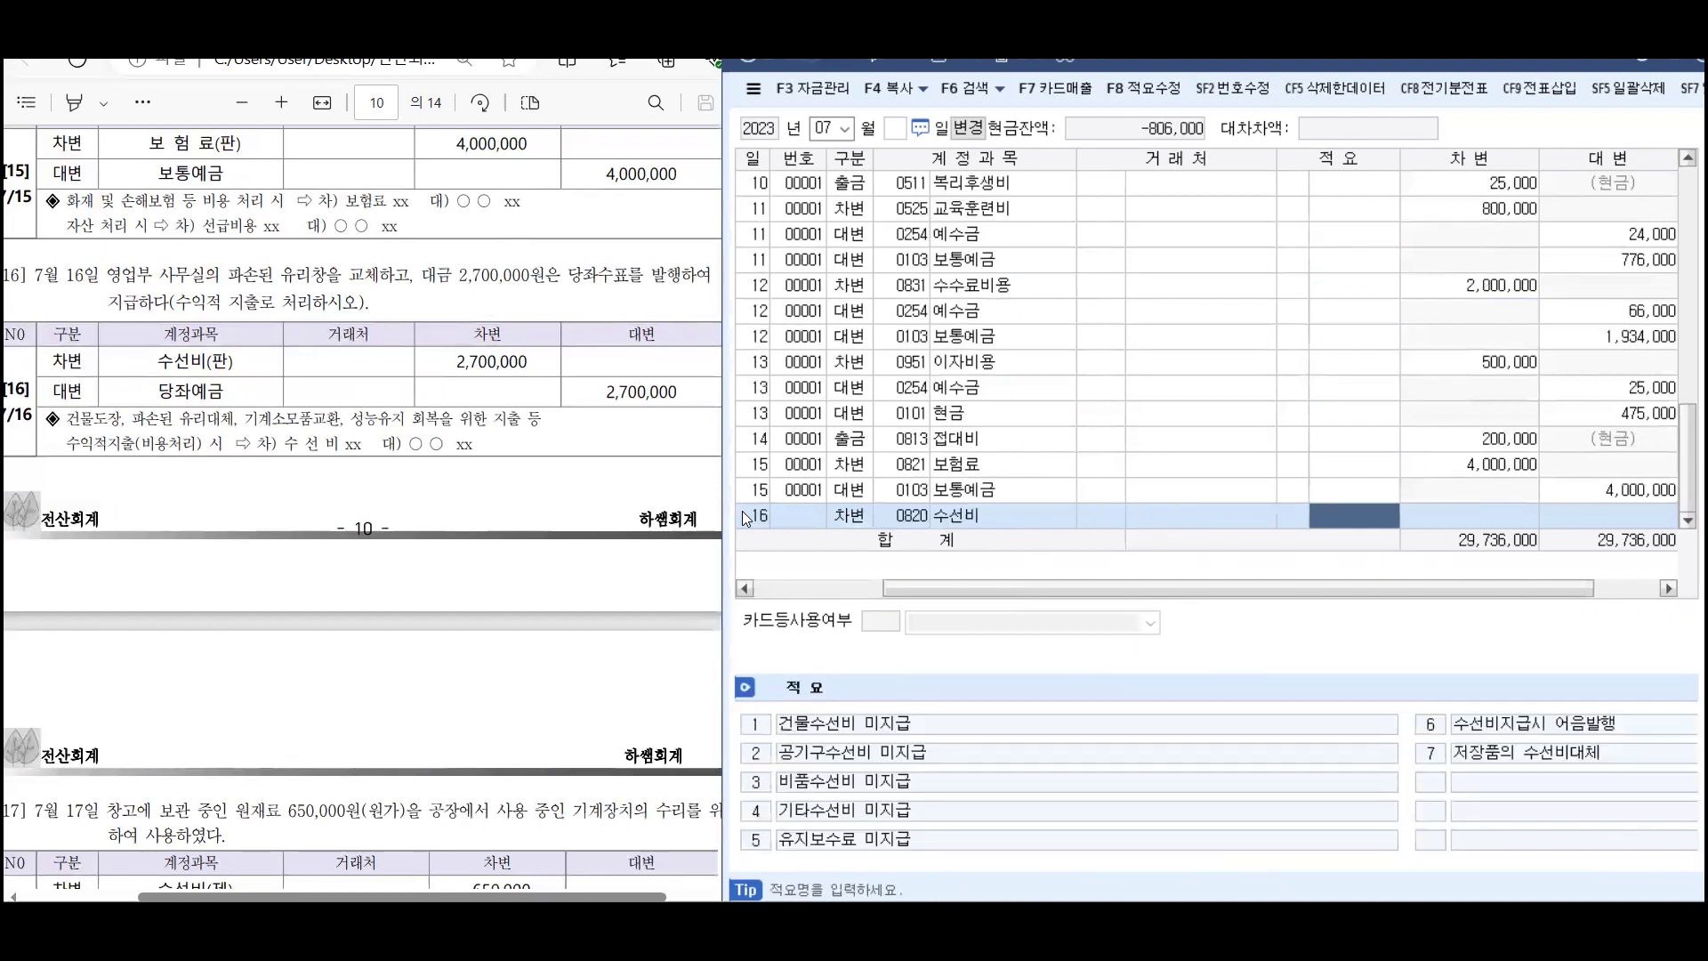
{"action": "key", "text": "Return"}
{"action": "type", "text": "2700000"}
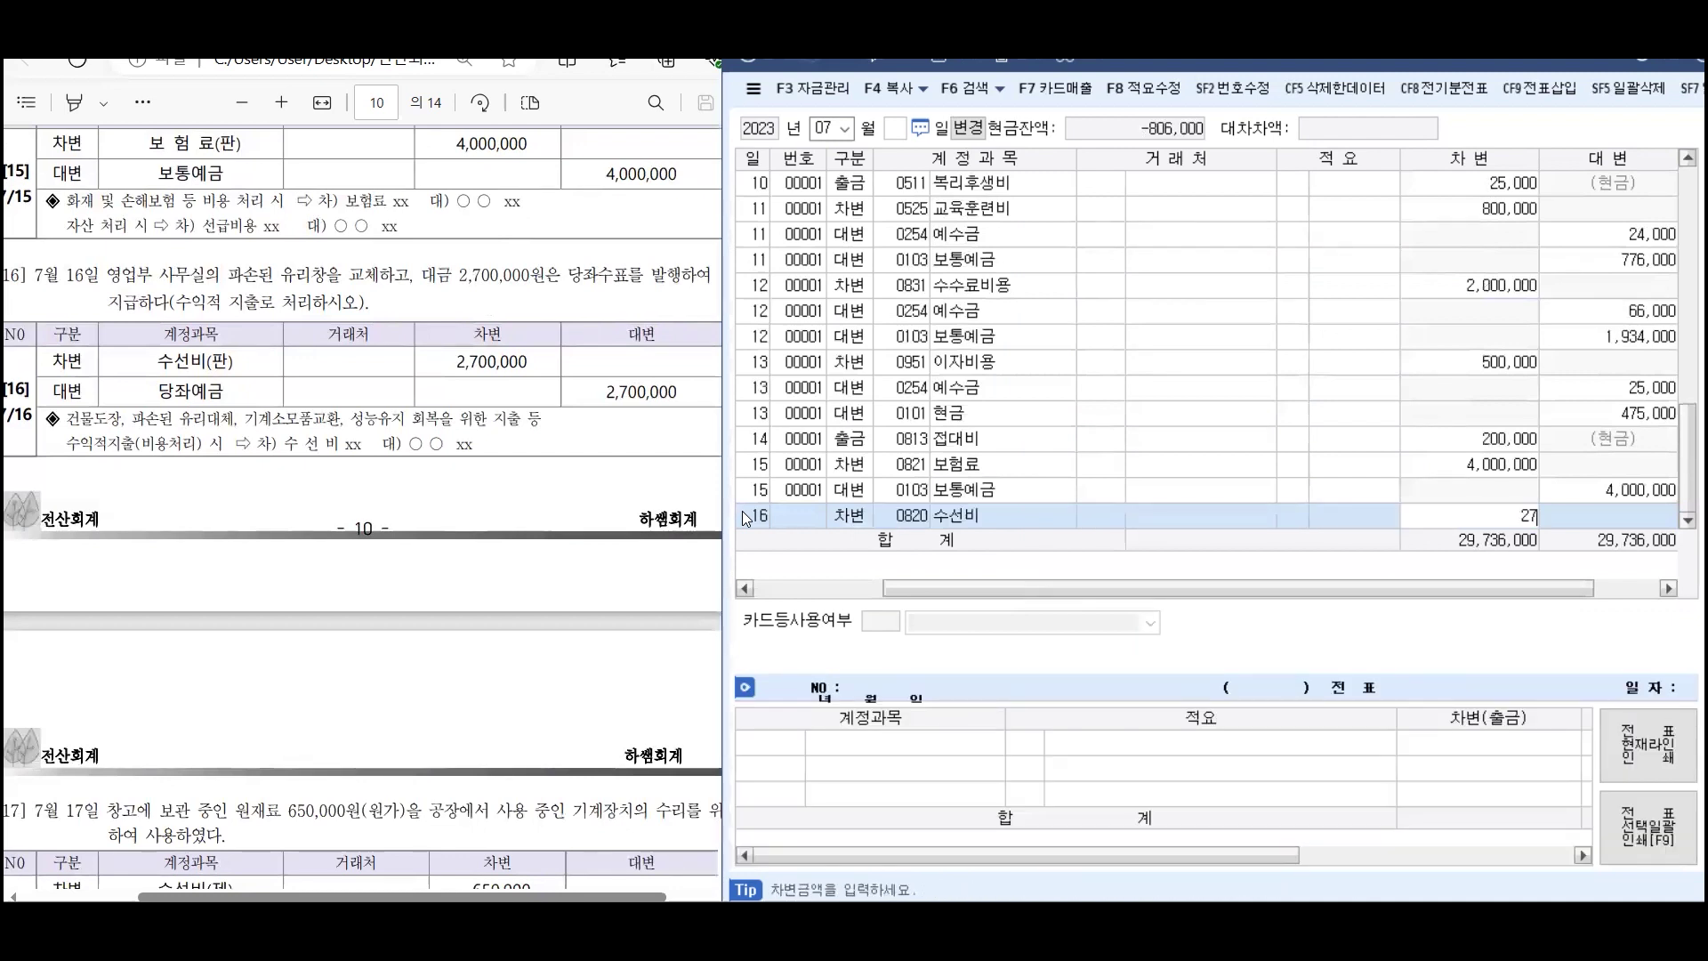
{"action": "key", "text": "Return"}
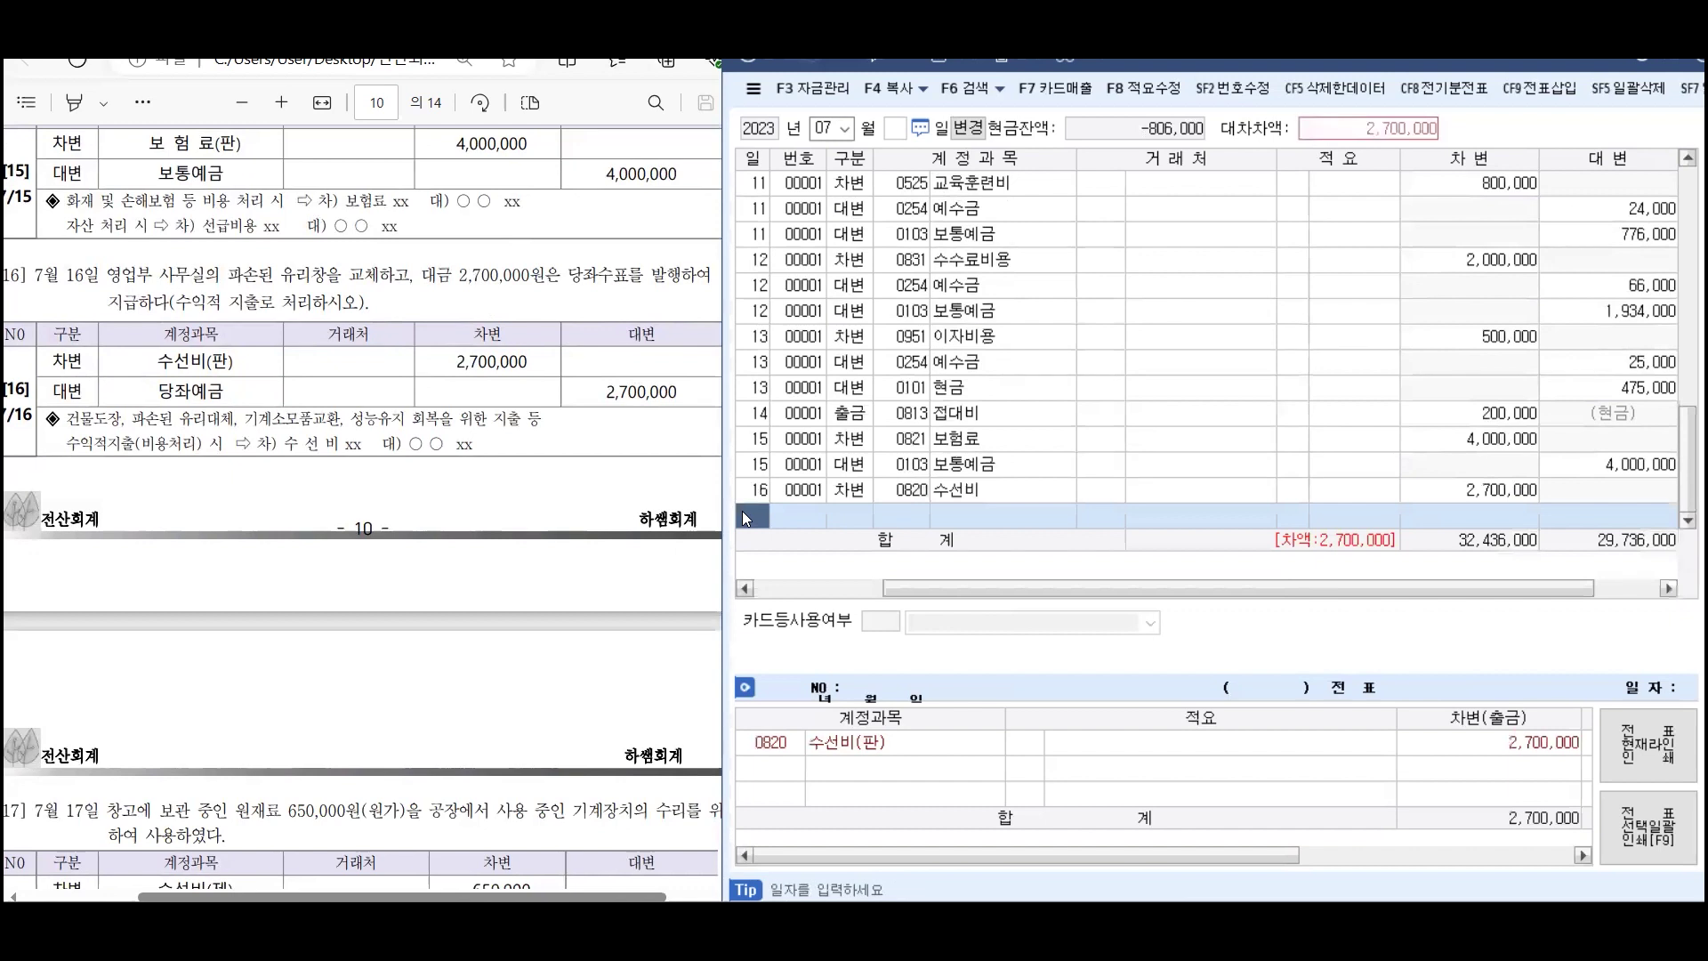
Add the matching July 16 대변 line with account 0102 당좌예금 for 2,700,000
{"action": "type", "text": "4102"}
{"action": "key", "text": "Return"}
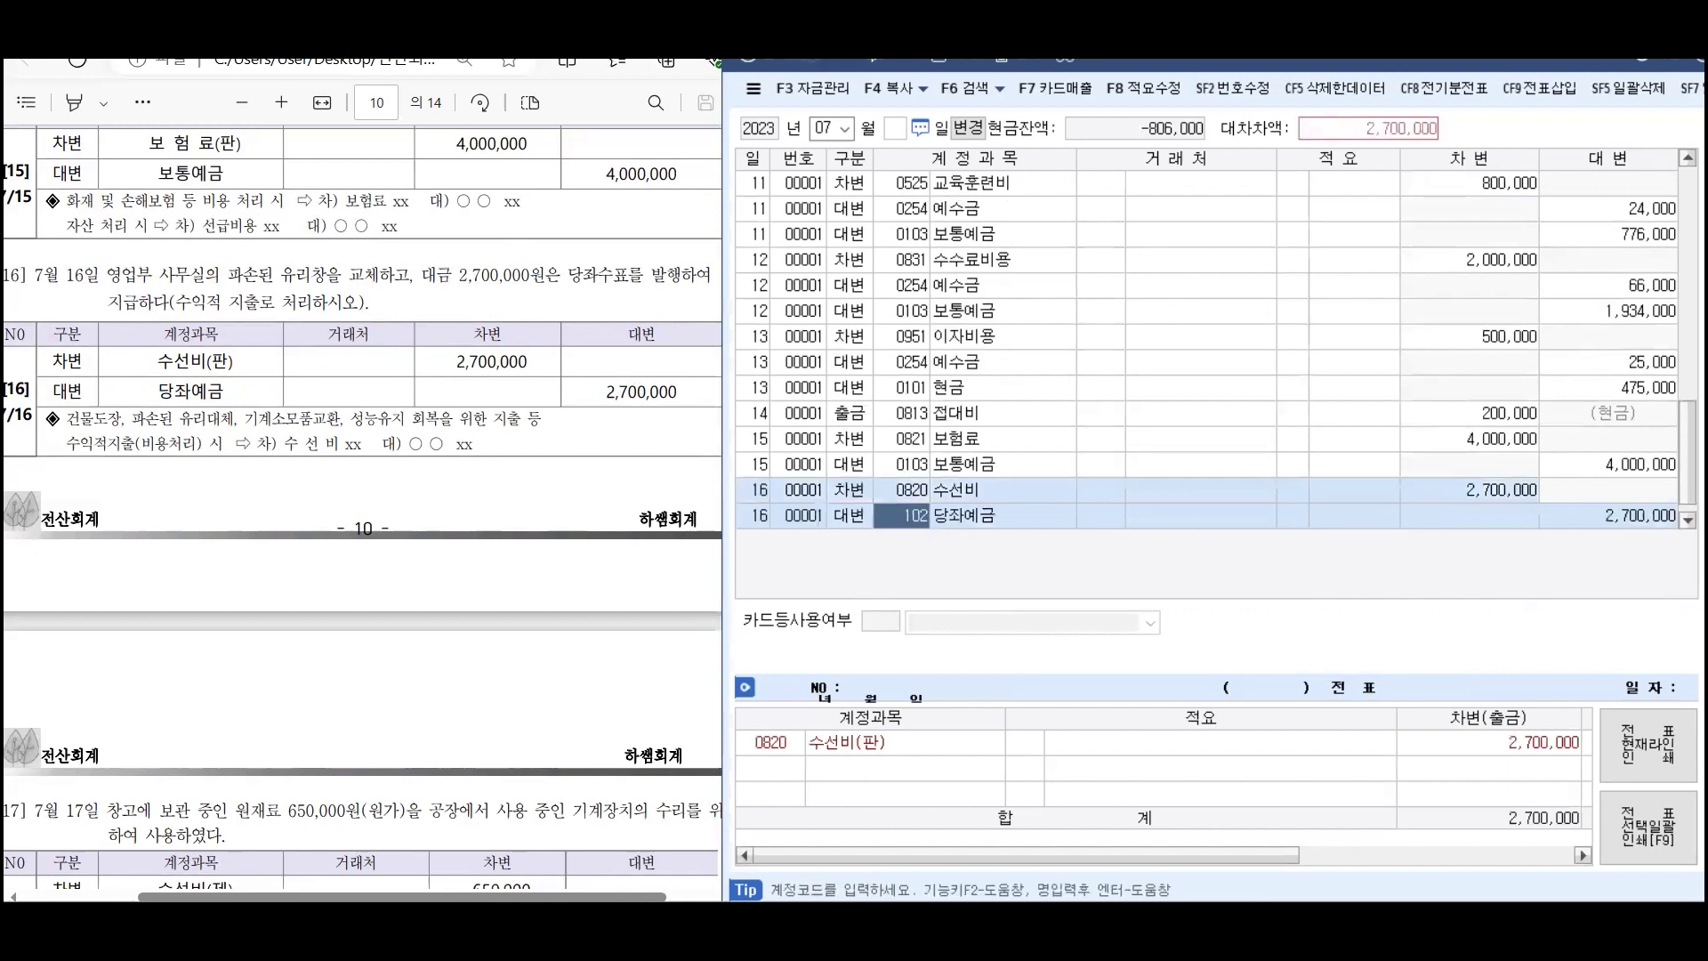
{"action": "key", "text": "Return"}
{"action": "key", "text": "Return"}
{"action": "key", "text": "Return"}
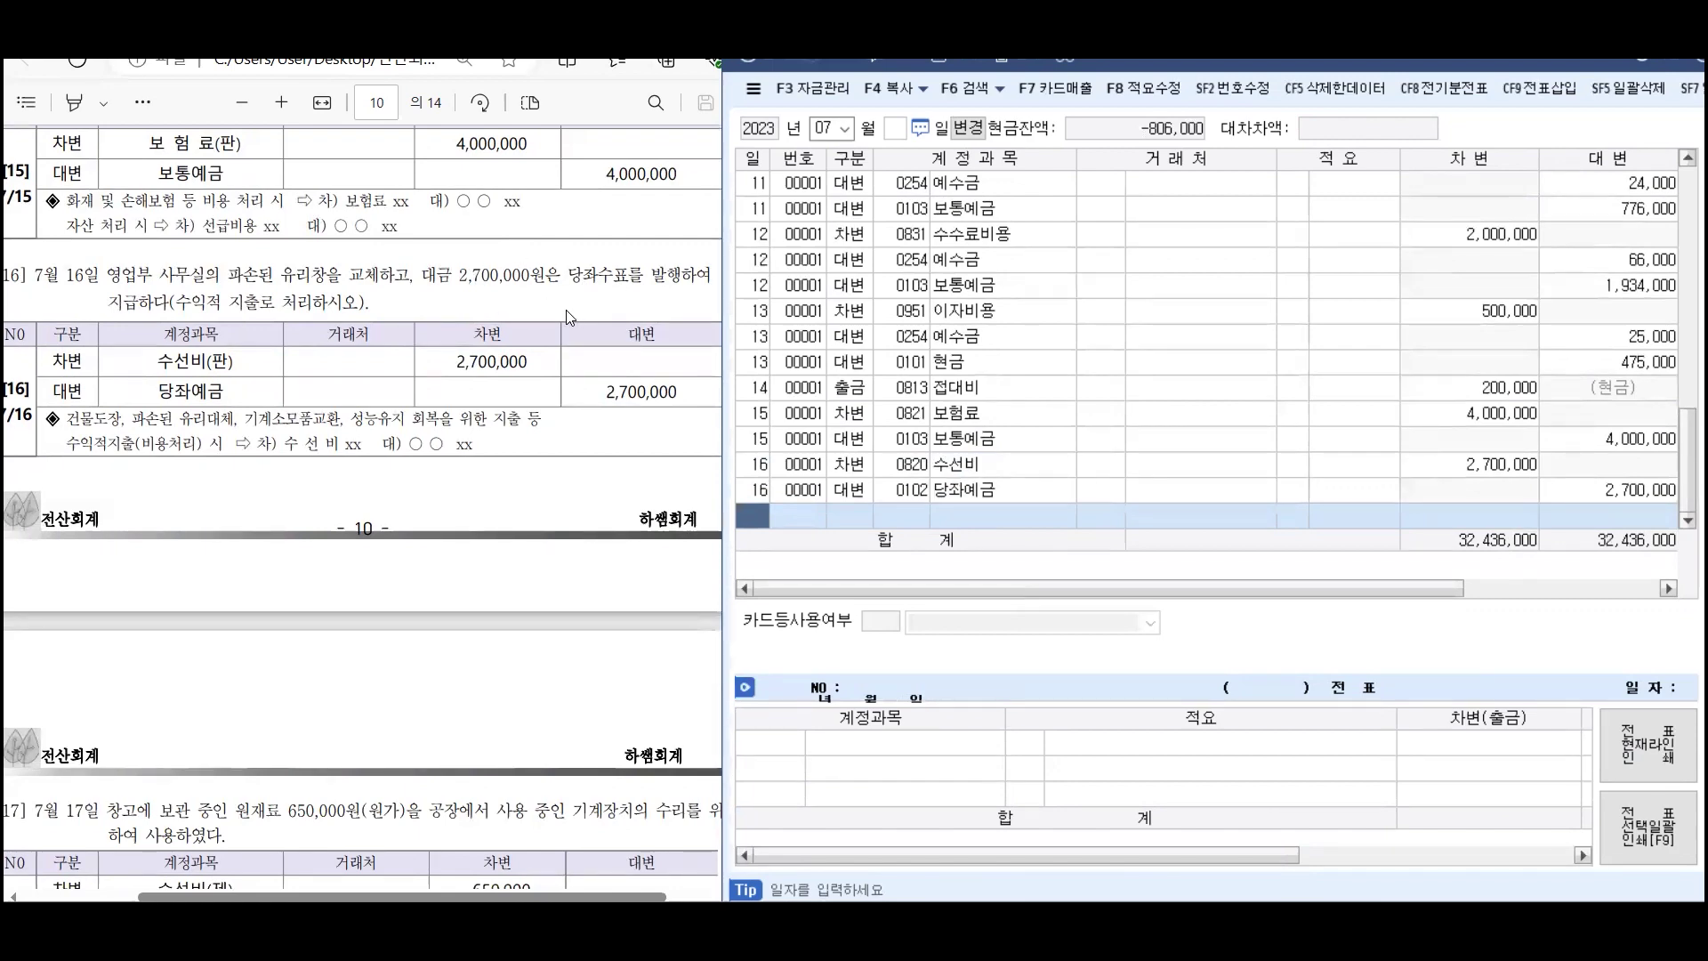
Bring problem 17 into view in the PDF and start a new 차변 line dated July 17
{"action": "scroll", "coordinate": [227, 373], "scroll_direction": "down", "scroll_amount": 3}
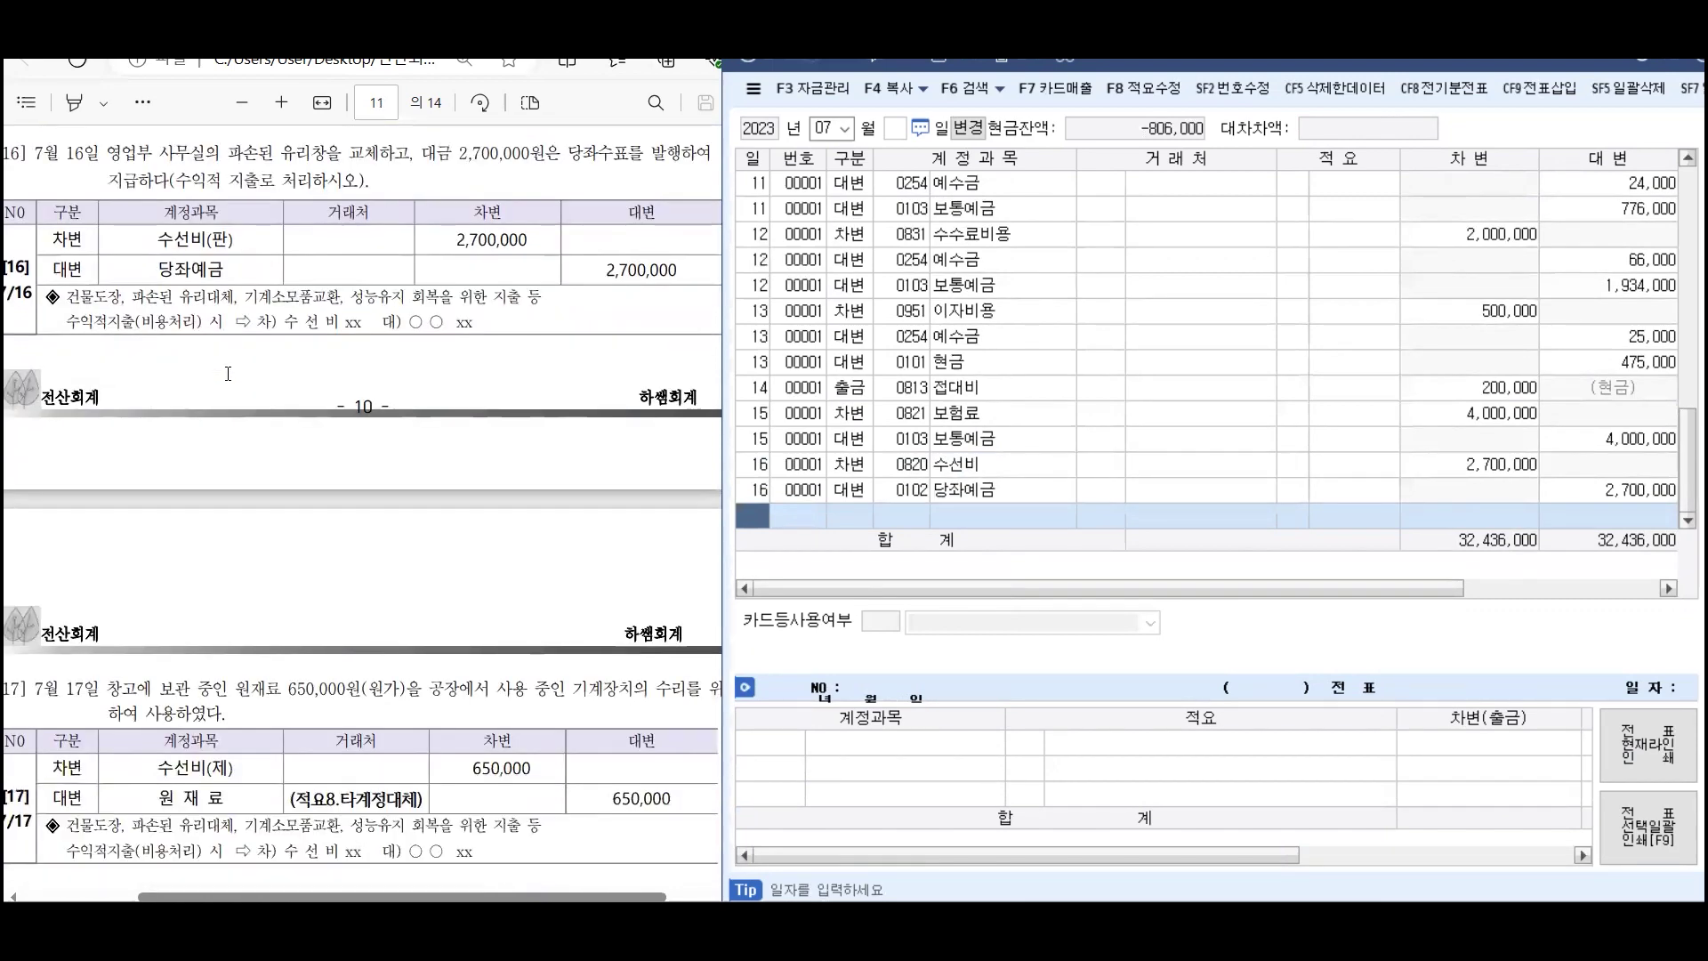
{"action": "scroll", "coordinate": [228, 373], "scroll_direction": "down", "scroll_amount": 3}
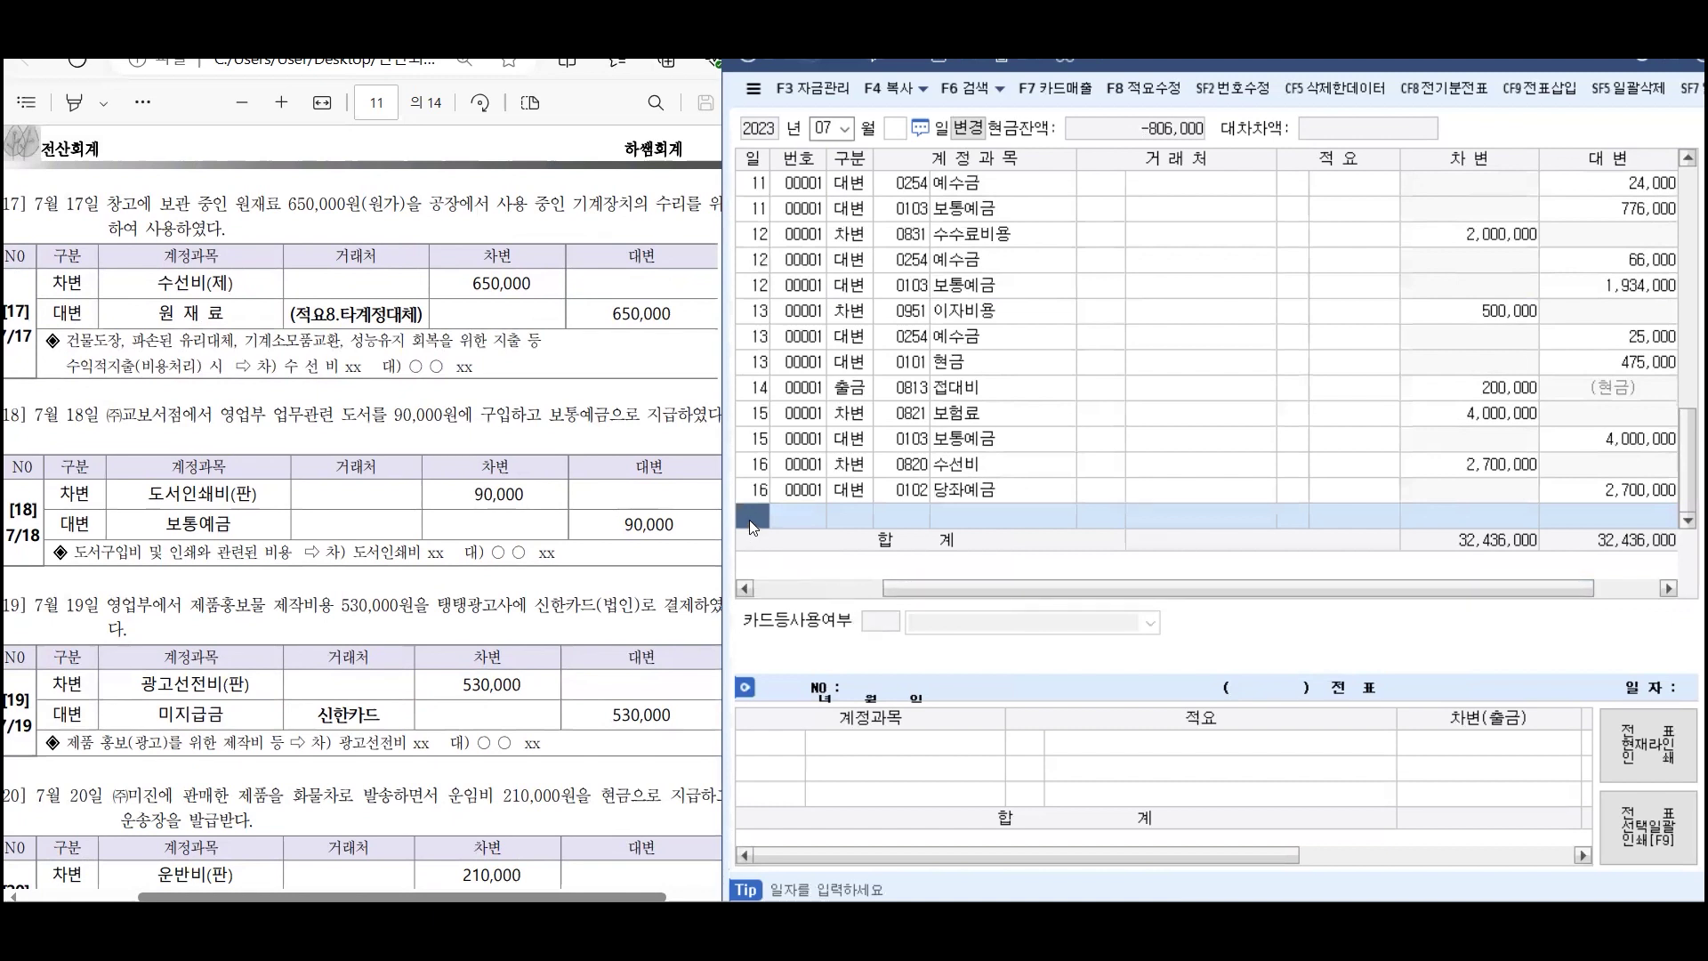
{"action": "type", "text": "17"}
{"action": "key", "text": "Return"}
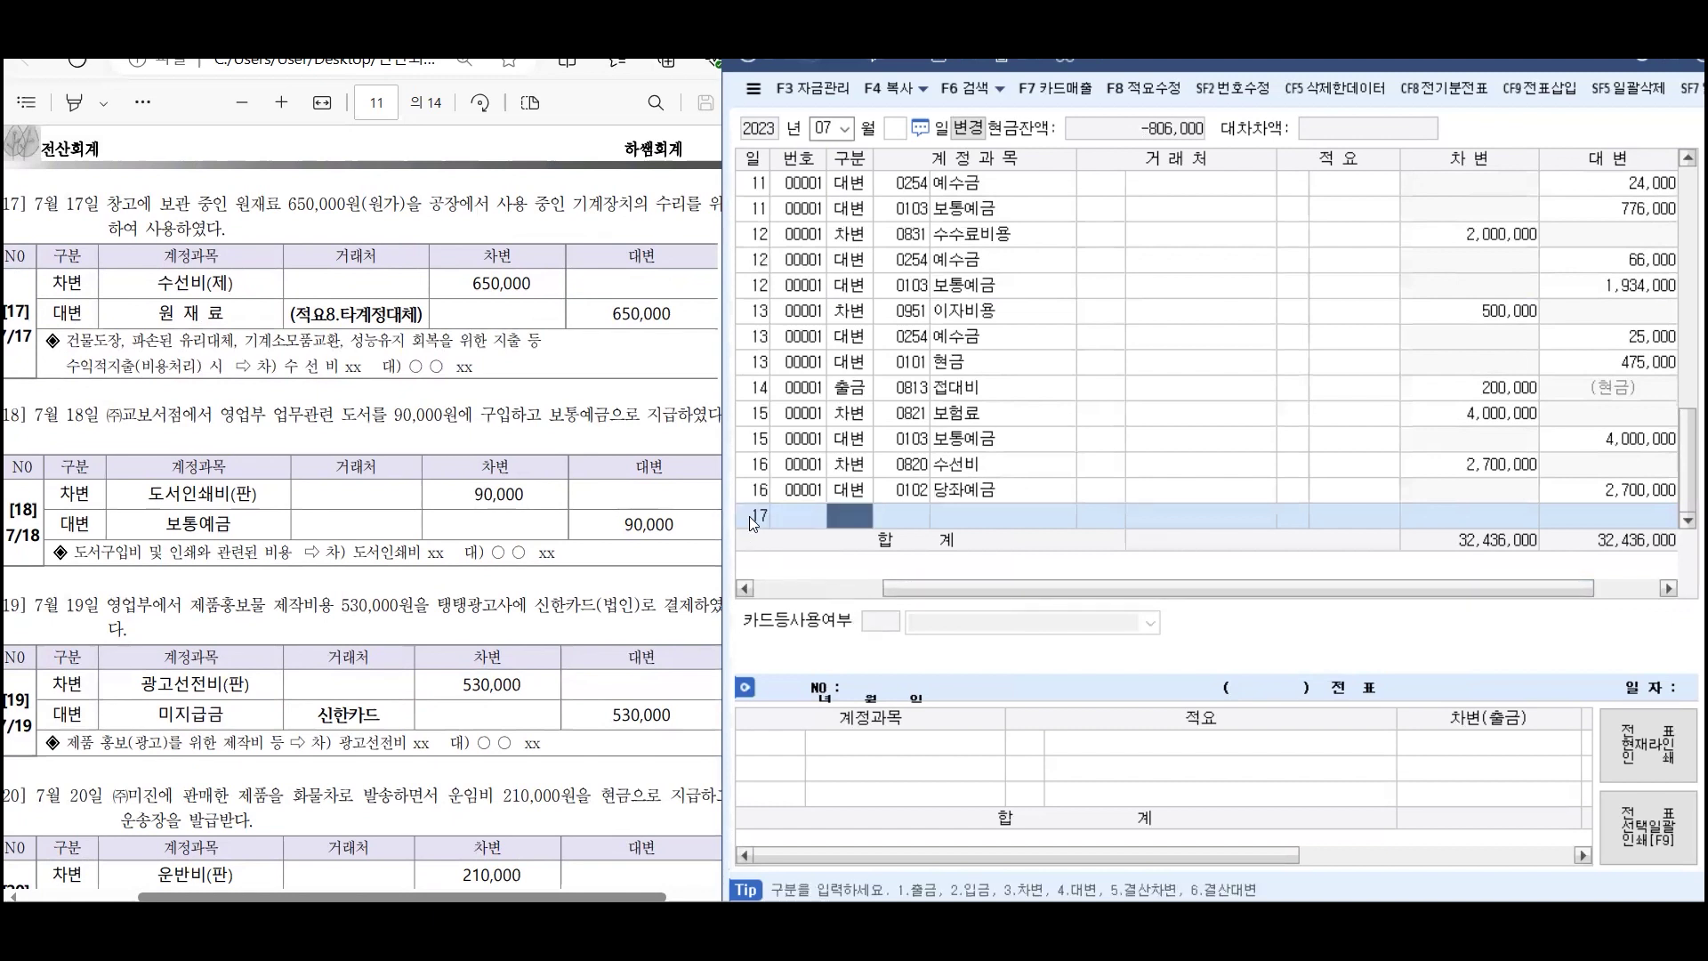
{"action": "type", "text": "3"}
{"action": "key", "text": "Return"}
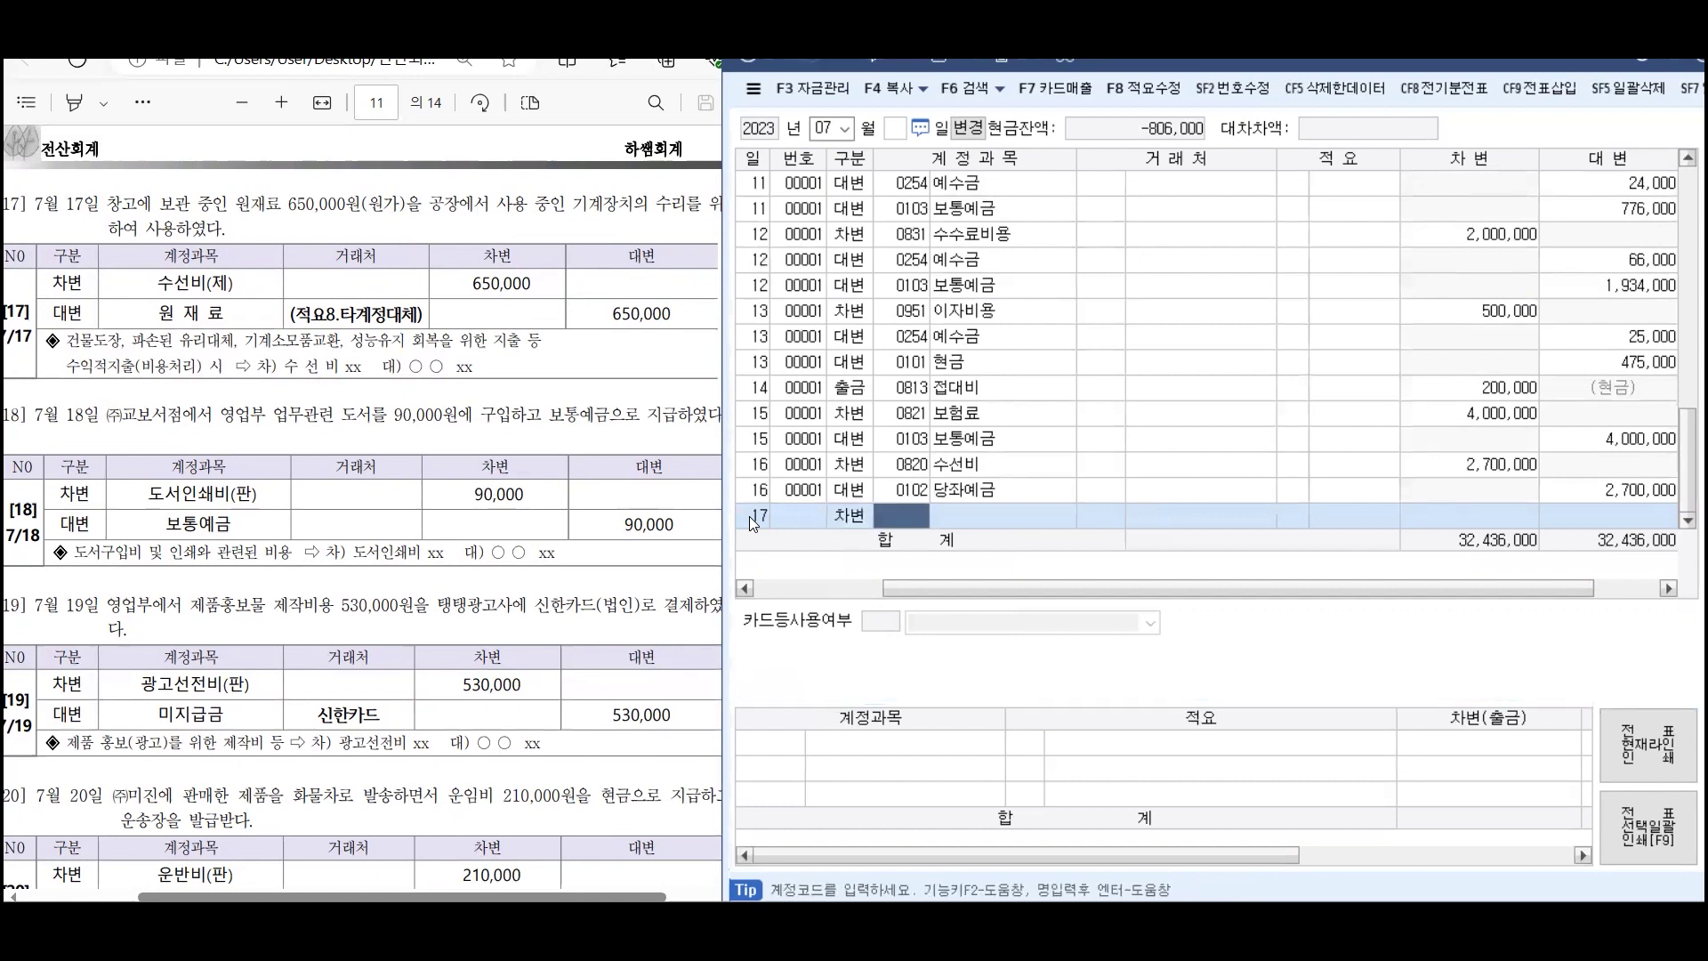
Assign account 0520 수선비 (제) to the July 17 debit line and enter 650,000
{"action": "type", "text": "수선"}
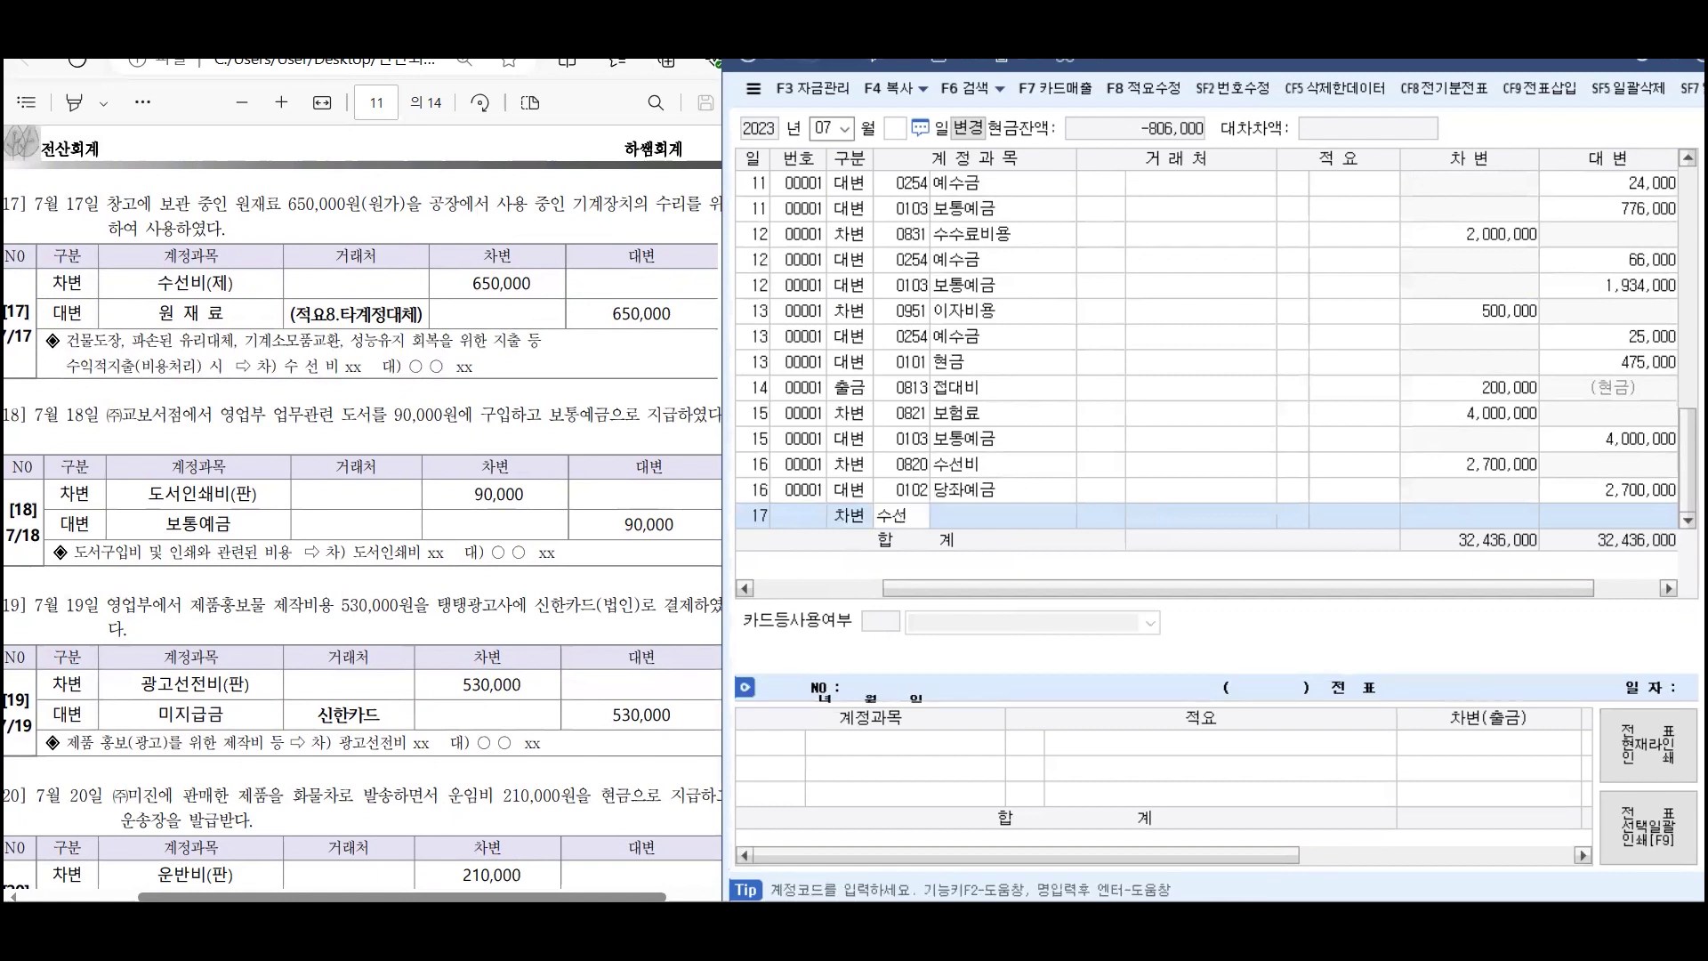
{"action": "key", "text": "Return"}
{"action": "key", "text": "Return"}
{"action": "key", "text": "Return"}
{"action": "key", "text": "Return"}
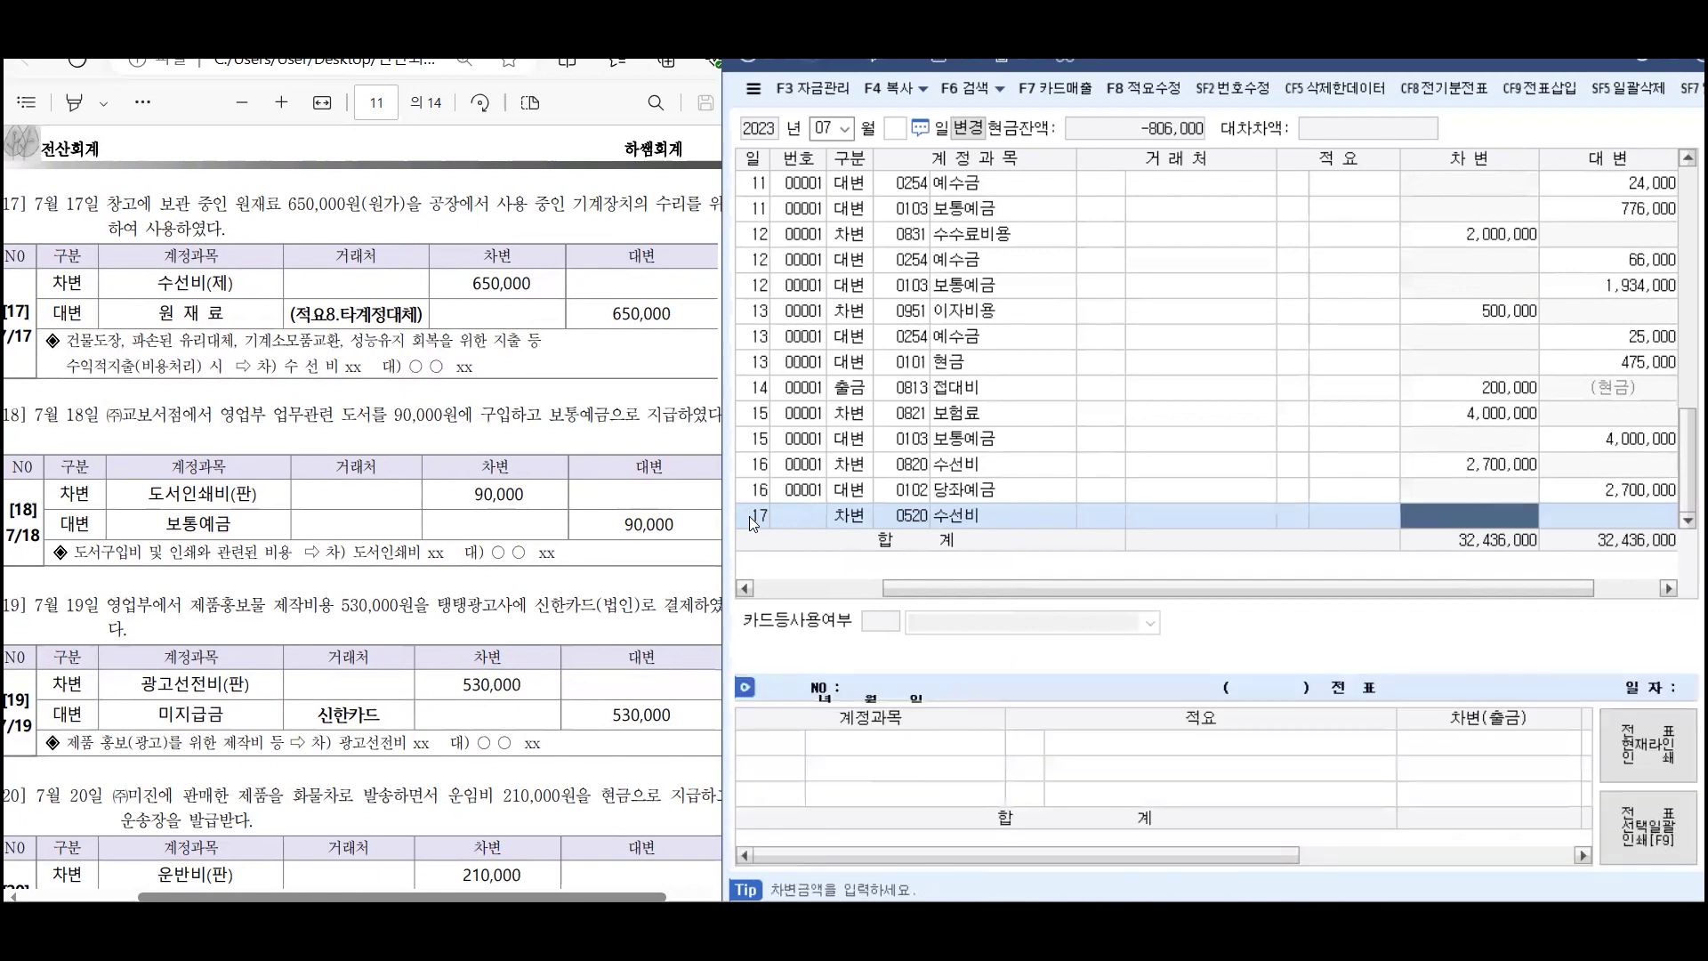
{"action": "type", "text": "650000"}
{"action": "key", "text": "Return"}
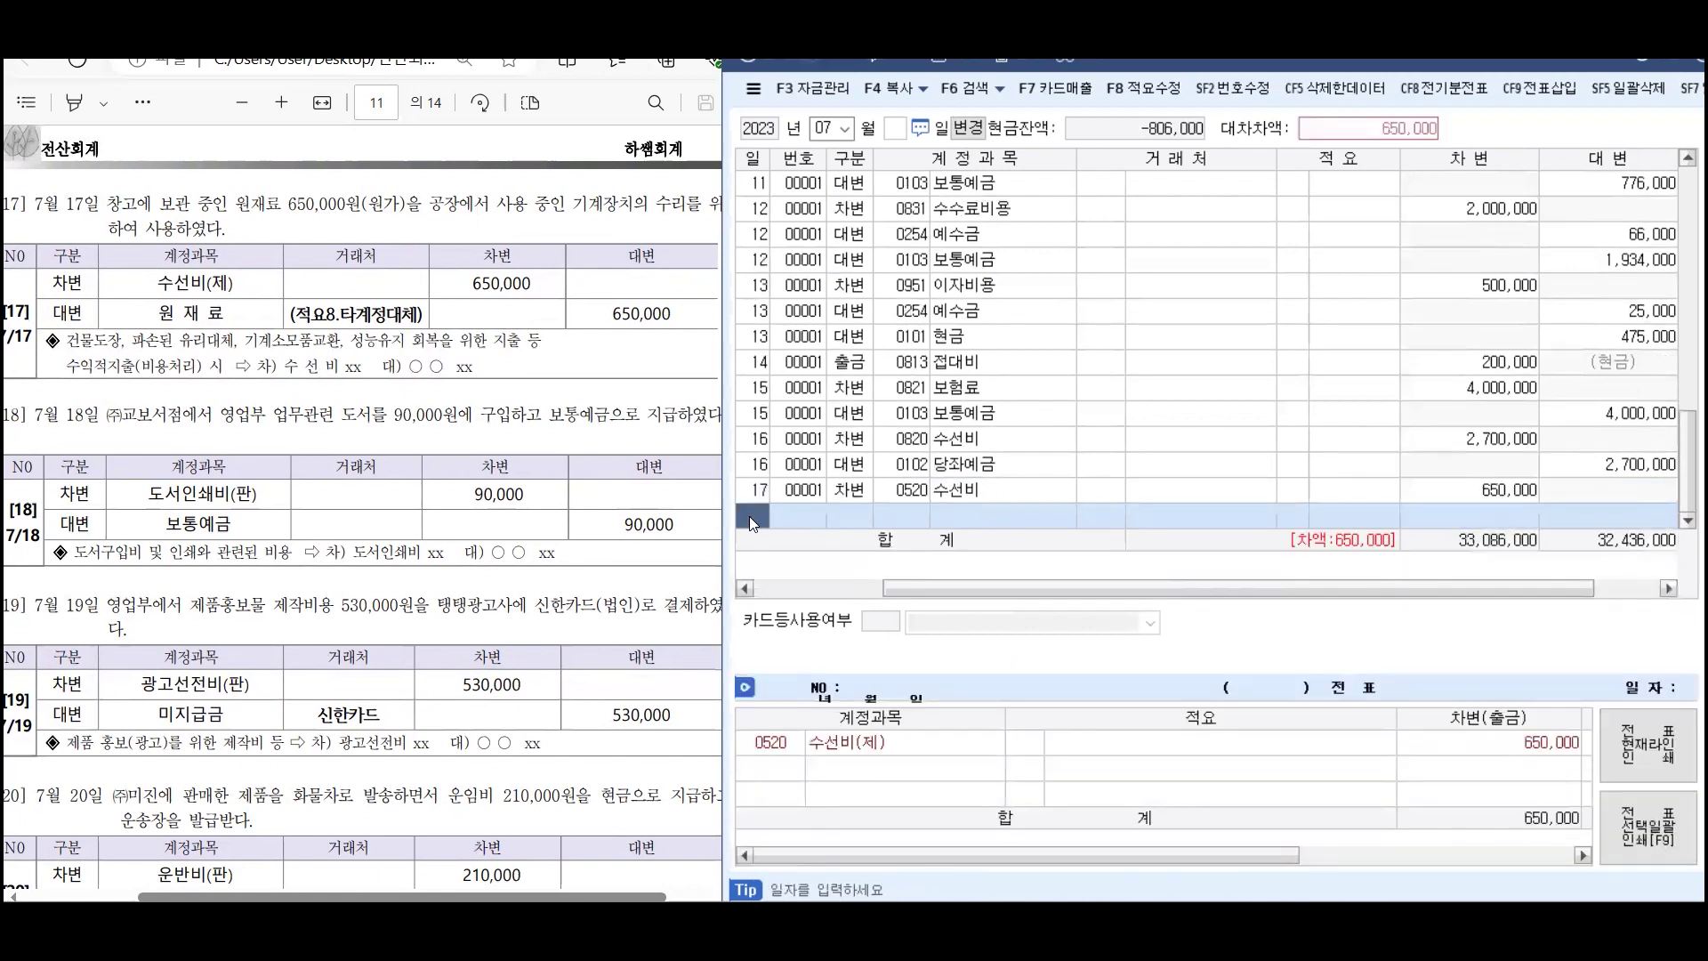
Add the matching July 17 대변 line with account 0153 원재료 for 650,000
{"action": "key", "text": "Return"}
{"action": "type", "text": "4"}
{"action": "key", "text": "Return"}
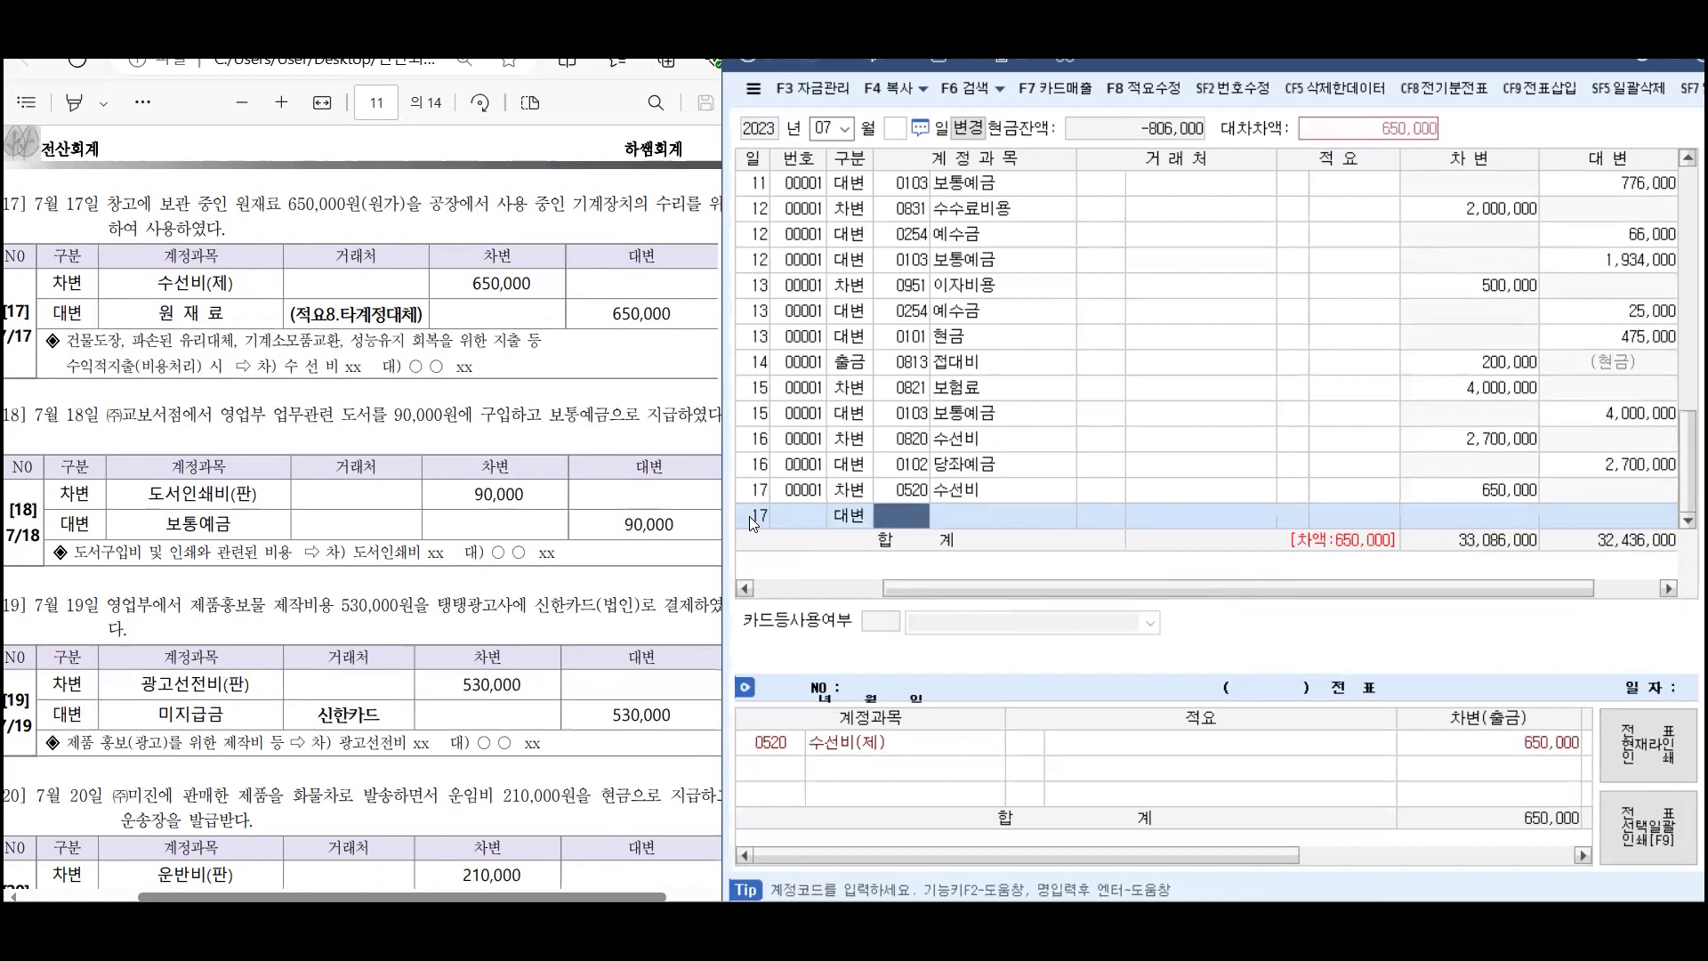
{"action": "type", "text": "원재"}
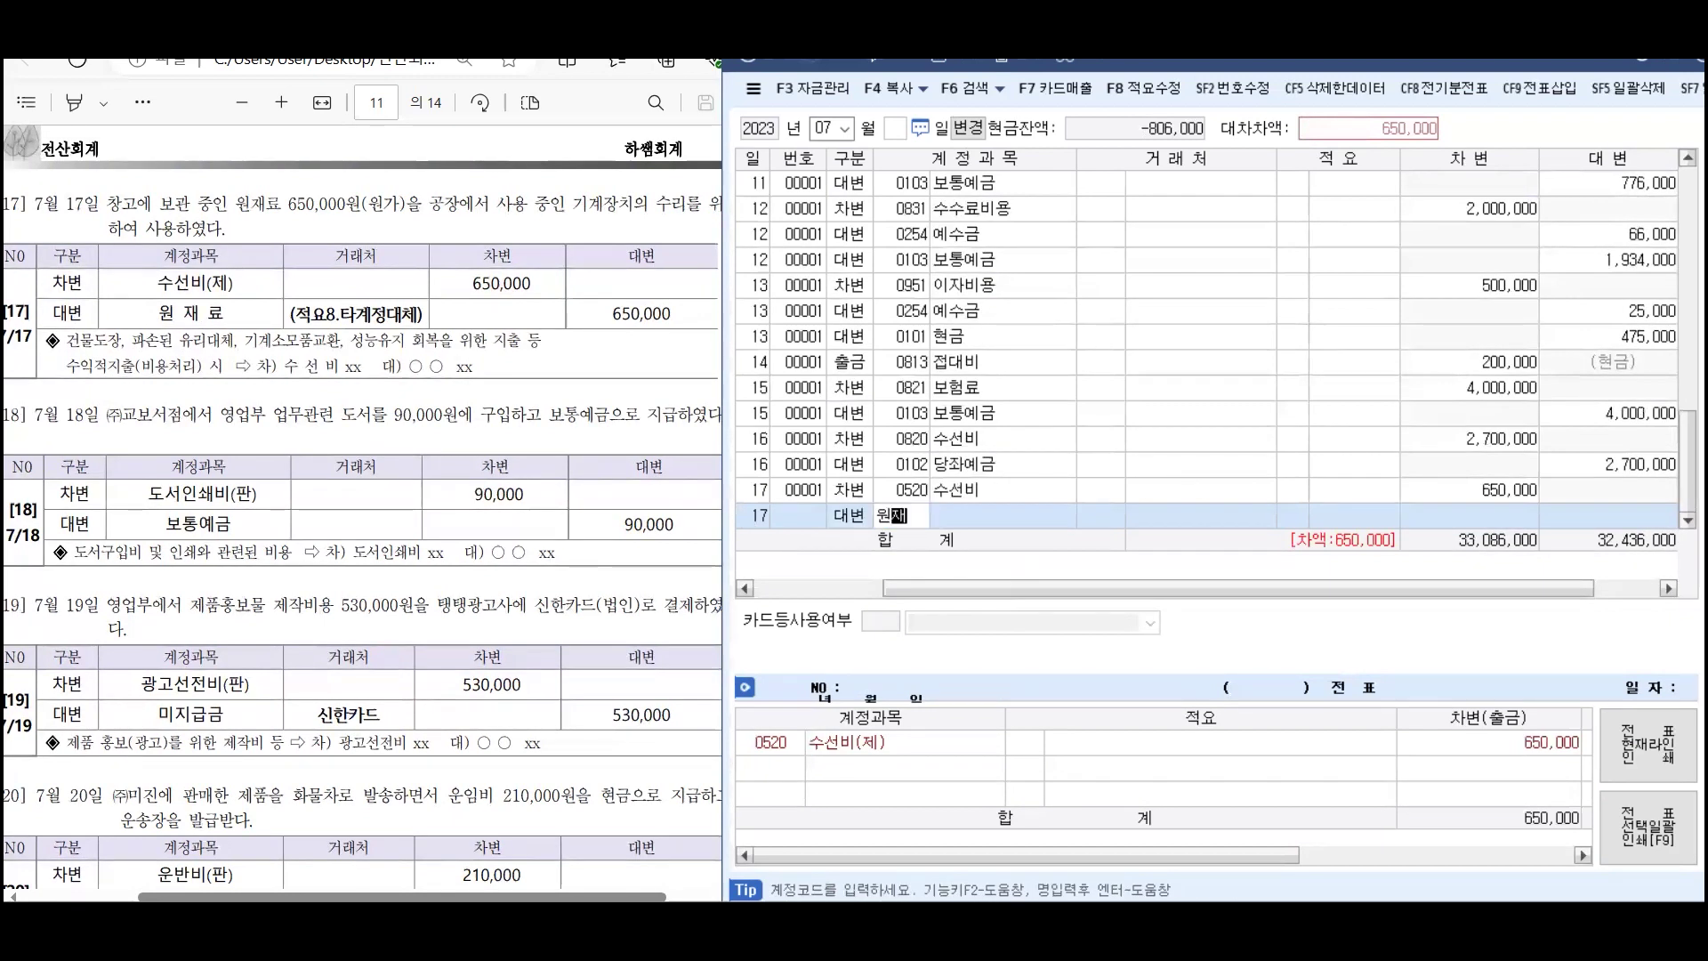
{"action": "key", "text": "Return"}
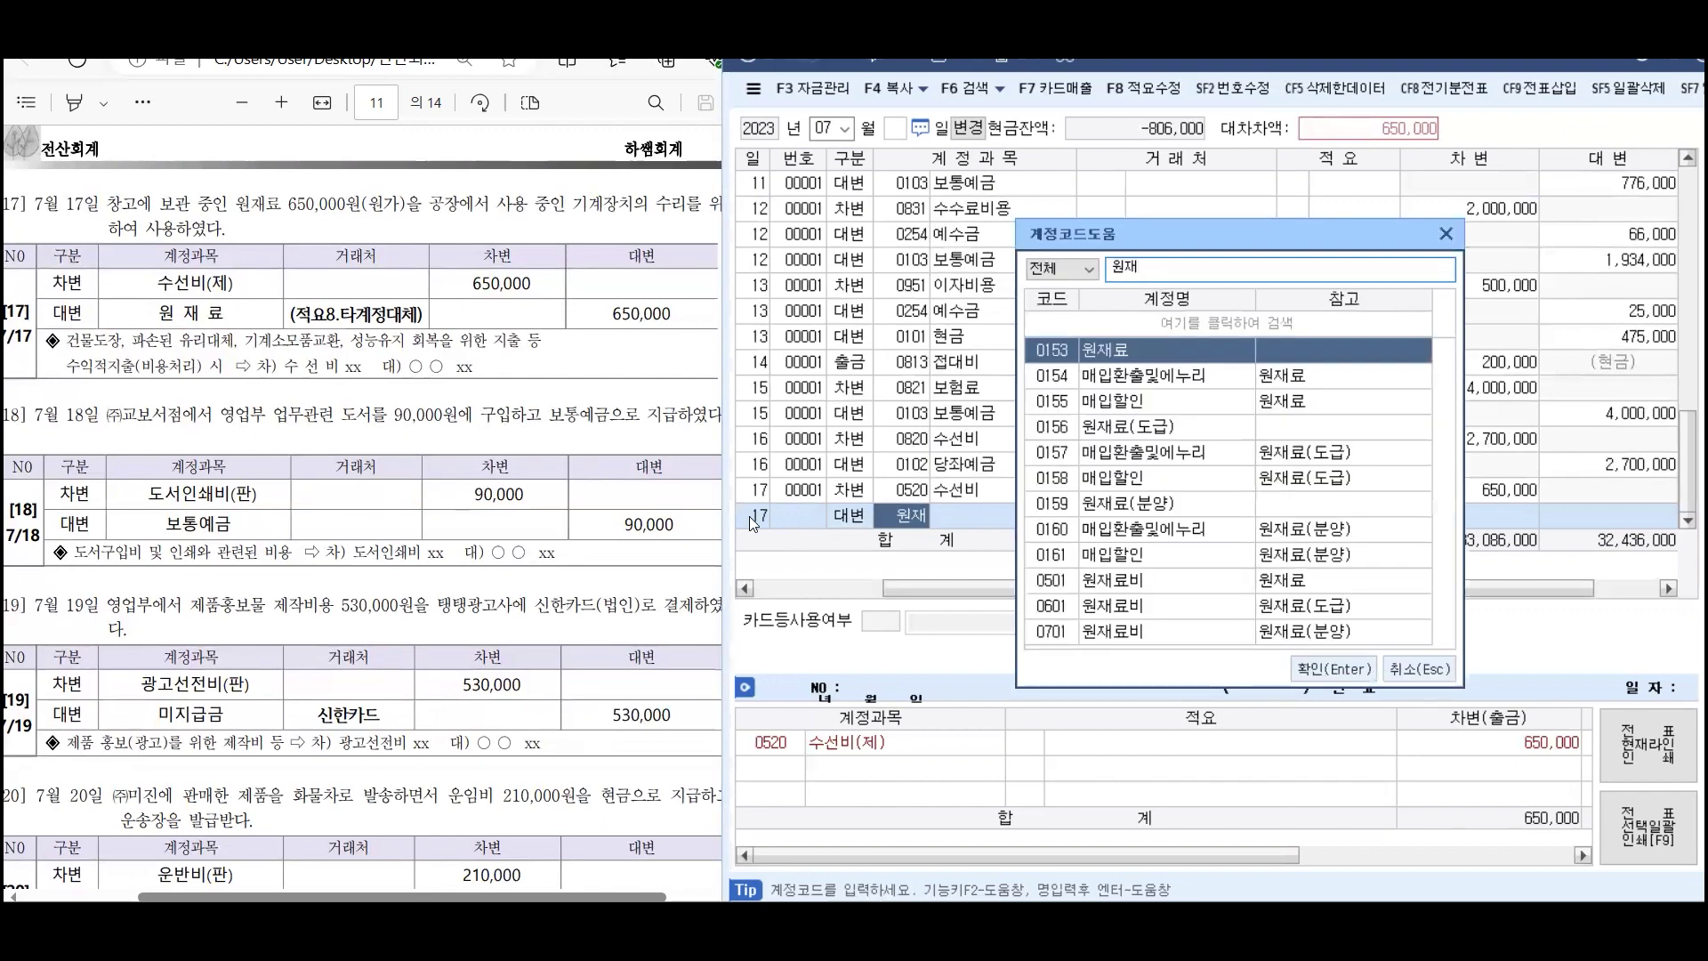
{"action": "key", "text": "Return"}
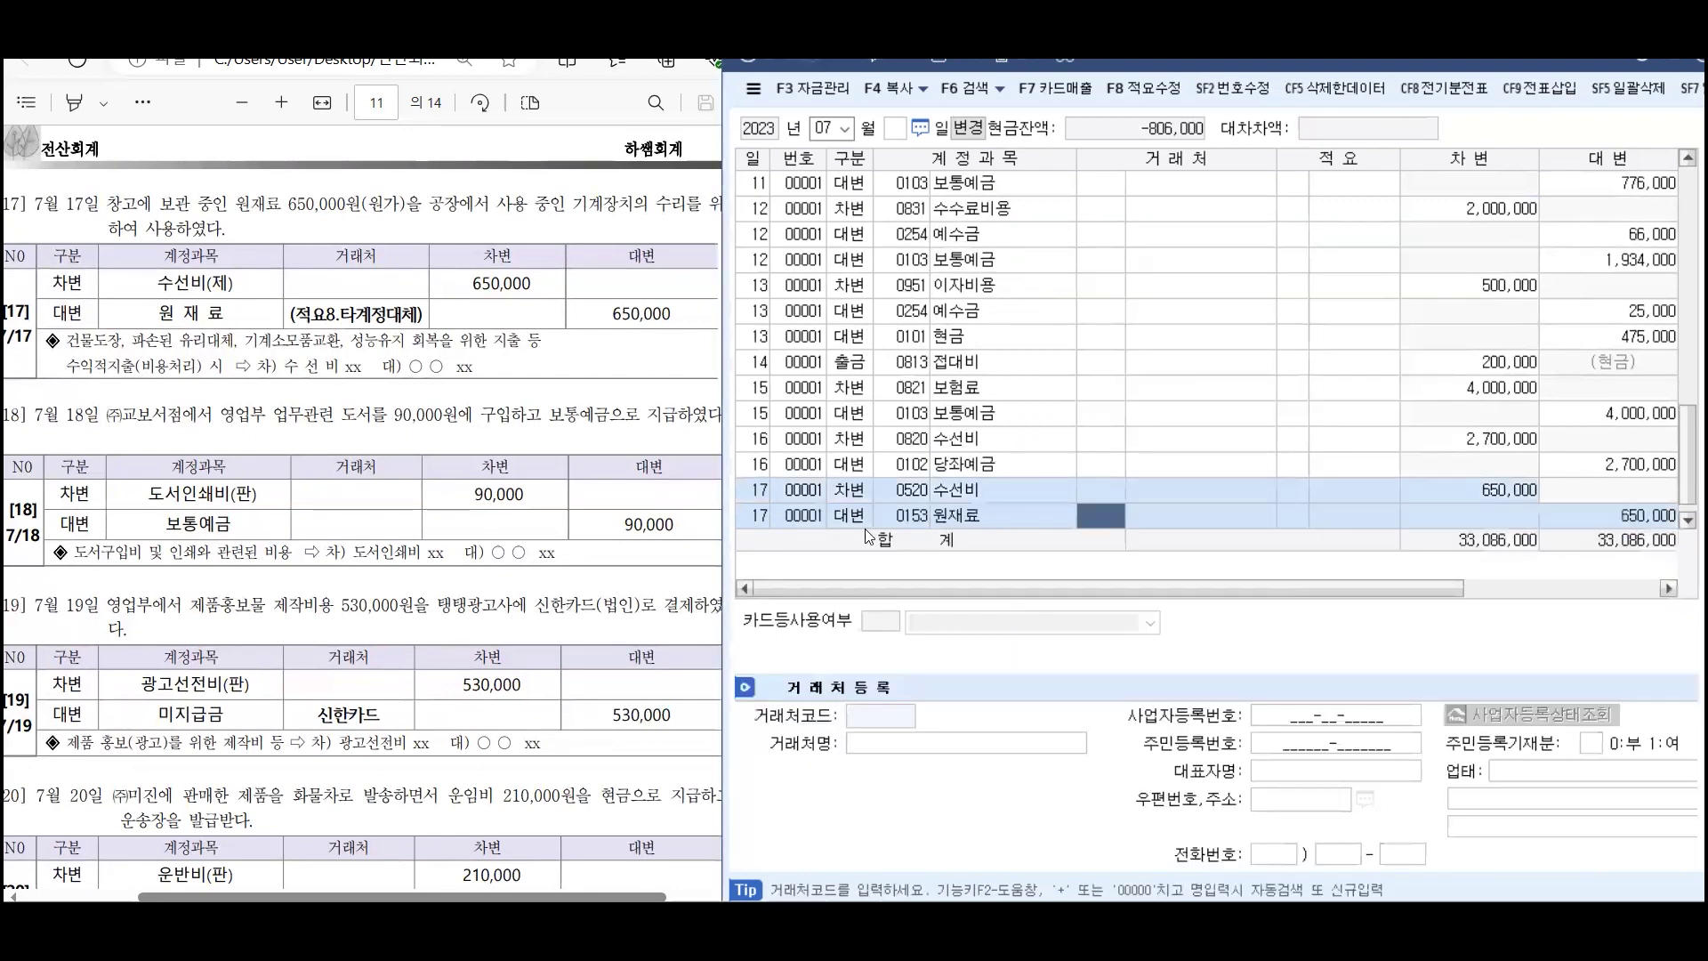
Set the 적요 of the July 17 원재료 line to code 8, 타계정으로 대체액, and complete the line
{"action": "left_click", "coordinate": [1280, 510]}
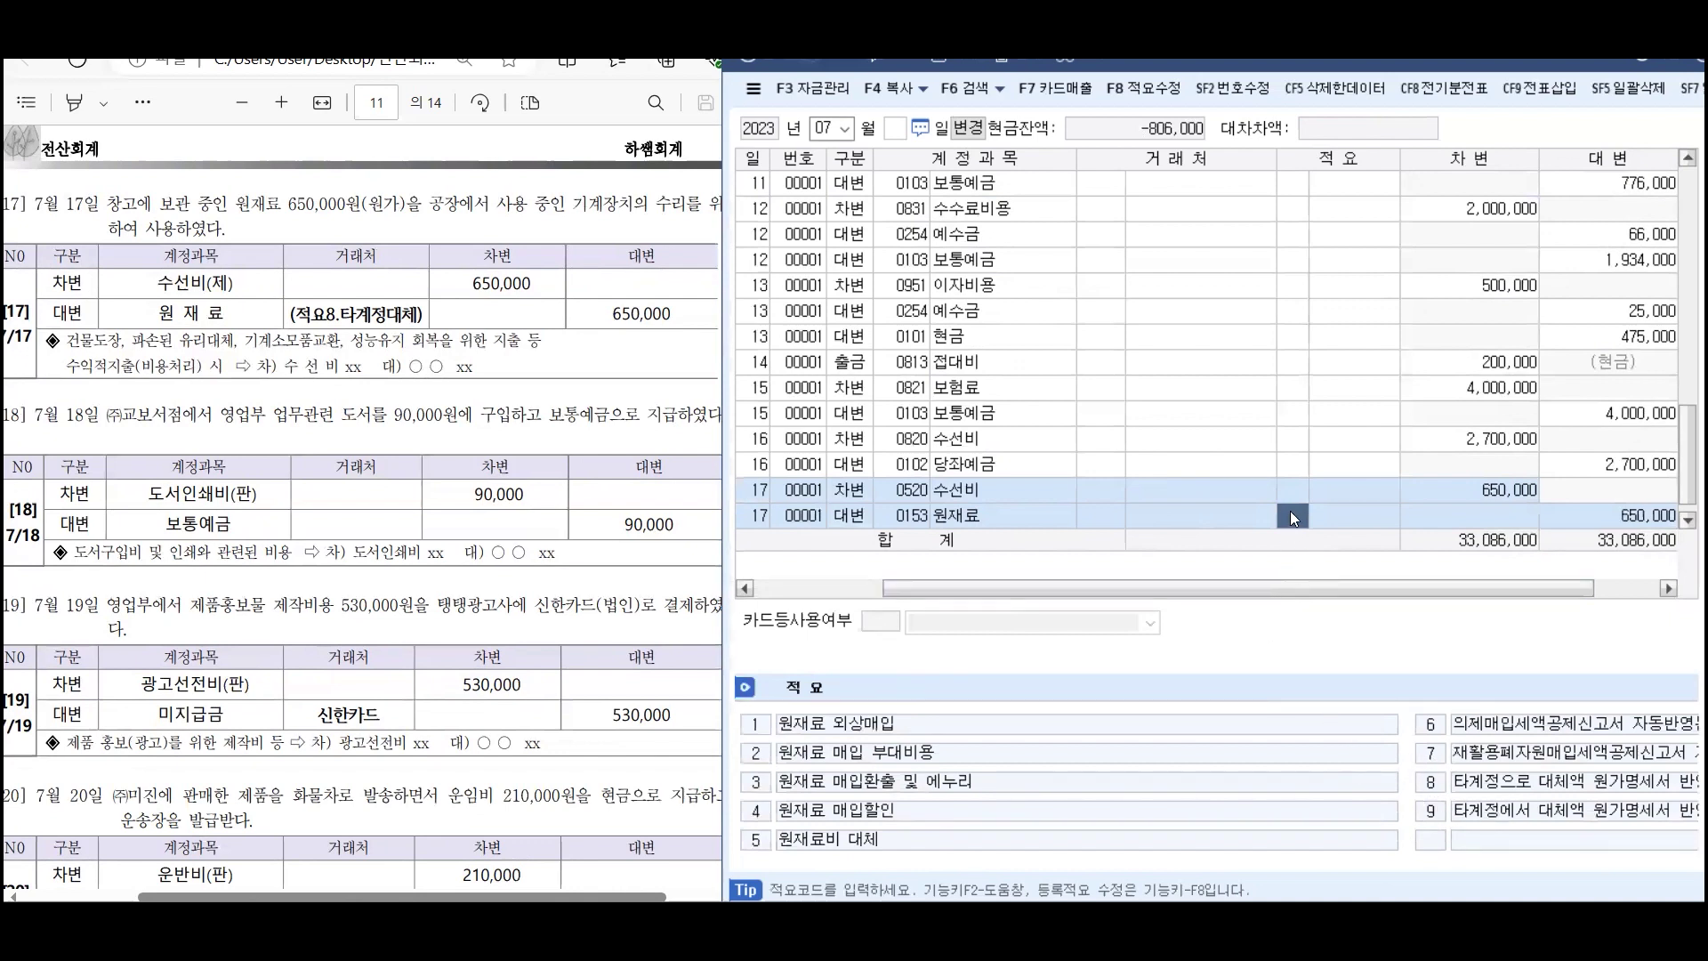
{"action": "type", "text": "8"}
{"action": "key", "text": "Return"}
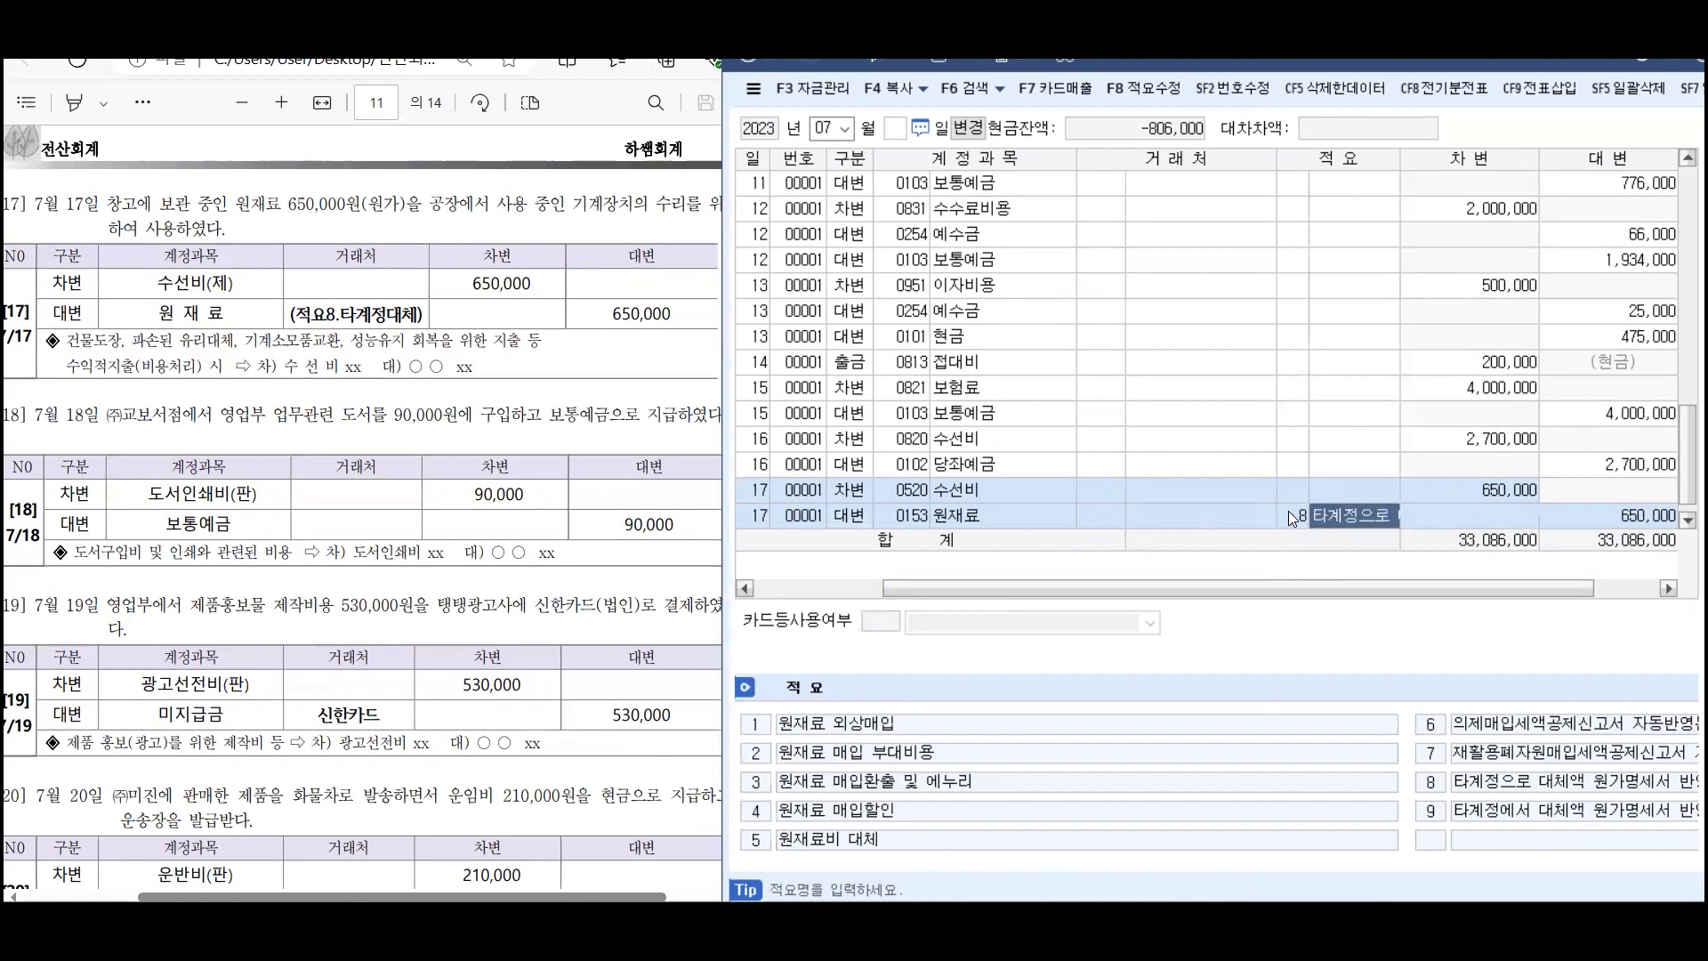
{"action": "key", "text": "Return"}
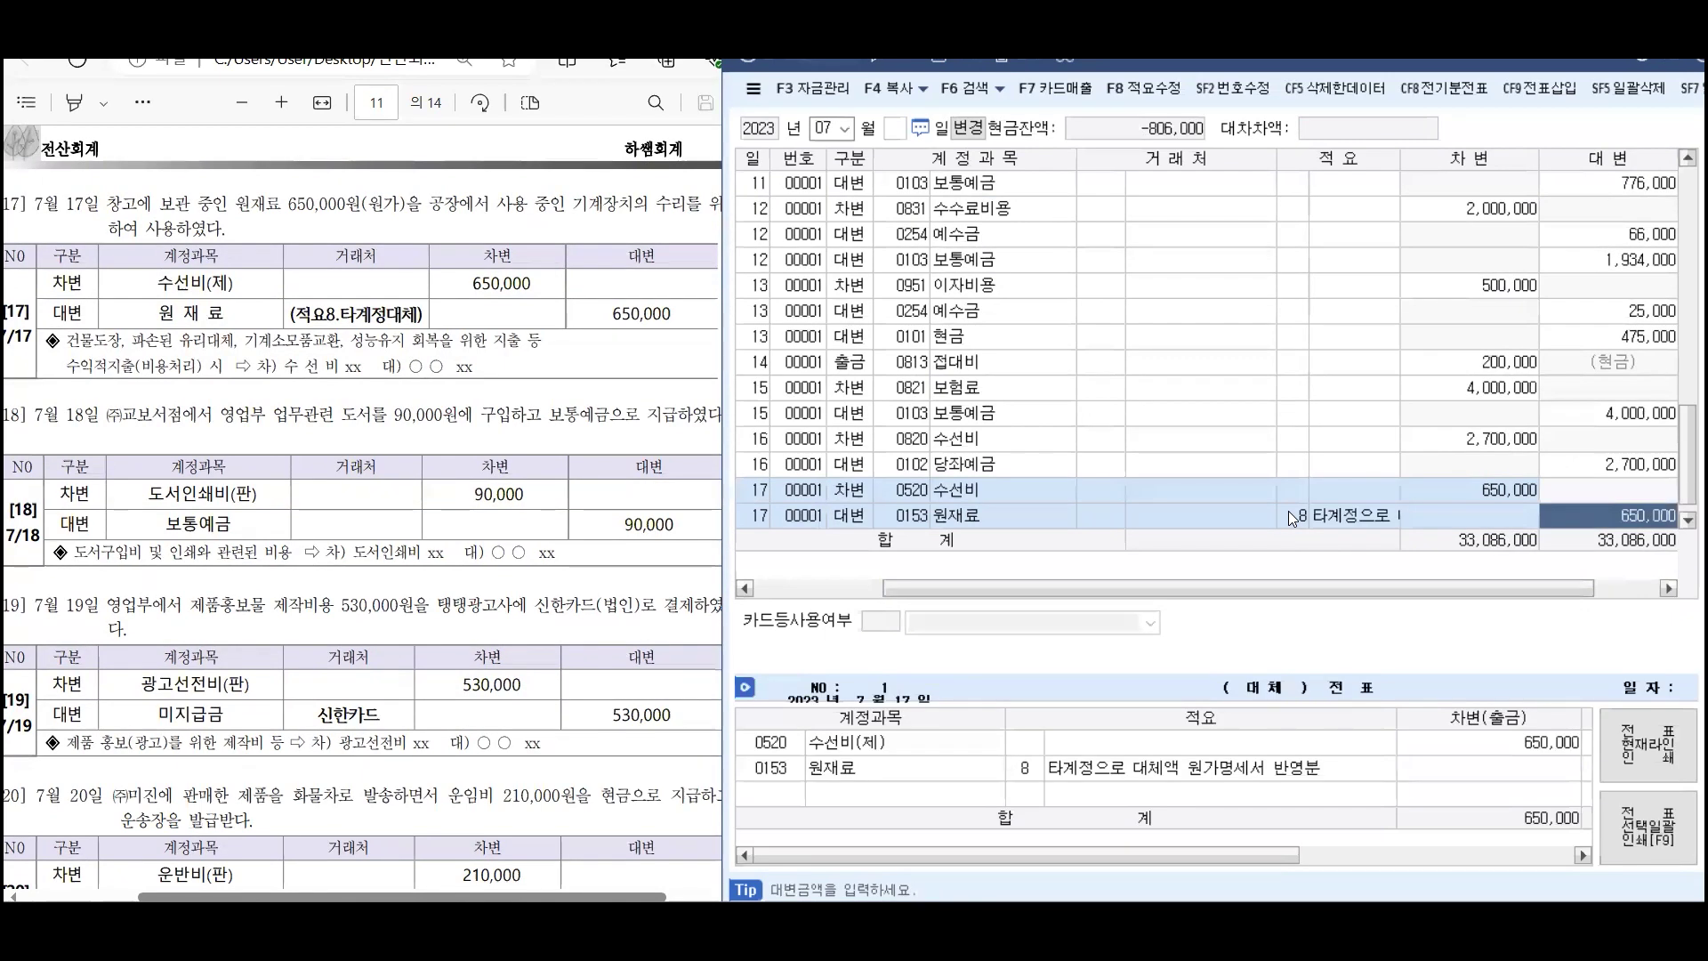
{"action": "key", "text": "Return"}
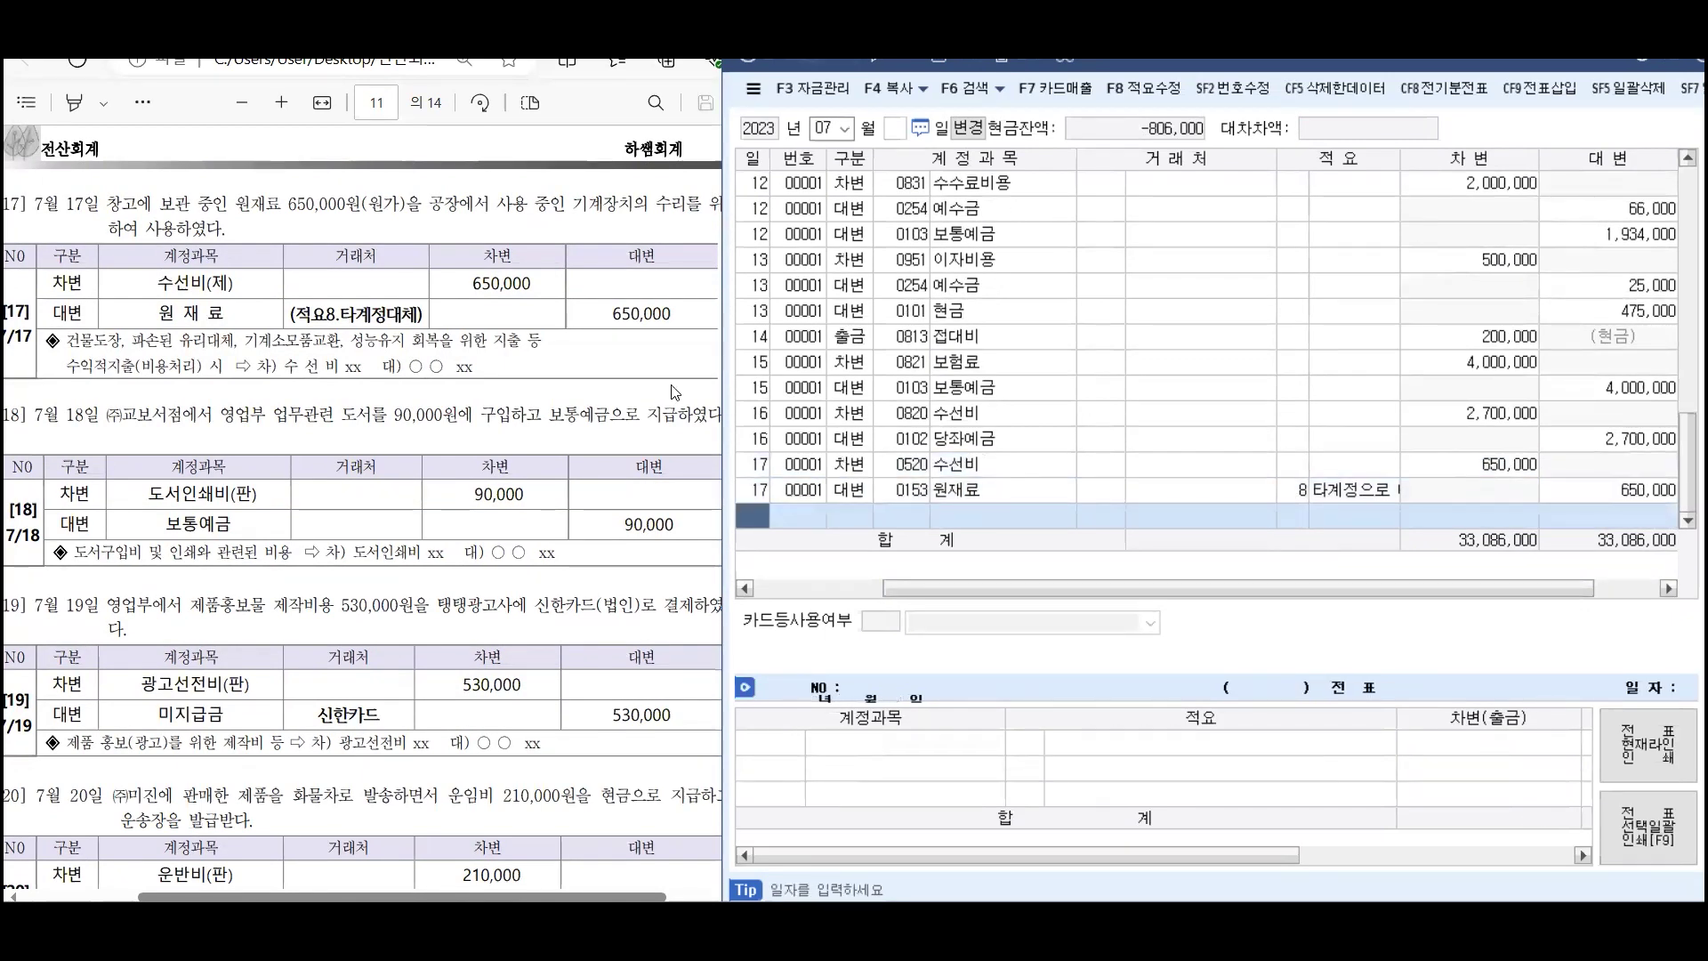
Bring problem 18 into view in the PDF and start a new 차변 line dated July 18
{"action": "scroll", "coordinate": [409, 379], "scroll_direction": "down", "scroll_amount": 2}
{"action": "scroll", "coordinate": [410, 380], "scroll_direction": "down", "scroll_amount": 2}
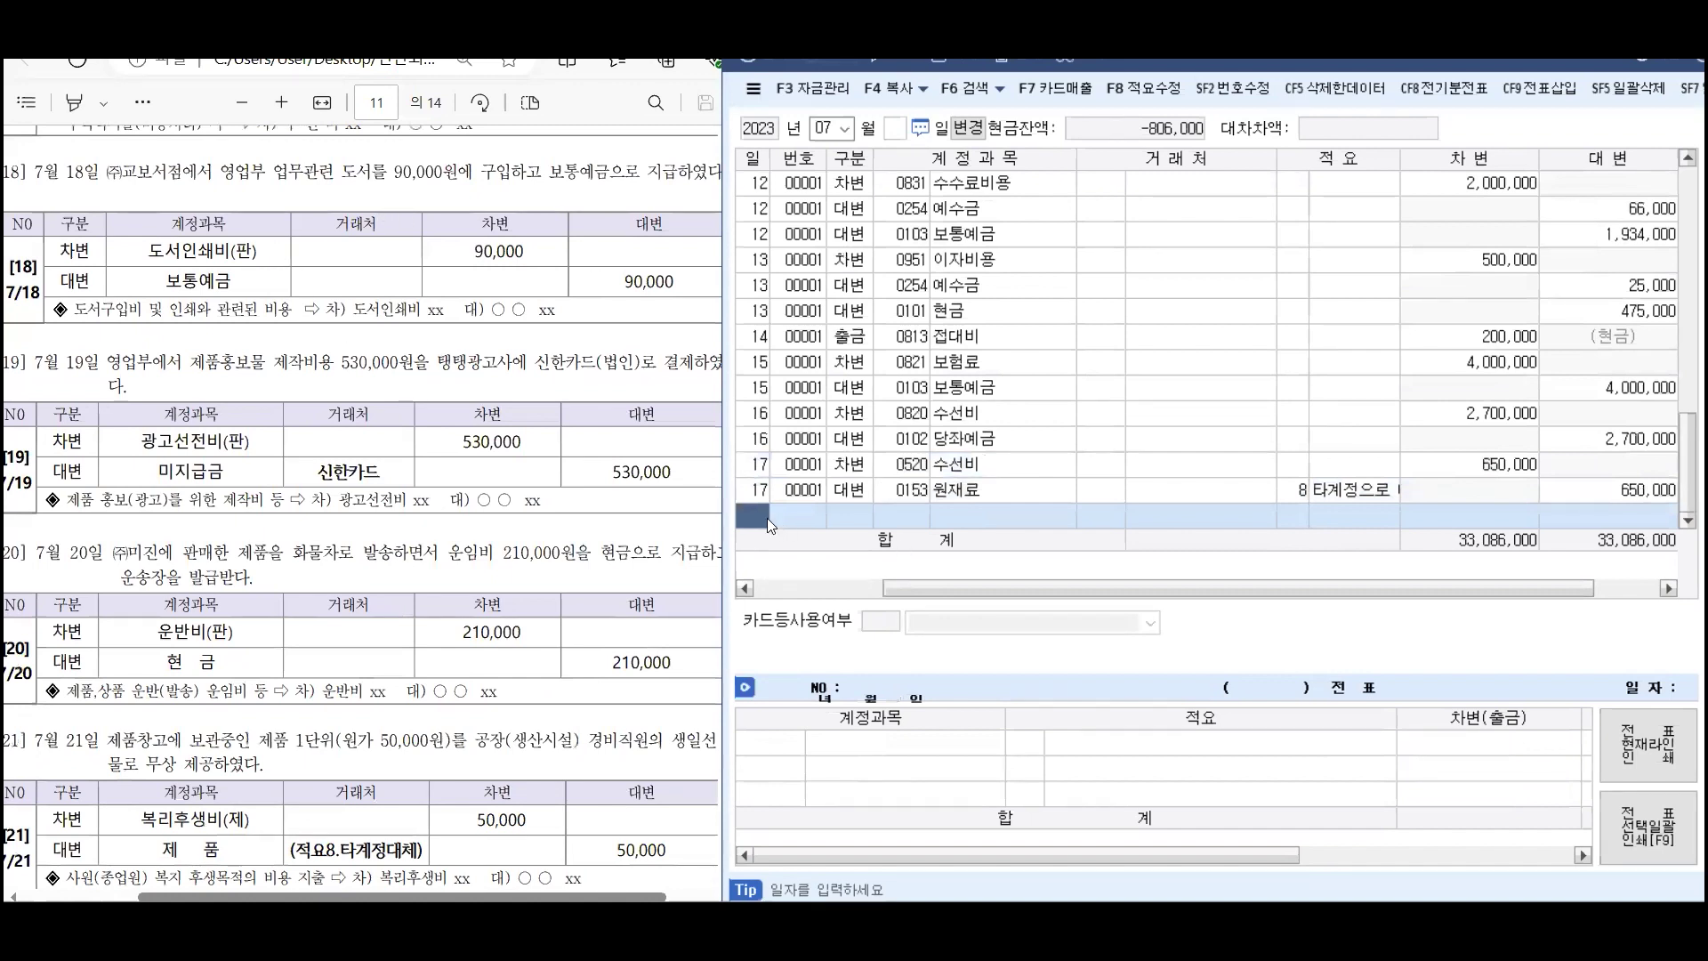
{"action": "type", "text": "18"}
{"action": "key", "text": "Return"}
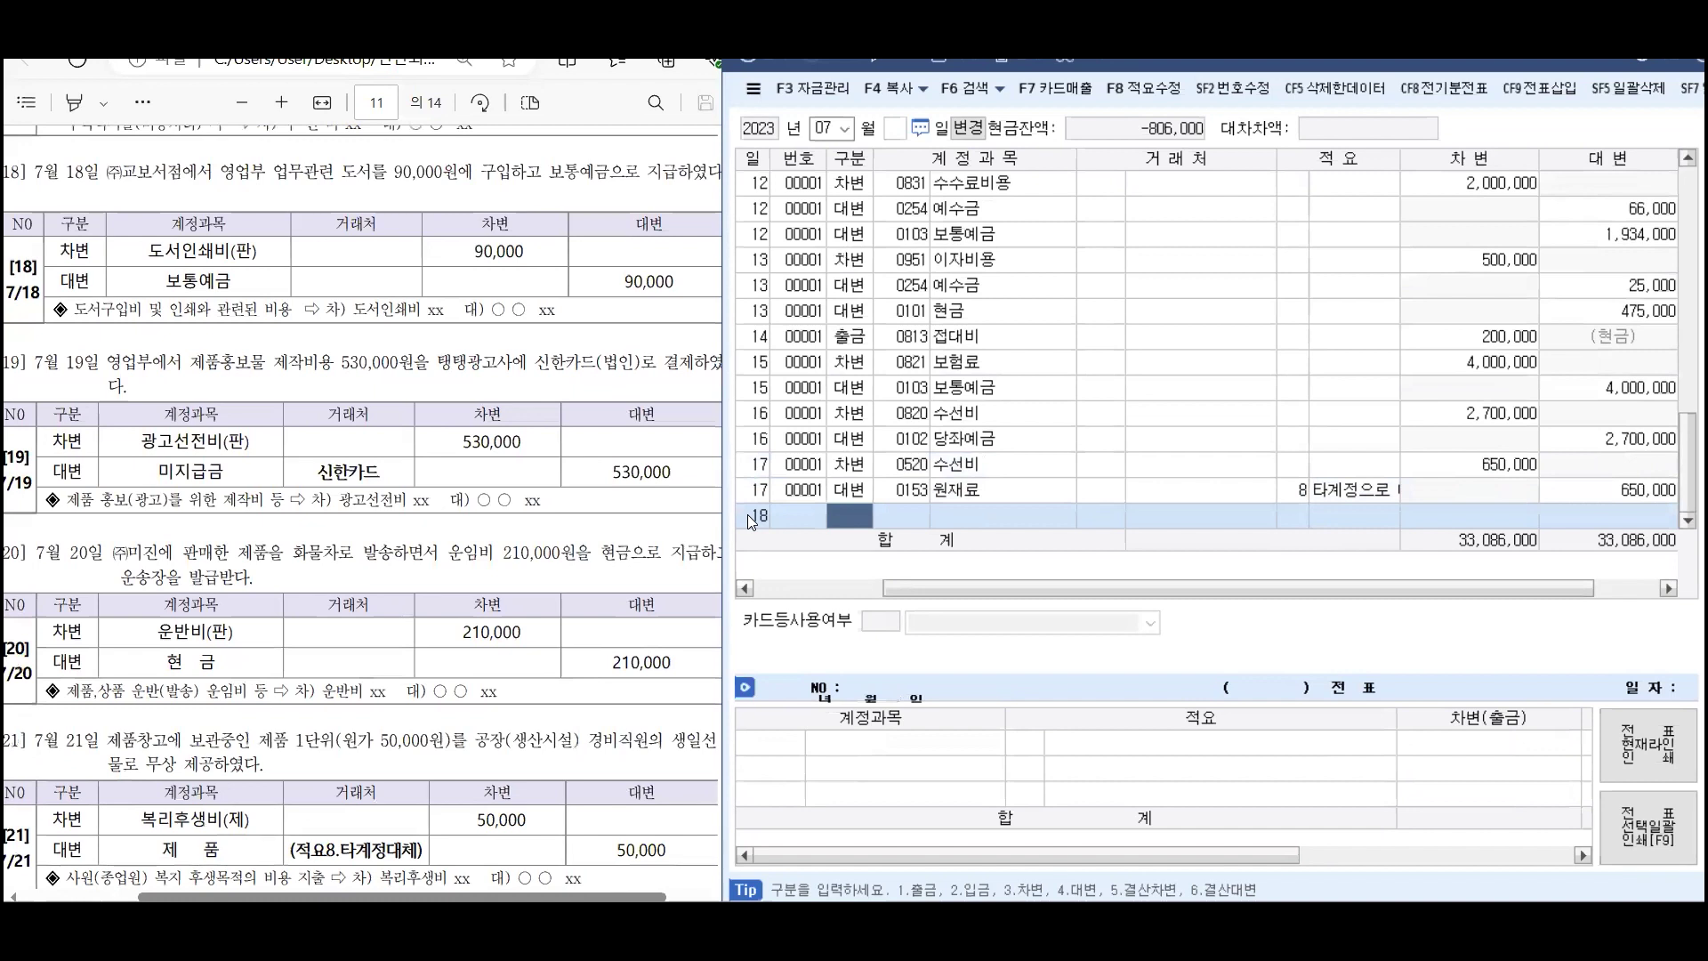
{"action": "type", "text": "3"}
{"action": "key", "text": "Return"}
Assign account 0826 도서인쇄비 (판매관리비) to the July 18 debit line and enter 90,000
{"action": "type", "text": "도서"}
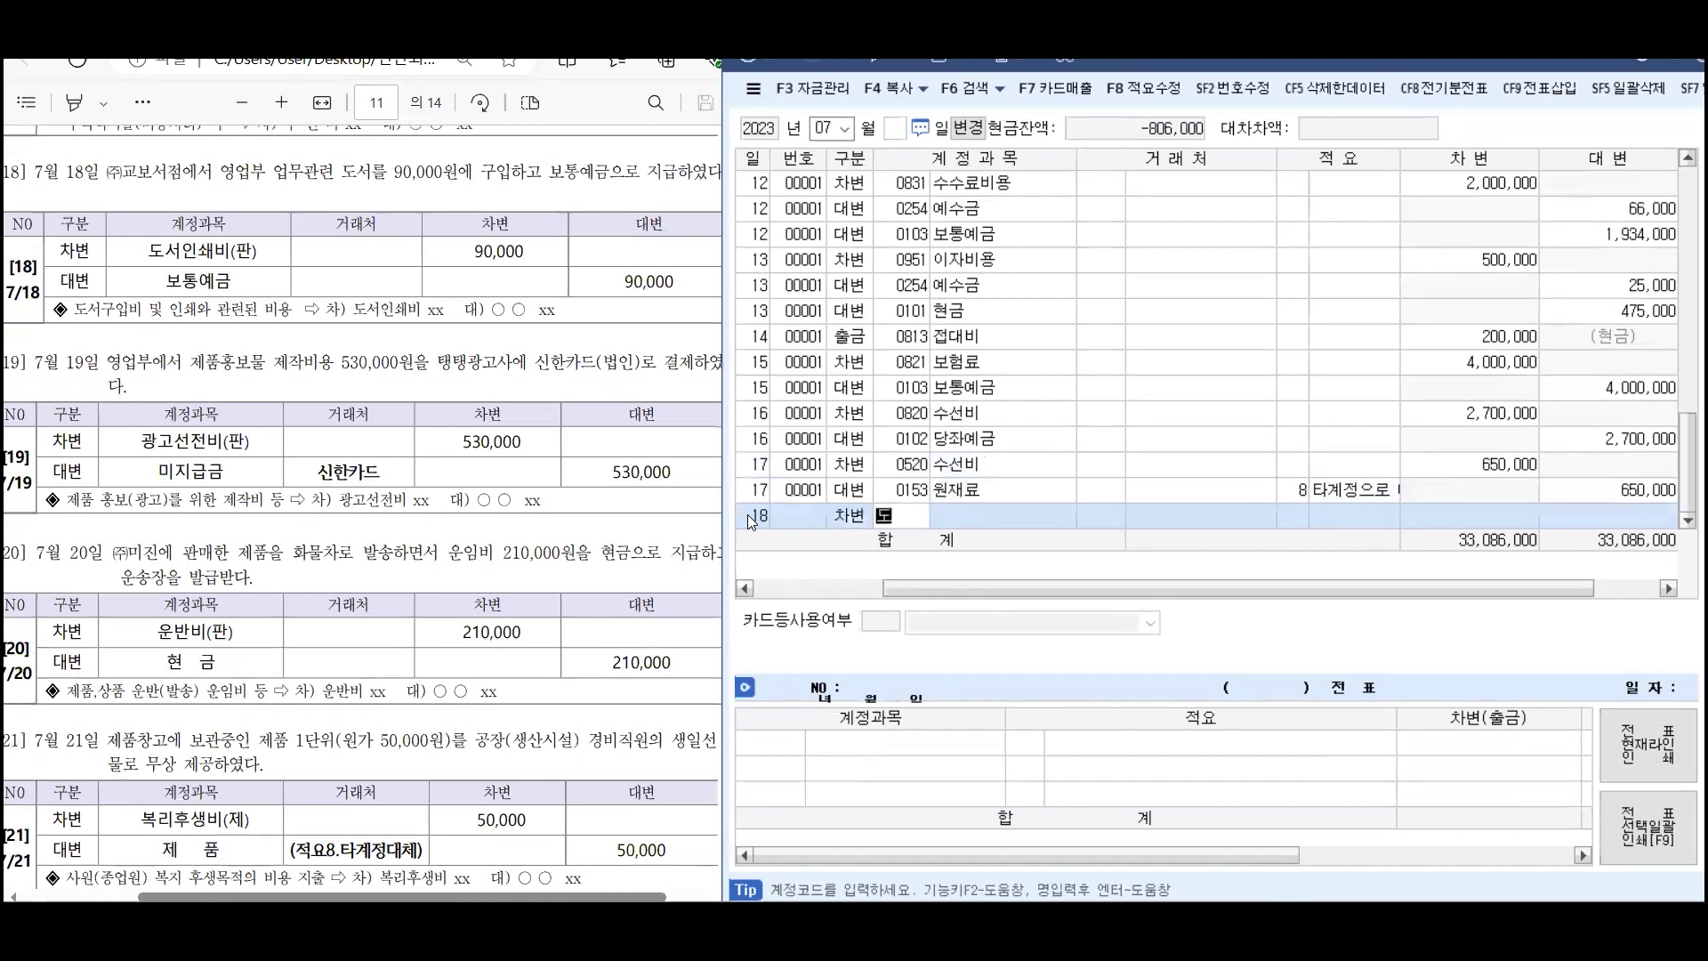
{"action": "key", "text": "Return"}
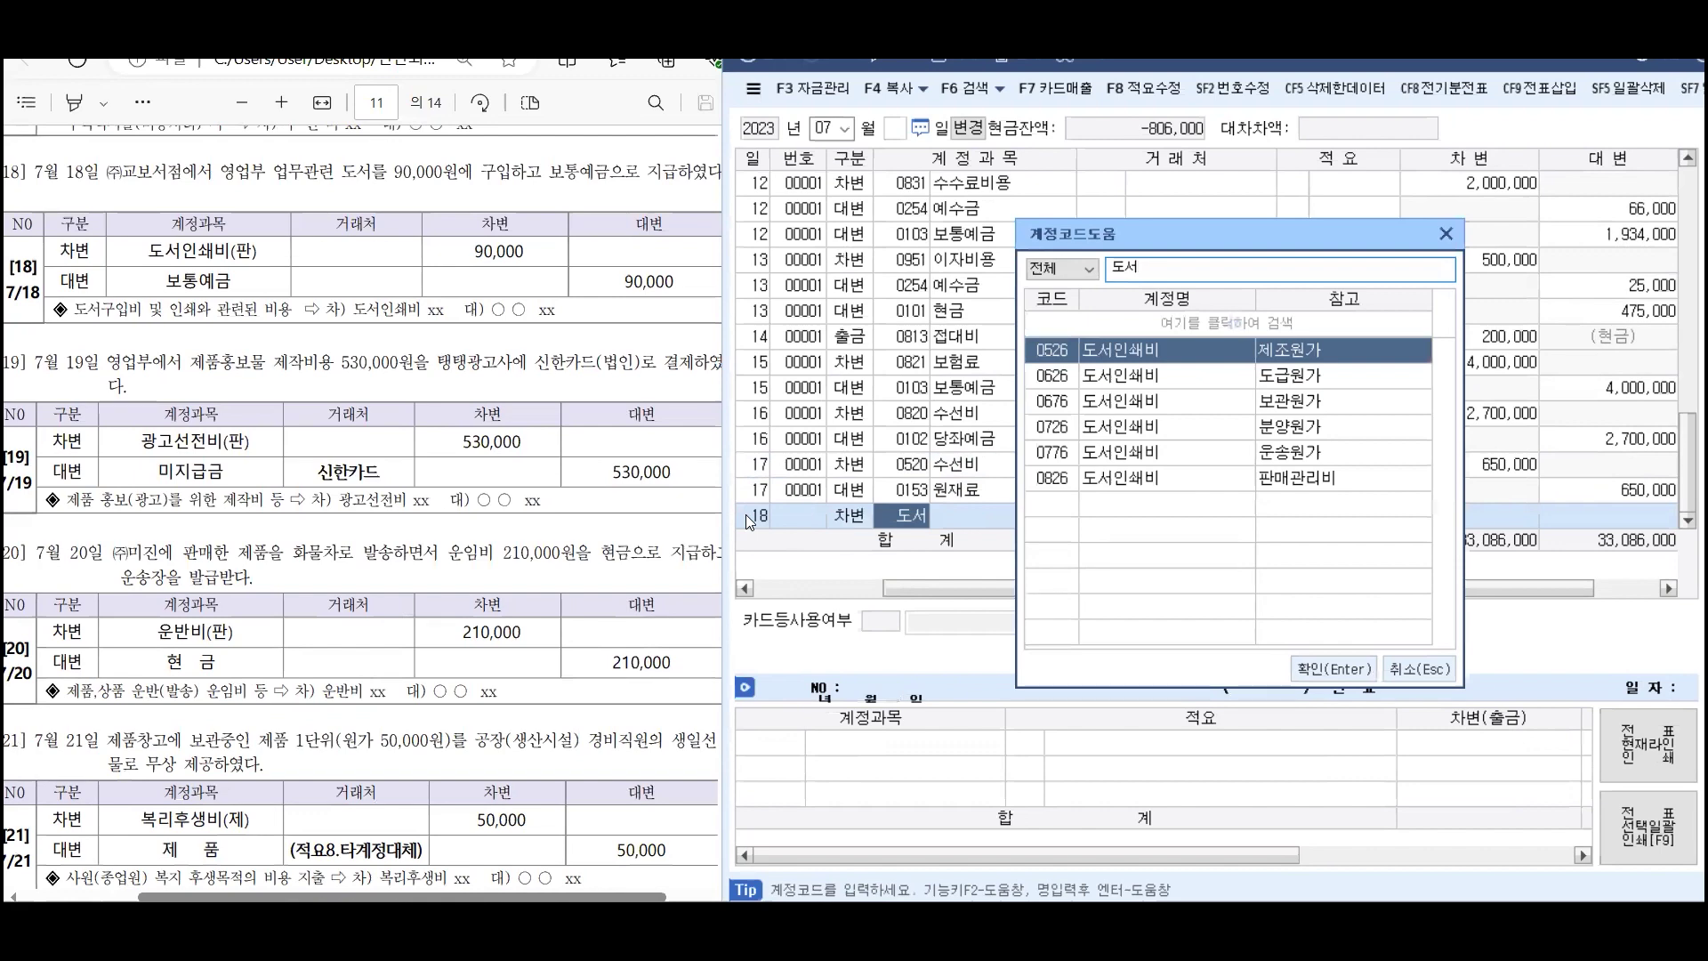
{"action": "key", "text": "Down"}
{"action": "key", "text": "Down"}
{"action": "key", "text": "Down"}
{"action": "key", "text": "Down"}
{"action": "key", "text": "Down"}
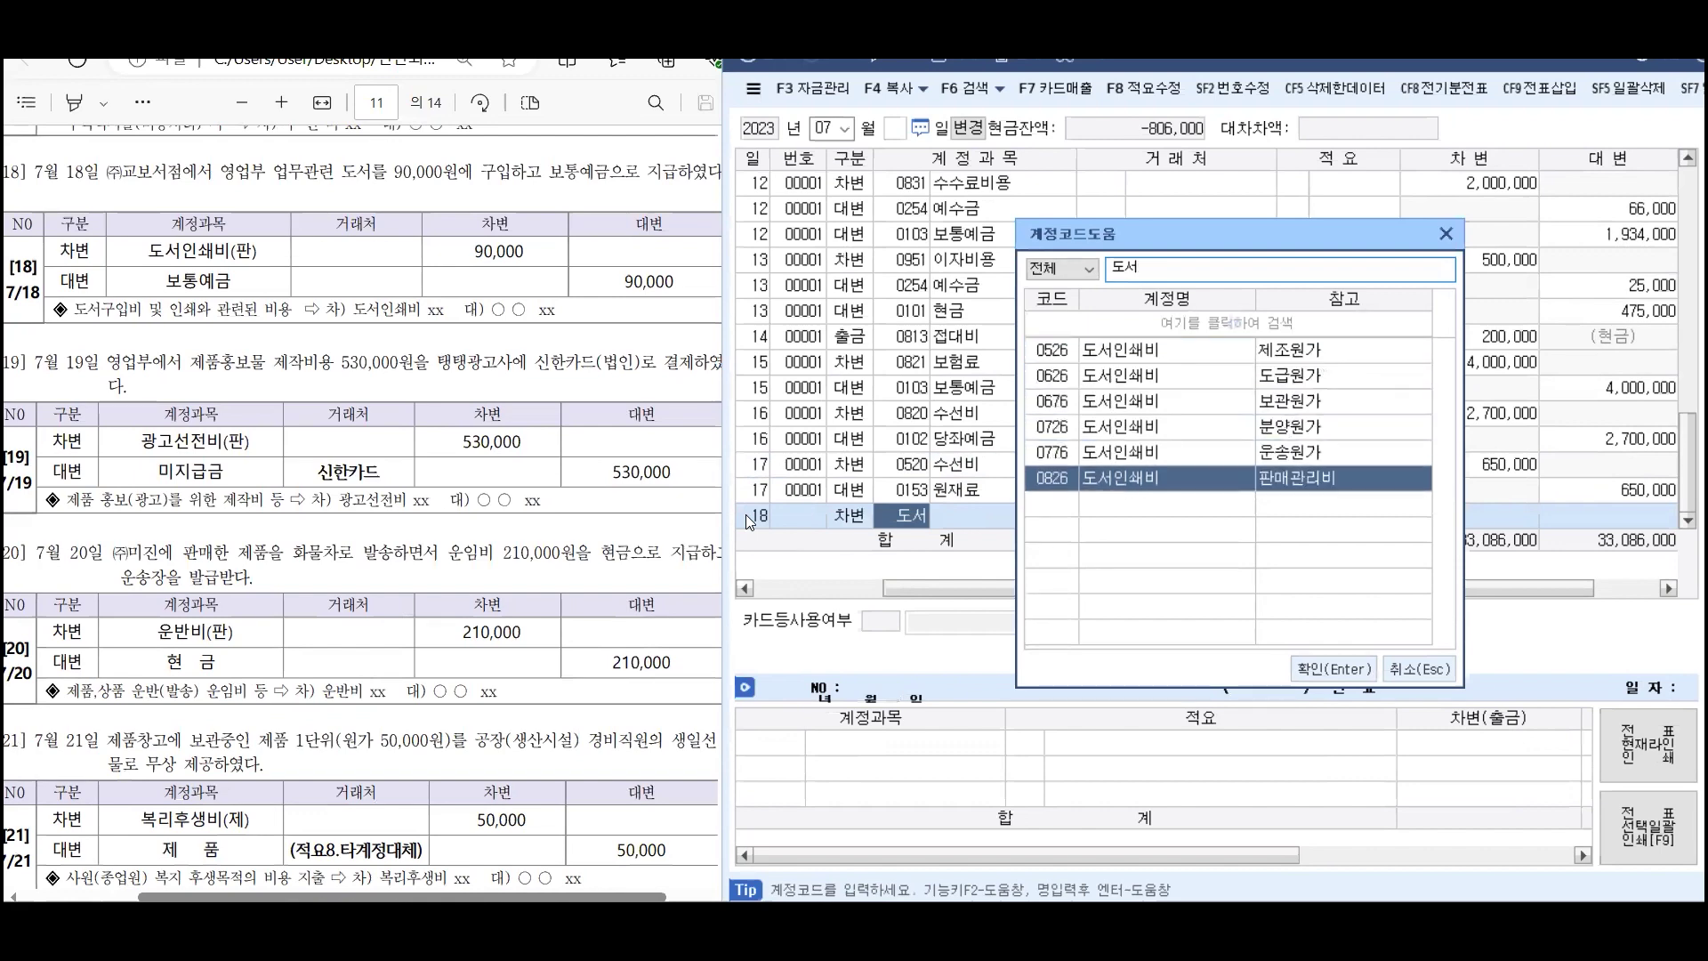
{"action": "key", "text": "Return"}
{"action": "key", "text": "Return"}
{"action": "key", "text": "Return"}
{"action": "key", "text": "shift+Tab"}
{"action": "key", "text": "Delete"}
{"action": "key", "text": "Return"}
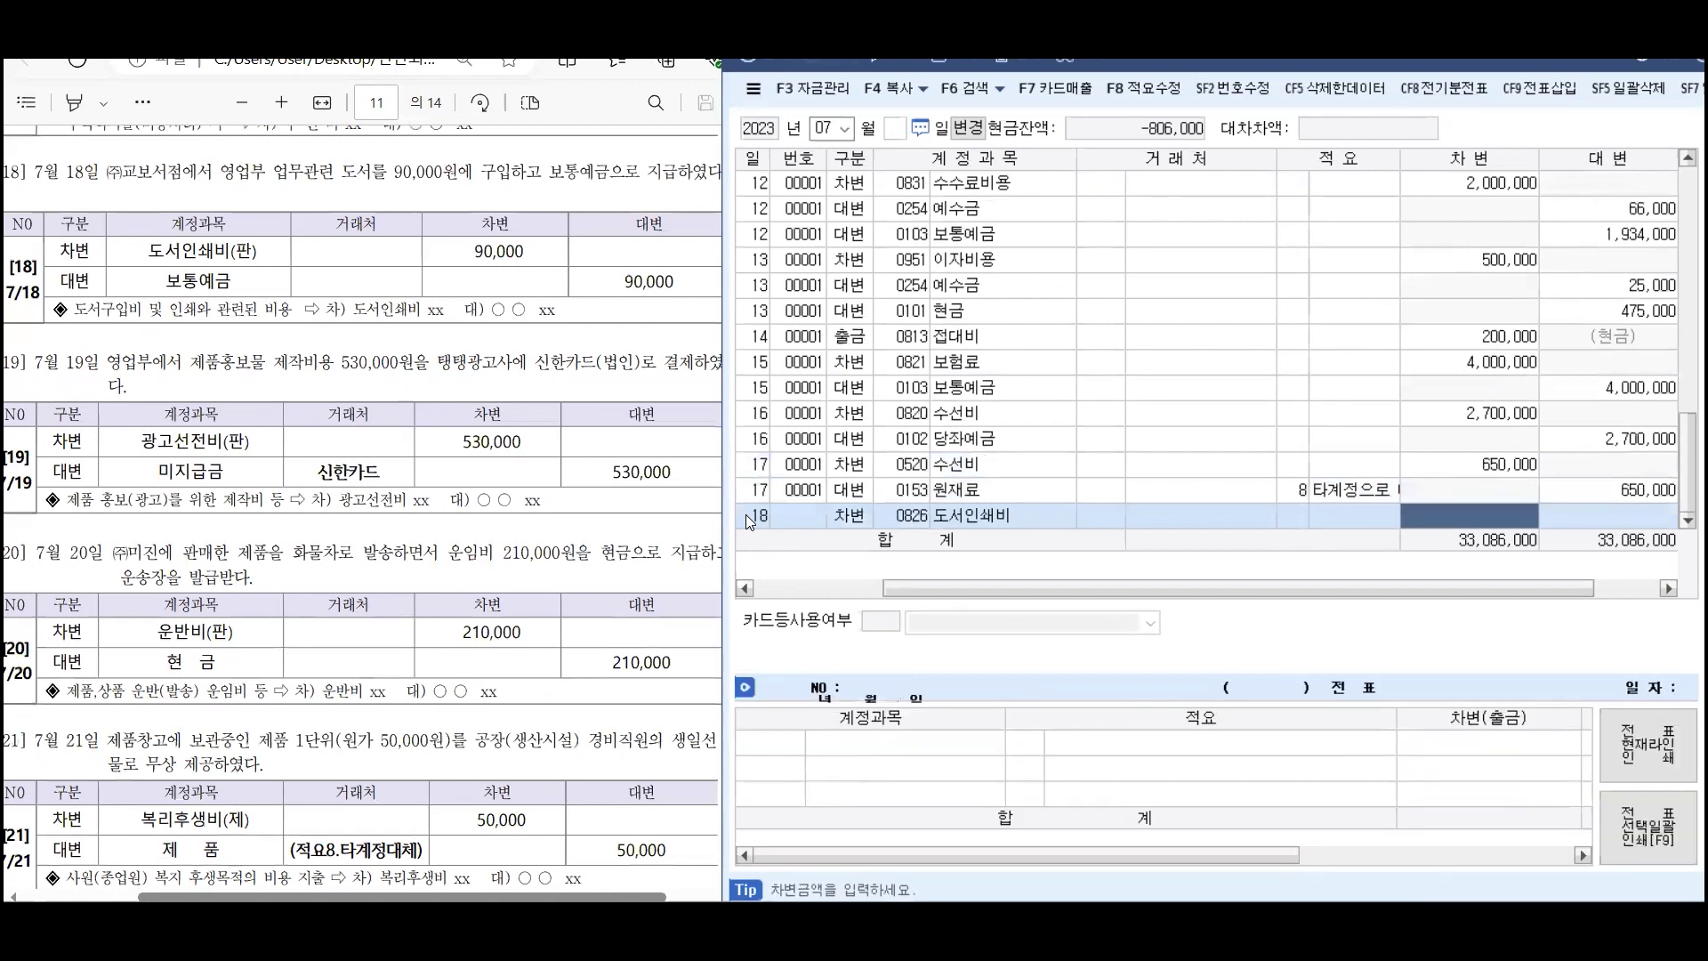
{"action": "type", "text": "900000"}
{"action": "key", "text": "Return"}
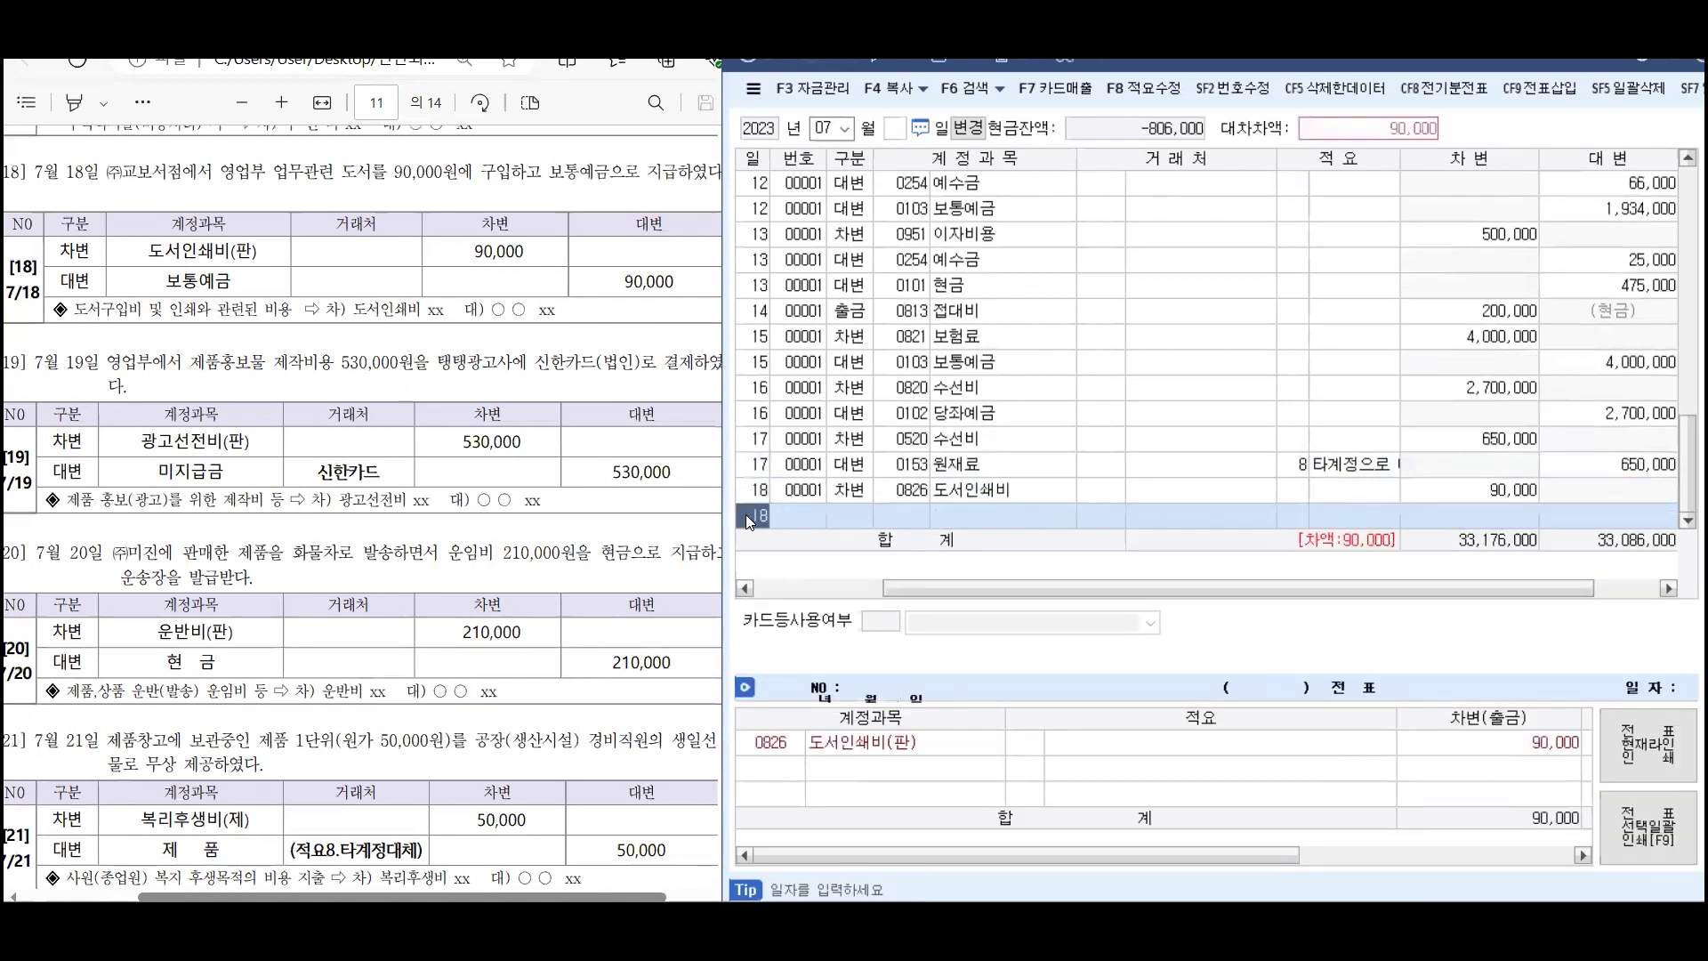
Add the matching July 18 대변 line with account 0103 보통예금 for 90,000
{"action": "key", "text": "Return"}
{"action": "key", "text": "Return"}
{"action": "type", "text": "103"}
{"action": "key", "text": "Return"}
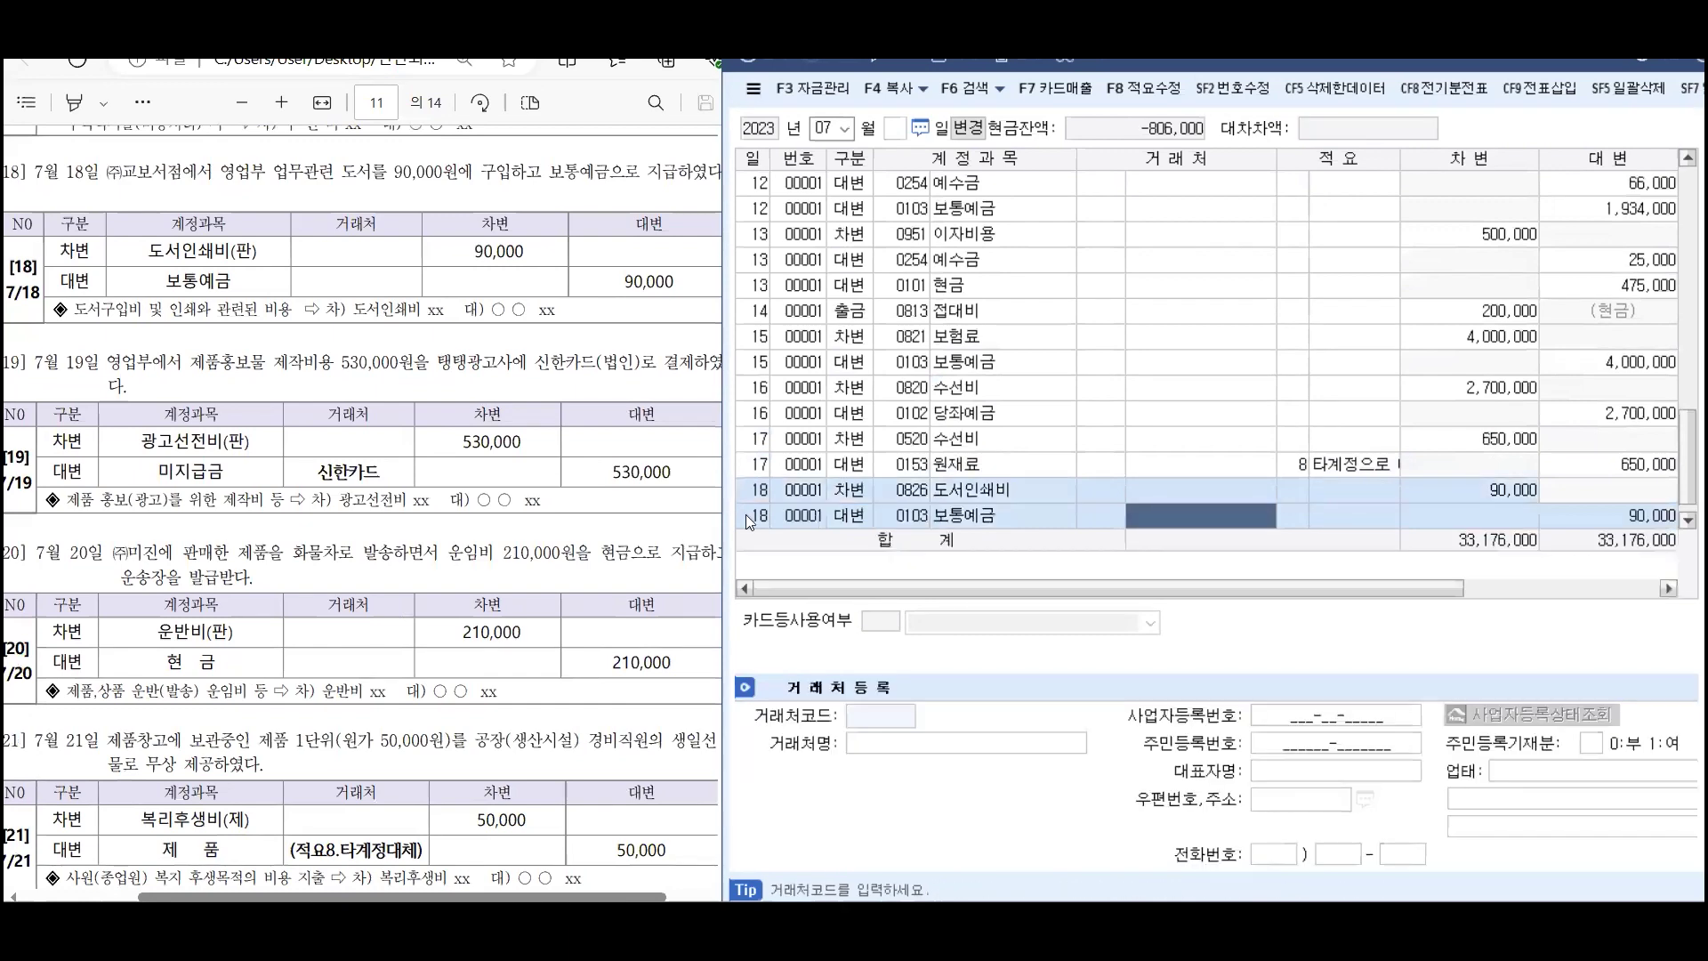
{"action": "key", "text": "Return"}
{"action": "key", "text": "Return"}
{"action": "key", "text": "Return"}
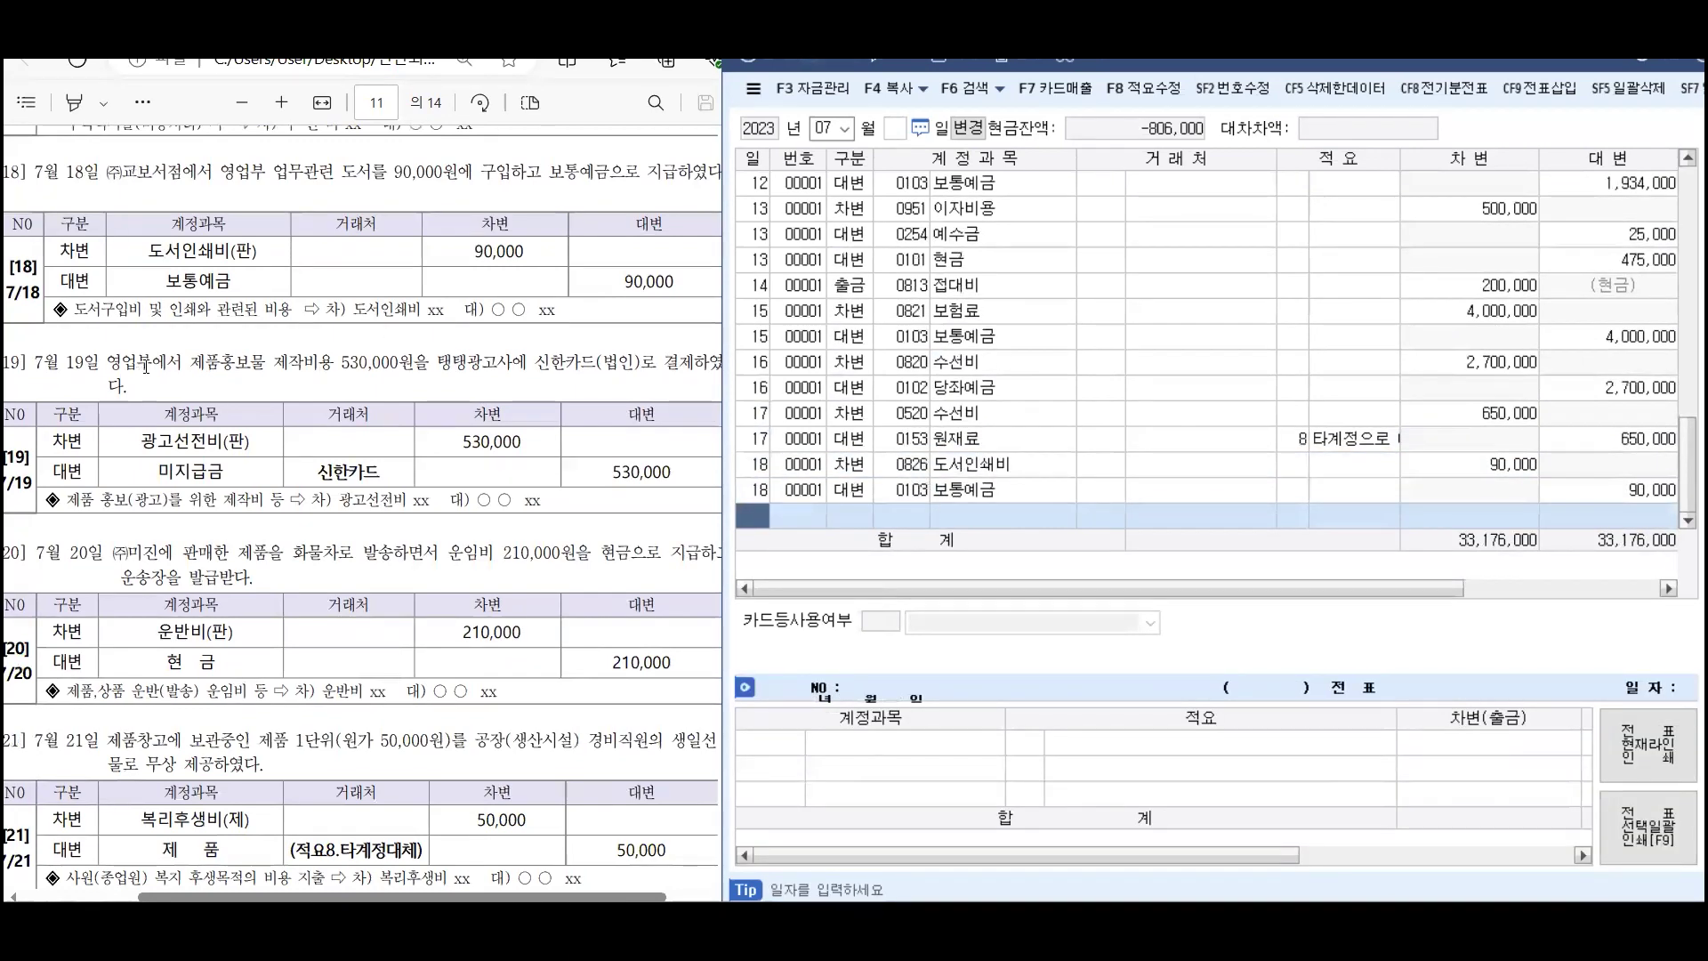
Review problem 19 in the PDF and start a new 차변 line dated July 19
{"action": "scroll", "coordinate": [142, 369], "scroll_direction": "down", "scroll_amount": 3}
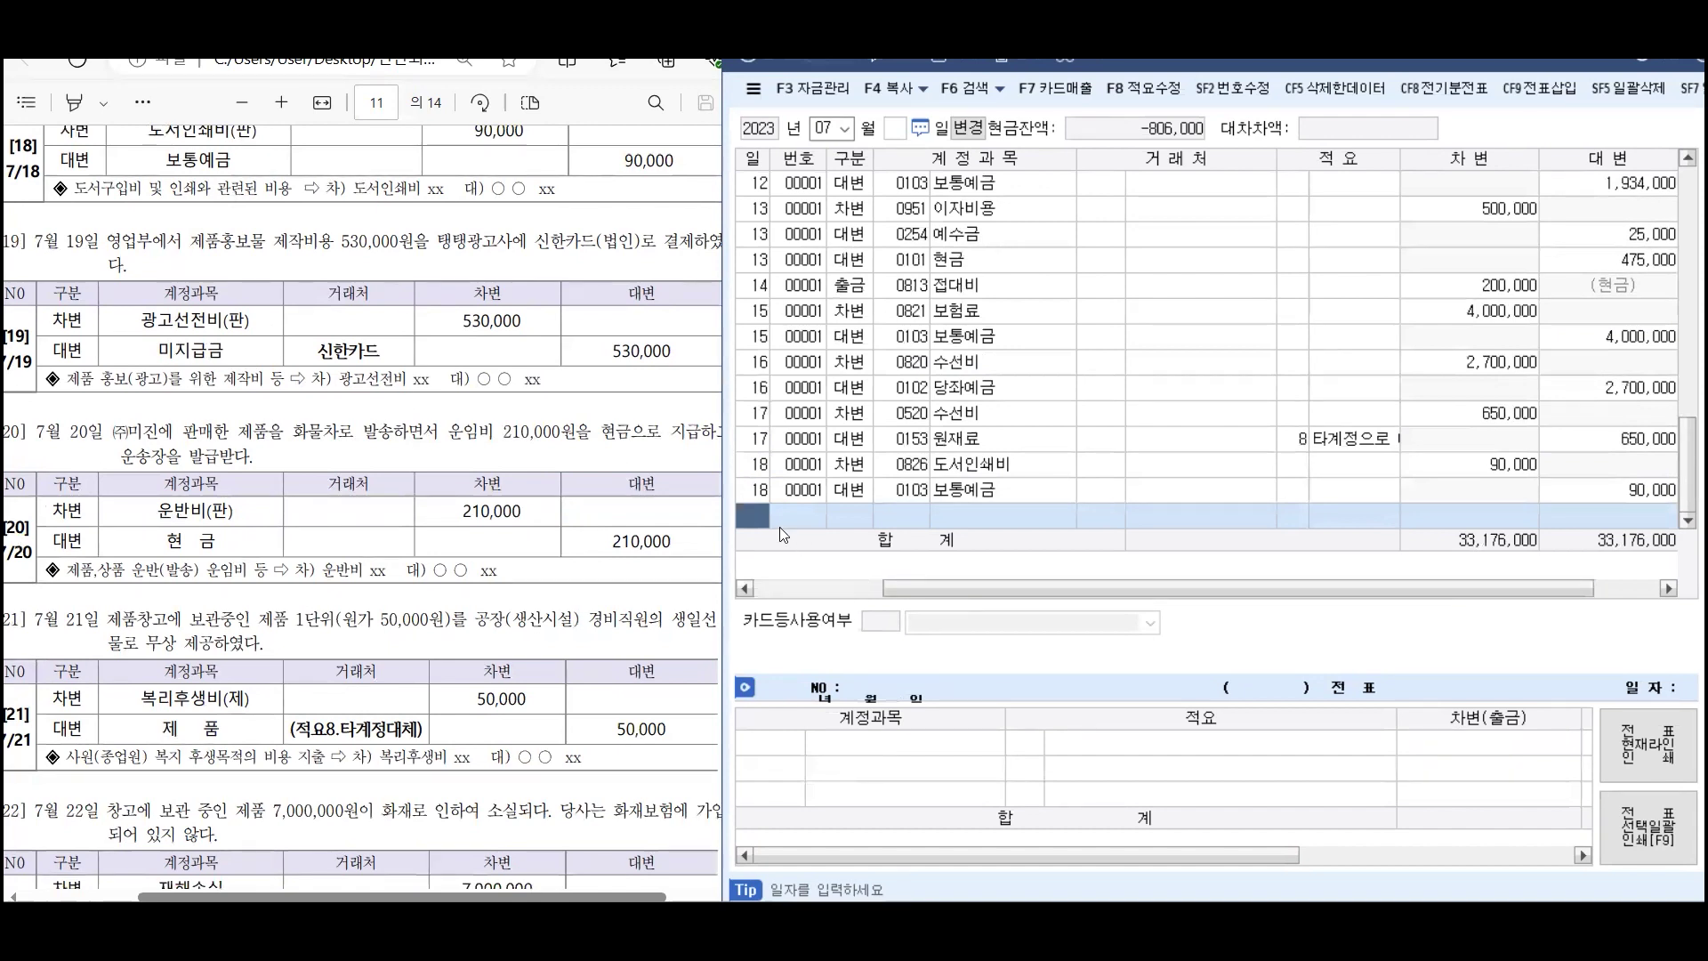
{"action": "type", "text": "19"}
{"action": "key", "text": "Return"}
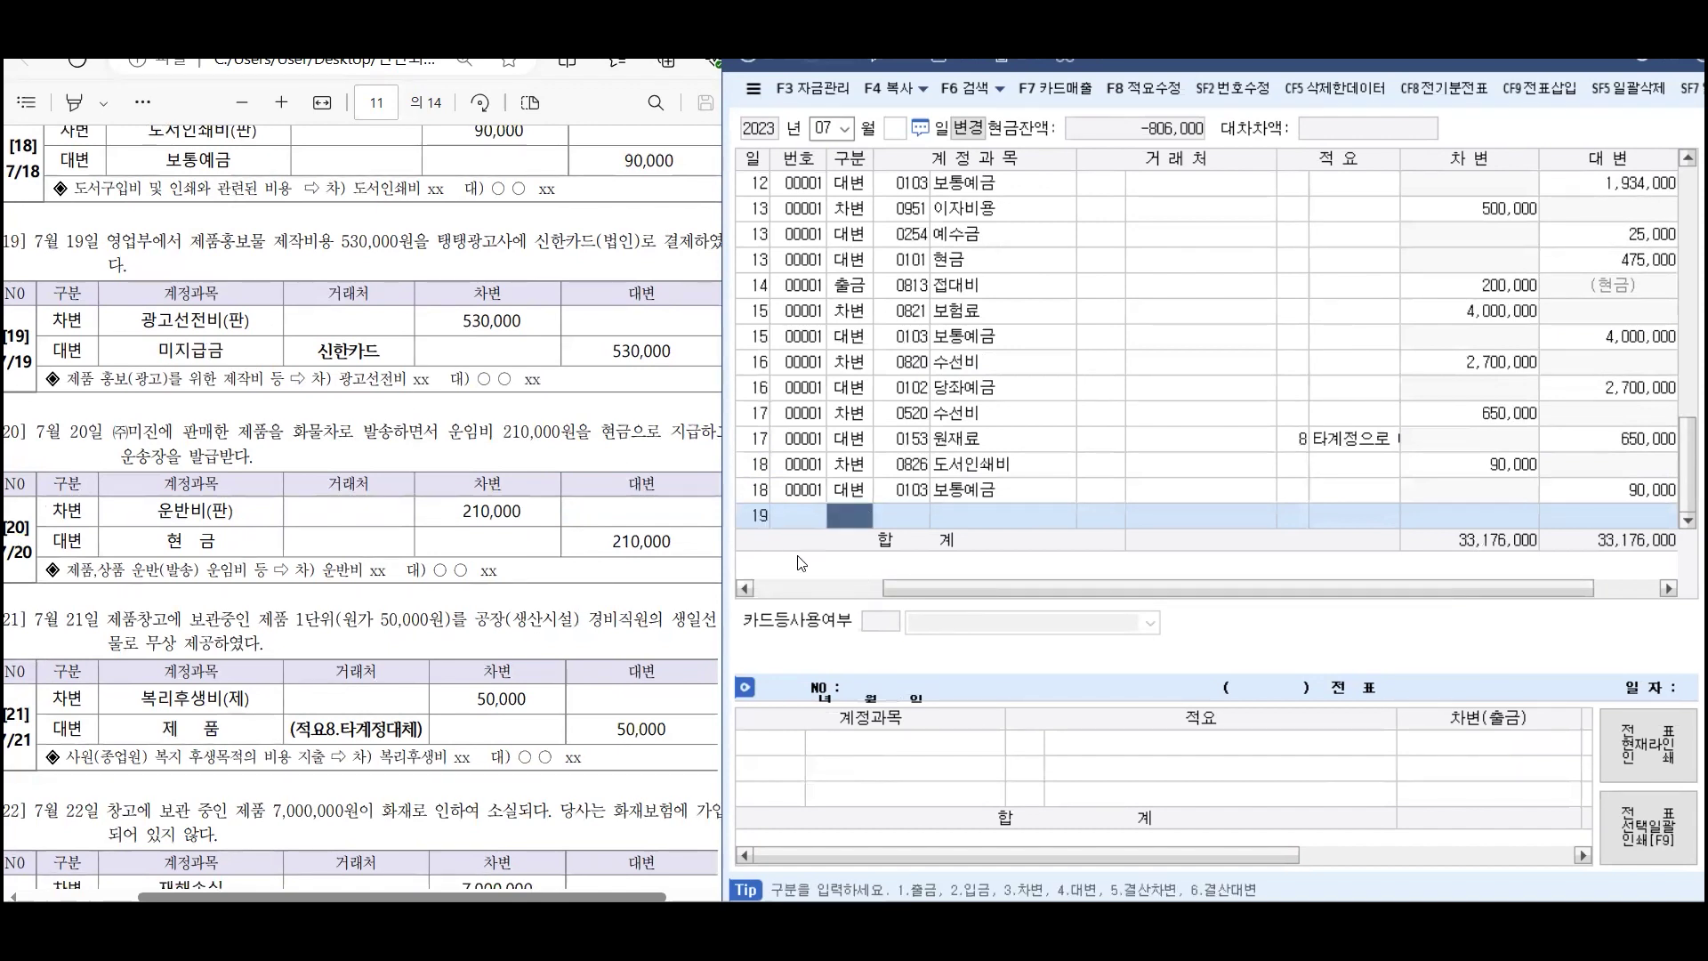
{"action": "type", "text": "3"}
{"action": "key", "text": "Return"}
Assign account 0833 광고선전비 (판매관리비) to the July 19 debit line and enter 530,000
{"action": "type", "text": "광고"}
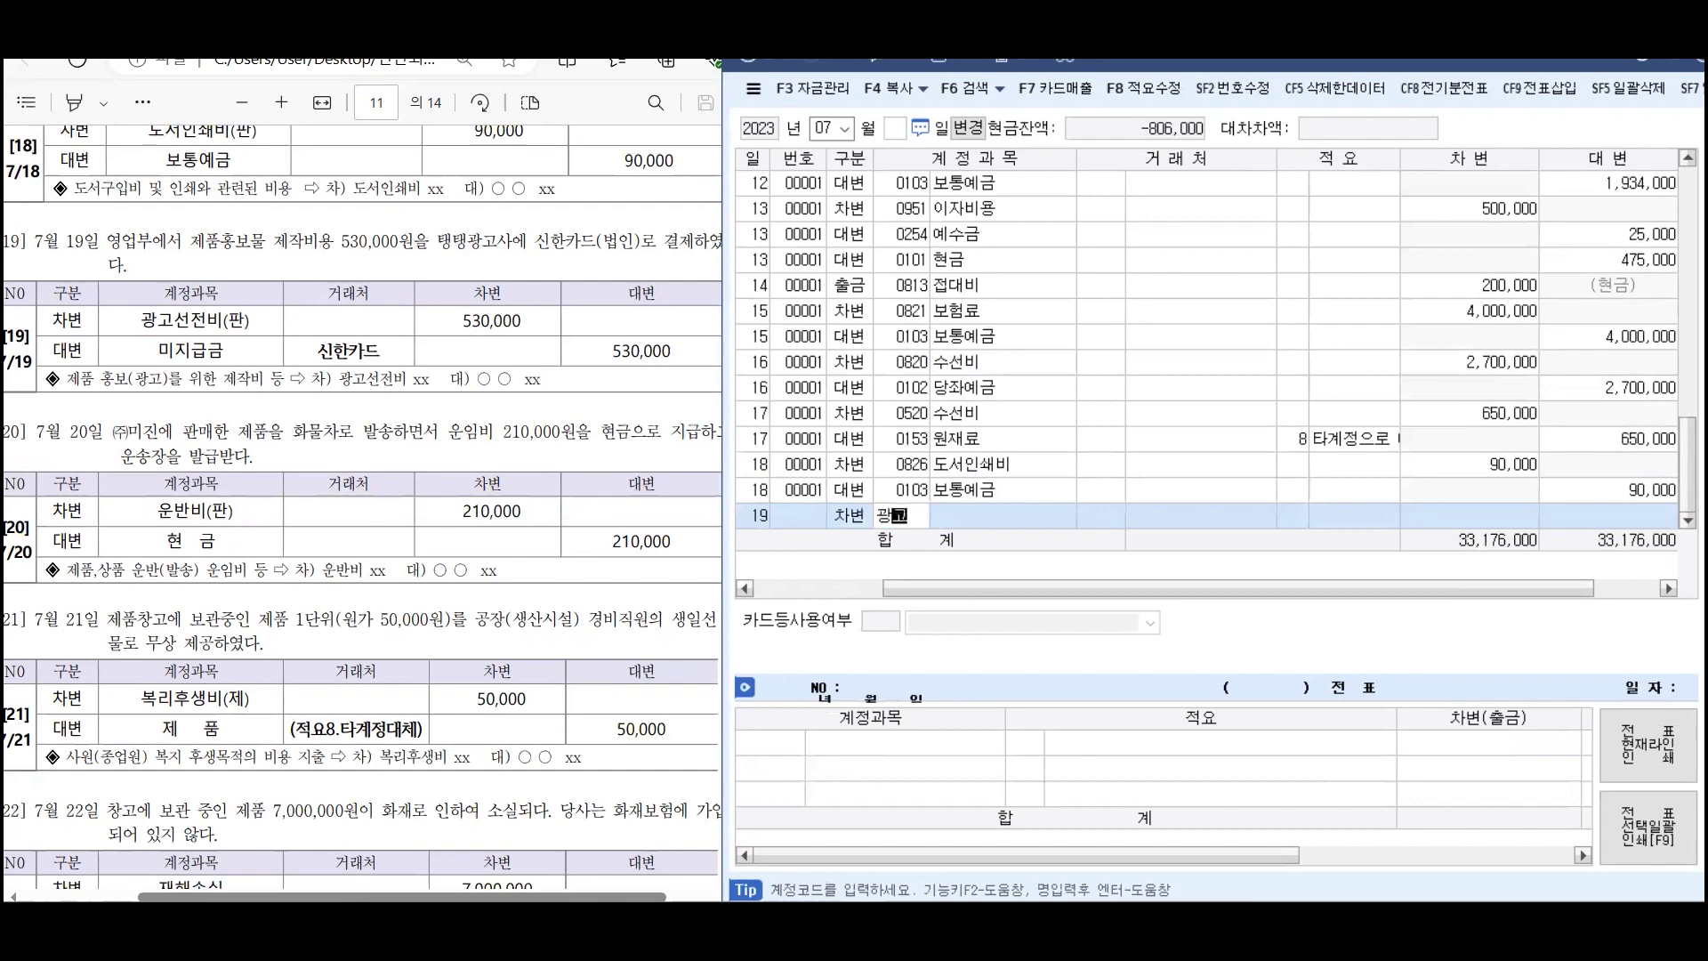
{"action": "key", "text": "Return"}
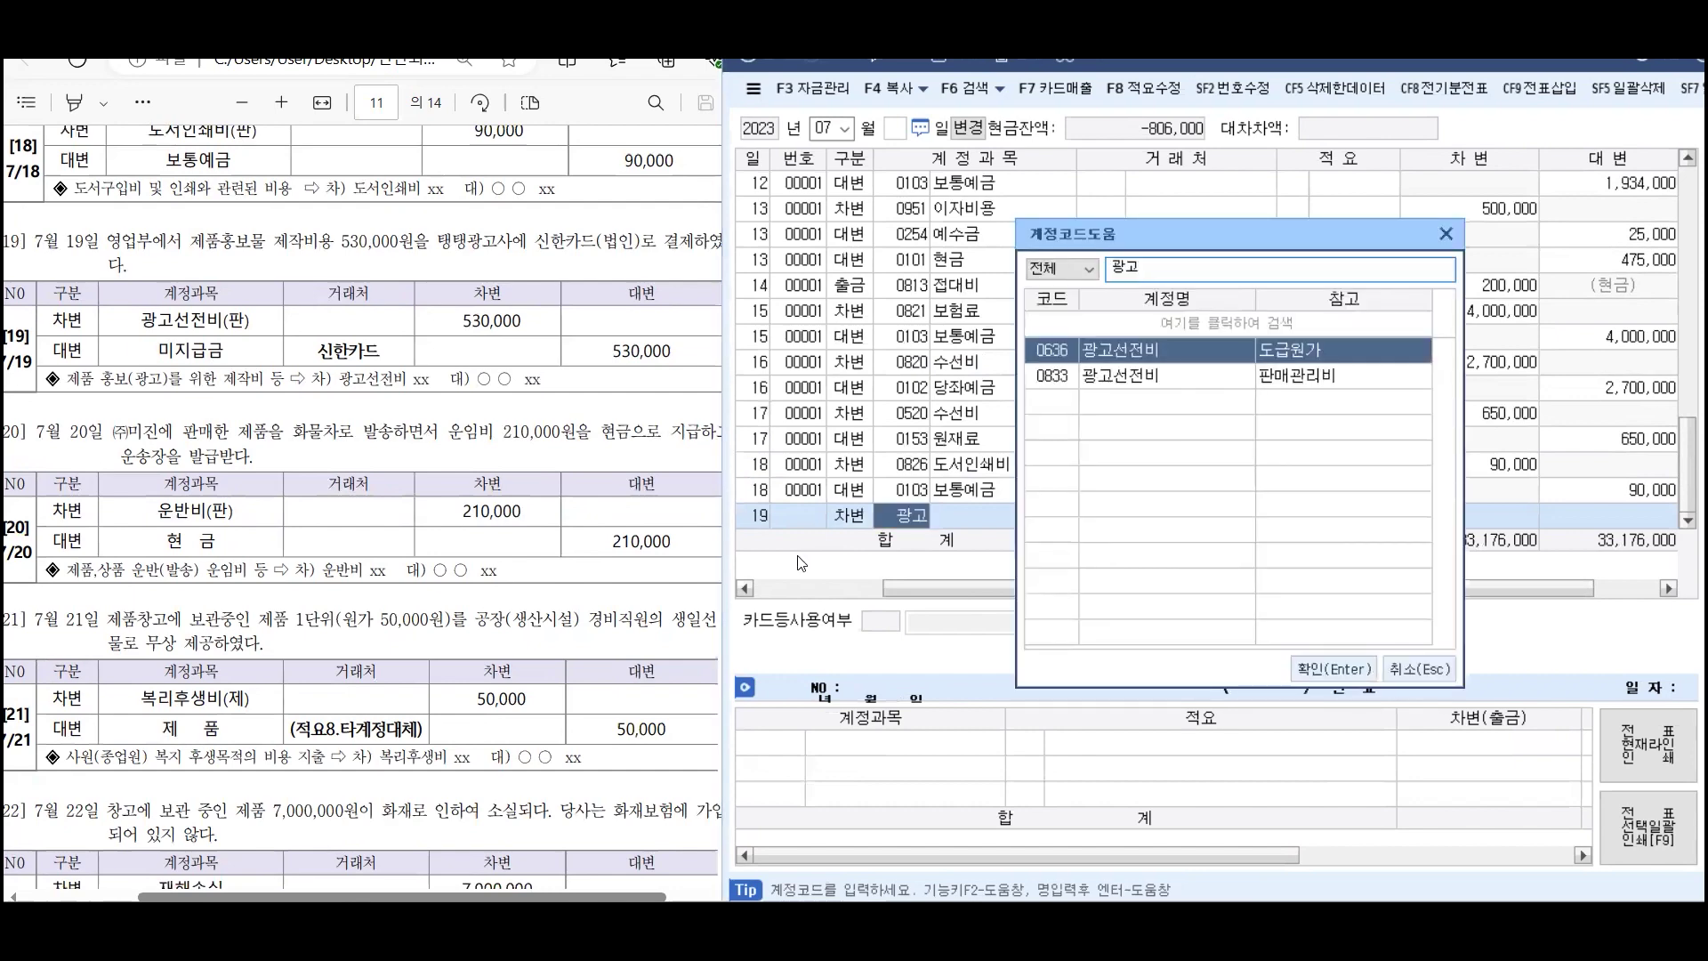
{"action": "key", "text": "Down"}
{"action": "key", "text": "Return"}
{"action": "key", "text": "Return"}
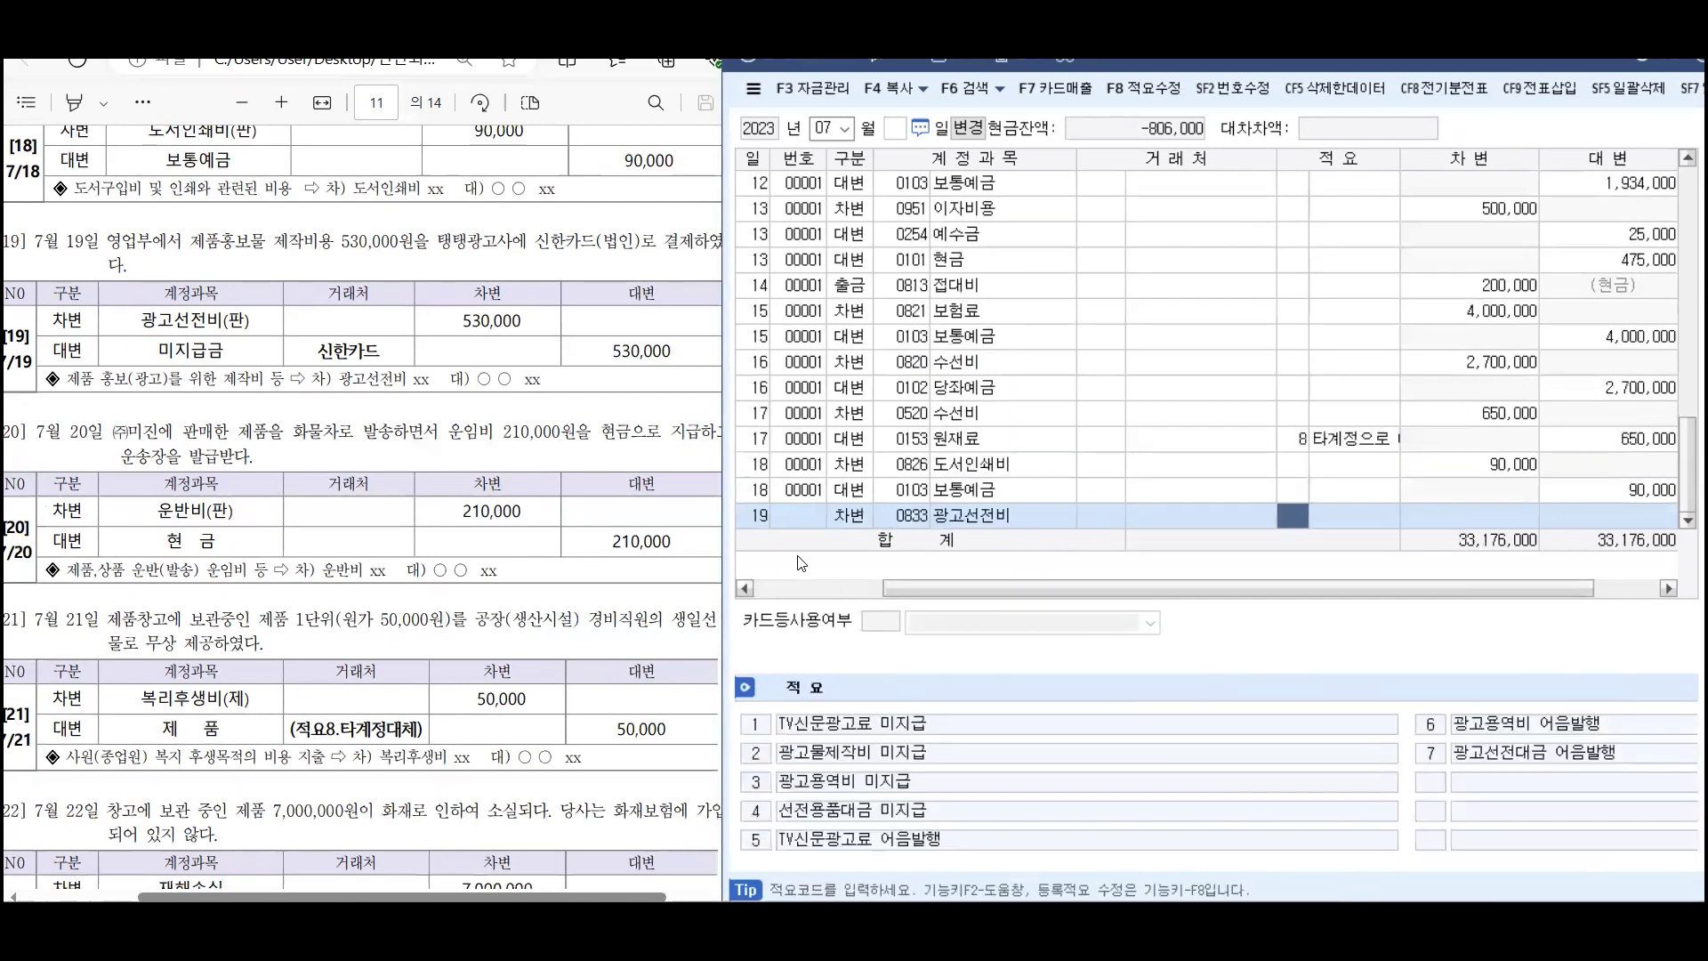
{"action": "key", "text": "Return"}
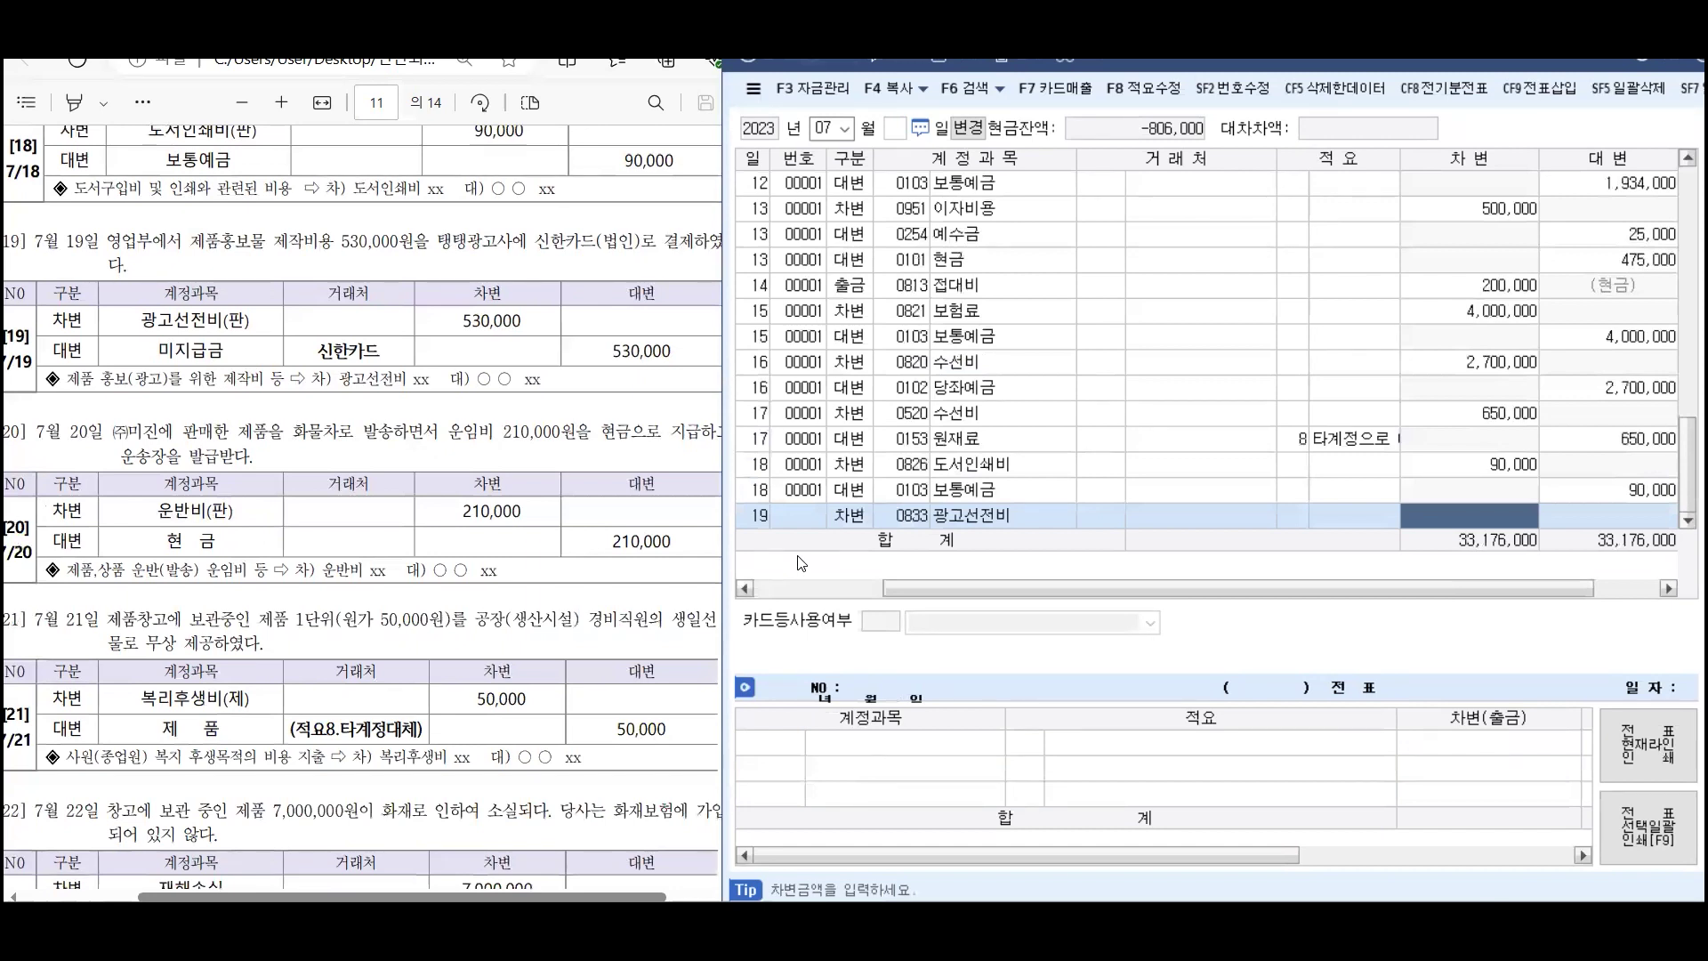
{"action": "type", "text": "5300000"}
{"action": "key", "text": "Return"}
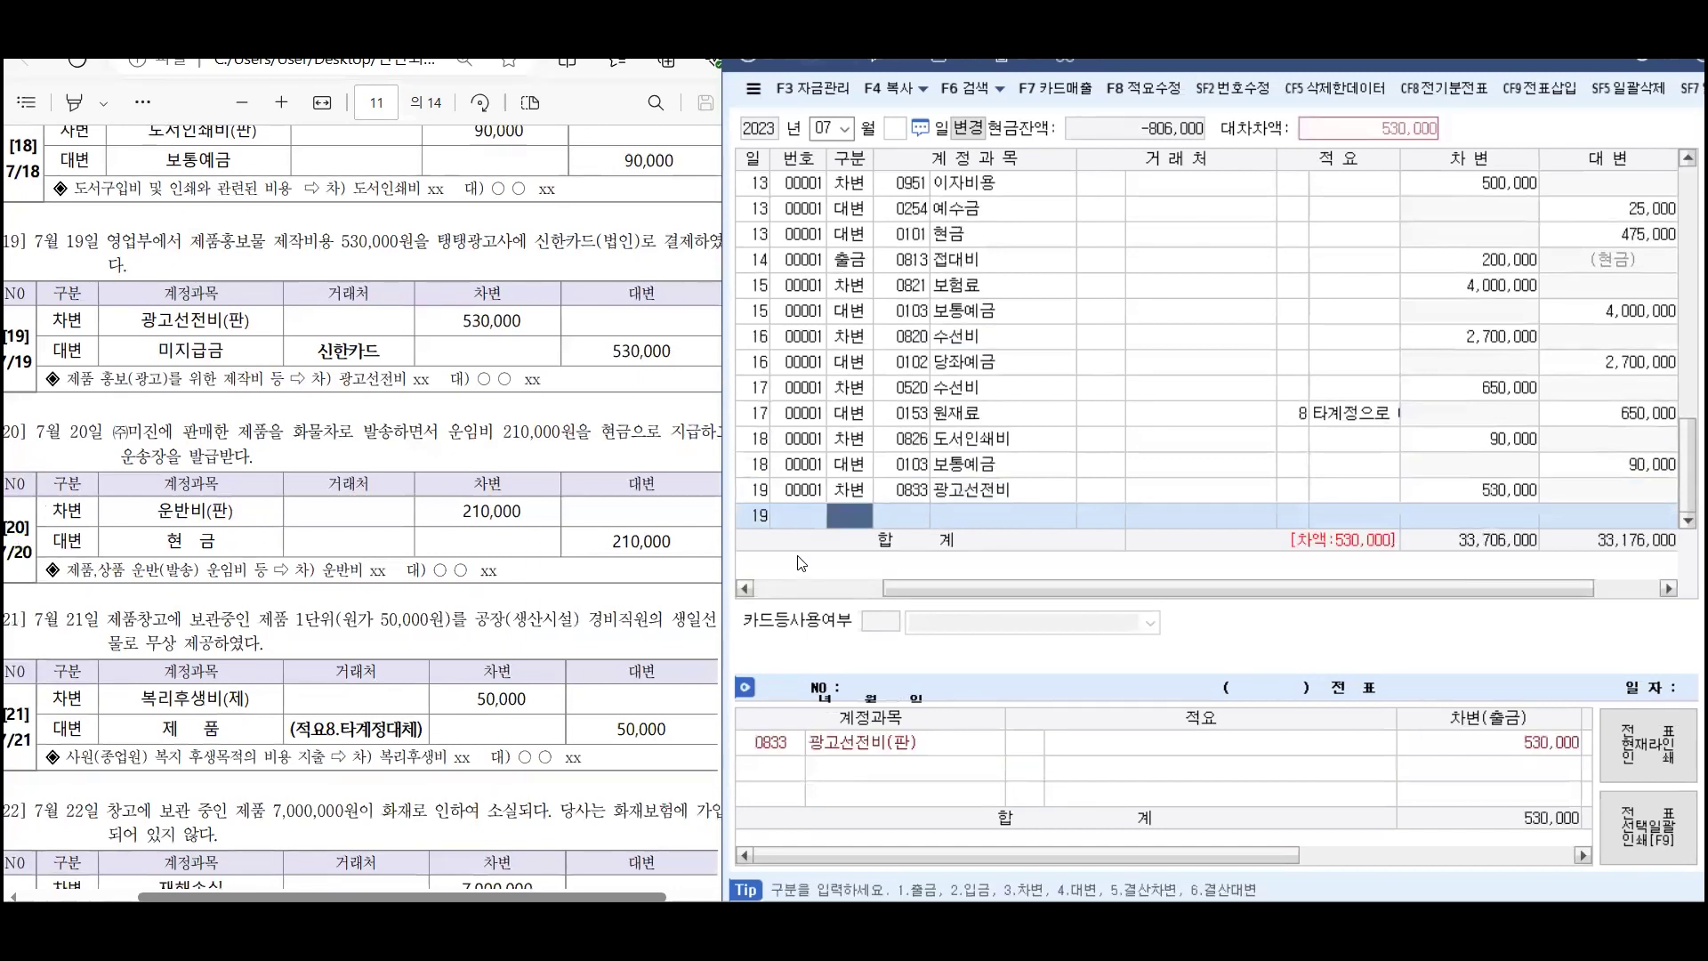
Add the July 19 대변 line with account 0253 미지급금 and partner 99600 신한카드 for 530,000
{"action": "type", "text": "4미지"}
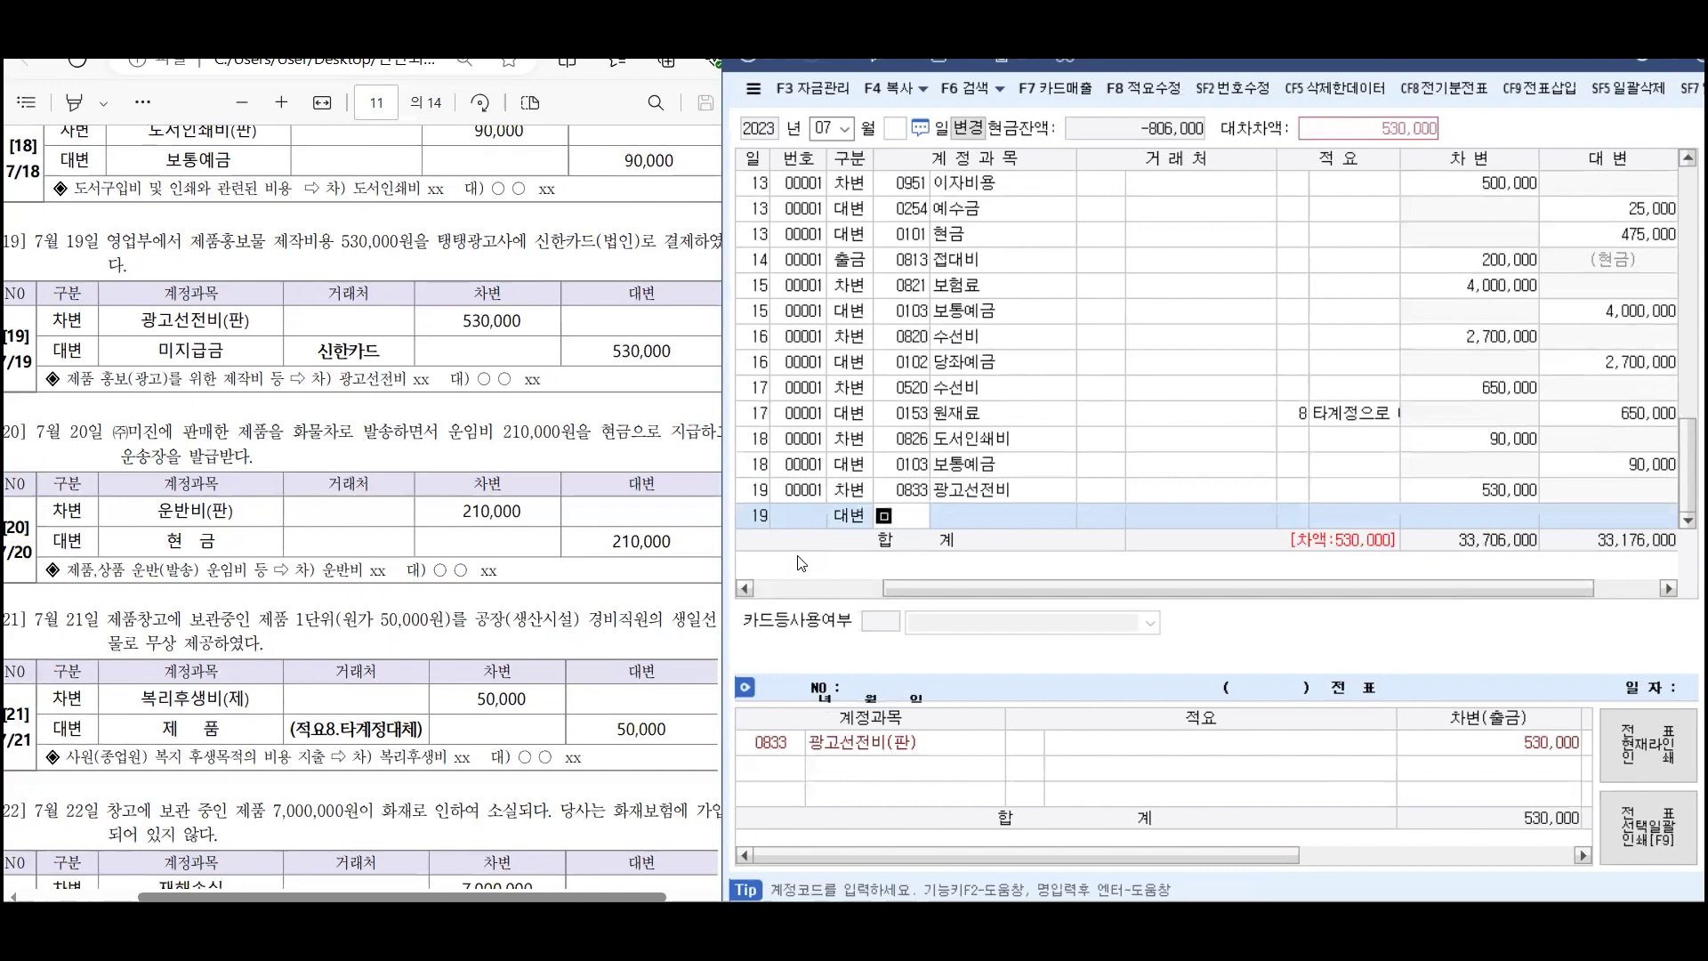
{"action": "key", "text": "Return"}
{"action": "key", "text": "Return"}
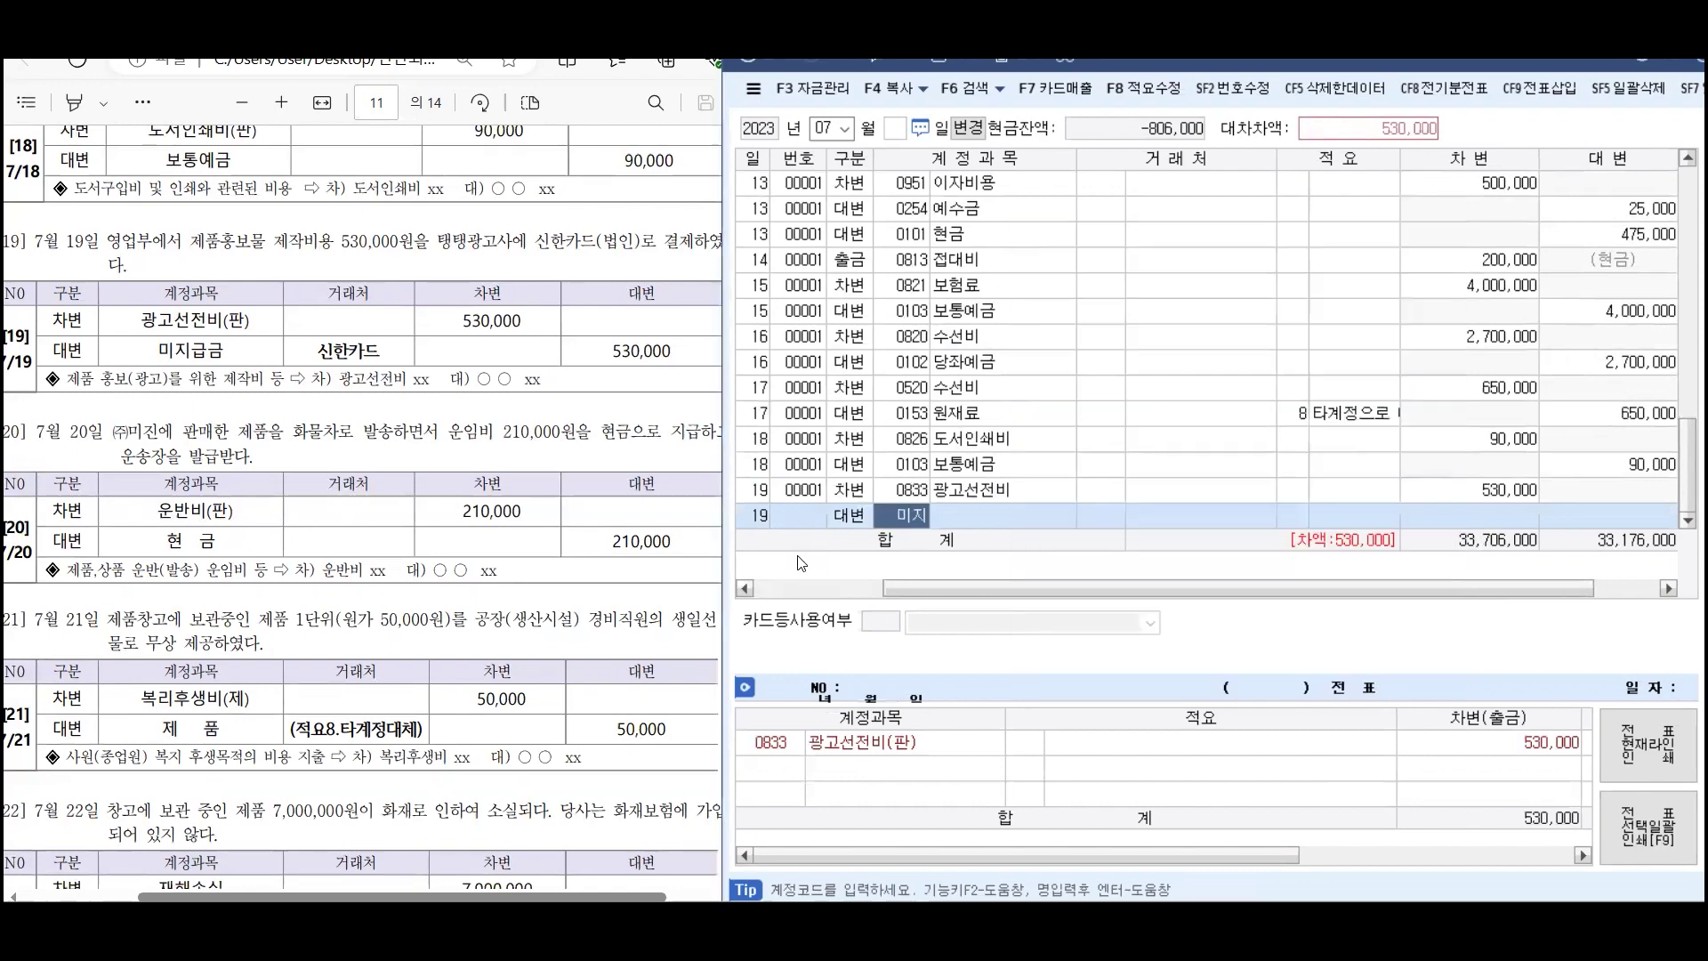
{"action": "type", "text": "신한"}
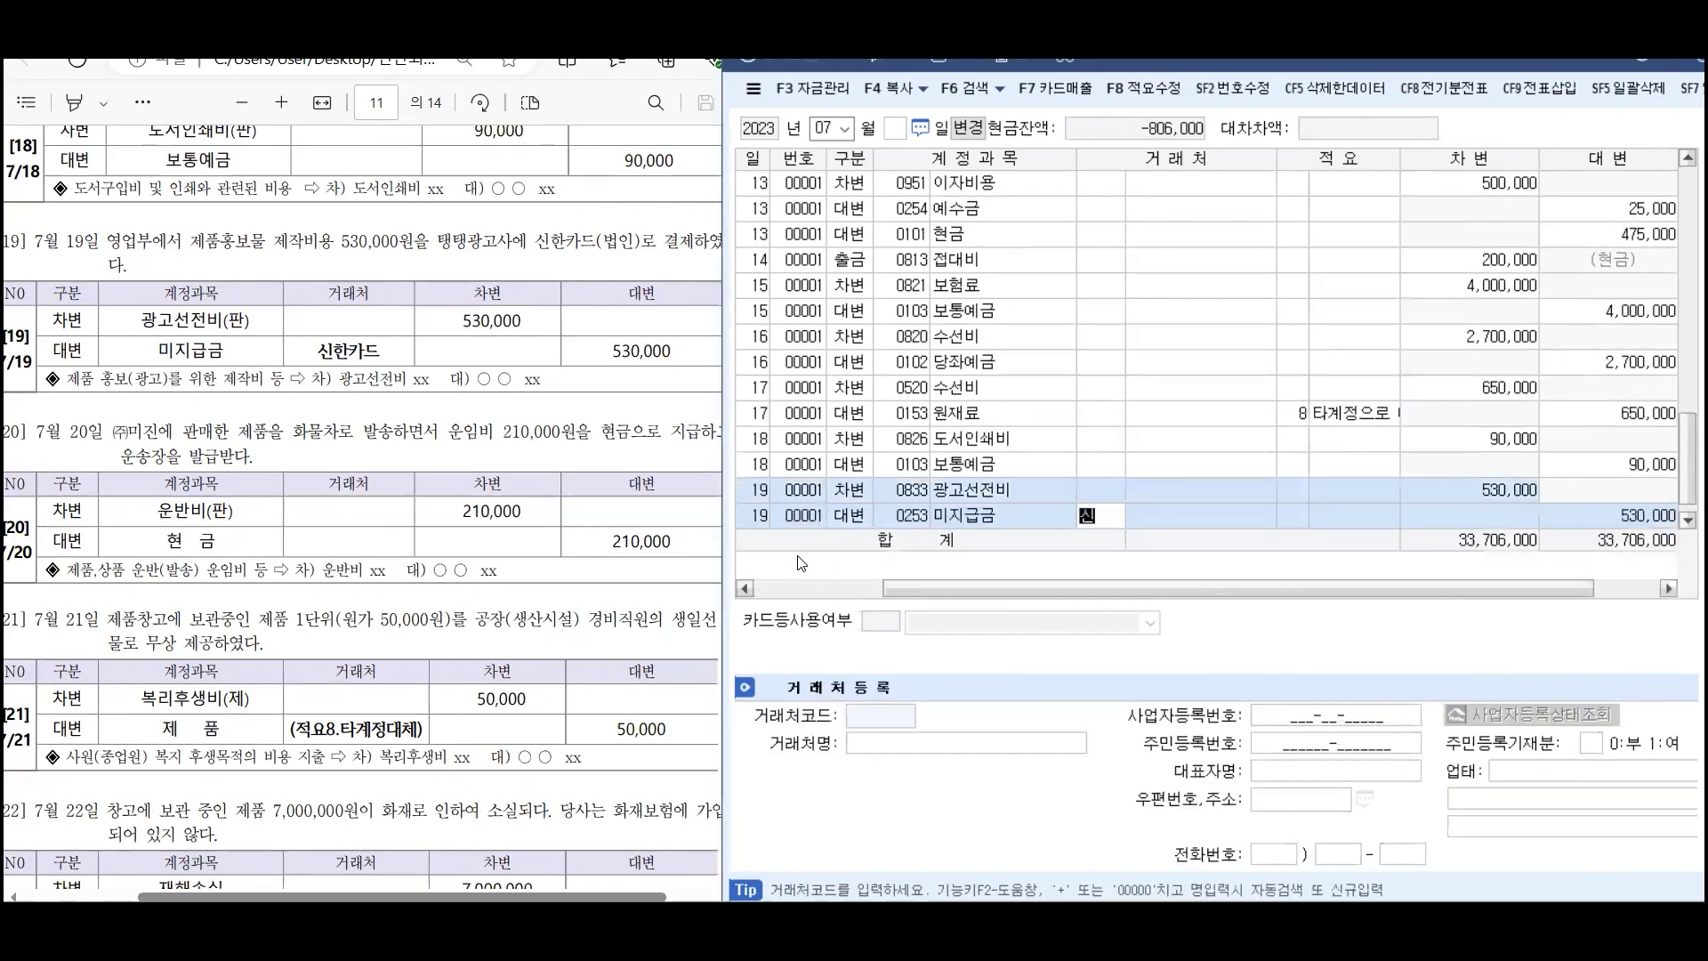
{"action": "key", "text": "Return"}
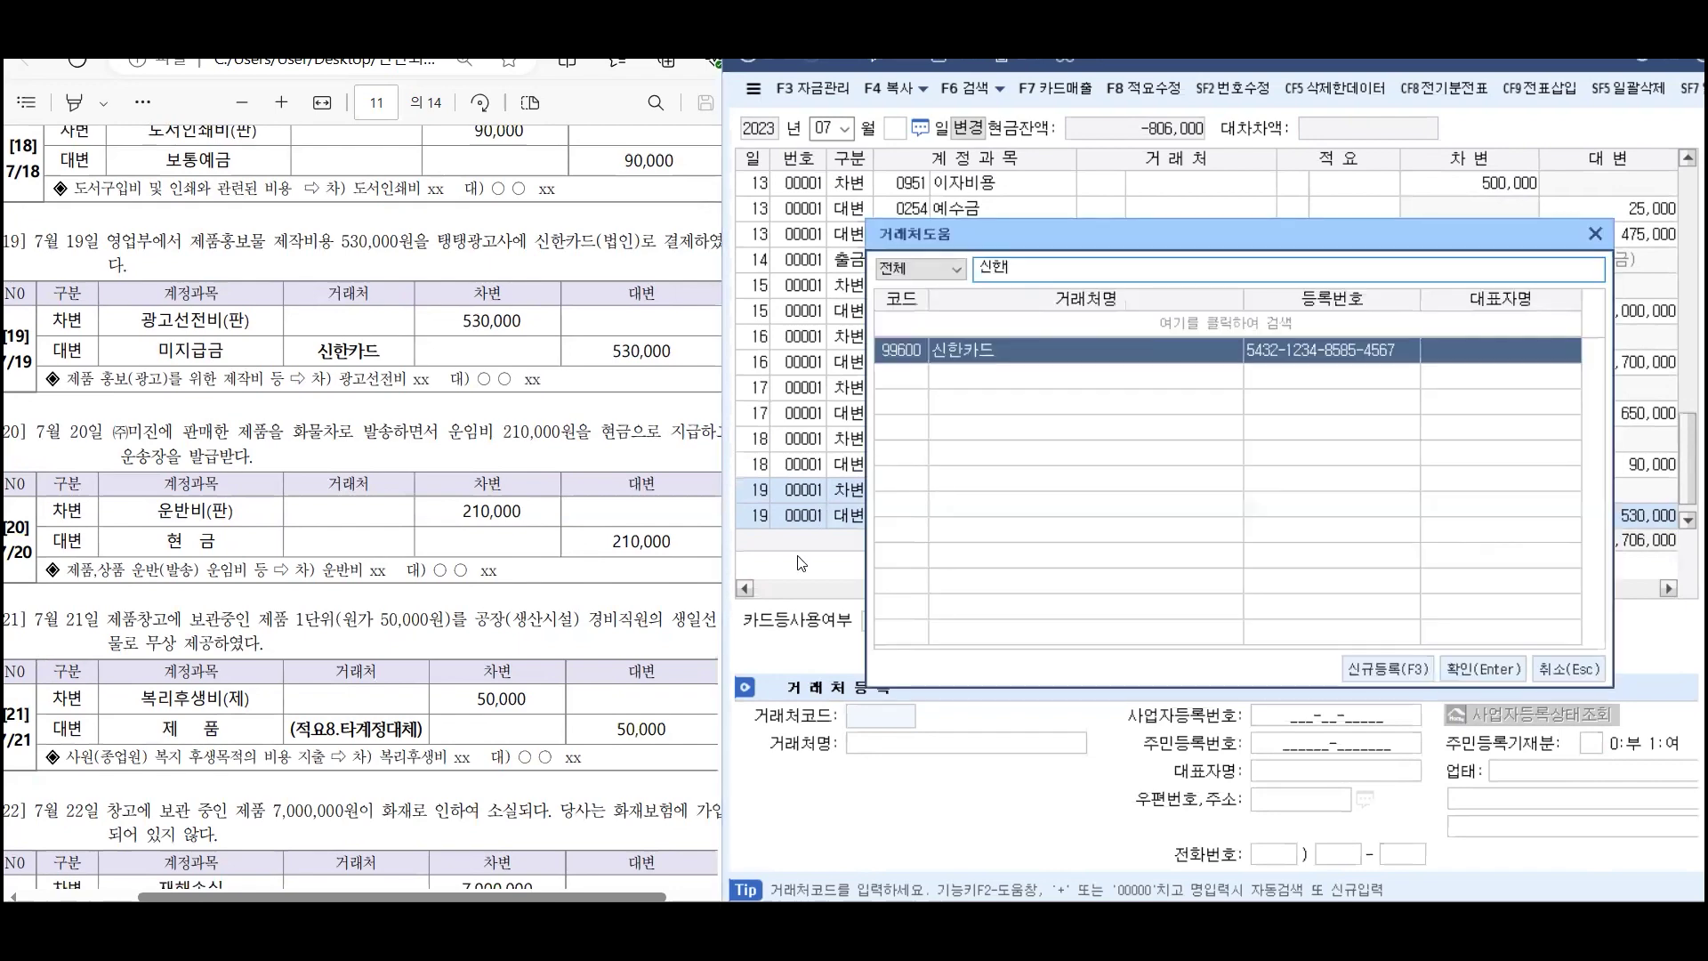
{"action": "key", "text": "Return"}
{"action": "key", "text": "Return"}
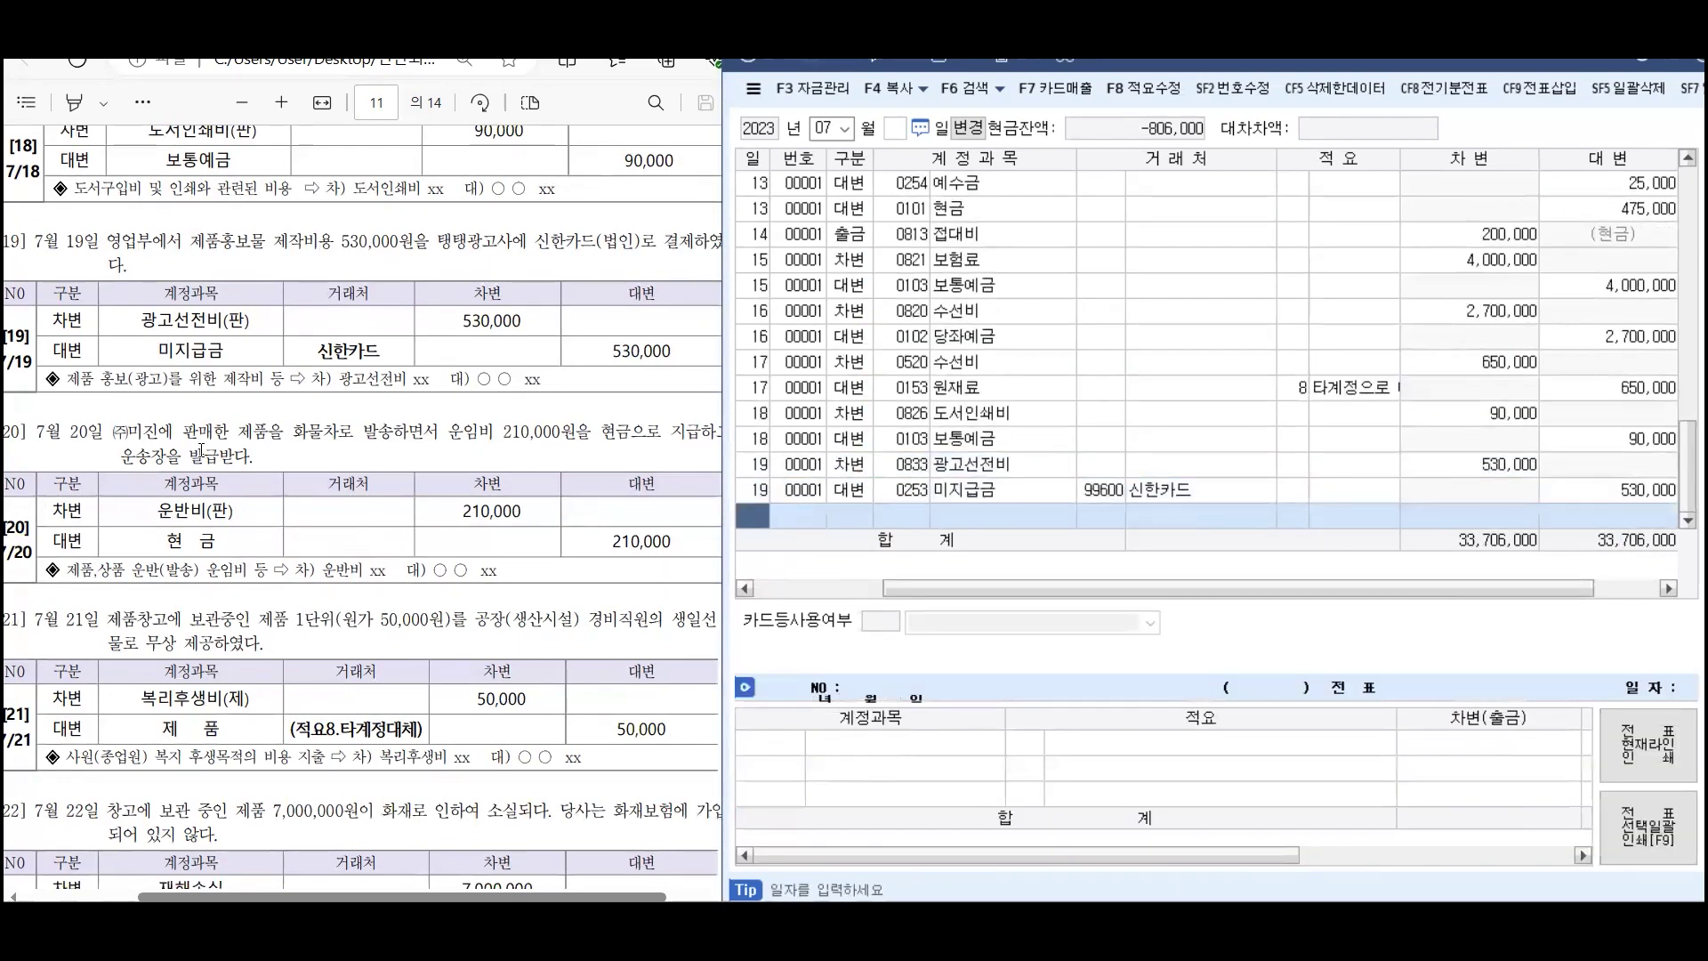
Start a new 출금 line dated July 20 for problem 20 in the PDF
{"action": "scroll", "coordinate": [218, 356], "scroll_direction": "down", "scroll_amount": 3}
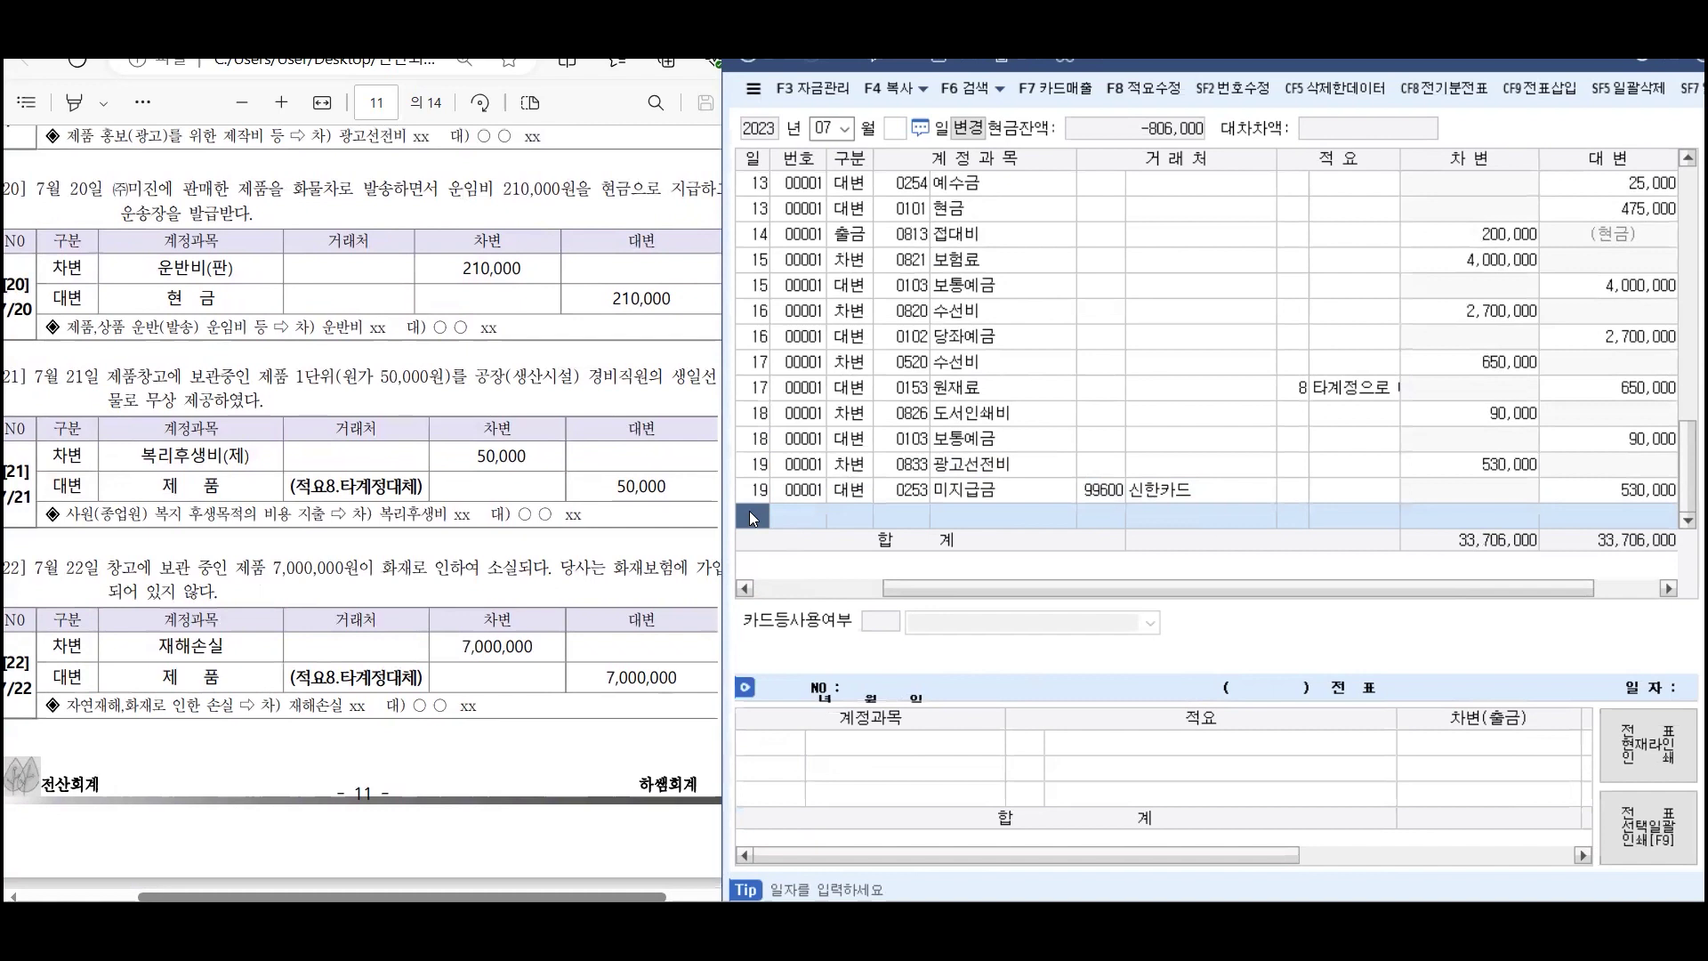
{"action": "type", "text": "20"}
{"action": "key", "text": "Return"}
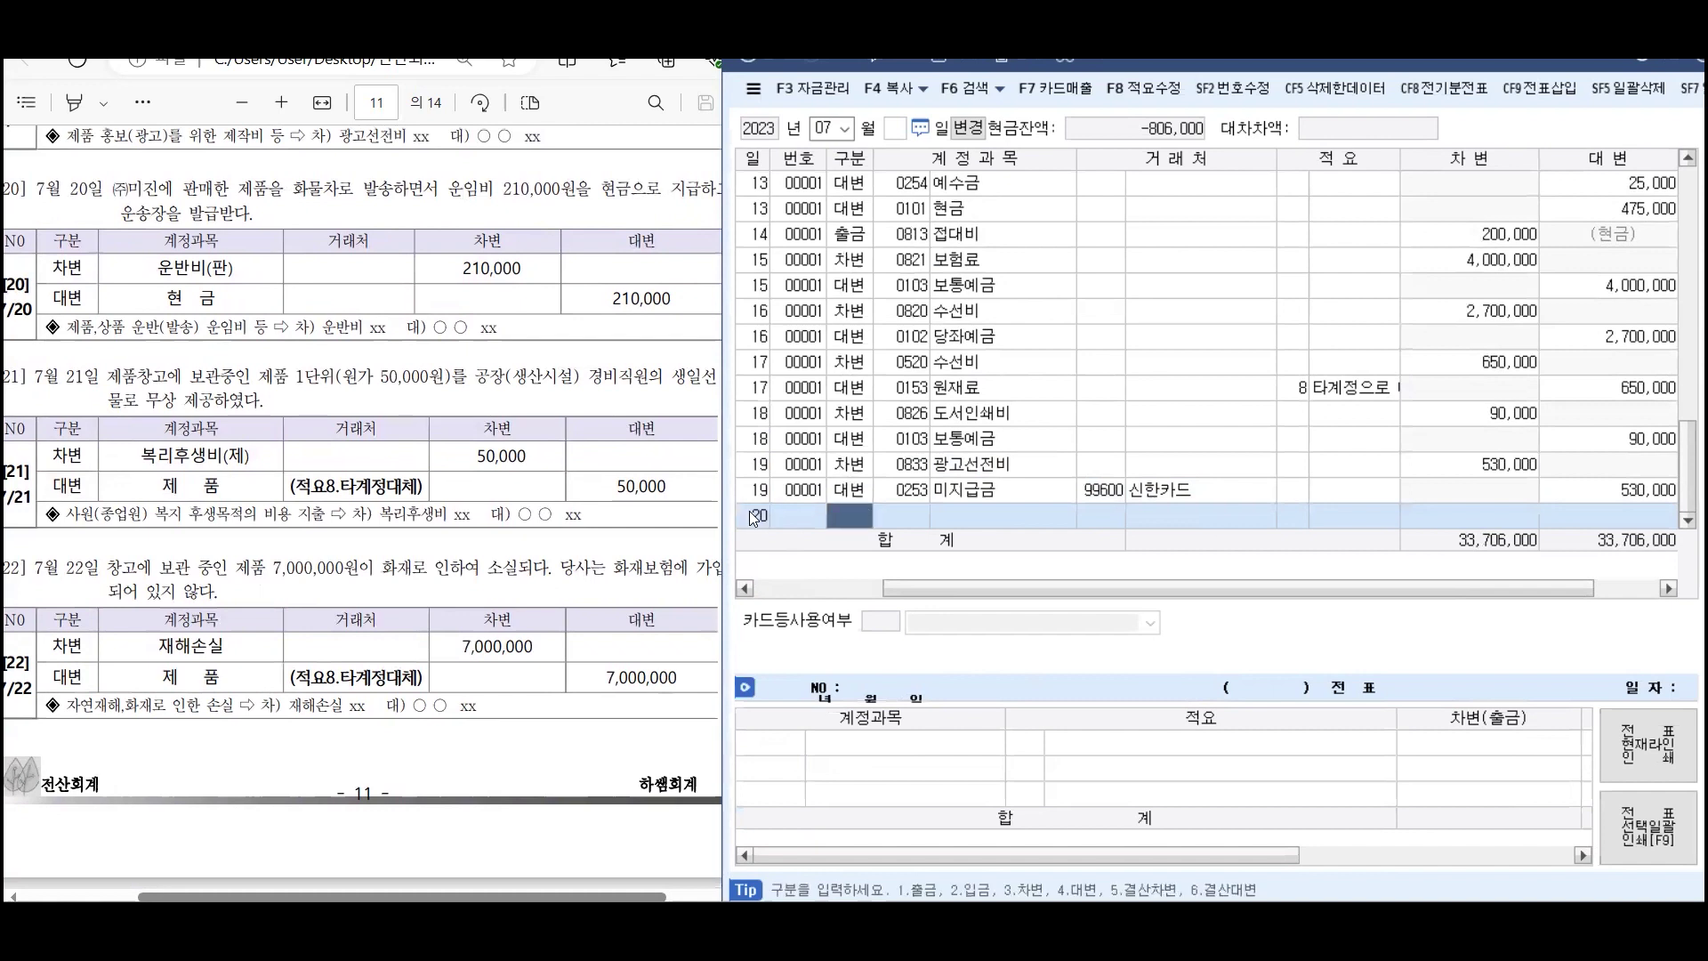
{"action": "key", "text": "Return"}
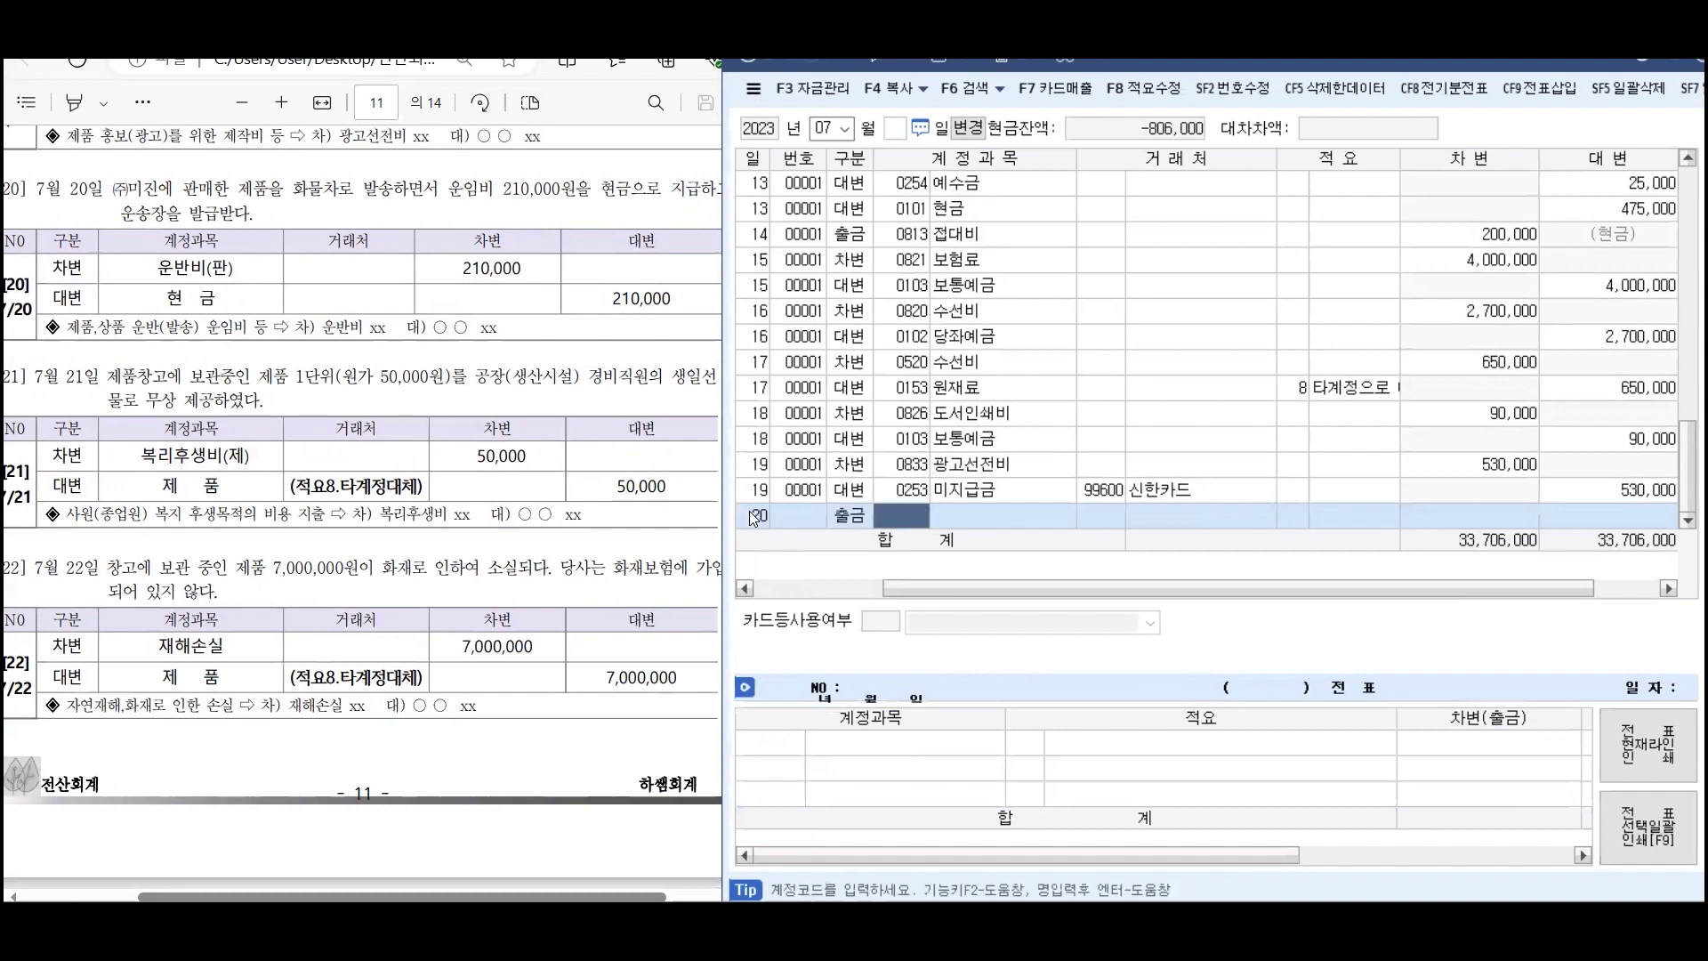
Assign account 0824 운반비 (판매관리비) to the July 20 출금 line and enter 210,000
{"action": "type", "text": "운반"}
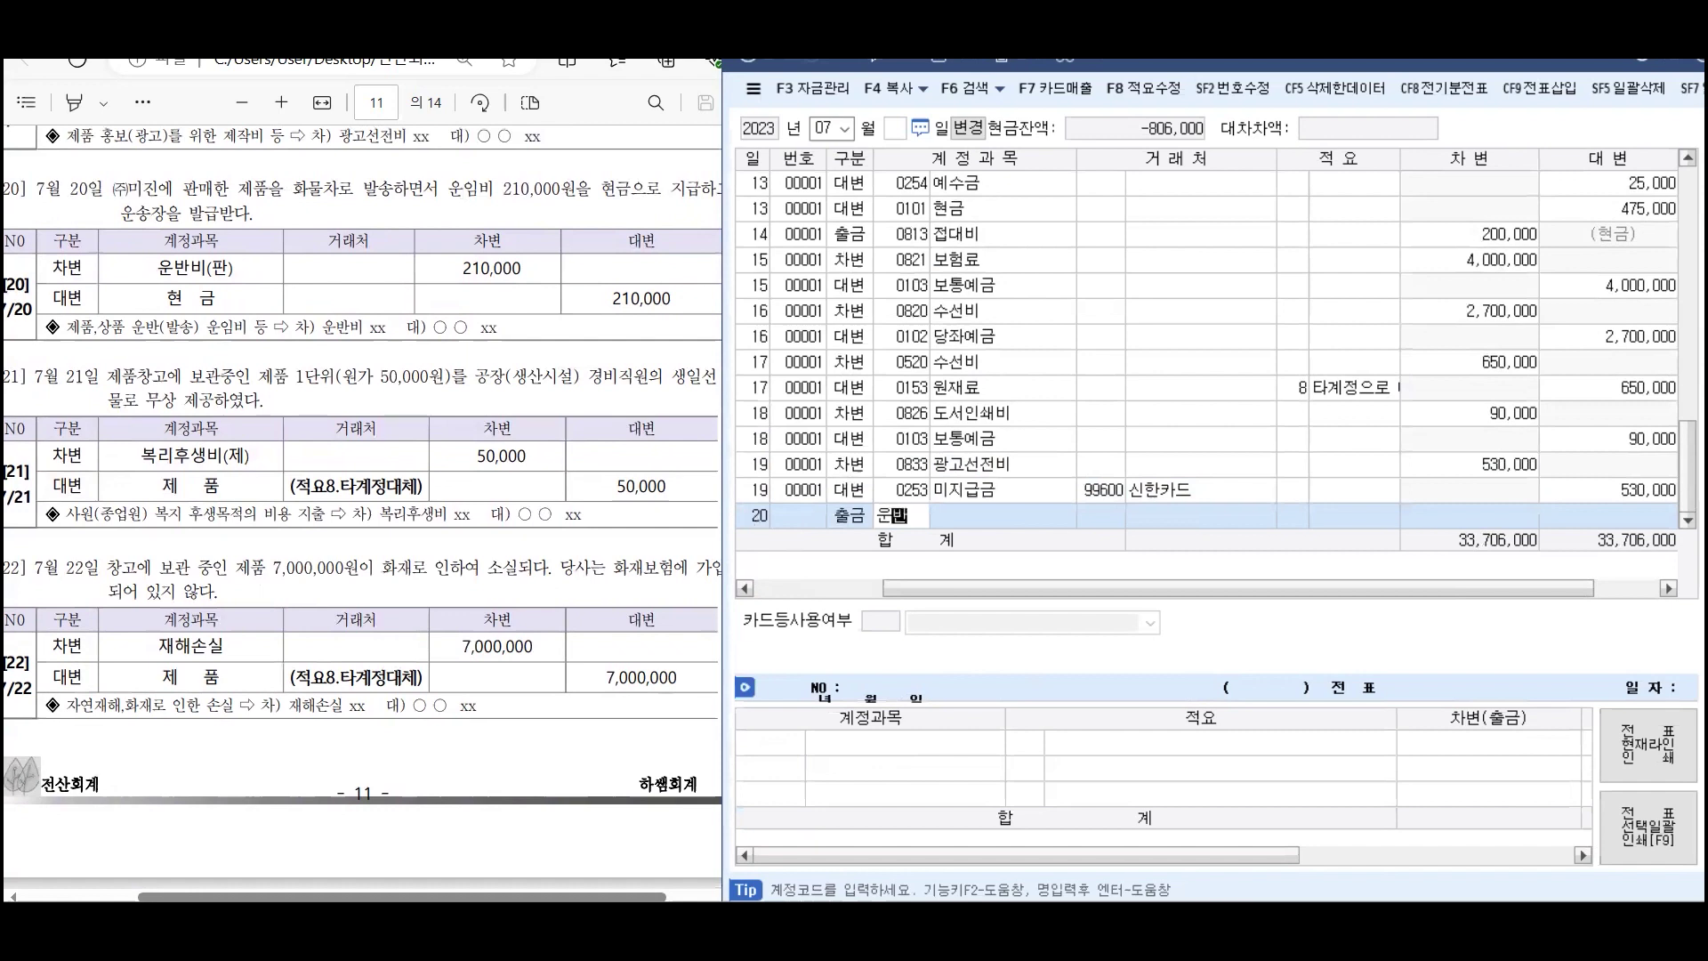
{"action": "key", "text": "Return"}
{"action": "key", "text": "Down"}
{"action": "key", "text": "Down"}
{"action": "key", "text": "Down"}
{"action": "key", "text": "Down"}
{"action": "key", "text": "Down"}
{"action": "key", "text": "Down"}
{"action": "key", "text": "Down"}
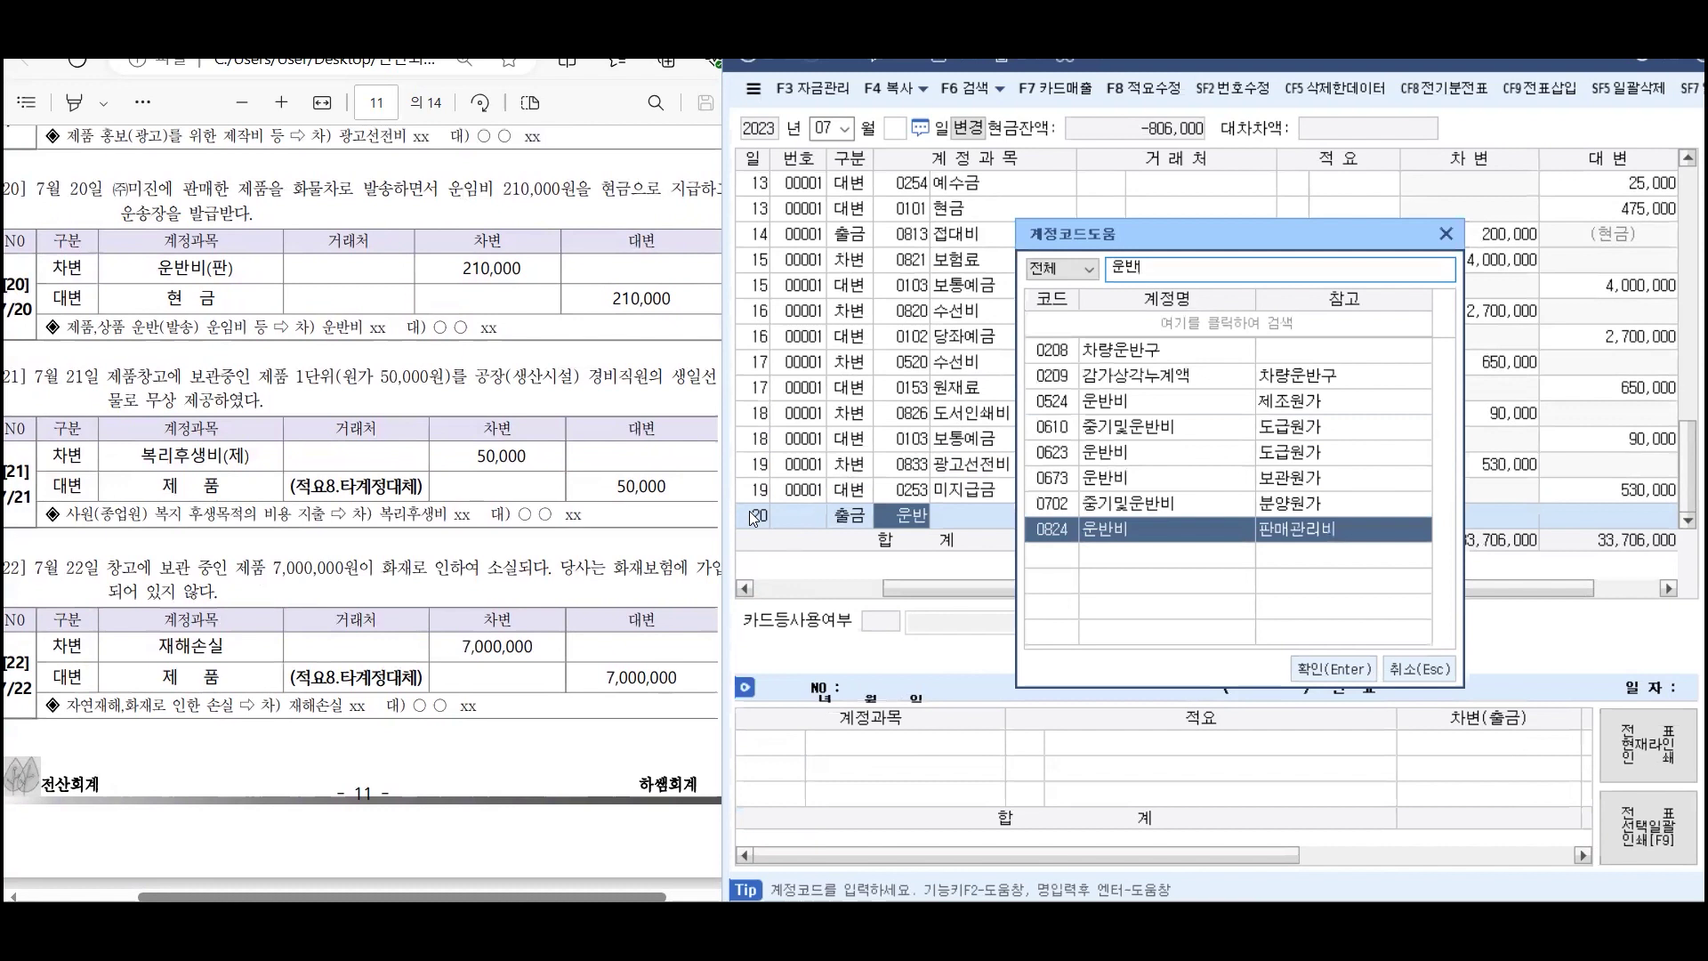
{"action": "key", "text": "Return"}
{"action": "key", "text": "Return"}
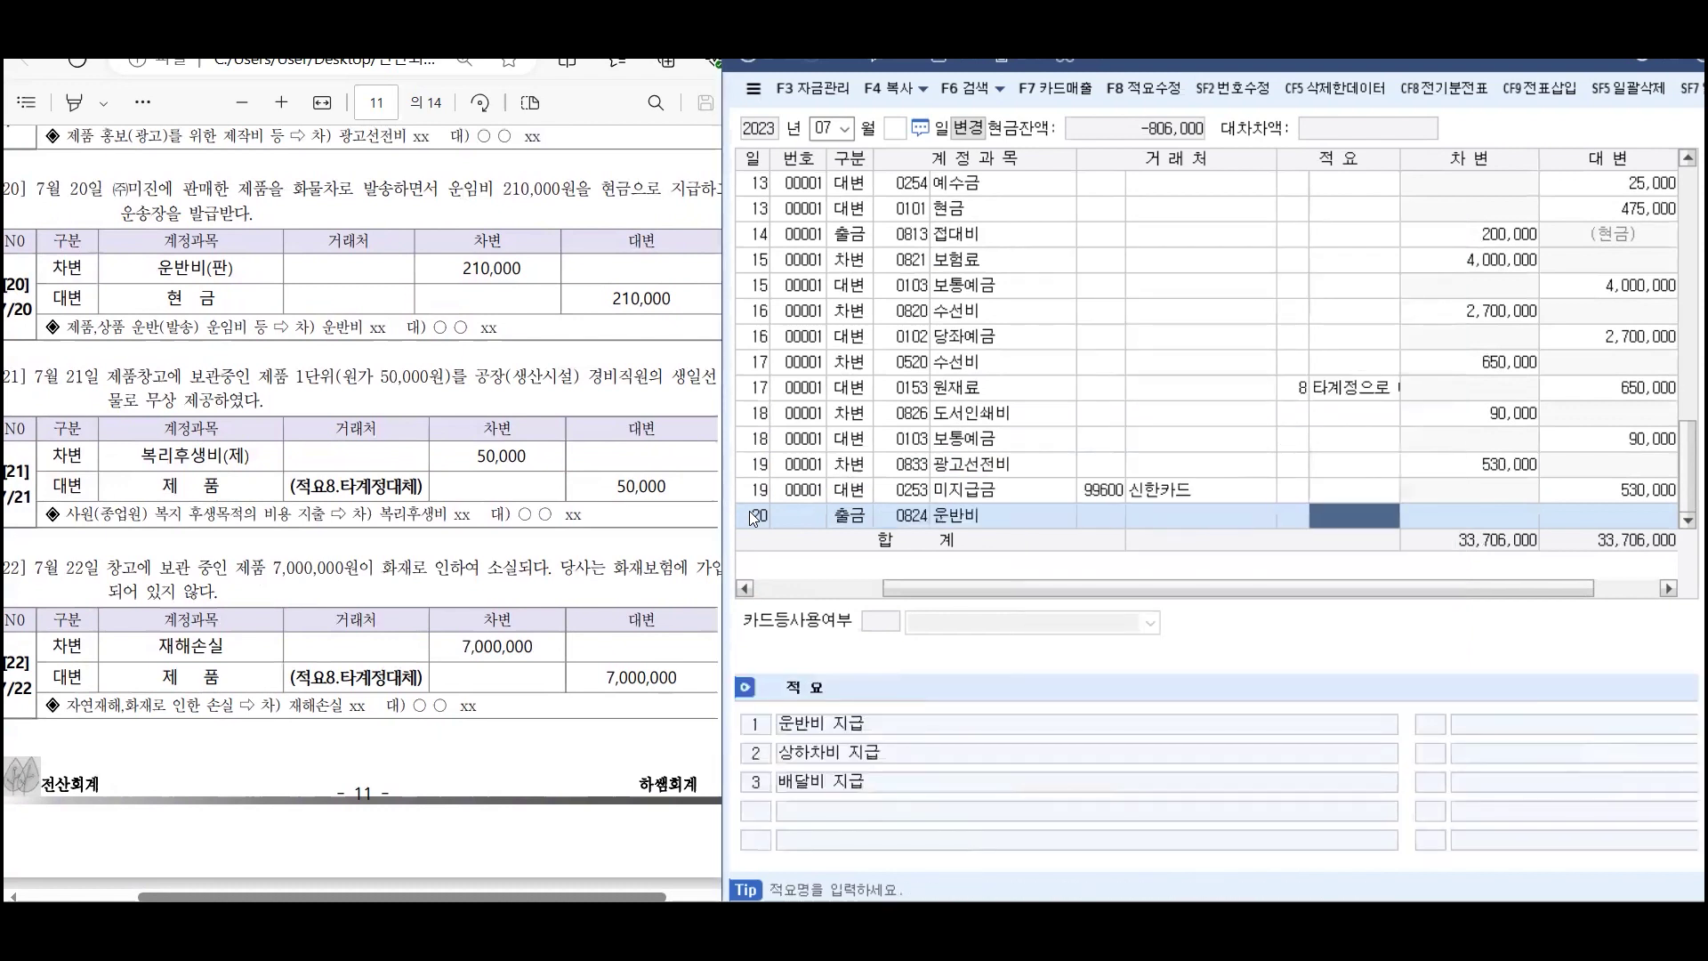
{"action": "key", "text": "Return"}
{"action": "type", "text": "210000"}
{"action": "key", "text": "Return"}
Bring problem 21 into view in the PDF and start a new 차변 line dated July 21
{"action": "scroll", "coordinate": [223, 342], "scroll_direction": "down", "scroll_amount": 3}
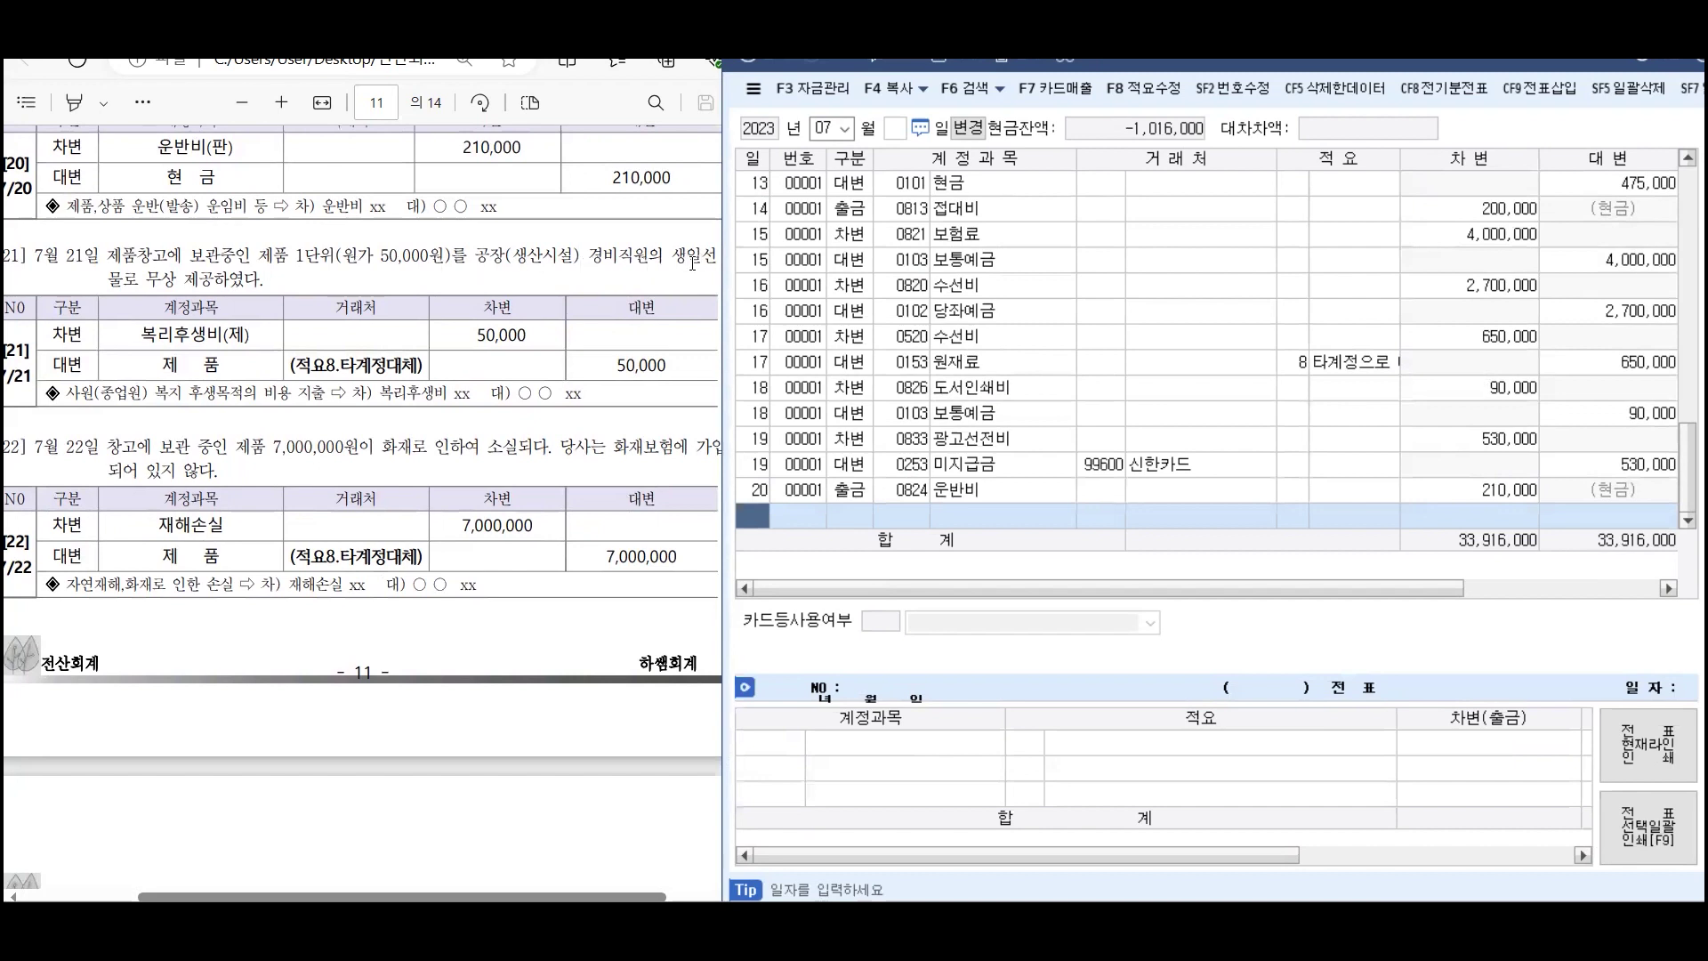
{"action": "left_click", "coordinate": [785, 521]}
{"action": "type", "text": "21"}
{"action": "key", "text": "Return"}
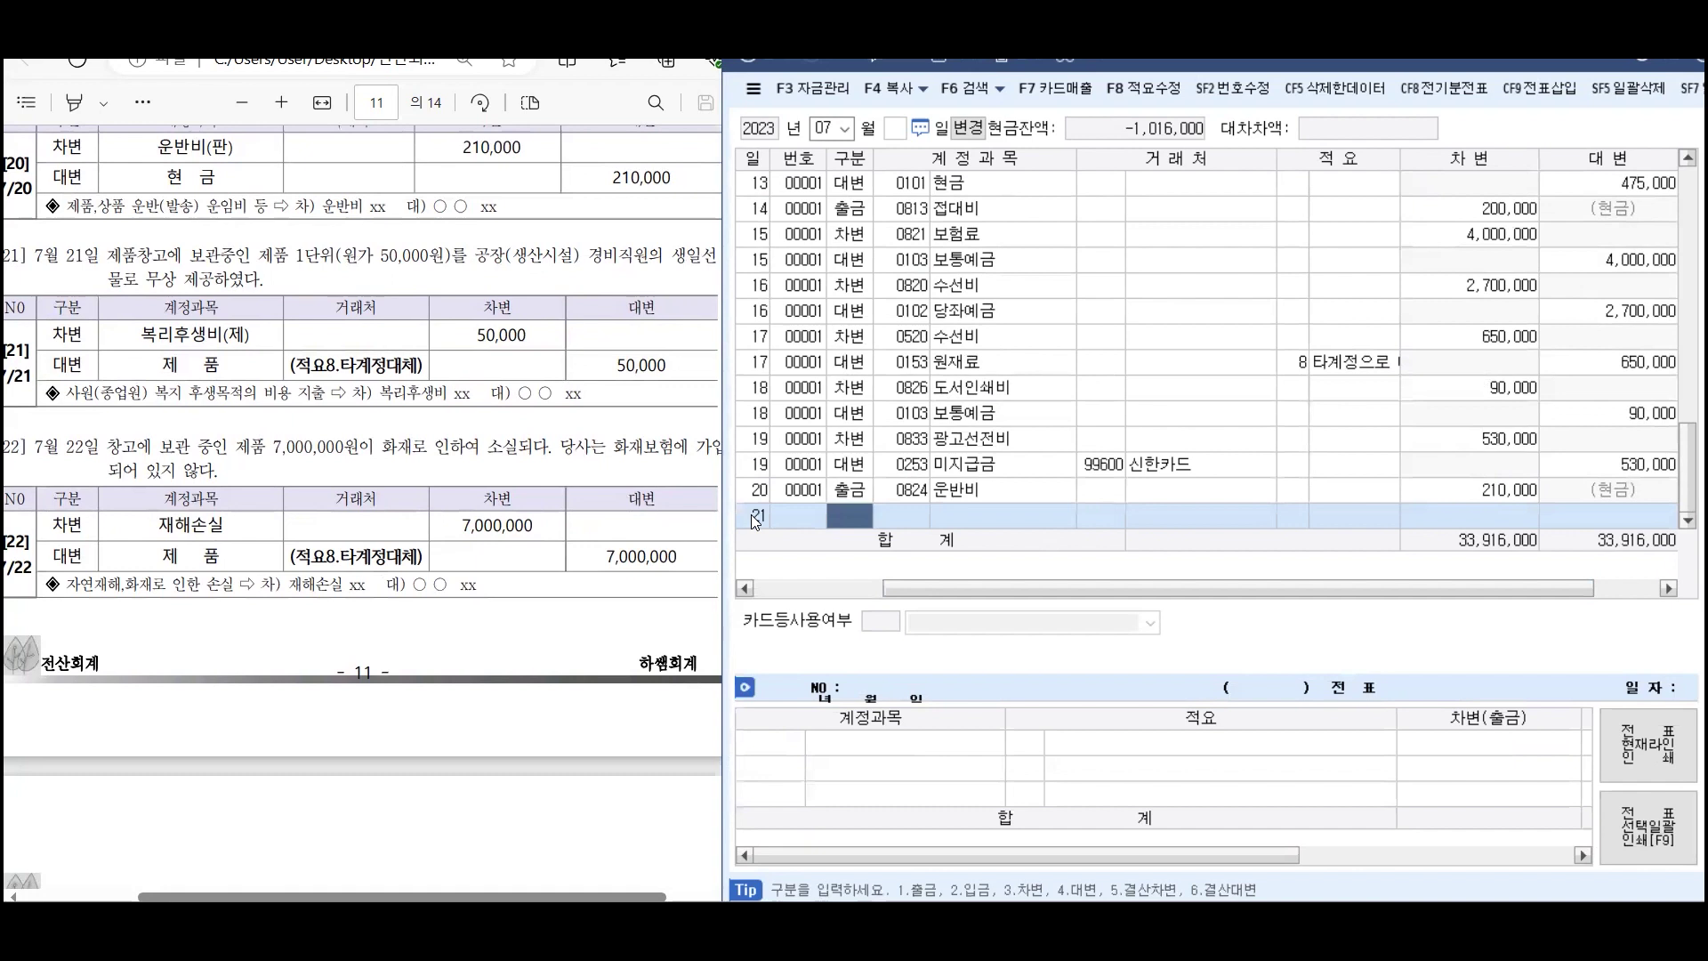
{"action": "type", "text": "3"}
{"action": "key", "text": "Return"}
Assign account 0511 복리후생비 (제조원가) to the July 21 debit line and enter 50,000
{"action": "type", "text": "복ㄹ"}
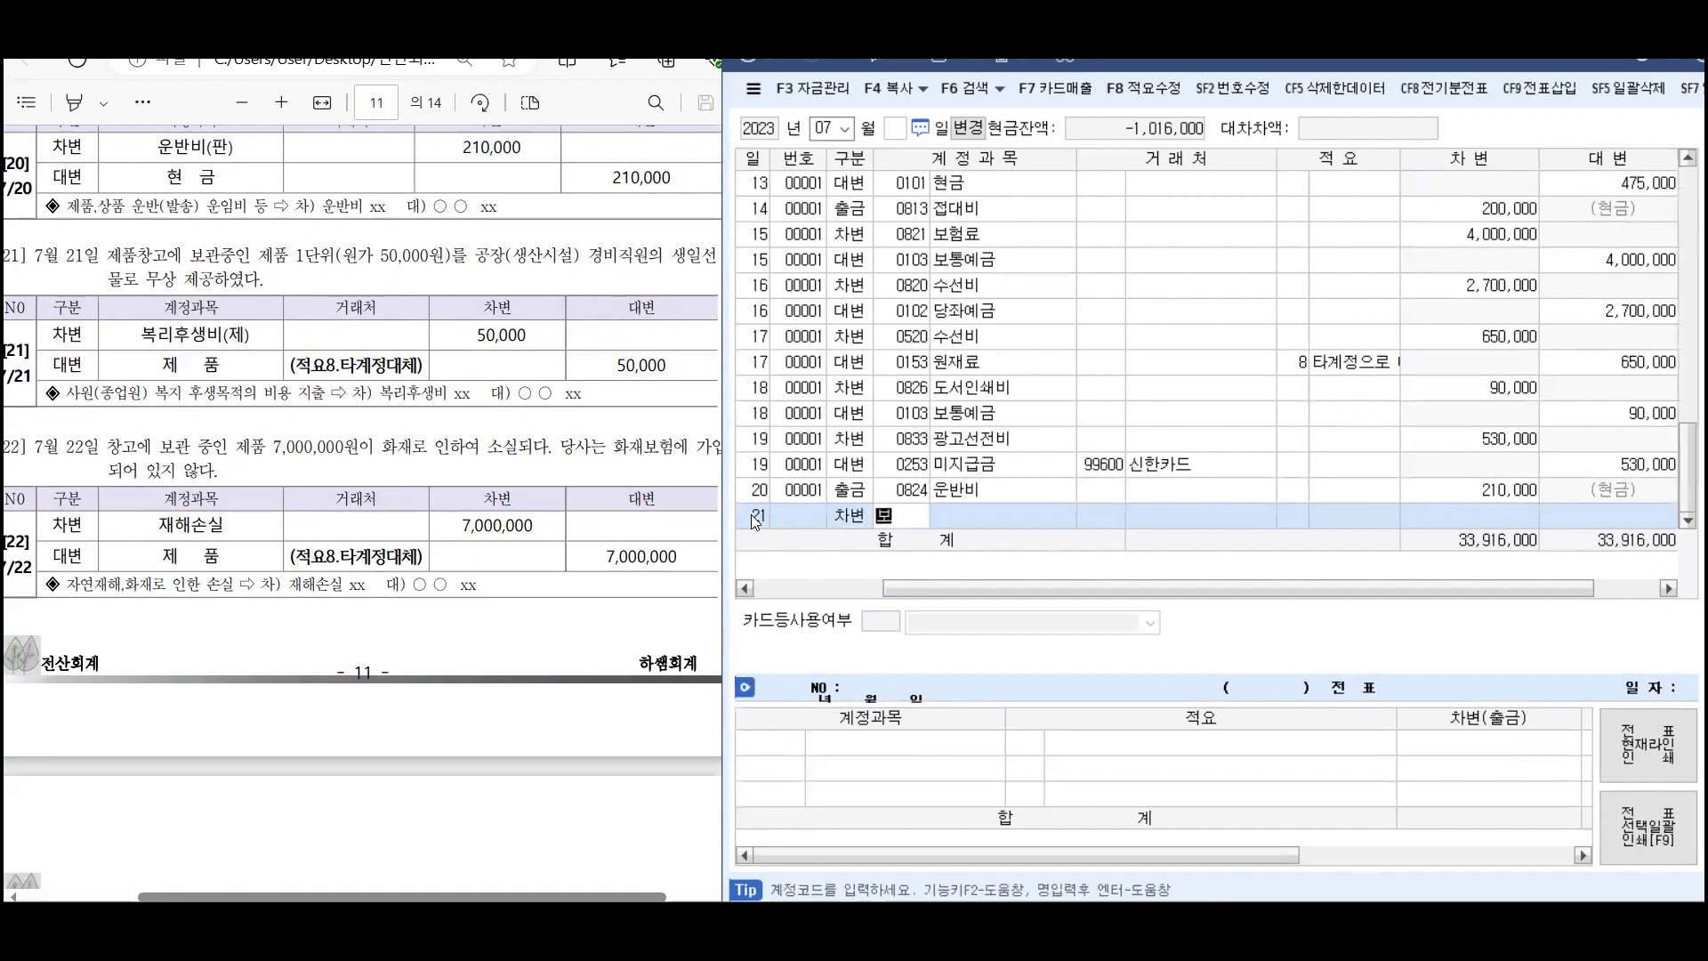
{"action": "type", "text": "ㅣ"}
{"action": "key", "text": "Return"}
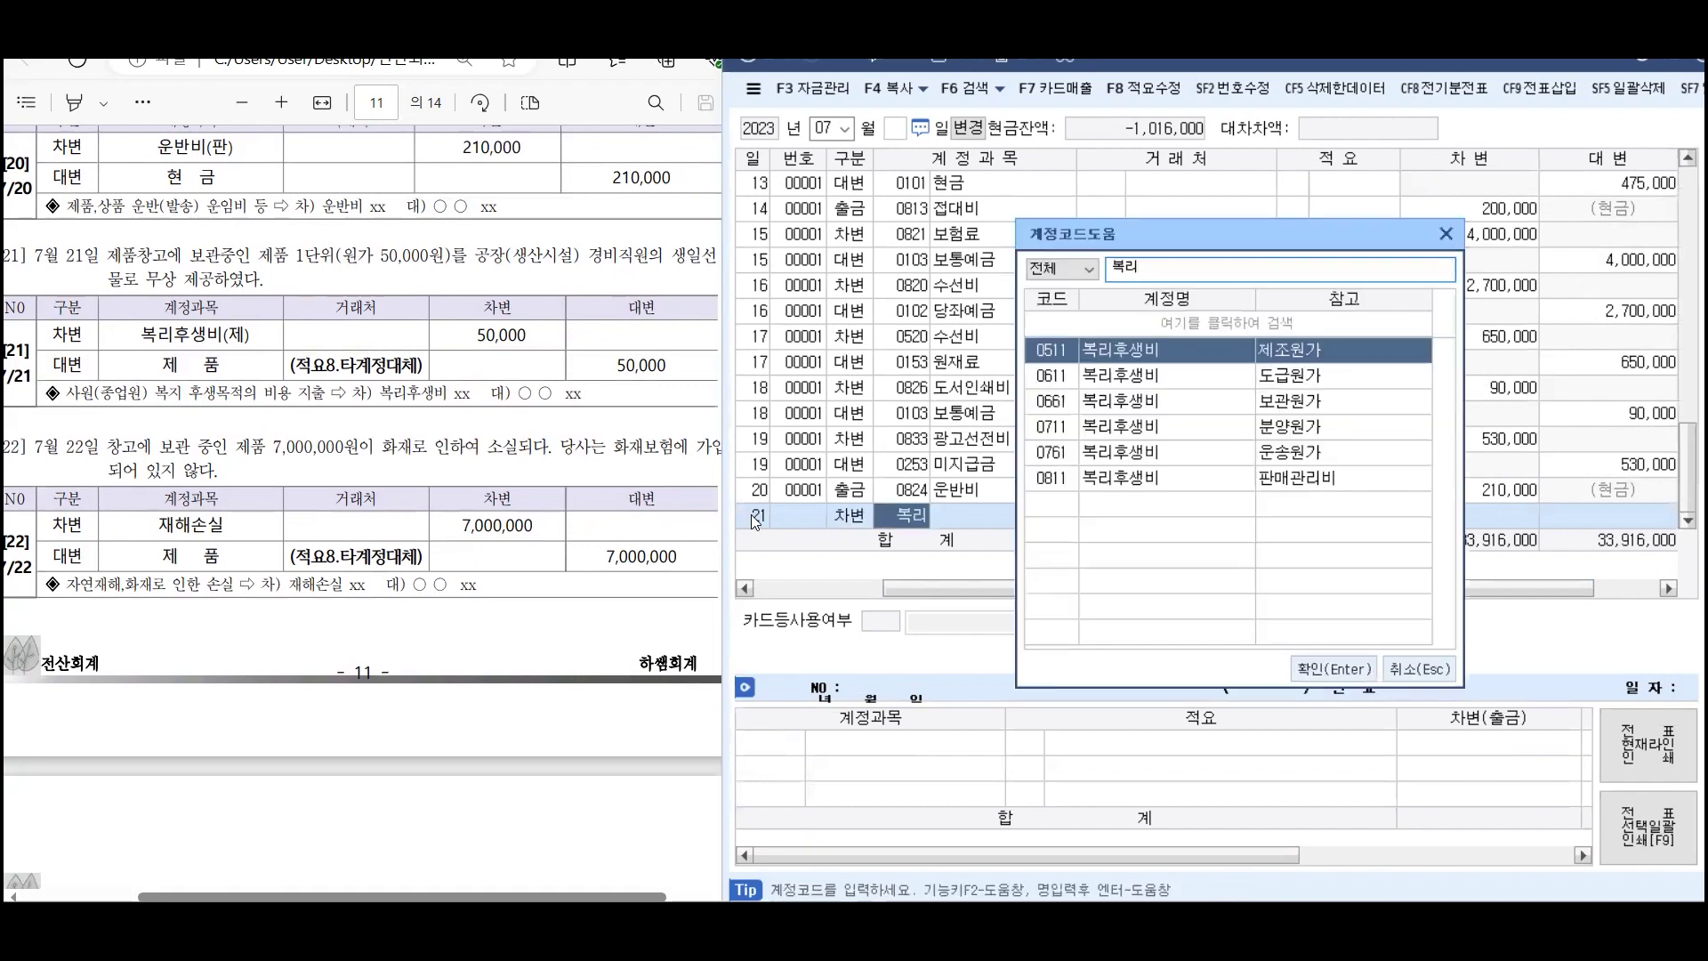
{"action": "key", "text": "Down"}
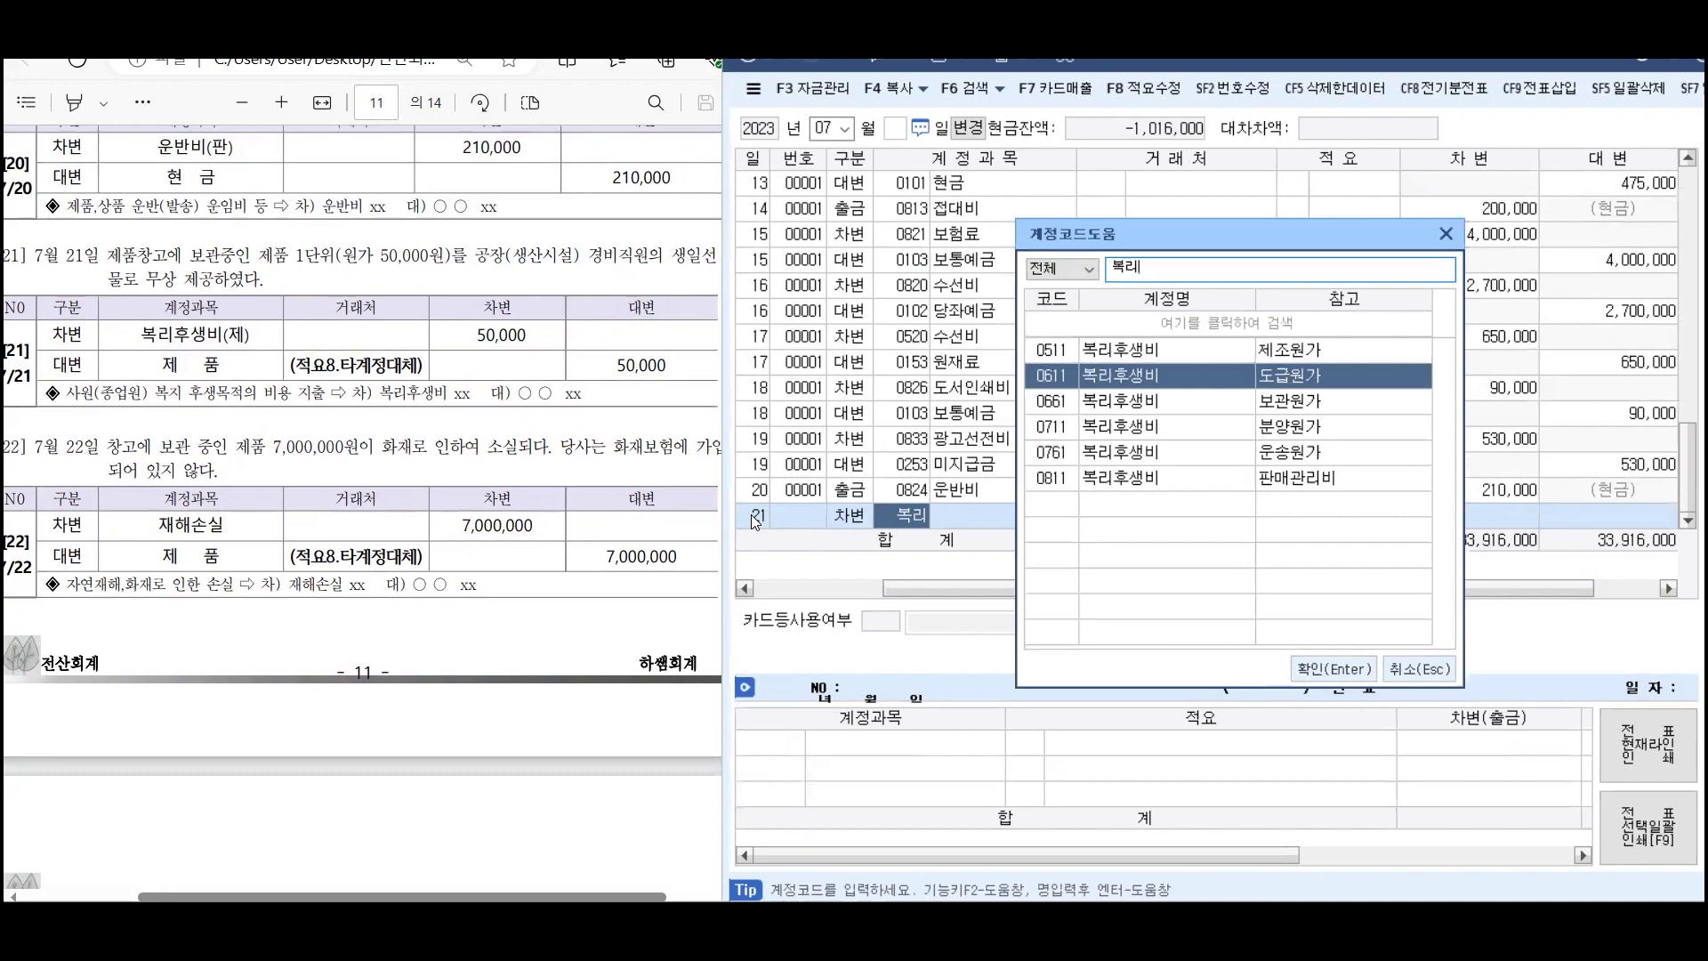
{"action": "key", "text": "Up"}
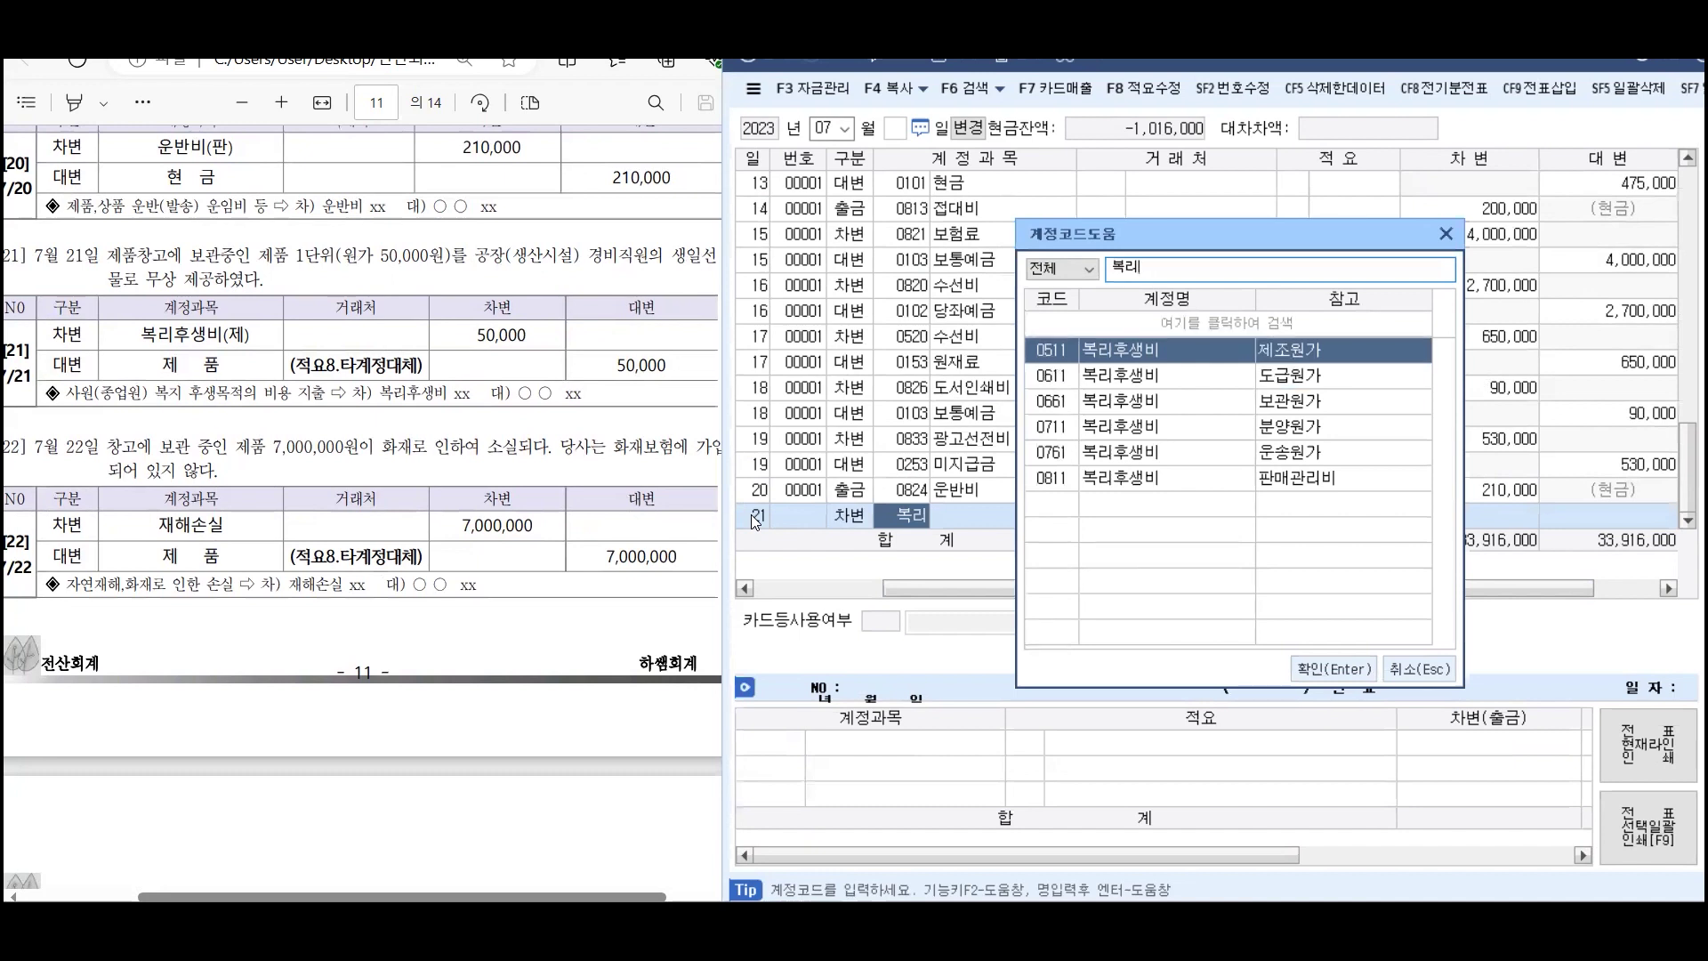
{"action": "key", "text": "Return"}
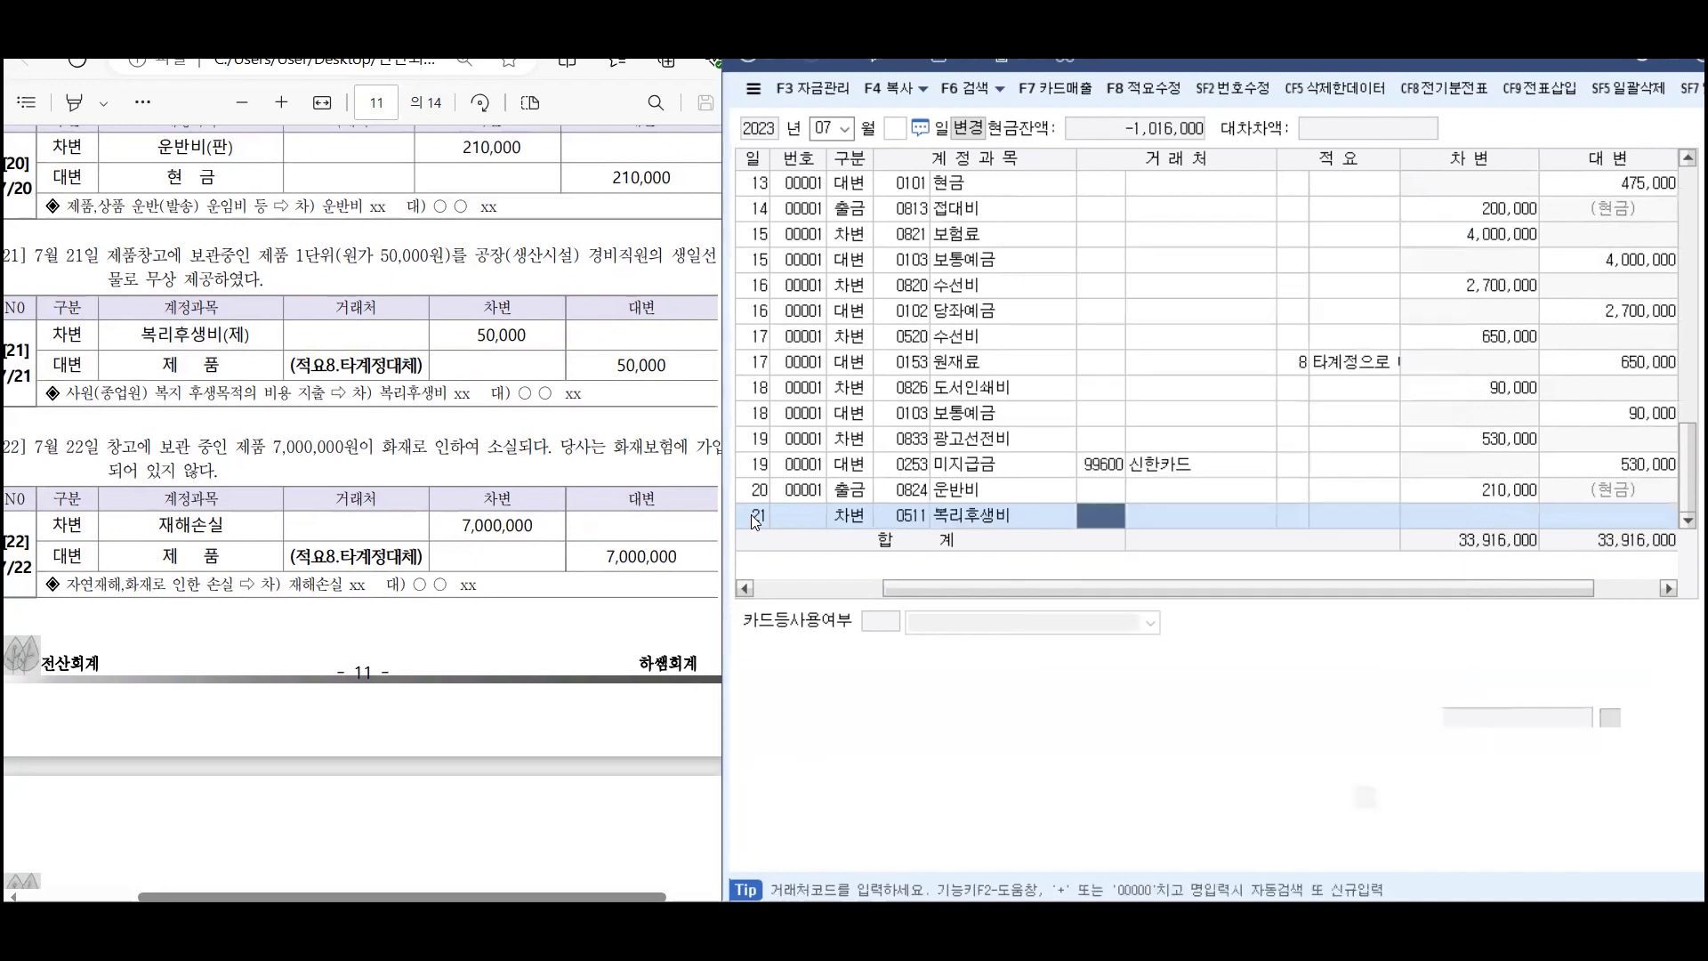
{"action": "key", "text": "Return"}
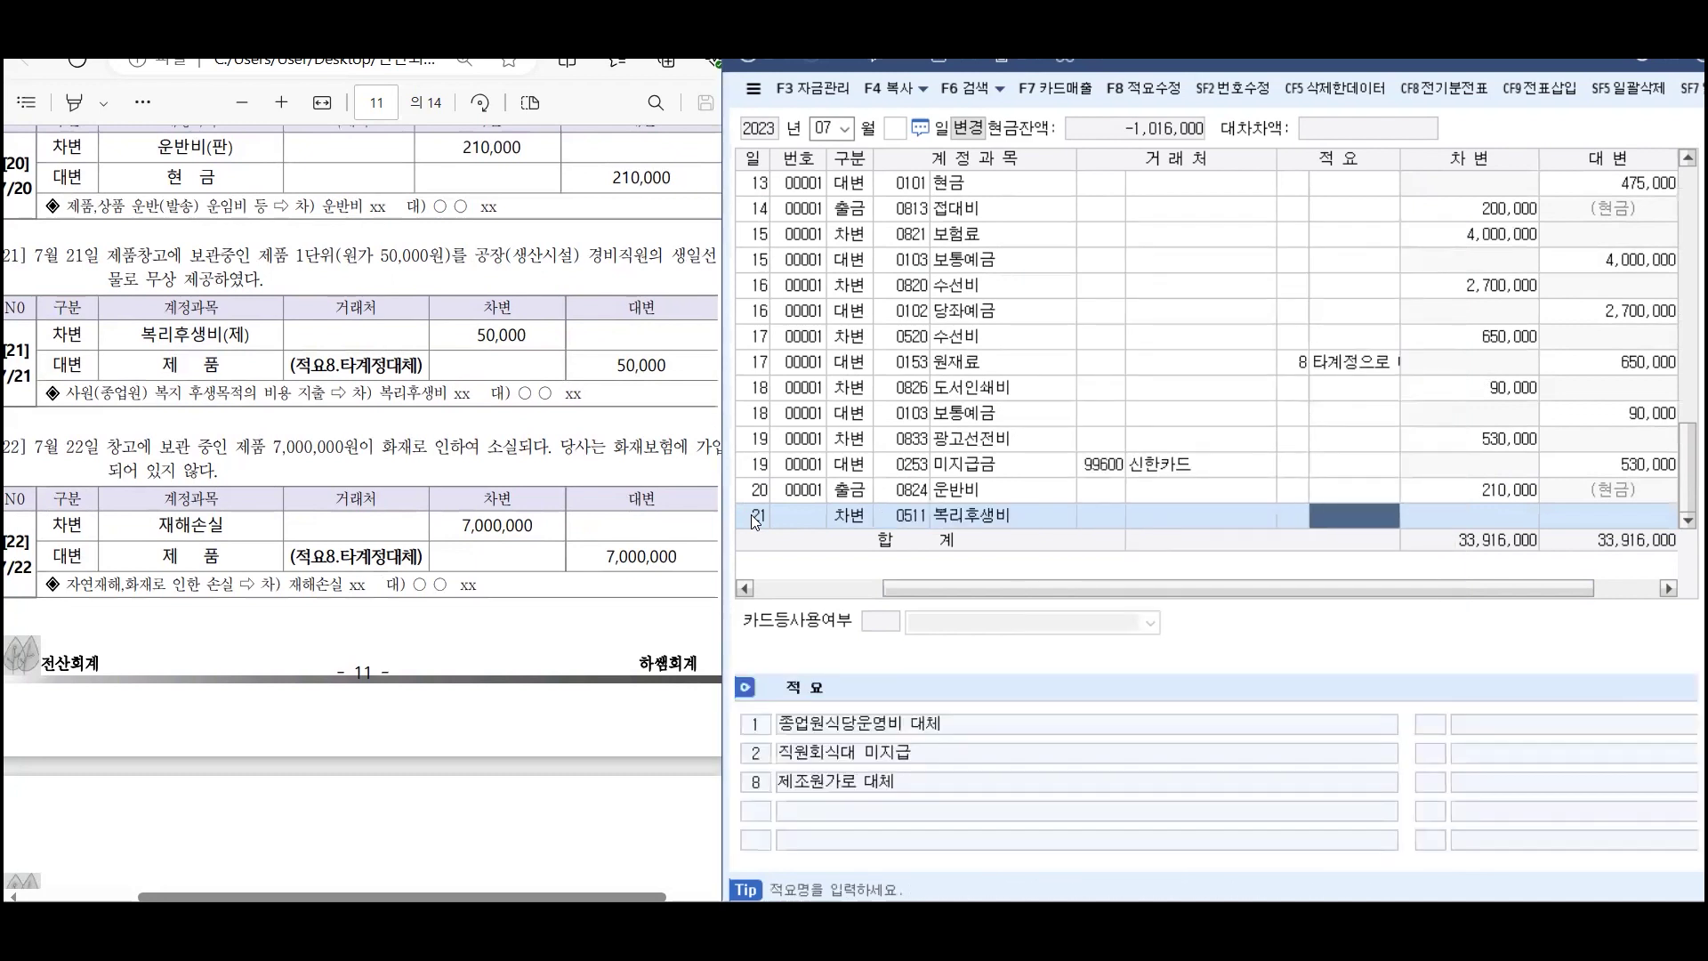
{"action": "key", "text": "Return"}
{"action": "type", "text": "500000"}
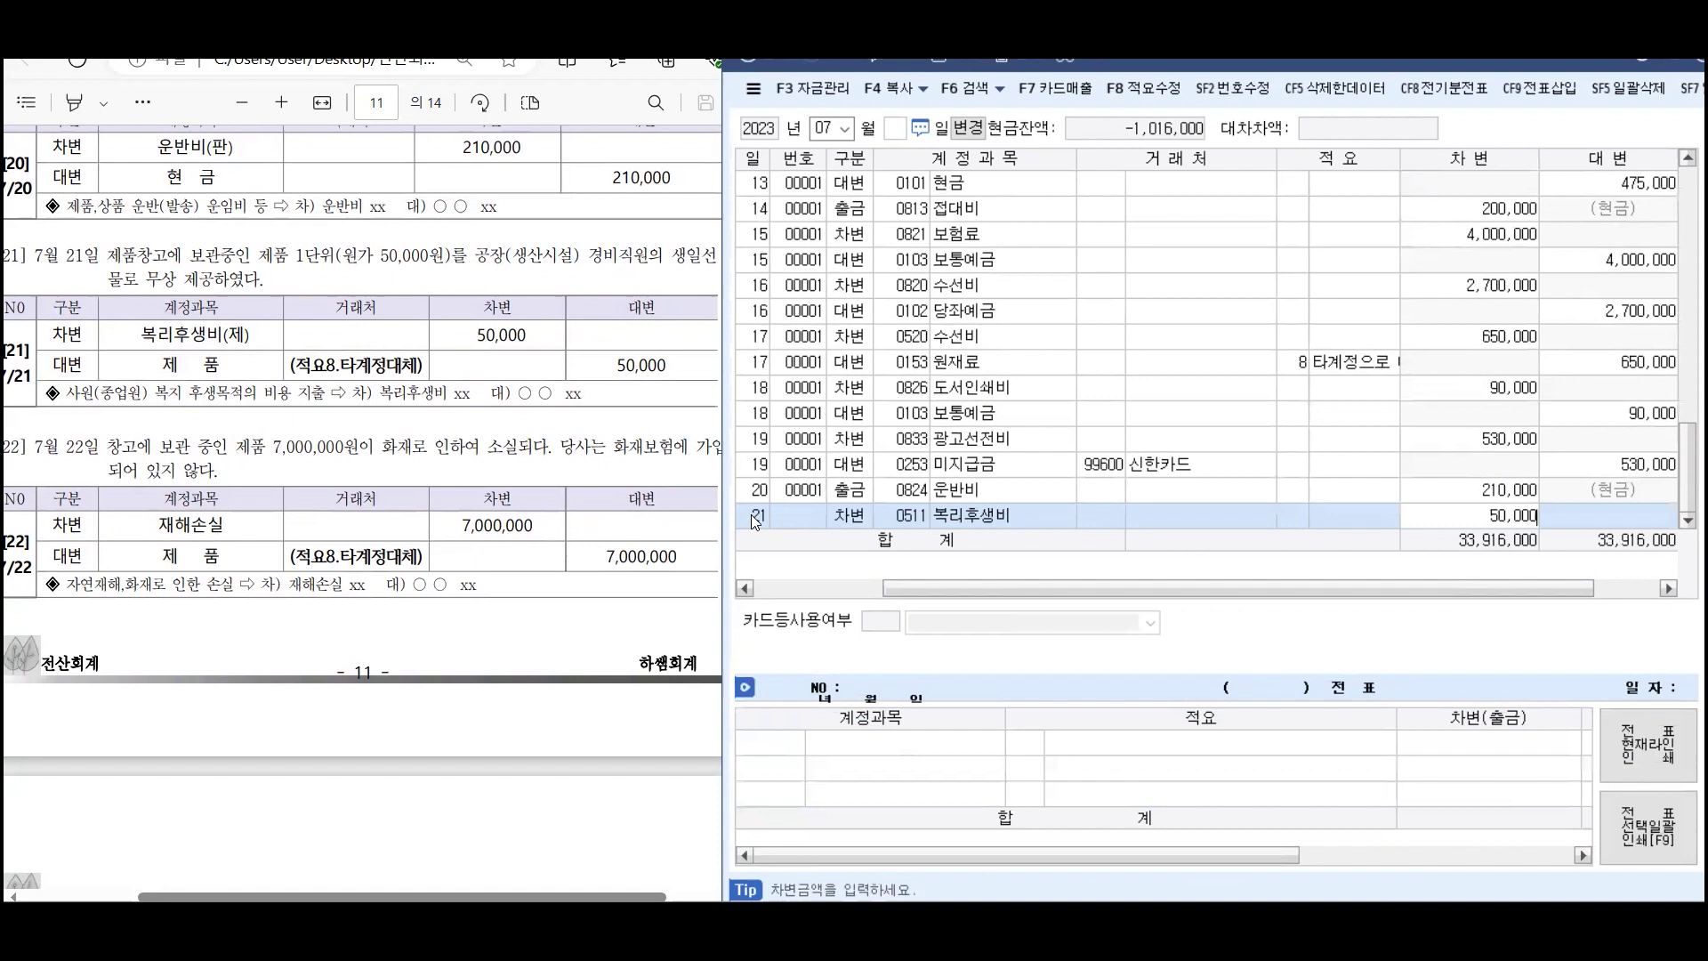
{"action": "key", "text": "Return"}
Add the July 21 대변 line with account 0150 제품 for 50,000 and 적요 8 타계정으로 대체액
{"action": "key", "text": "Return"}
{"action": "type", "text": "4"}
{"action": "key", "text": "Return"}
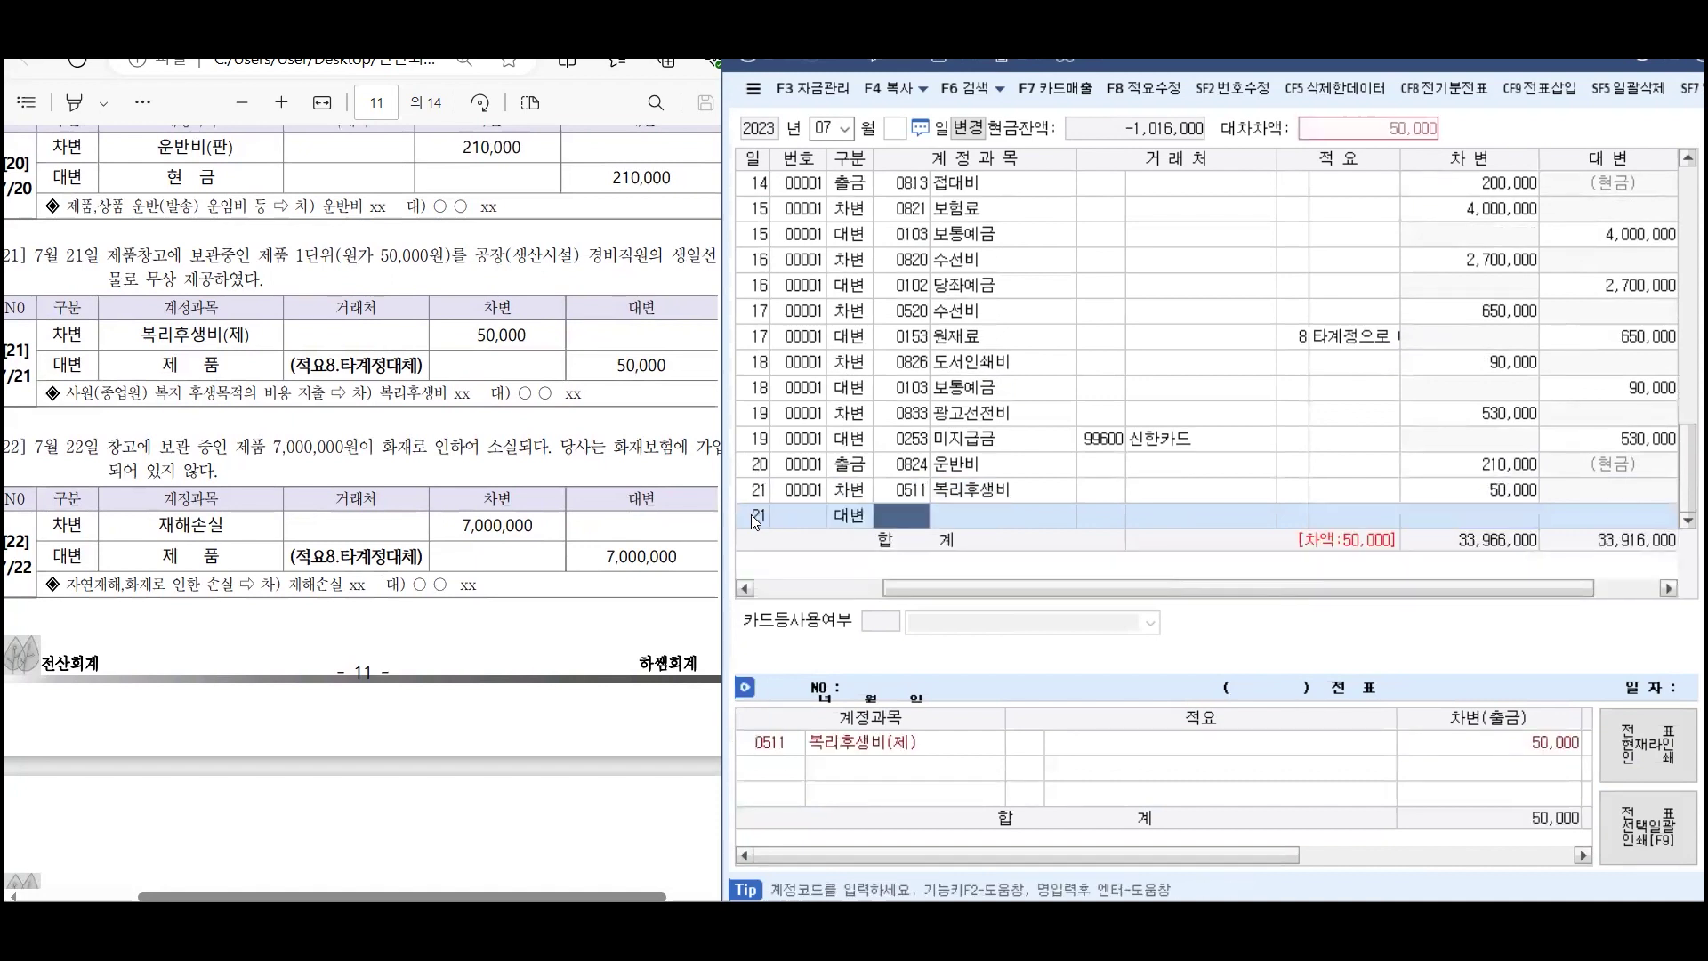
{"action": "type", "text": "제품"}
{"action": "key", "text": "Return"}
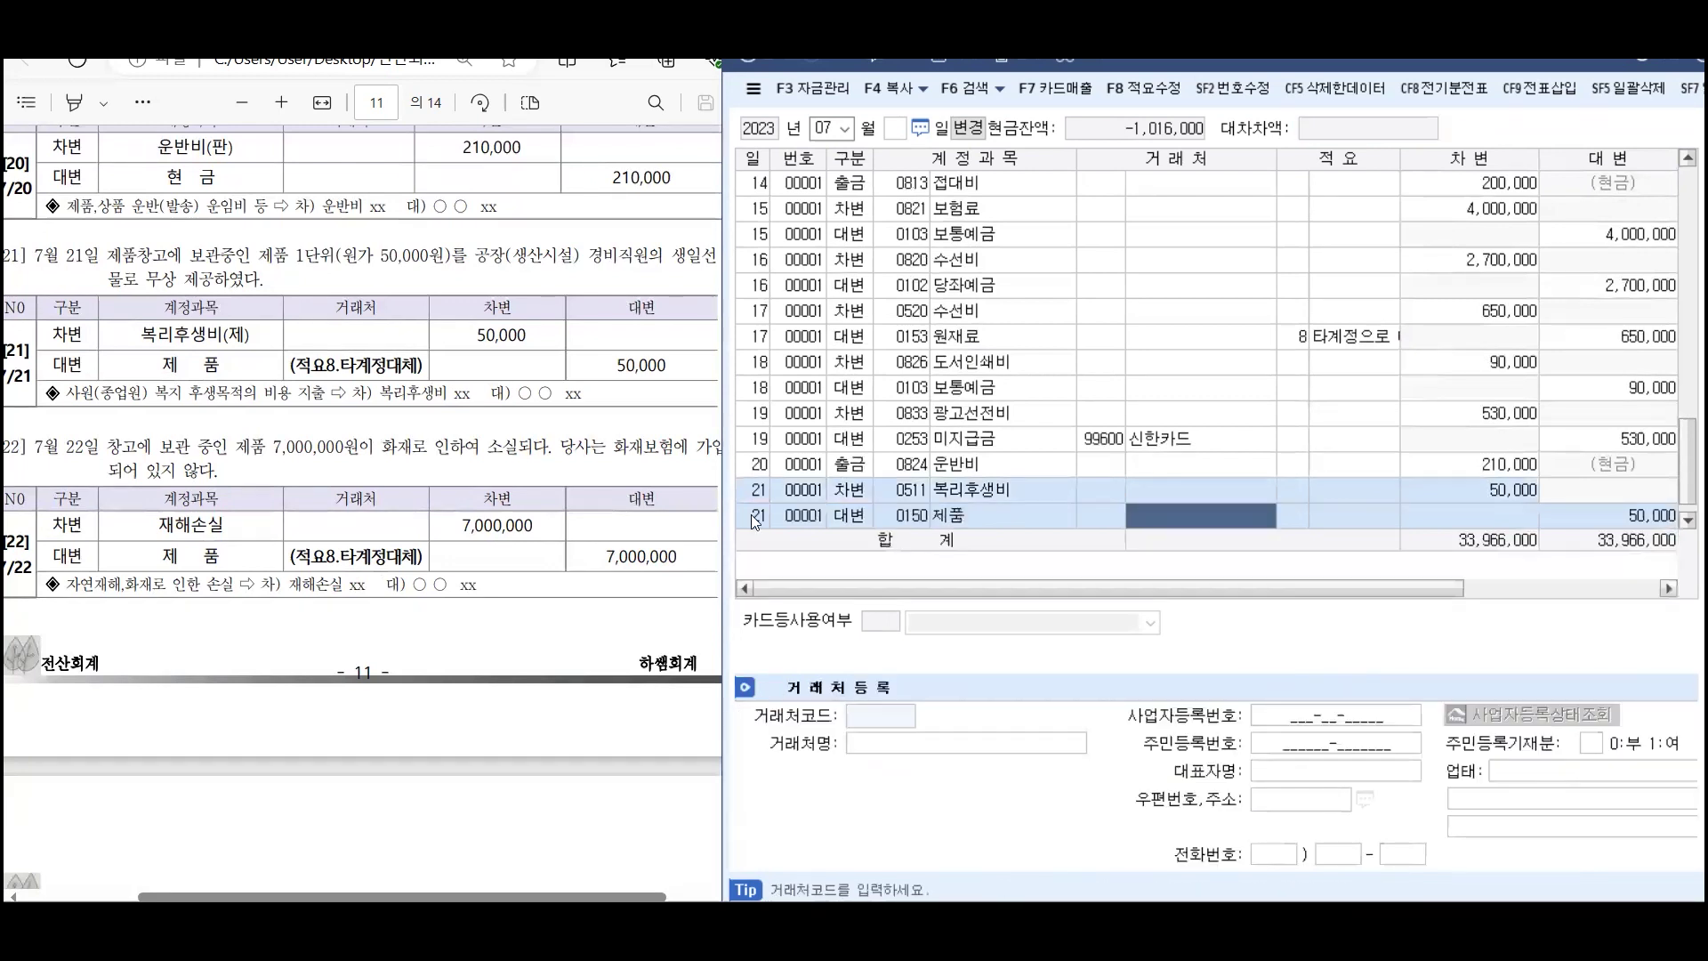
{"action": "key", "text": "Return"}
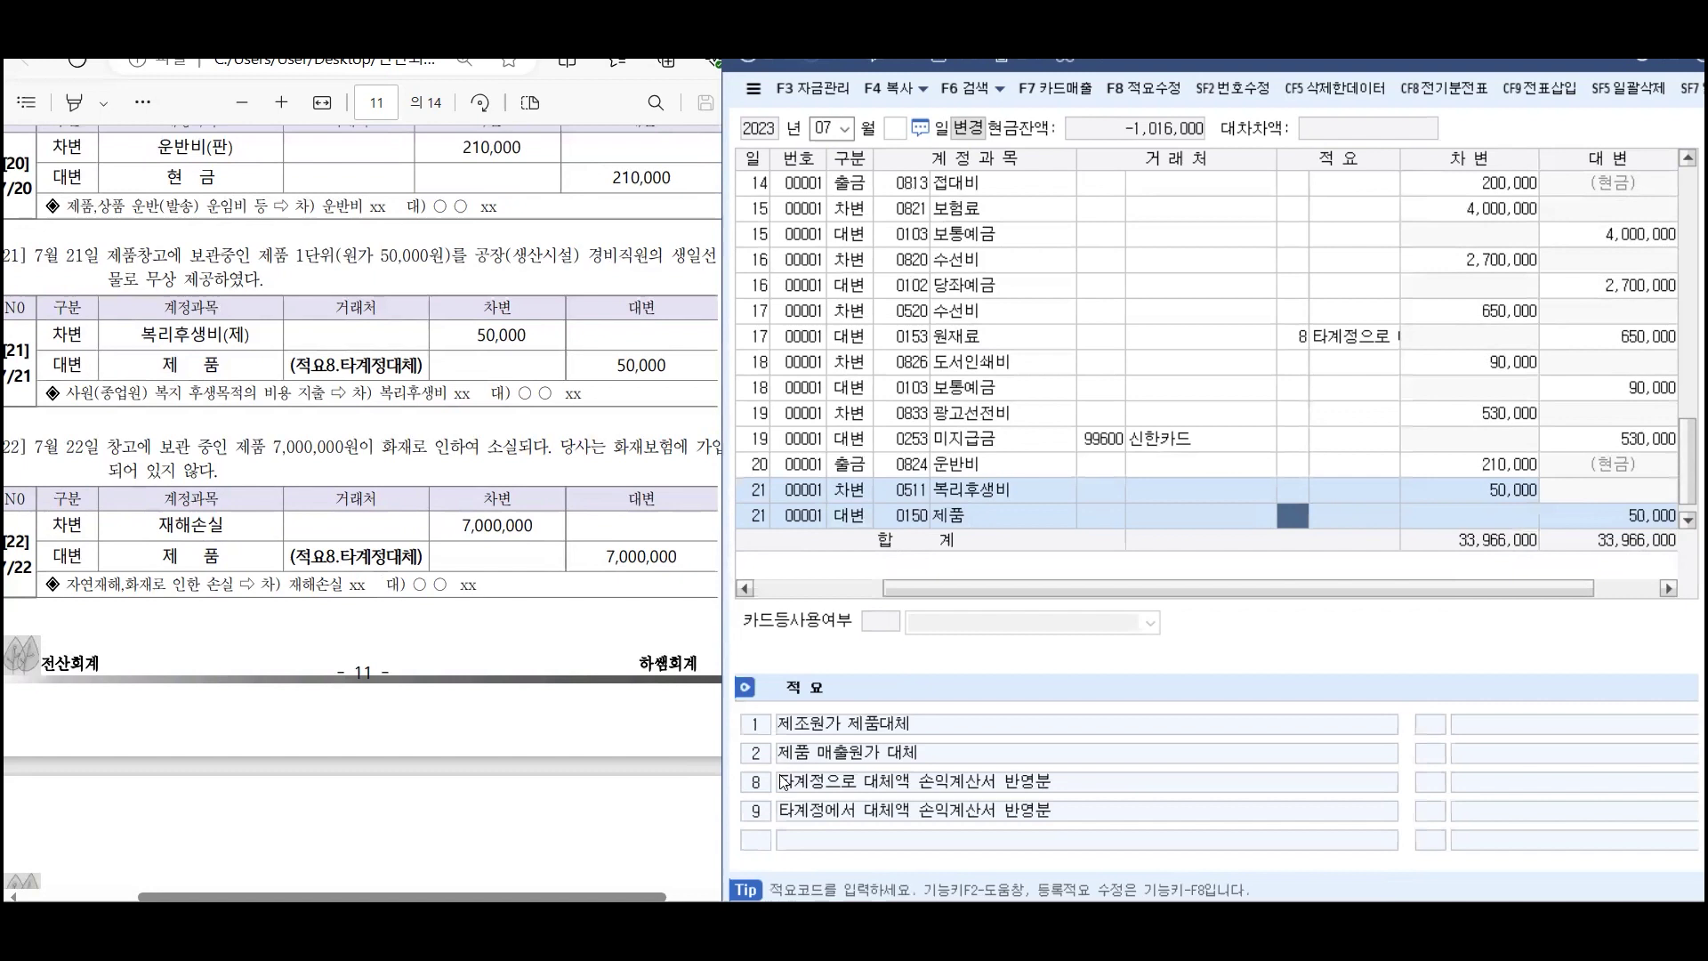
{"action": "type", "text": "8"}
{"action": "key", "text": "Return"}
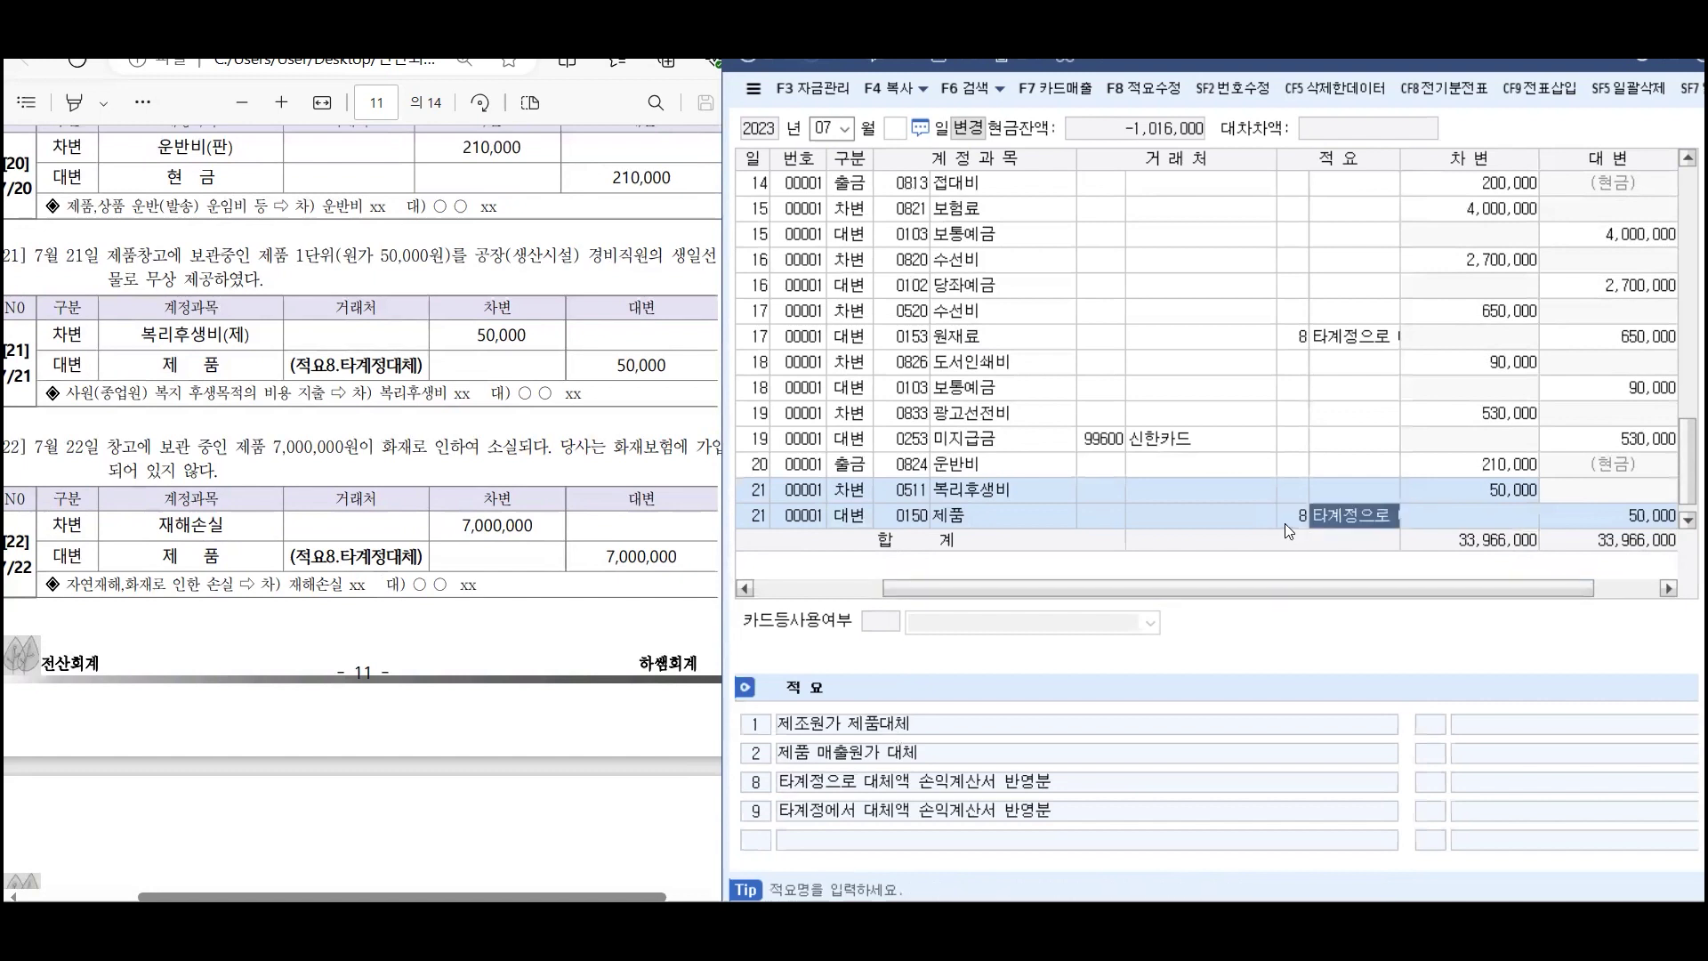
{"action": "key", "text": "Return"}
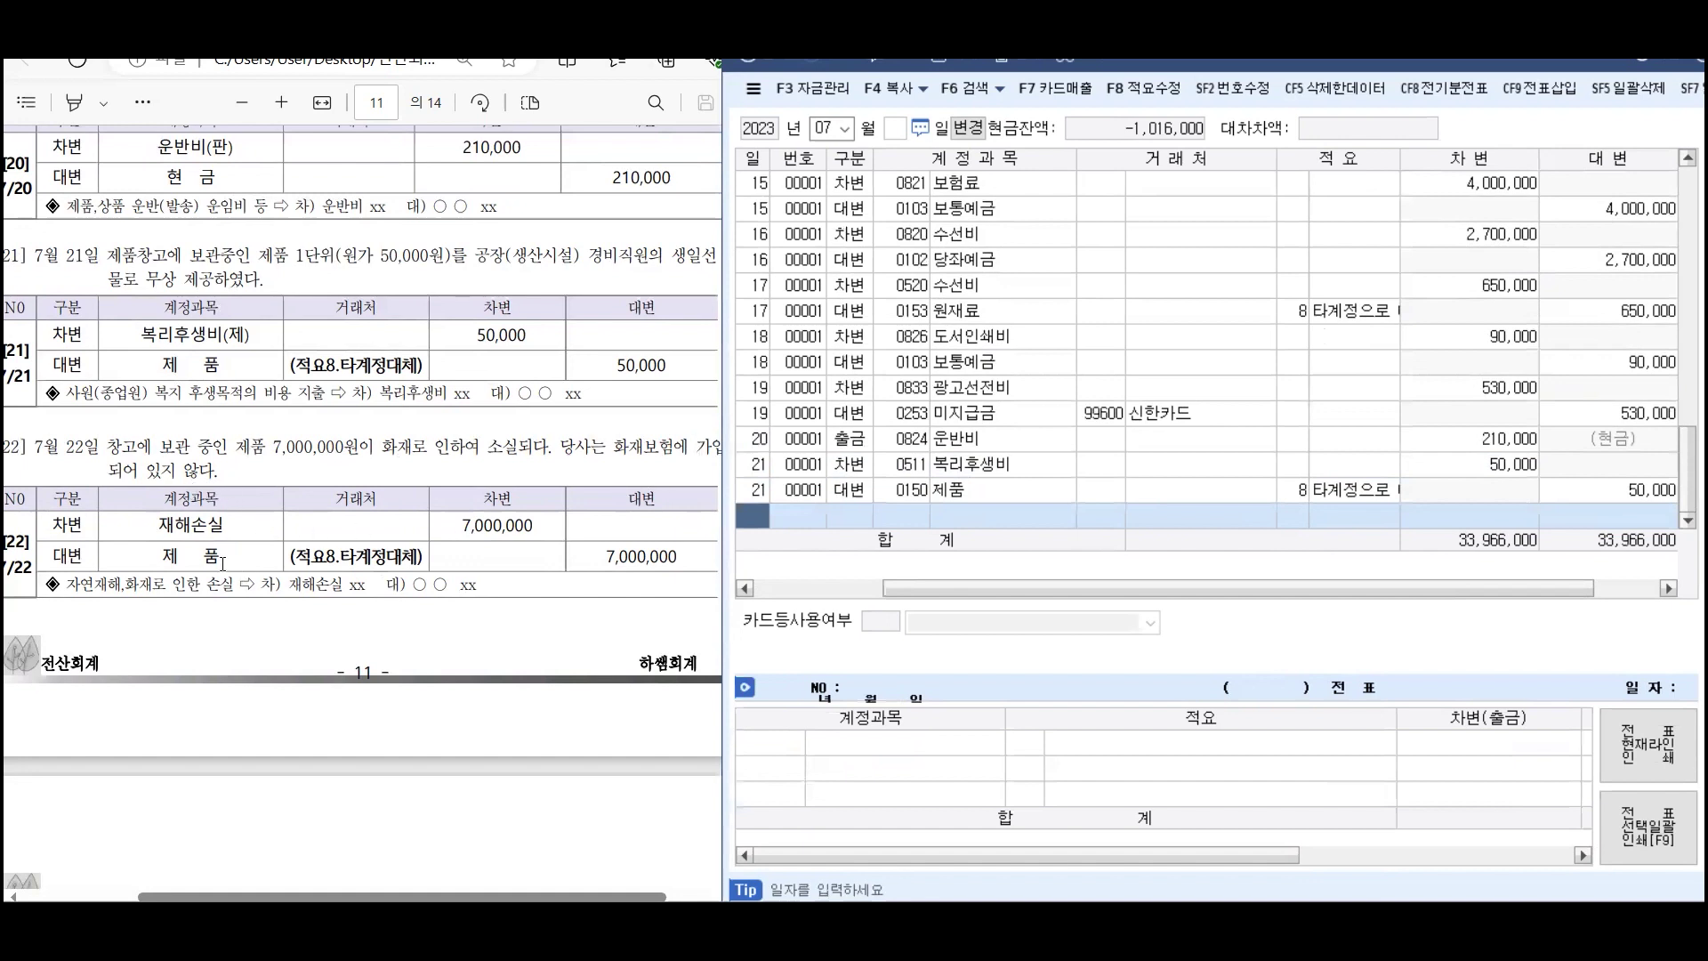
Start a 대변 line dated July 22 with account 0150 제품
{"action": "type", "text": "22"}
{"action": "key", "text": "Return"}
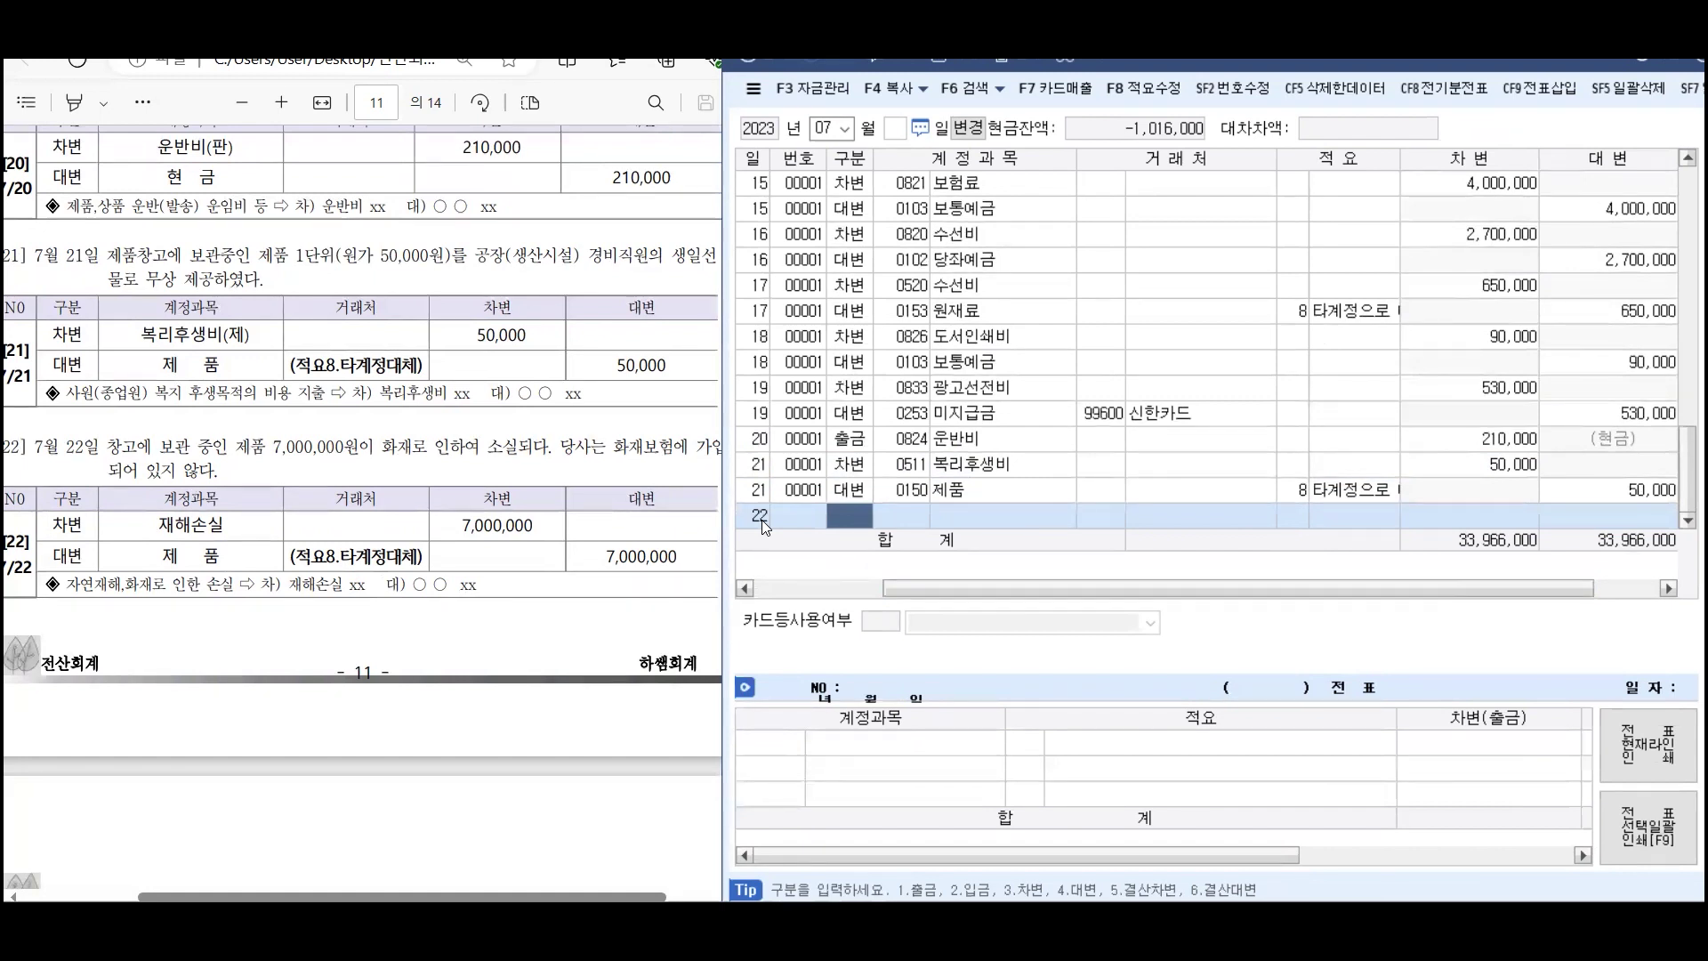
{"action": "type", "text": "4"}
{"action": "key", "text": "Return"}
{"action": "type", "text": "제품"}
{"action": "key", "text": "Return"}
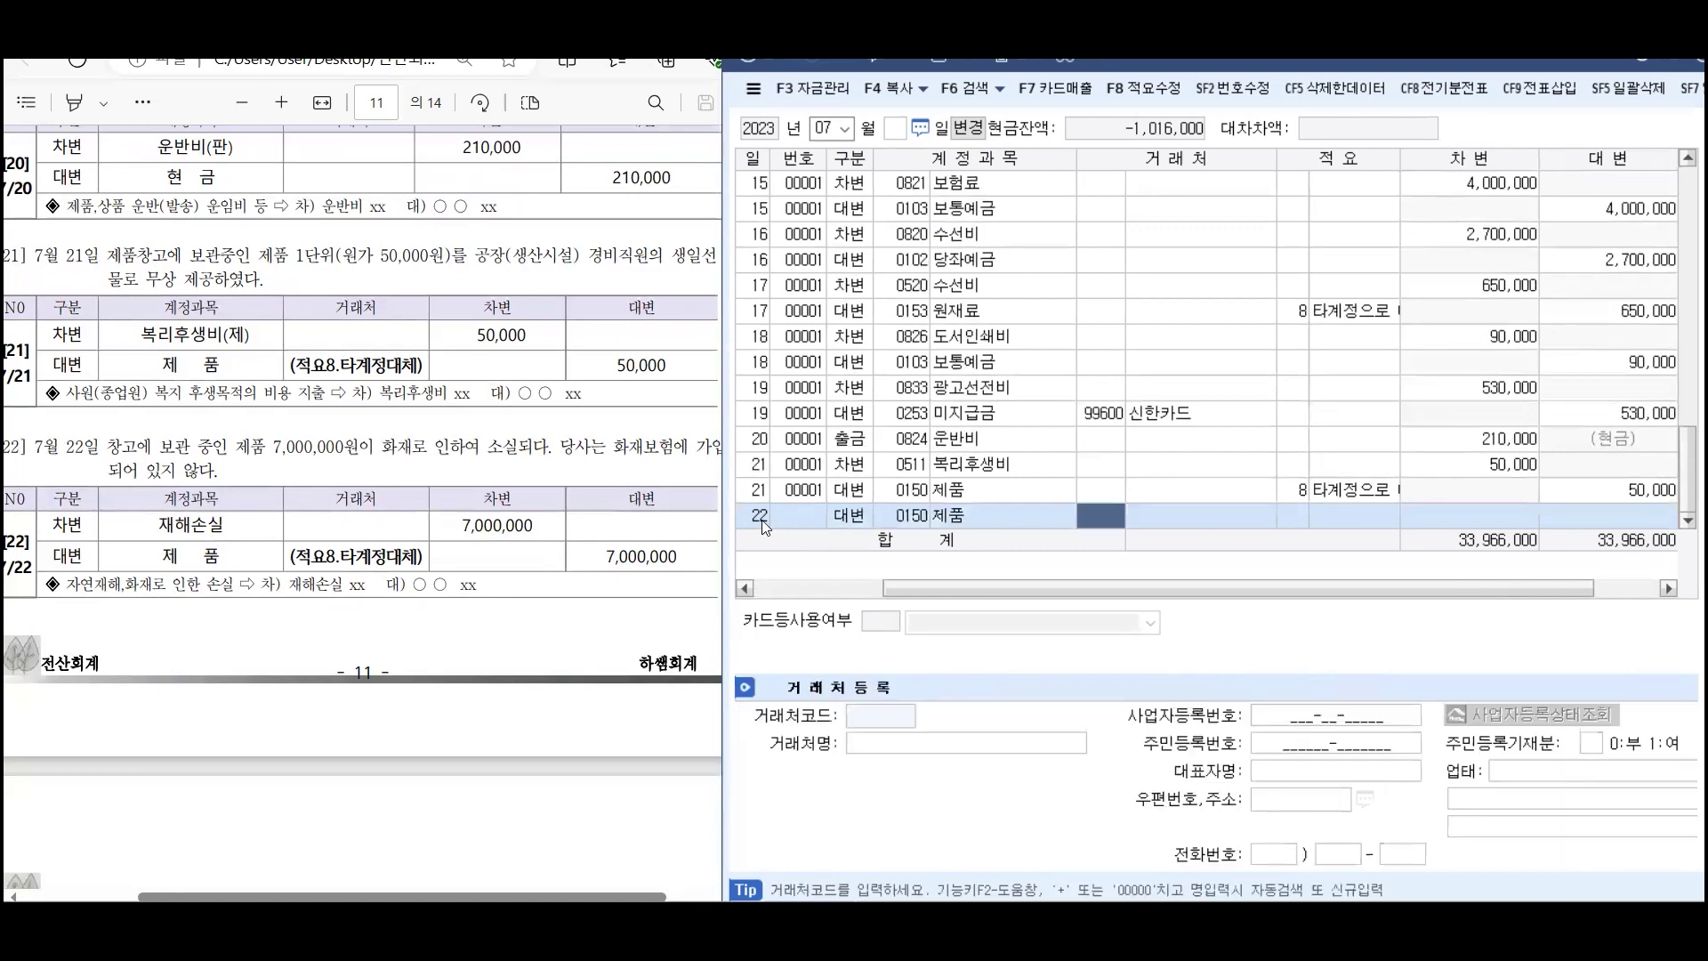
Apply 적요 8 타계정으로 대체액 to the July 22 제품 line and enter 7,000,000 as its credit amount
{"action": "key", "text": "Return"}
{"action": "type", "text": "8"}
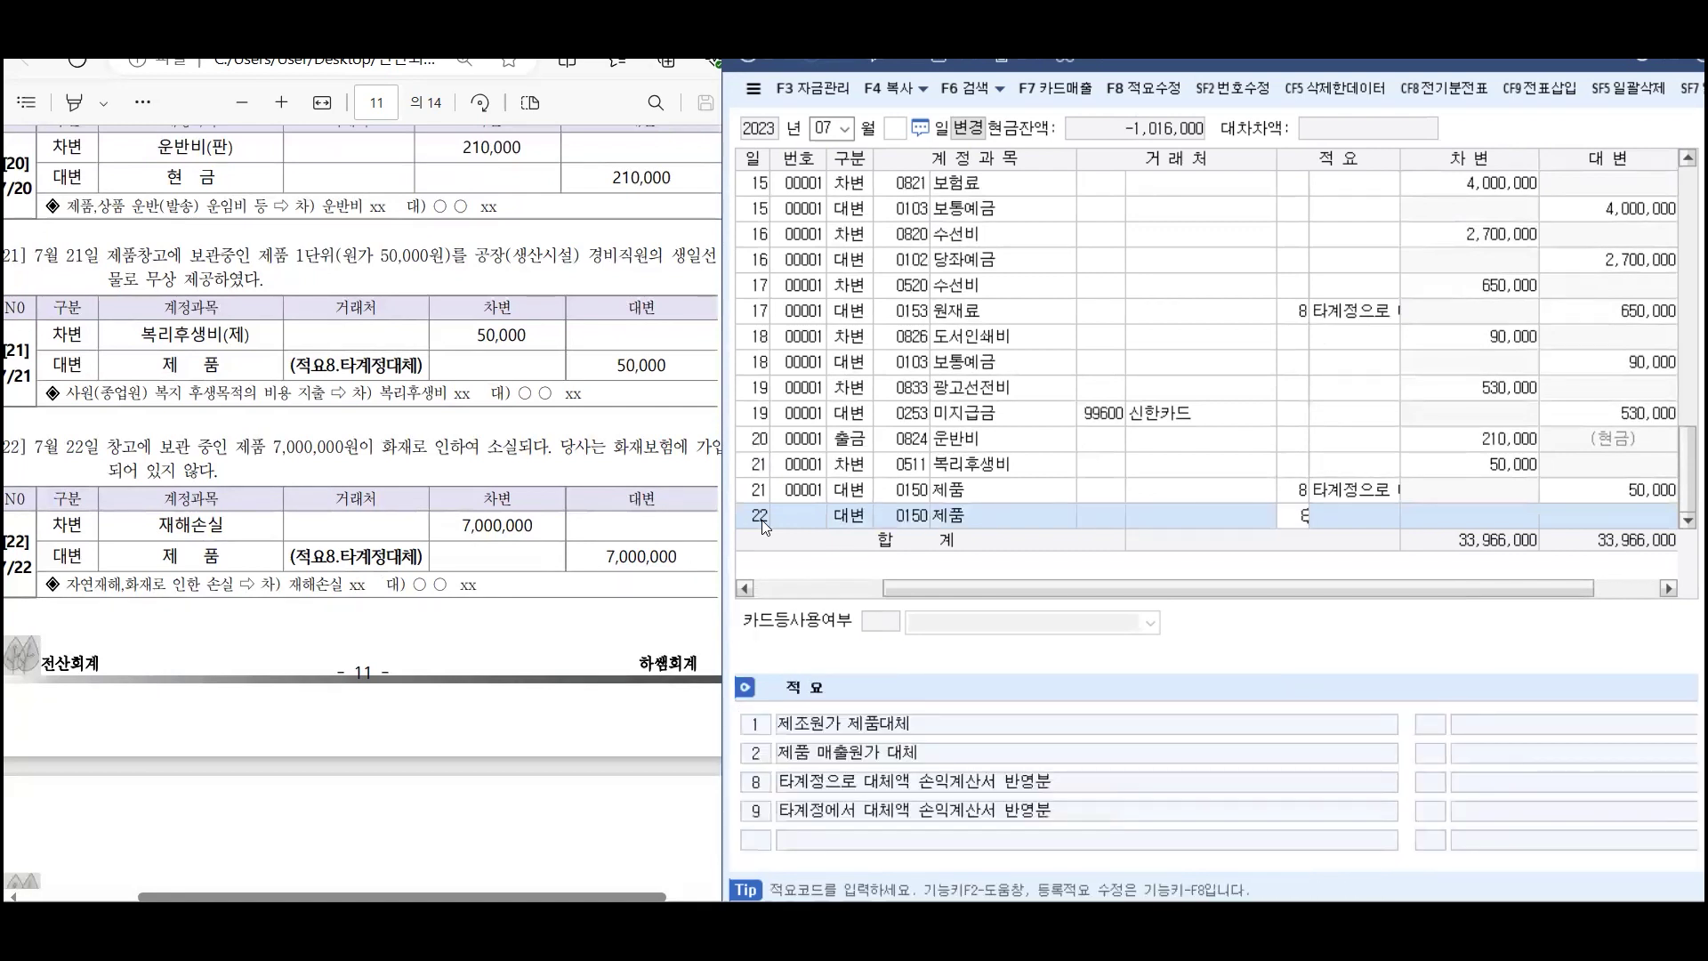
{"action": "key", "text": "Return"}
{"action": "key", "text": "Return"}
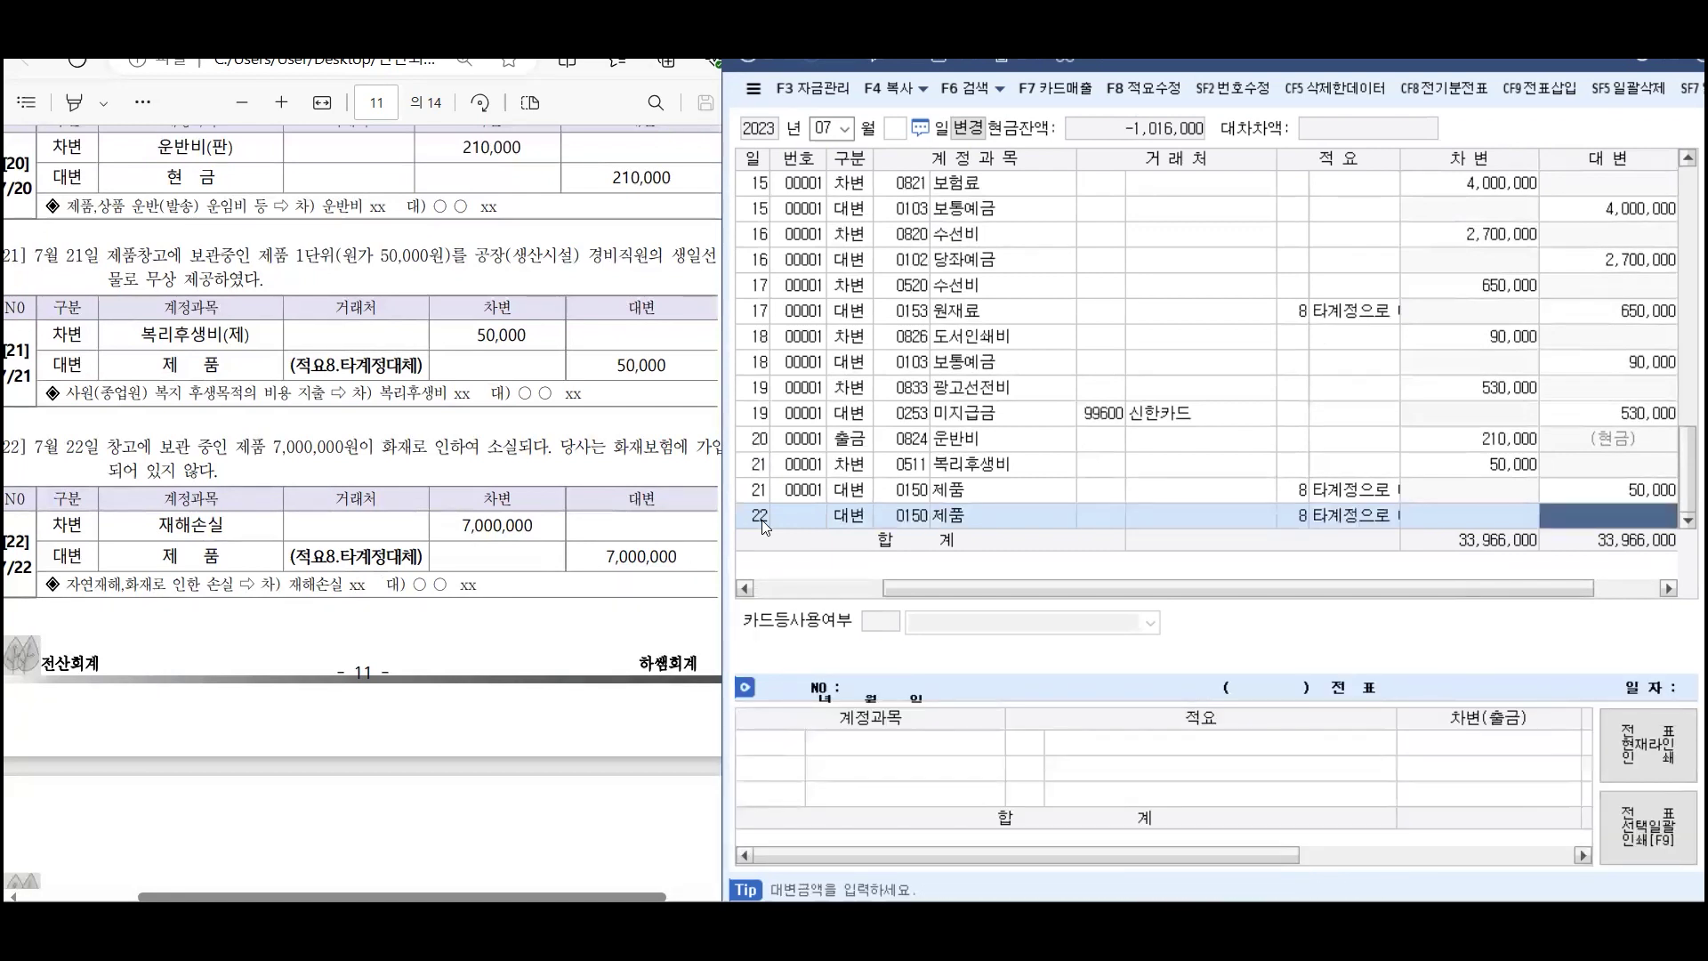
{"action": "type", "text": "7000000"}
{"action": "key", "text": "Return"}
Add the matching July 22 차변 line with account 0961 재해손실 for 7,000,000, leaving partner and 적요 blank
{"action": "type", "text": "3"}
{"action": "key", "text": "Return"}
{"action": "type", "text": "재해"}
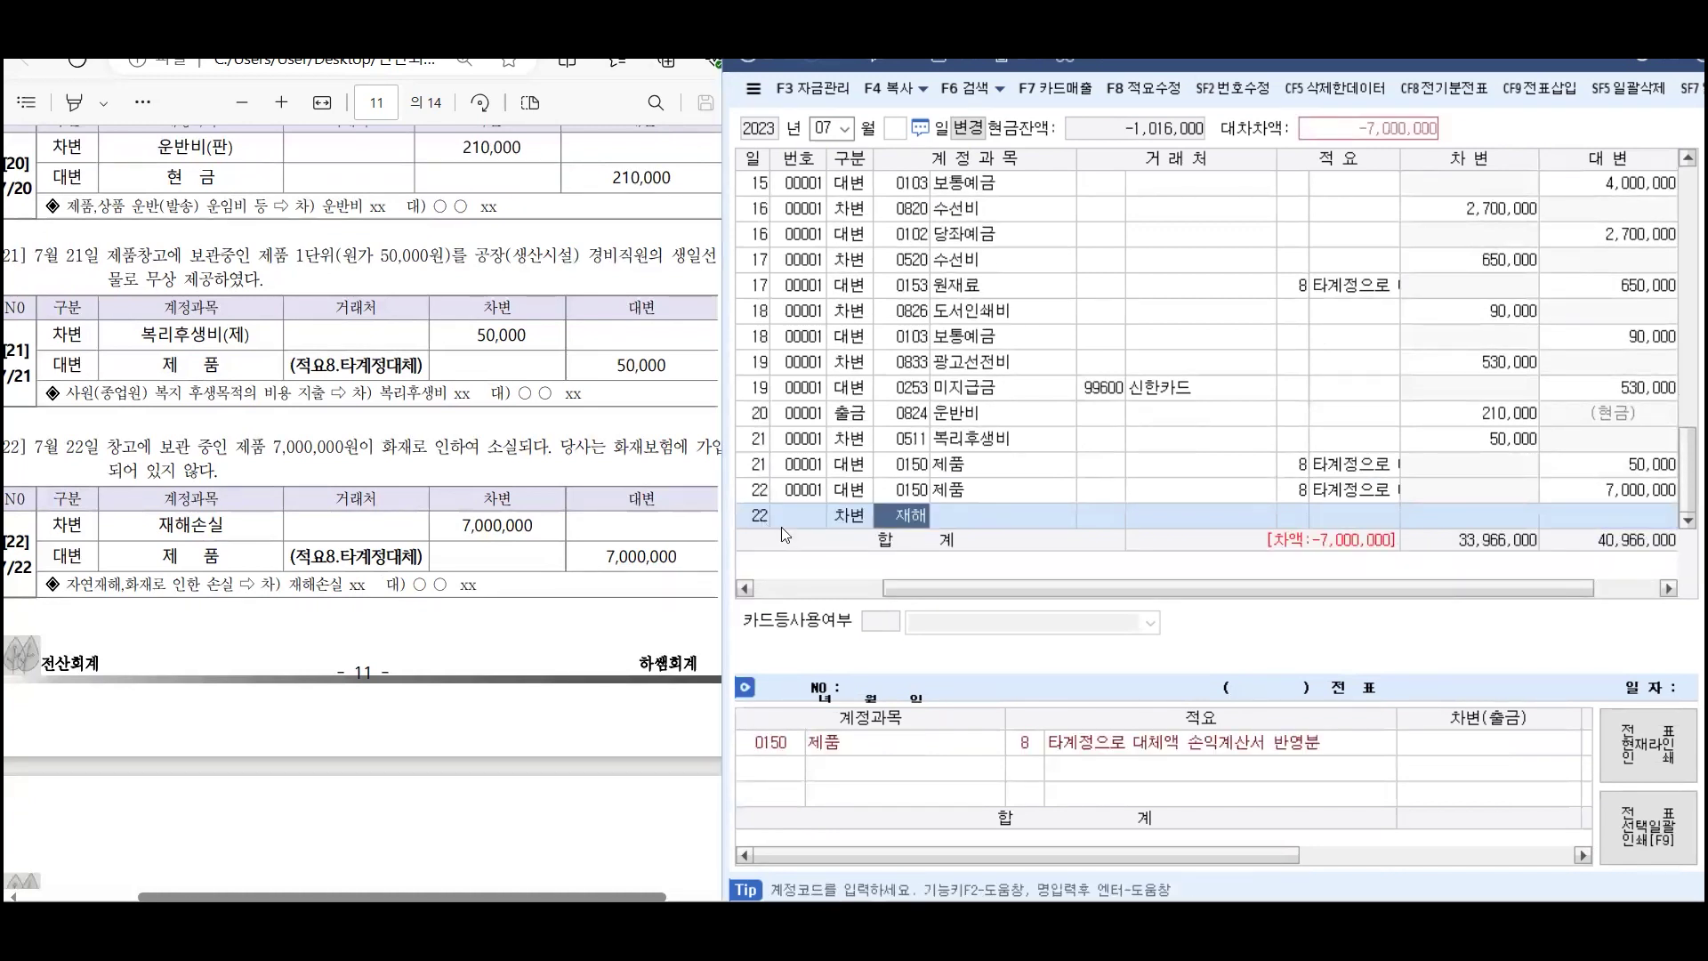
{"action": "key", "text": "Return"}
{"action": "key", "text": "Return"}
{"action": "key", "text": "Return"}
{"action": "key", "text": "Return"}
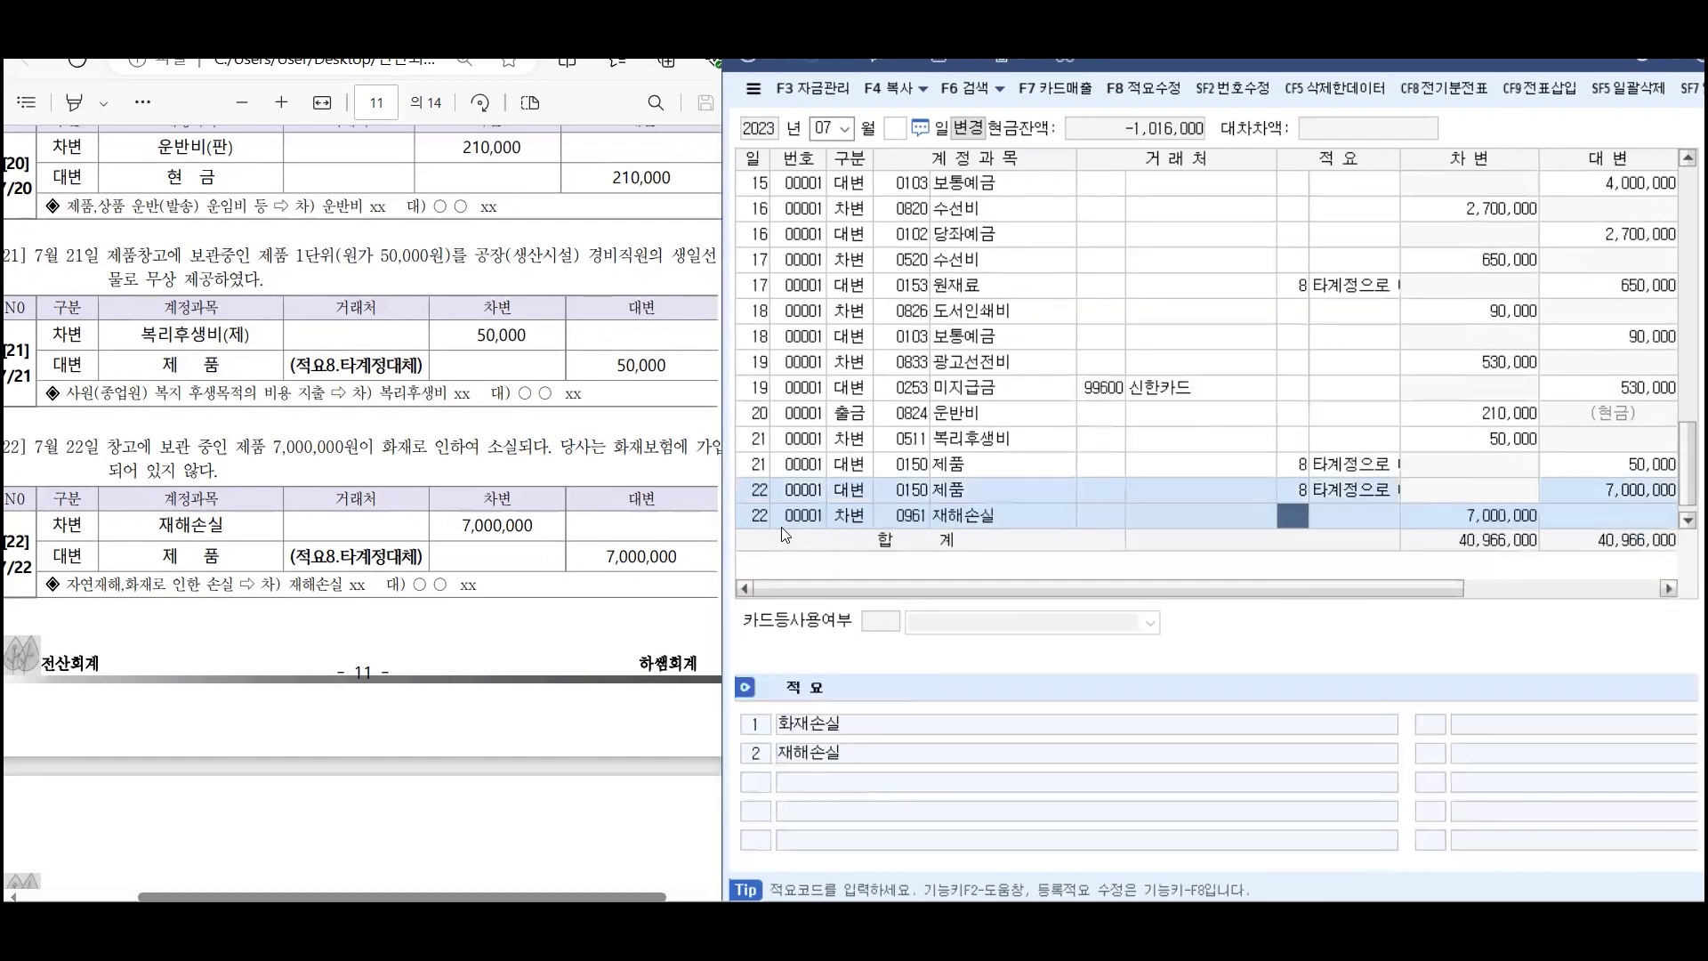
{"action": "key", "text": "Return"}
{"action": "key", "text": "Return"}
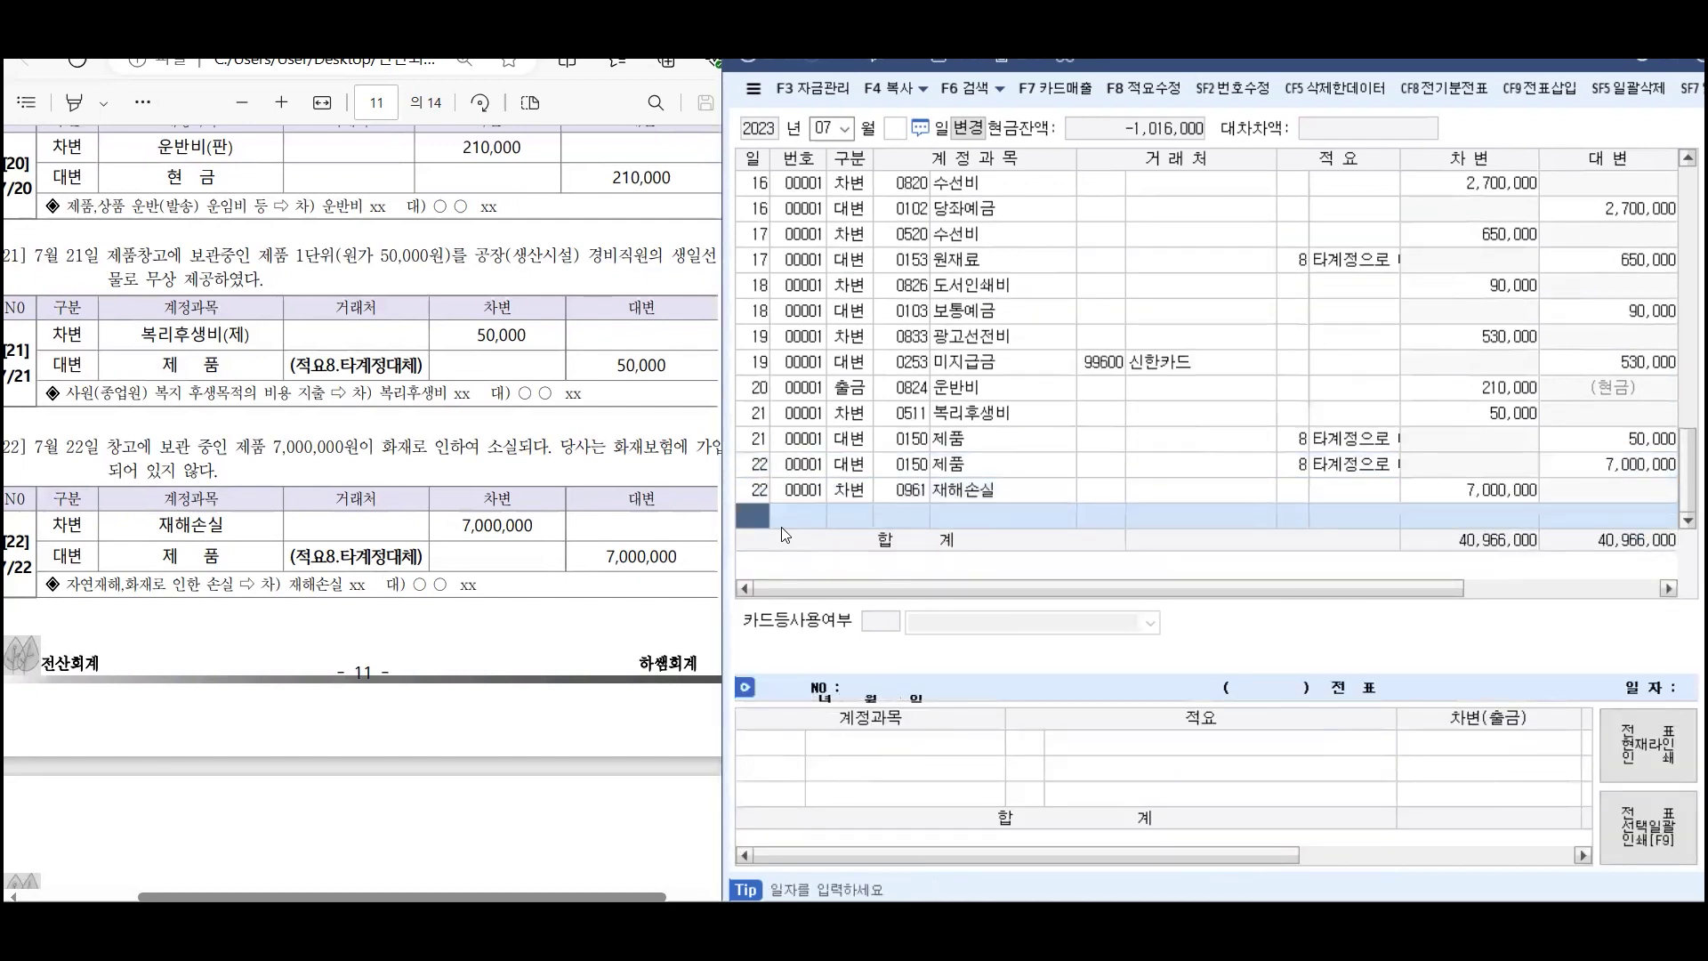
Start a 차변 line dated July 23 with account 0842 견본비
{"action": "scroll", "coordinate": [426, 319], "scroll_direction": "down", "scroll_amount": 8}
{"action": "scroll", "coordinate": [425, 294], "scroll_direction": "down", "scroll_amount": 3}
{"action": "scroll", "coordinate": [420, 256], "scroll_direction": "up", "scroll_amount": 3}
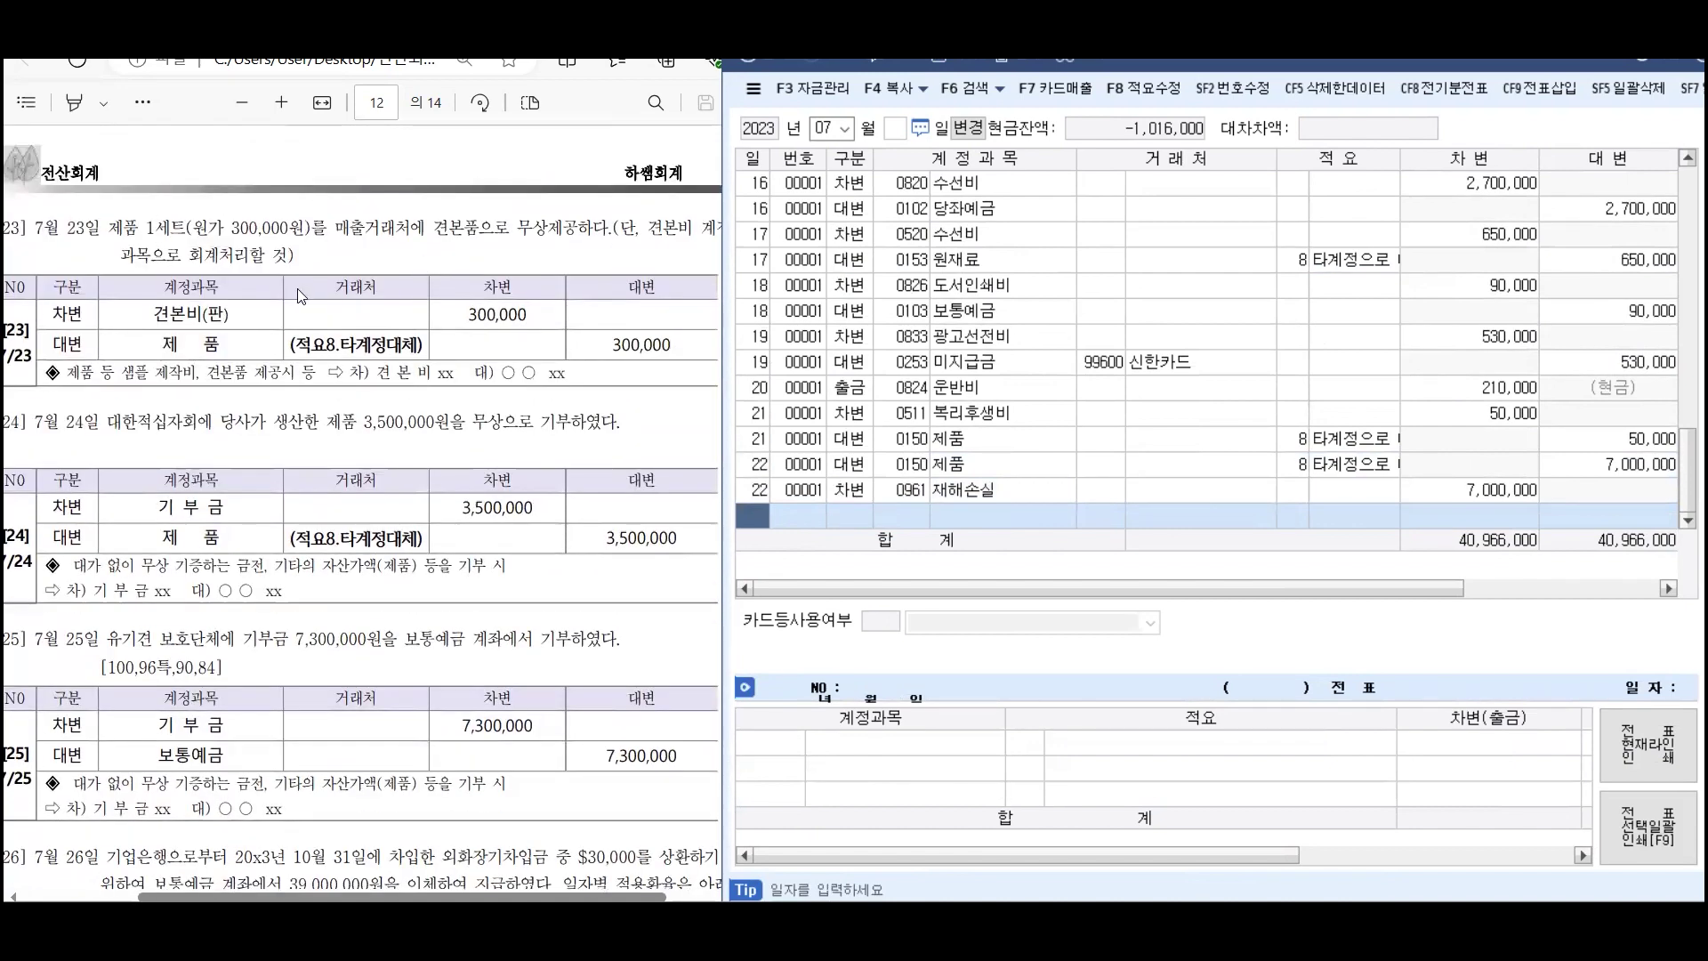
{"action": "type", "text": "23"}
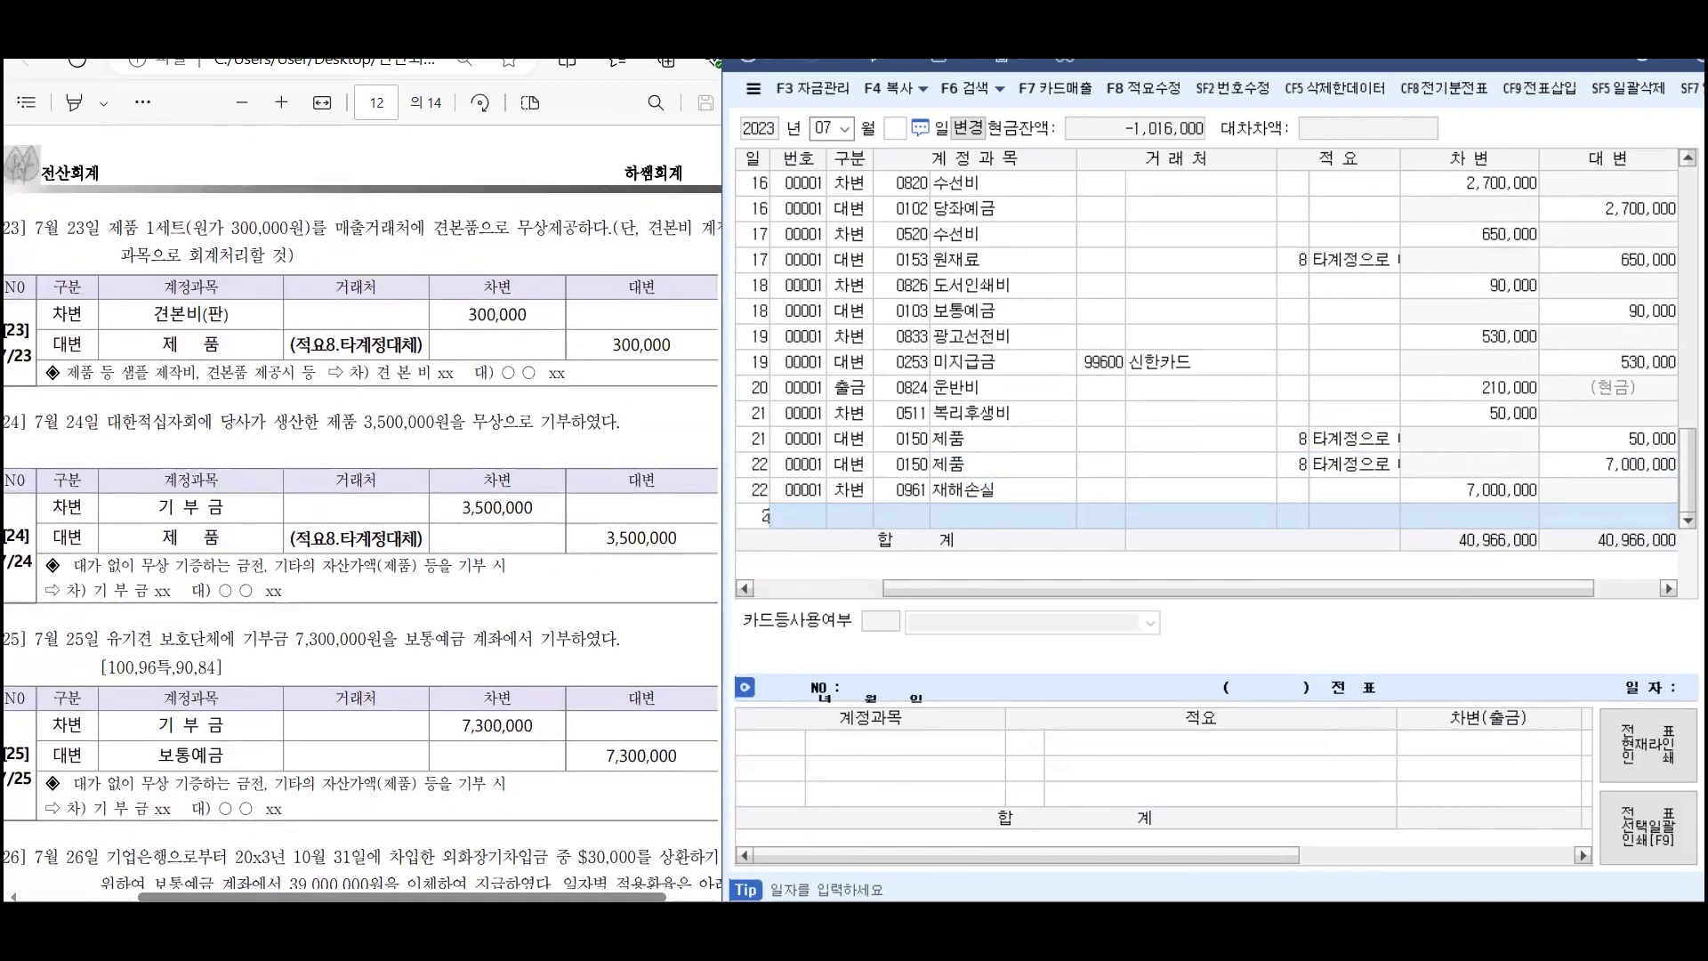
{"action": "key", "text": "Return"}
{"action": "type", "text": "3"}
{"action": "type", "text": "견본"}
{"action": "key", "text": "Return"}
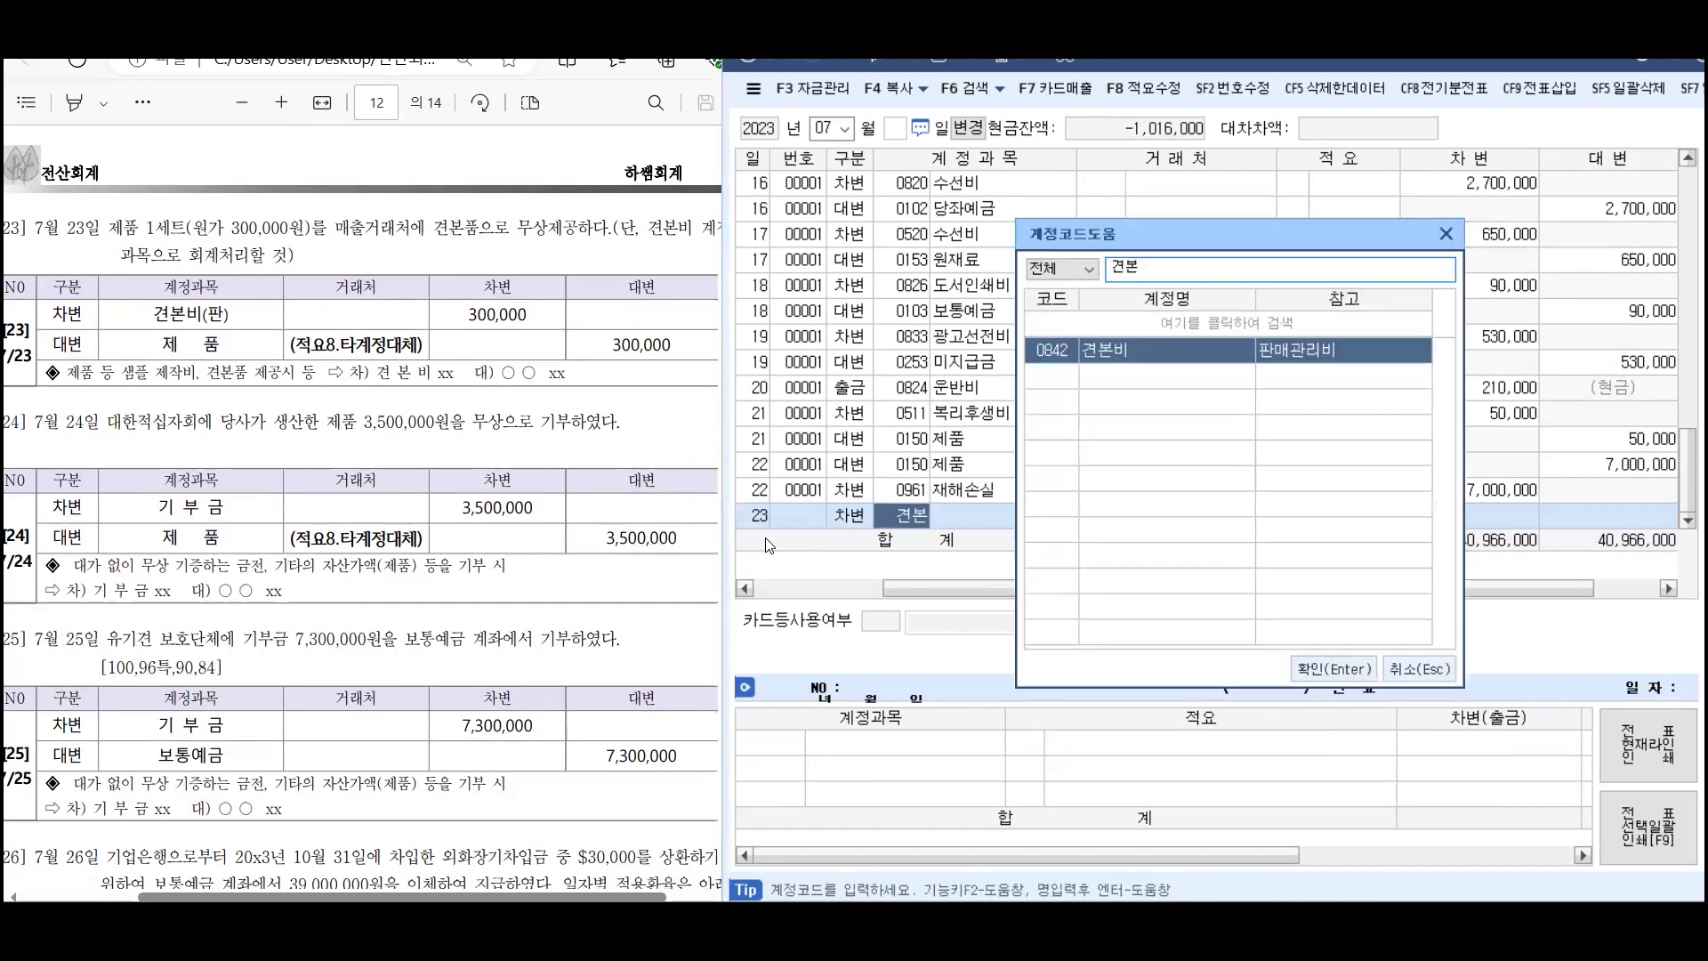
{"action": "key", "text": "Return"}
Enter 300,000 as the debit amount of the July 23 견본비 line, leaving partner and 적요 blank
{"action": "key", "text": "Return"}
{"action": "key", "text": "Return"}
{"action": "key", "text": "Return"}
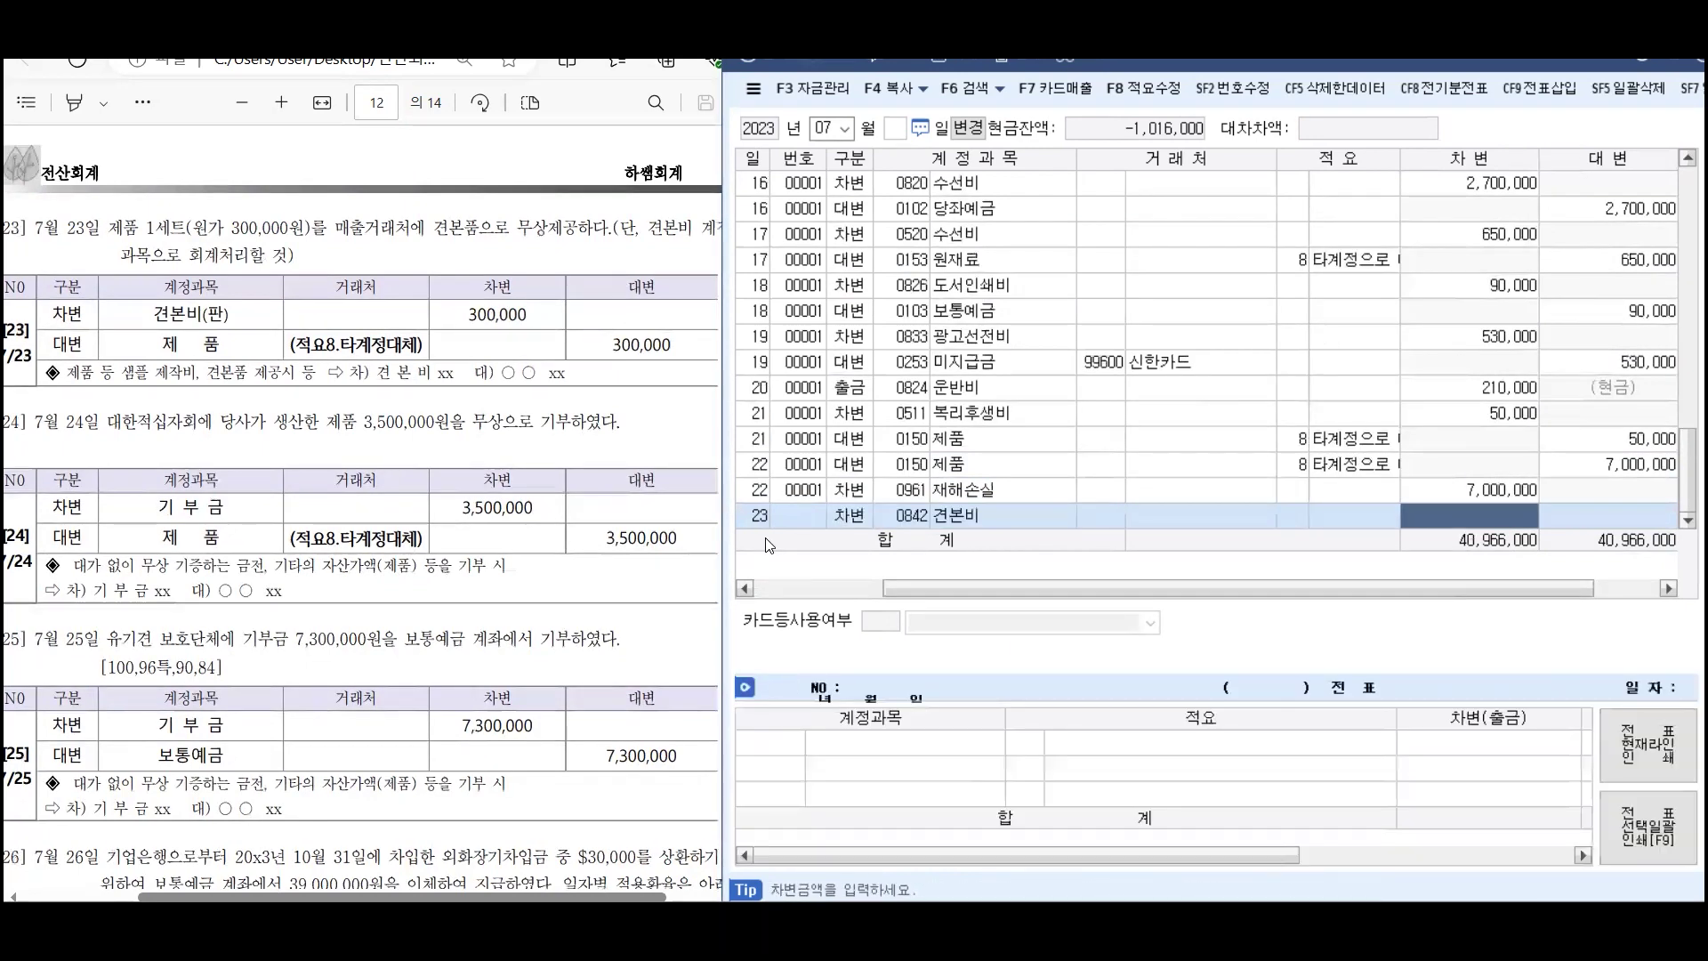
{"action": "type", "text": "300000"}
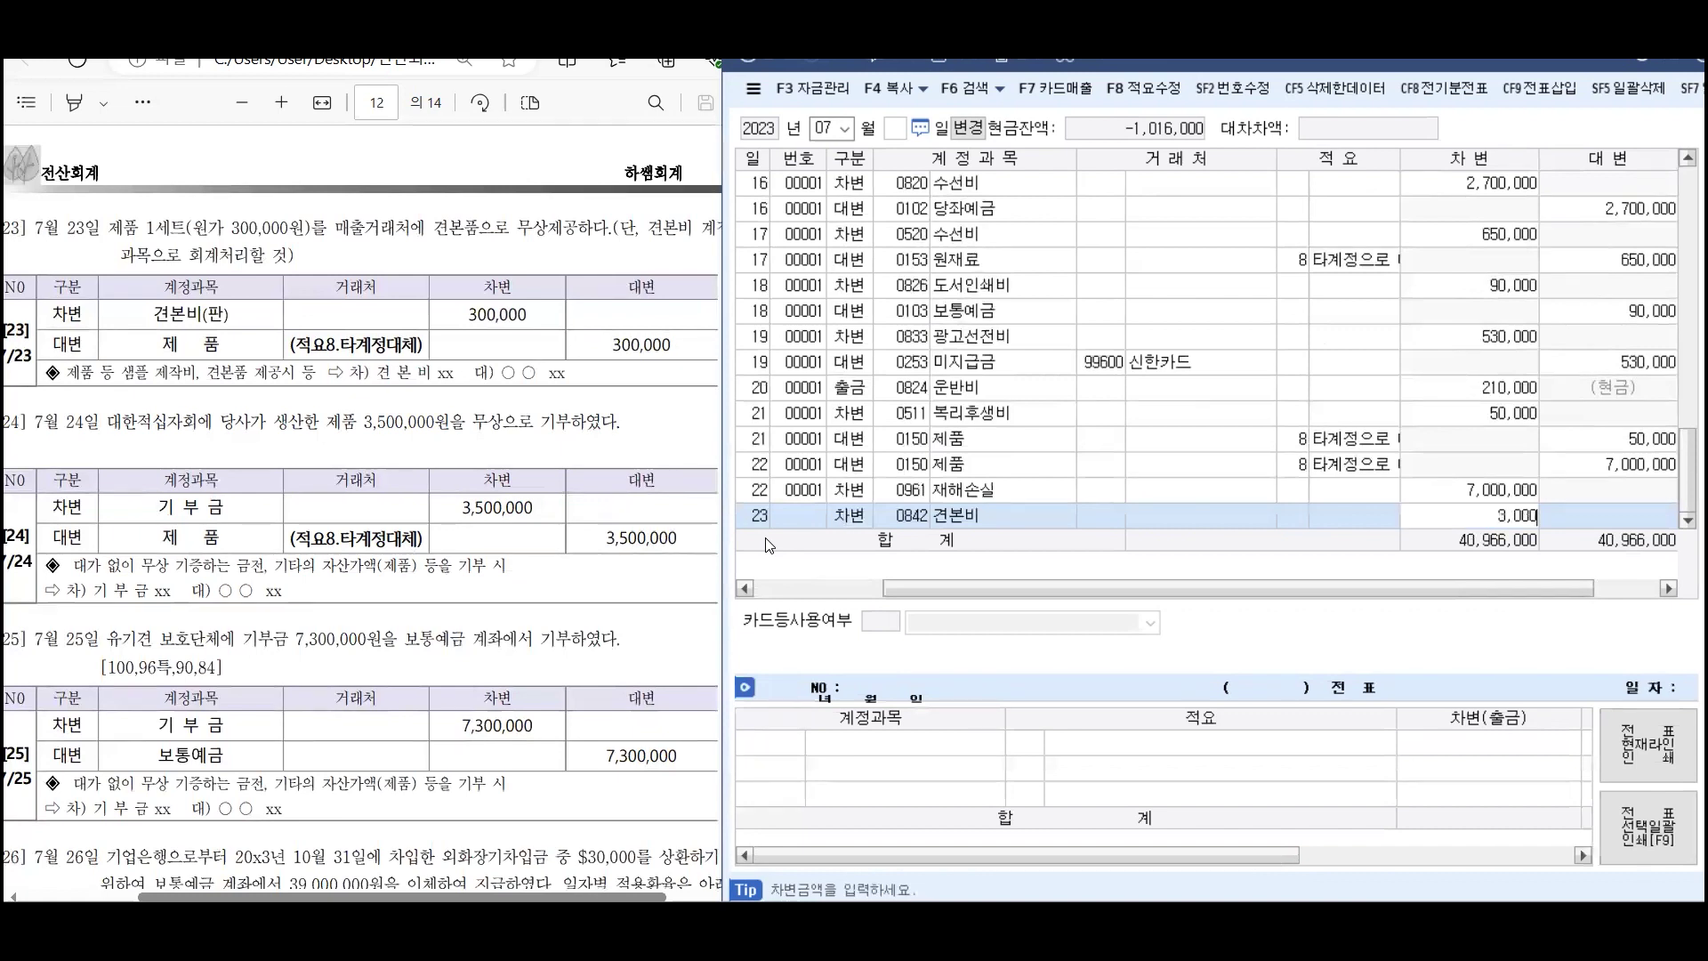
{"action": "key", "text": "Return"}
{"action": "key", "text": "Return"}
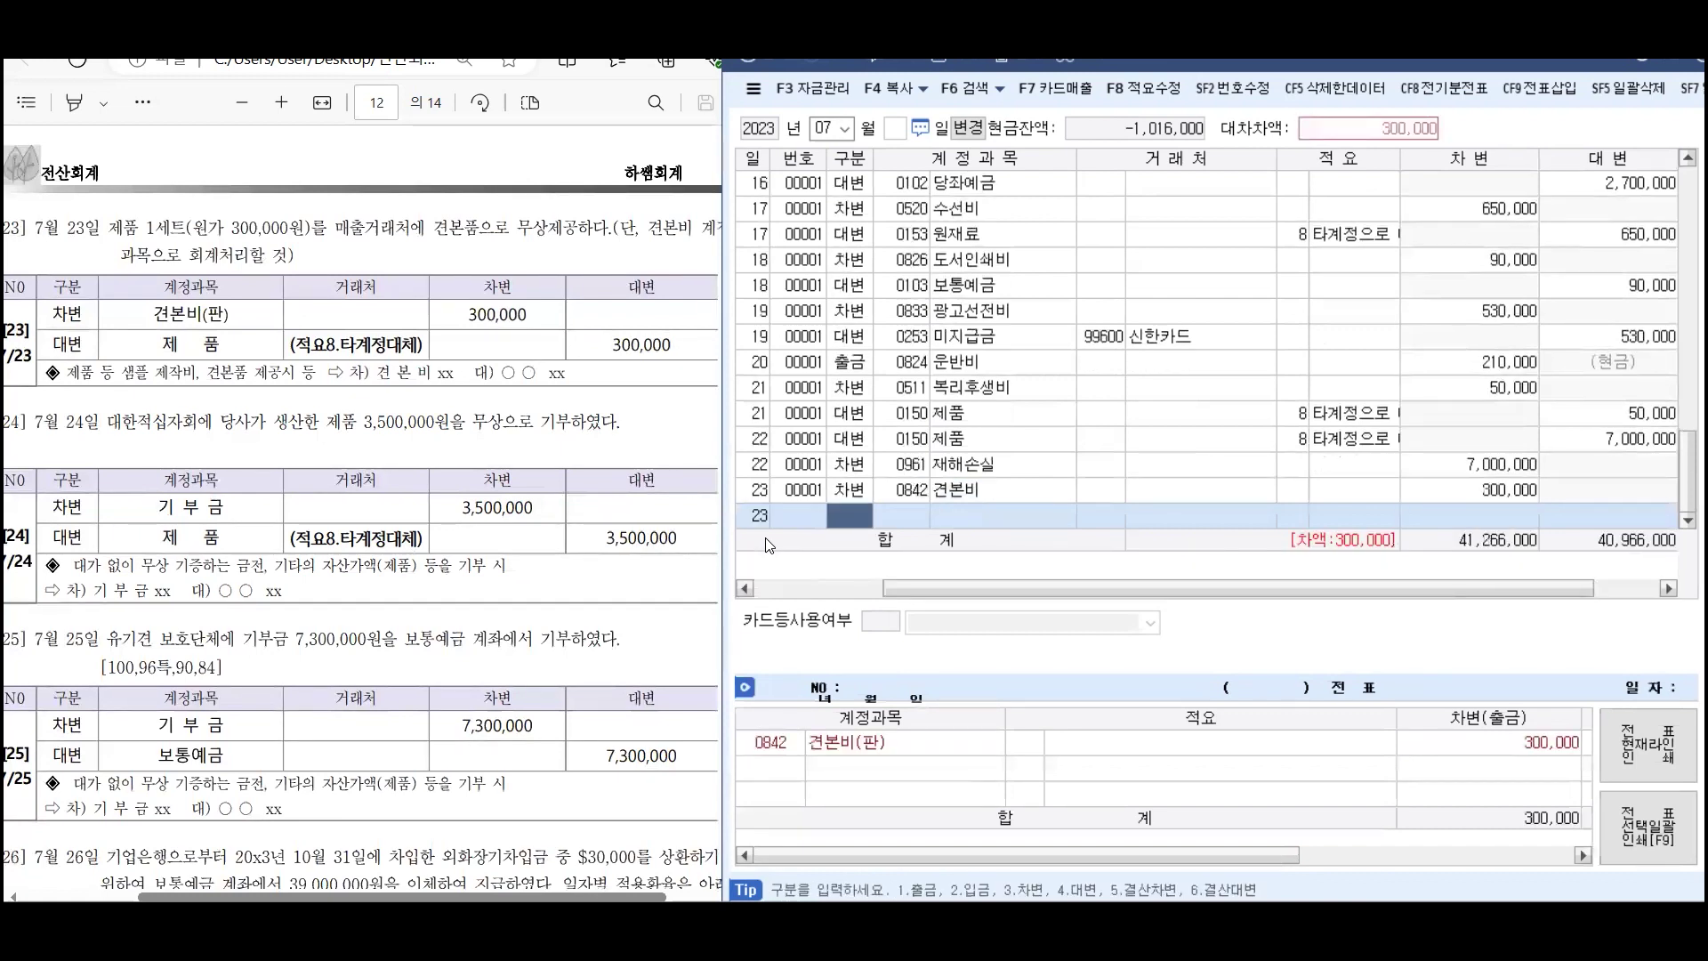
Add the July 23 대변 line with account 0150 제품 for 300,000 and 적요 8 타계정으로 대체액
{"action": "type", "text": "4"}
{"action": "key", "text": "Return"}
{"action": "type", "text": "제"}
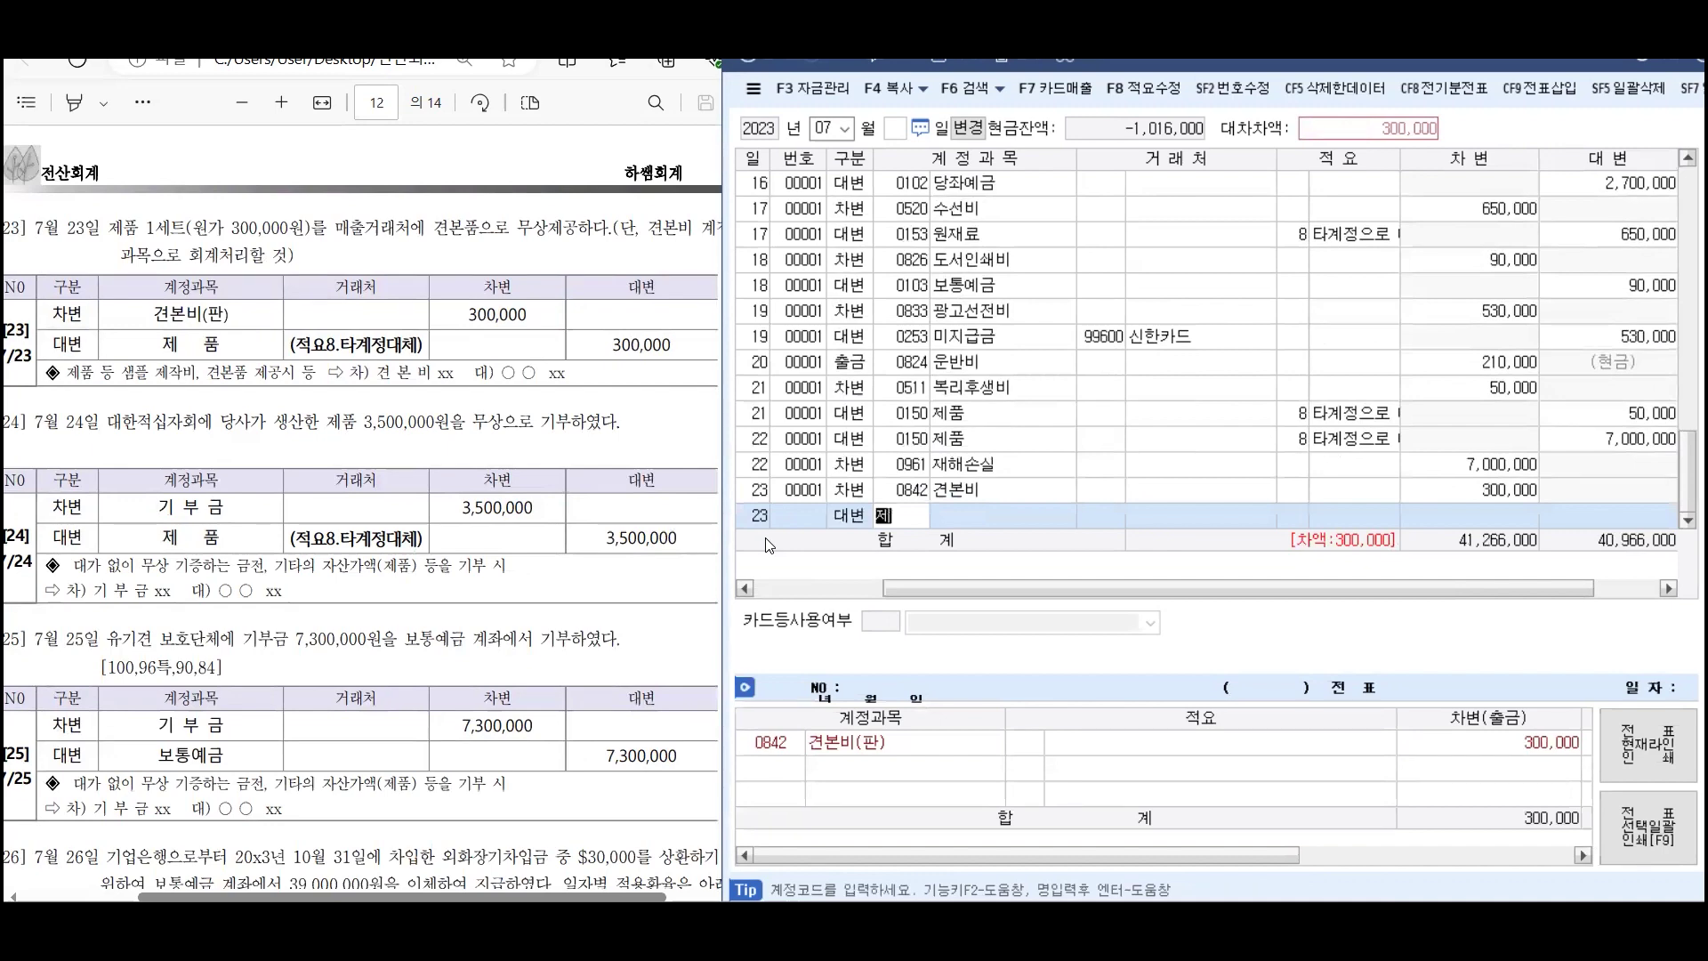
{"action": "type", "text": "품"}
{"action": "key", "text": "Return"}
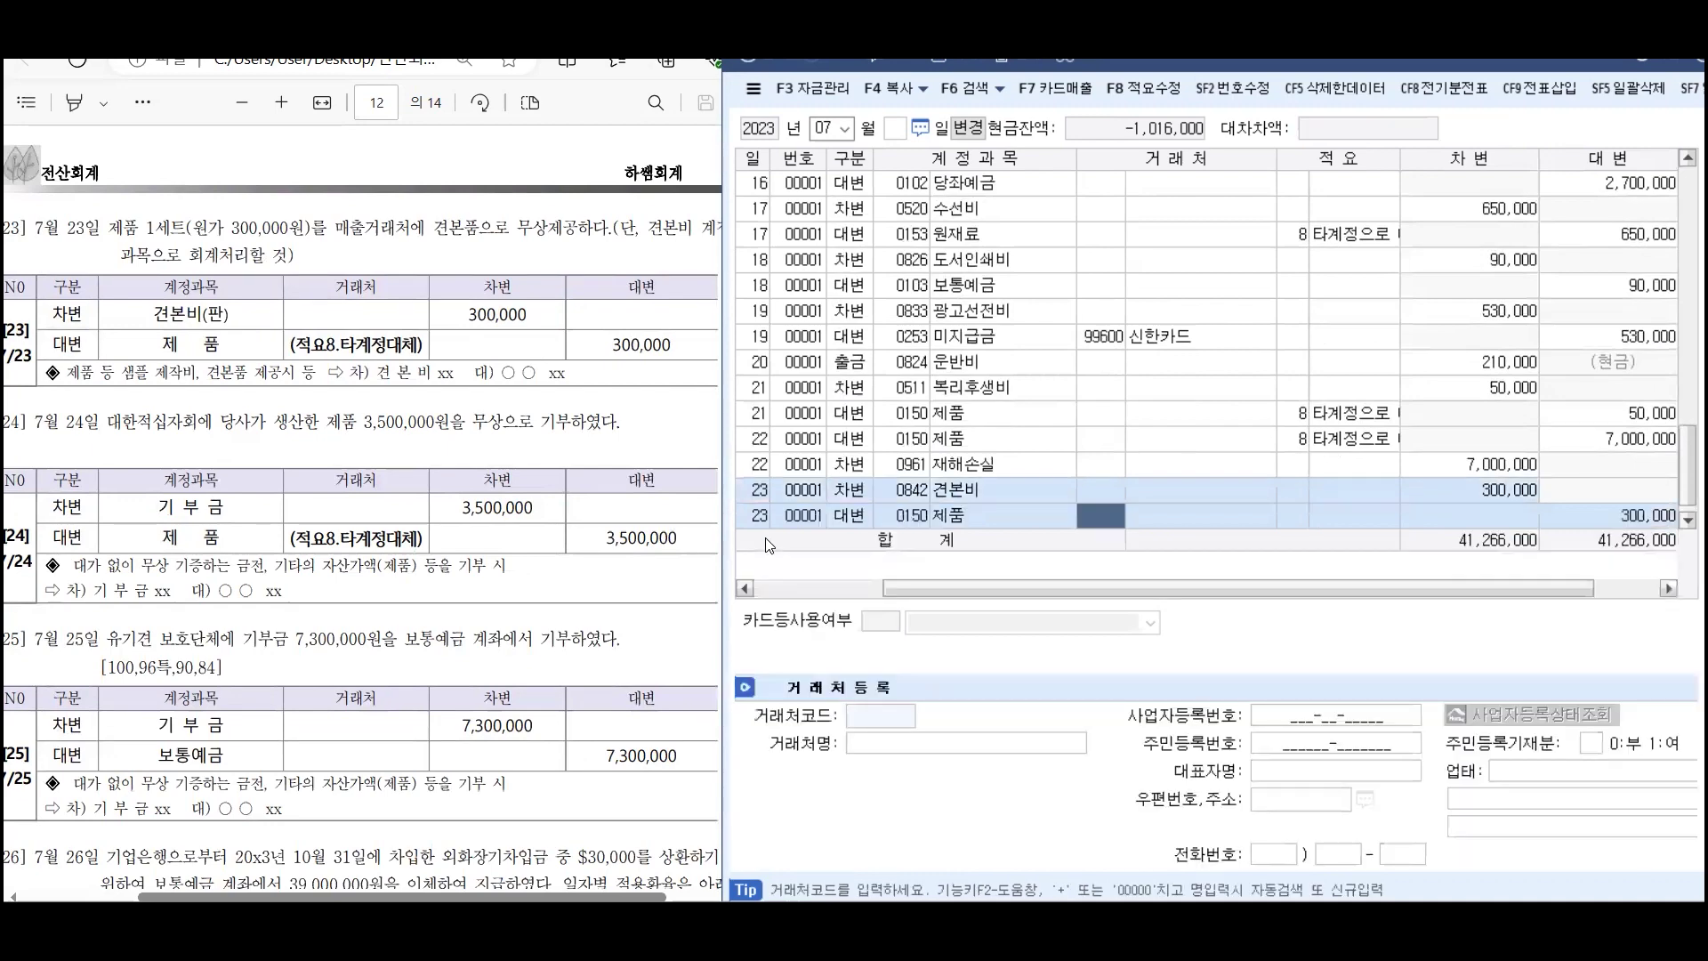
{"action": "key", "text": "Return"}
{"action": "type", "text": "8"}
{"action": "key", "text": "Return"}
{"action": "key", "text": "Return"}
{"action": "key", "text": "Return"}
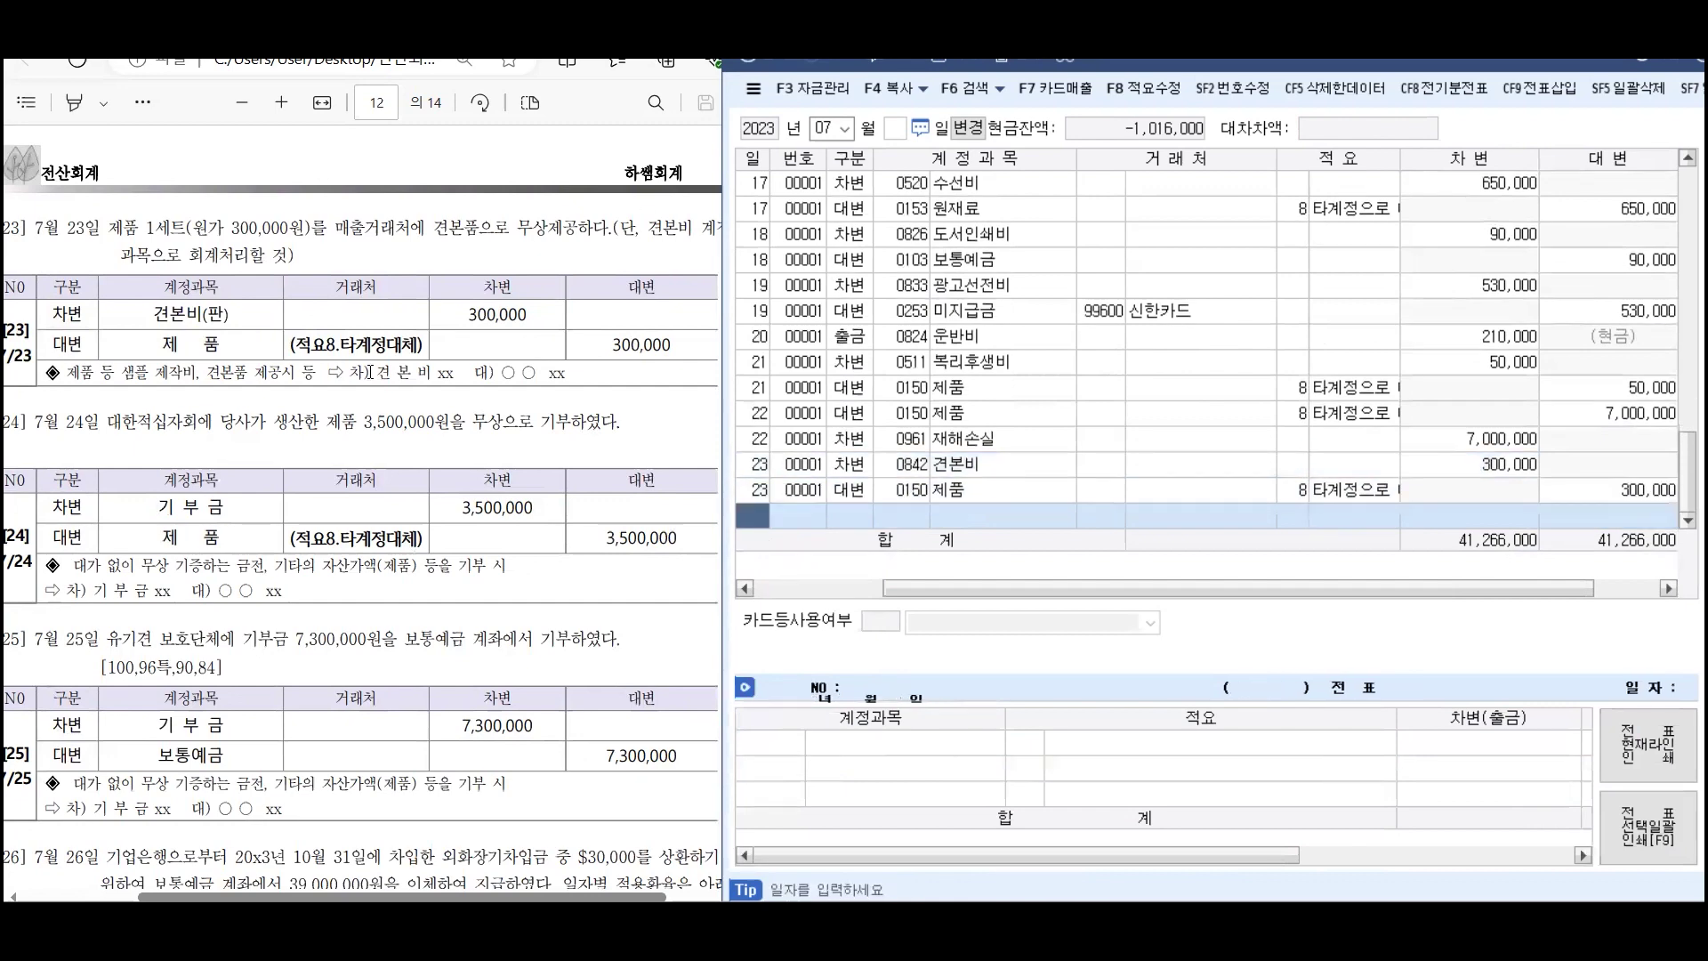
Start a 차변 line dated July 24 with account 0953 기부금
{"action": "scroll", "coordinate": [117, 406], "scroll_direction": "down", "scroll_amount": 3}
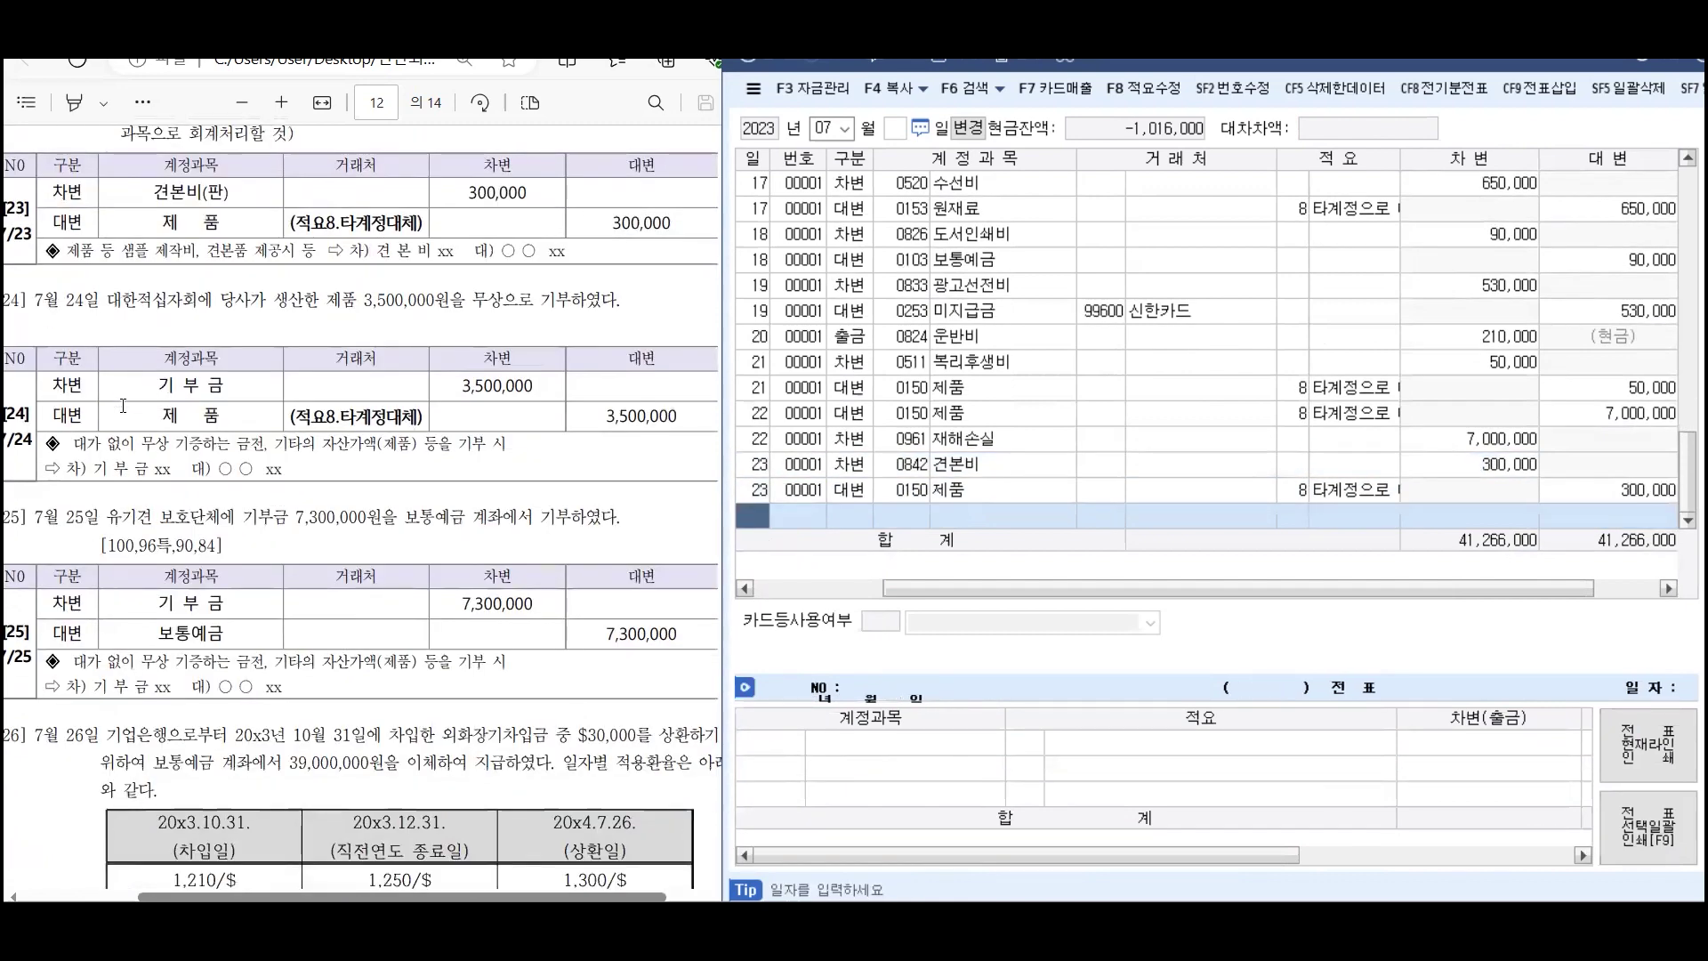
{"action": "type", "text": "24"}
{"action": "key", "text": "Return"}
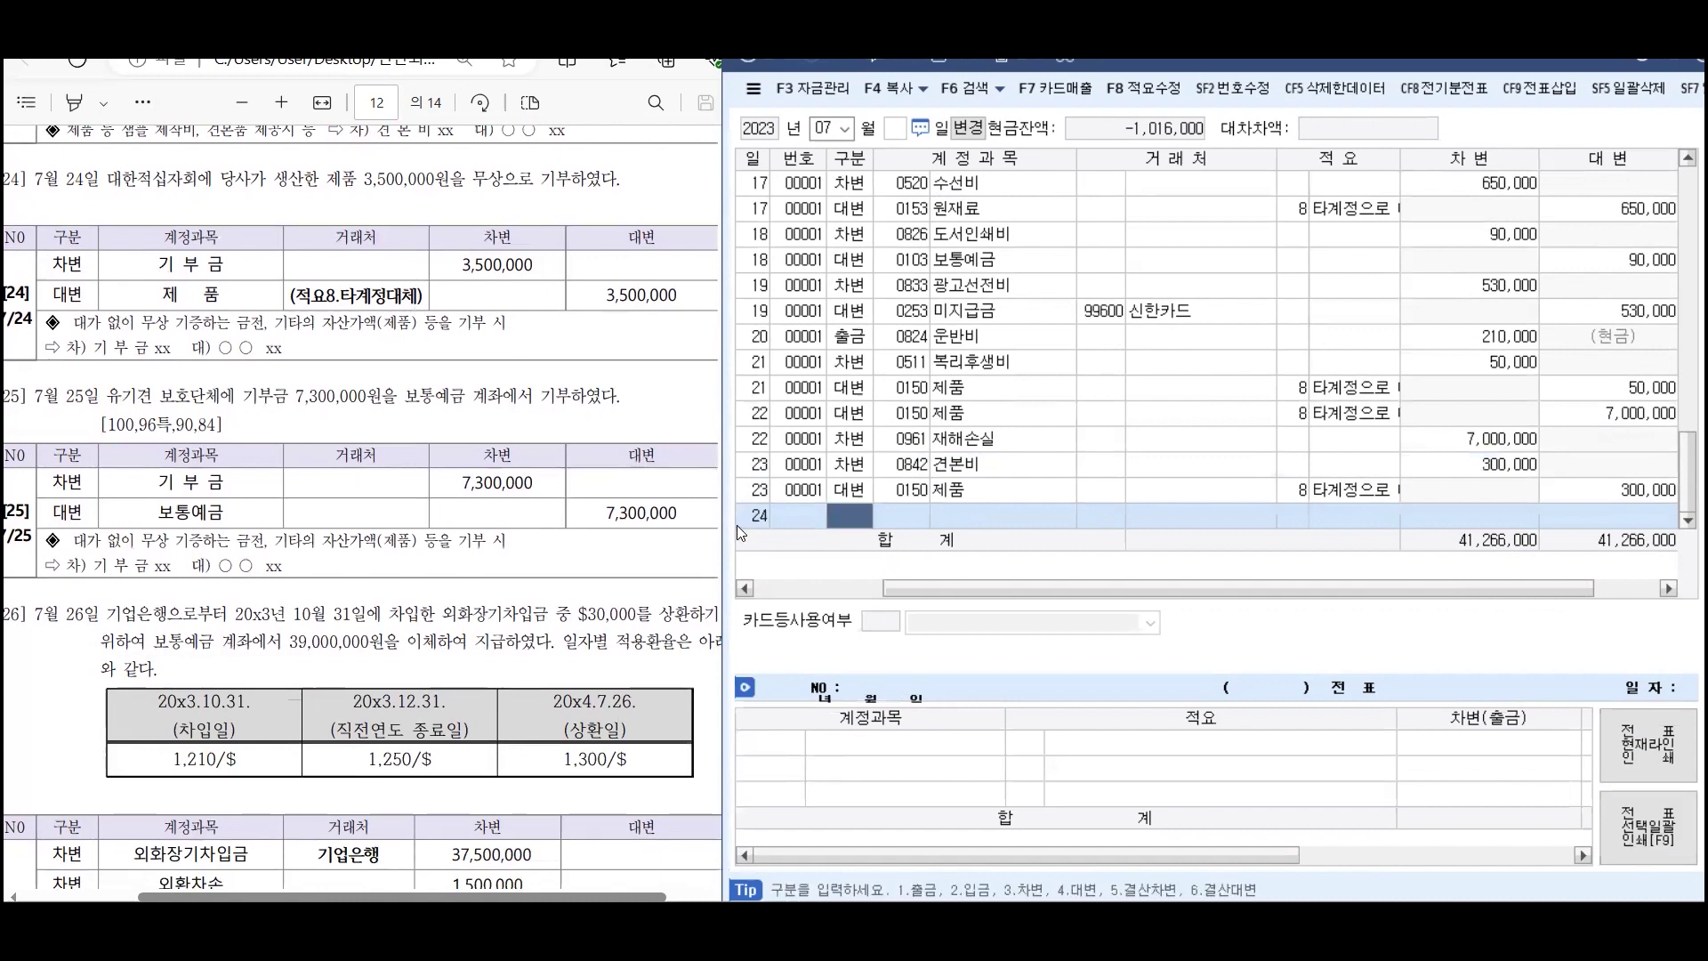
{"action": "type", "text": "3"}
{"action": "key", "text": "Return"}
{"action": "type", "text": "기부"}
{"action": "key", "text": "Return"}
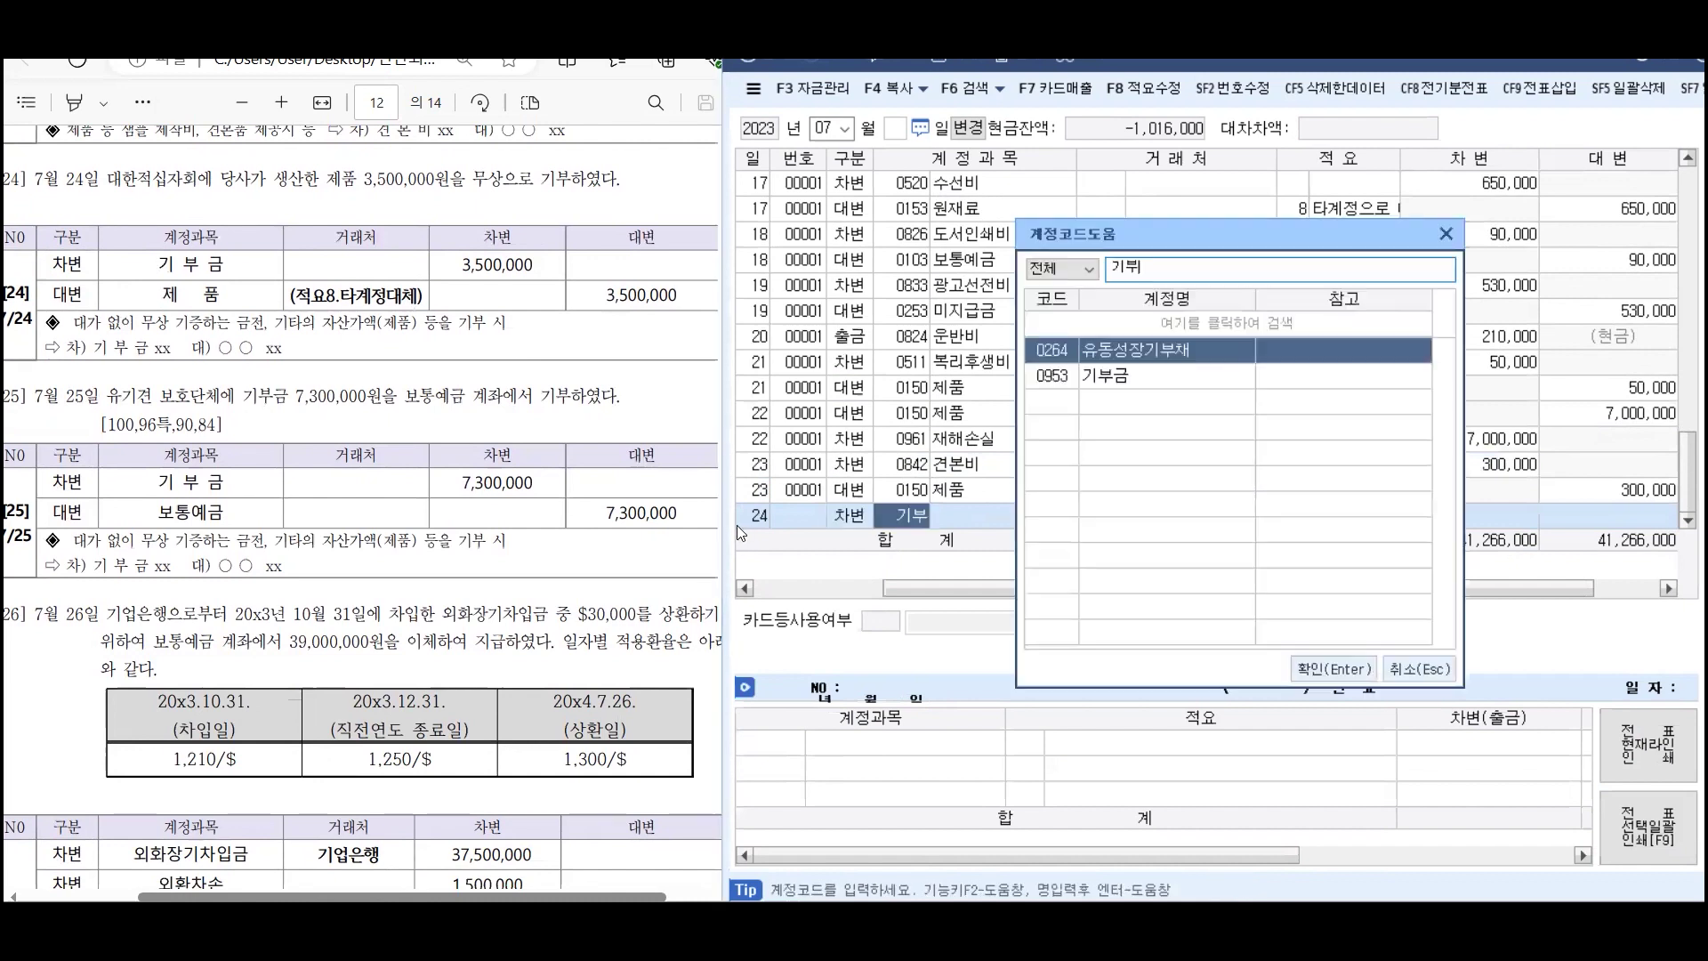
{"action": "key", "text": "Down"}
{"action": "key", "text": "Return"}
Enter 3,500,000 as the debit amount of the July 24 기부금 line, leaving partner and 적요 blank
{"action": "key", "text": "Return"}
{"action": "key", "text": "Return"}
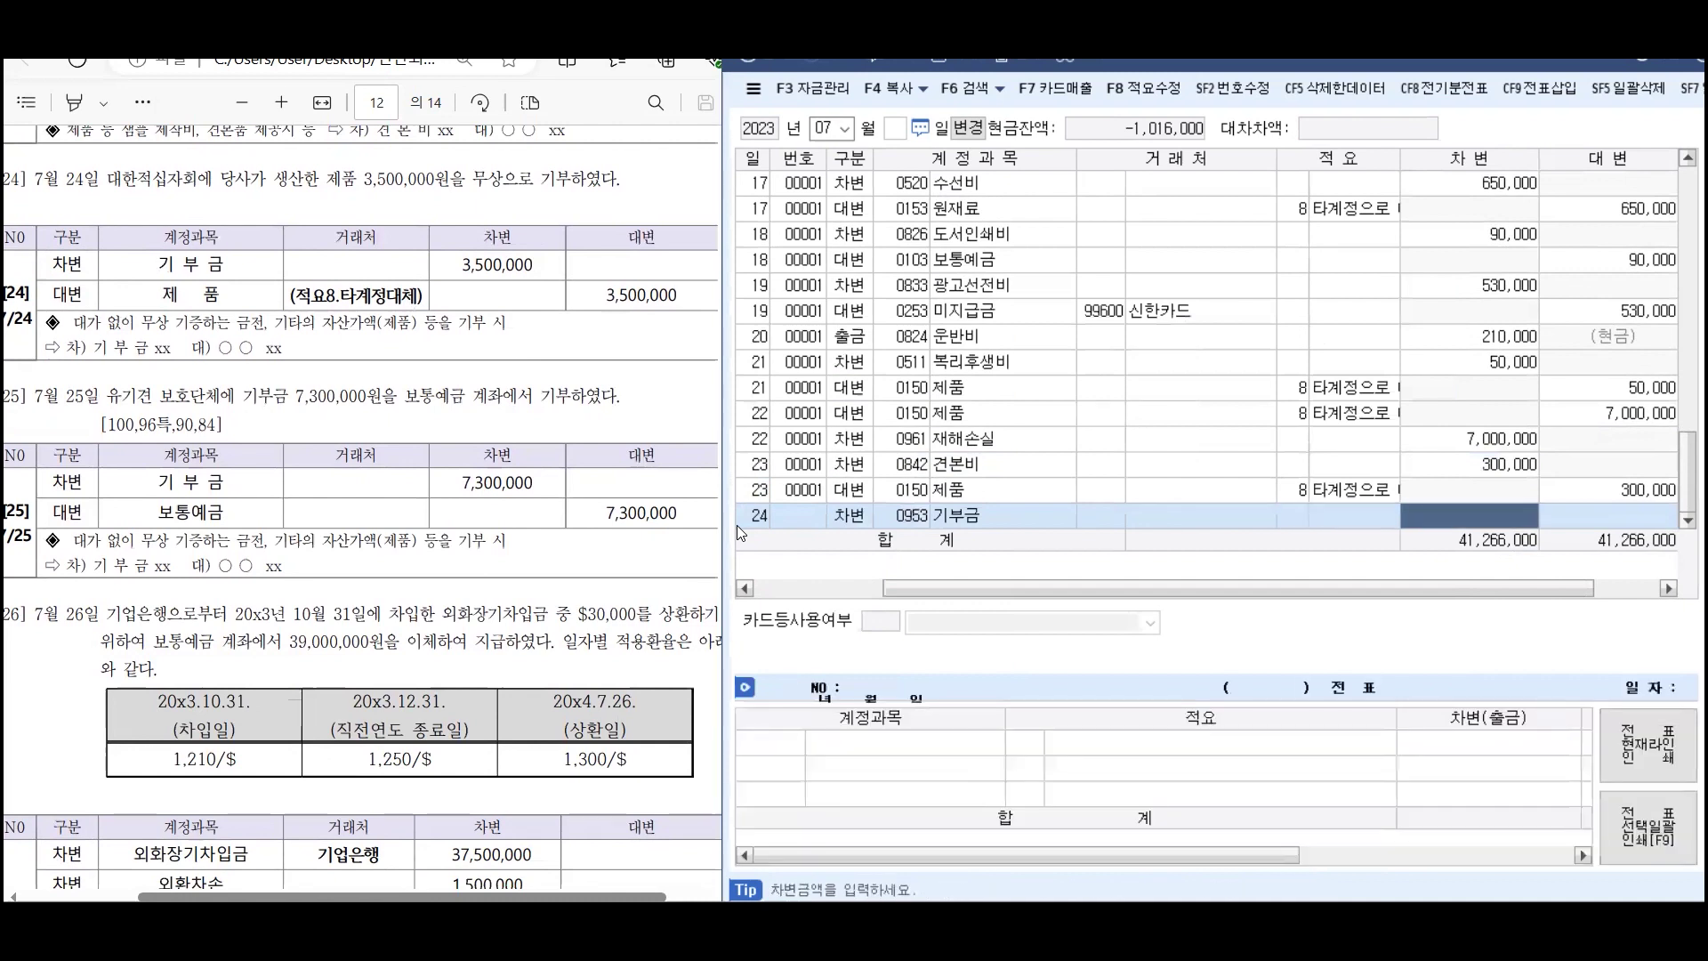
{"action": "type", "text": "3,500,00"}
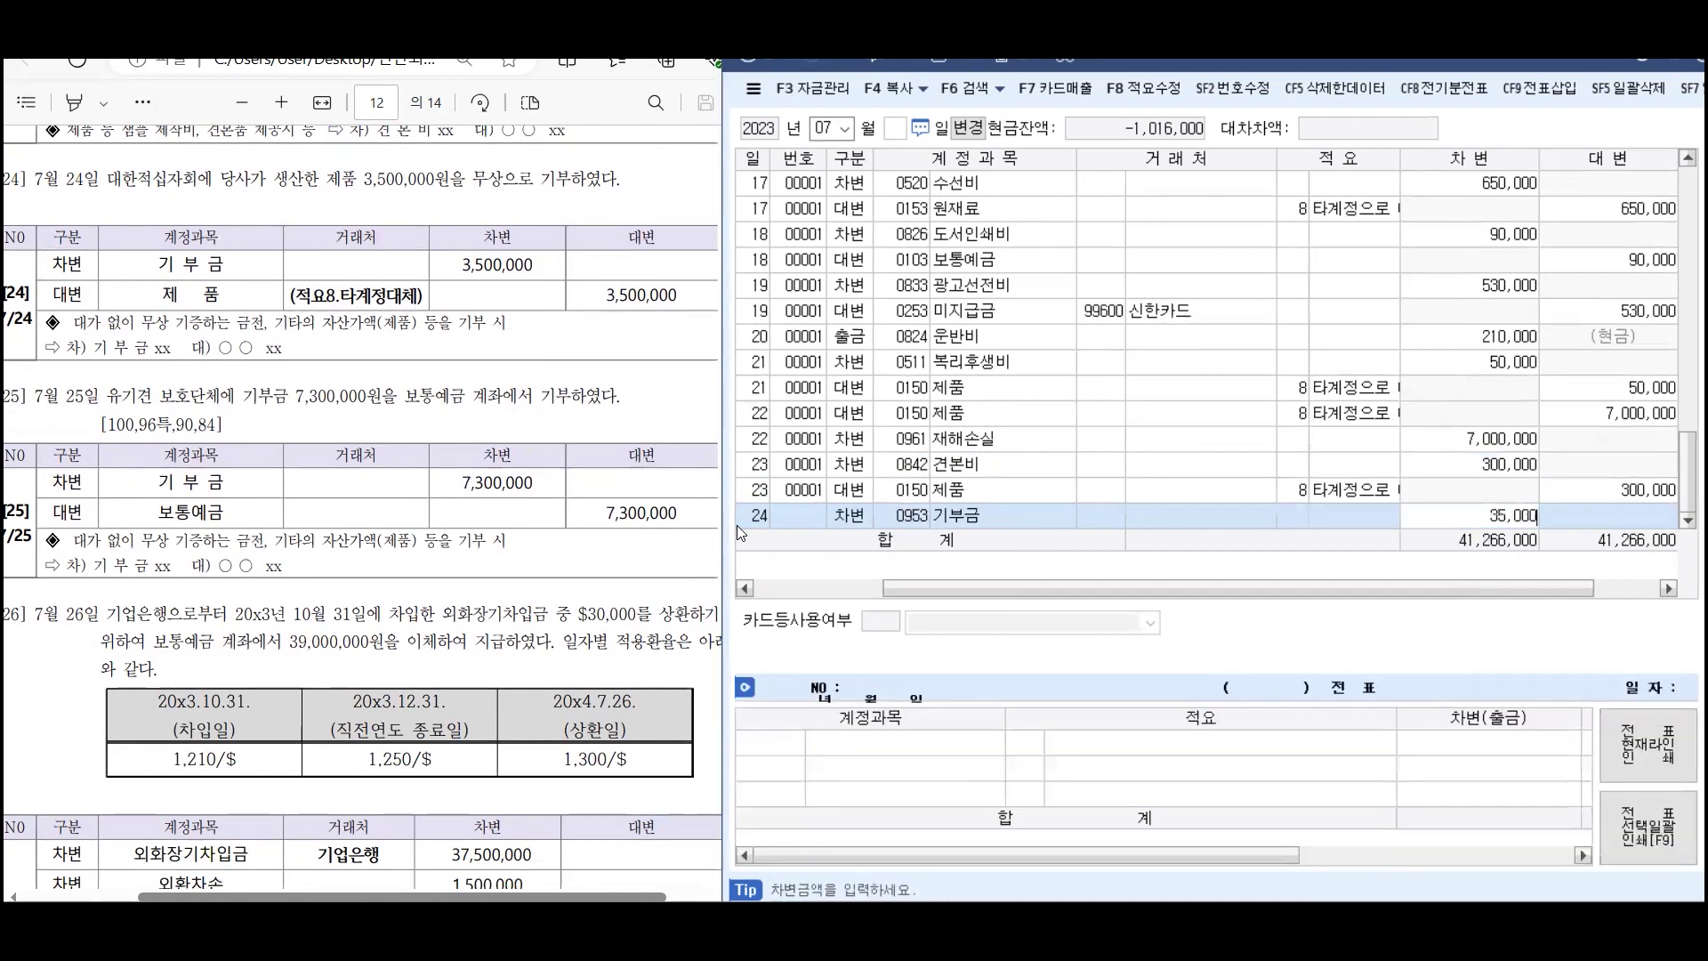
{"action": "type", "text": "0"}
{"action": "key", "text": "Return"}
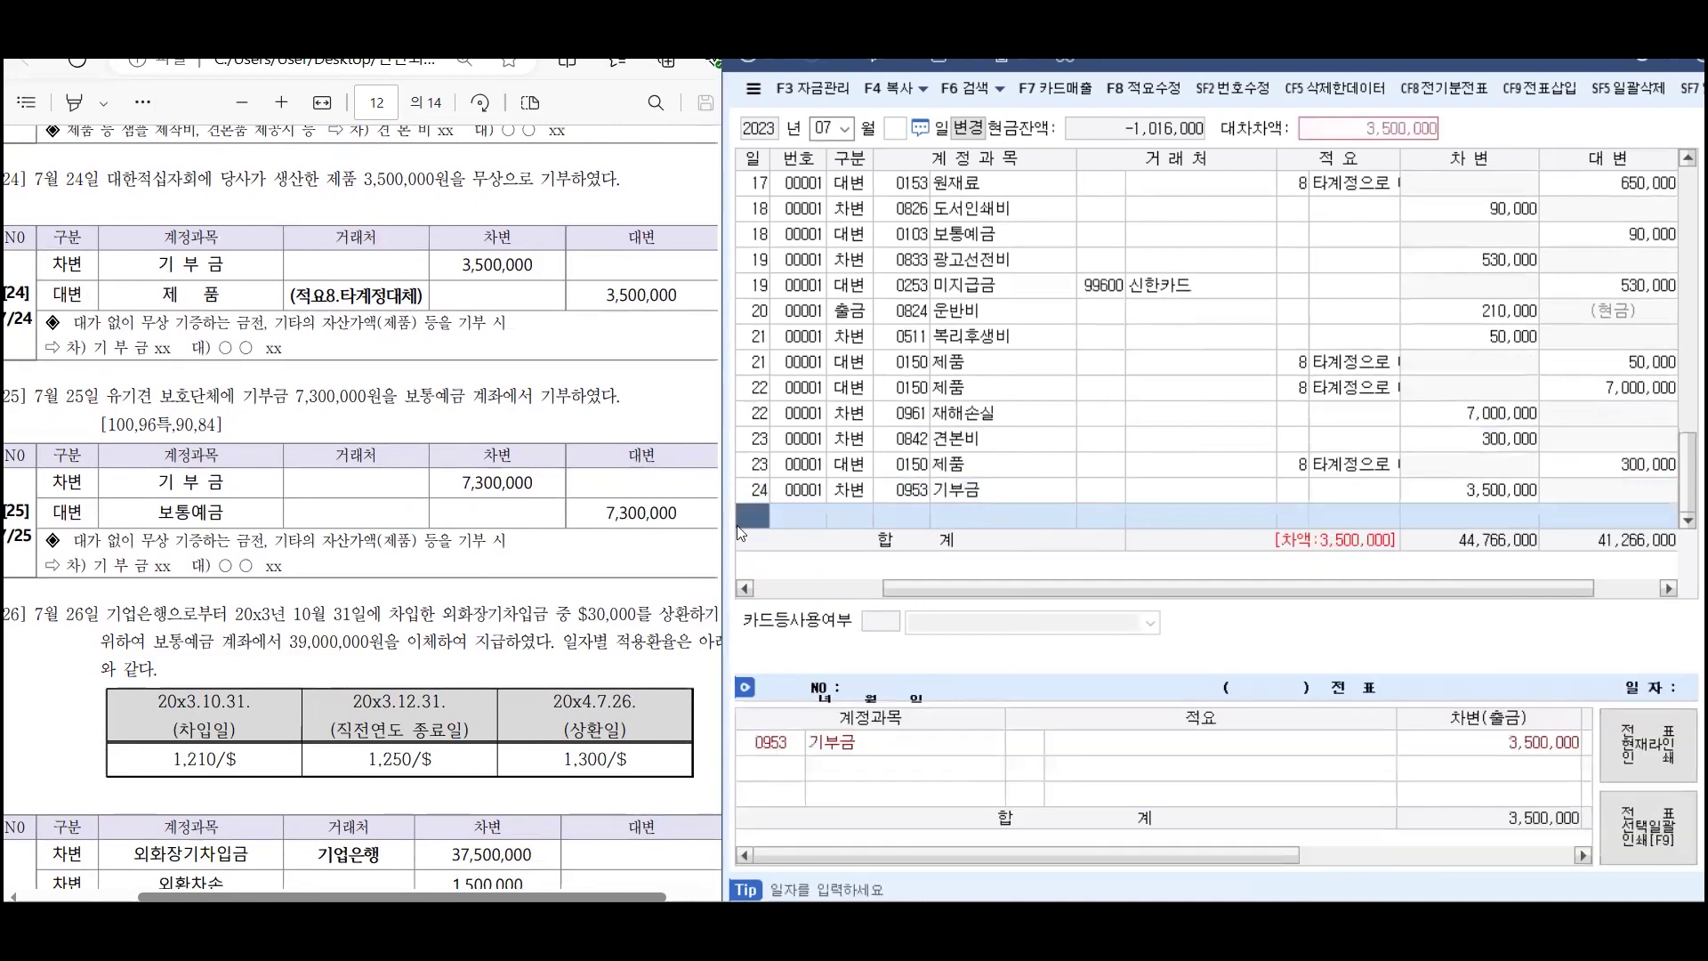
Add the matching July 24 대변 line with account 0150 제품 for 3,500,000
{"action": "type", "text": "4"}
{"action": "key", "text": "Return"}
{"action": "type", "text": "0150"}
{"action": "key", "text": "Return"}
{"action": "key", "text": "Return"}
{"action": "key", "text": "Return"}
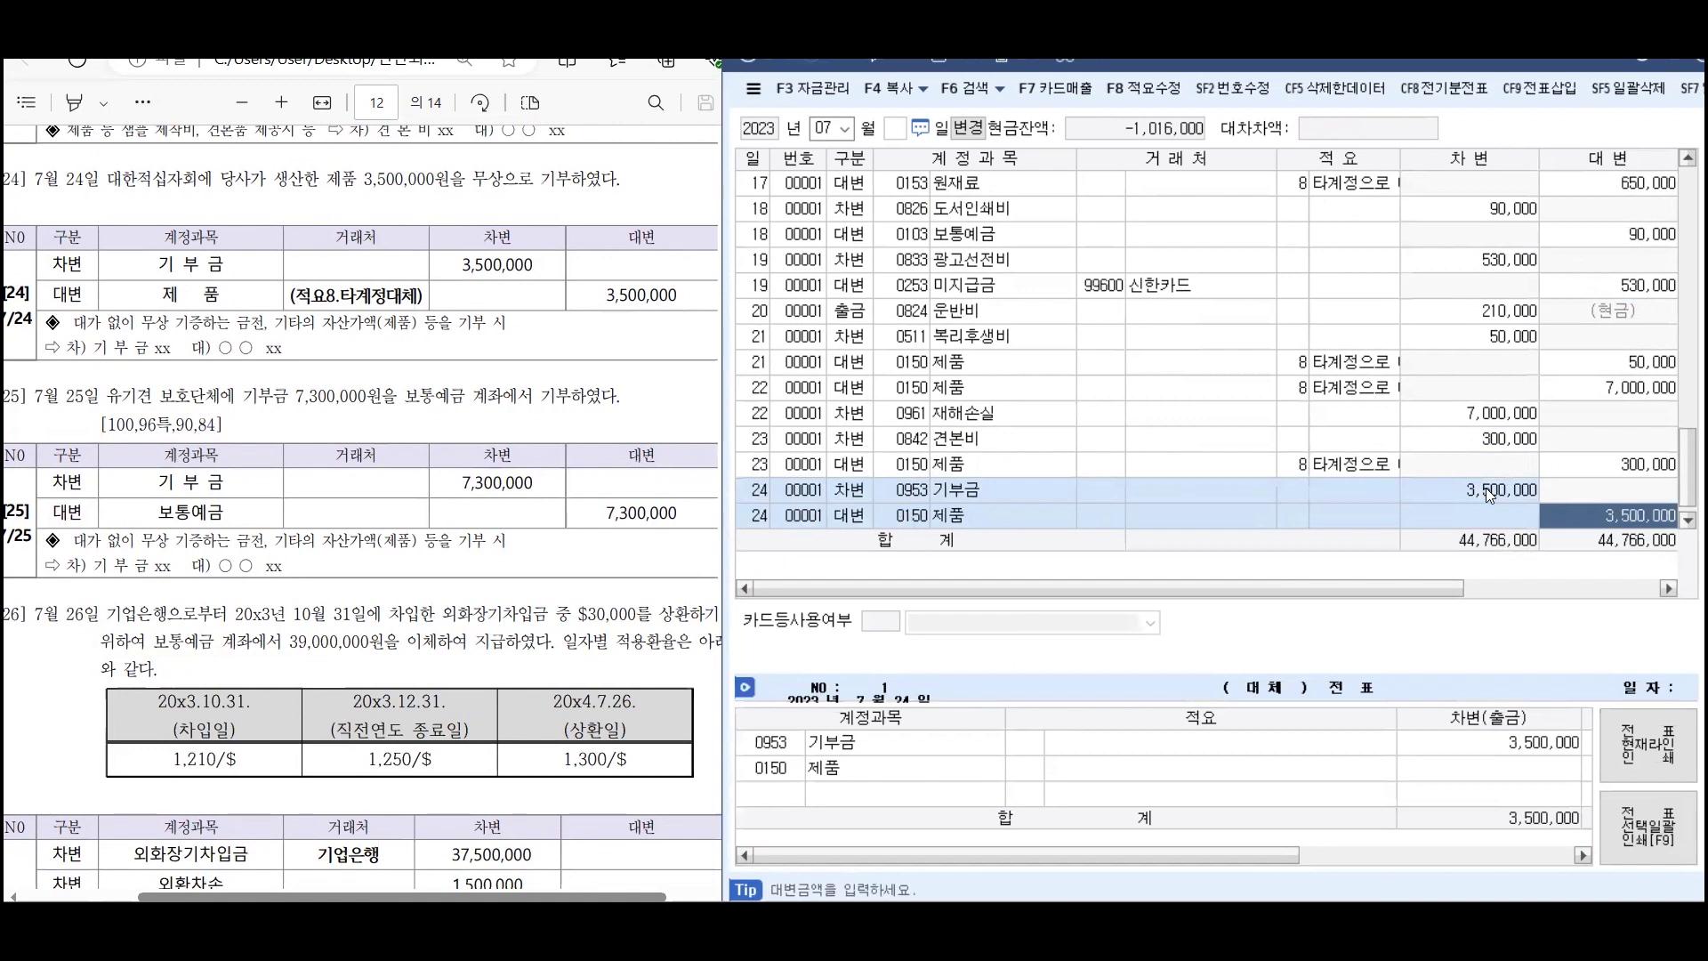
Apply 적요 8 타계정으로 대체액 to the July 24 제품 line and complete the line
{"action": "left_click", "coordinate": [1294, 519]}
{"action": "type", "text": "8"}
{"action": "key", "text": "Return"}
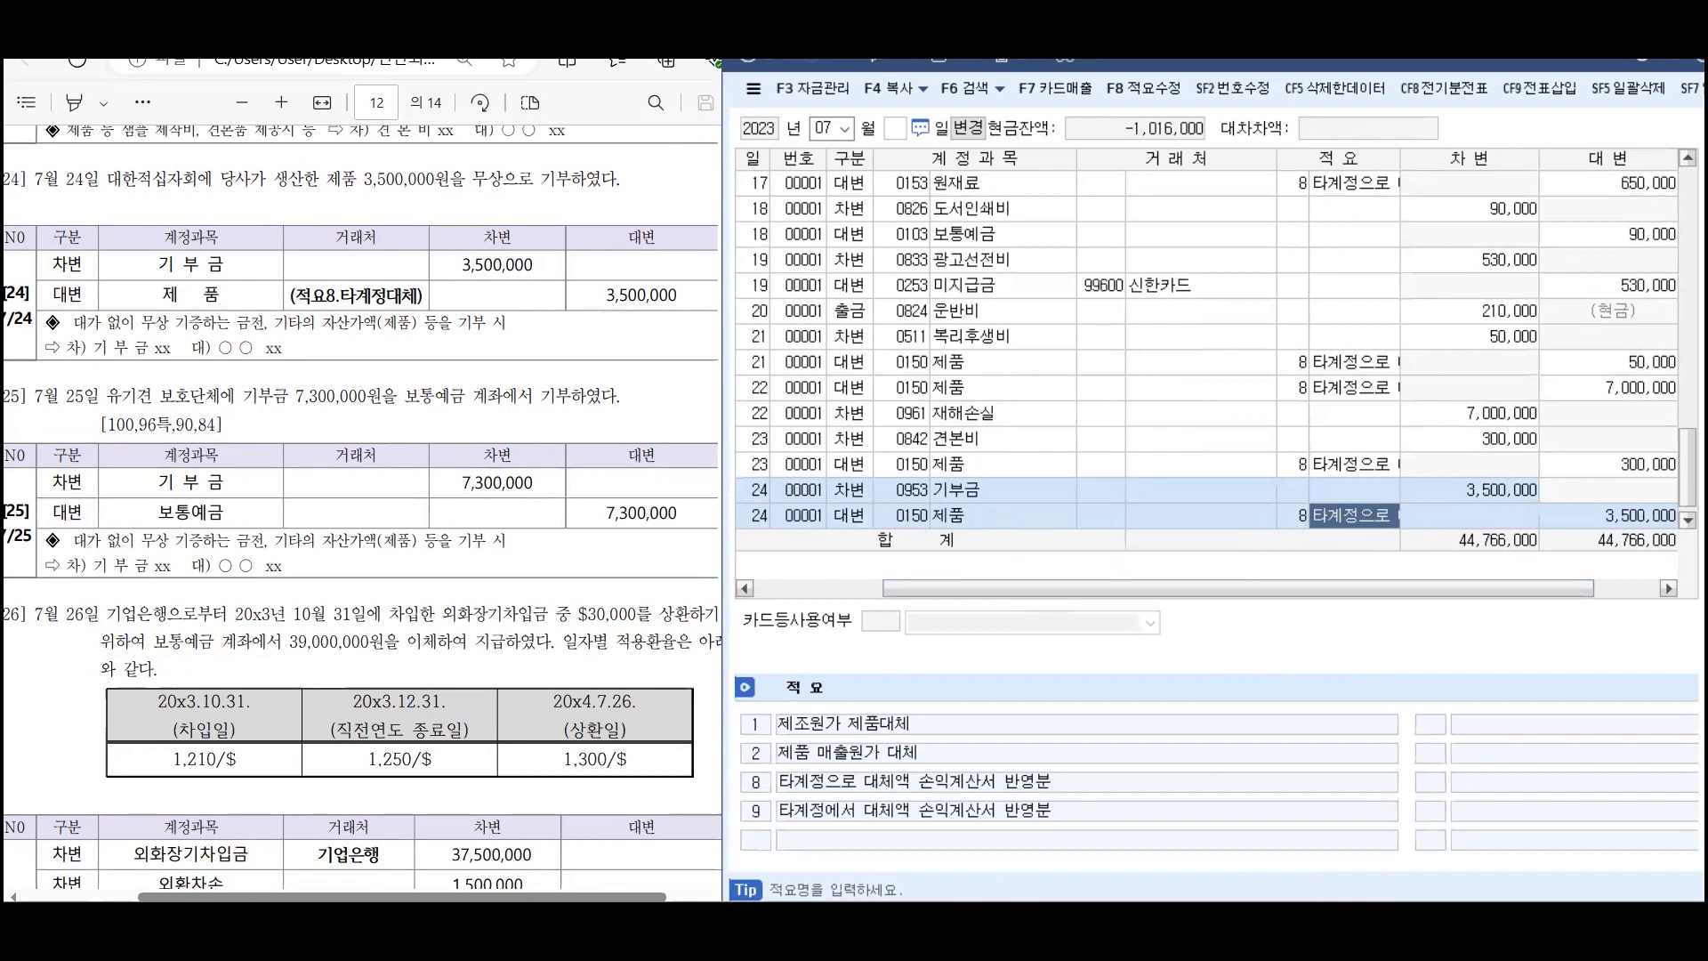
{"action": "key", "text": "Return"}
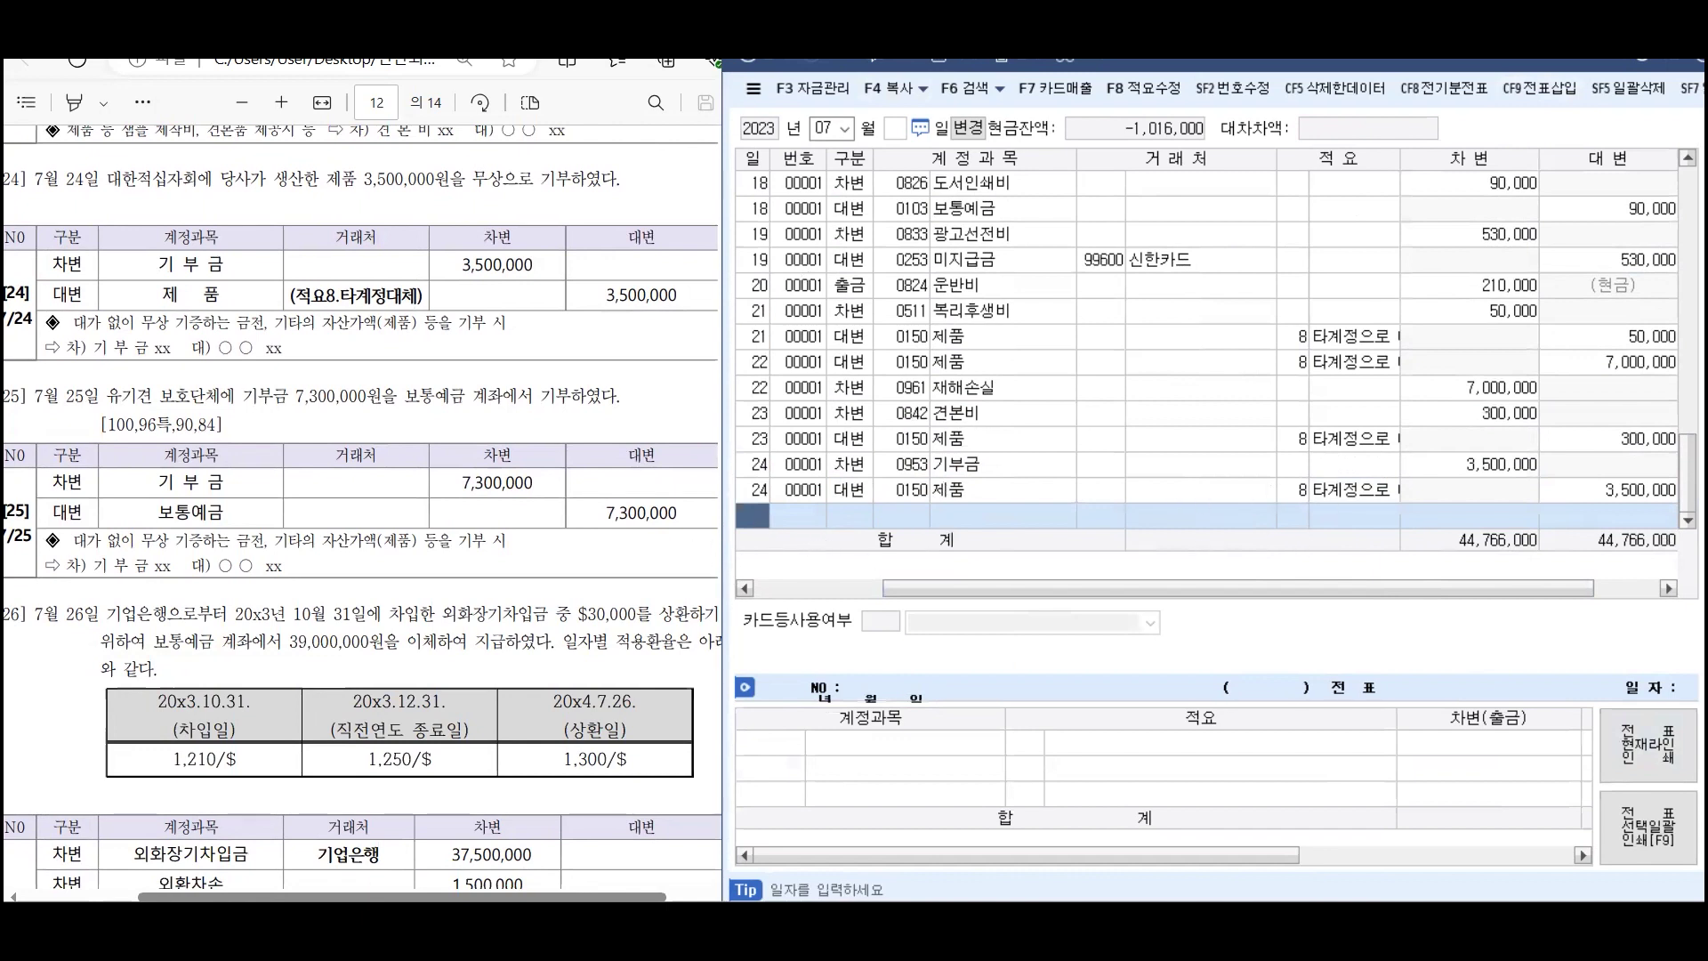
Add a July 25 차변 line with account 0953 기부금 for 7,000,000, leaving partner and 적요 blank
{"action": "type", "text": "25"}
{"action": "key", "text": "Return"}
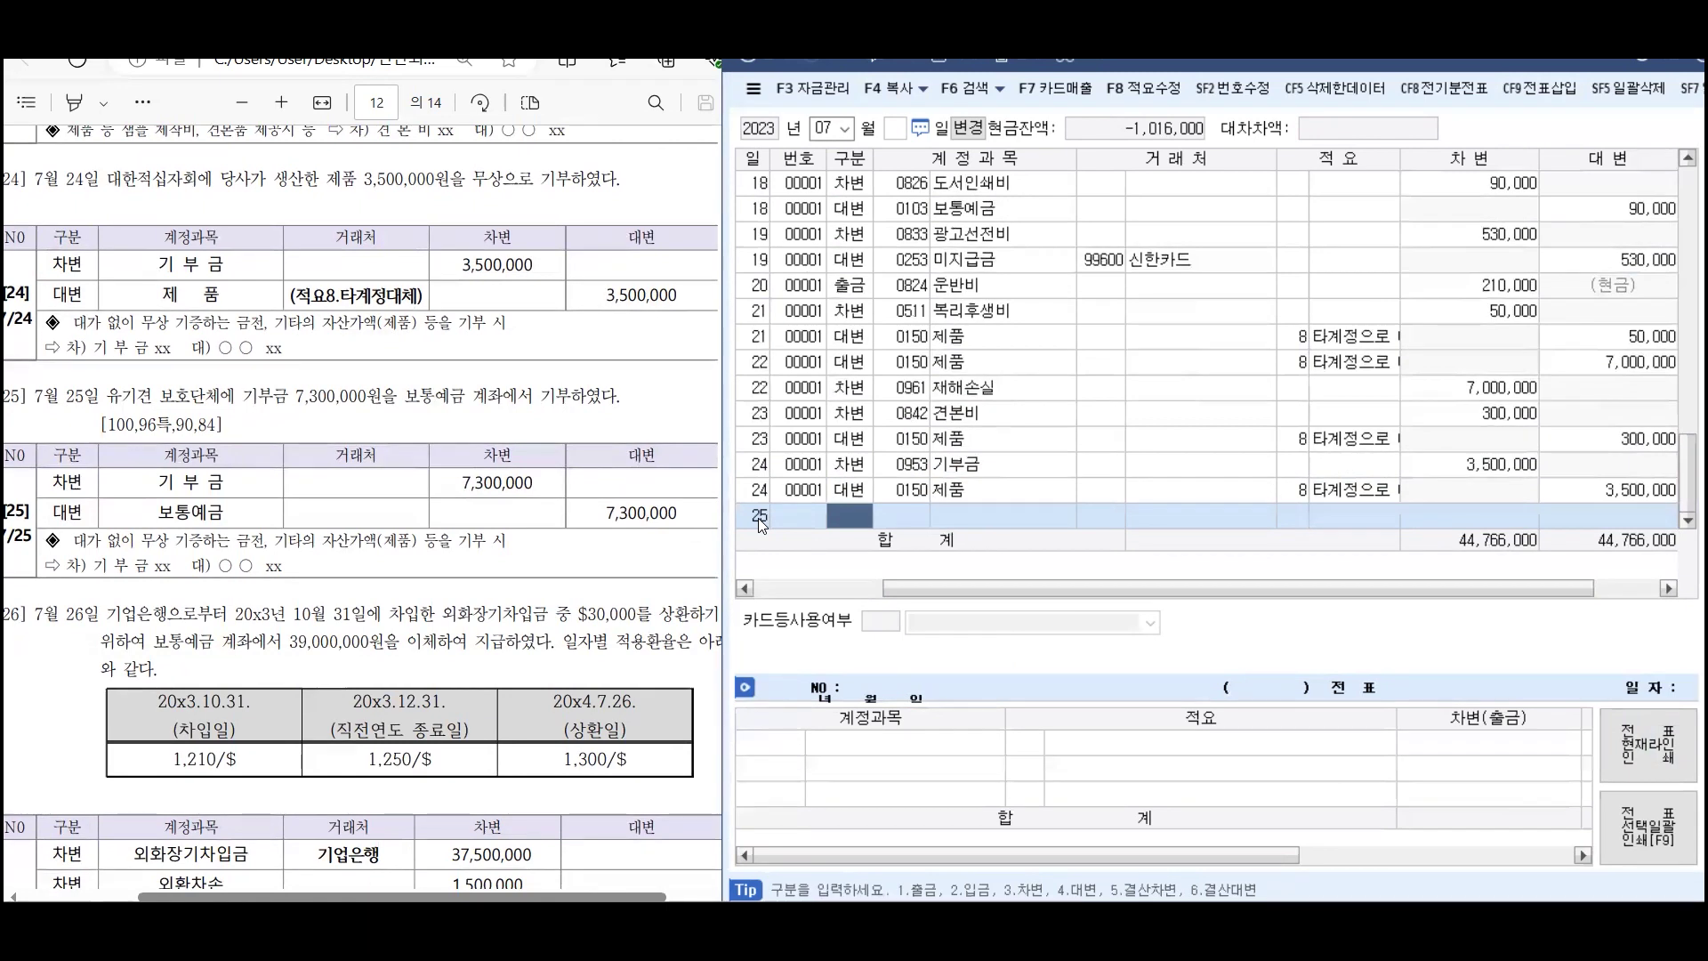
{"action": "type", "text": "3"}
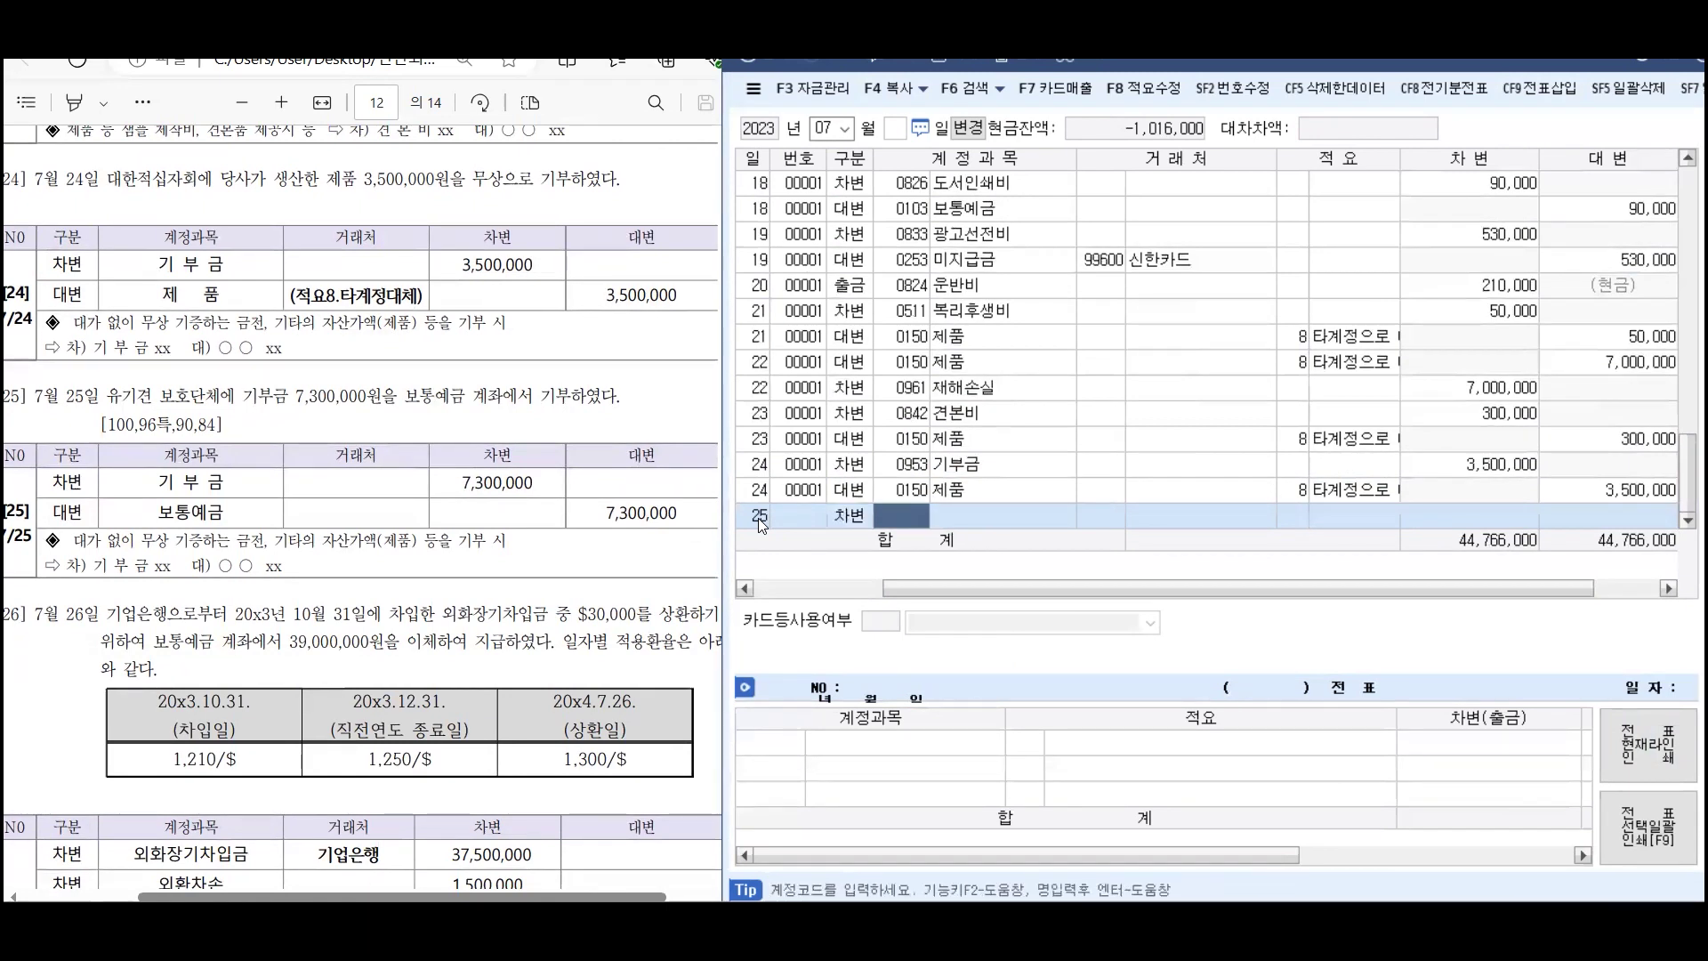
{"action": "type", "text": "기부"}
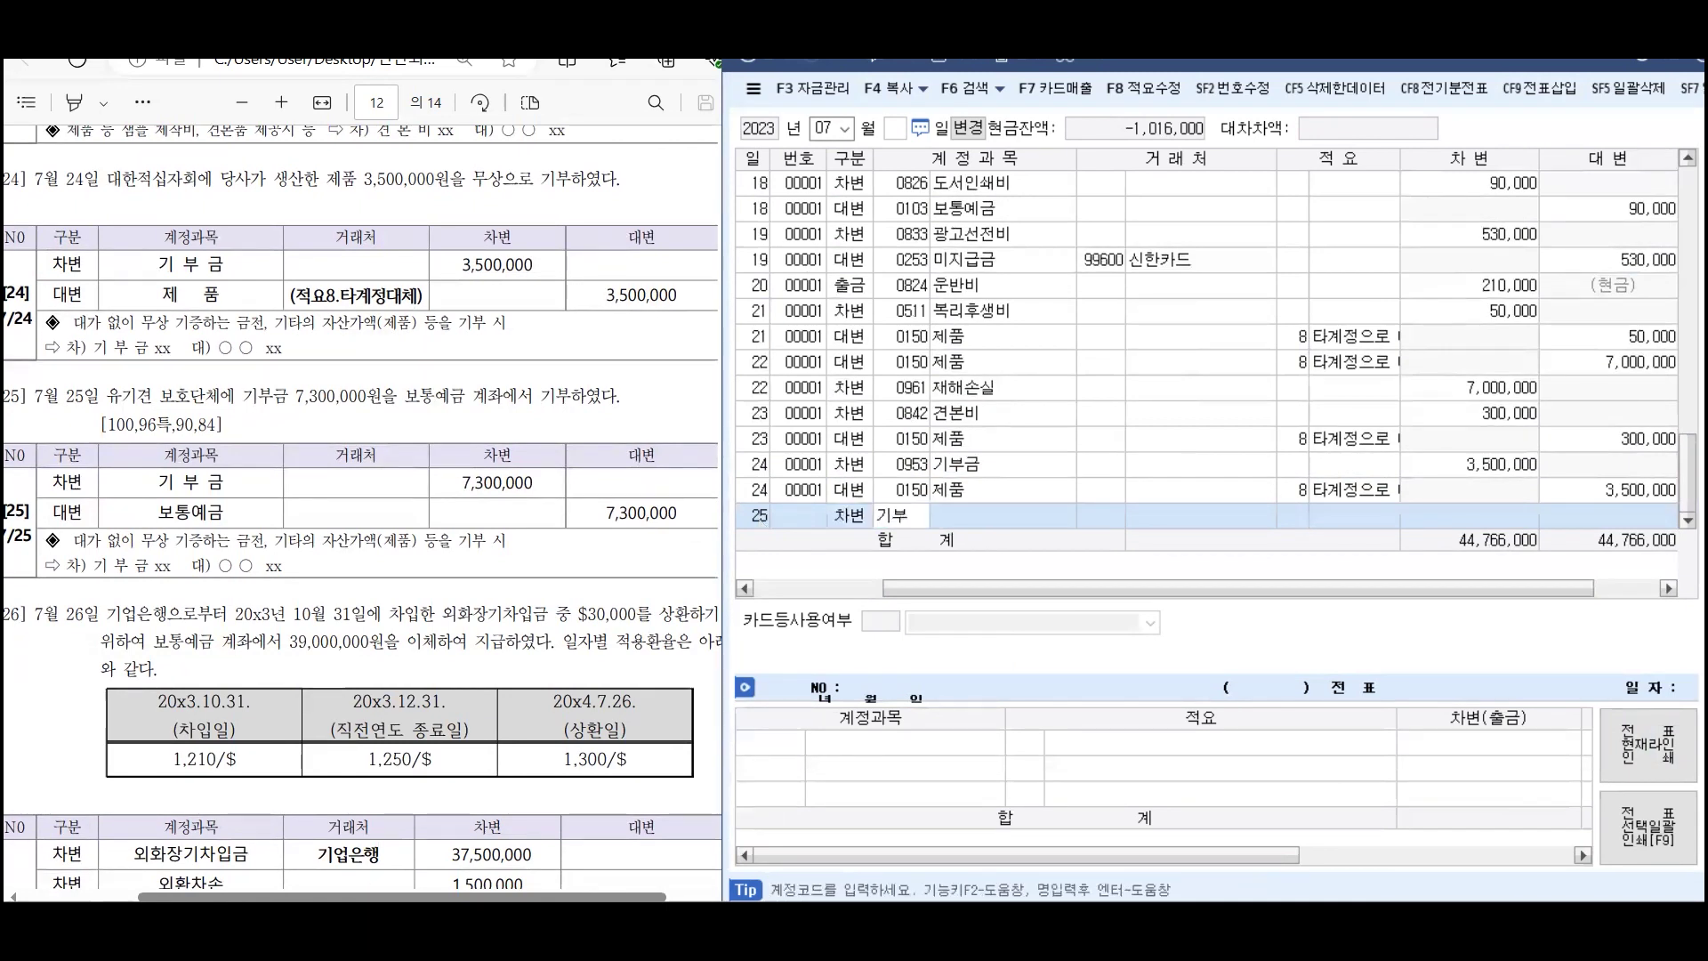
{"action": "key", "text": "Return"}
{"action": "key", "text": "Down"}
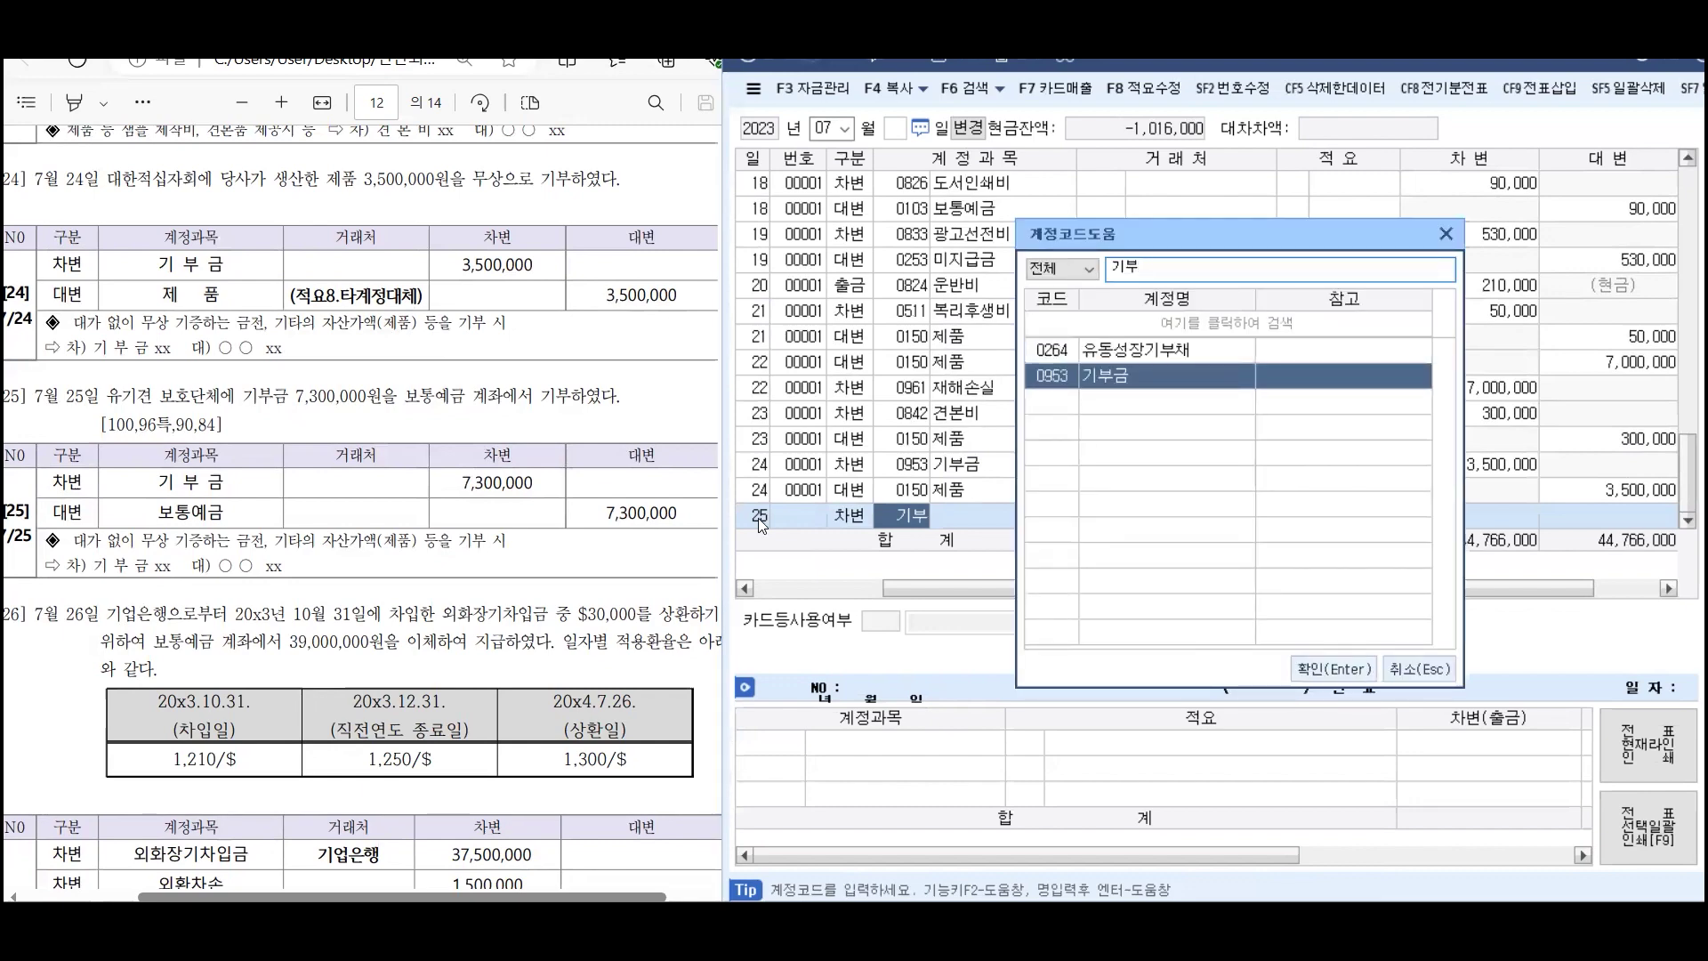
{"action": "key", "text": "Return"}
{"action": "key", "text": "Return"}
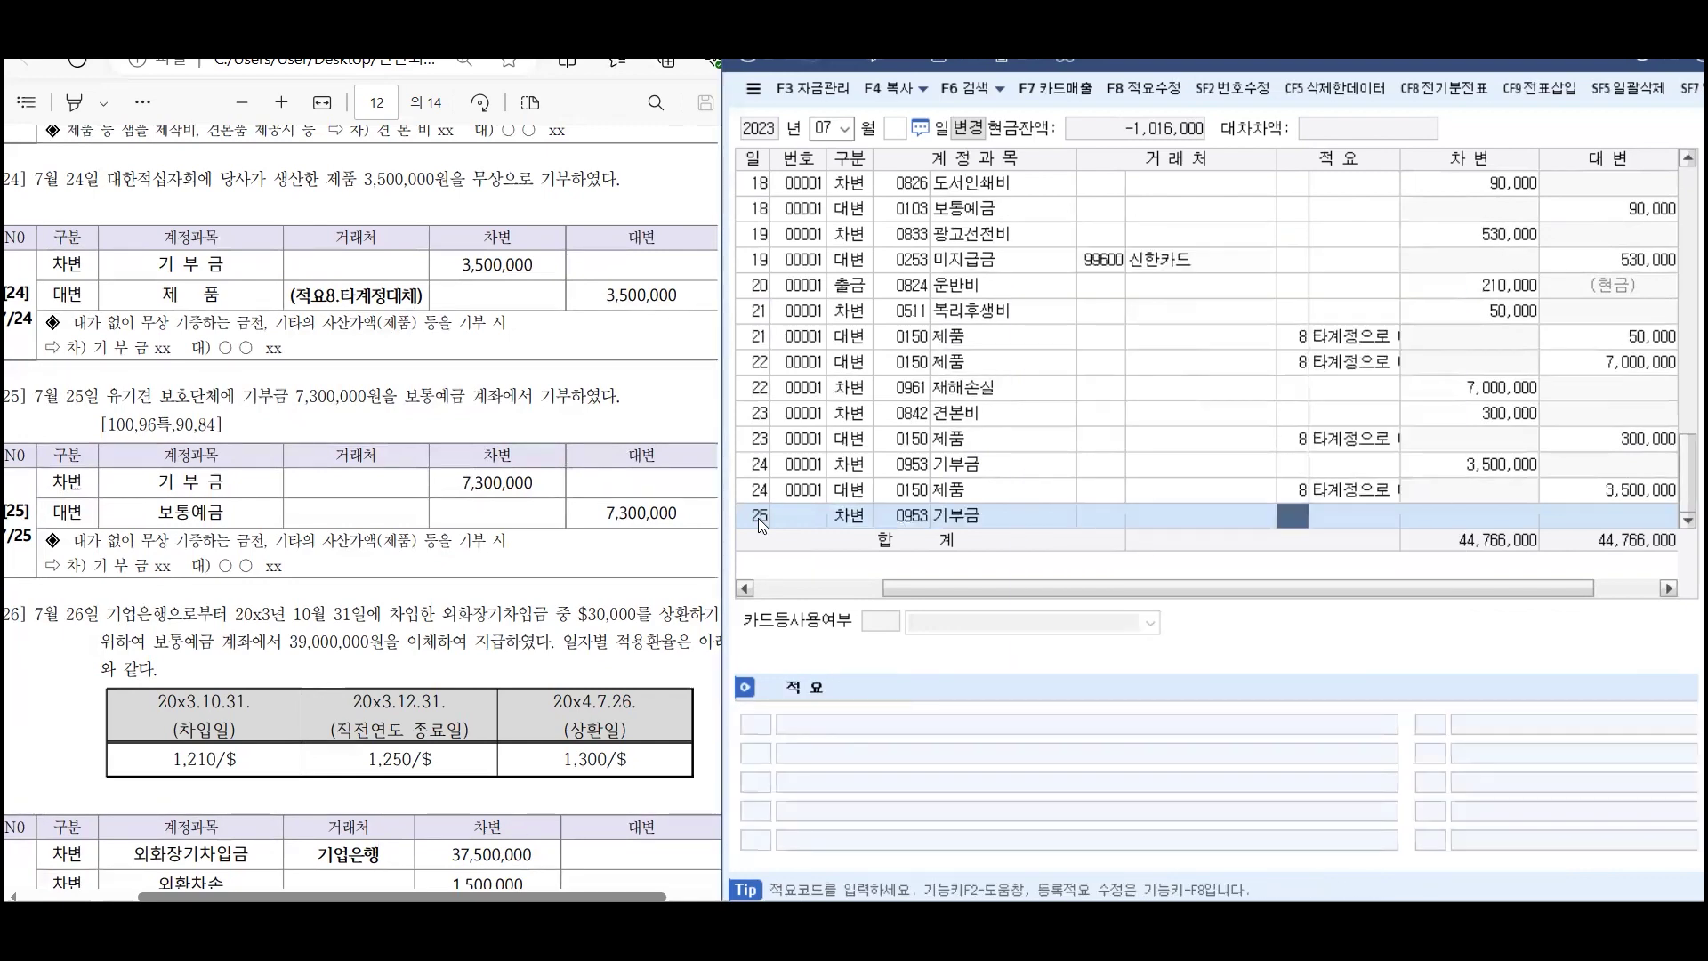
{"action": "key", "text": "Return"}
{"action": "type", "text": "7000000"}
{"action": "key", "text": "Return"}
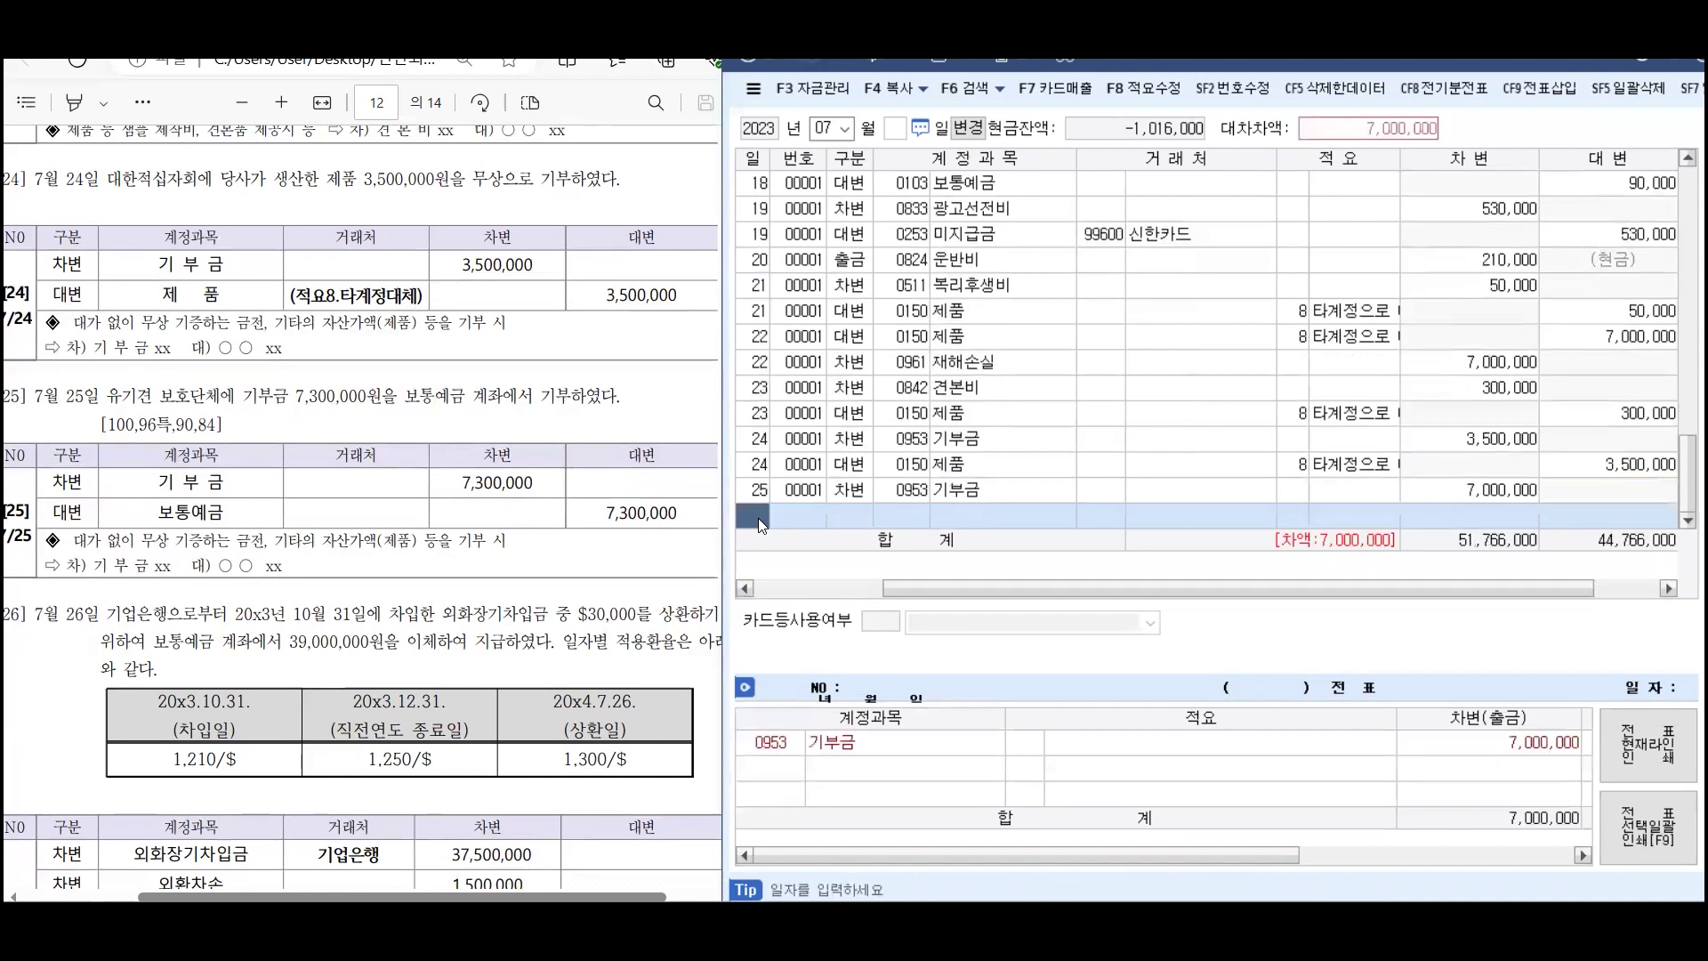
Add the matching July 25 대변 line with account 0103 보통예금 for 7,000,000, leaving partner and 적요 blank
{"action": "type", "text": "25"}
{"action": "key", "text": "Return"}
{"action": "type", "text": "4"}
{"action": "key", "text": "Return"}
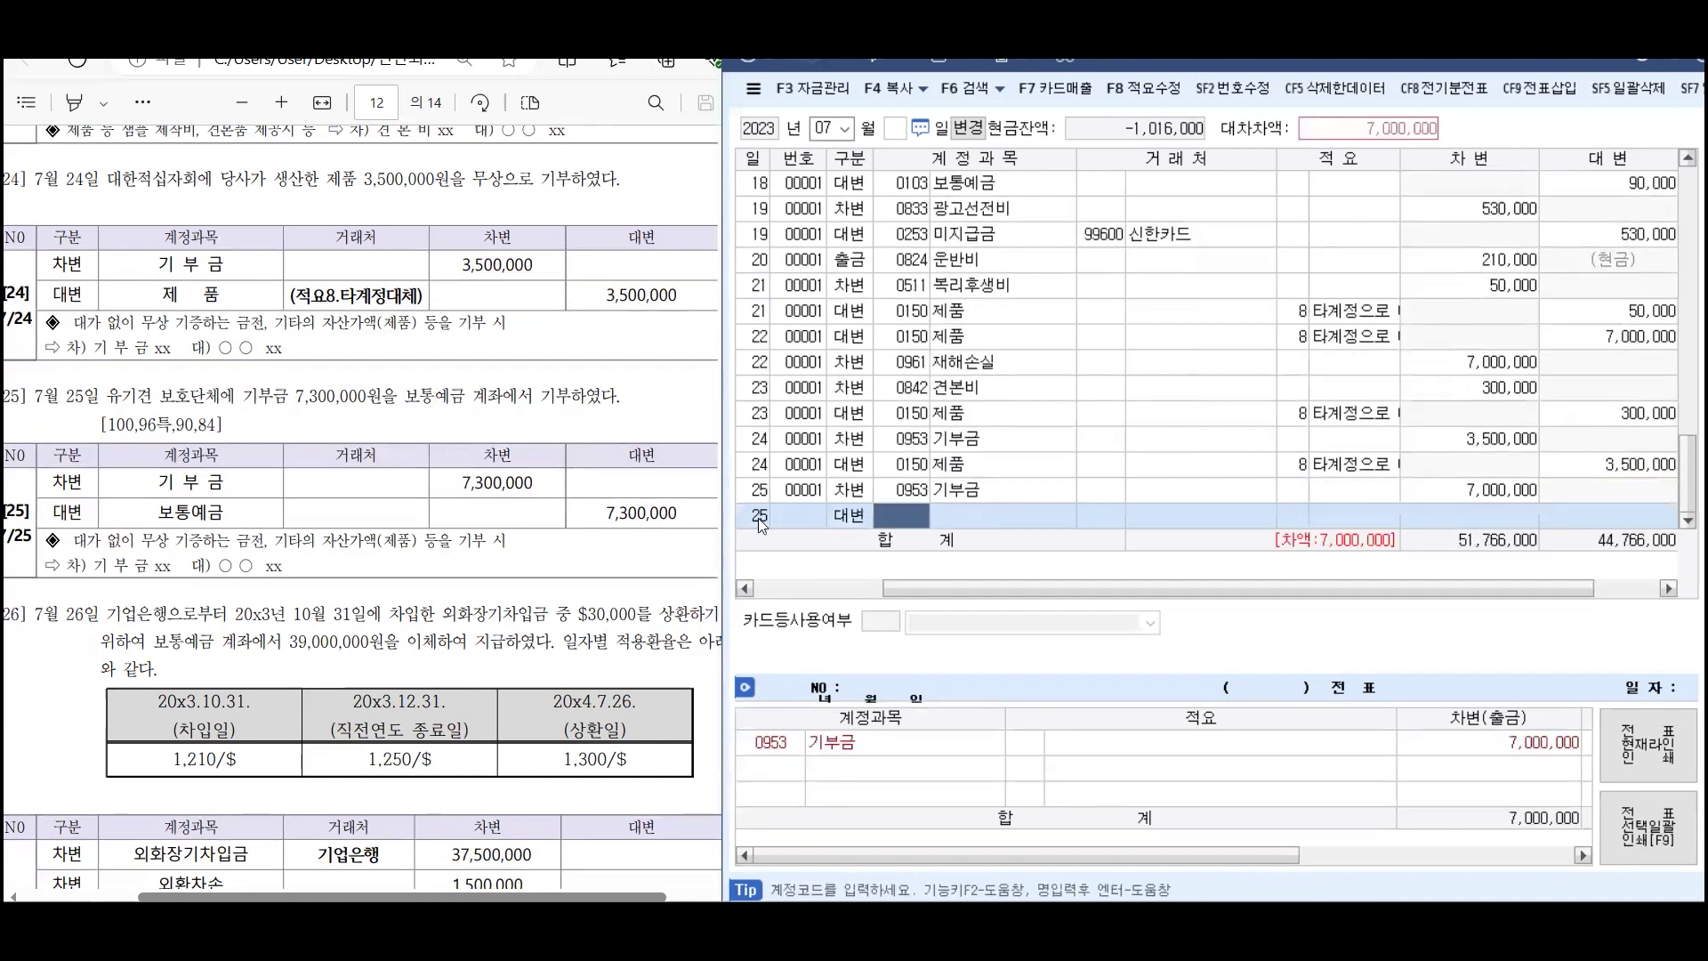
{"action": "type", "text": "103"}
{"action": "key", "text": "Return"}
{"action": "key", "text": "Return"}
{"action": "key", "text": "Return"}
{"action": "key", "text": "Return"}
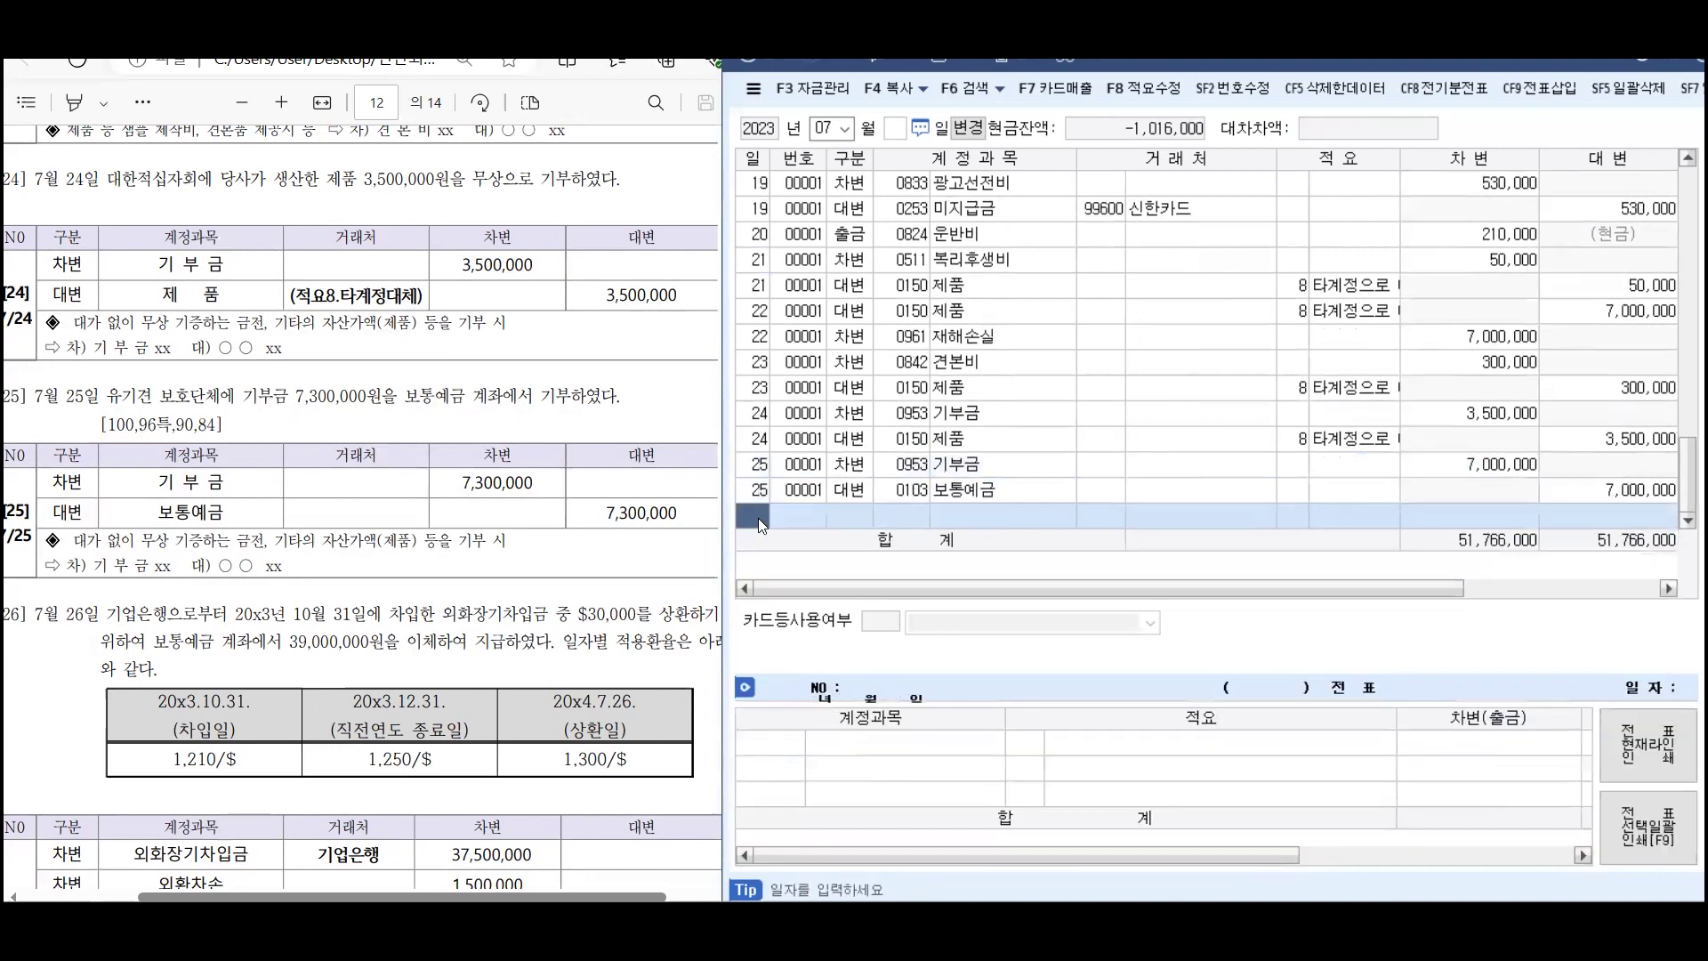
Start a 차변 line dated July 26 with account 0305 외화장기차입금
{"action": "scroll", "coordinate": [283, 299], "scroll_direction": "down", "scroll_amount": 3}
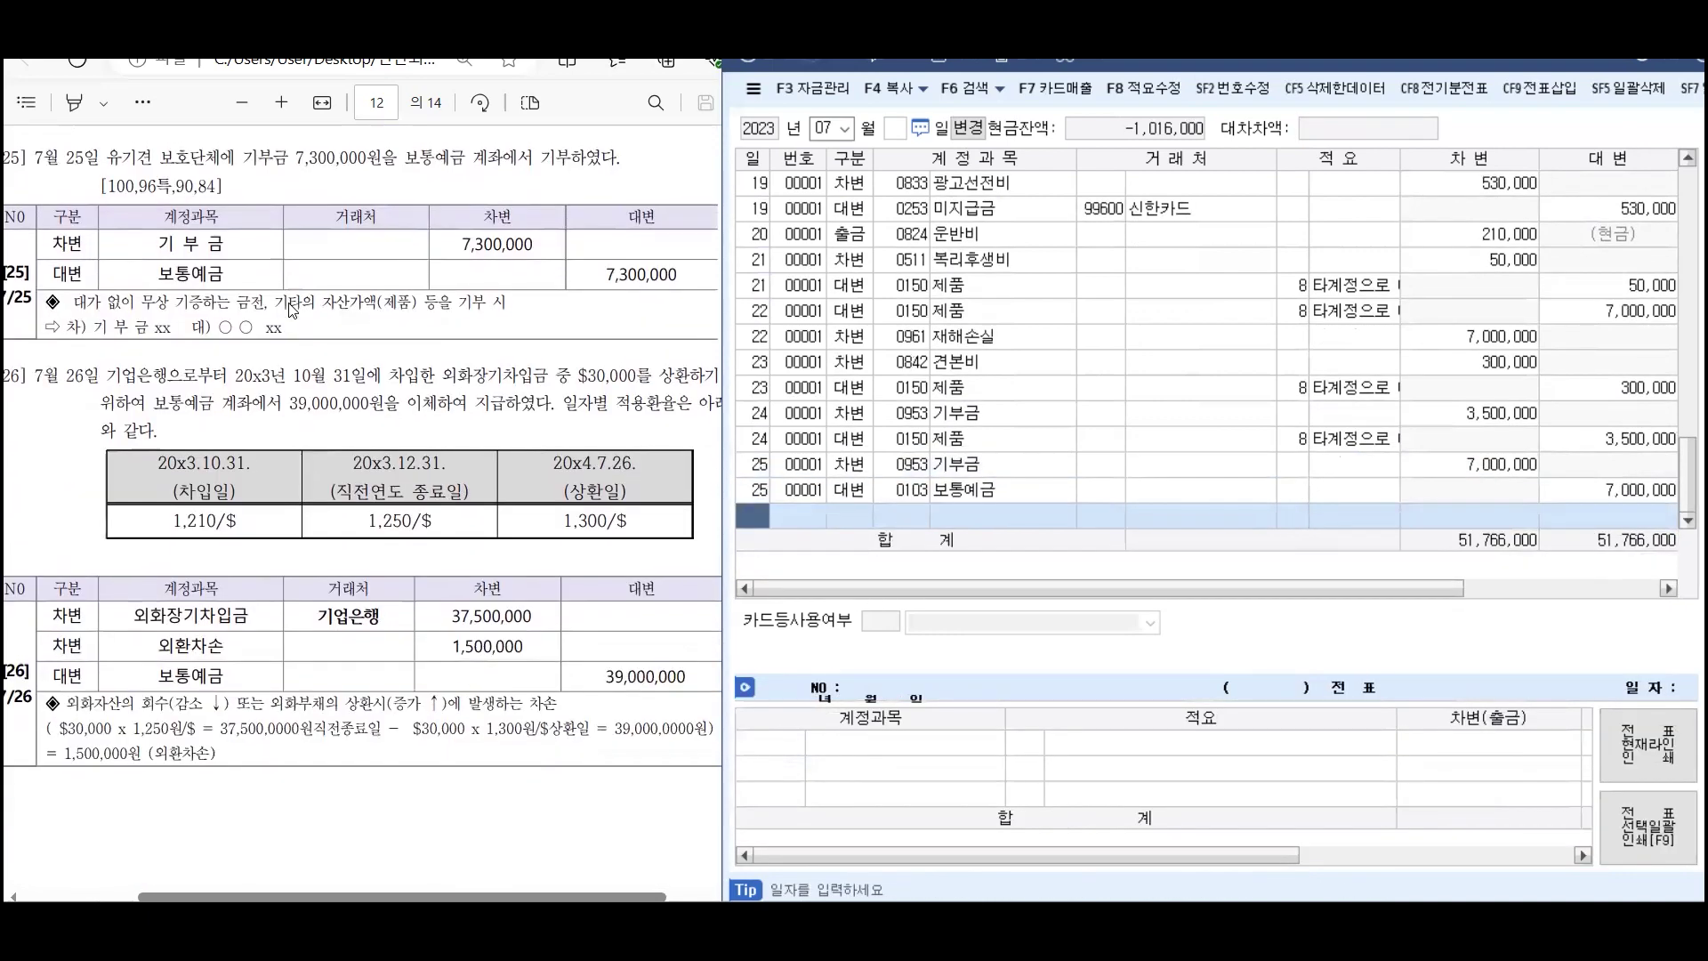
{"action": "scroll", "coordinate": [293, 311], "scroll_direction": "down", "scroll_amount": 2}
{"action": "left_click", "coordinate": [784, 520]}
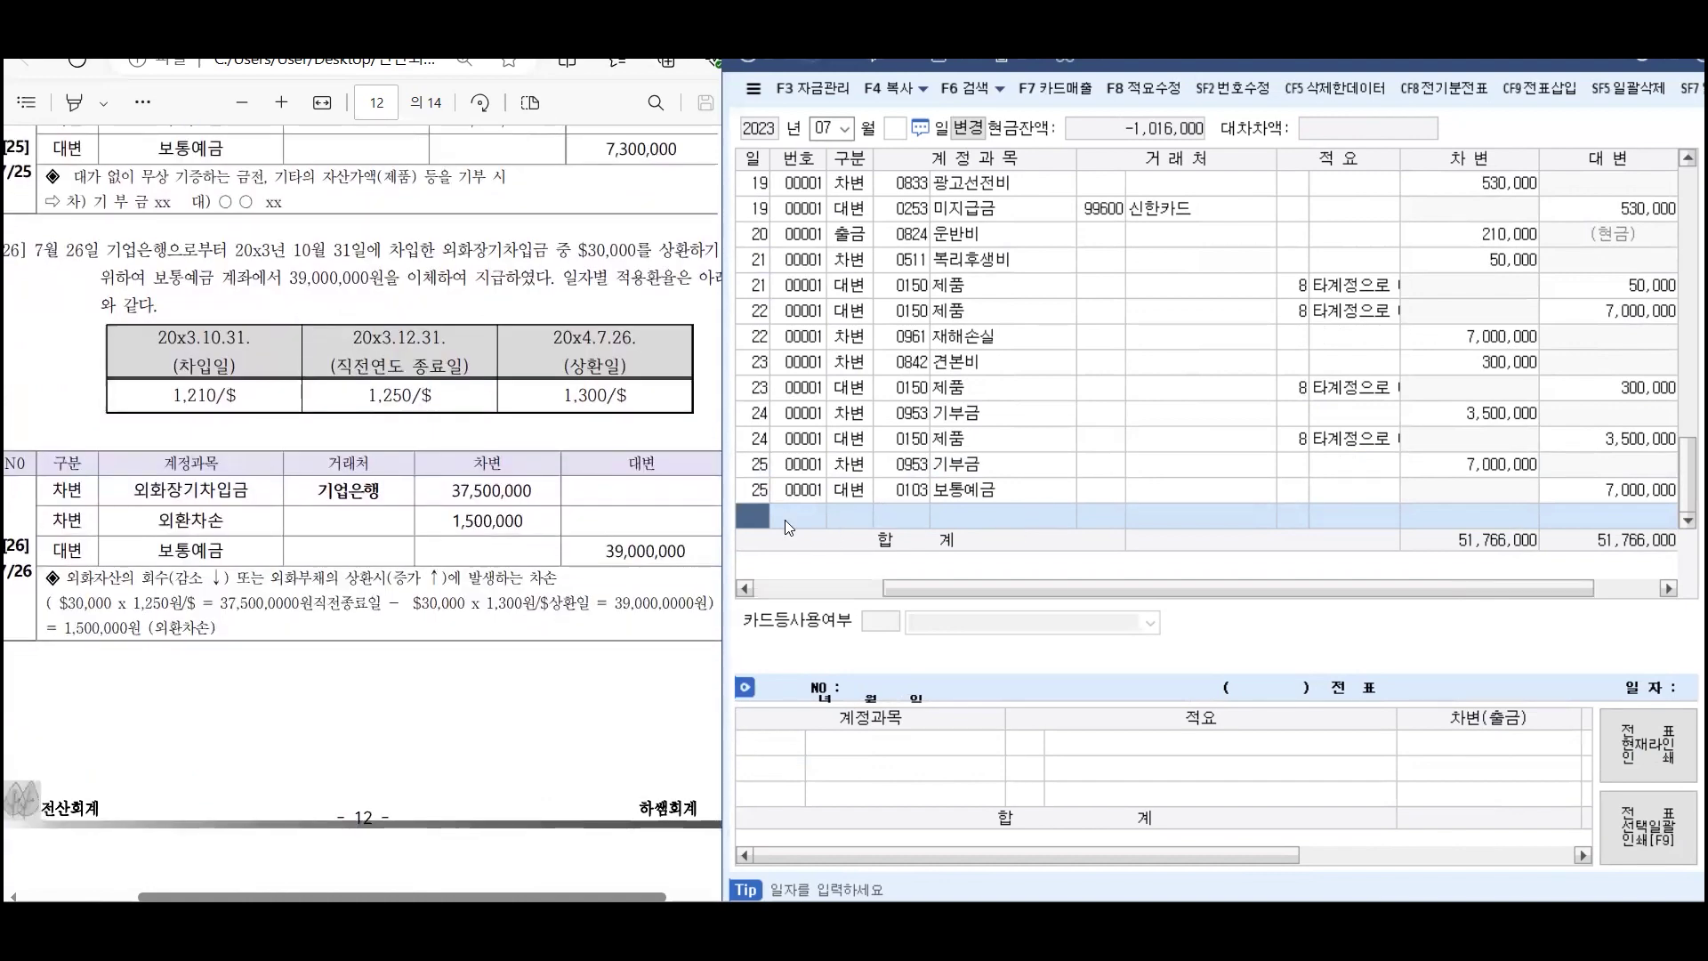
{"action": "type", "text": "26"}
{"action": "key", "text": "Return"}
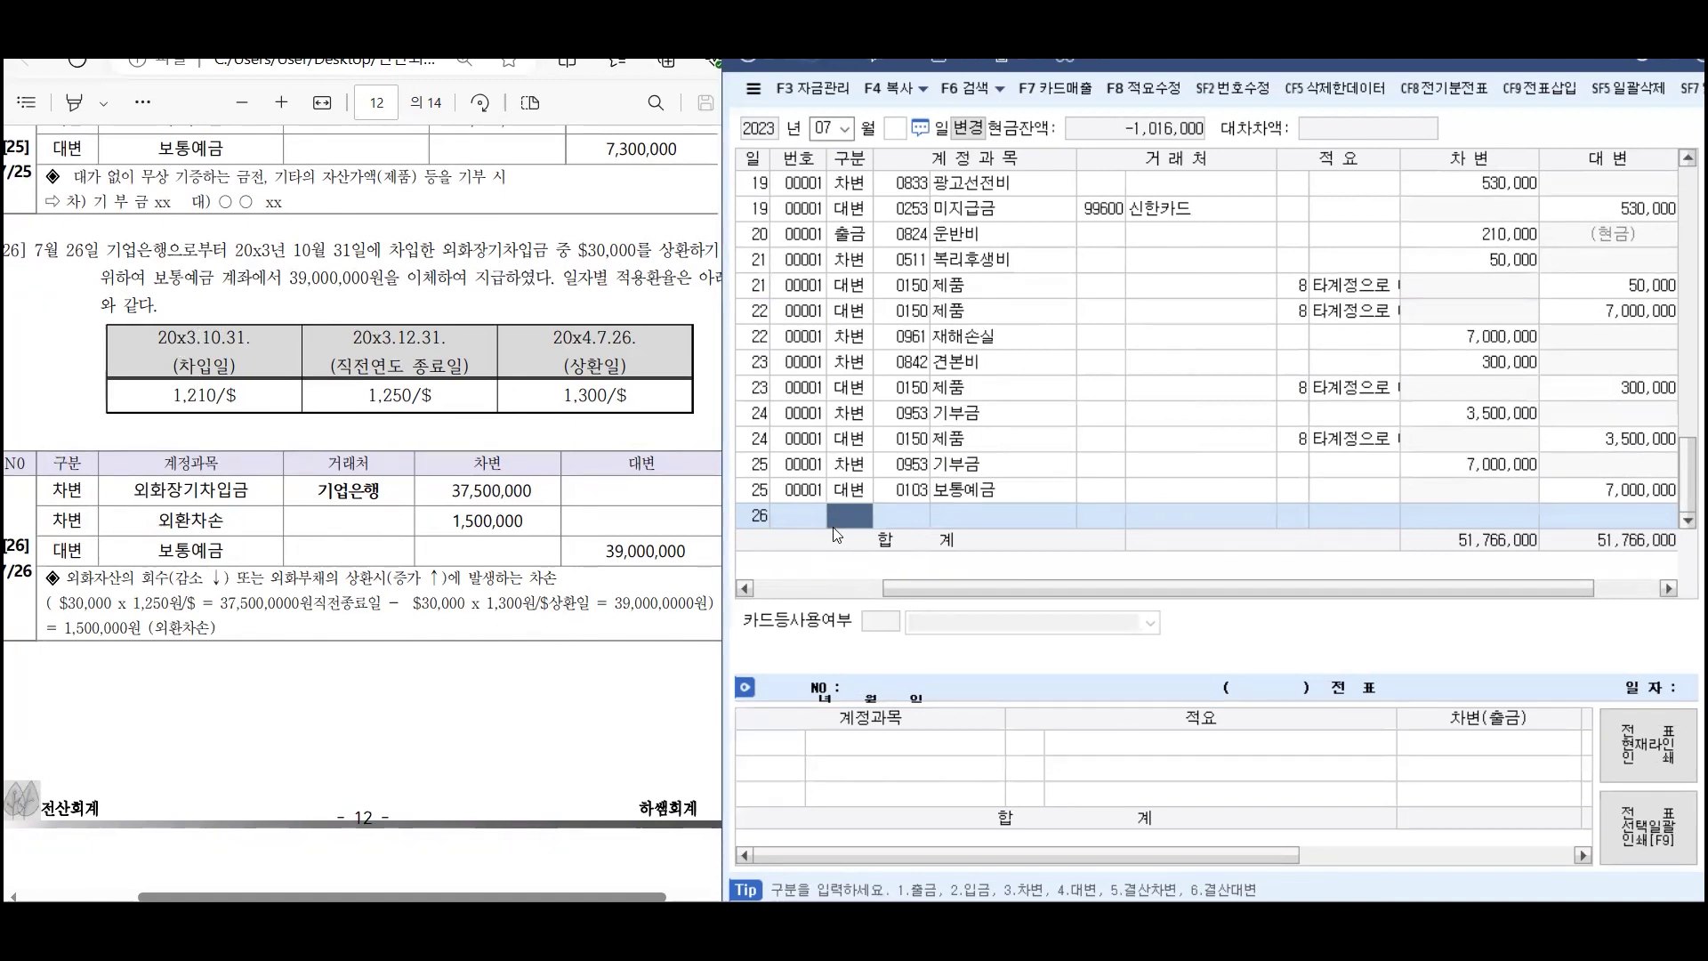
{"action": "type", "text": "3"}
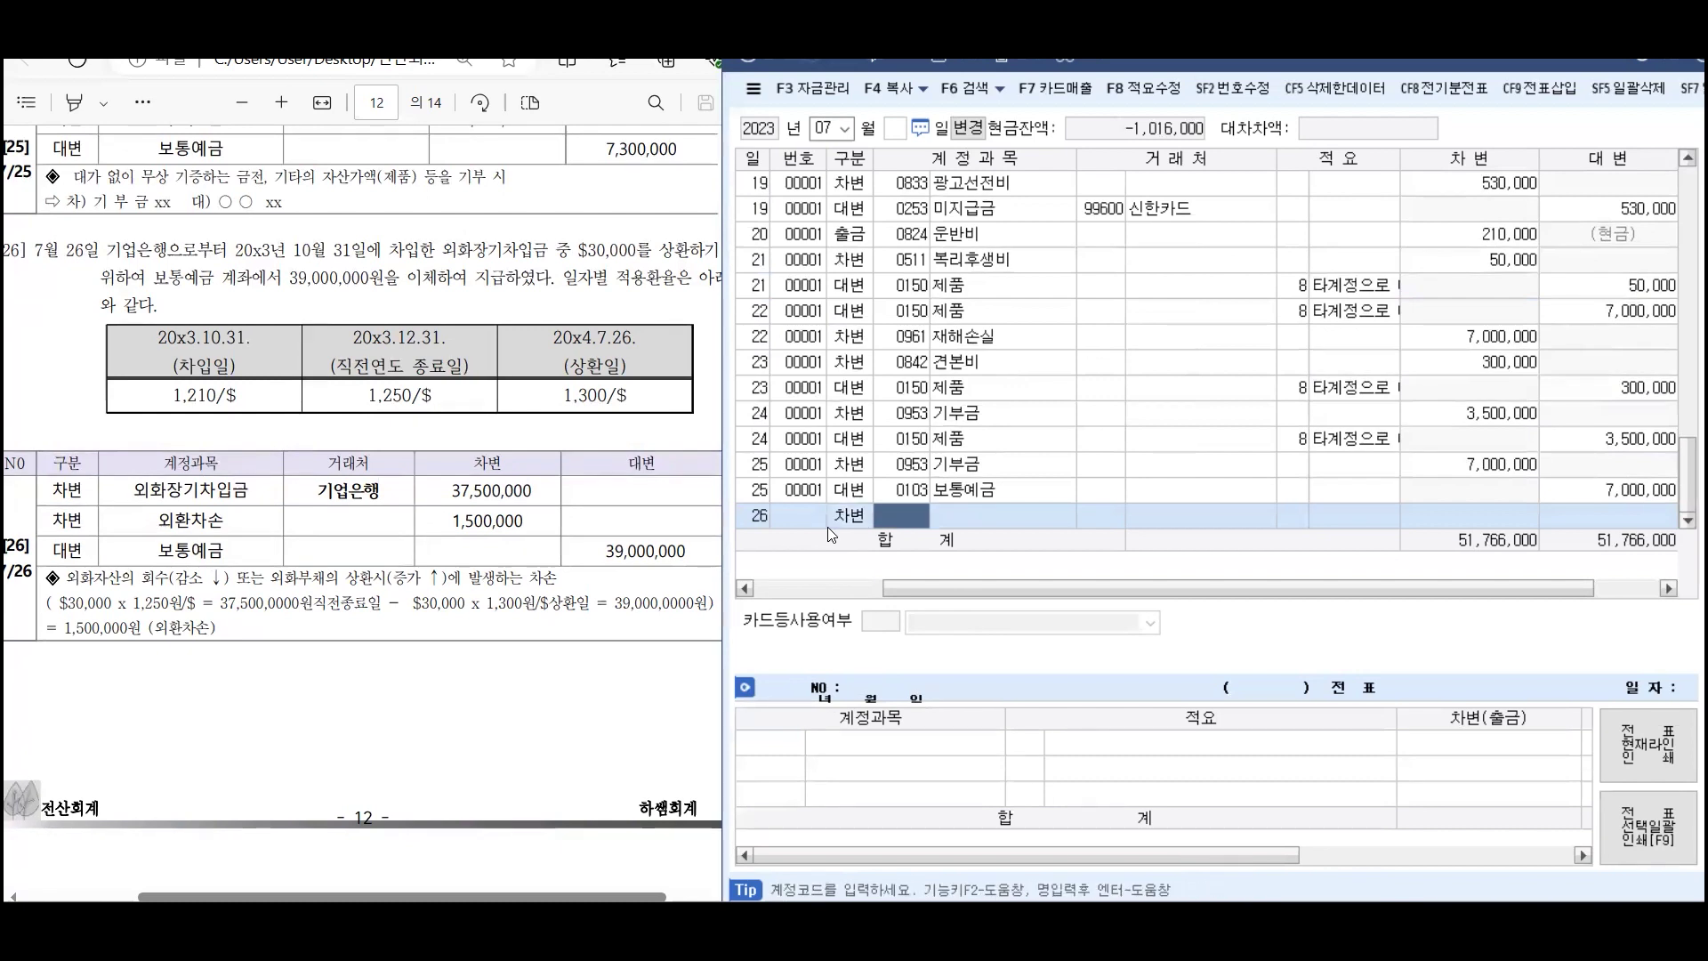
{"action": "type", "text": "외화"}
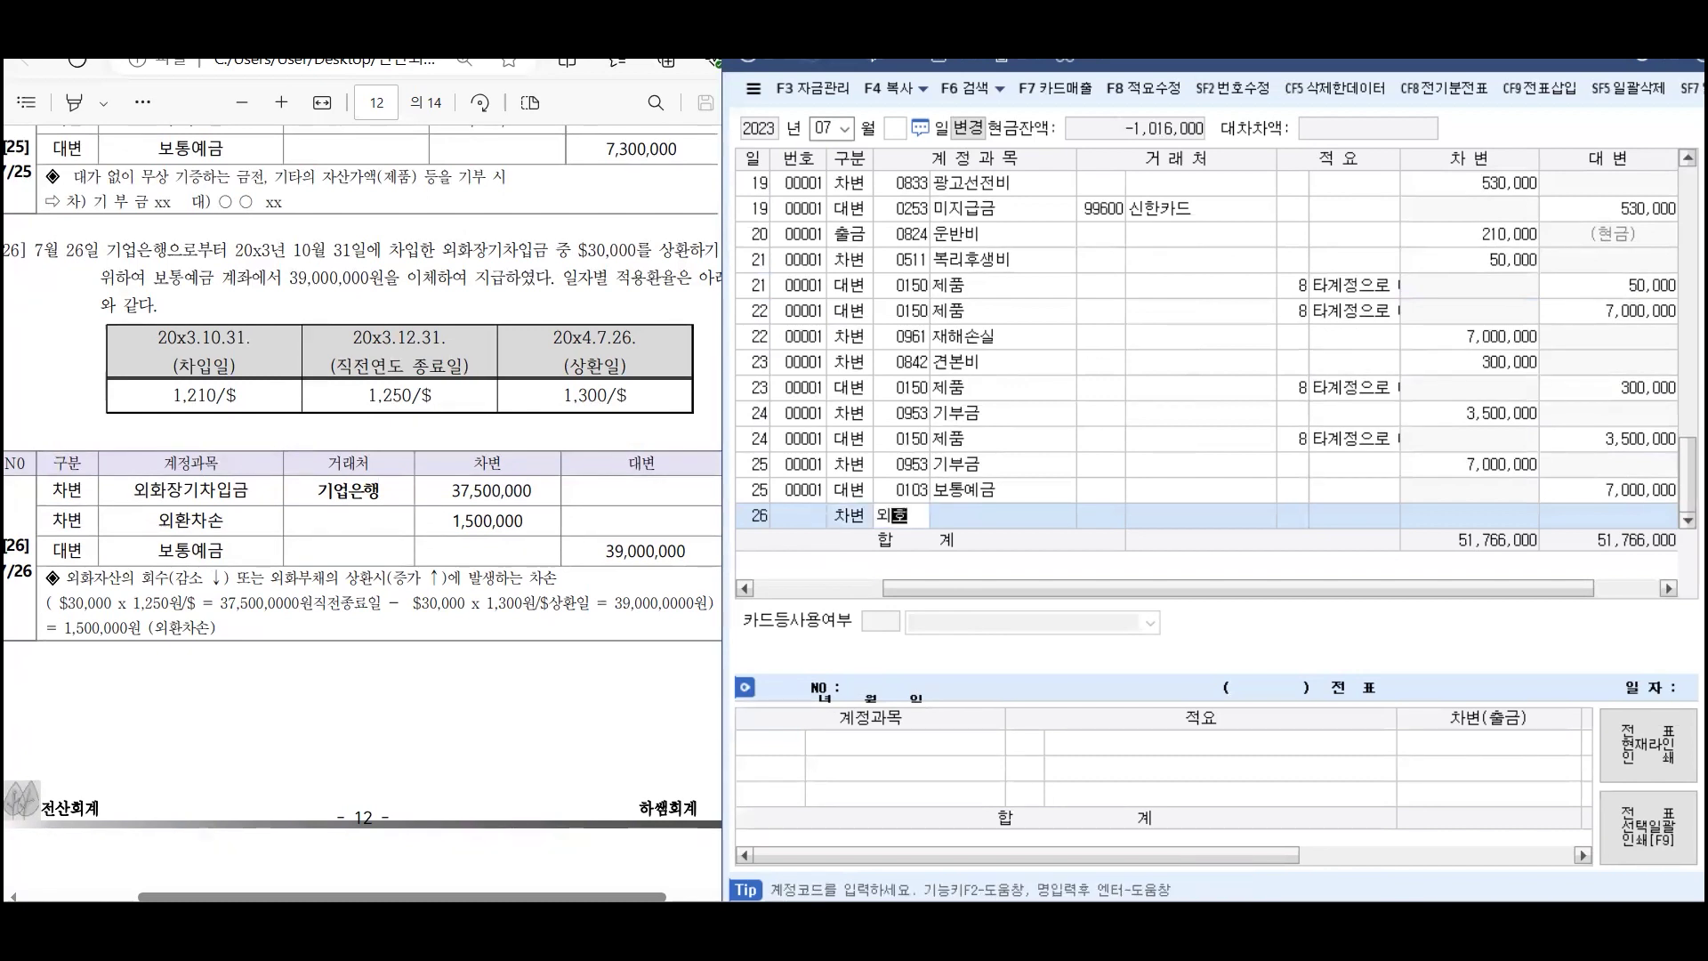
{"action": "key", "text": "Return"}
{"action": "key", "text": "Return"}
Set the July 26 외화장기차입금 line's partner to 98002 기업은행/당좌, leave 적요 blank, and enter a debit of 37,500,000
{"action": "type", "text": "기업"}
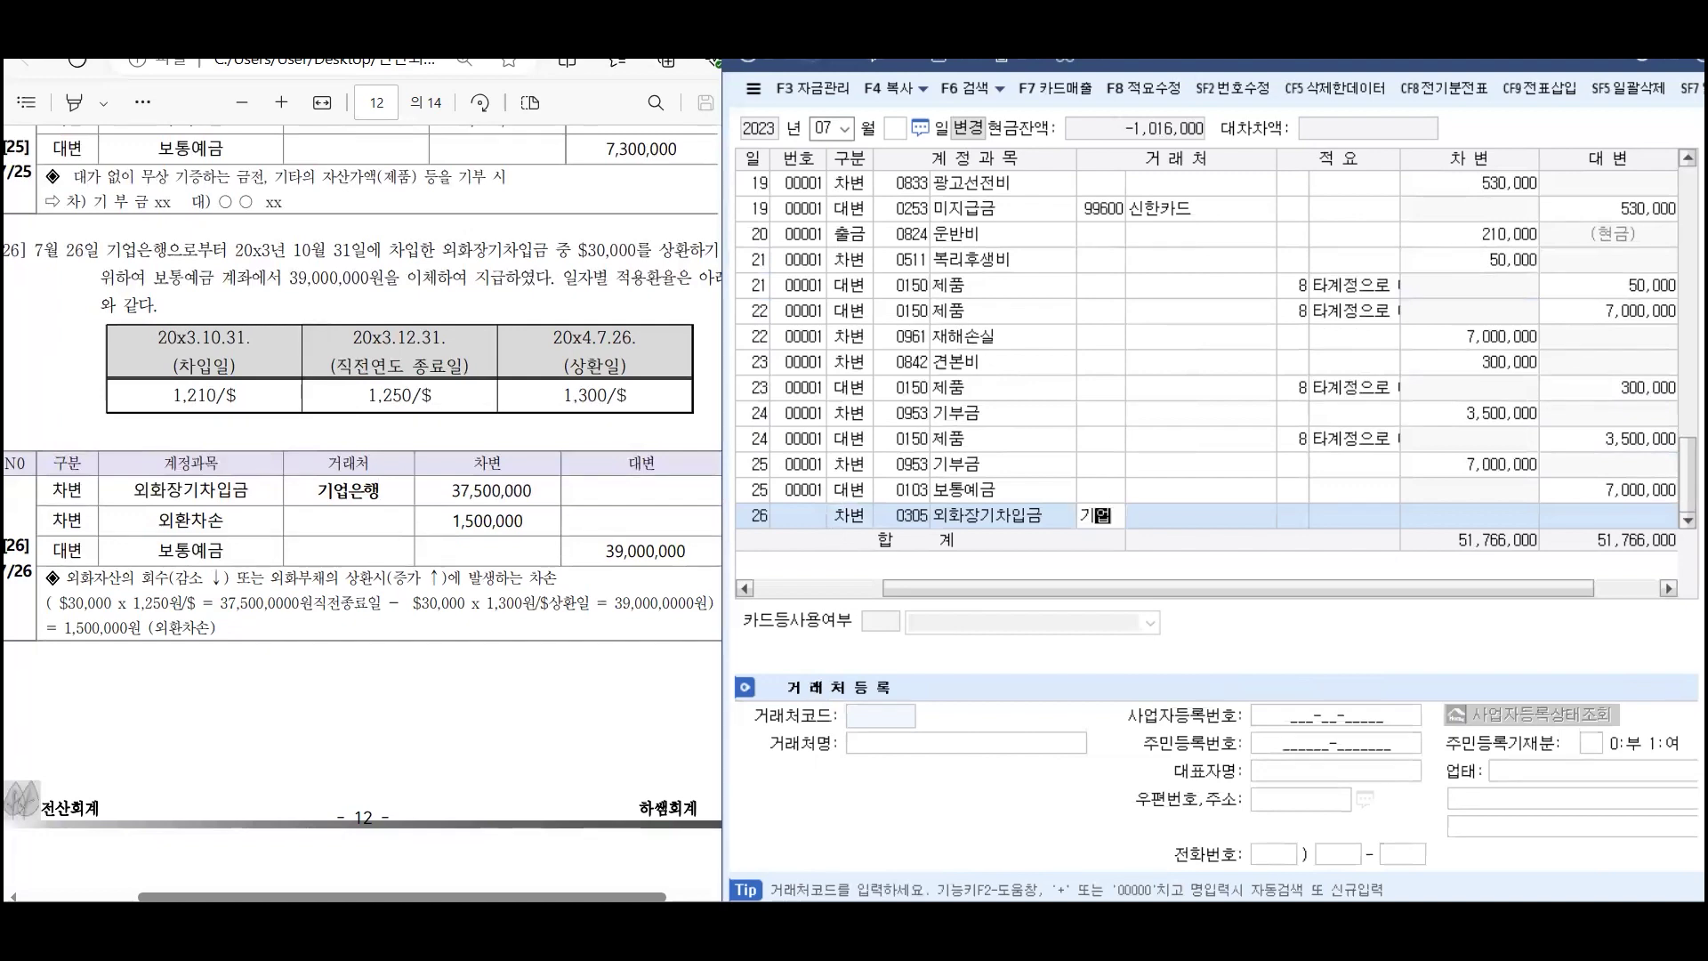
{"action": "key", "text": "Return"}
{"action": "key", "text": "Return"}
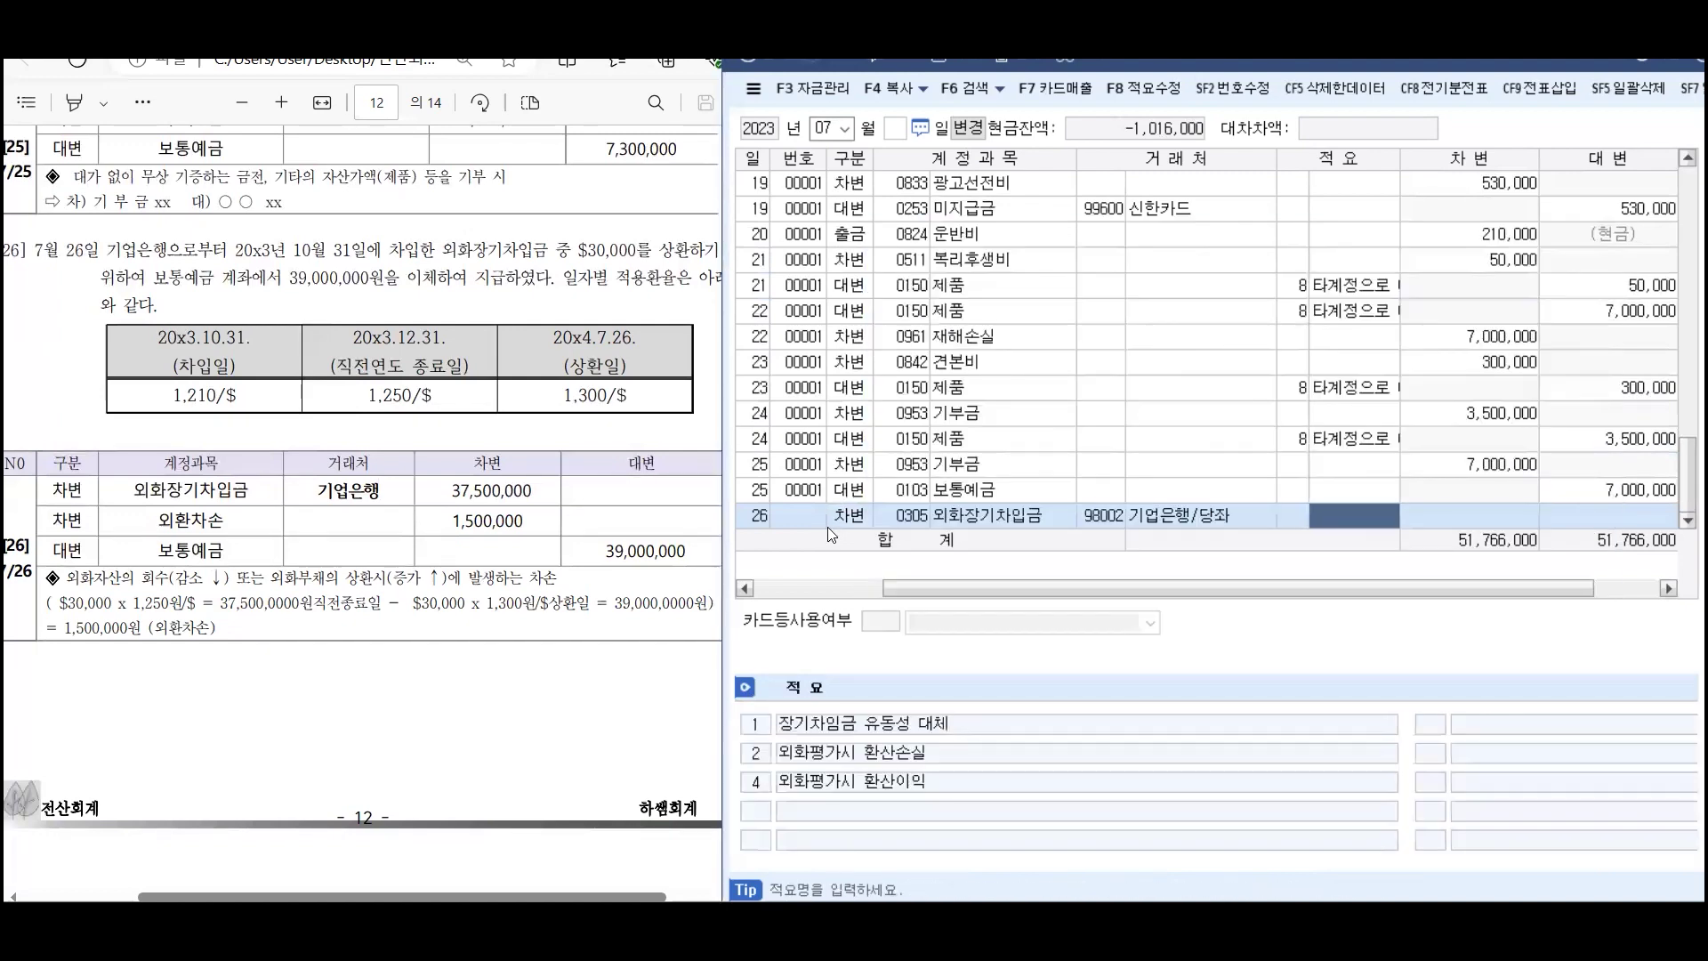
{"action": "key", "text": "Return"}
{"action": "type", "text": "3"}
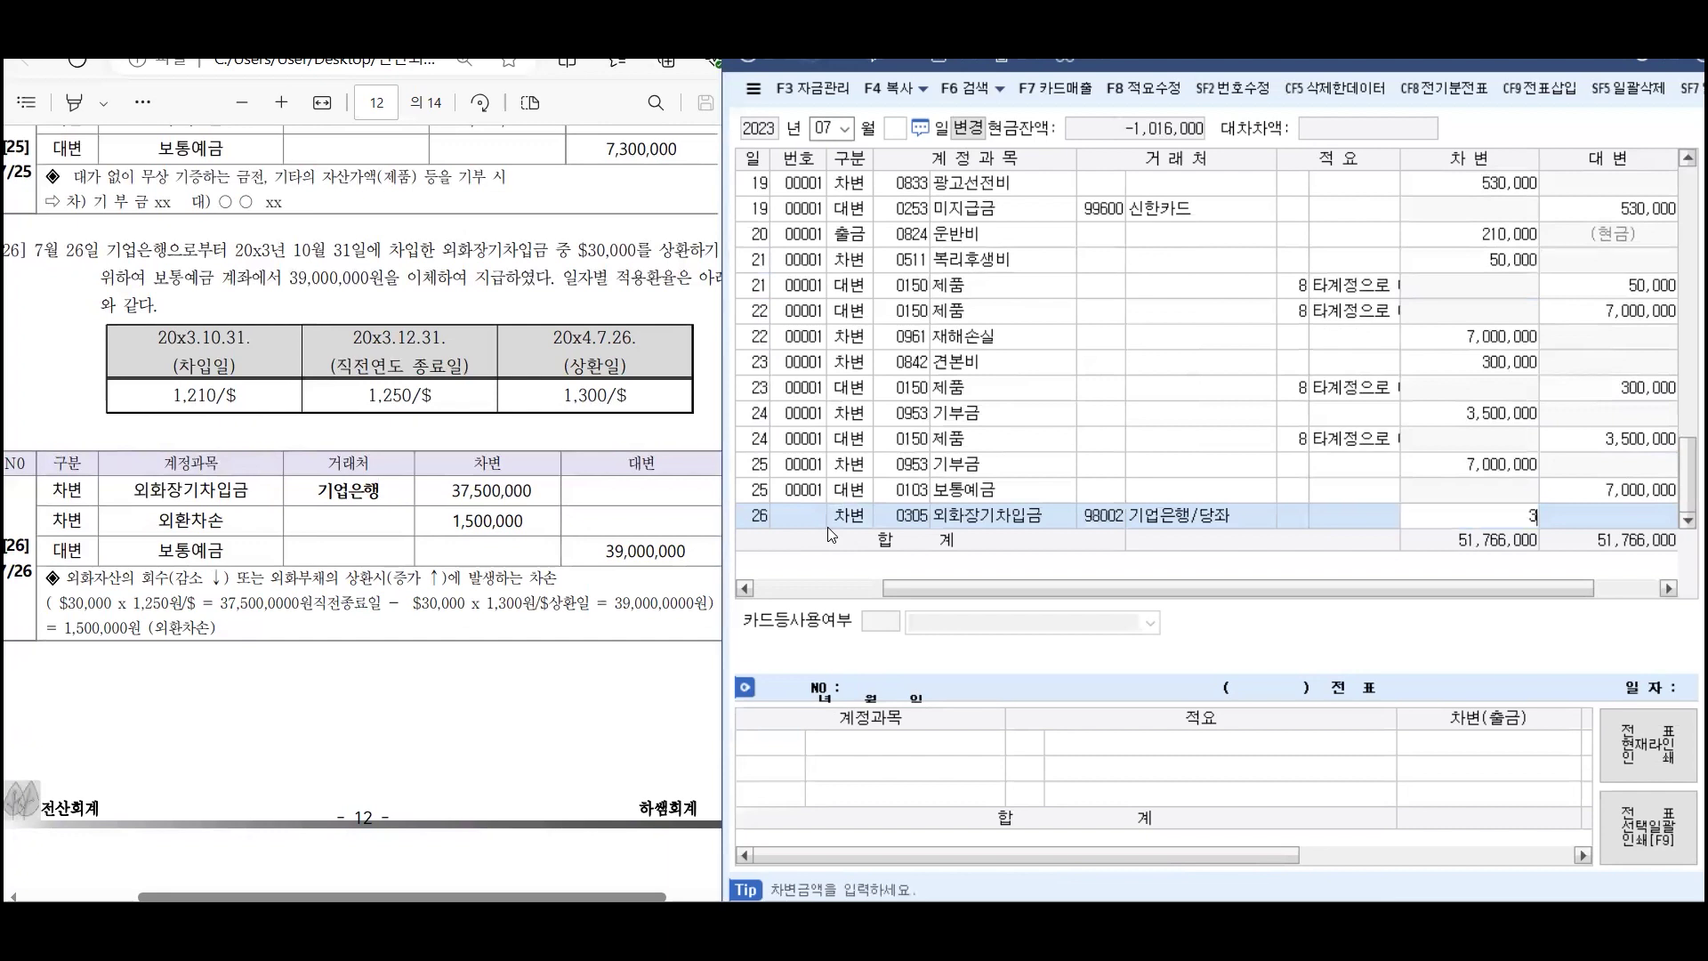
{"action": "type", "text": "7,500,000"}
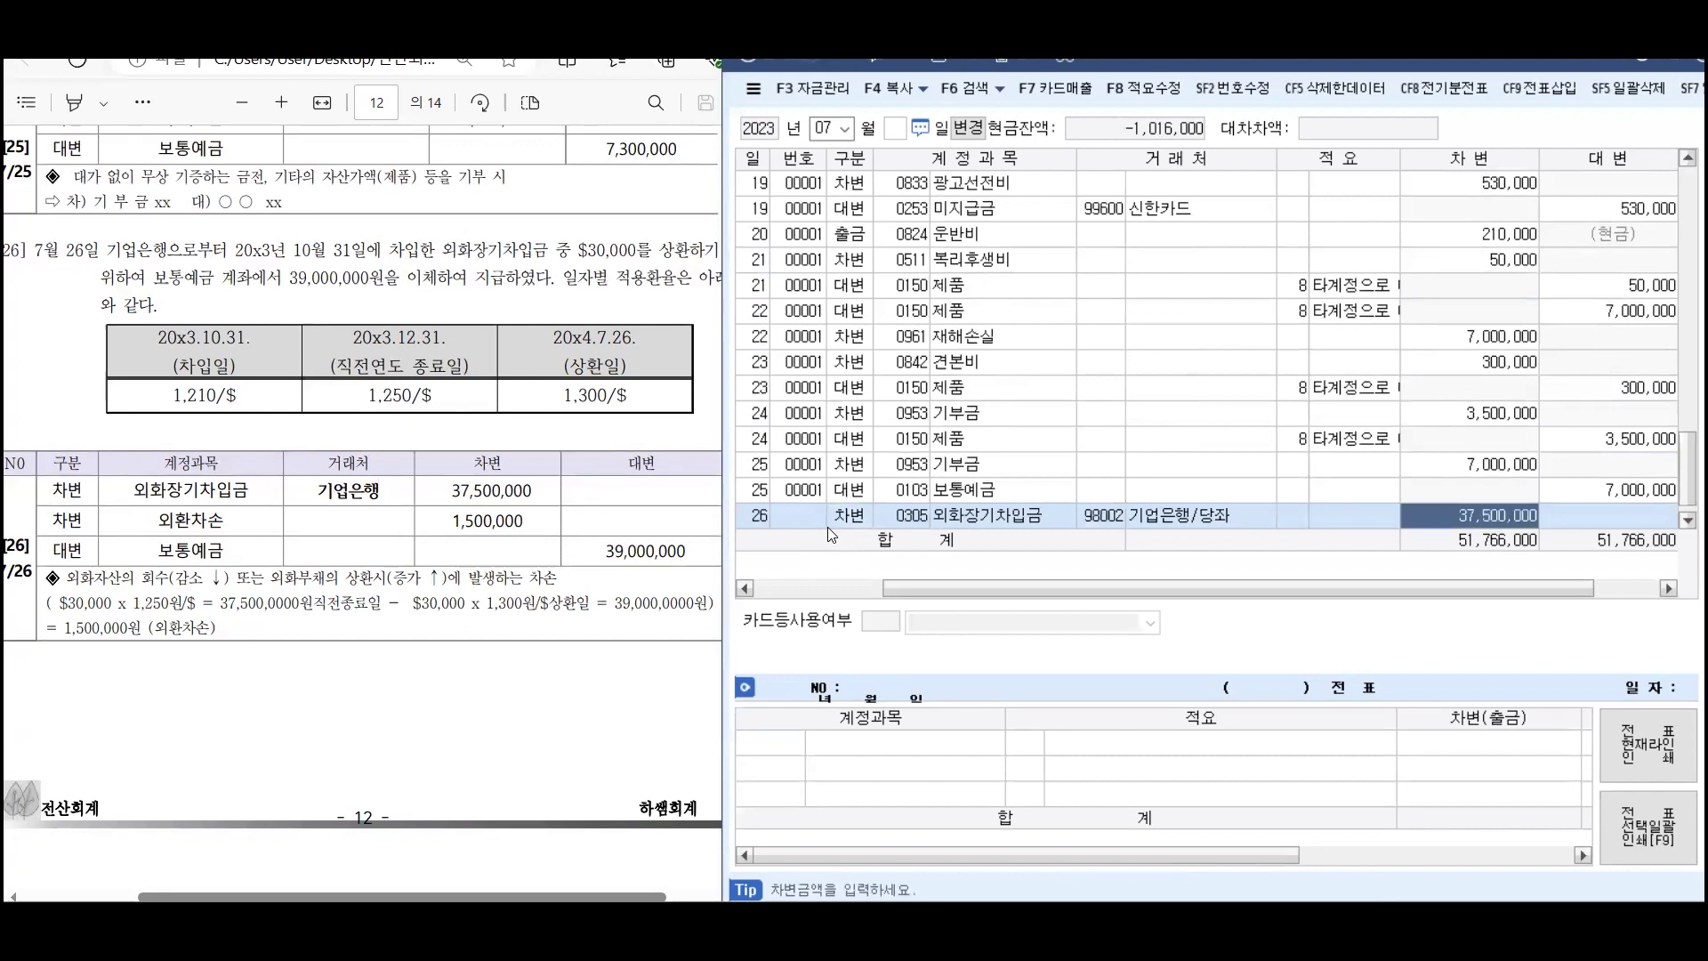
Add a July 26 대변 line with account 0103 보통예금 for 39,000,000, leaving partner and 적요 blank
{"action": "key", "text": "Return"}
{"action": "type", "text": "4"}
{"action": "key", "text": "Return"}
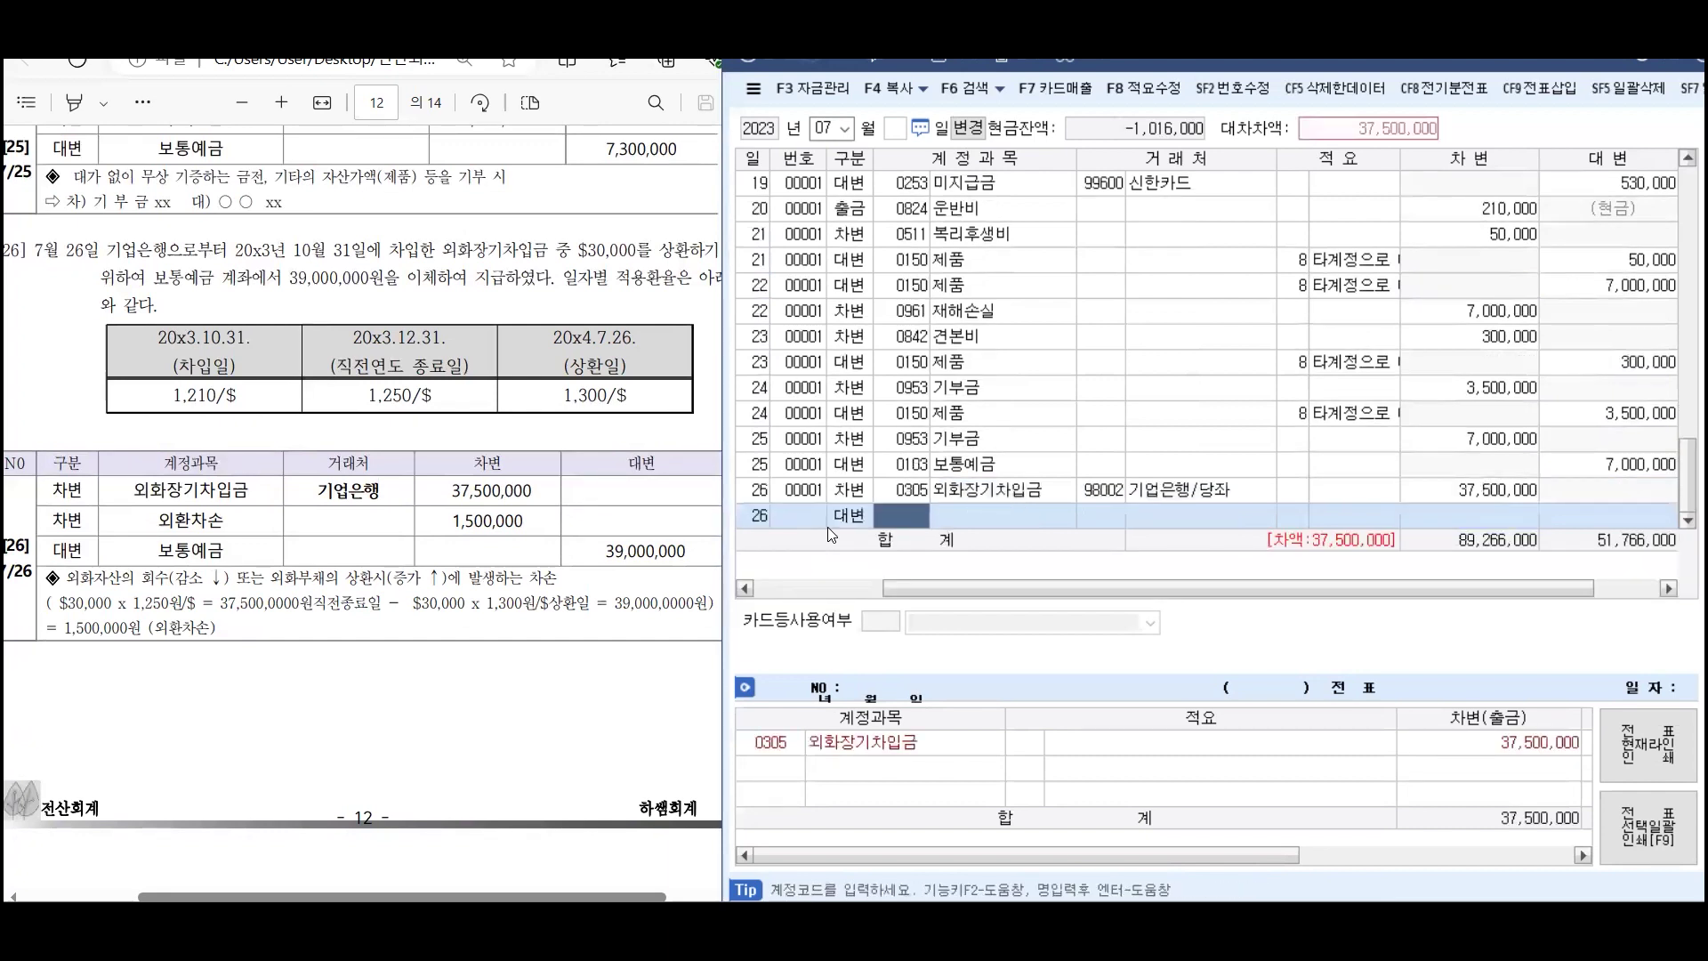
{"action": "type", "text": "103"}
{"action": "key", "text": "Return"}
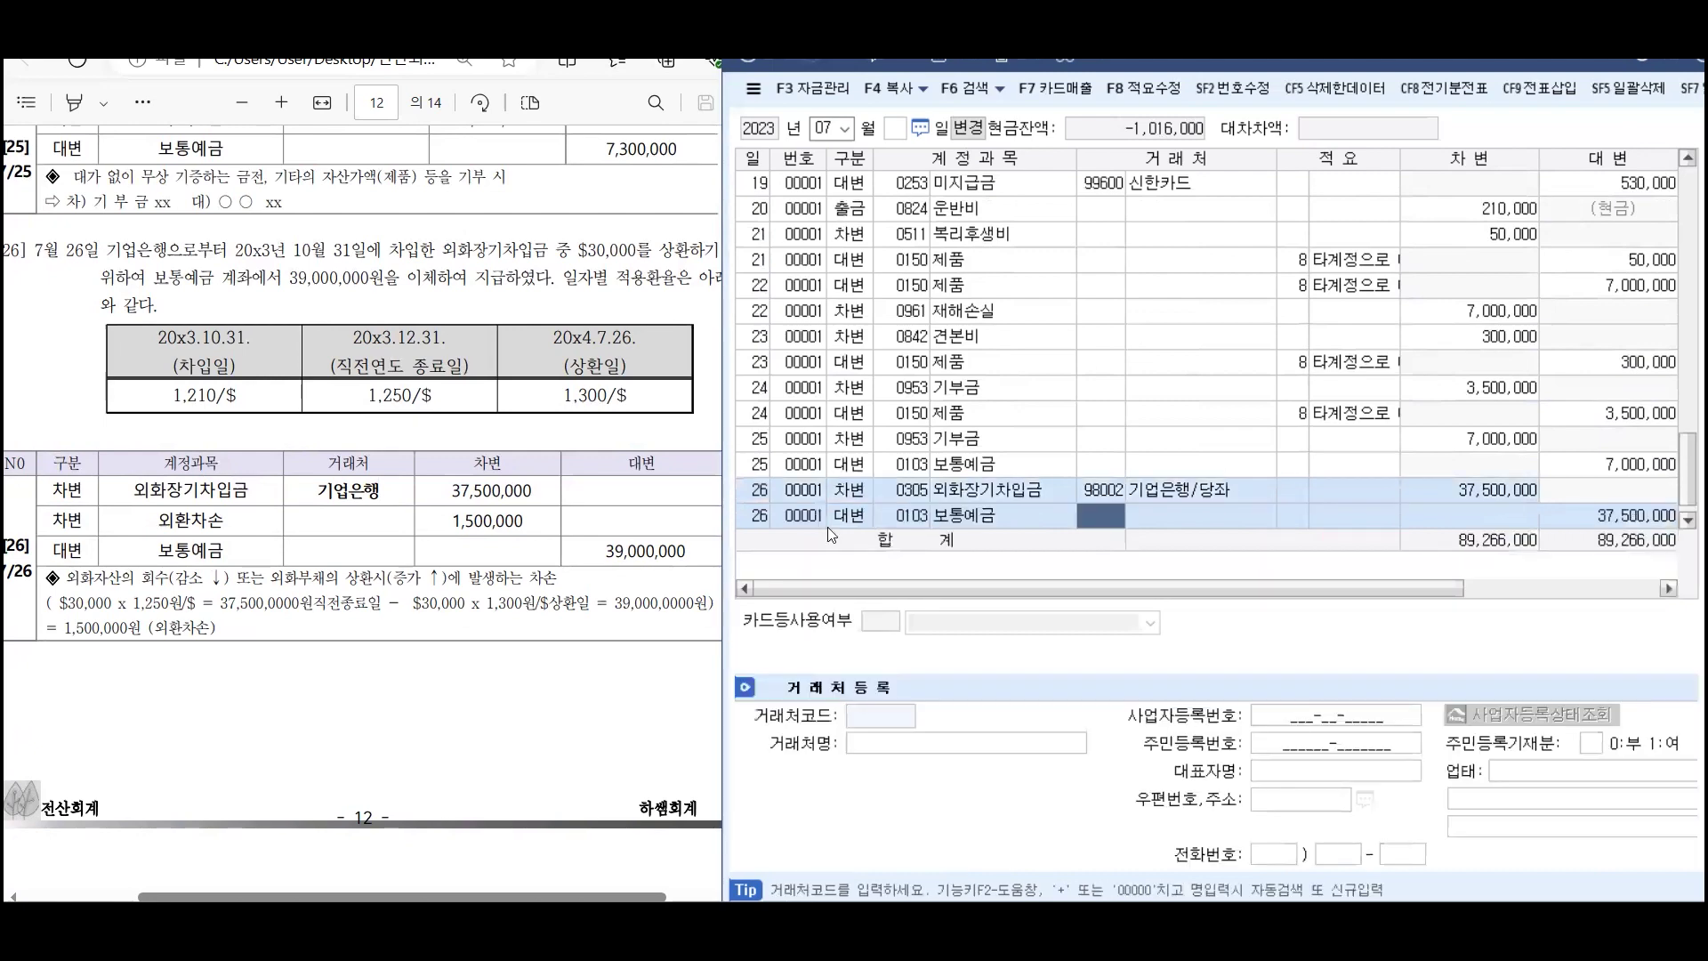
{"action": "key", "text": "Return"}
{"action": "key", "text": "Return"}
{"action": "key", "text": "Return"}
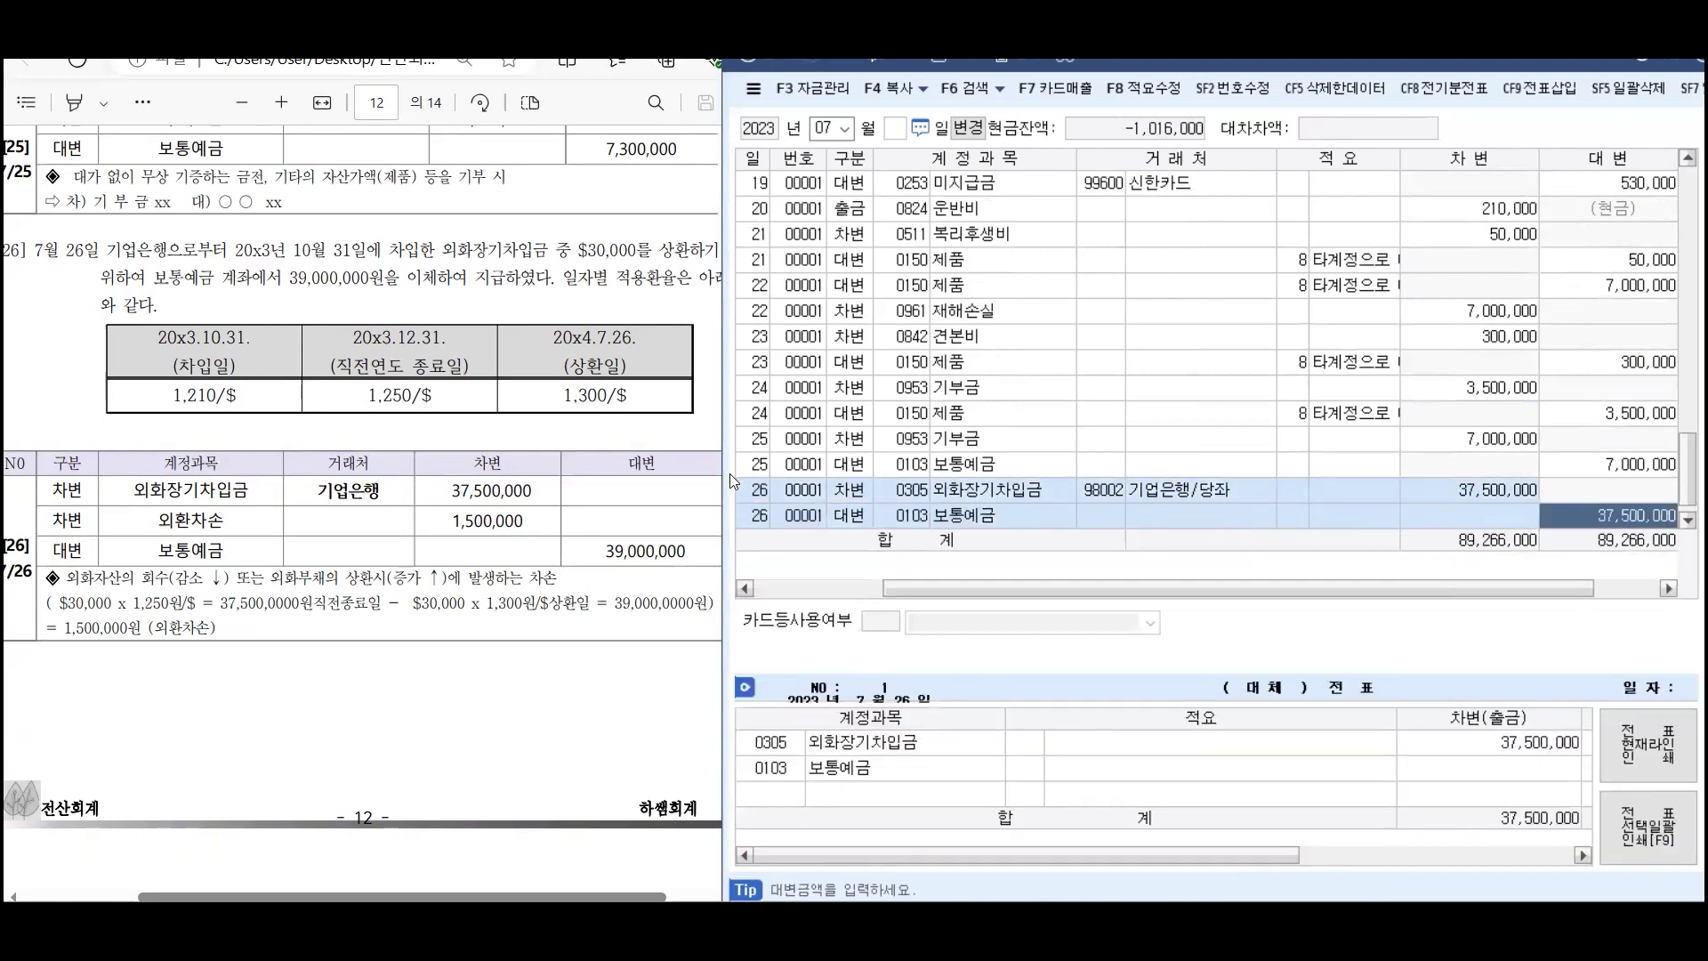
{"action": "type", "text": "39000000"}
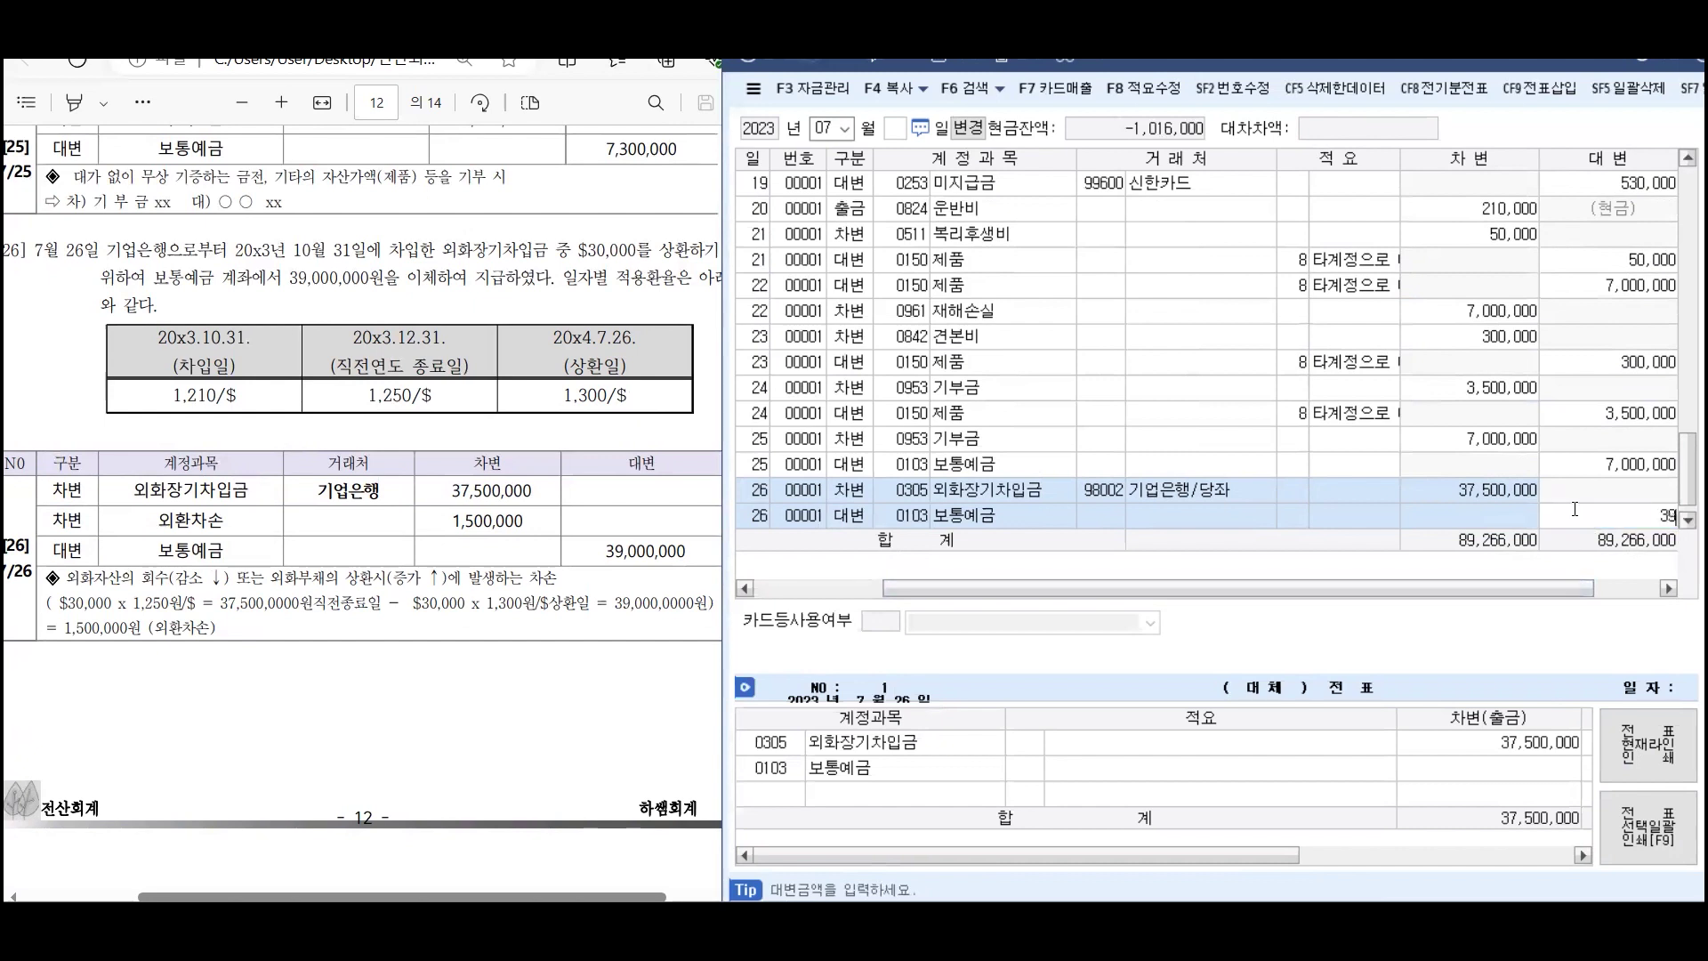
{"action": "key", "text": "Return"}
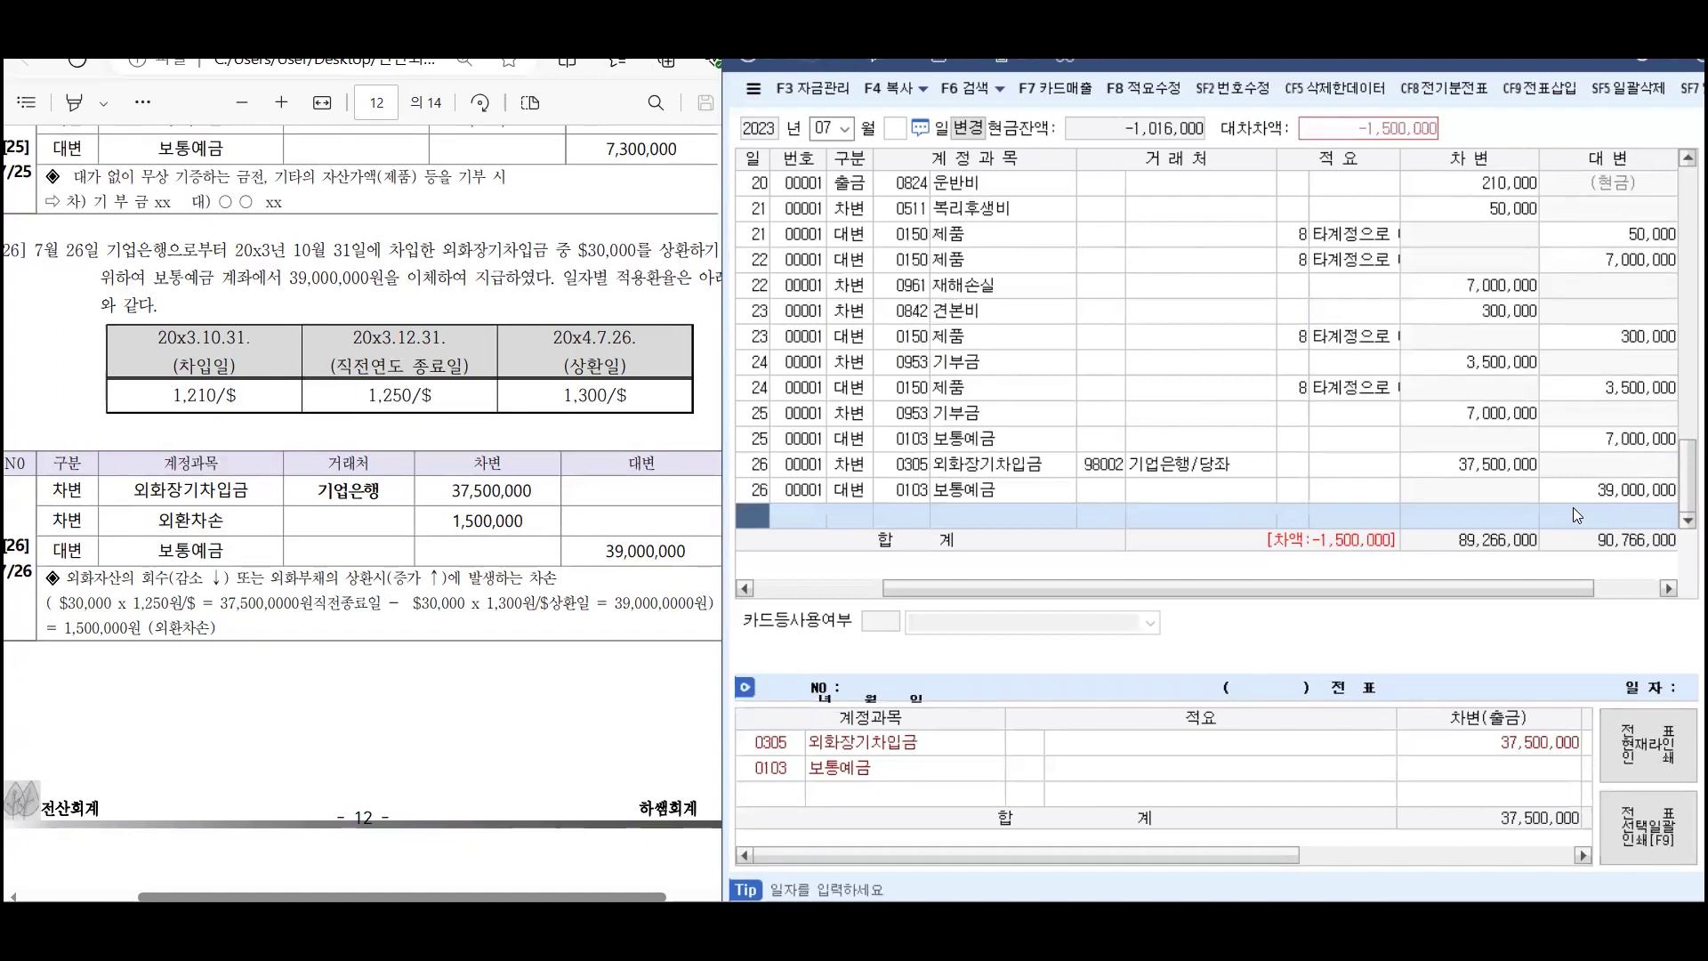
Add a July 26 차변 line with account 0952 외환차손 for 1,500,000, leaving partner and 적요 blank
{"action": "type", "text": "26"}
{"action": "key", "text": "Return"}
{"action": "type", "text": "3"}
{"action": "key", "text": "Return"}
{"action": "type", "text": "외환"}
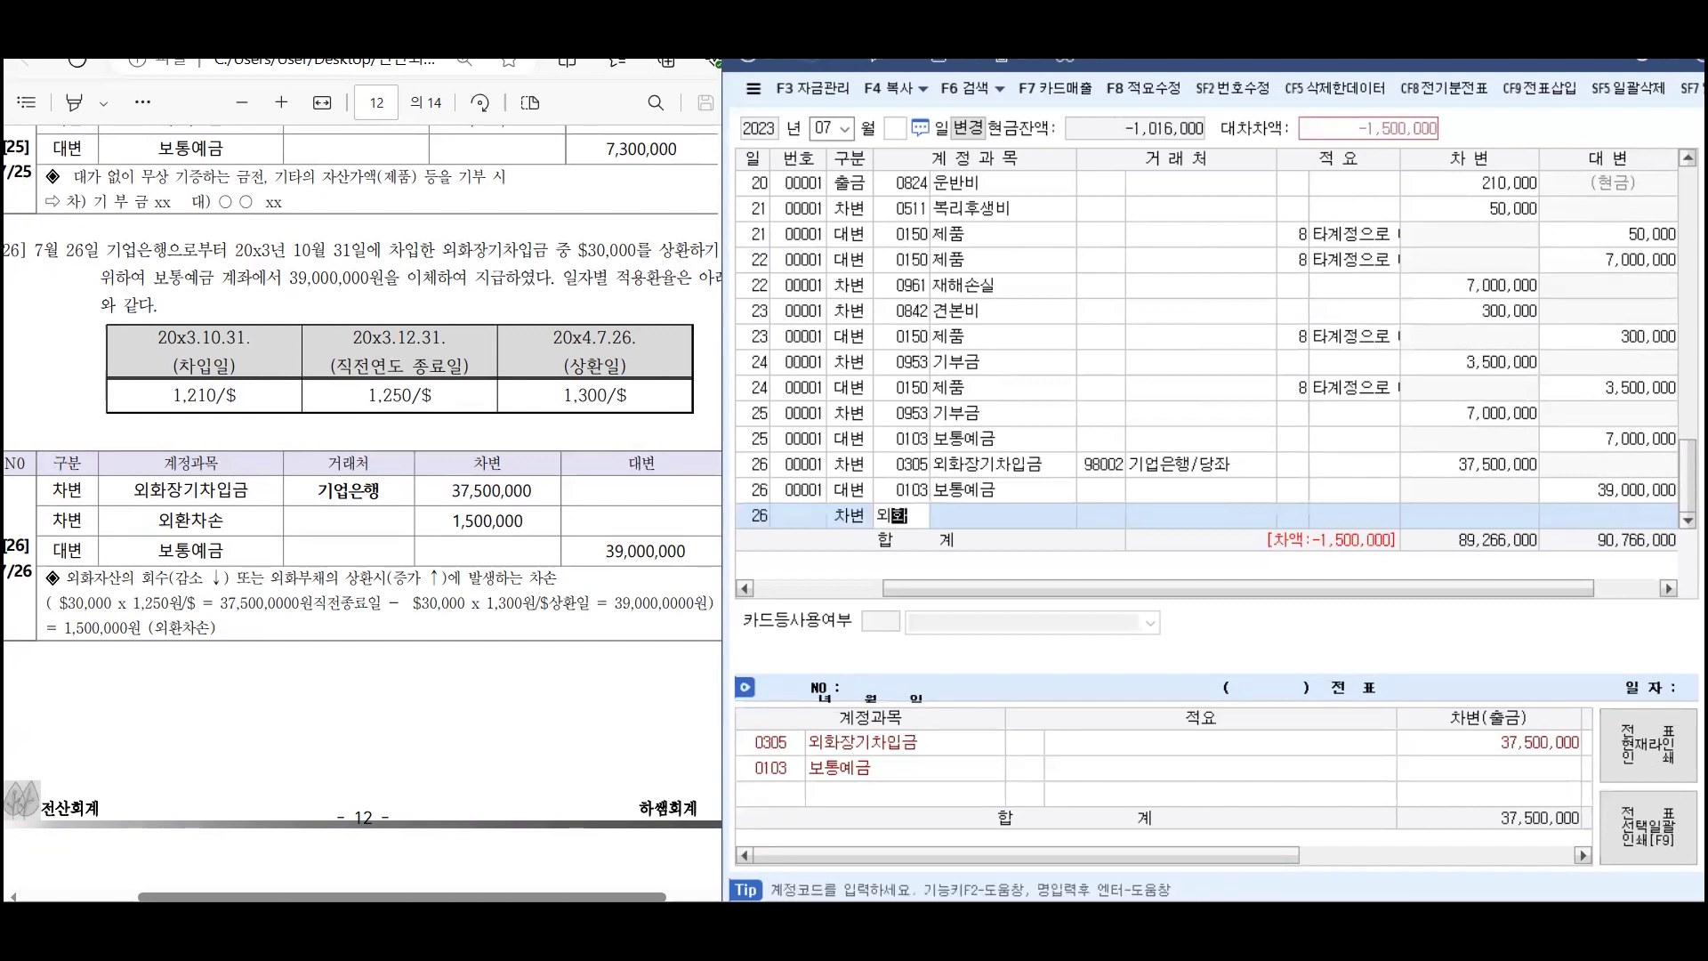
{"action": "key", "text": "Return"}
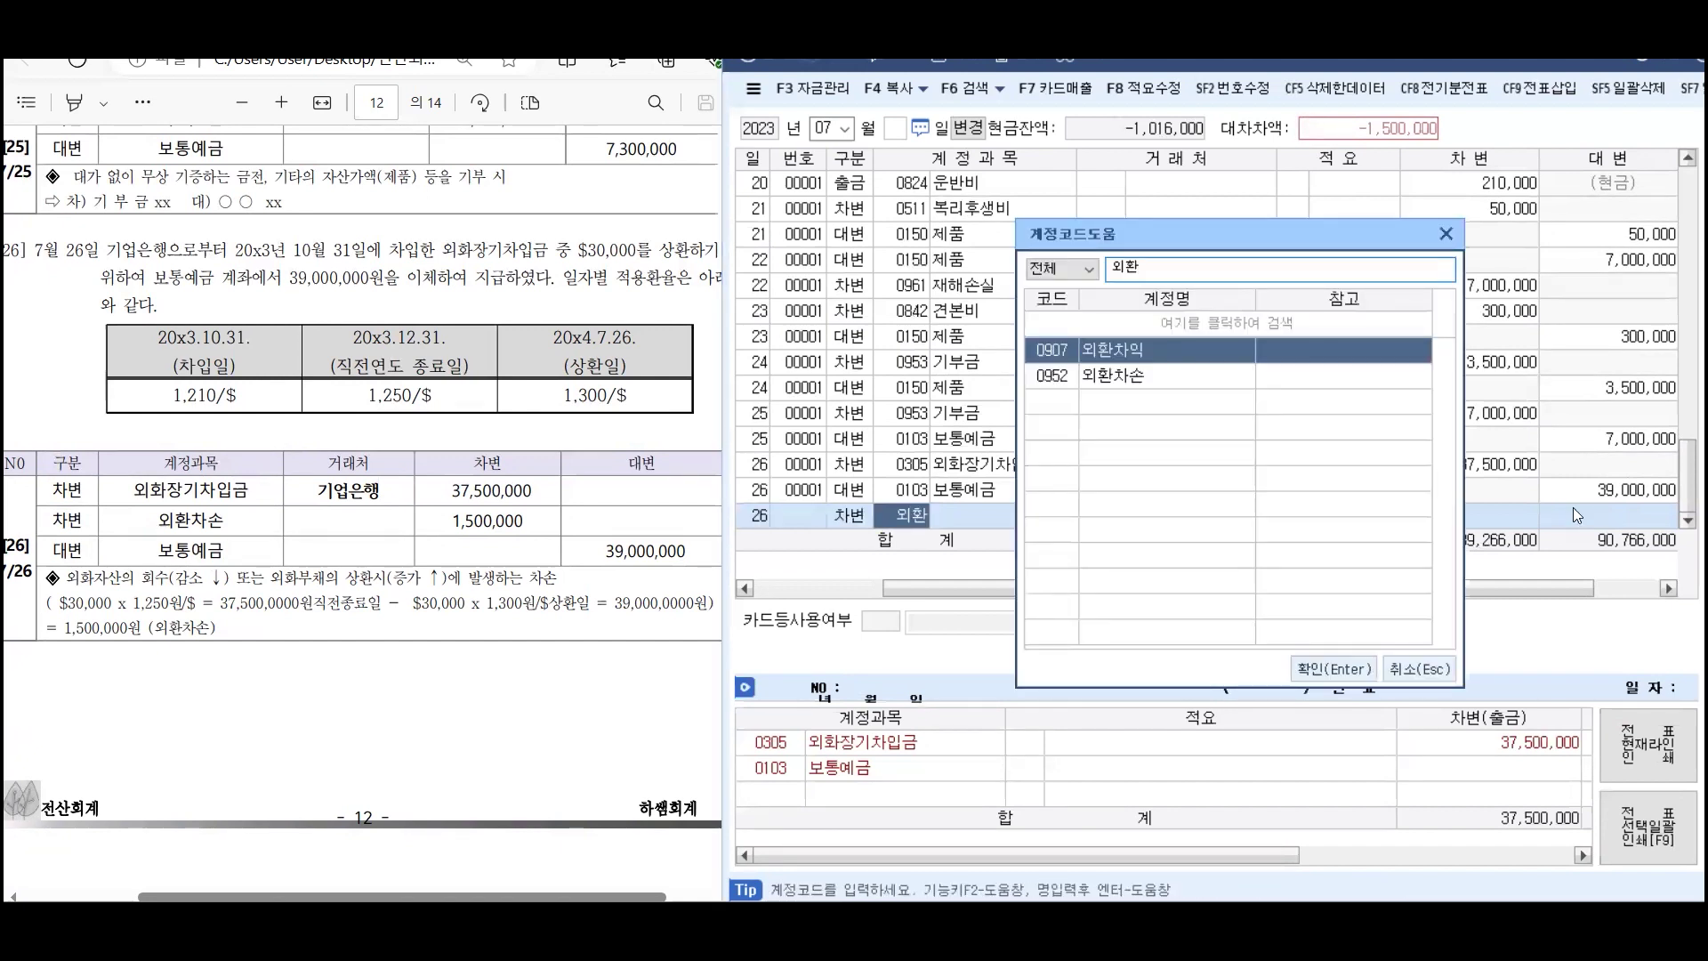
{"action": "key", "text": "Down"}
{"action": "key", "text": "Return"}
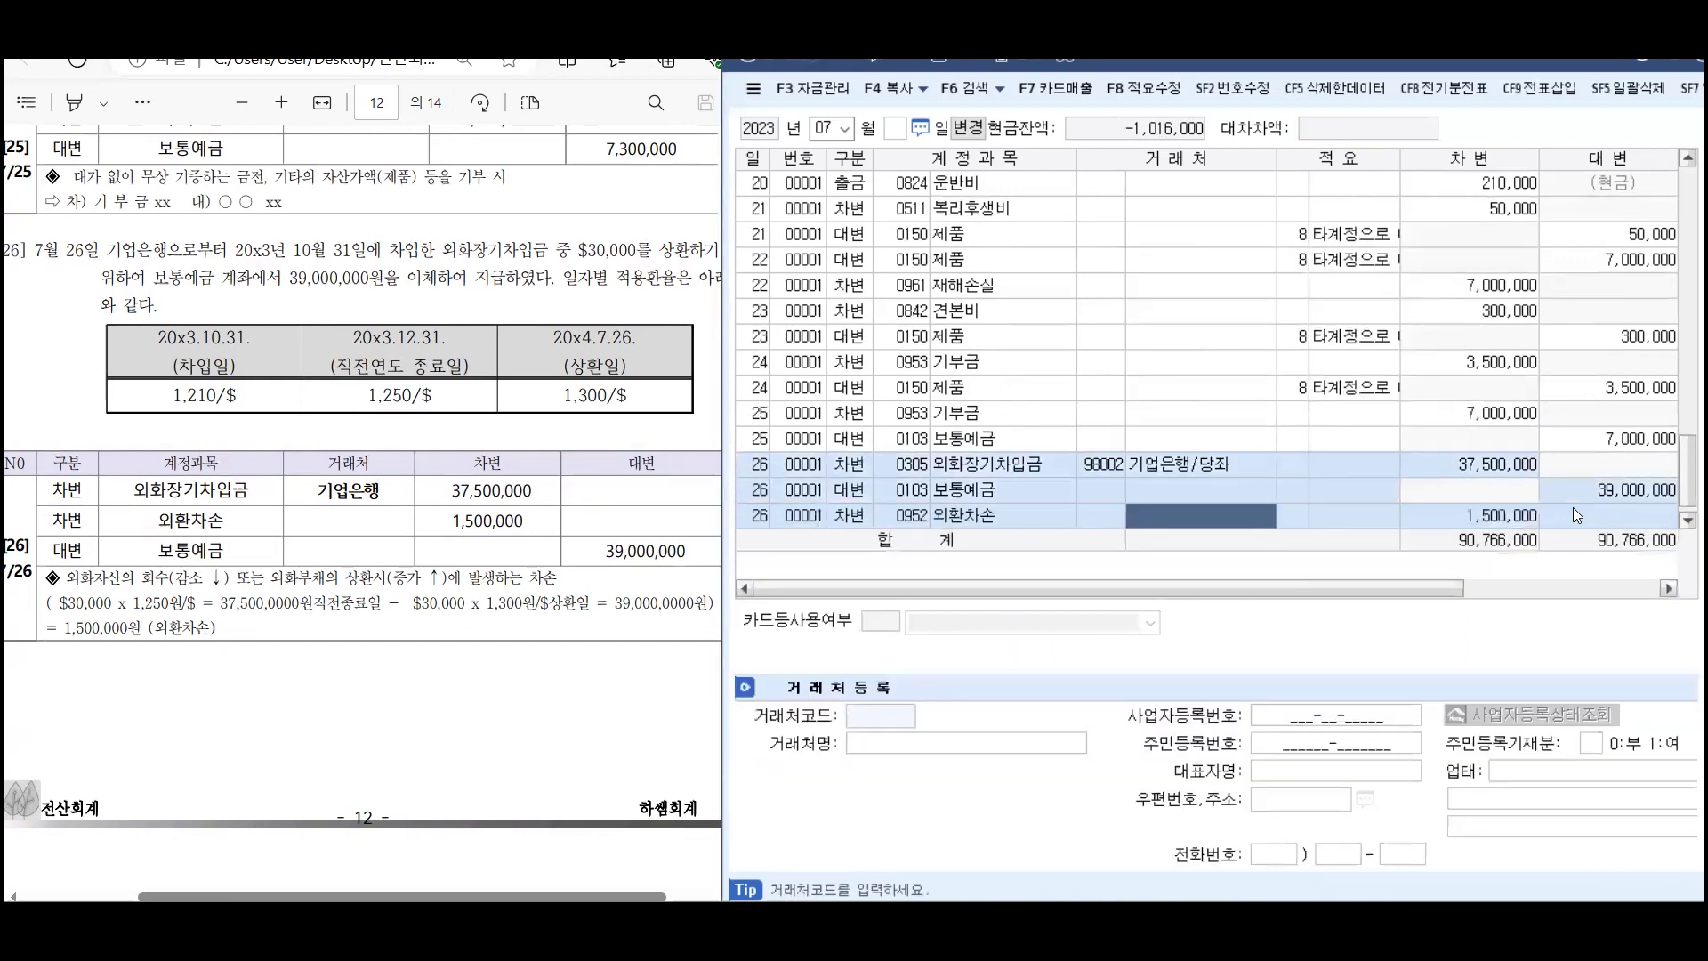
{"action": "key", "text": "Return"}
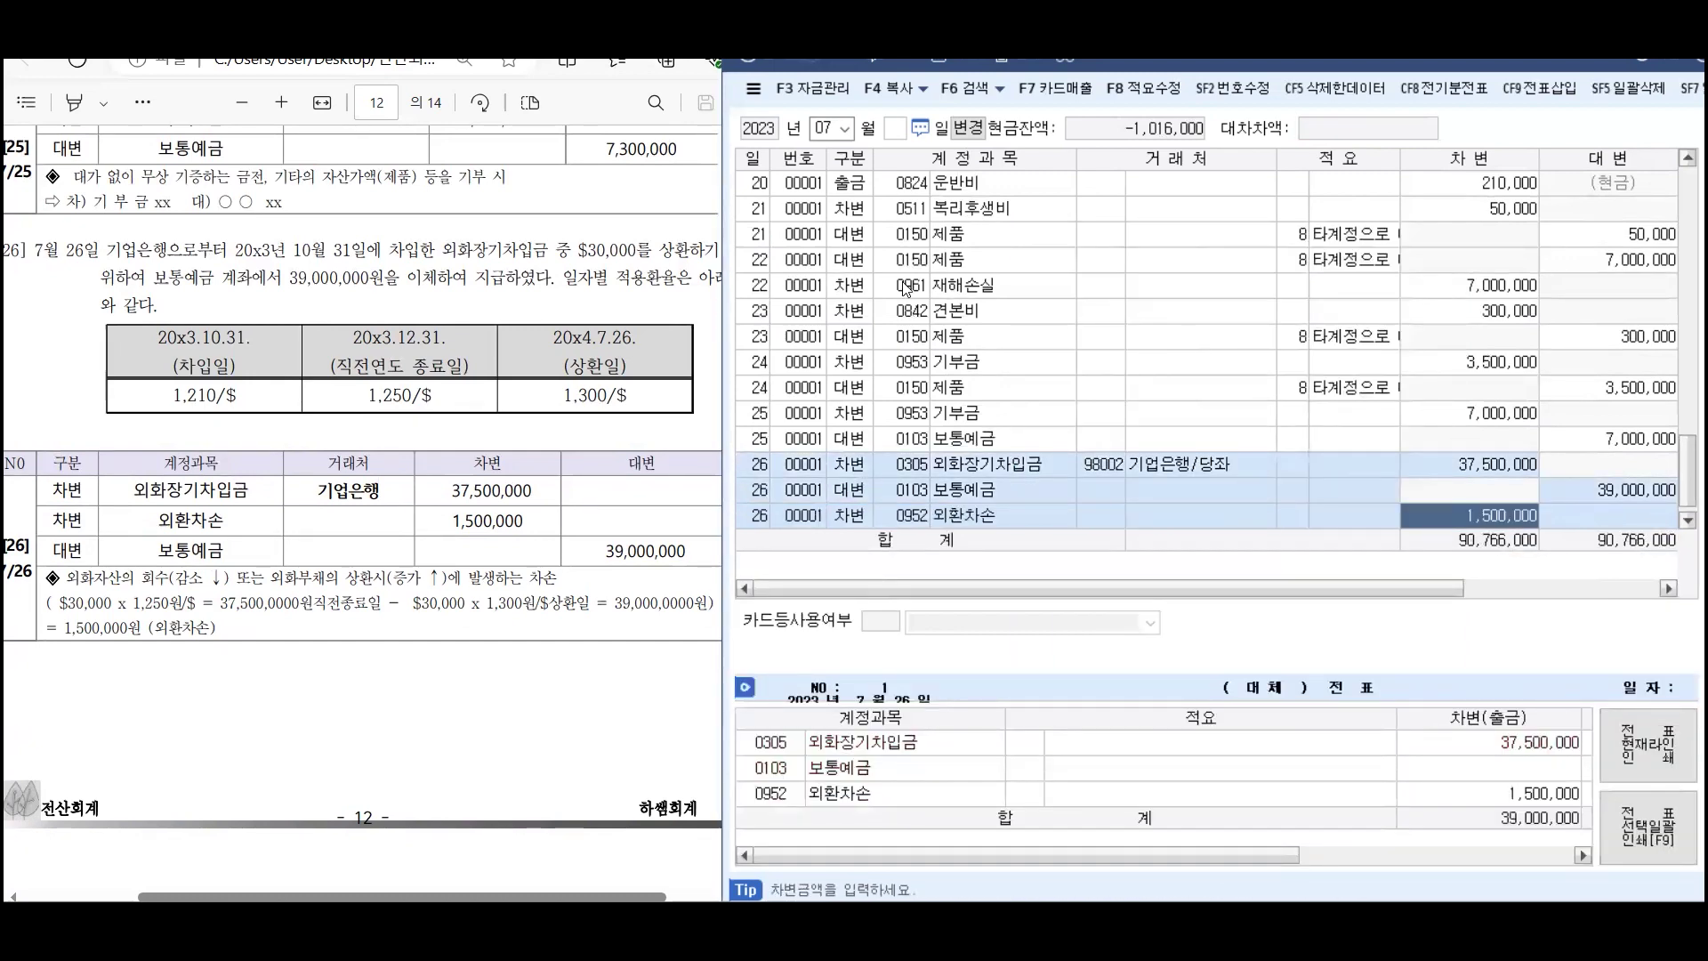
Start a 대변 line dated July 27 with account 0108 외상매출금 for workbook question 27
{"action": "scroll", "coordinate": [839, 286], "scroll_direction": "down", "scroll_amount": 1}
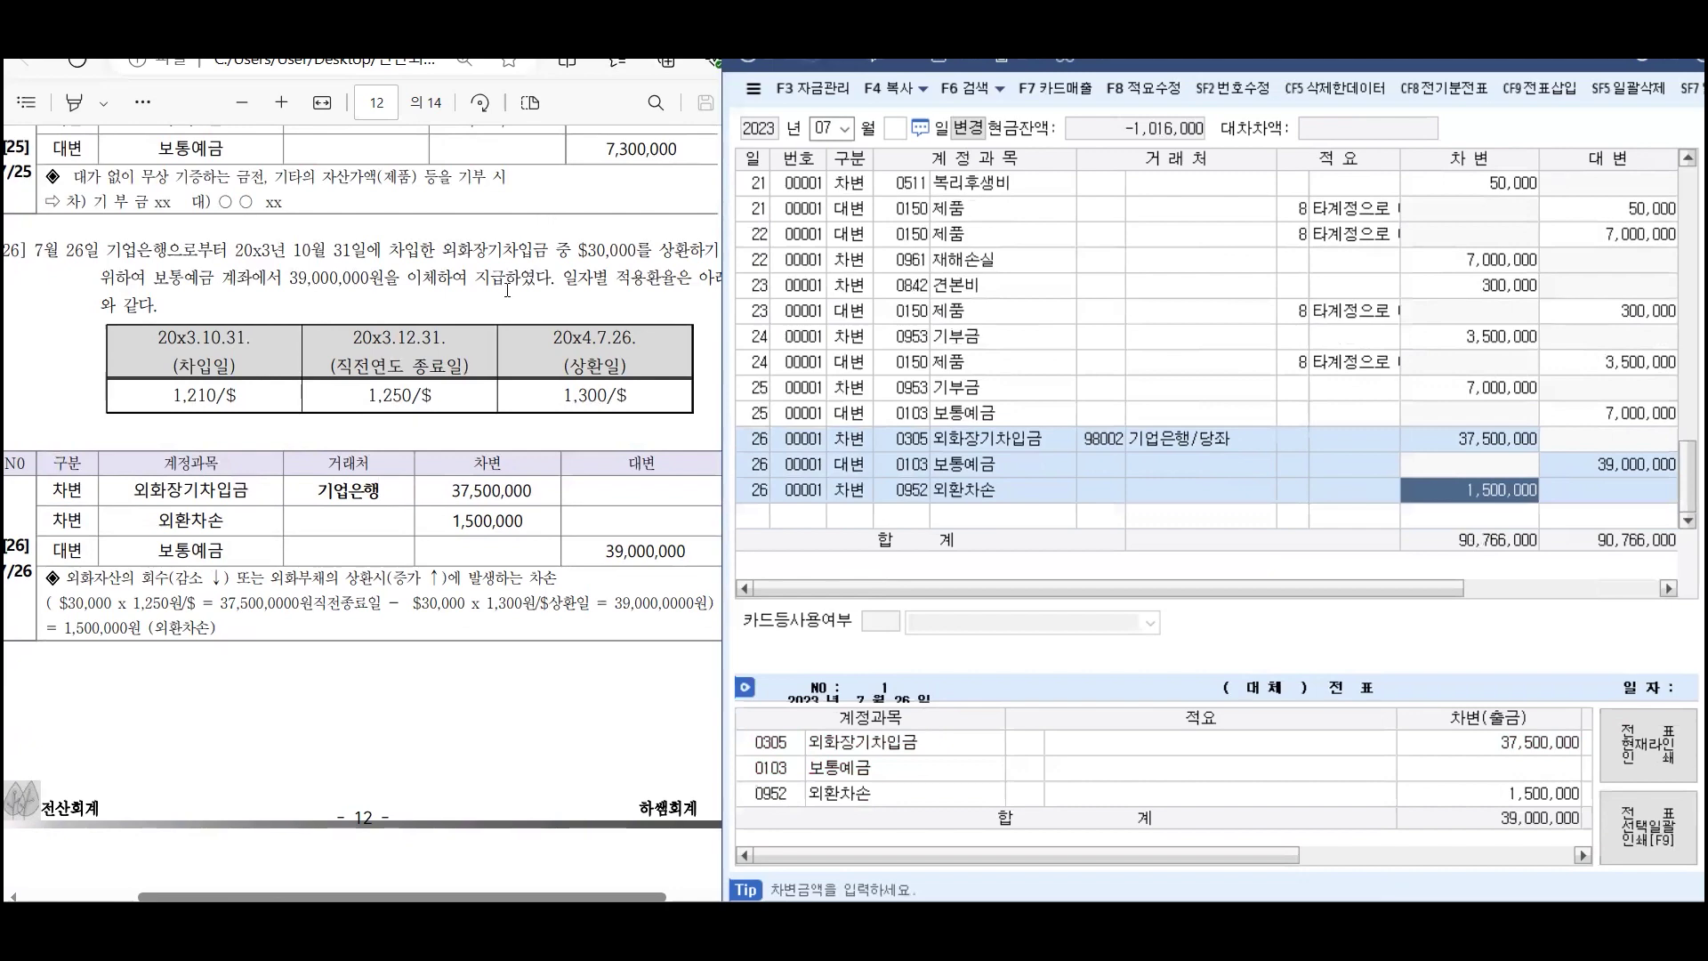
{"action": "scroll", "coordinate": [523, 324], "scroll_direction": "down", "scroll_amount": 5}
{"action": "scroll", "coordinate": [523, 336], "scroll_direction": "down", "scroll_amount": 3}
{"action": "scroll", "coordinate": [293, 245], "scroll_direction": "up", "scroll_amount": 1}
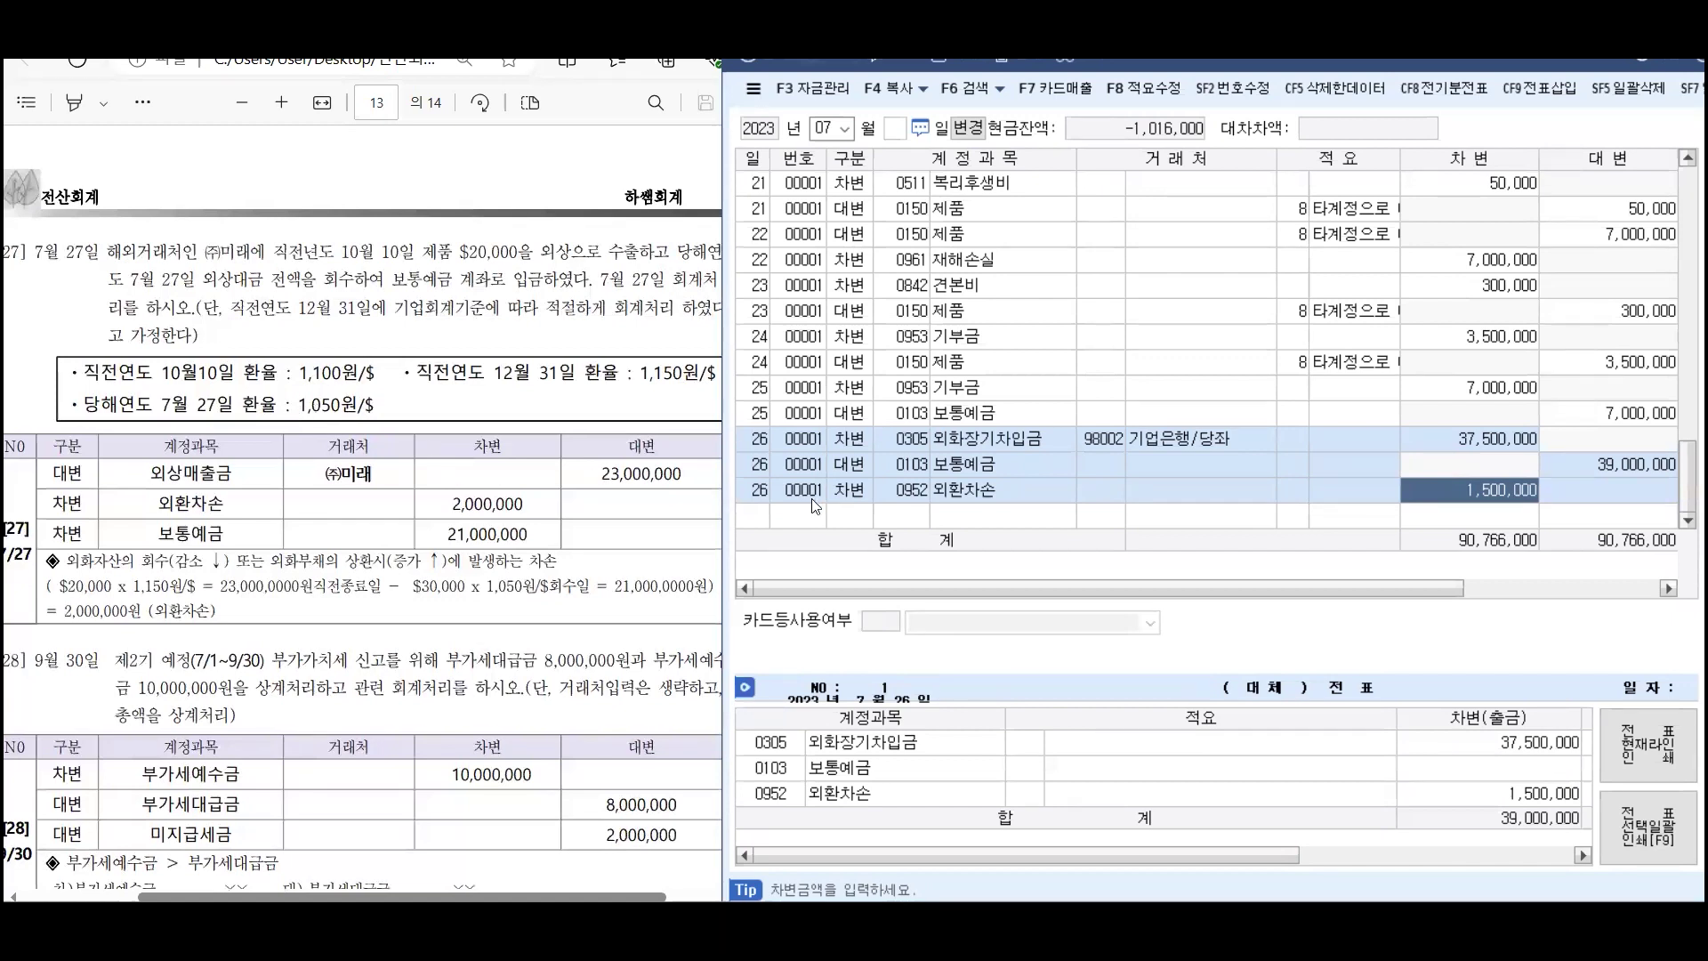
{"action": "left_click", "coordinate": [889, 520]}
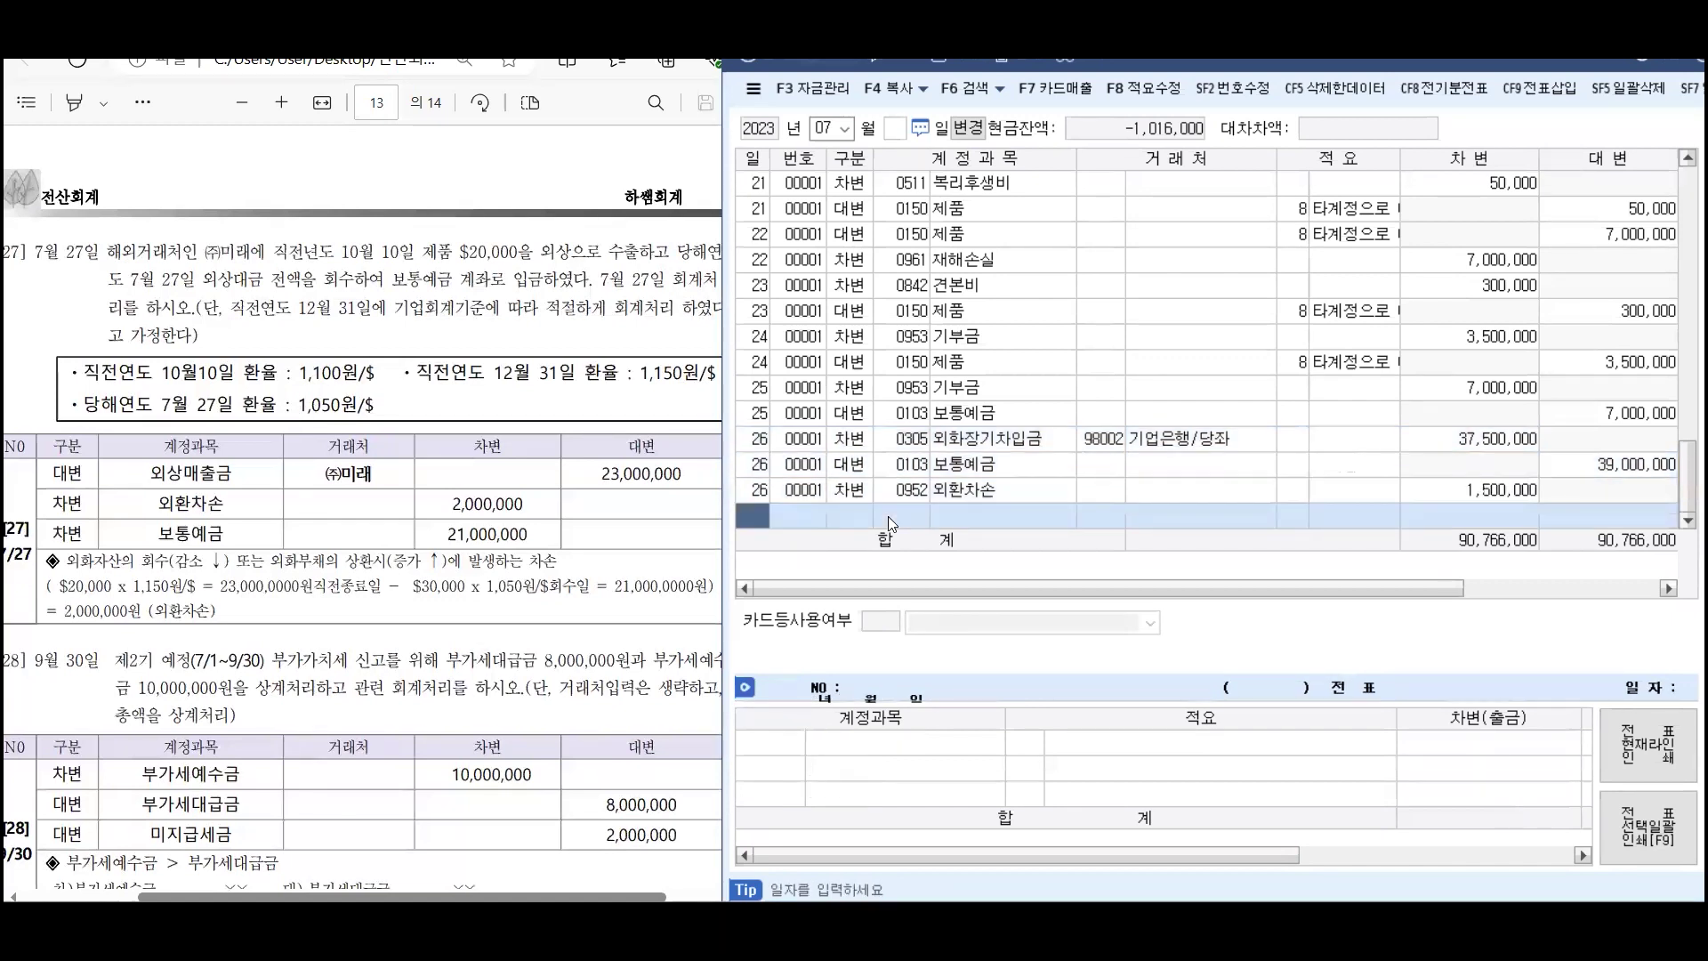
{"action": "type", "text": "27"}
{"action": "key", "text": "Return"}
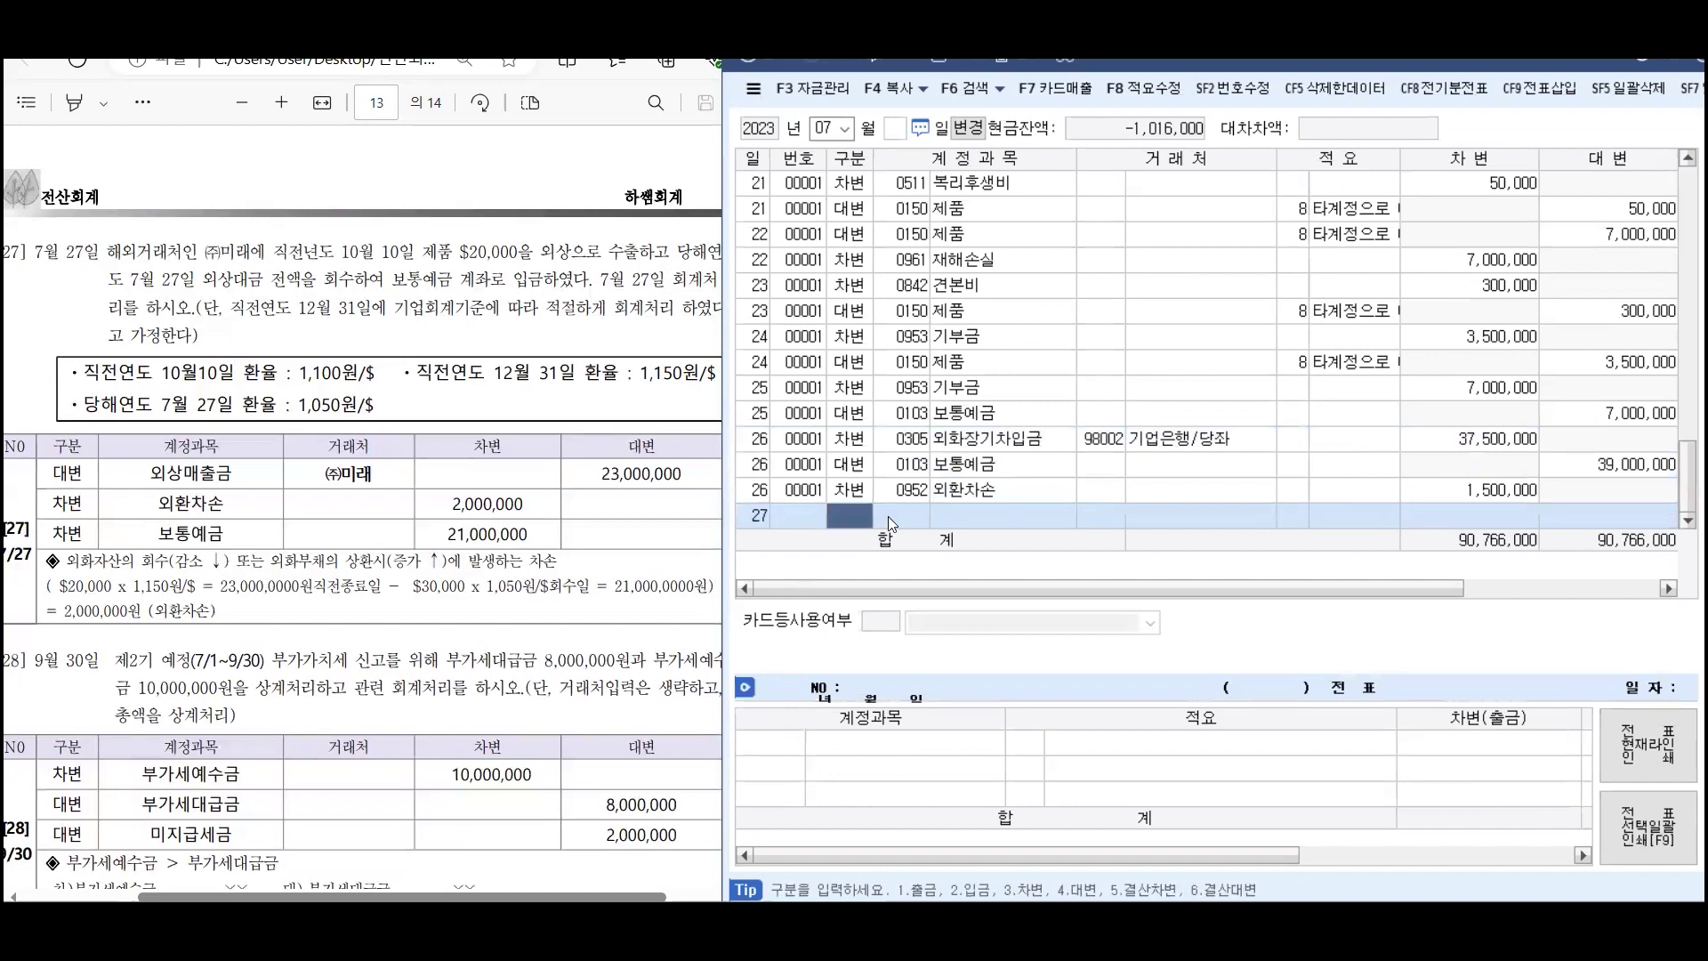
{"action": "type", "text": "3"}
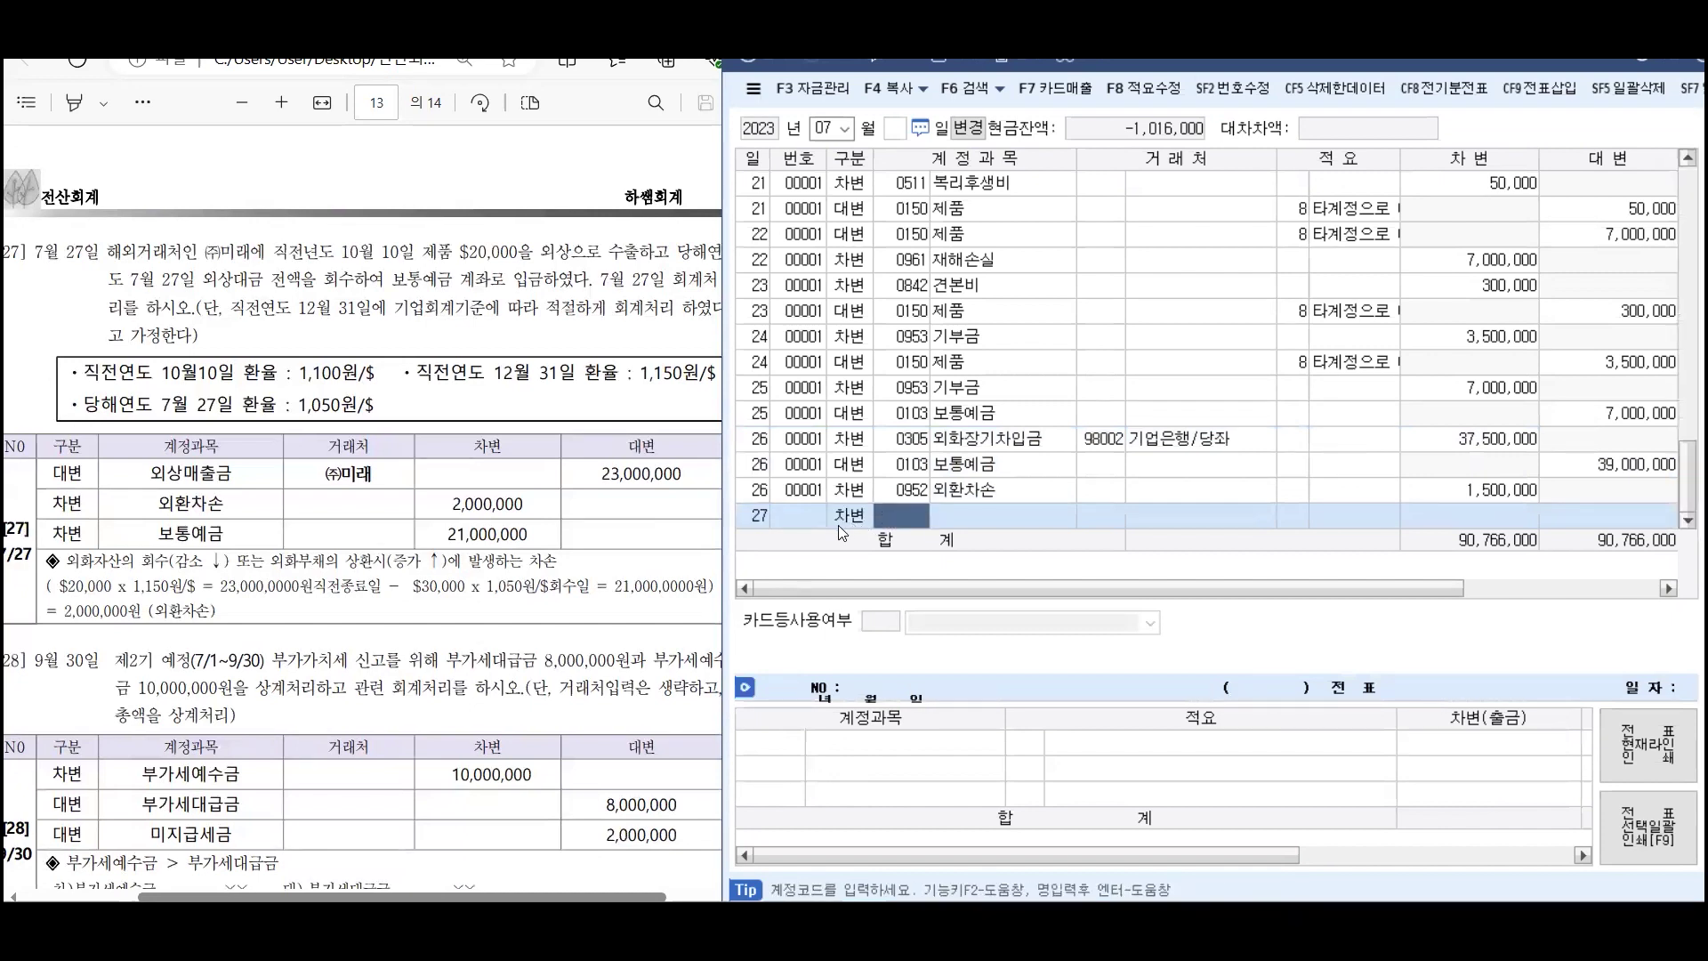
{"action": "left_click", "coordinate": [855, 514]}
{"action": "key", "text": "BackSpace"}
{"action": "type", "text": "4외화"}
{"action": "key", "text": "Return"}
{"action": "key", "text": "Return"}
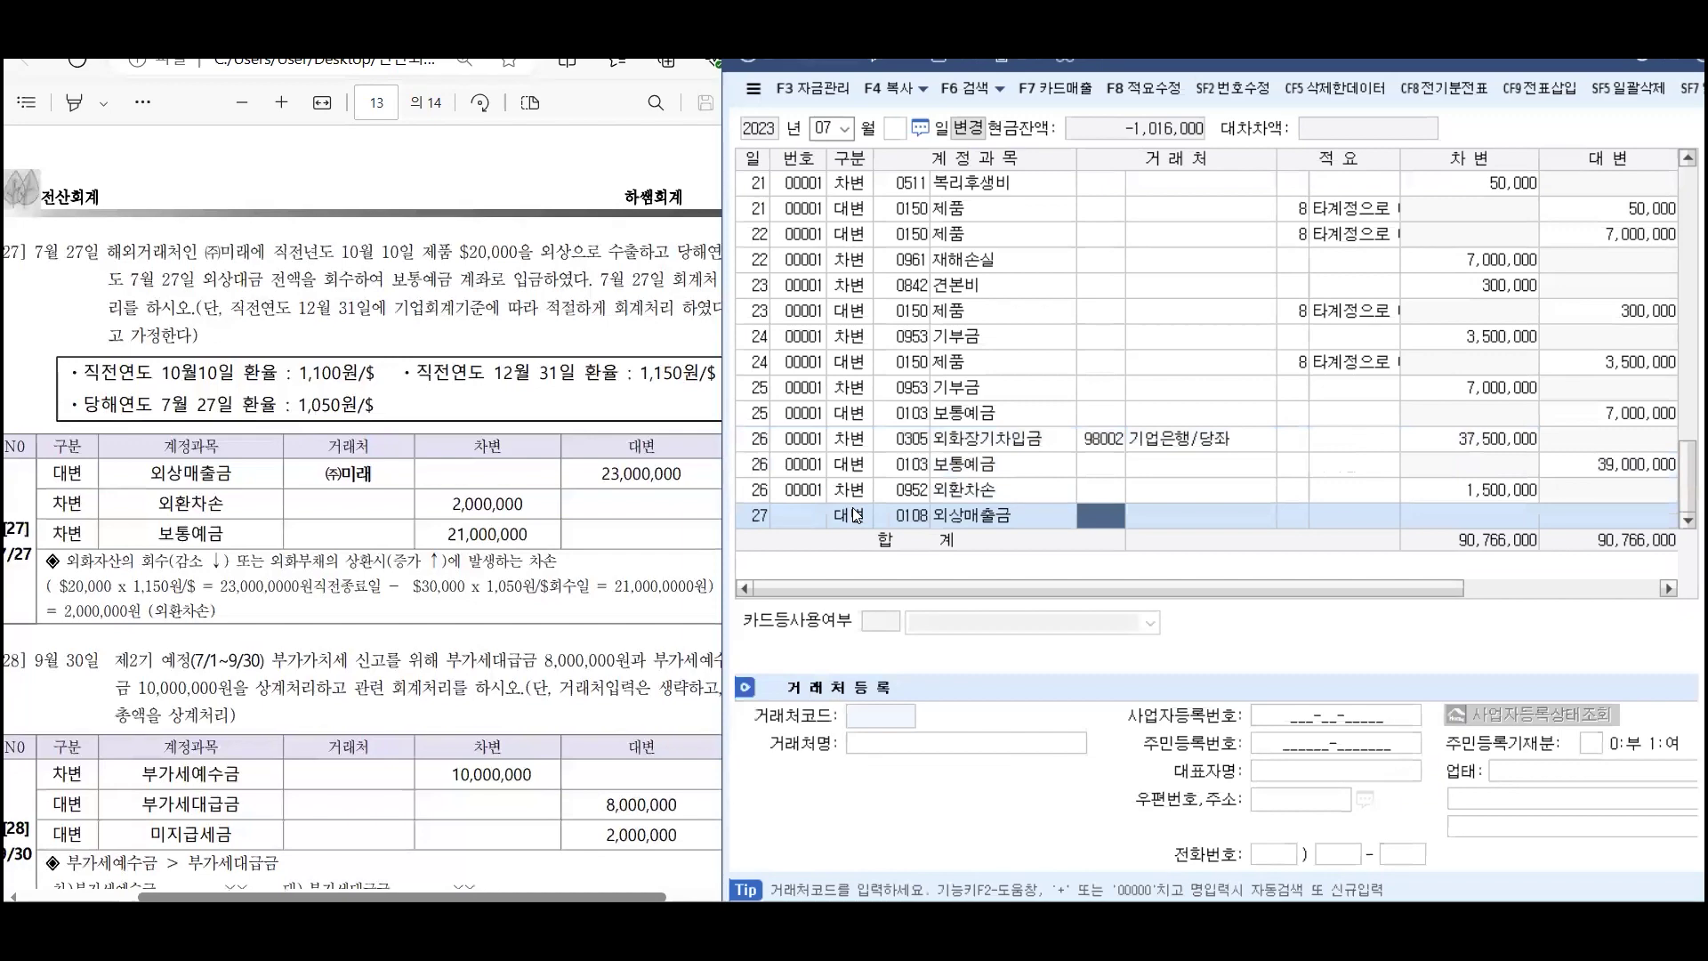
Set the July 27 외상매출금 line's partner to 10005 (주)미래, leave 적요 blank, and enter a credit of 23,000,000
{"action": "type", "text": "미래"}
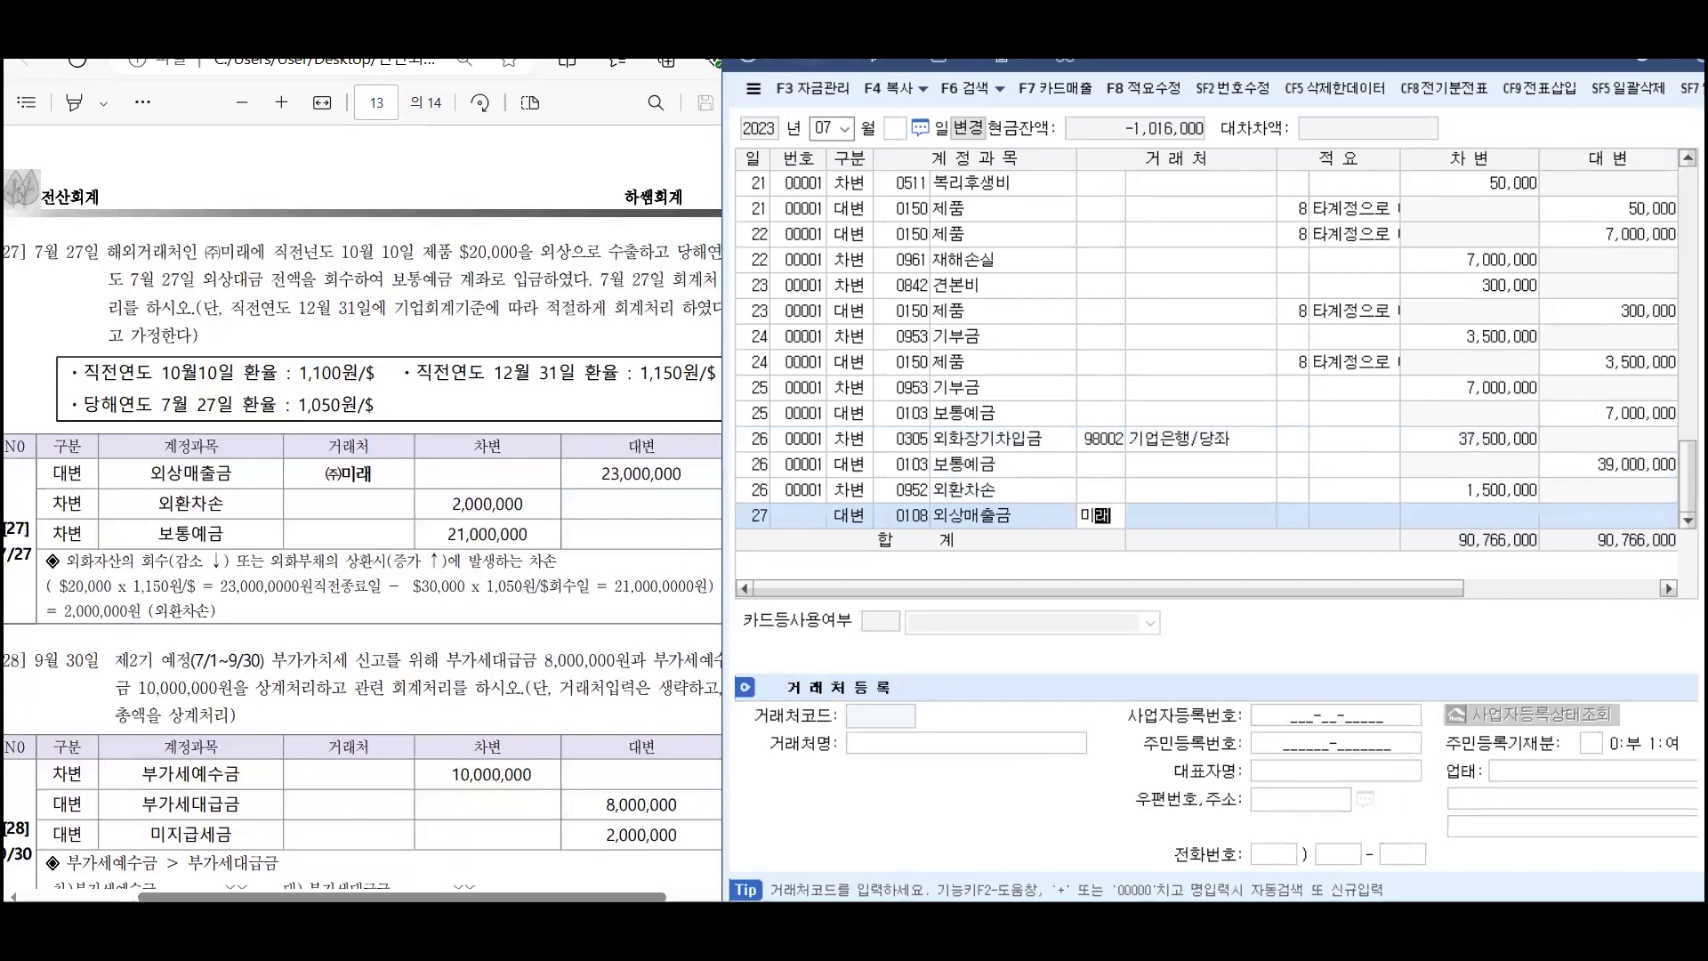
{"action": "key", "text": "Return"}
{"action": "key", "text": "Return"}
{"action": "key", "text": "Return"}
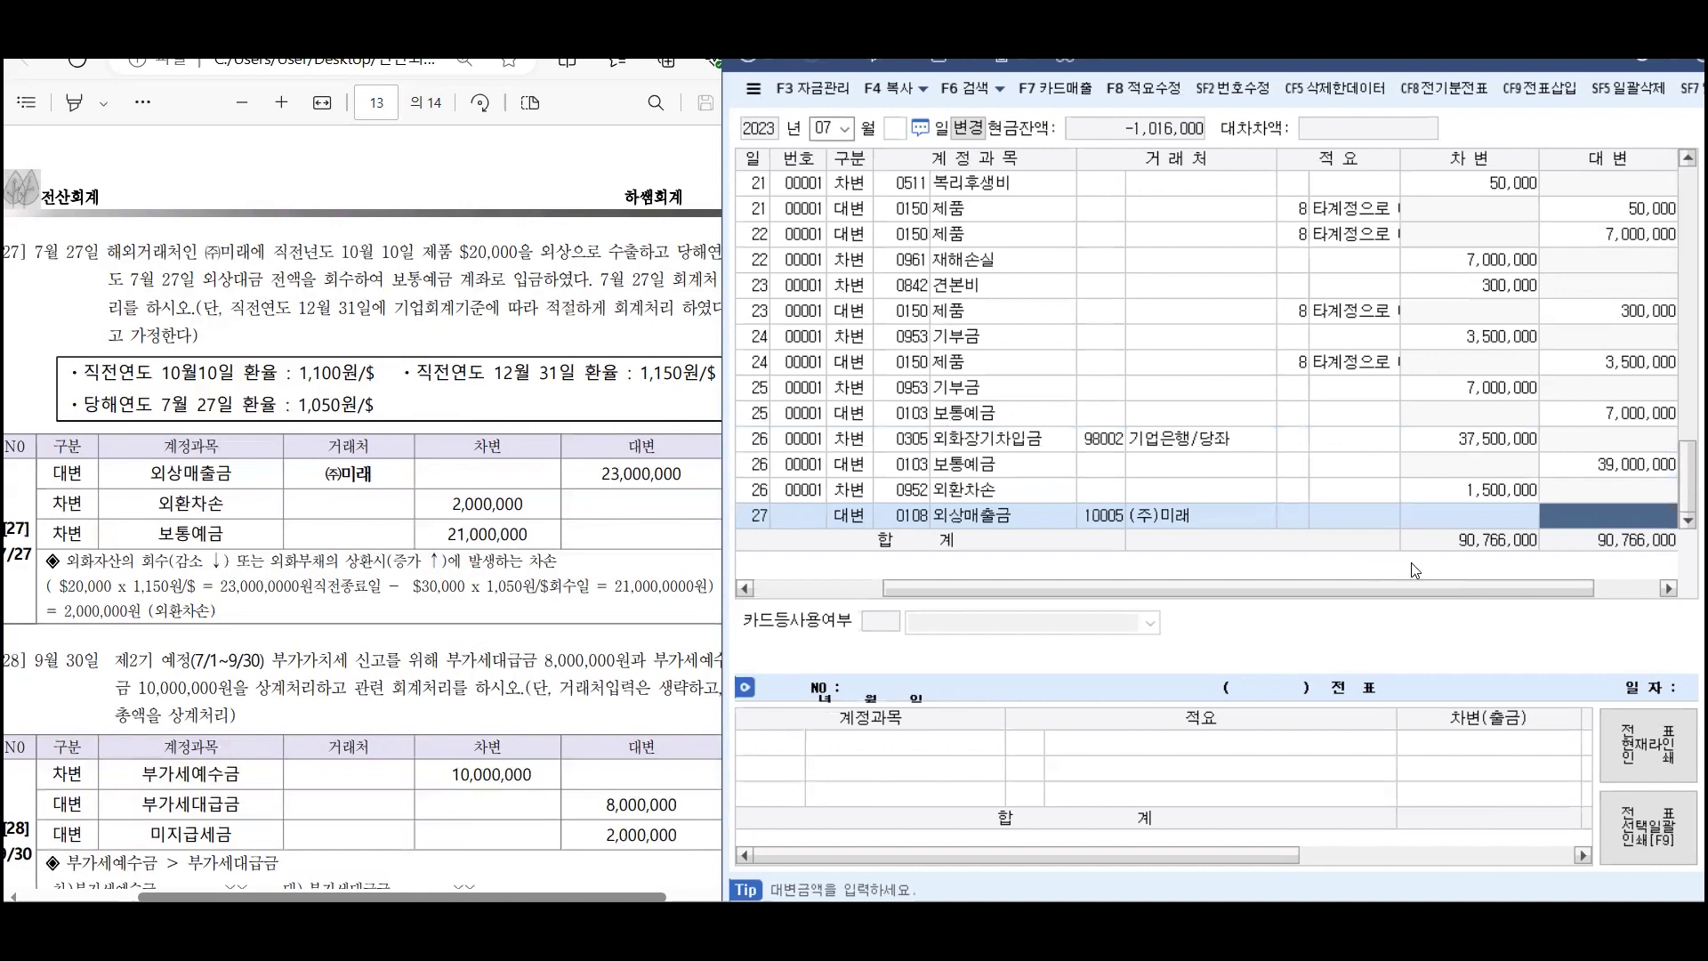
{"action": "type", "text": "23000000"}
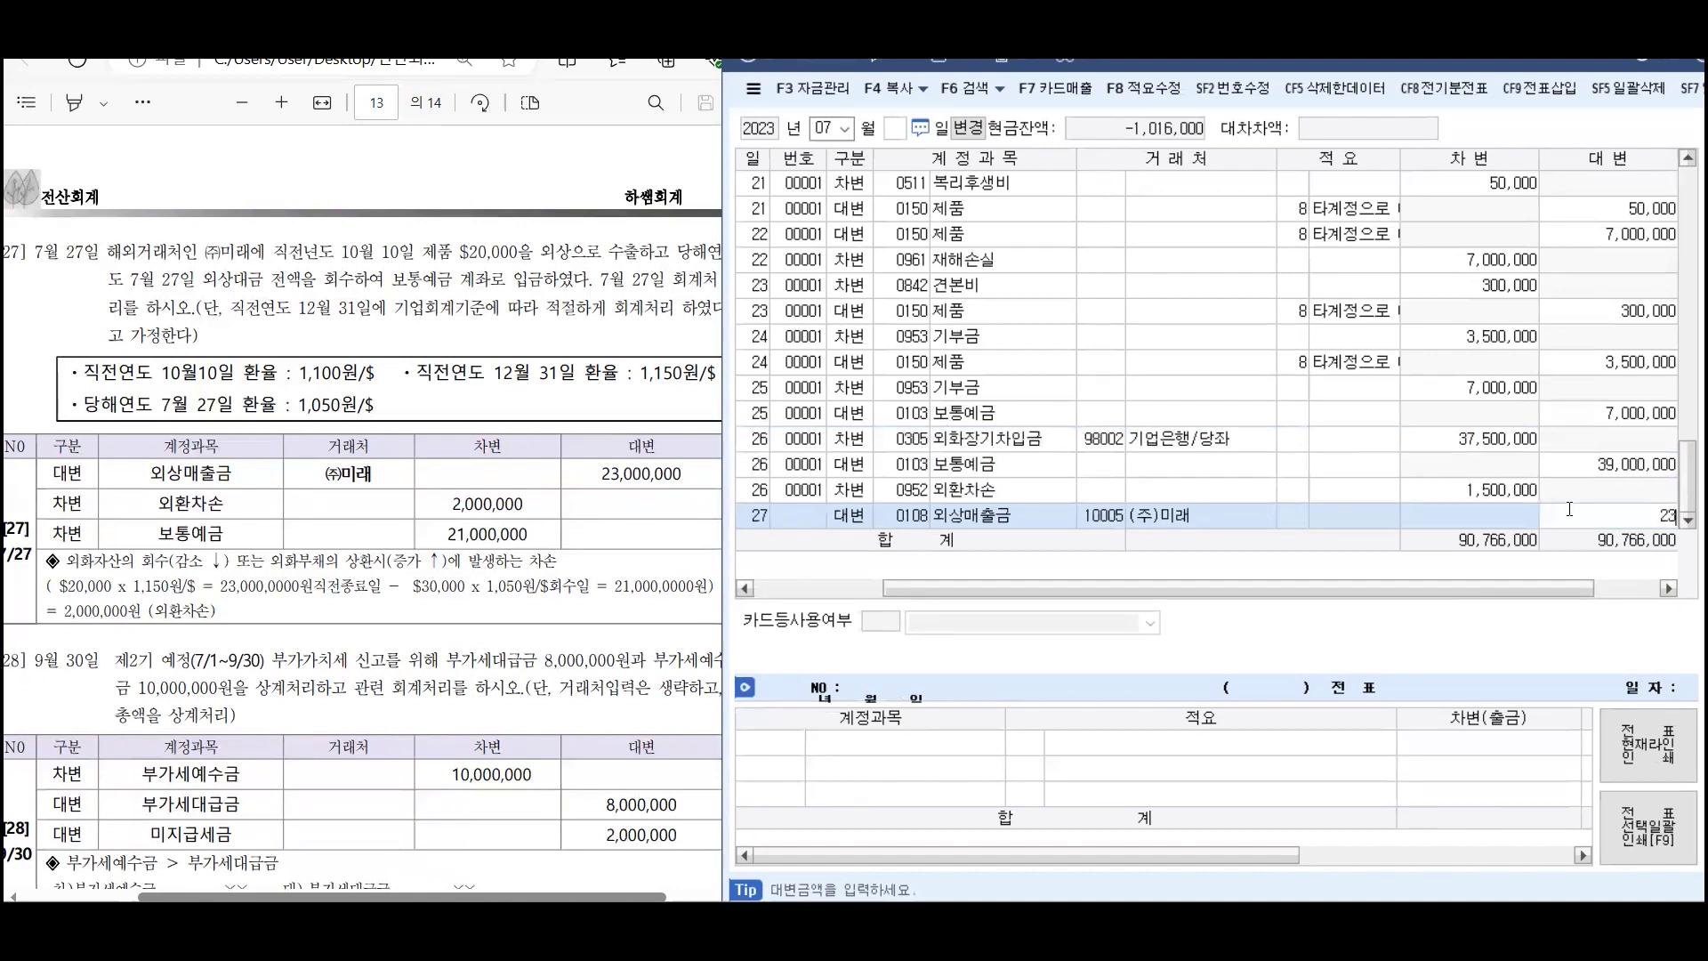
{"action": "key", "text": "Return"}
Add a July 27 차변 line with account 0103 보통예금 and a debit of 21,000,000, leaving the partner blank
{"action": "key", "text": "Return"}
{"action": "type", "text": "3"}
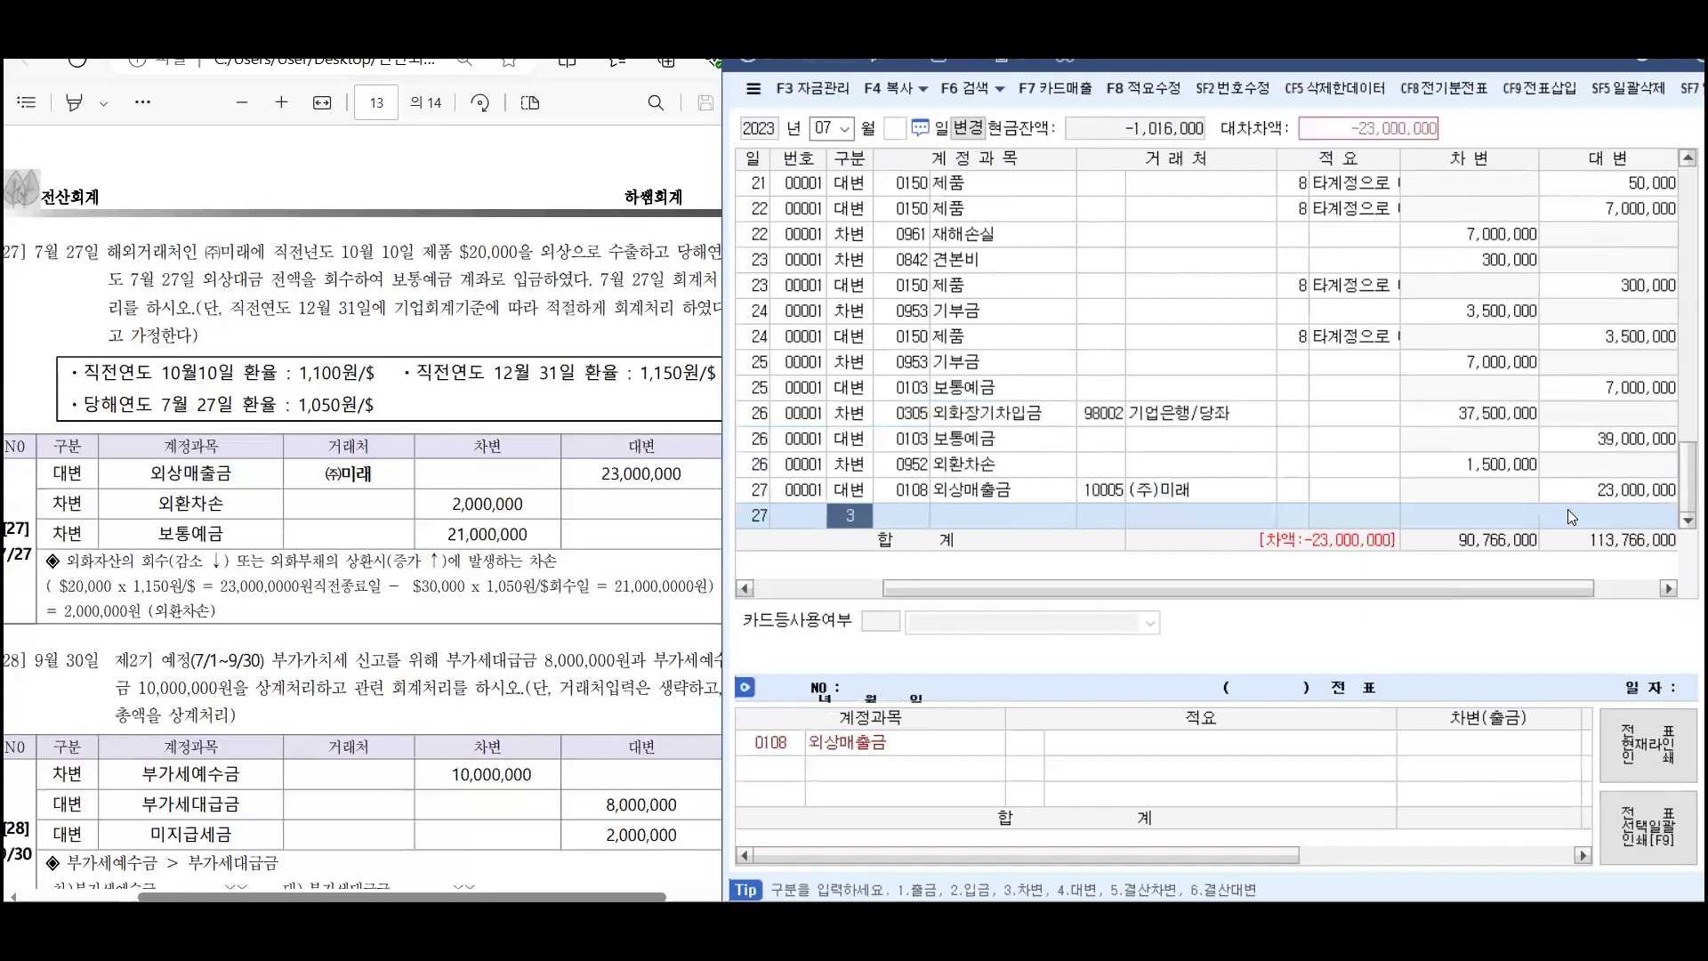
{"action": "key", "text": "Return"}
{"action": "type", "text": "103"}
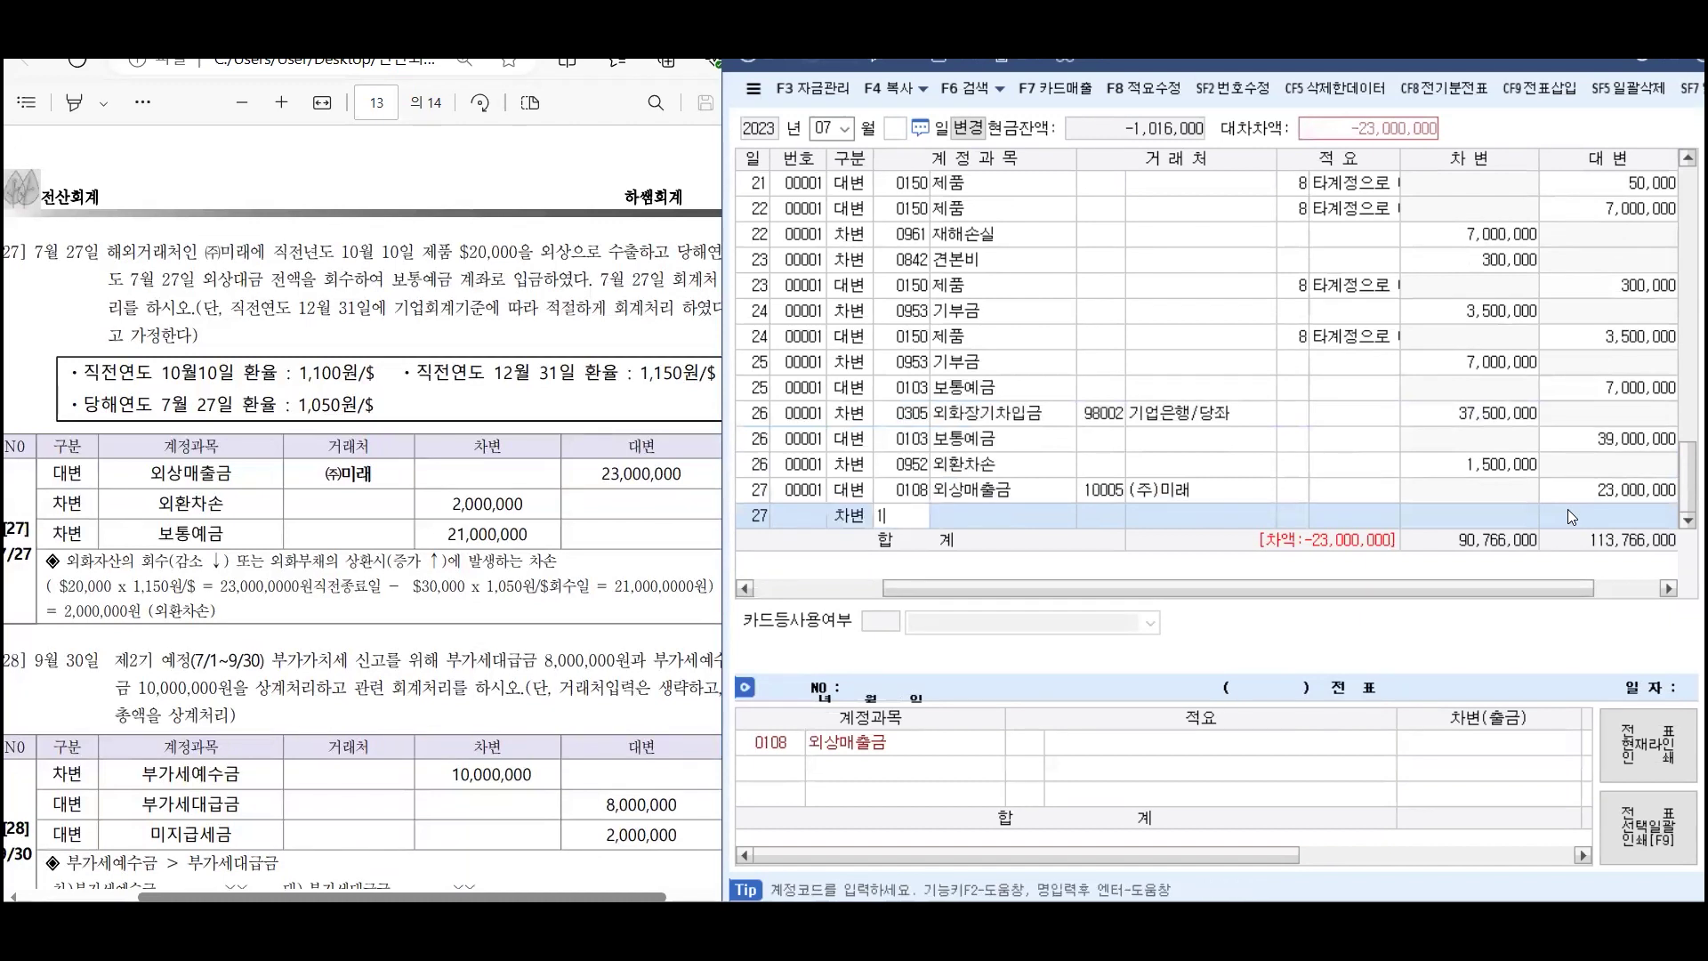
{"action": "key", "text": "Return"}
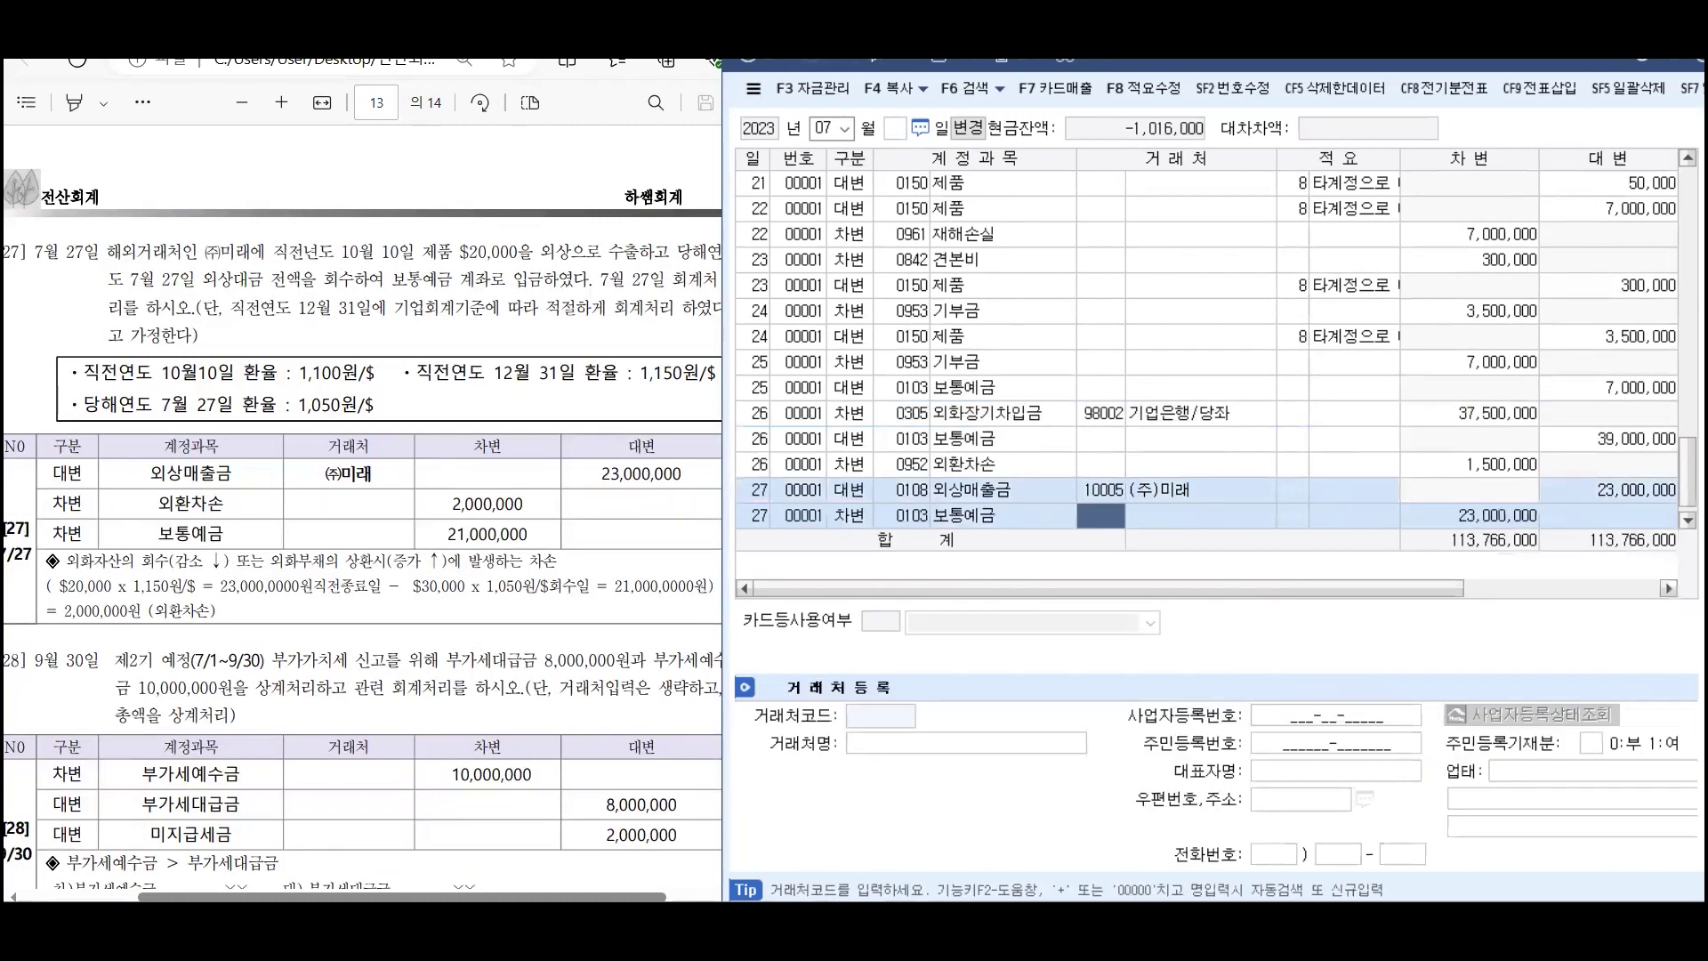
{"action": "left_click", "coordinate": [1499, 518]}
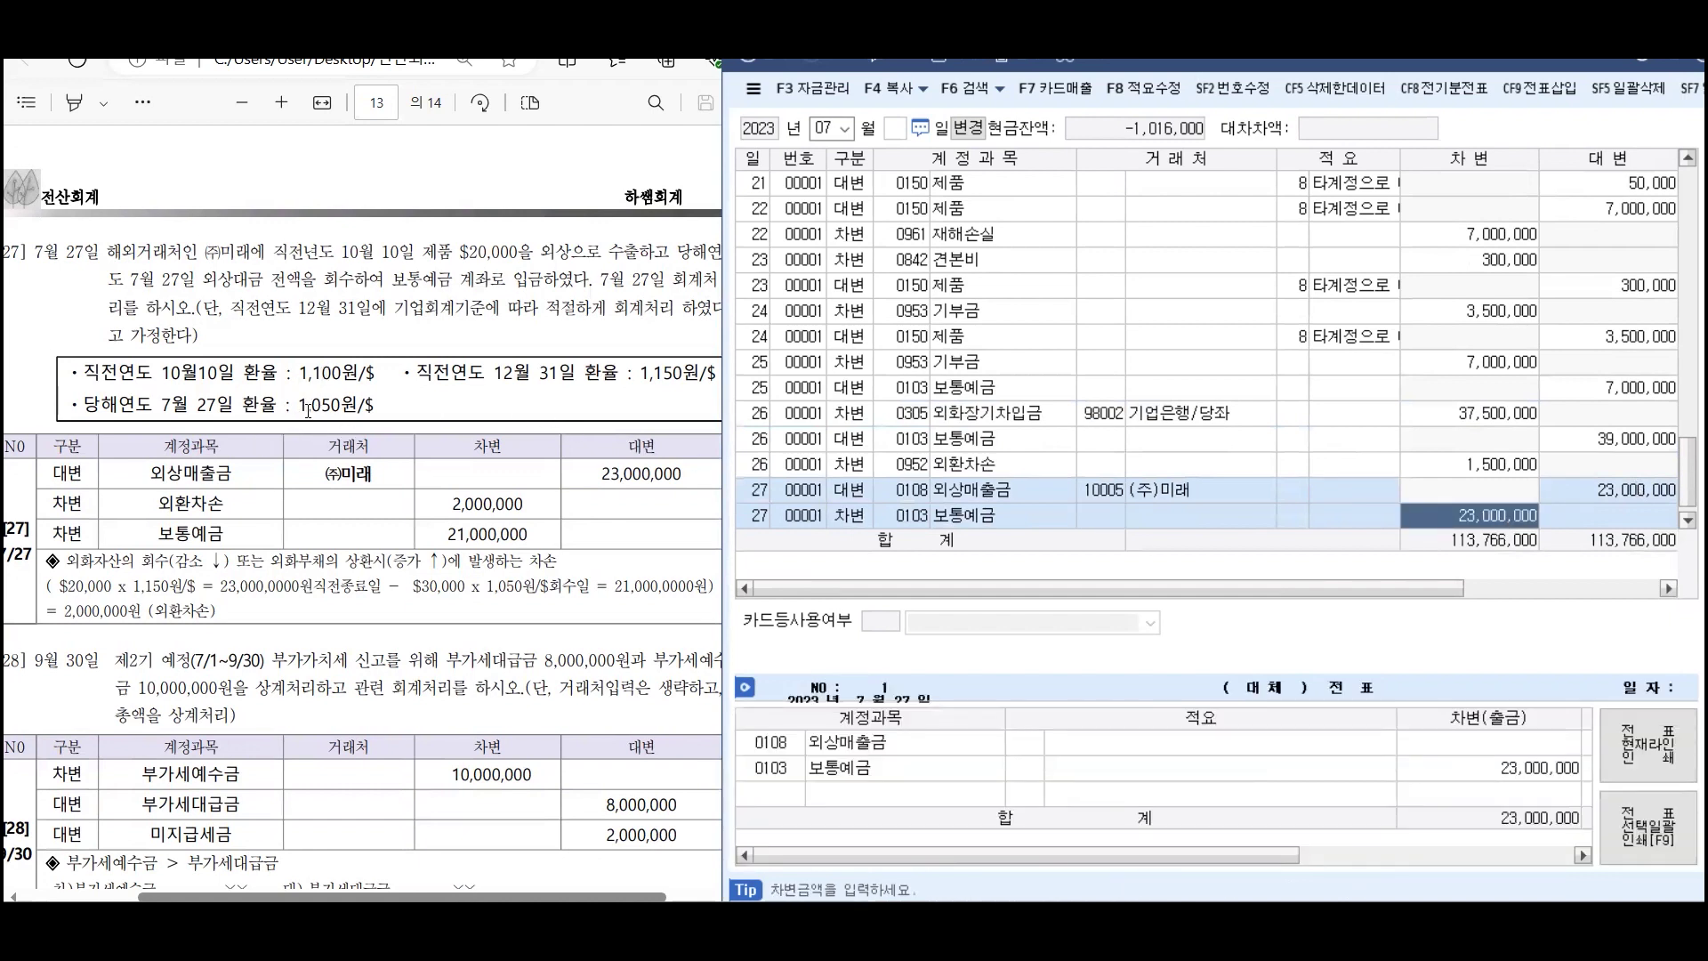
{"action": "left_click_drag", "start_coordinate": [1312, 587], "coordinate": [1442, 585]}
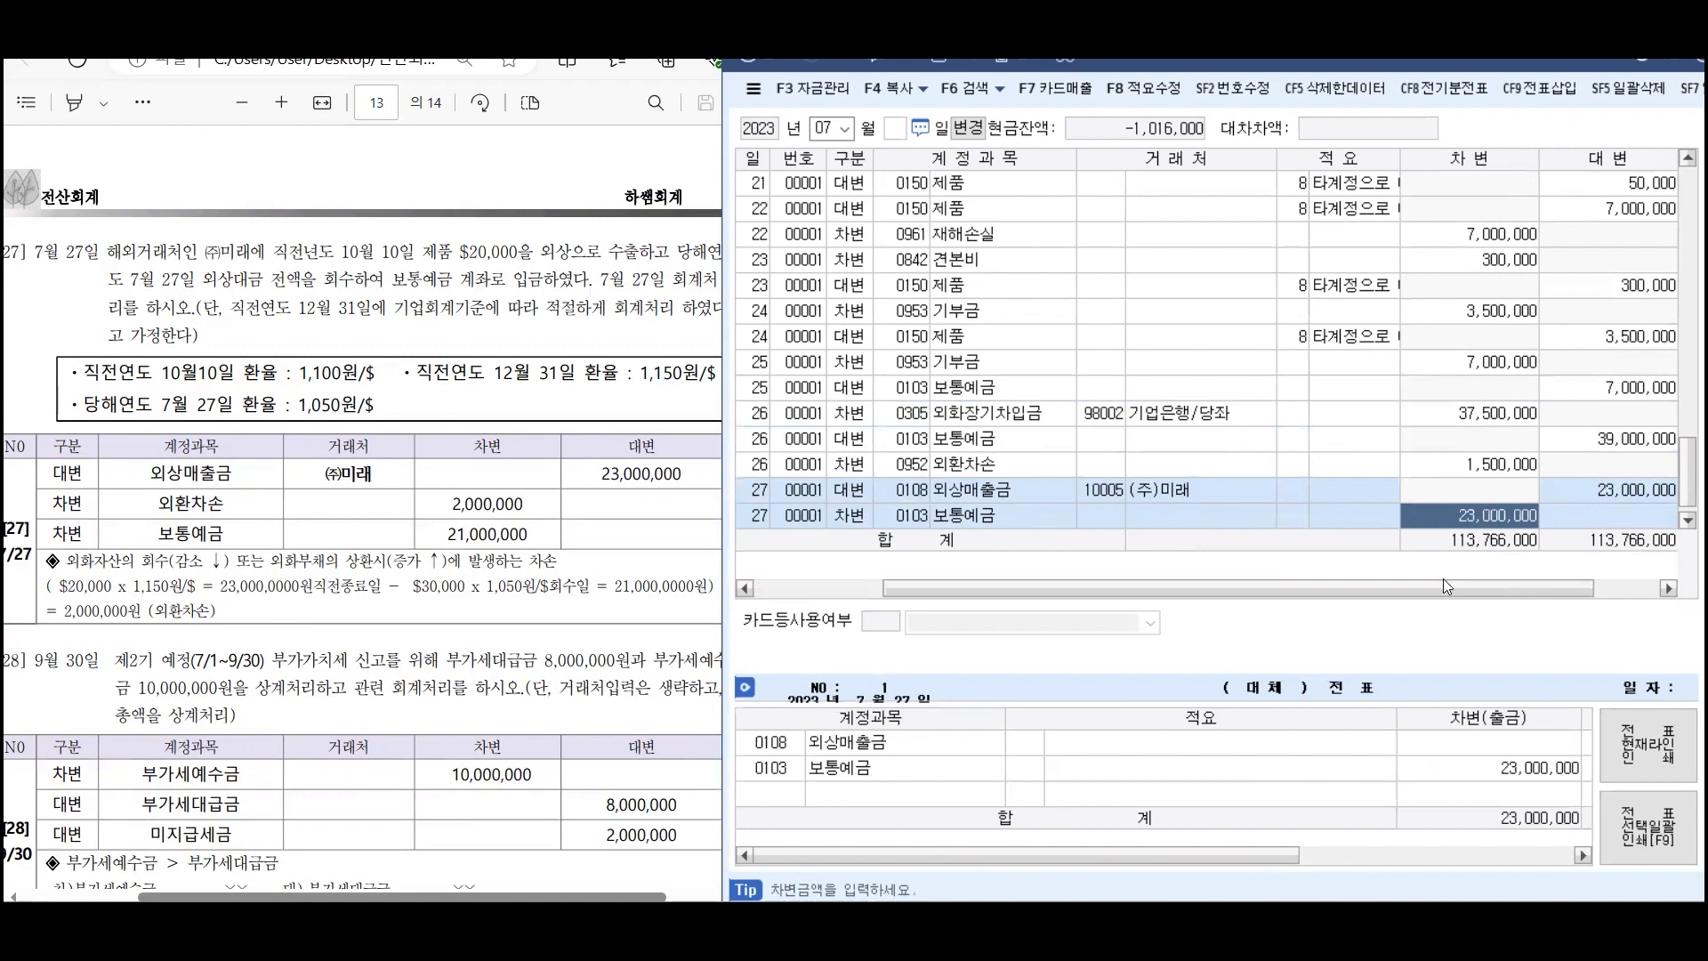
{"action": "type", "text": "21000000"}
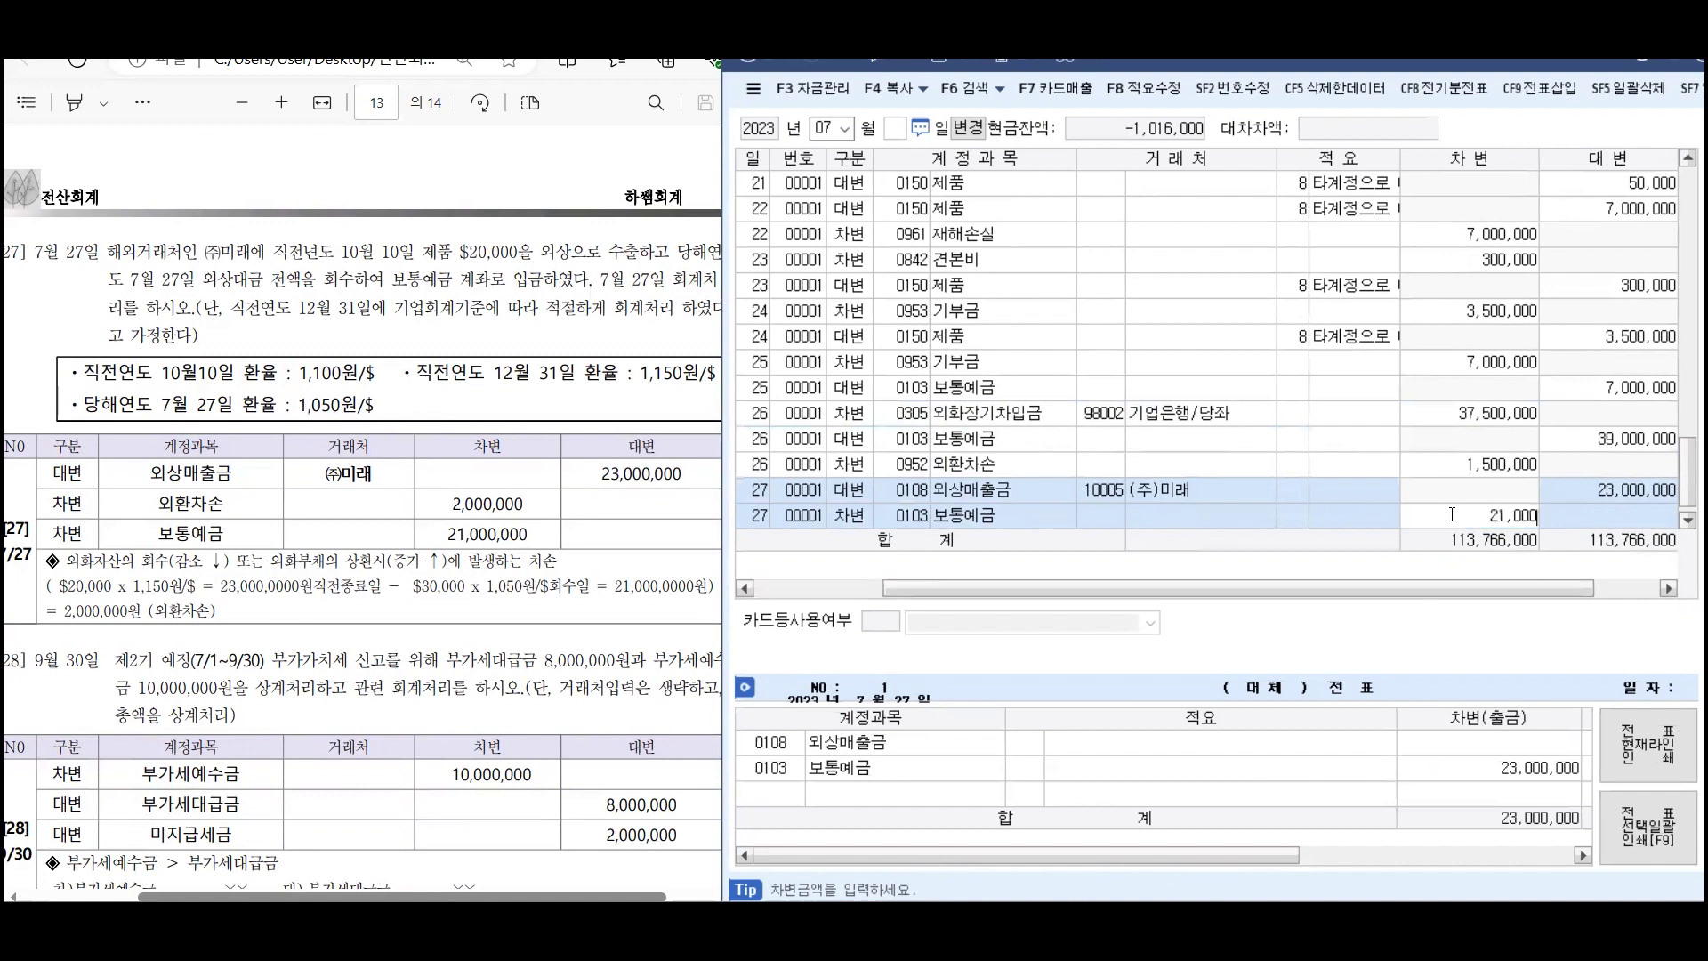
{"action": "key", "text": "Return"}
Add a July 27 차변 line with account 0952 외환차손 for 2,000,000, leaving partner and 적요 blank
{"action": "key", "text": "Return"}
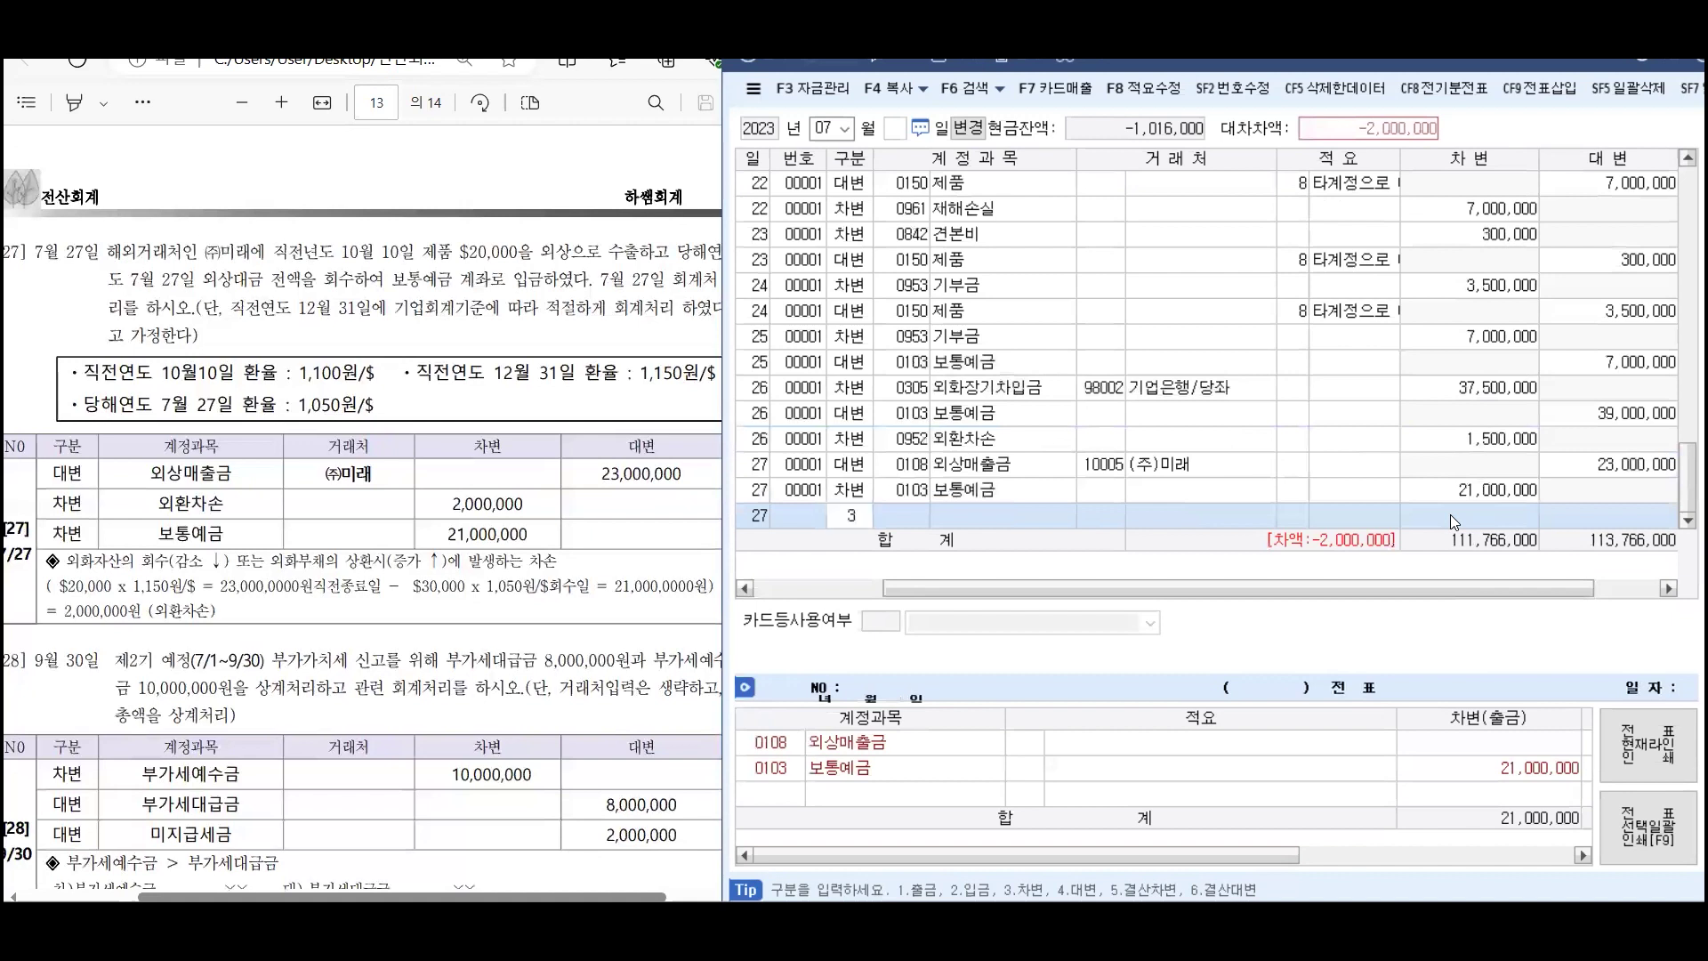
{"action": "type", "text": "3"}
{"action": "type", "text": "외환"}
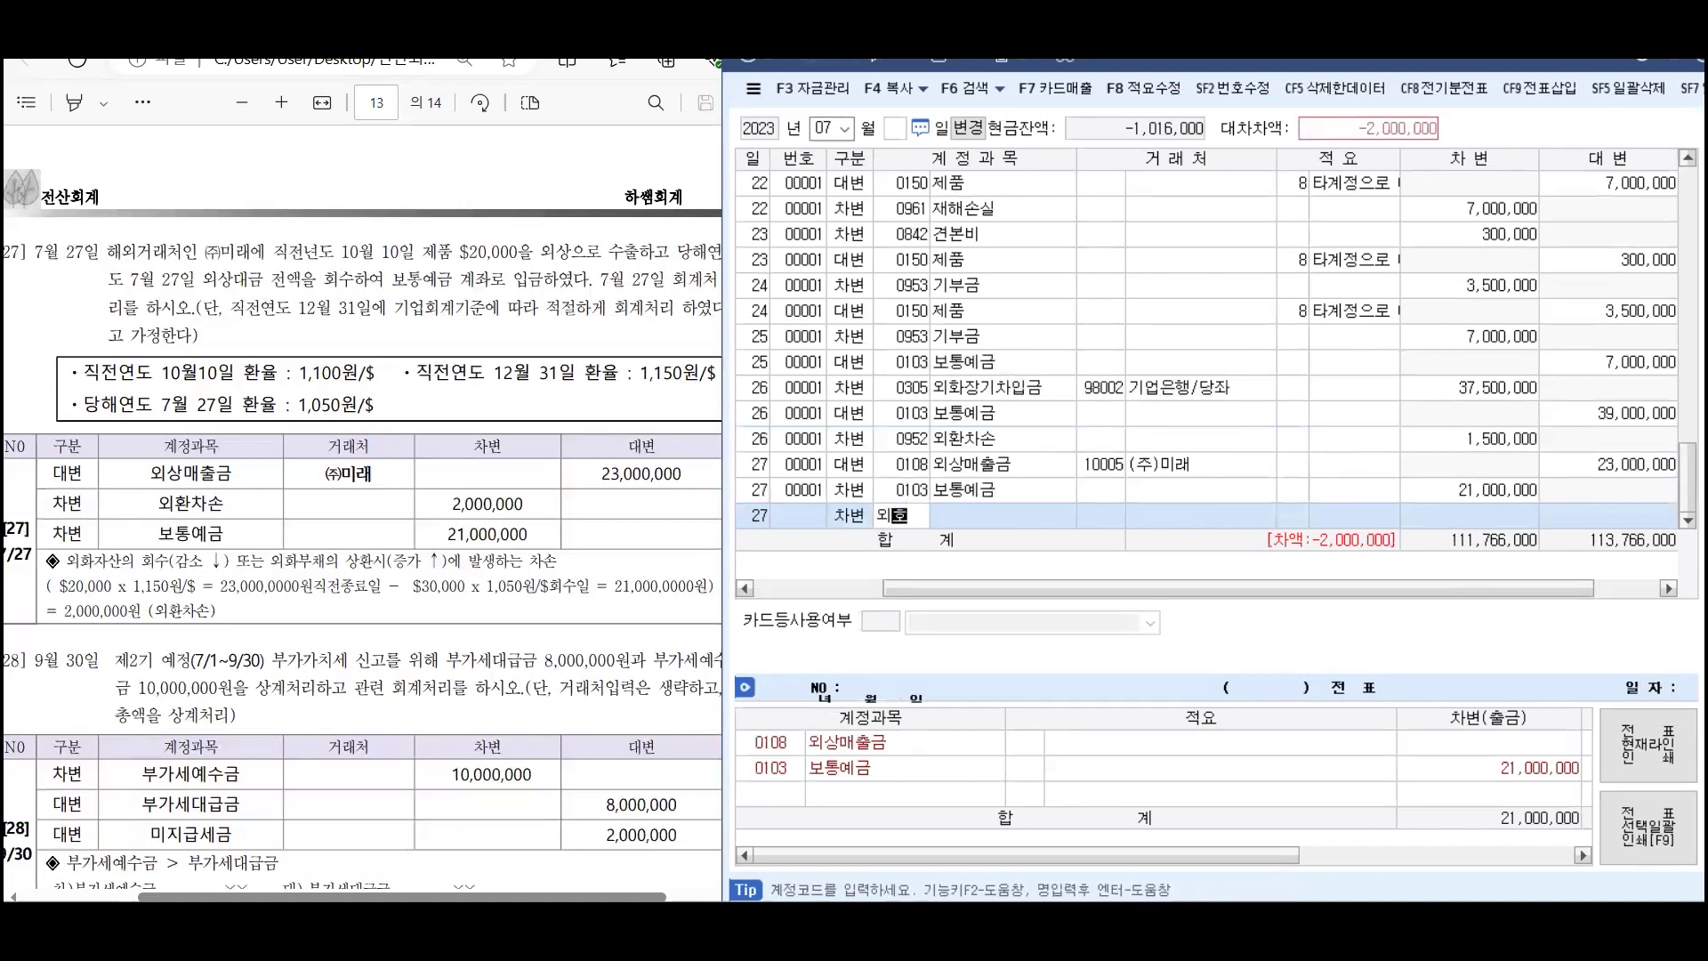
{"action": "key", "text": "Return"}
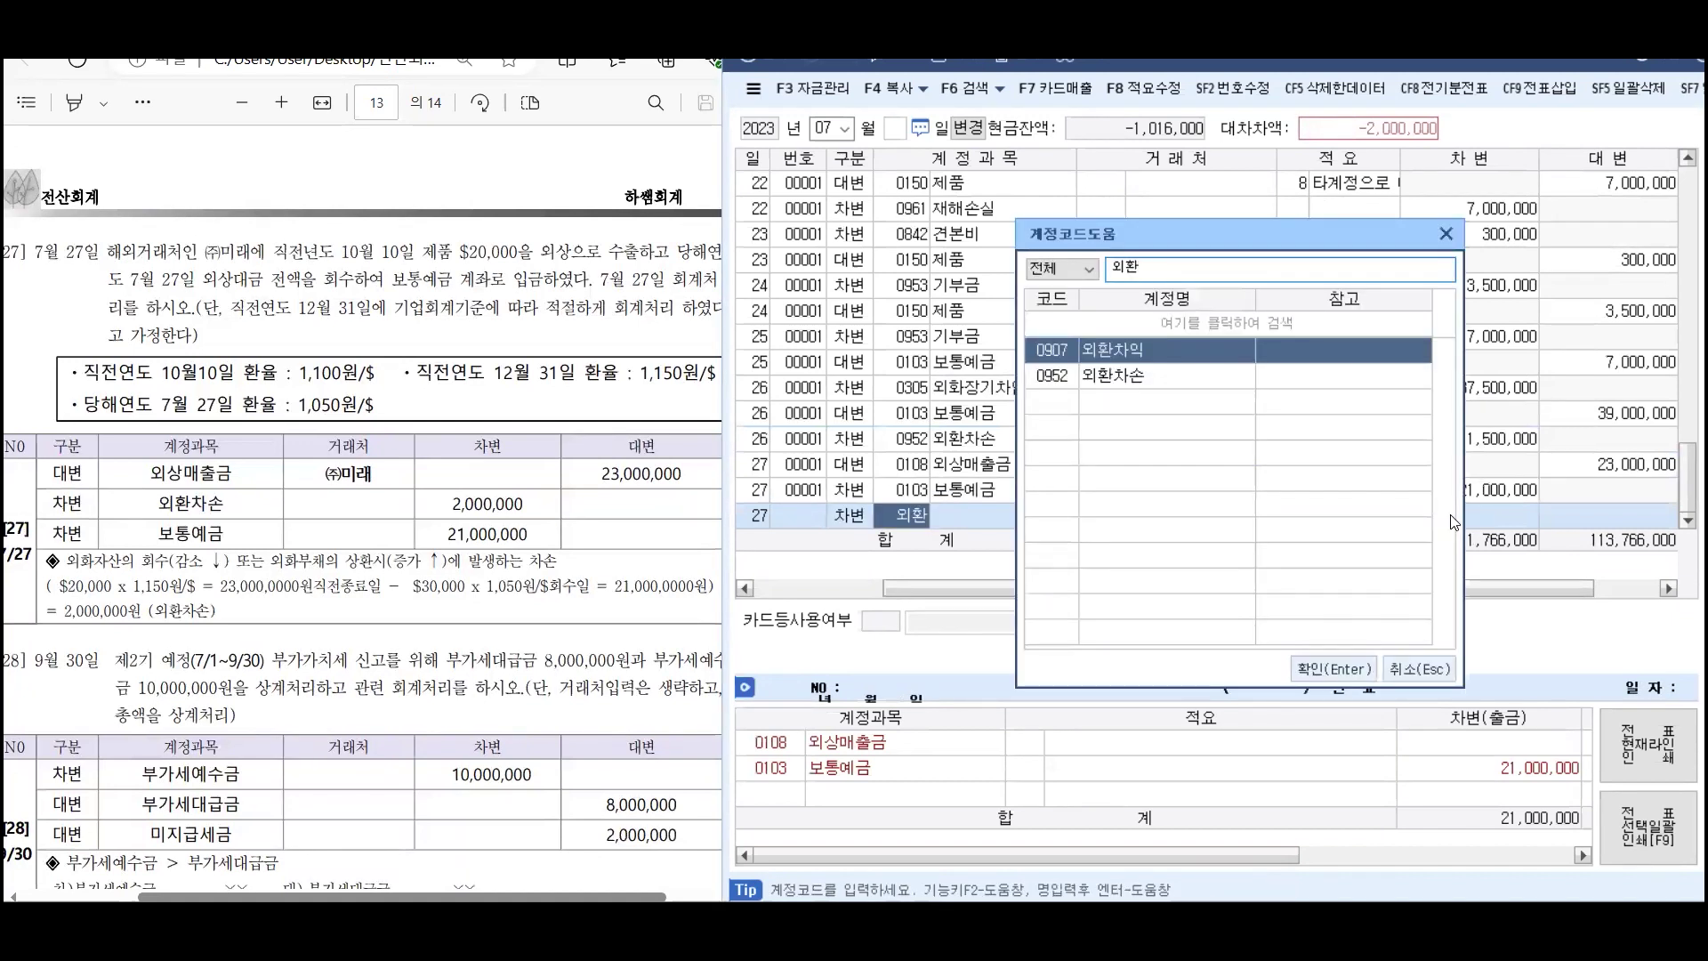
{"action": "key", "text": "Down"}
{"action": "key", "text": "Return"}
{"action": "key", "text": "Return"}
{"action": "key", "text": "Return"}
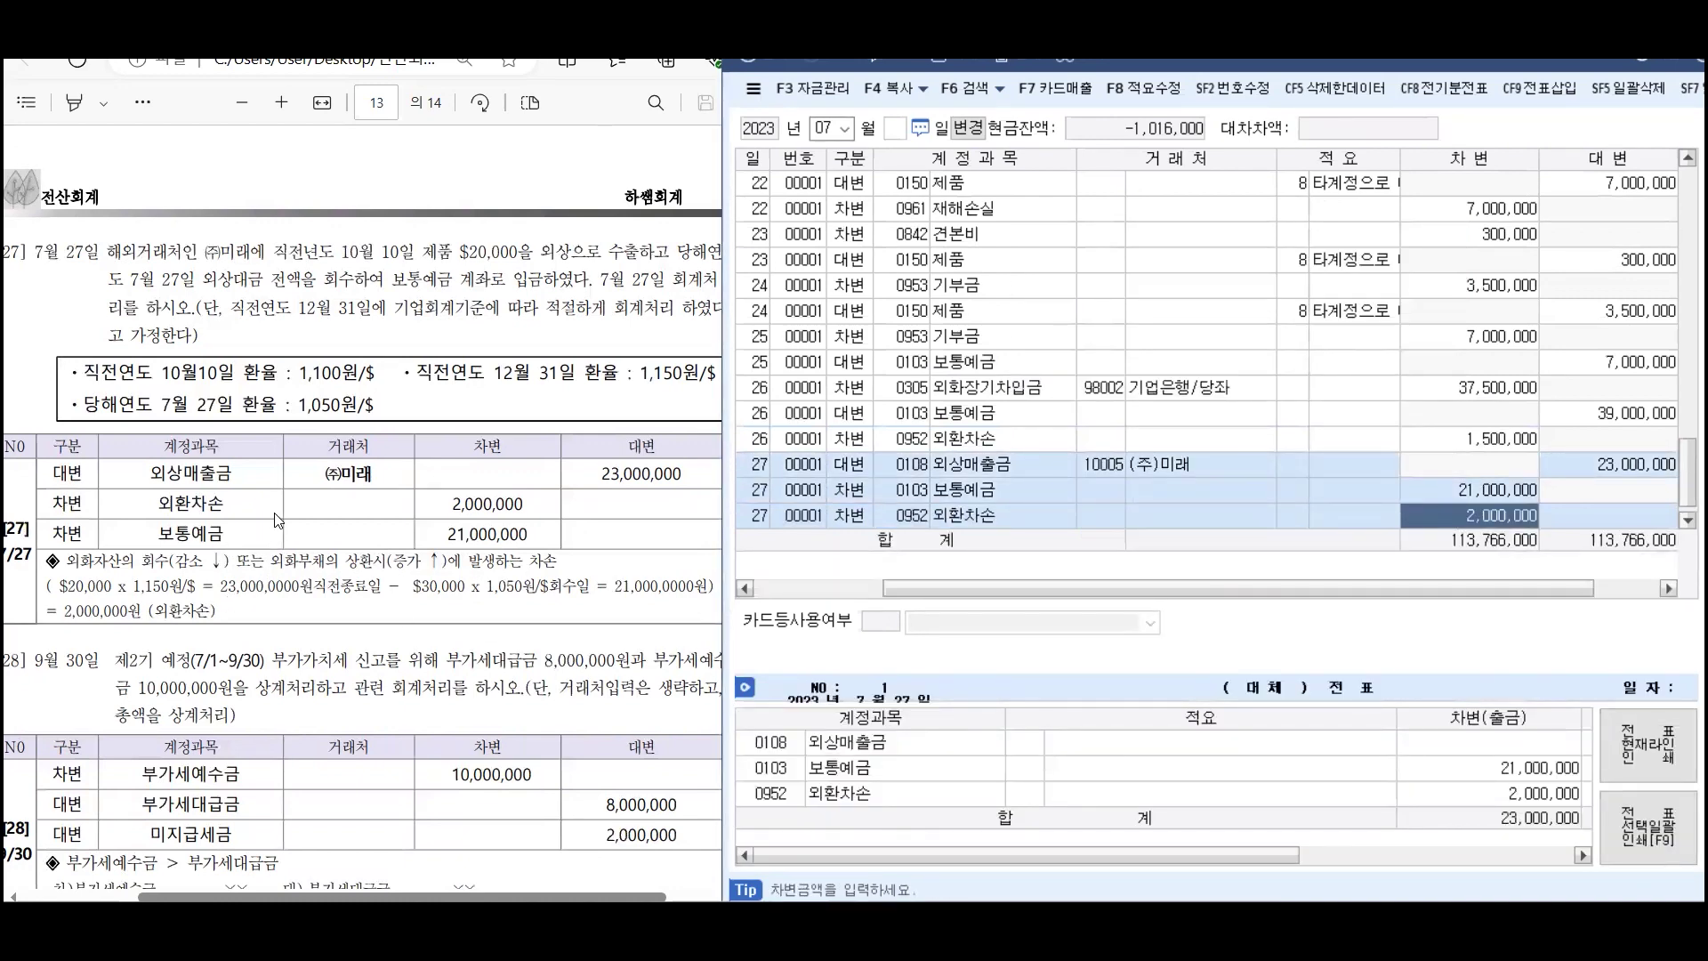
{"action": "scroll", "coordinate": [278, 521], "scroll_direction": "down", "scroll_amount": 5}
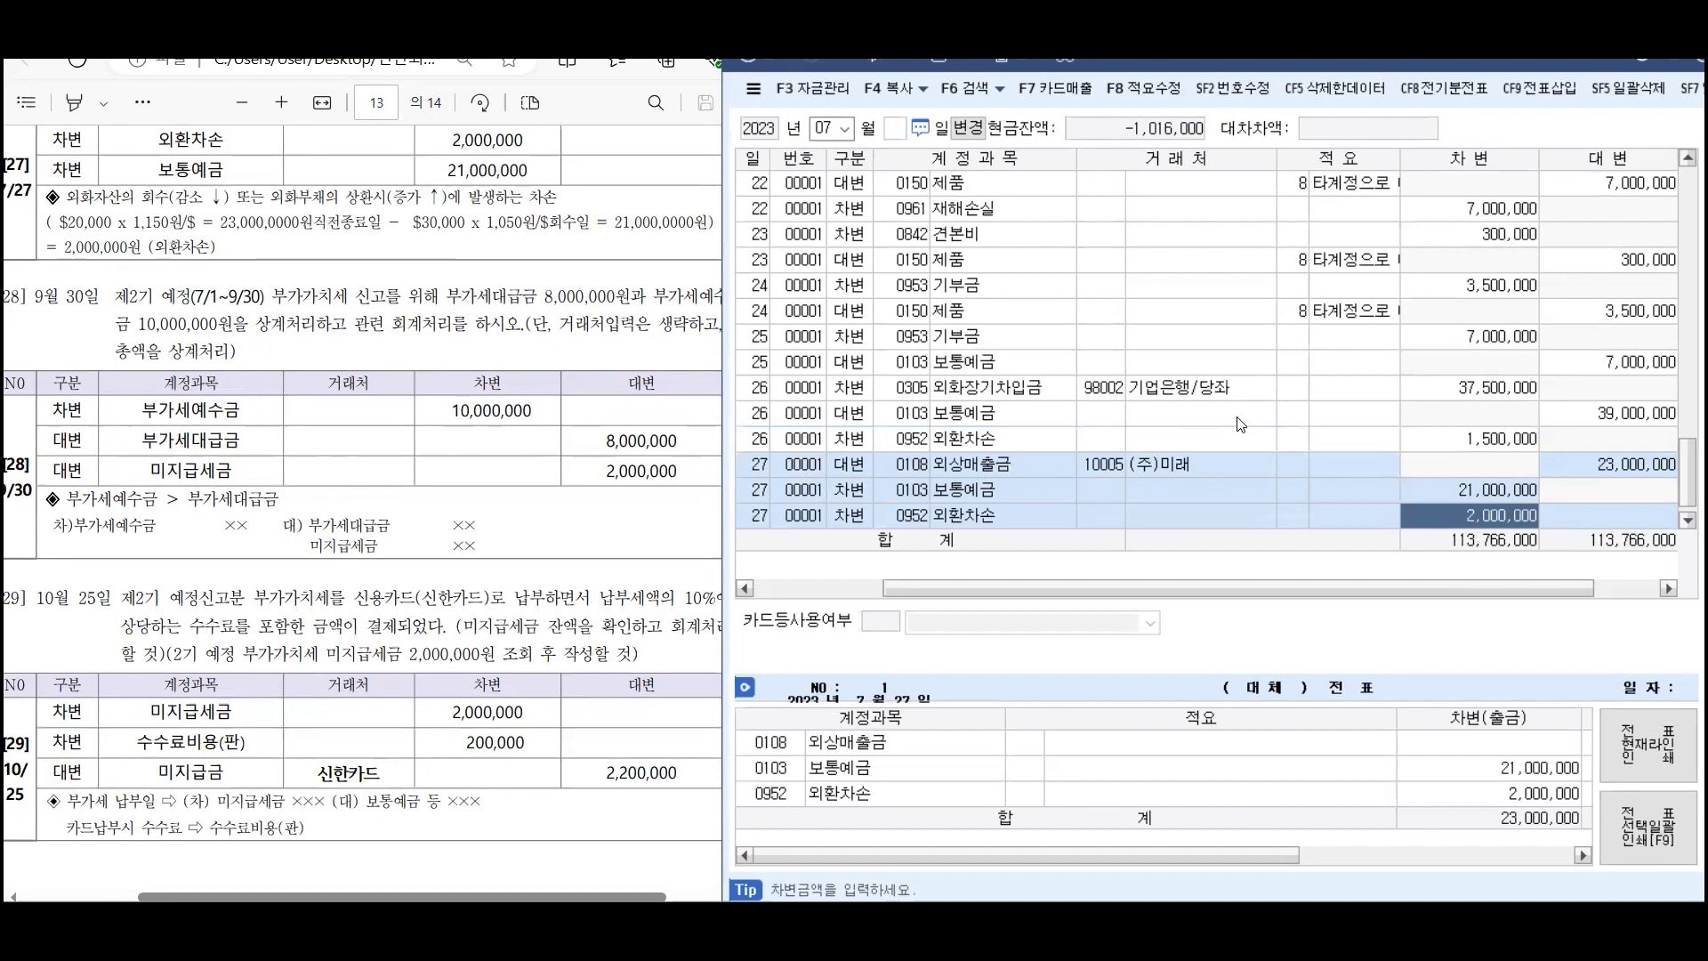
{"action": "key", "text": "Return"}
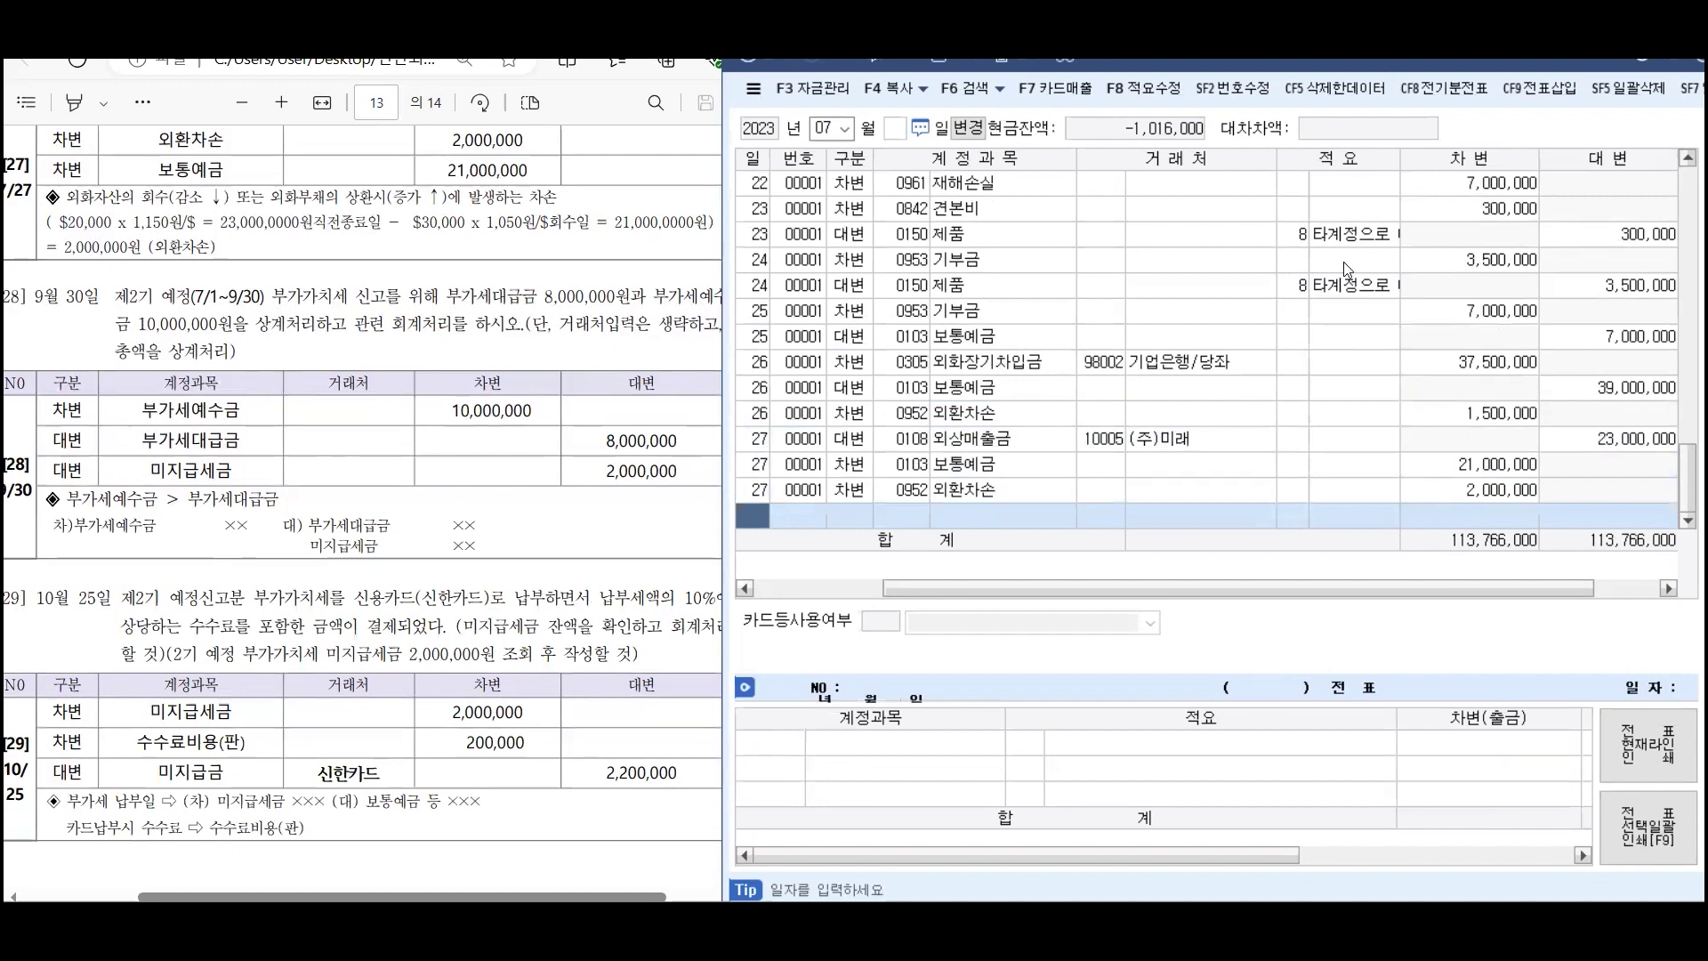
Switch the voucher entry month to 09, leaving the day blank
{"action": "left_click", "coordinate": [845, 129]}
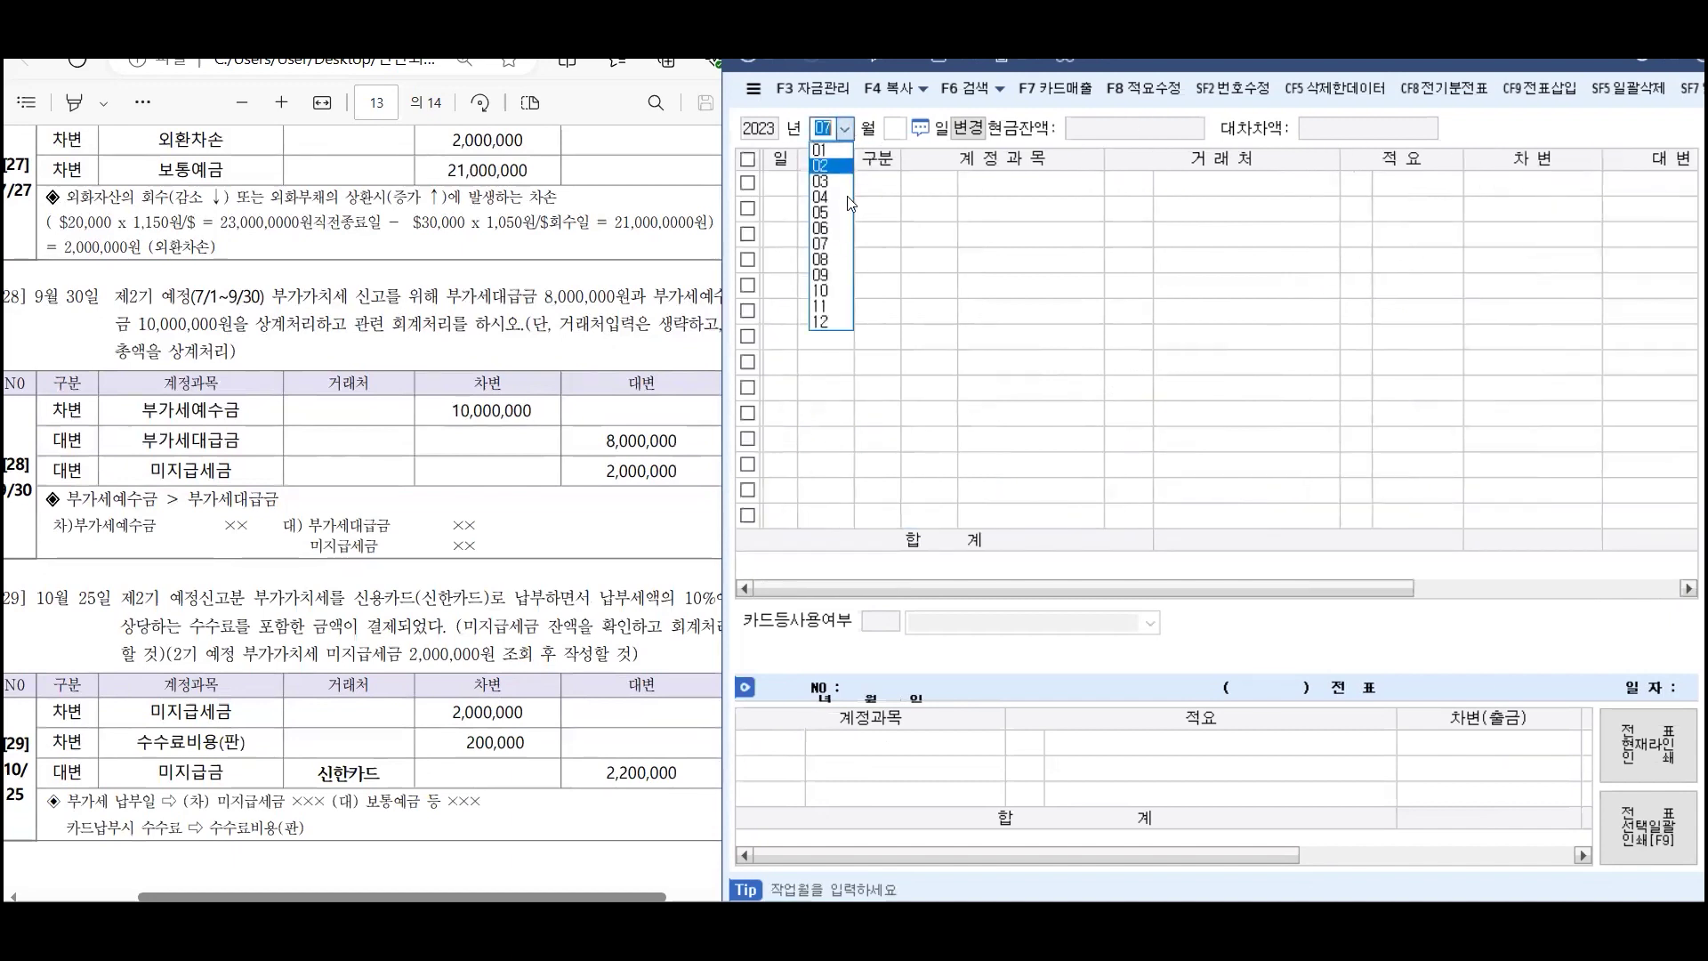
{"action": "left_click", "coordinate": [841, 277]}
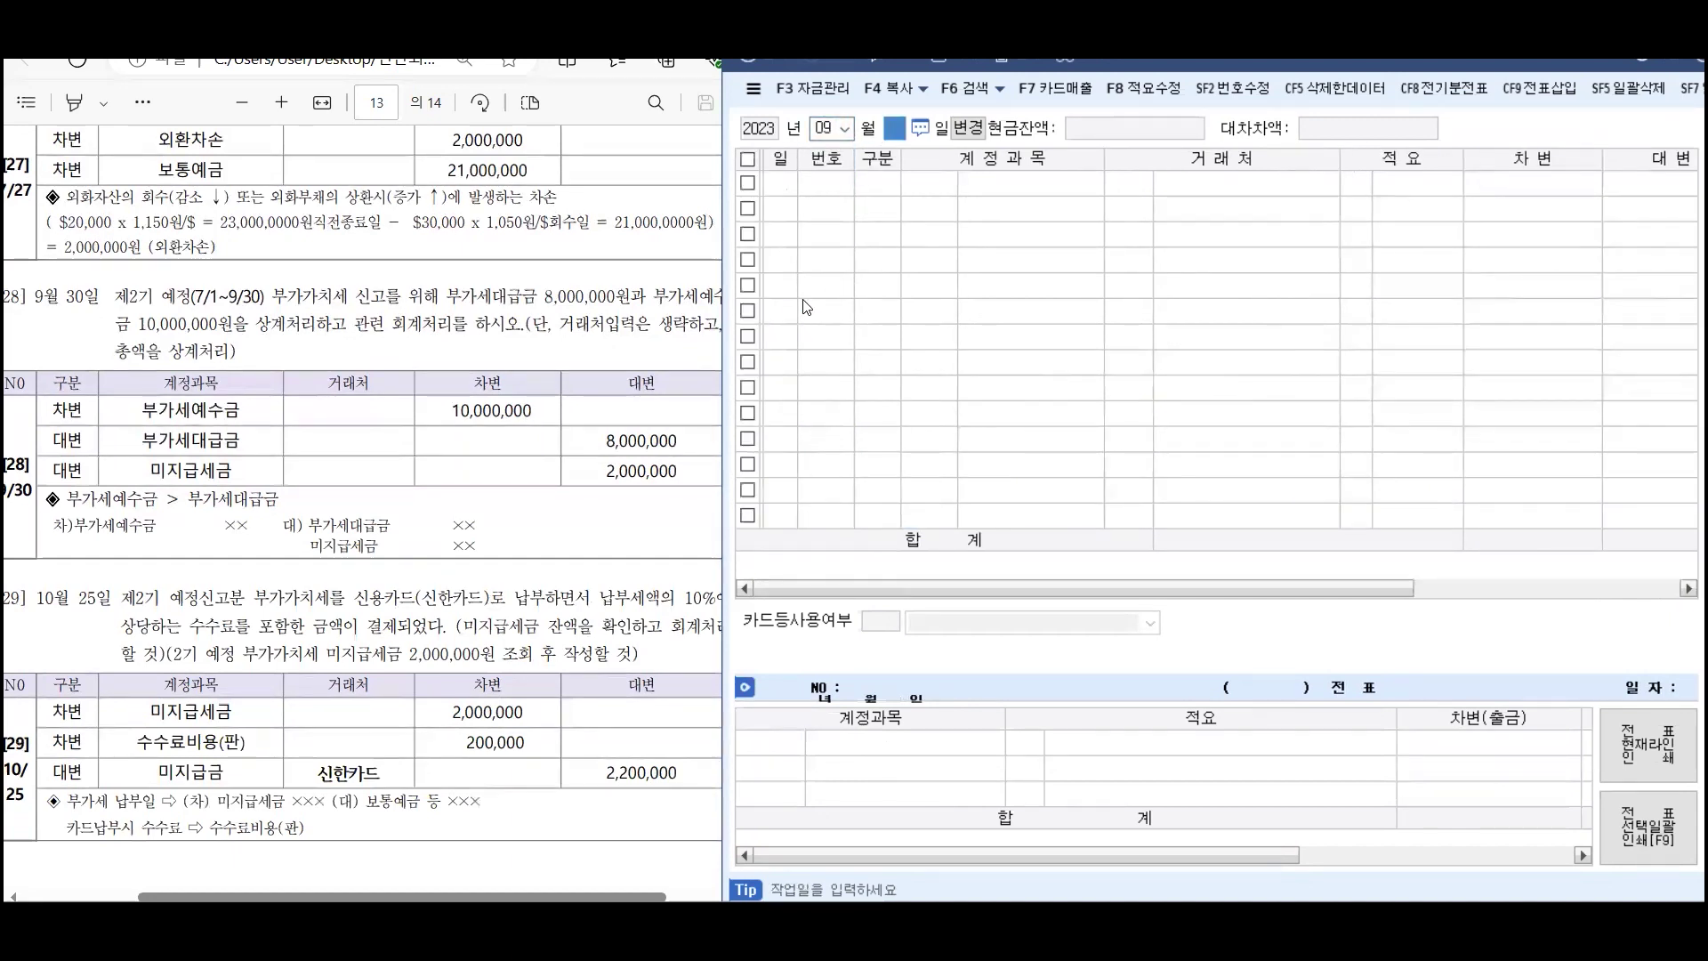
{"action": "key", "text": "Return"}
Start a September 30 차변 line with account 0255 부가세예수금, leaving the partner blank
{"action": "type", "text": "30"}
{"action": "key", "text": "Return"}
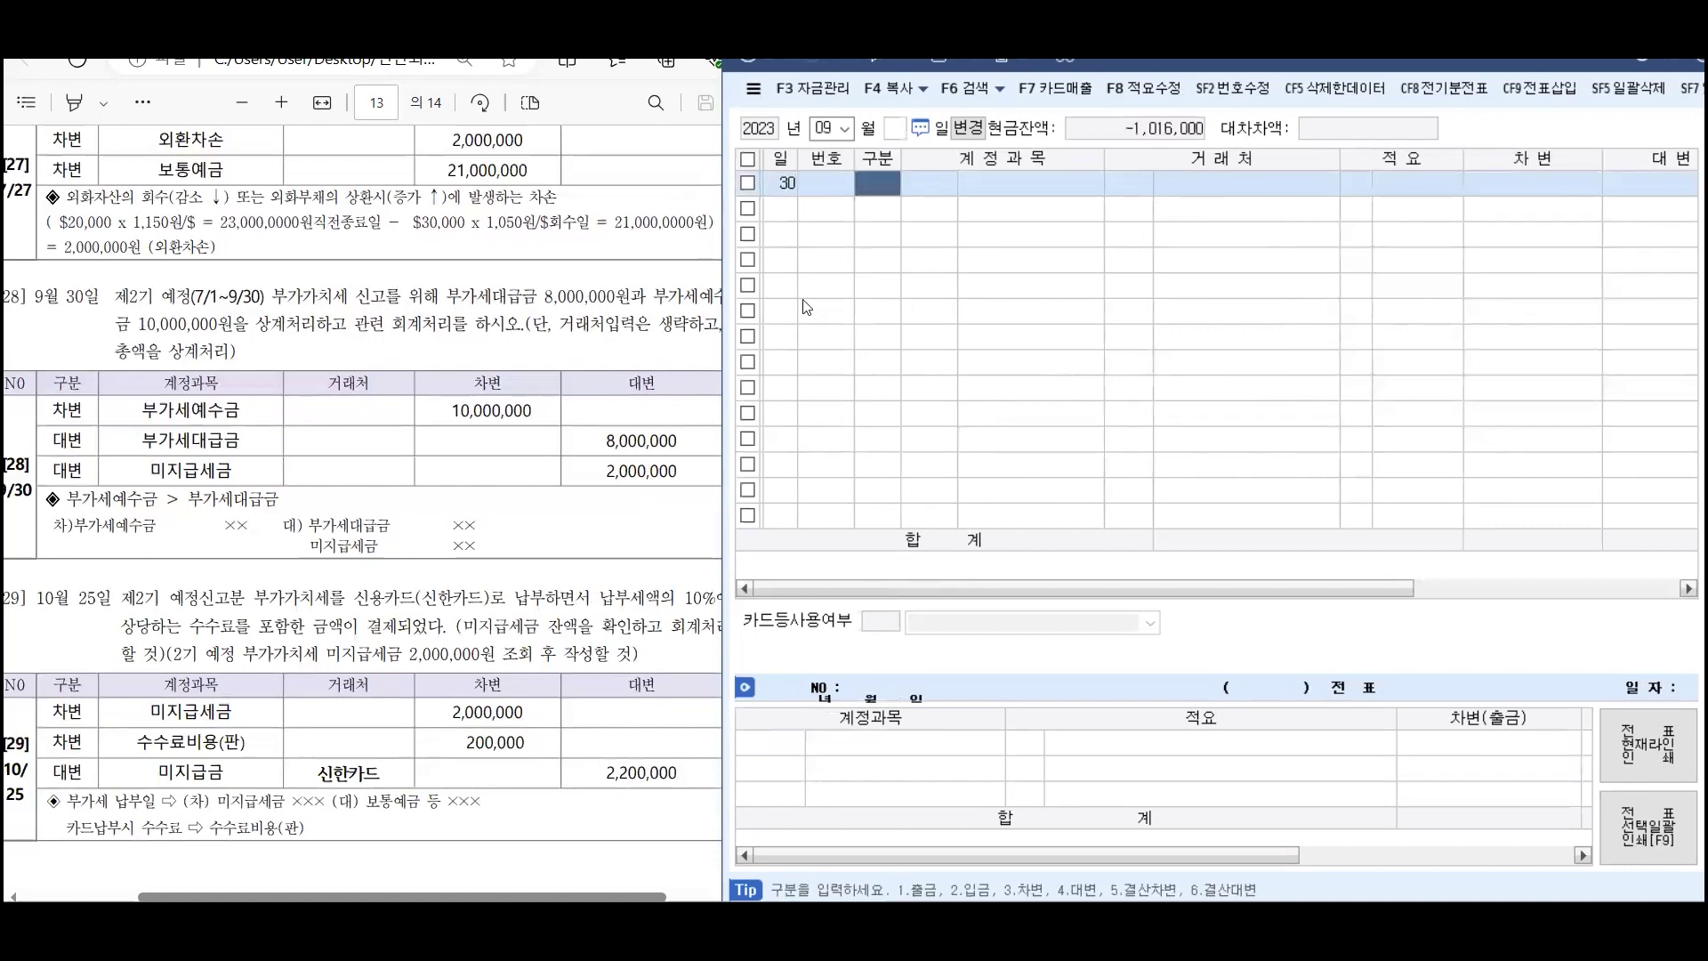
{"action": "type", "text": "3"}
{"action": "key", "text": "Return"}
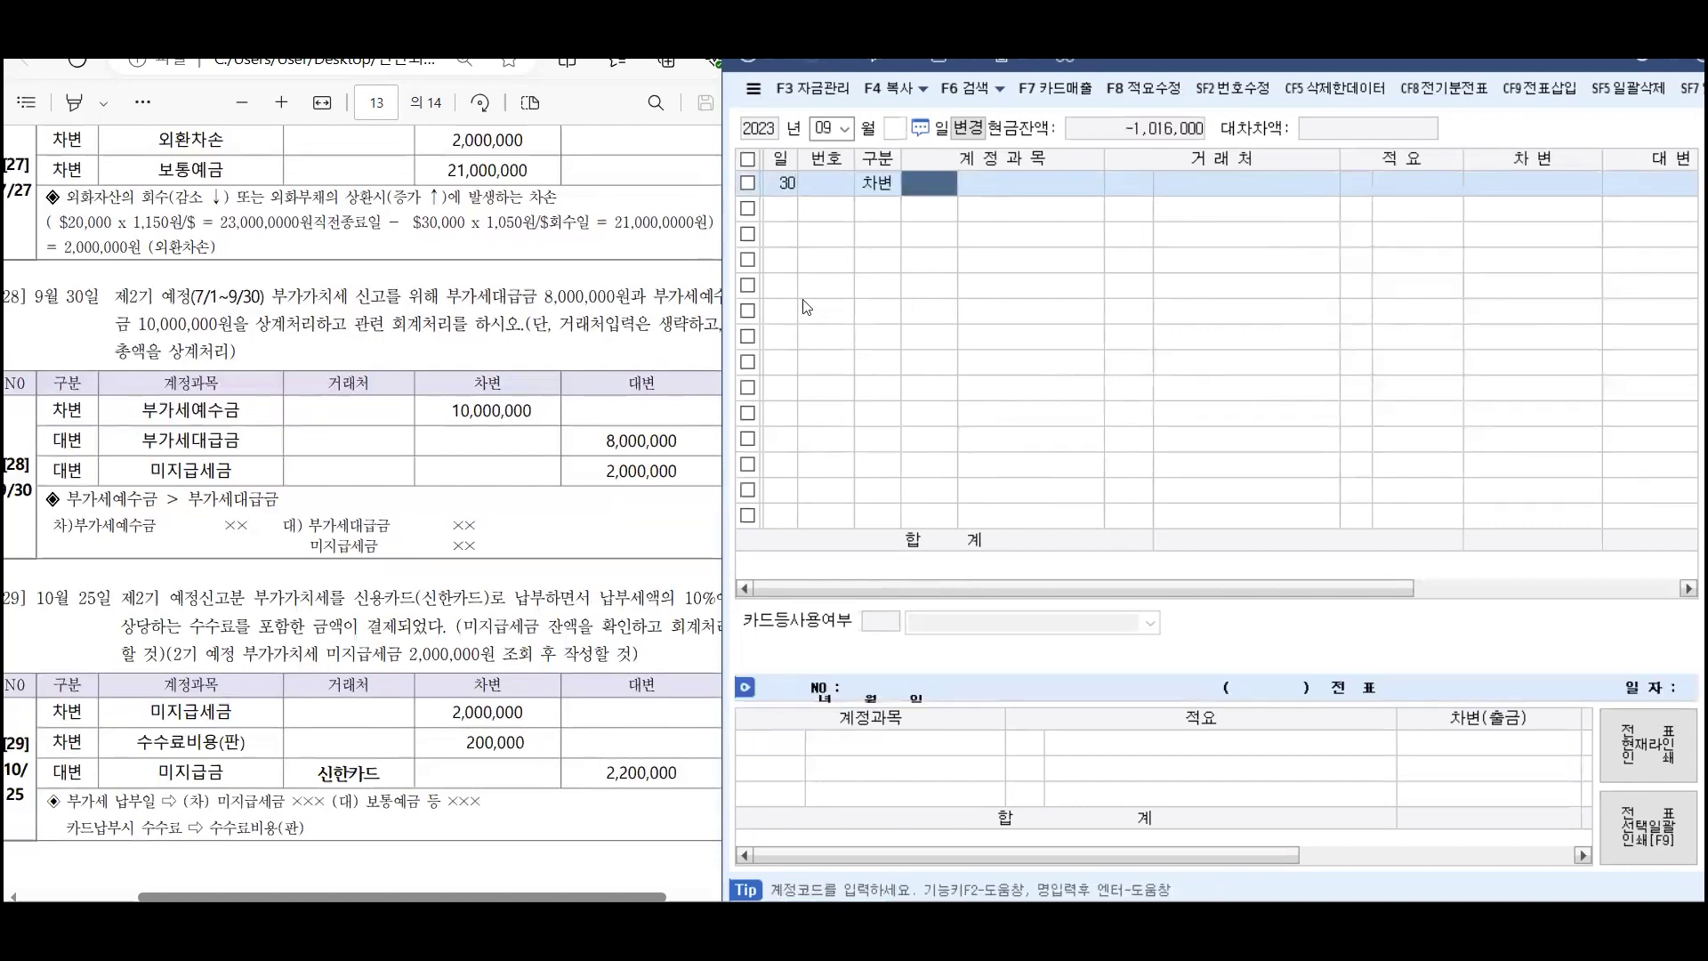
{"action": "type", "text": "부가"}
{"action": "key", "text": "Return"}
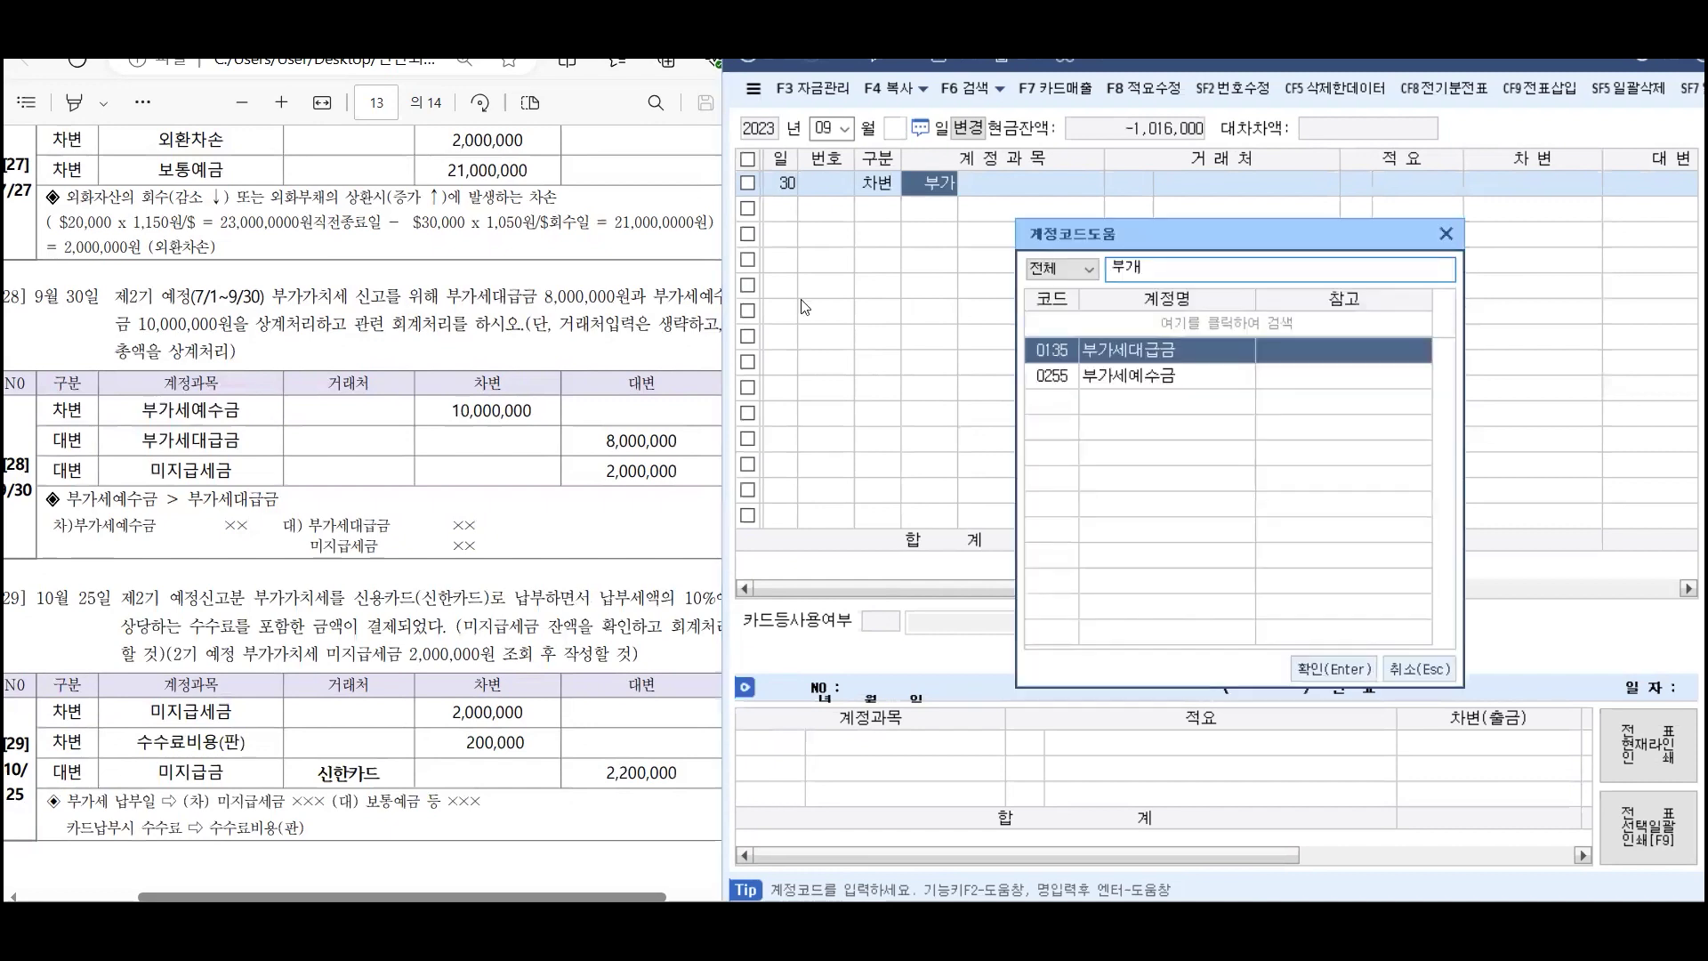
{"action": "key", "text": "Down"}
{"action": "key", "text": "Return"}
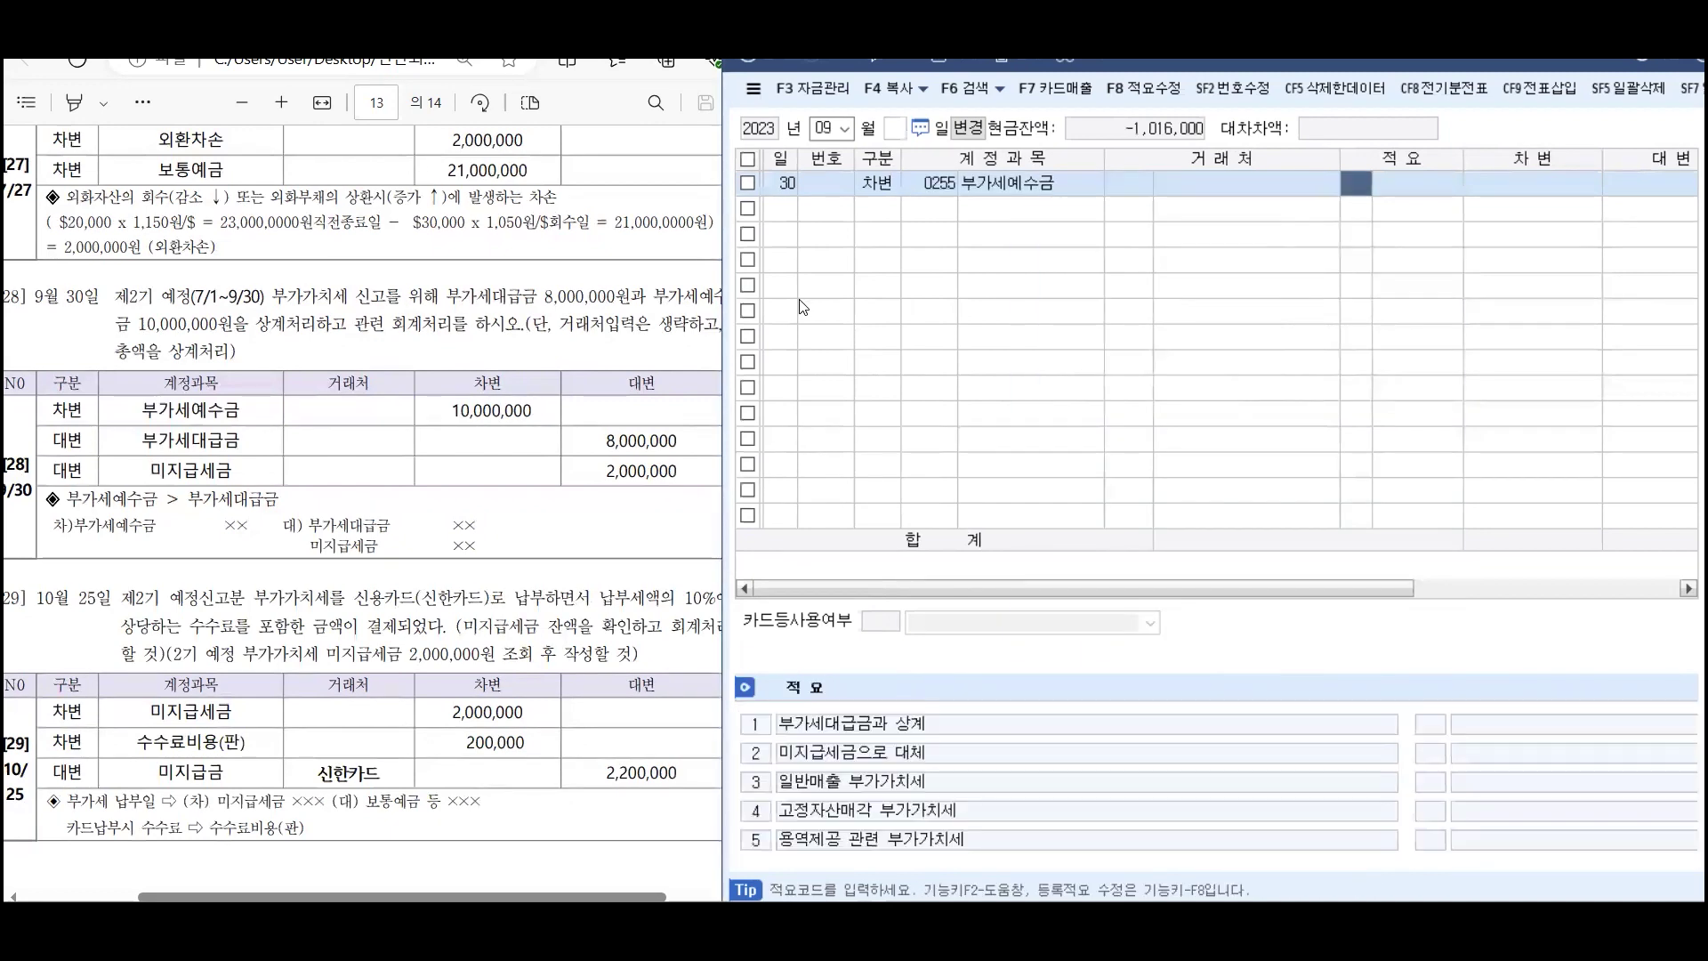
Leave 적요 blank on the 부가세예수금 line and enter a debit of 10,000,000
{"action": "key", "text": "Return"}
{"action": "key", "text": "Return"}
{"action": "type", "text": "10000000"}
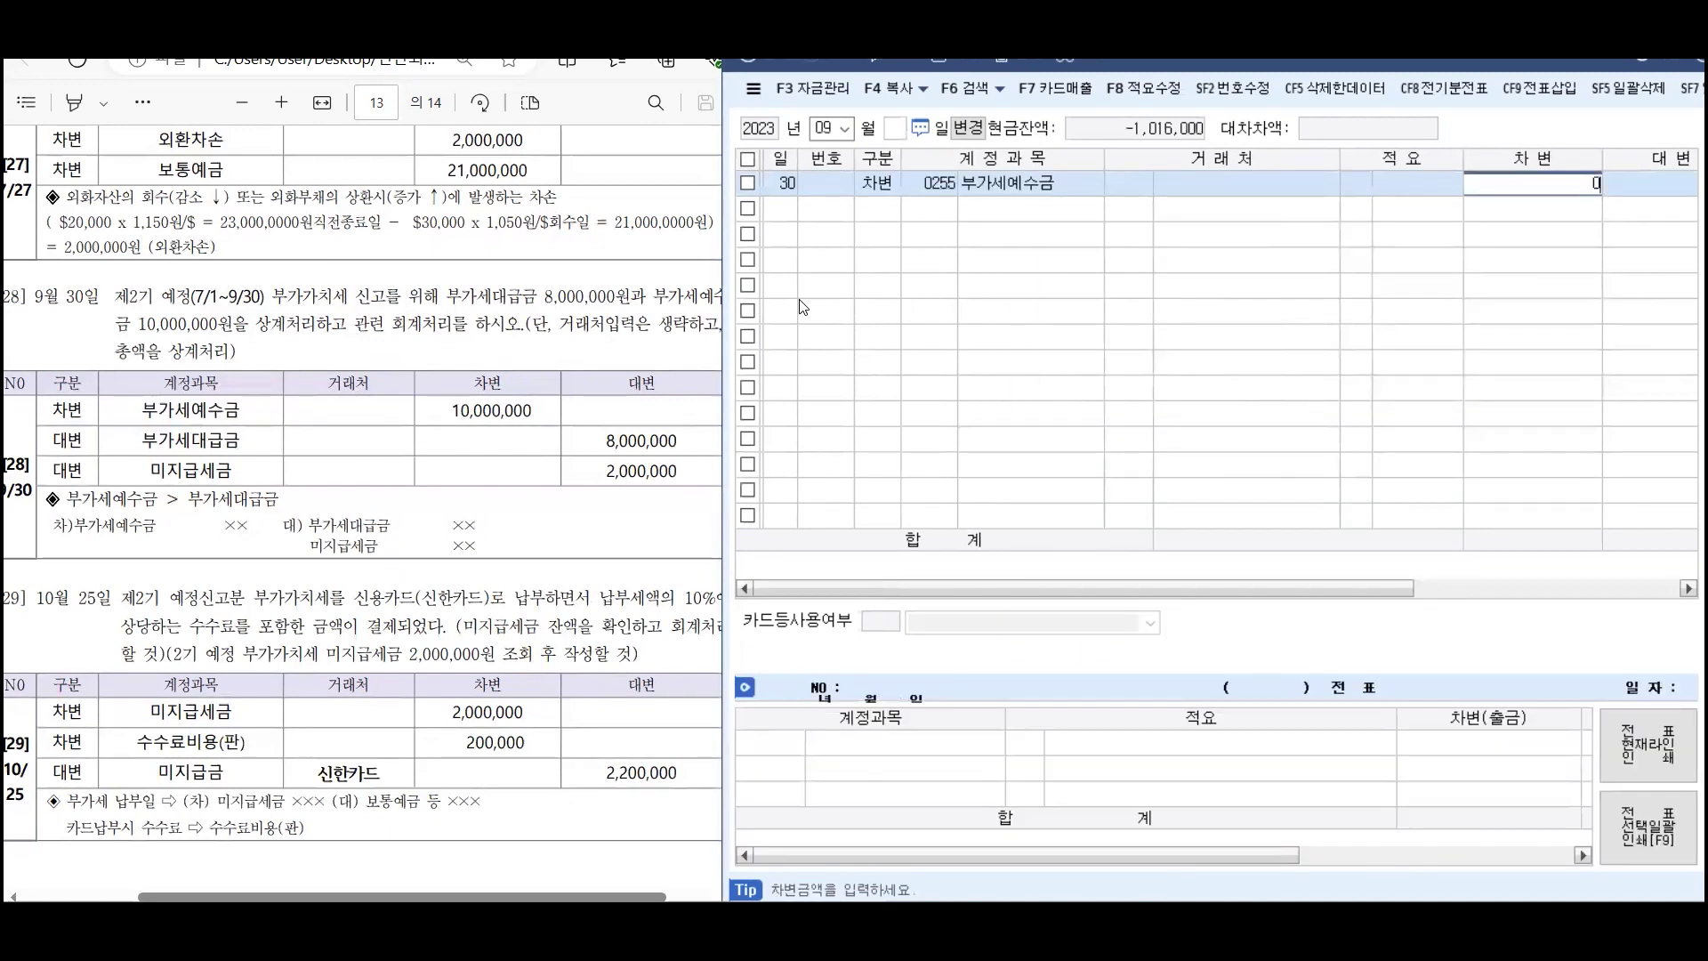
{"action": "key", "text": "Return"}
{"action": "key", "text": "Return"}
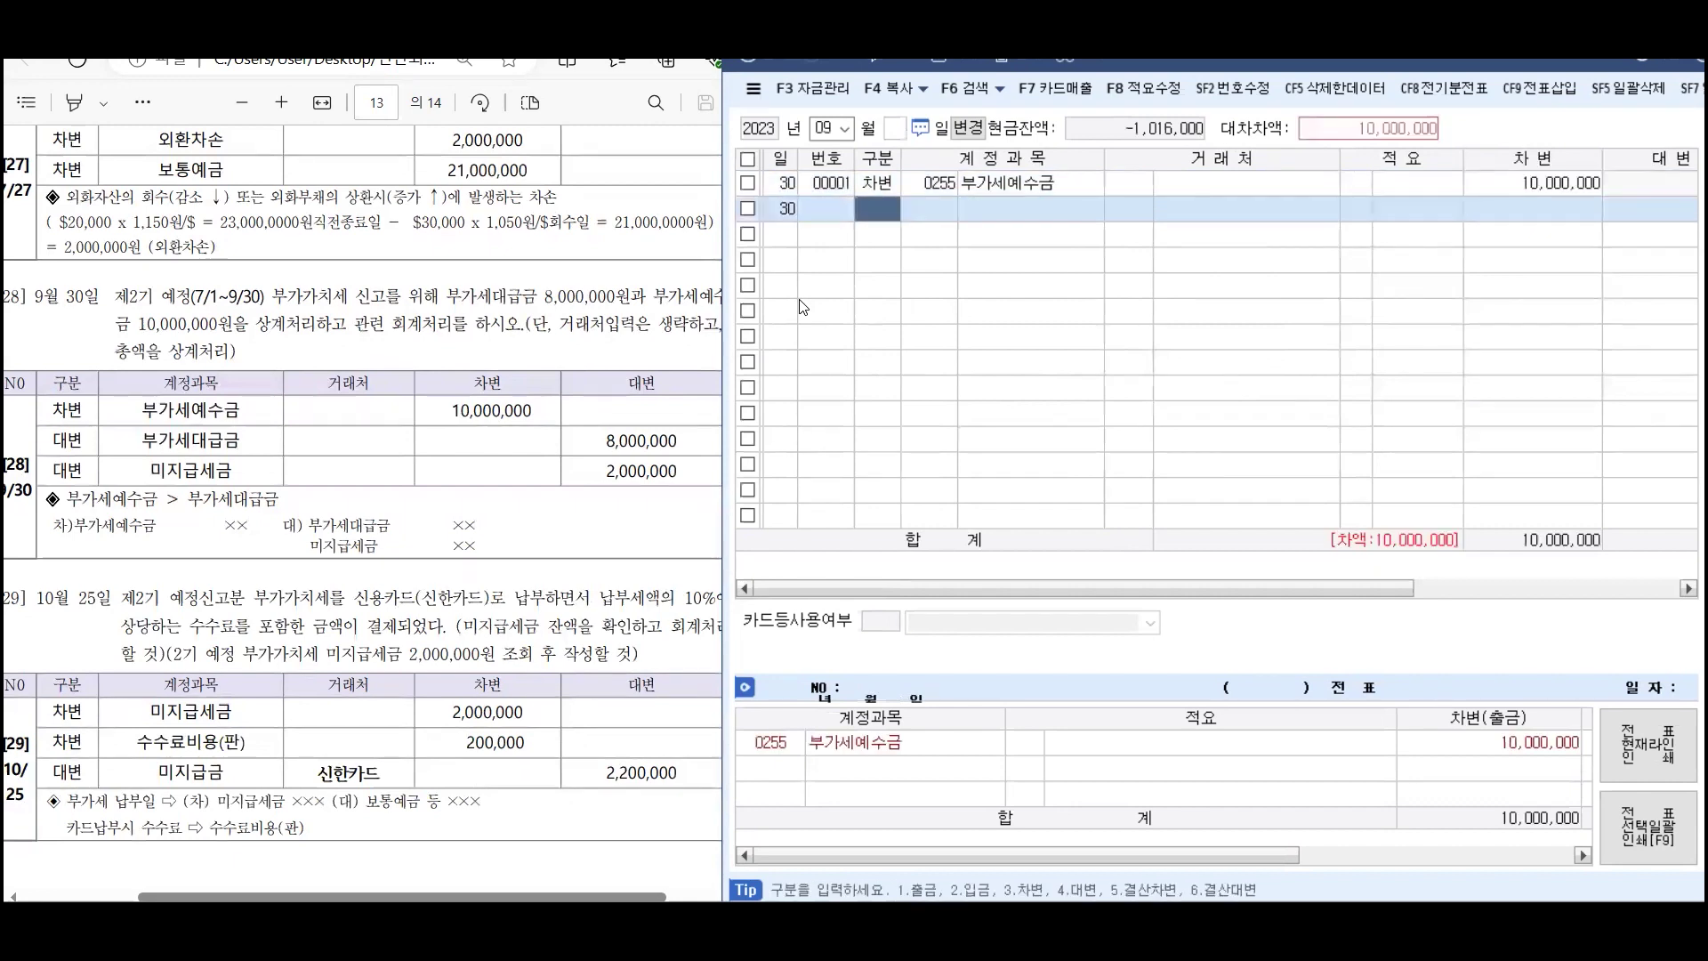
Add a September 30 대변 line with account 0135 부가세대급금 and a credit of 8,000,000, leaving partner and 적요 blank
{"action": "type", "text": "4부가"}
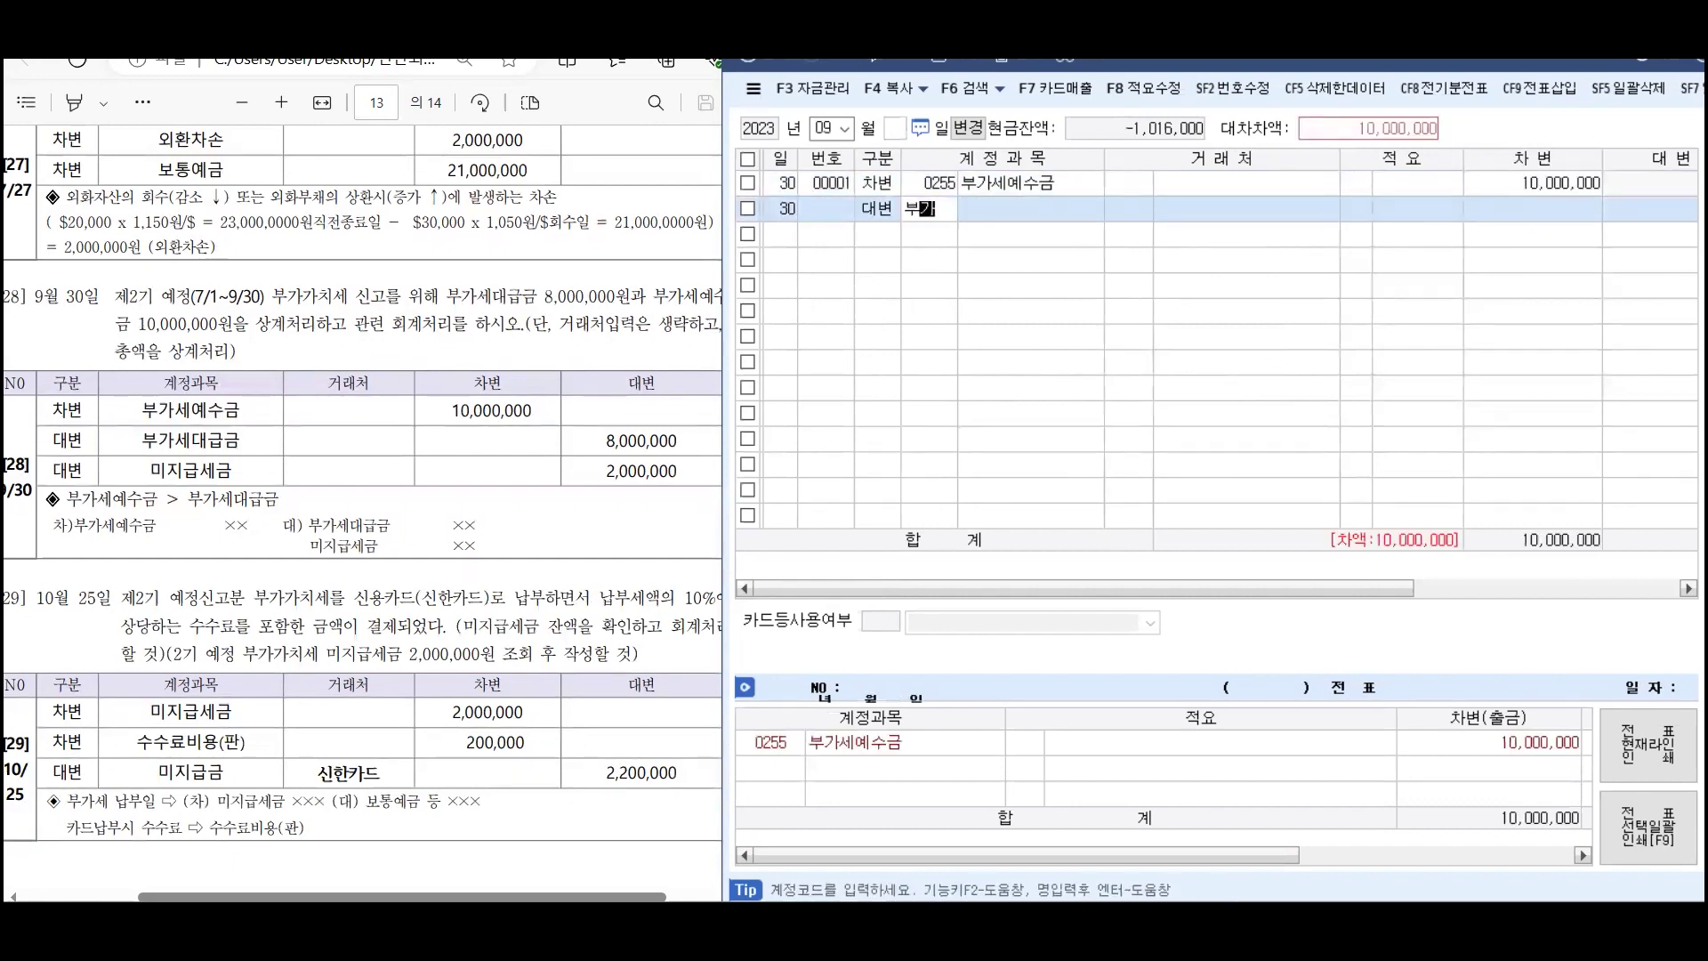
{"action": "key", "text": "Return"}
{"action": "key", "text": "Return"}
{"action": "key", "text": "Return"}
{"action": "key", "text": "Return"}
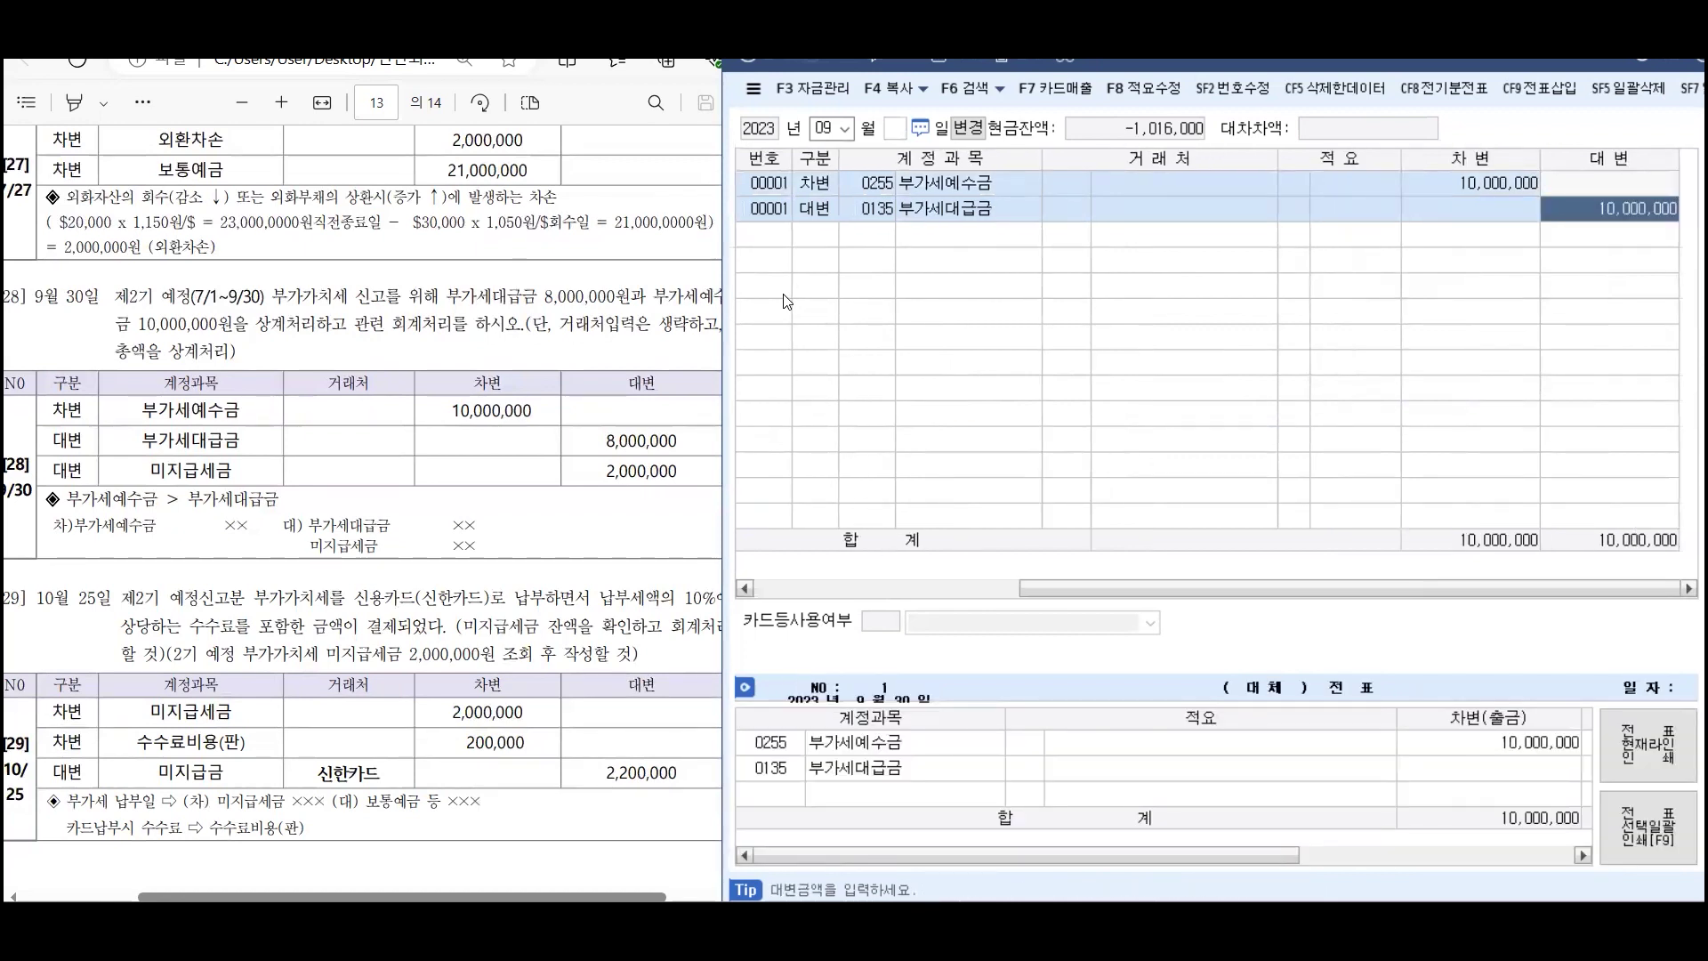
{"action": "type", "text": "8000000"}
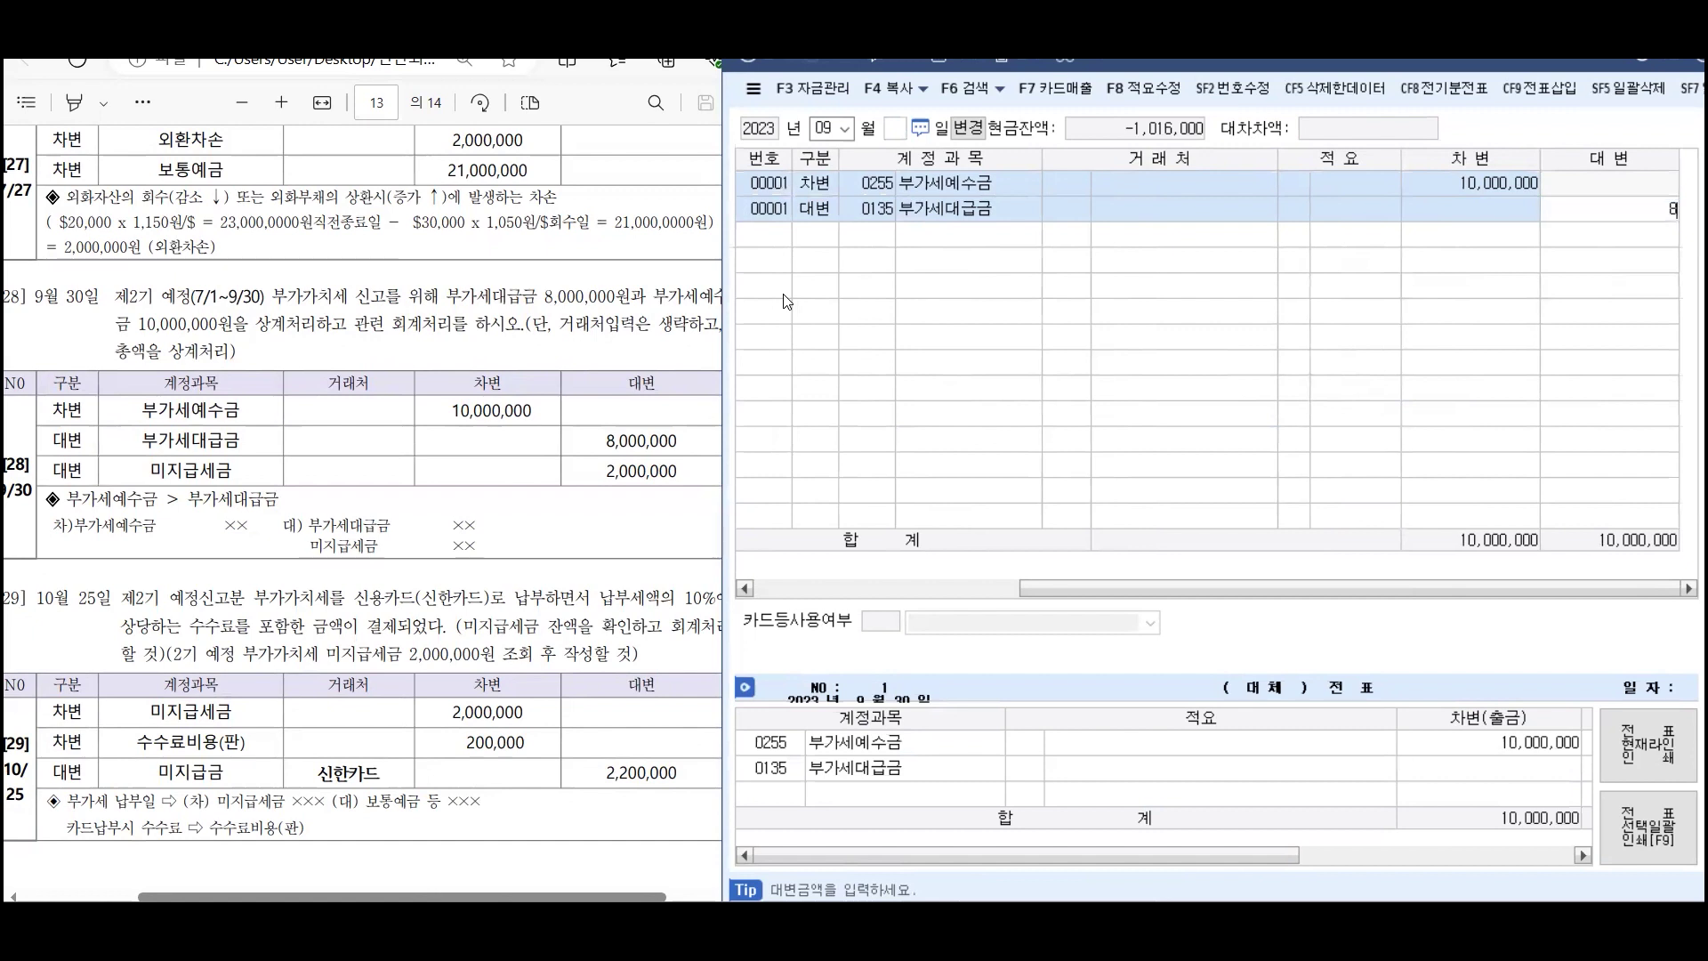
{"action": "key", "text": "Return"}
{"action": "key", "text": "Return"}
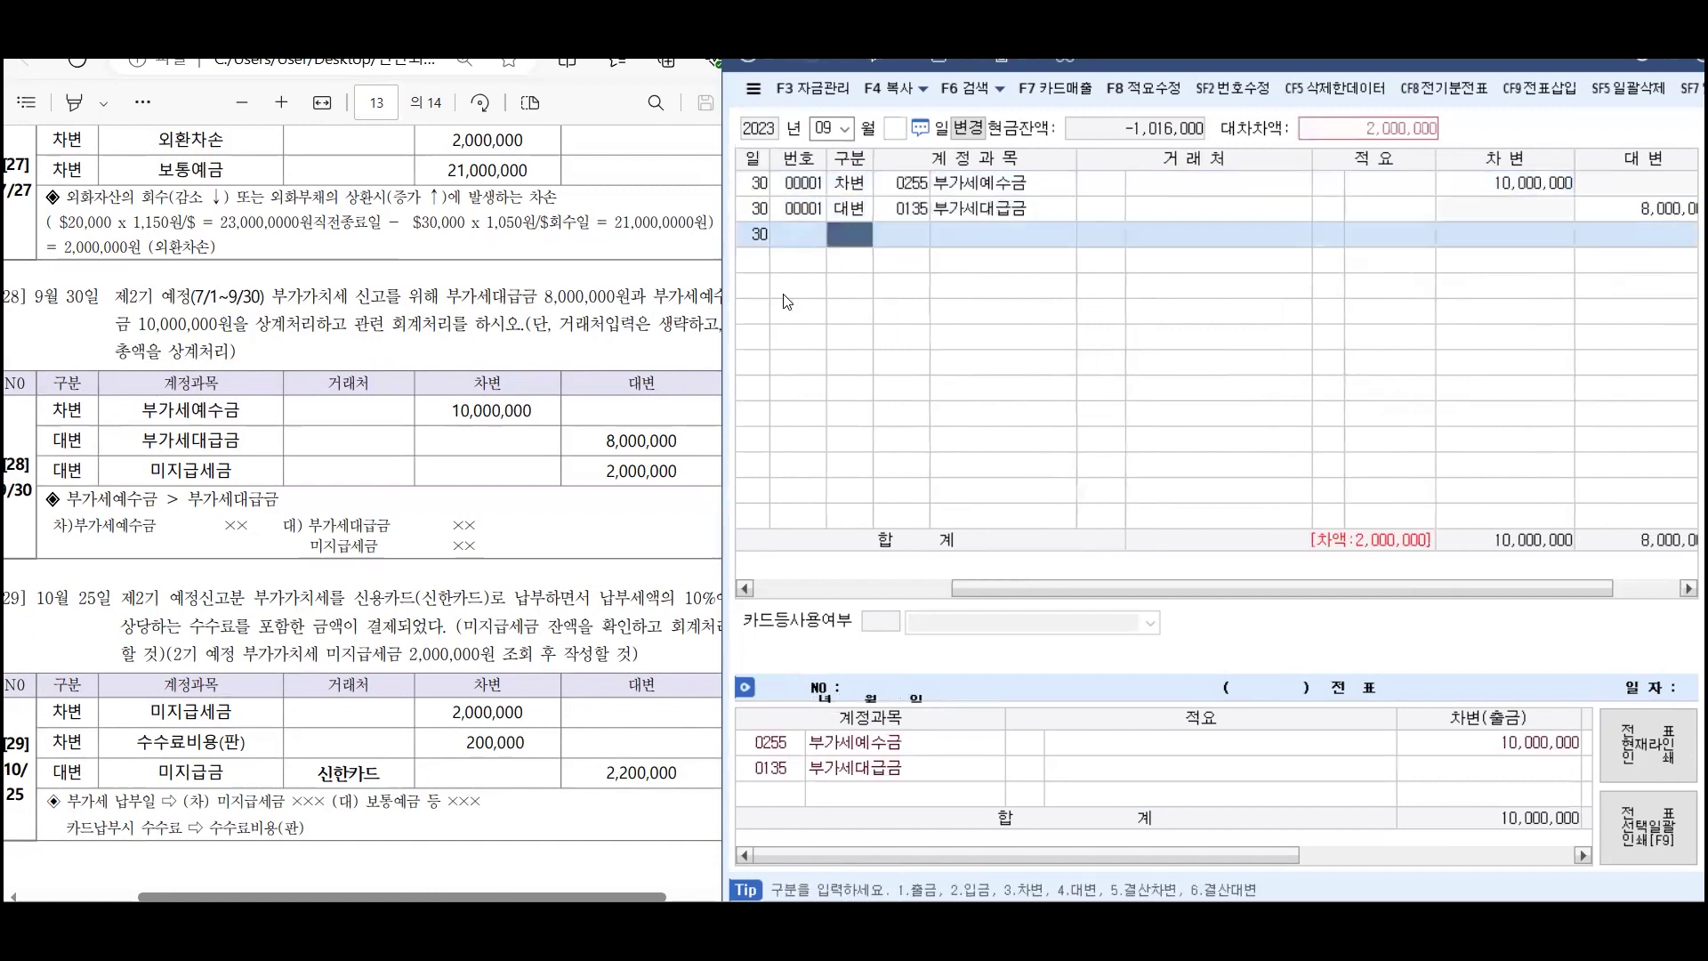
Add a September 30 대변 line with account 0253 미지급금 and a credit of 2,000,000, leaving partner and 적요 blank
{"action": "type", "text": "4"}
{"action": "type", "text": "미지"}
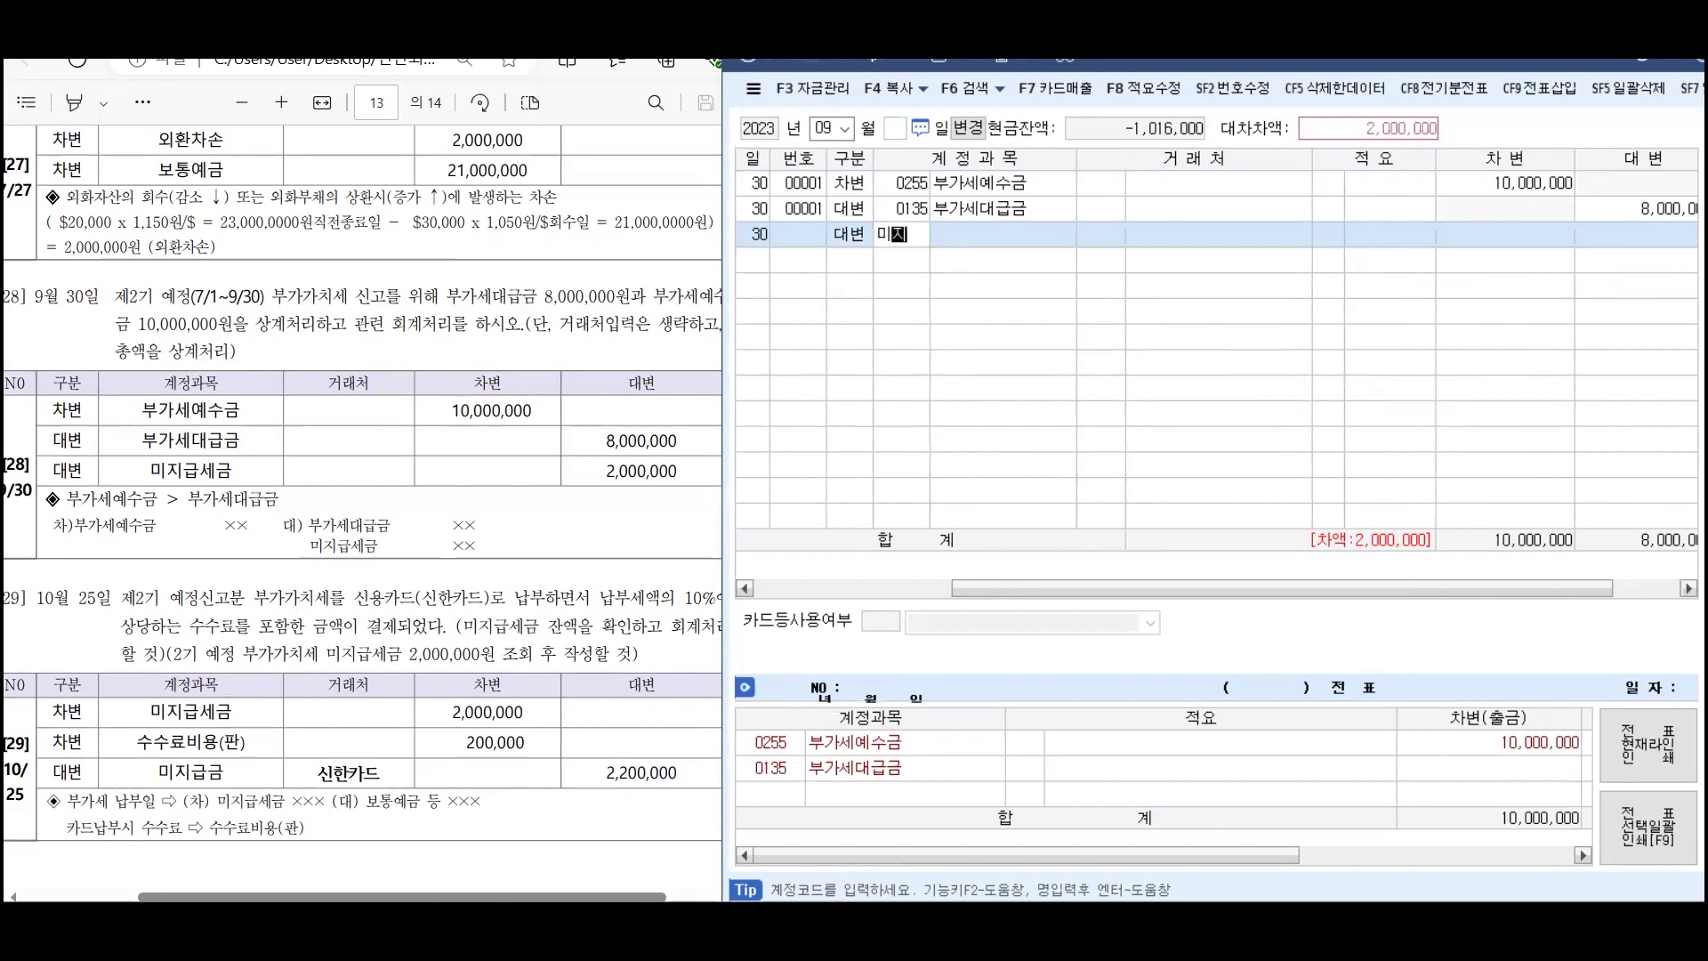
{"action": "key", "text": "Return"}
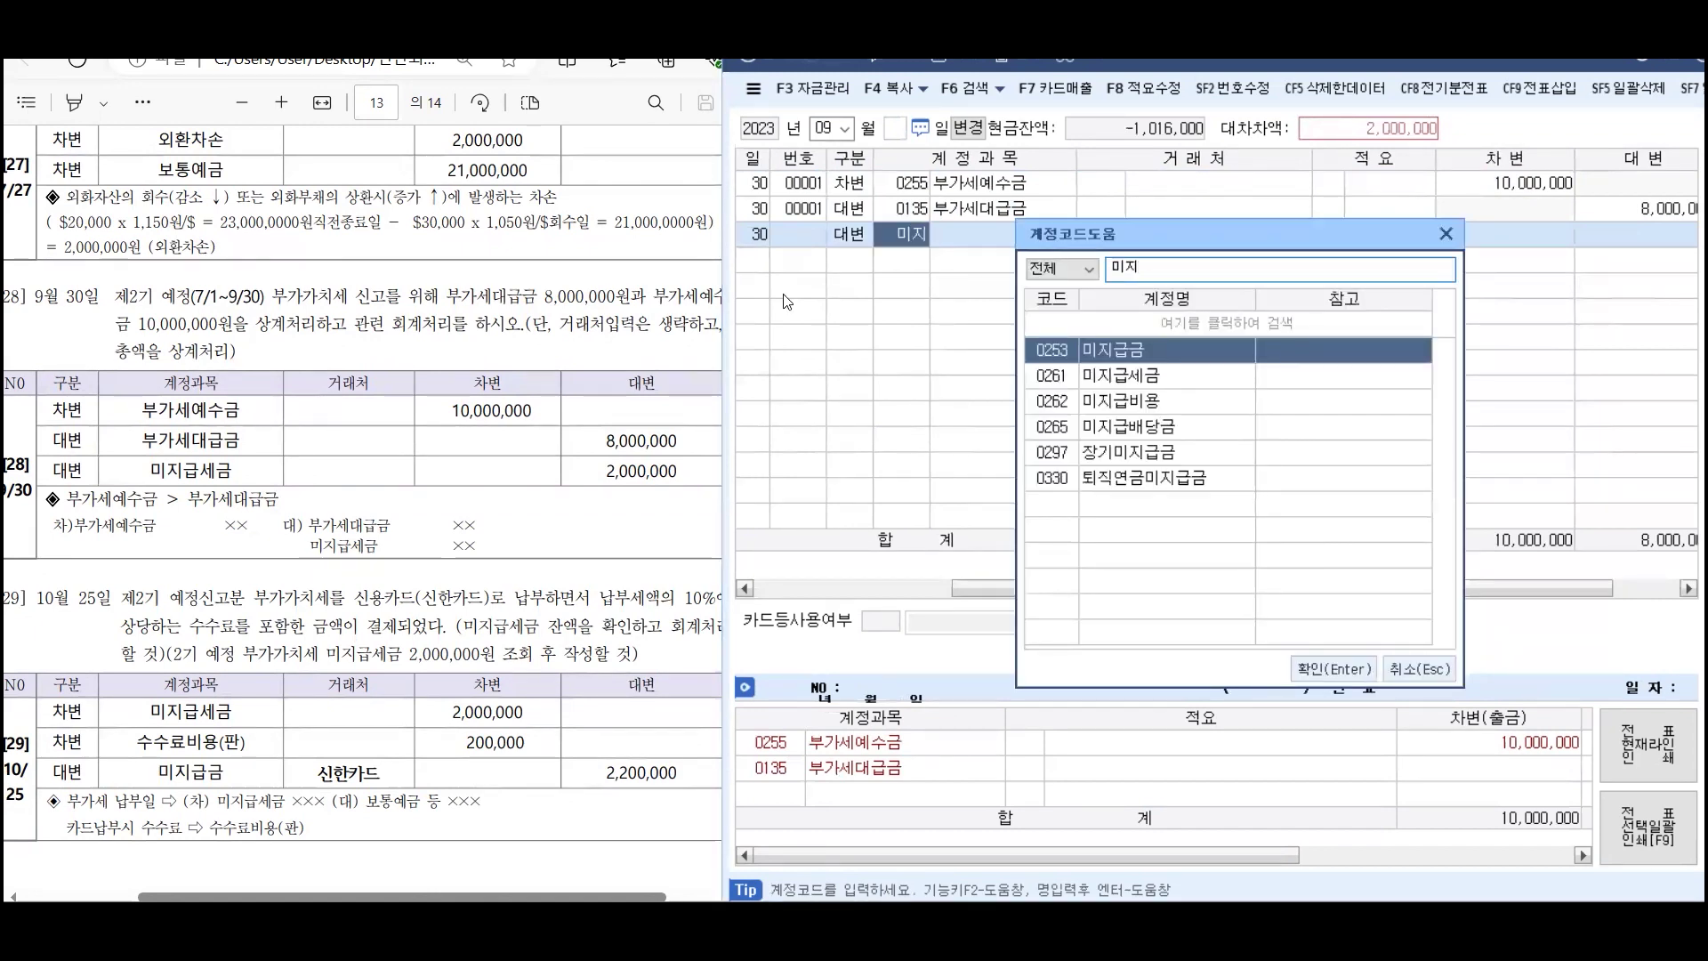
{"action": "key", "text": "Return"}
{"action": "key", "text": "Return"}
{"action": "key", "text": "Return"}
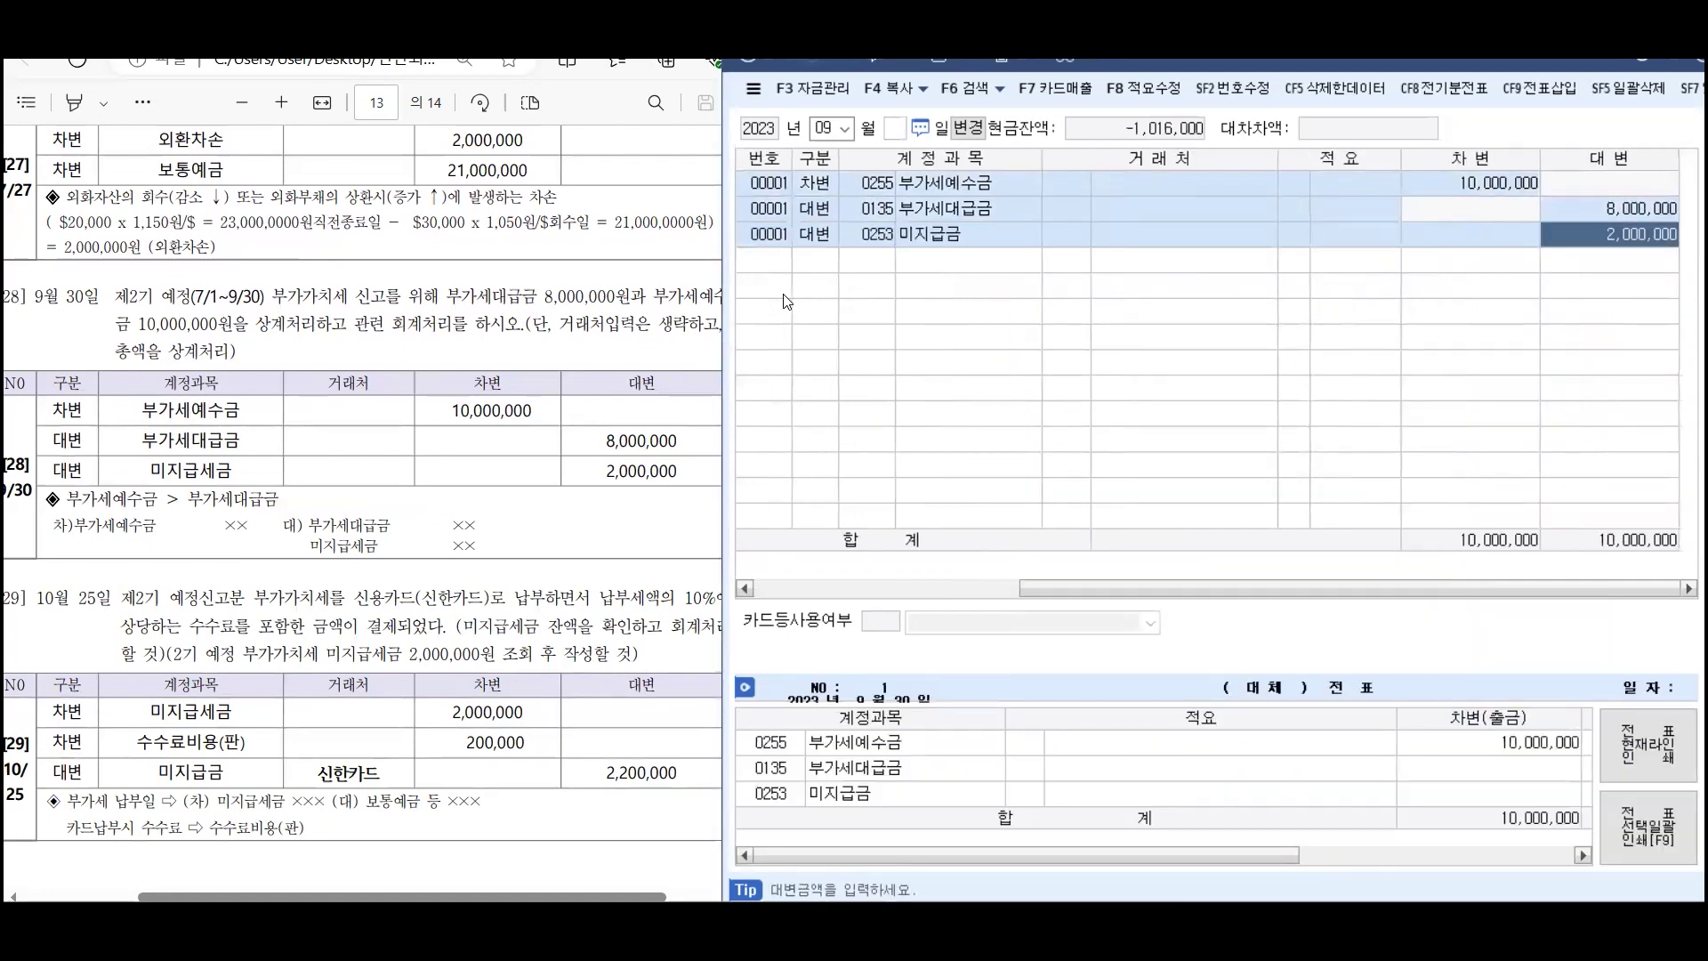
{"action": "key", "text": "Return"}
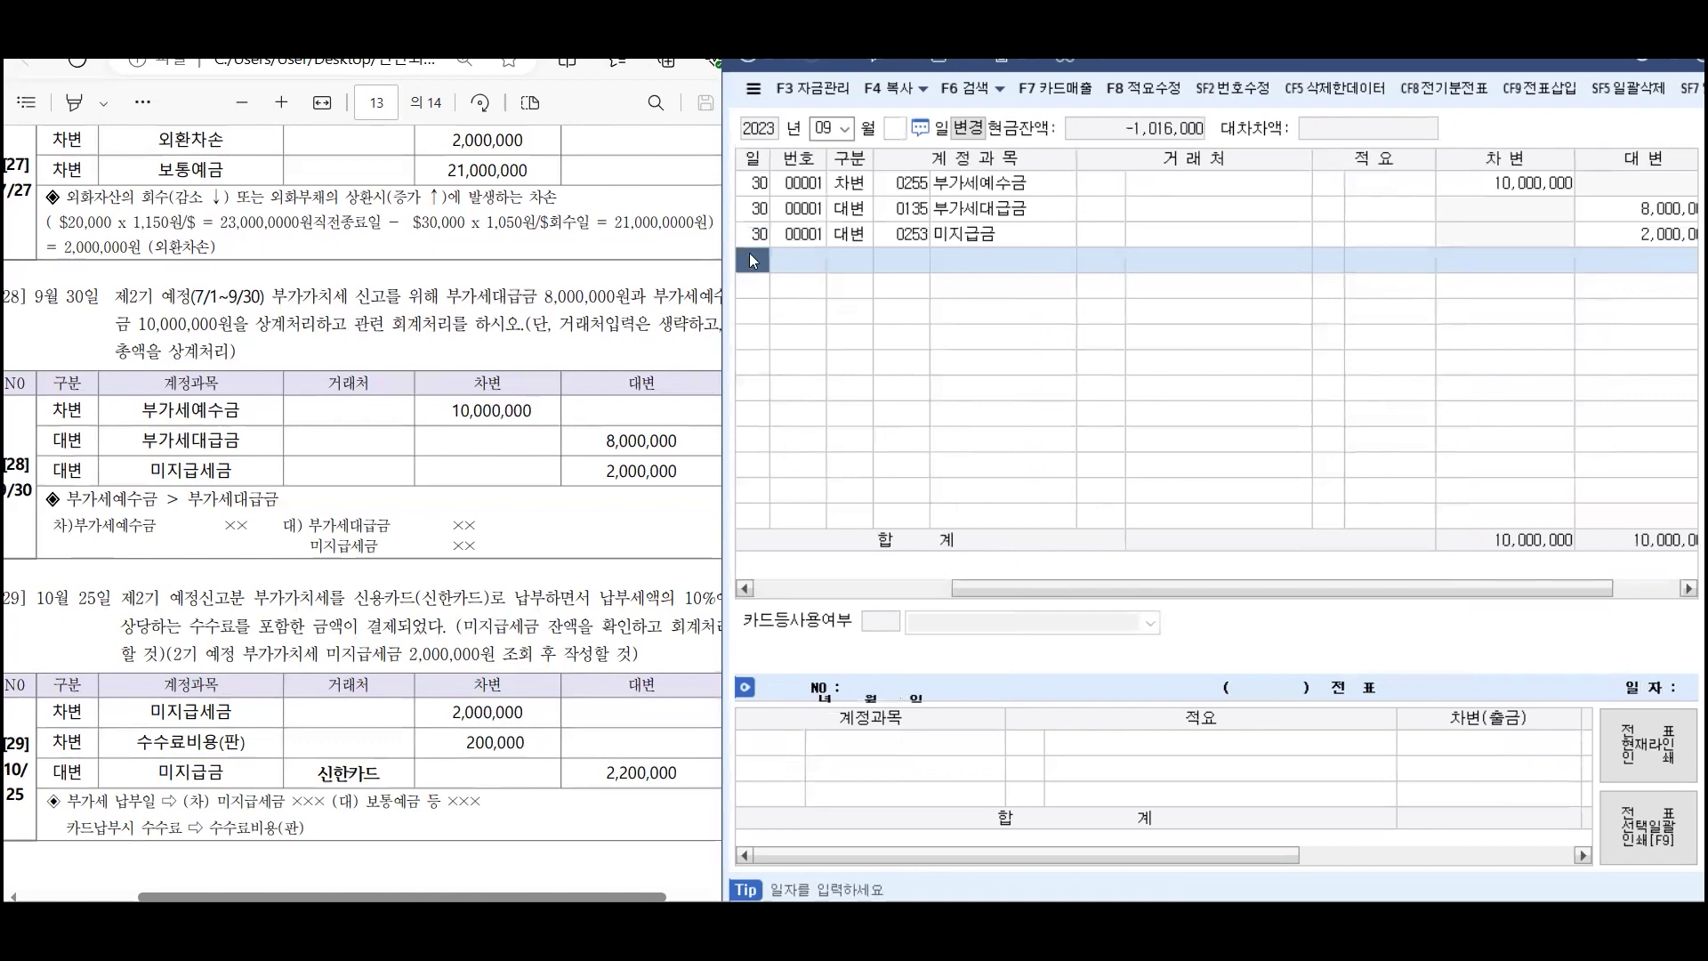
Switch the voucher entry date to month 10, day 25
{"action": "scroll", "coordinate": [193, 569], "scroll_direction": "down", "scroll_amount": 3}
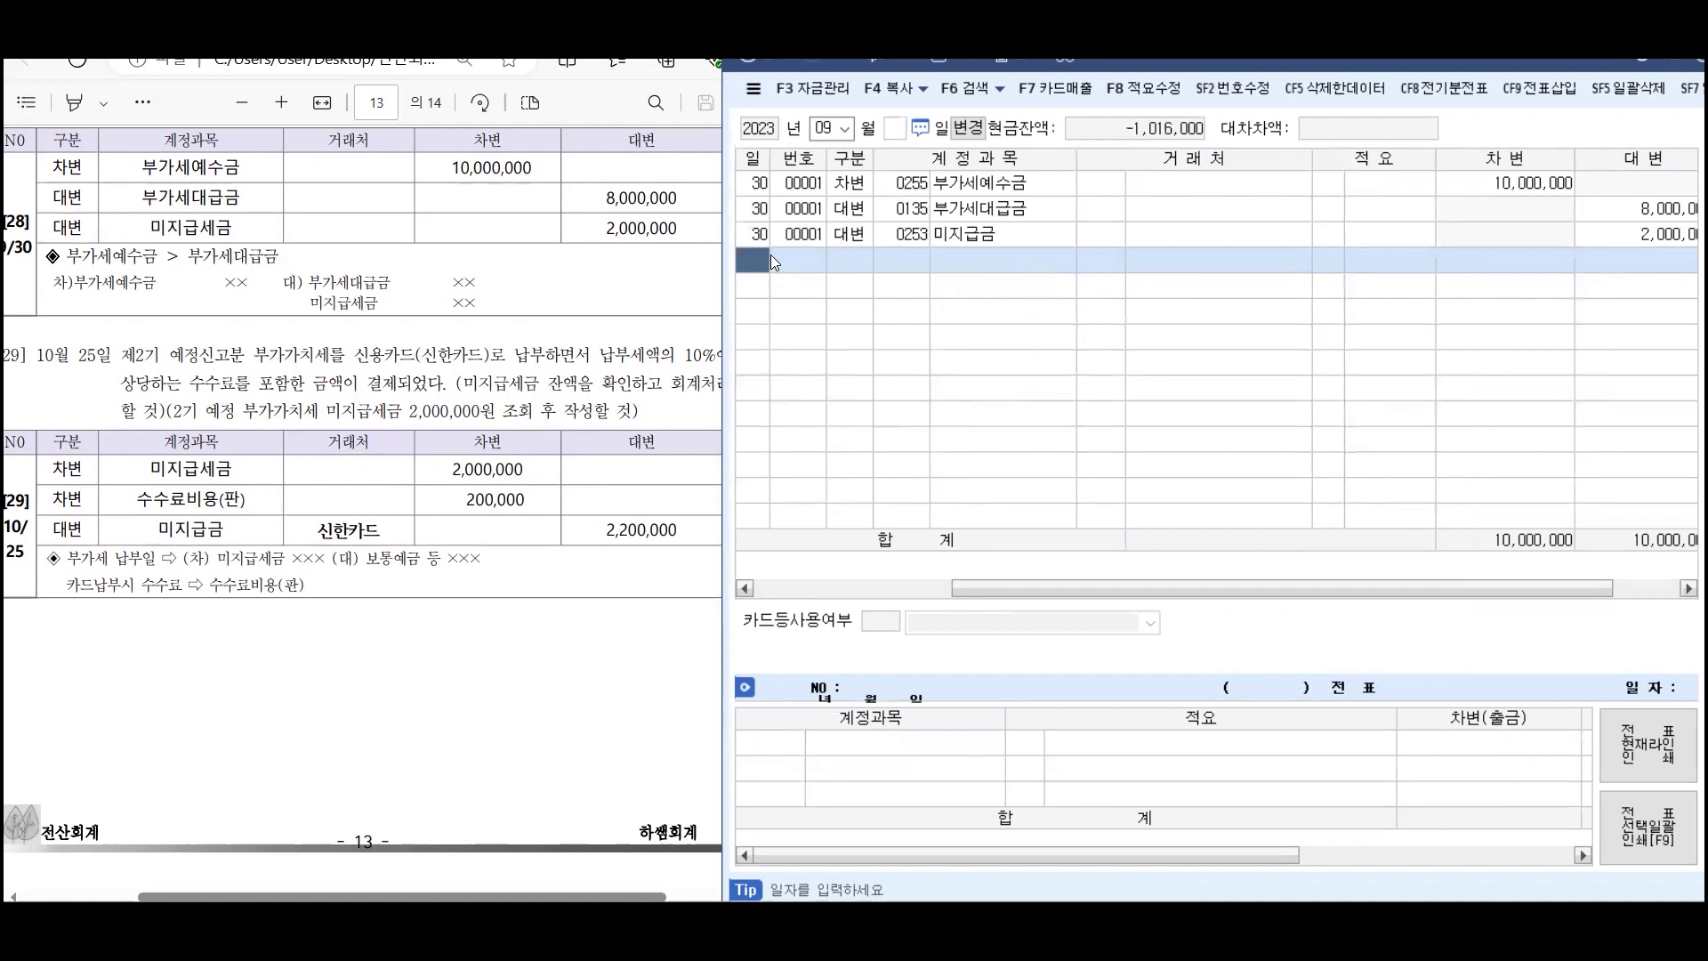
{"action": "left_click", "coordinate": [843, 129]}
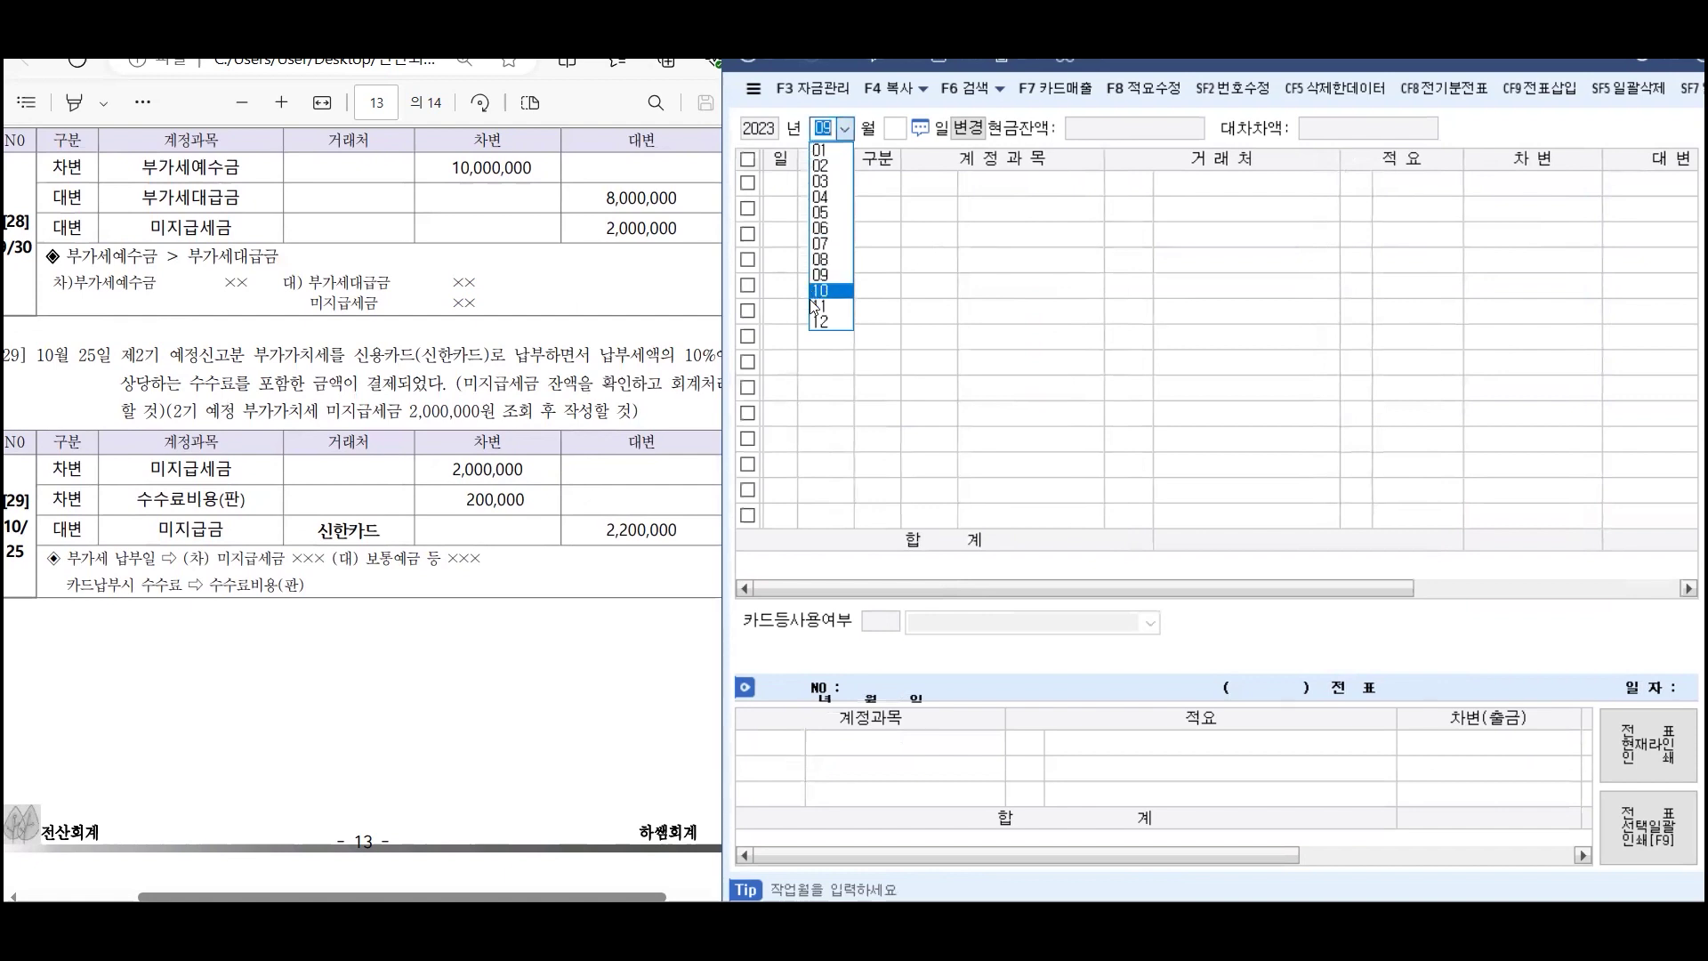
{"action": "left_click", "coordinate": [811, 293]}
{"action": "type", "text": "2"}
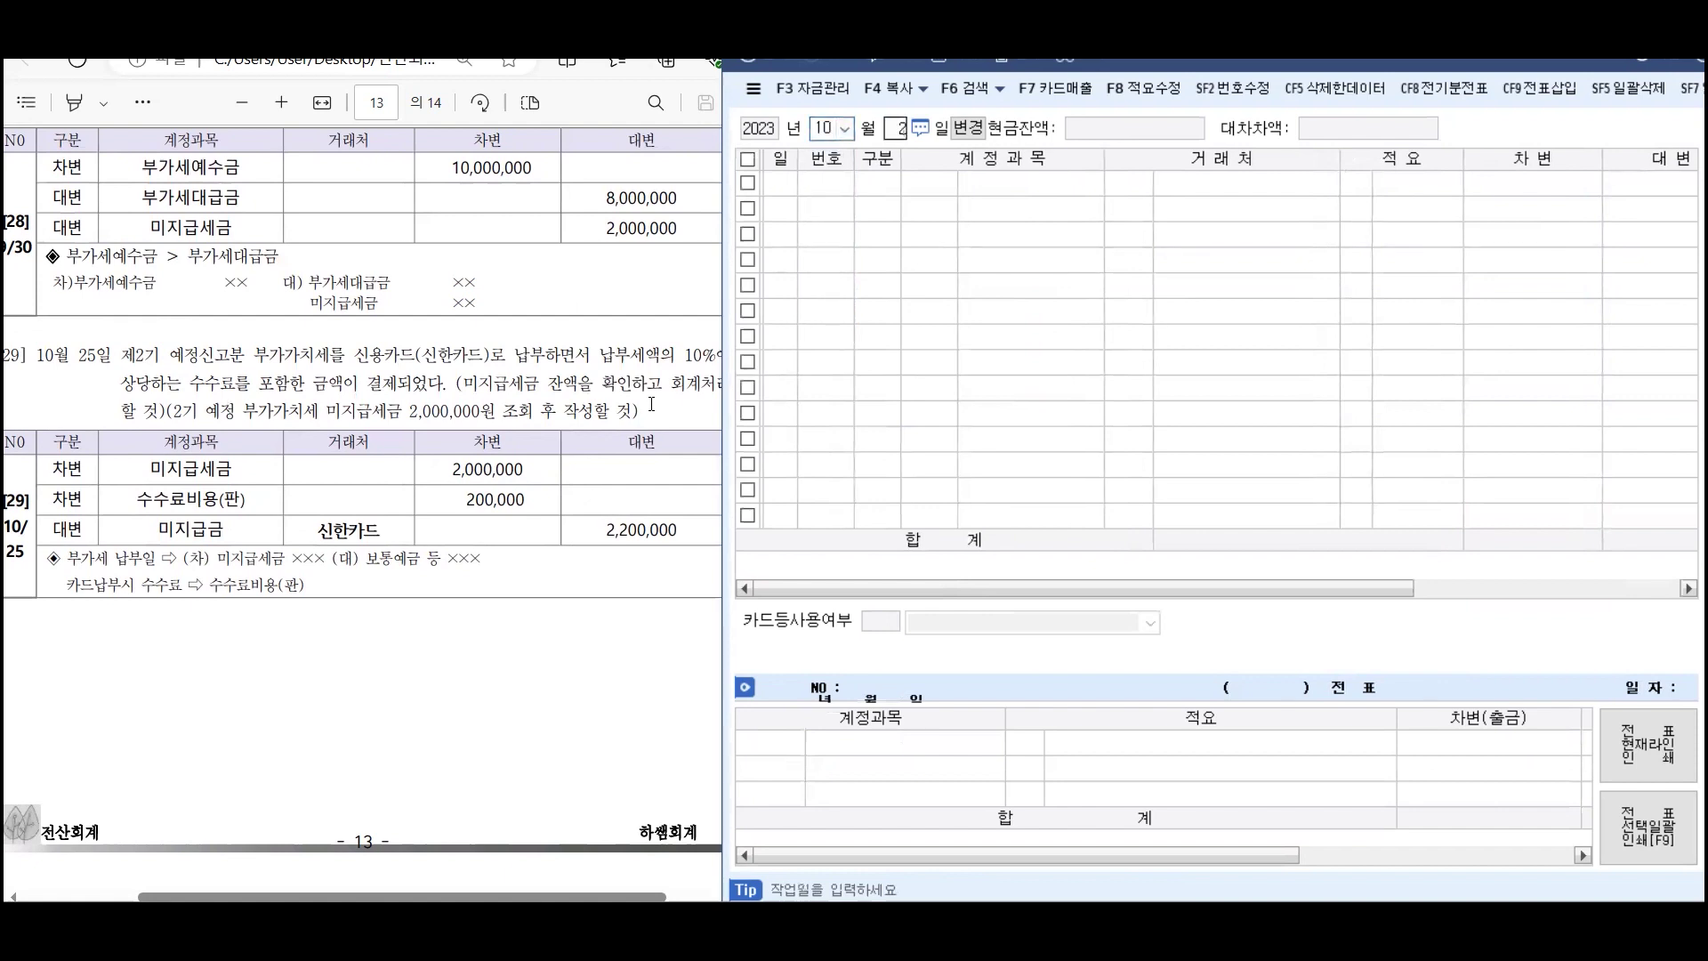
{"action": "type", "text": "5"}
{"action": "key", "text": "Return"}
Enter an October 25 차변 line with account 0261 미지급세금 and a debit of 2,000,000, leaving partner and 적요 blank
{"action": "type", "text": "3"}
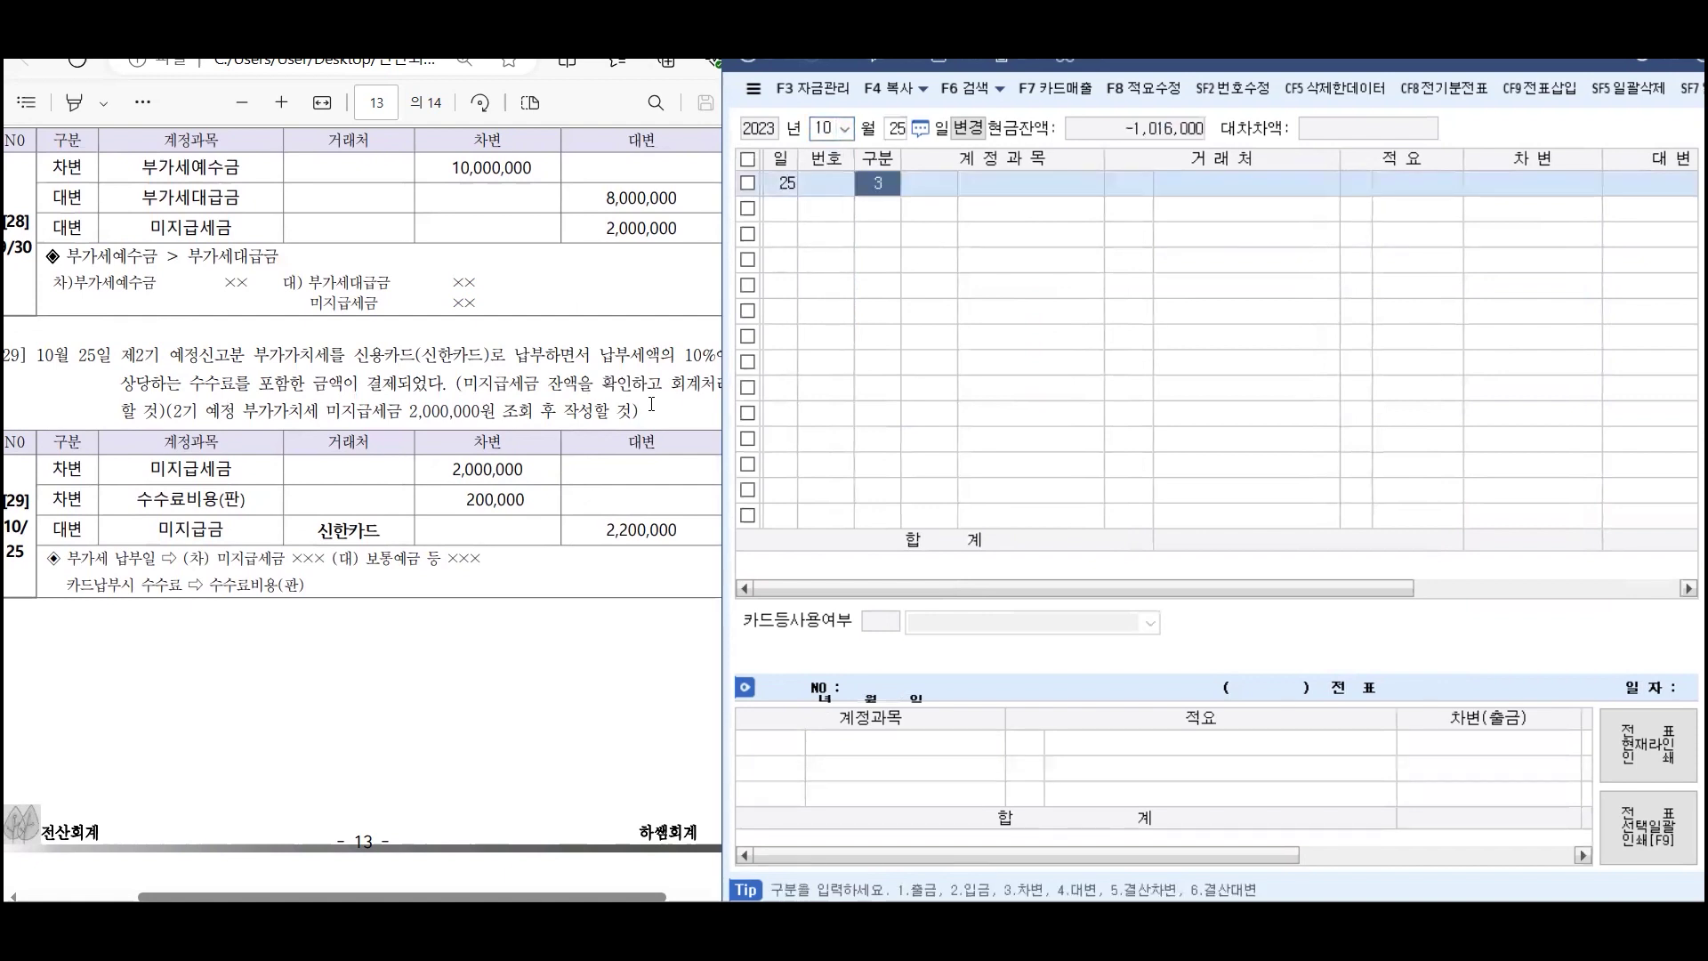
{"action": "key", "text": "Return"}
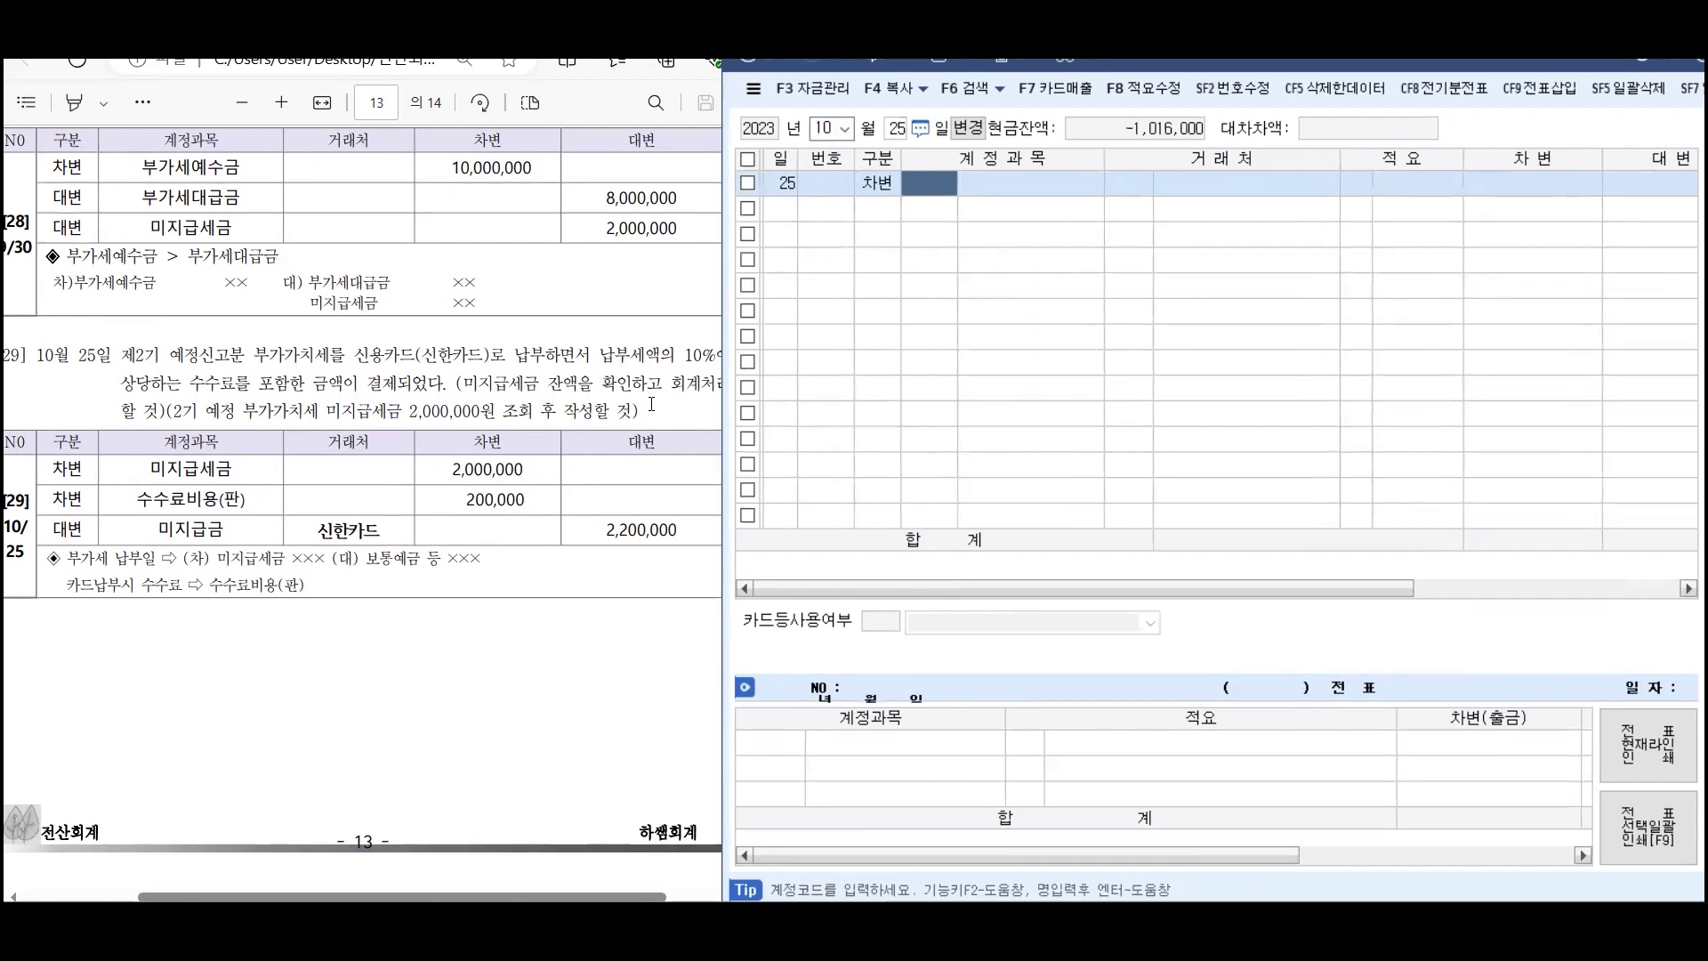
{"action": "type", "text": "미지"}
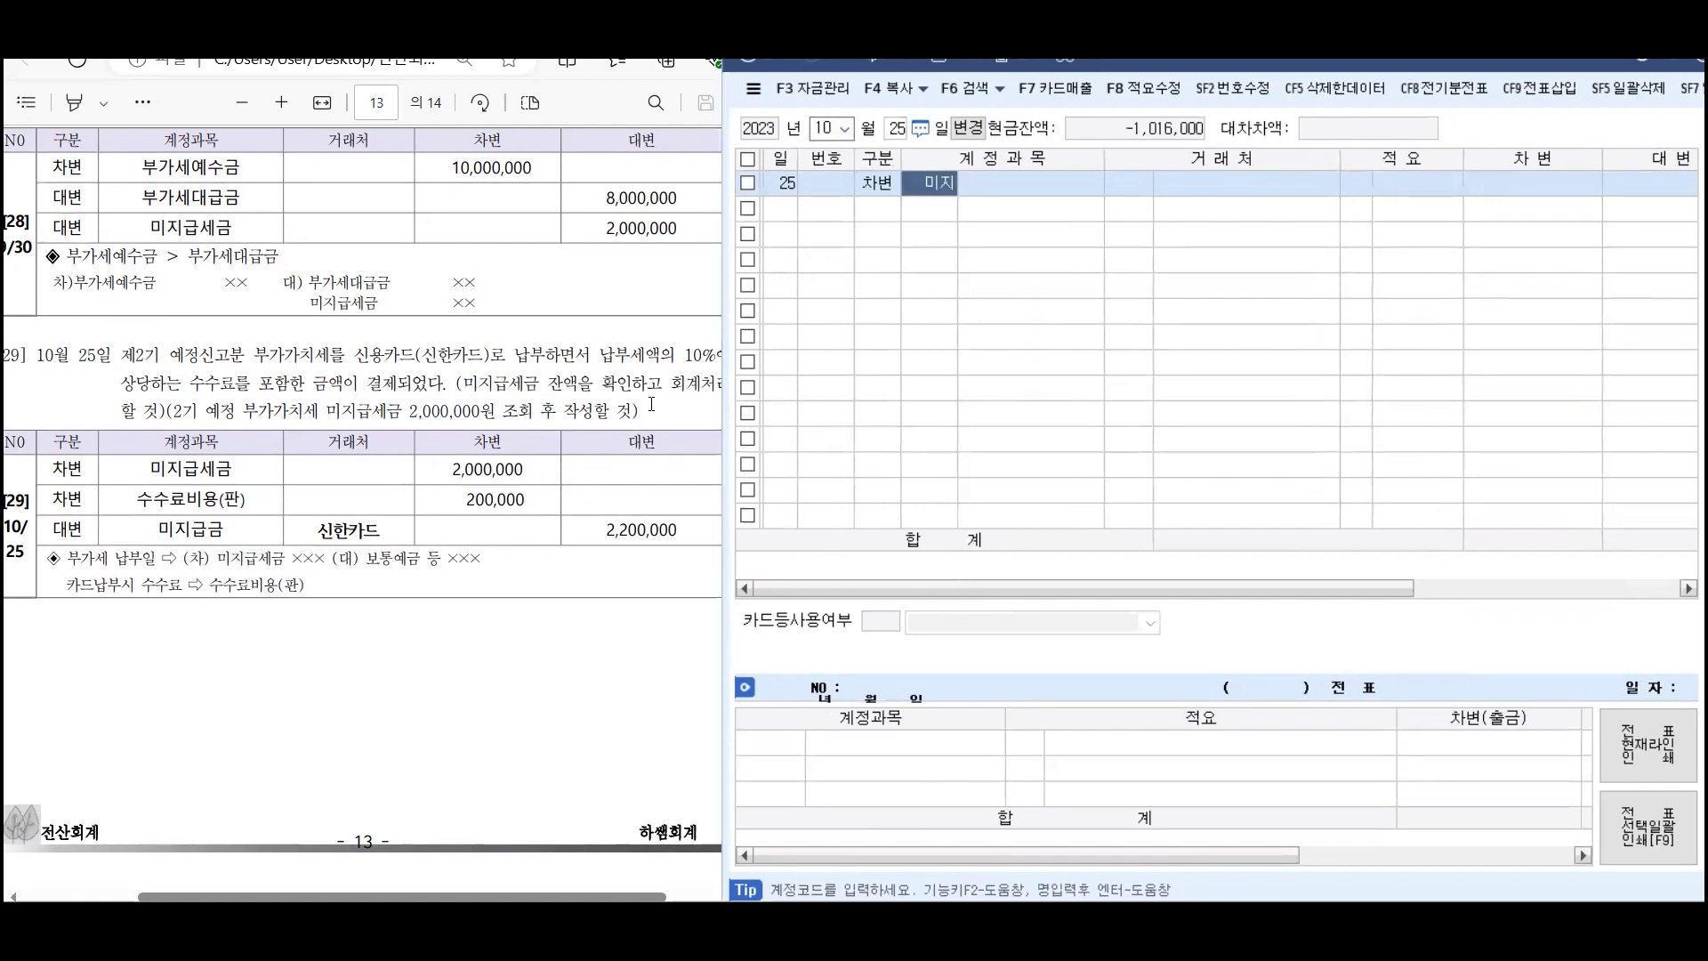
{"action": "key", "text": "Return"}
{"action": "key", "text": "Down"}
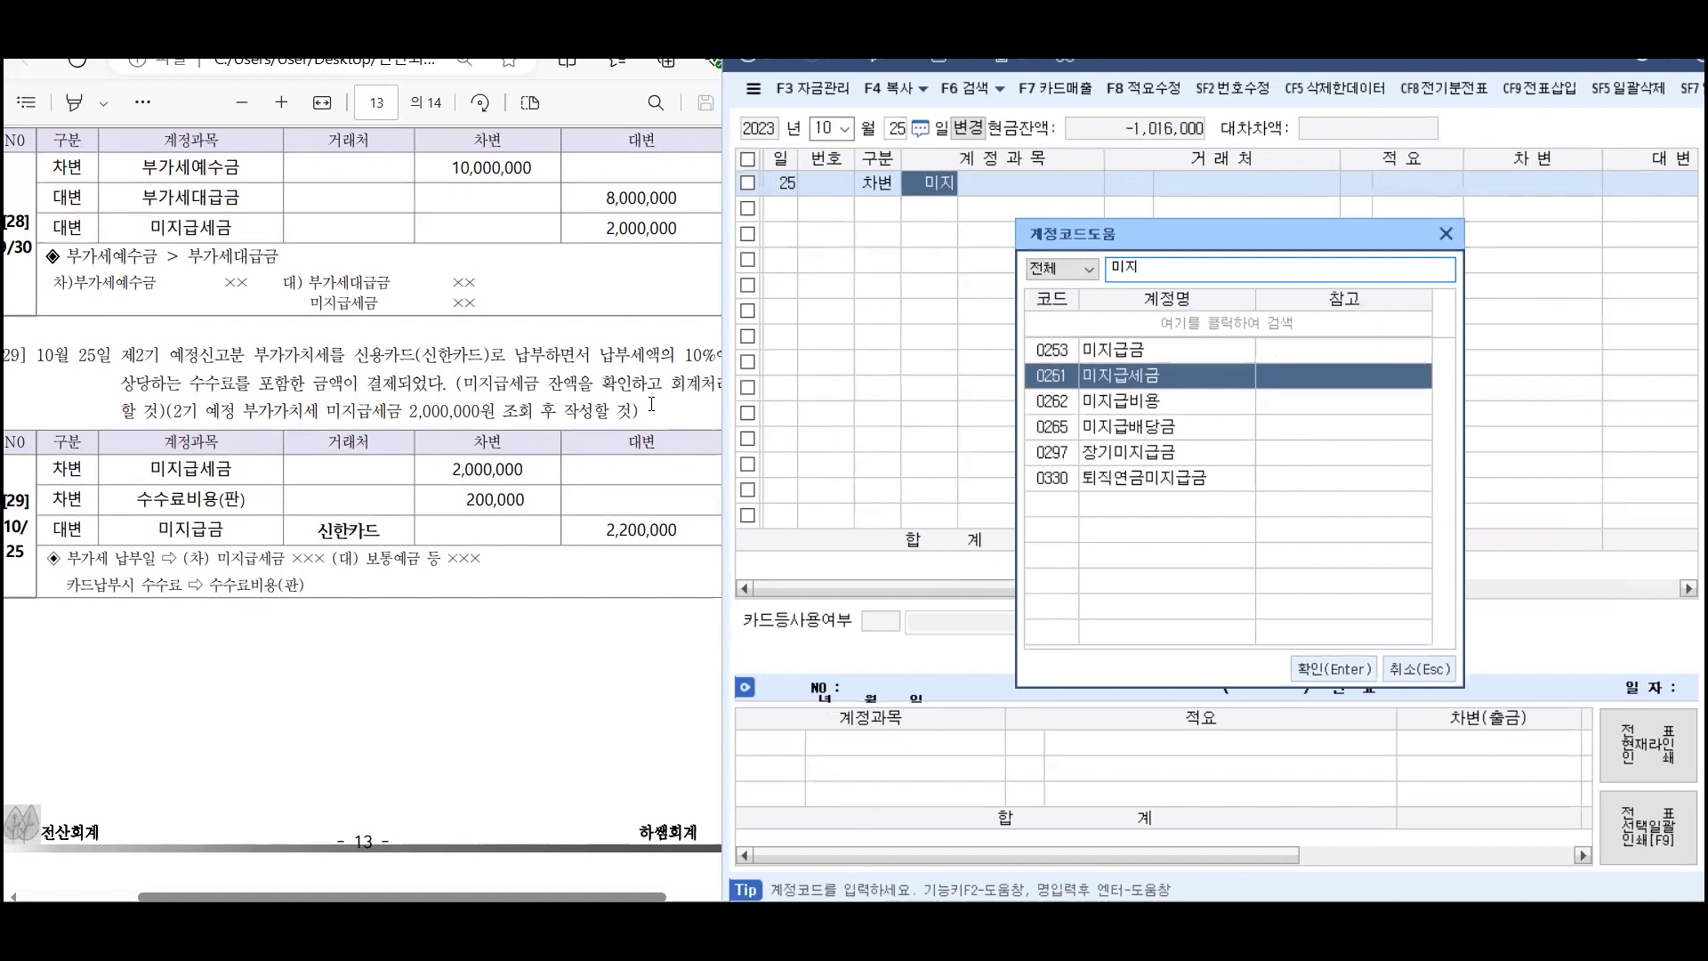
{"action": "key", "text": "Return"}
{"action": "key", "text": "Return"}
{"action": "key", "text": "Return"}
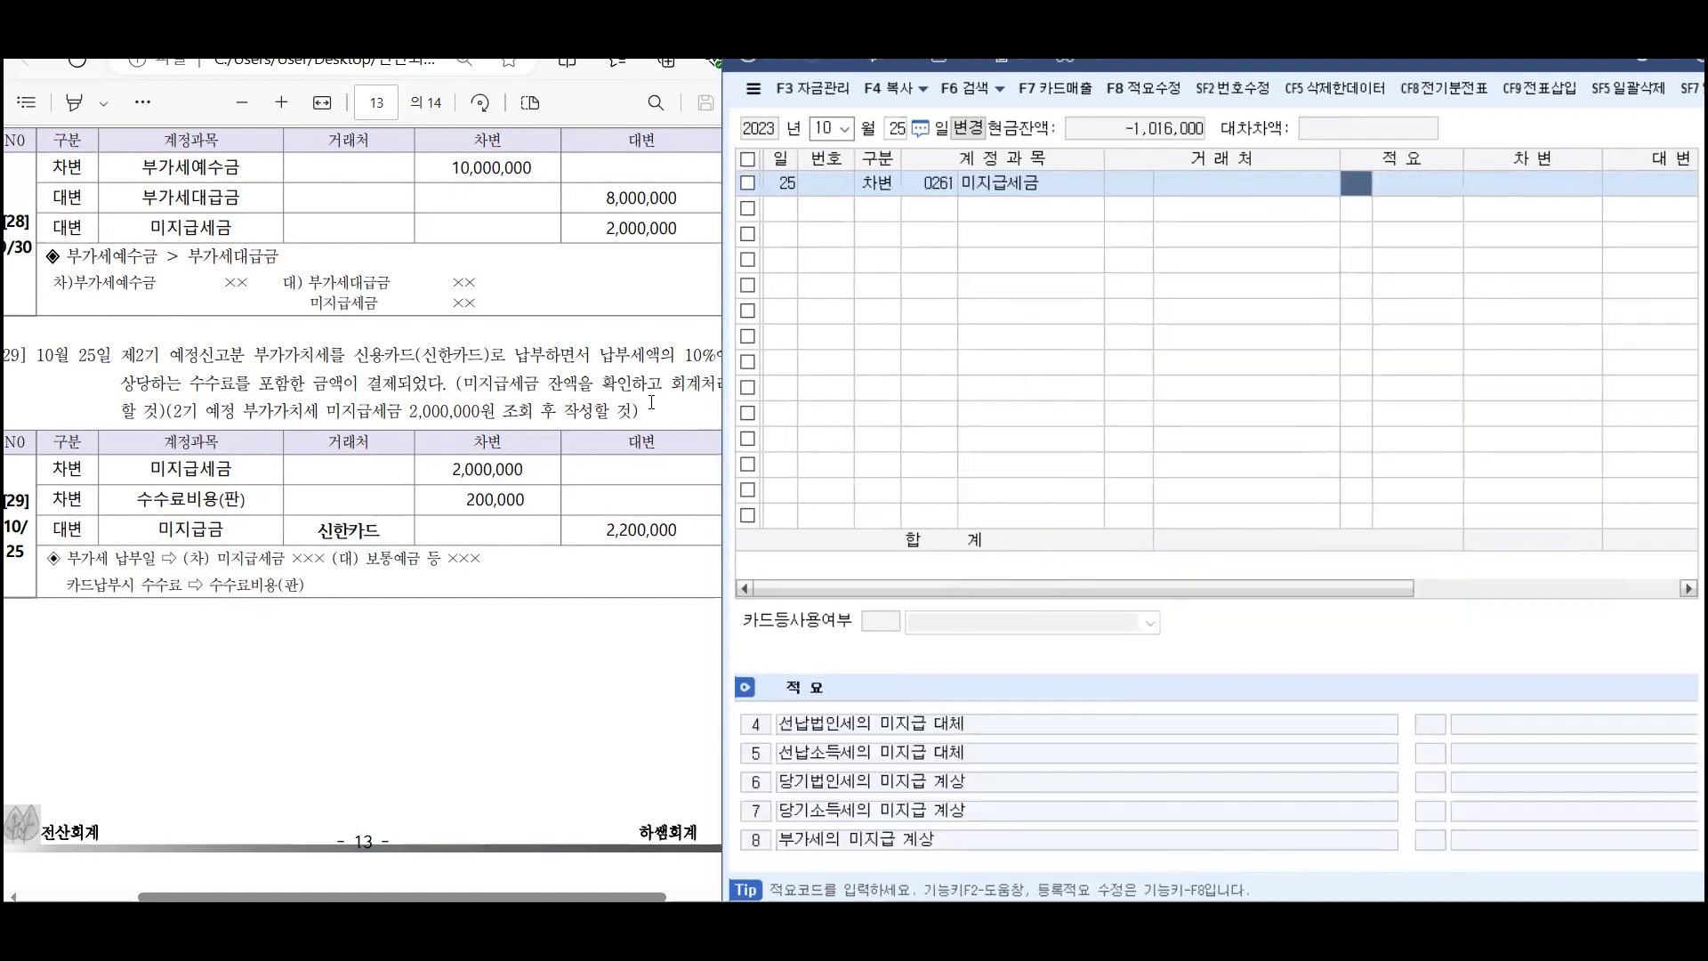
{"action": "key", "text": "Return"}
{"action": "key", "text": "Return"}
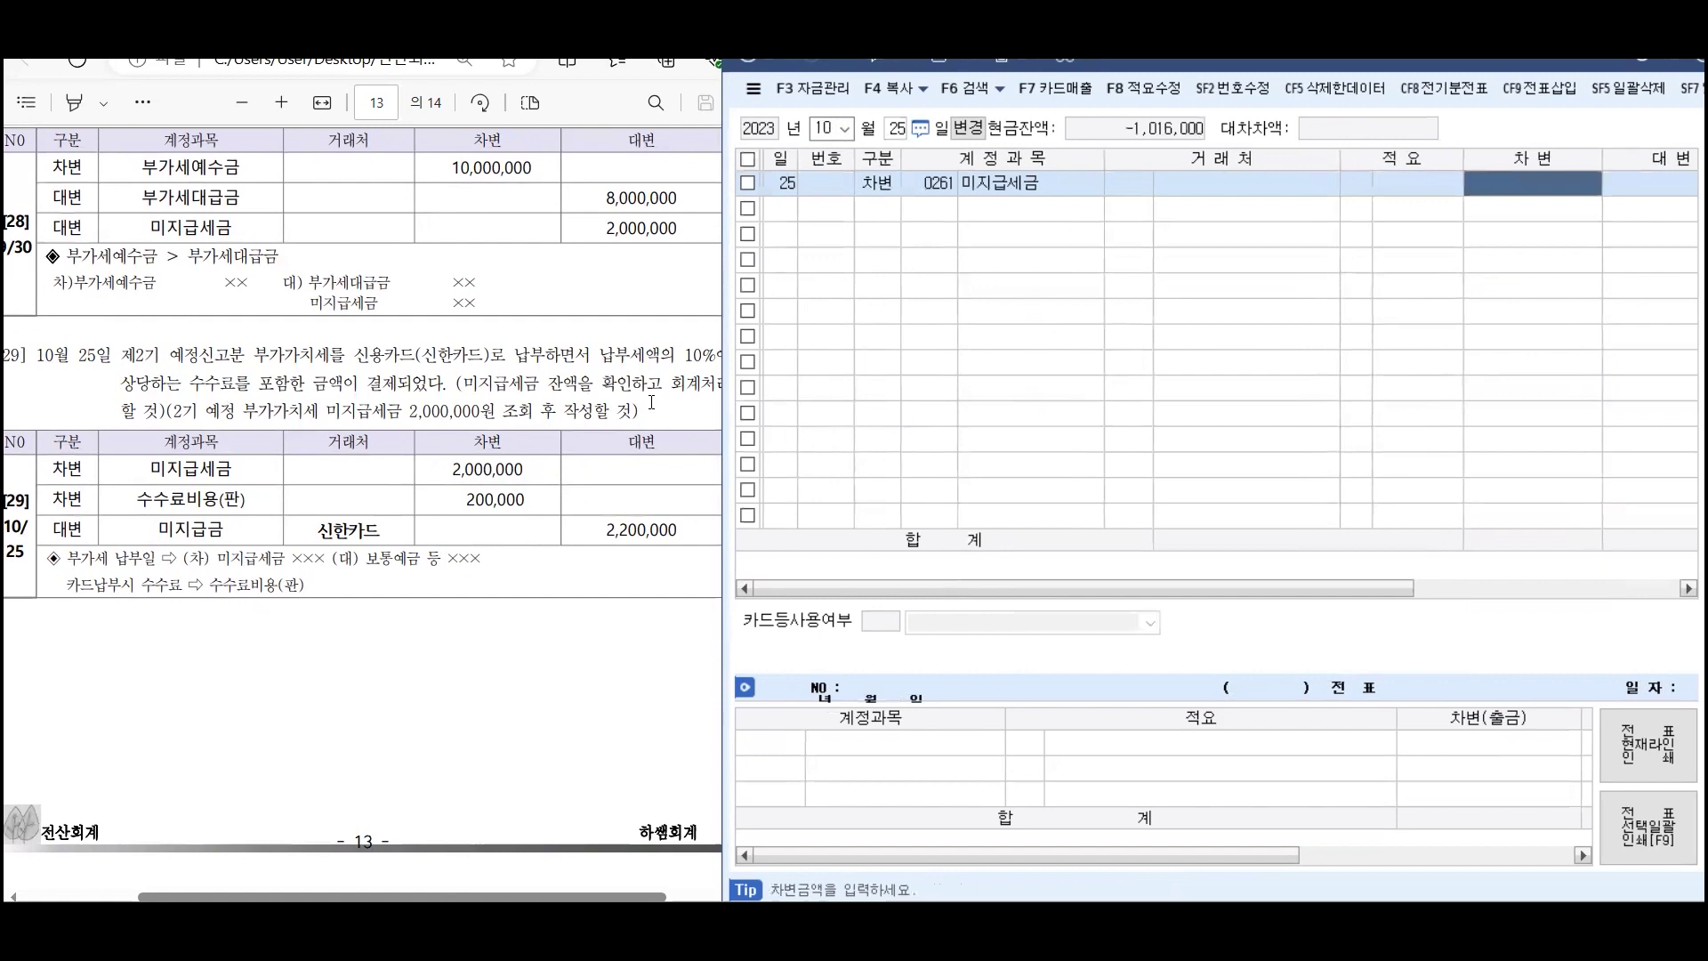
{"action": "type", "text": "2000000"}
{"action": "key", "text": "Return"}
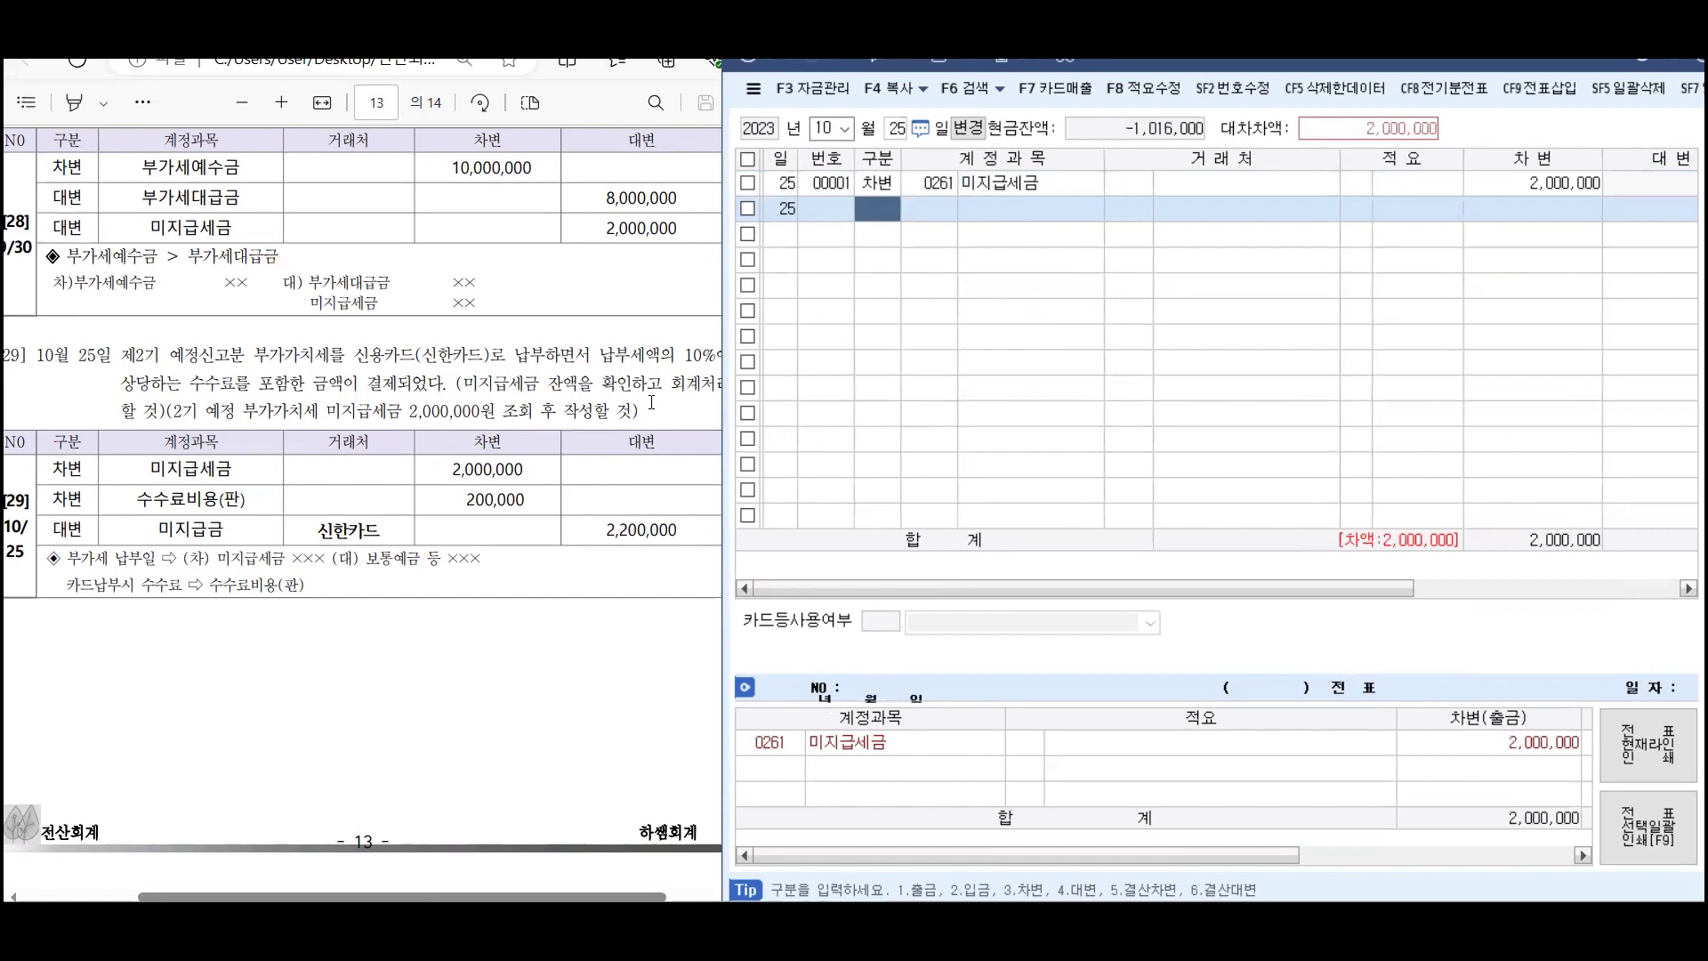
Start another October 25 차변 line with the 판매관리비 account 0831 수수료비용
{"action": "type", "text": "3"}
{"action": "type", "text": "수수"}
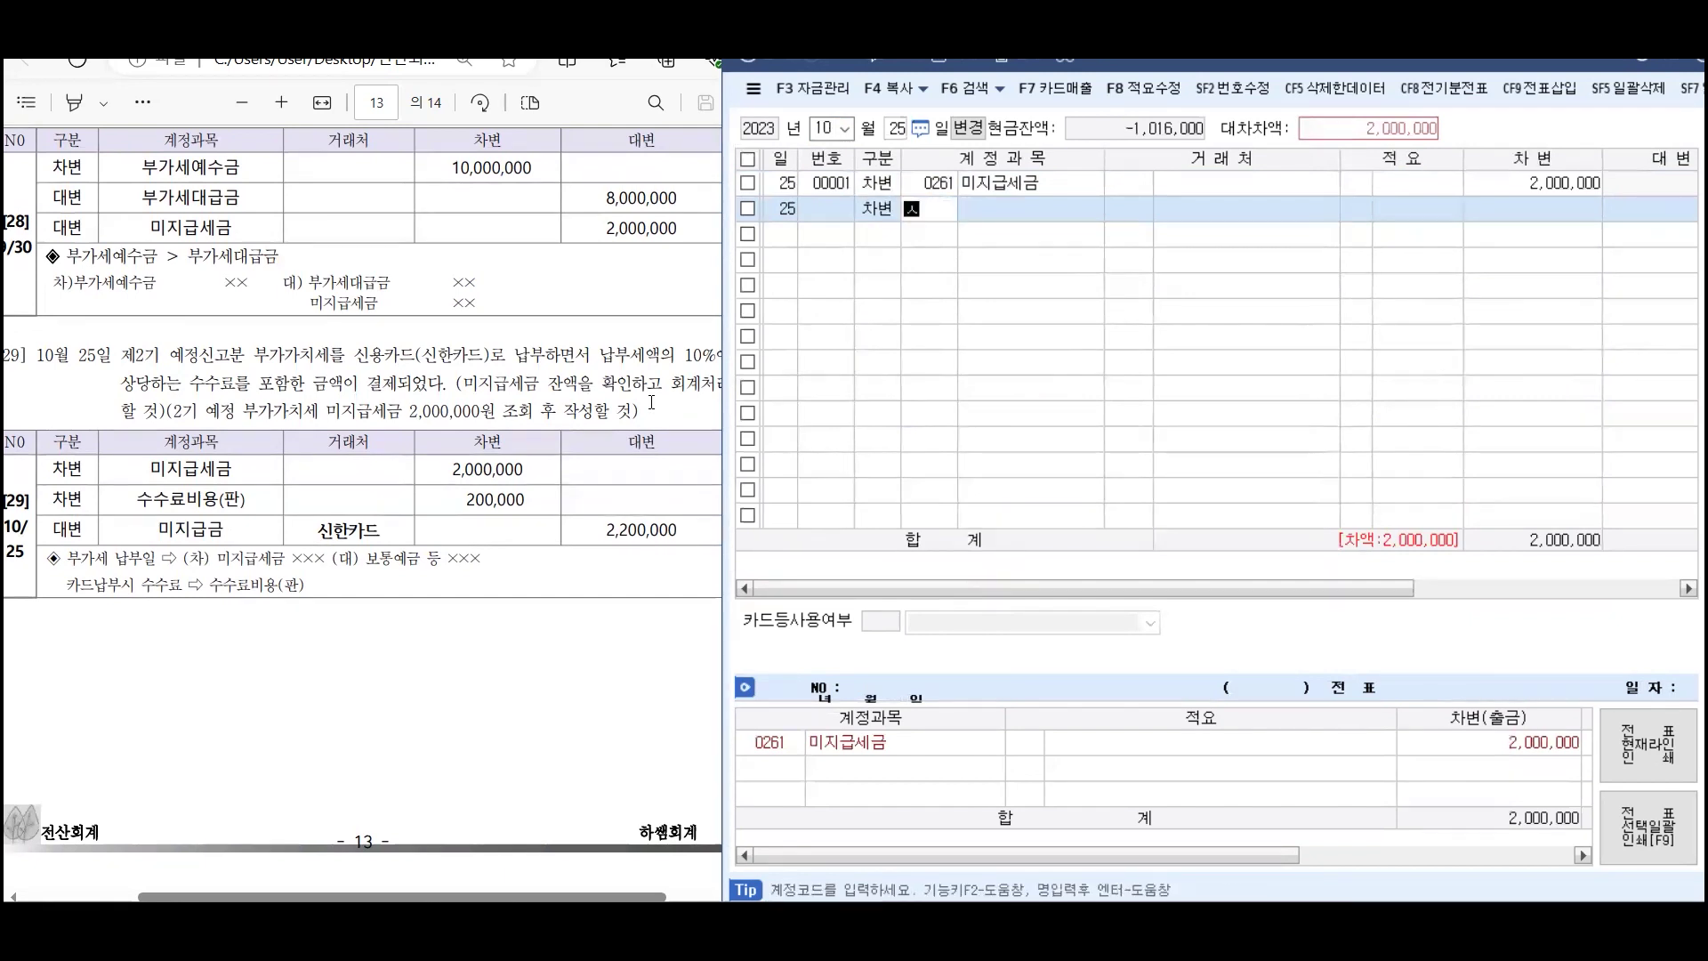
{"action": "key", "text": "Return"}
{"action": "key", "text": "BackSpace"}
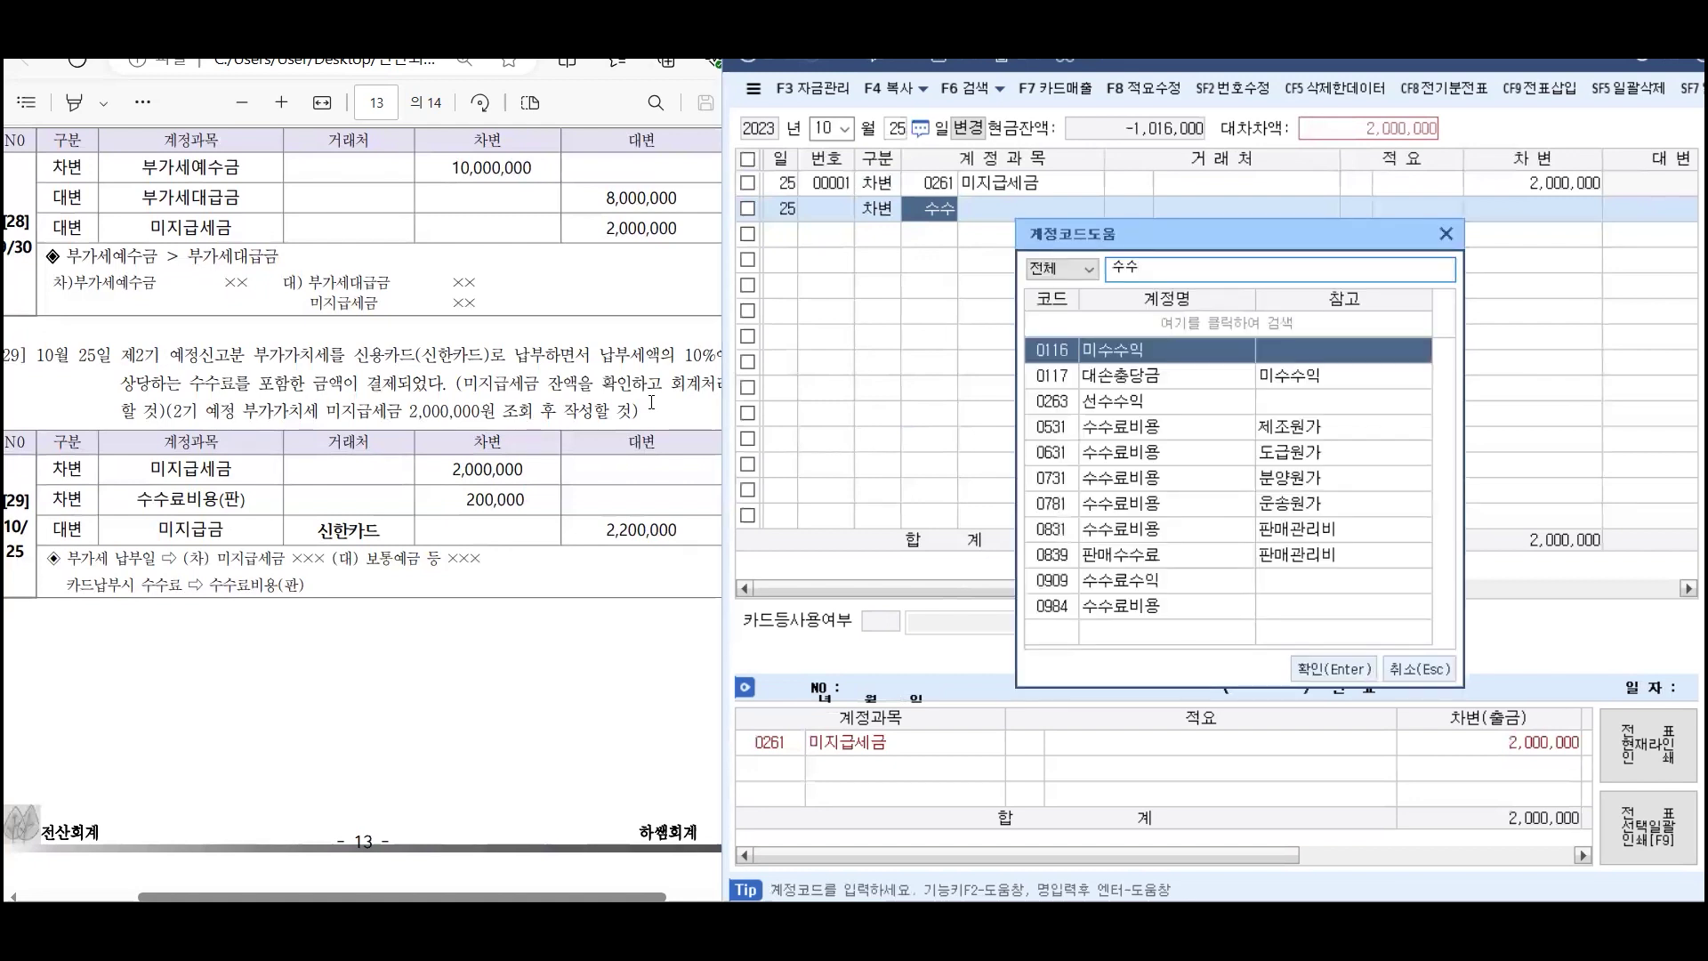
{"action": "key", "text": "Down"}
{"action": "key", "text": "Down"}
{"action": "key", "text": "Down"}
{"action": "key", "text": "Down"}
{"action": "key", "text": "Down"}
{"action": "key", "text": "Down"}
{"action": "key", "text": "Down"}
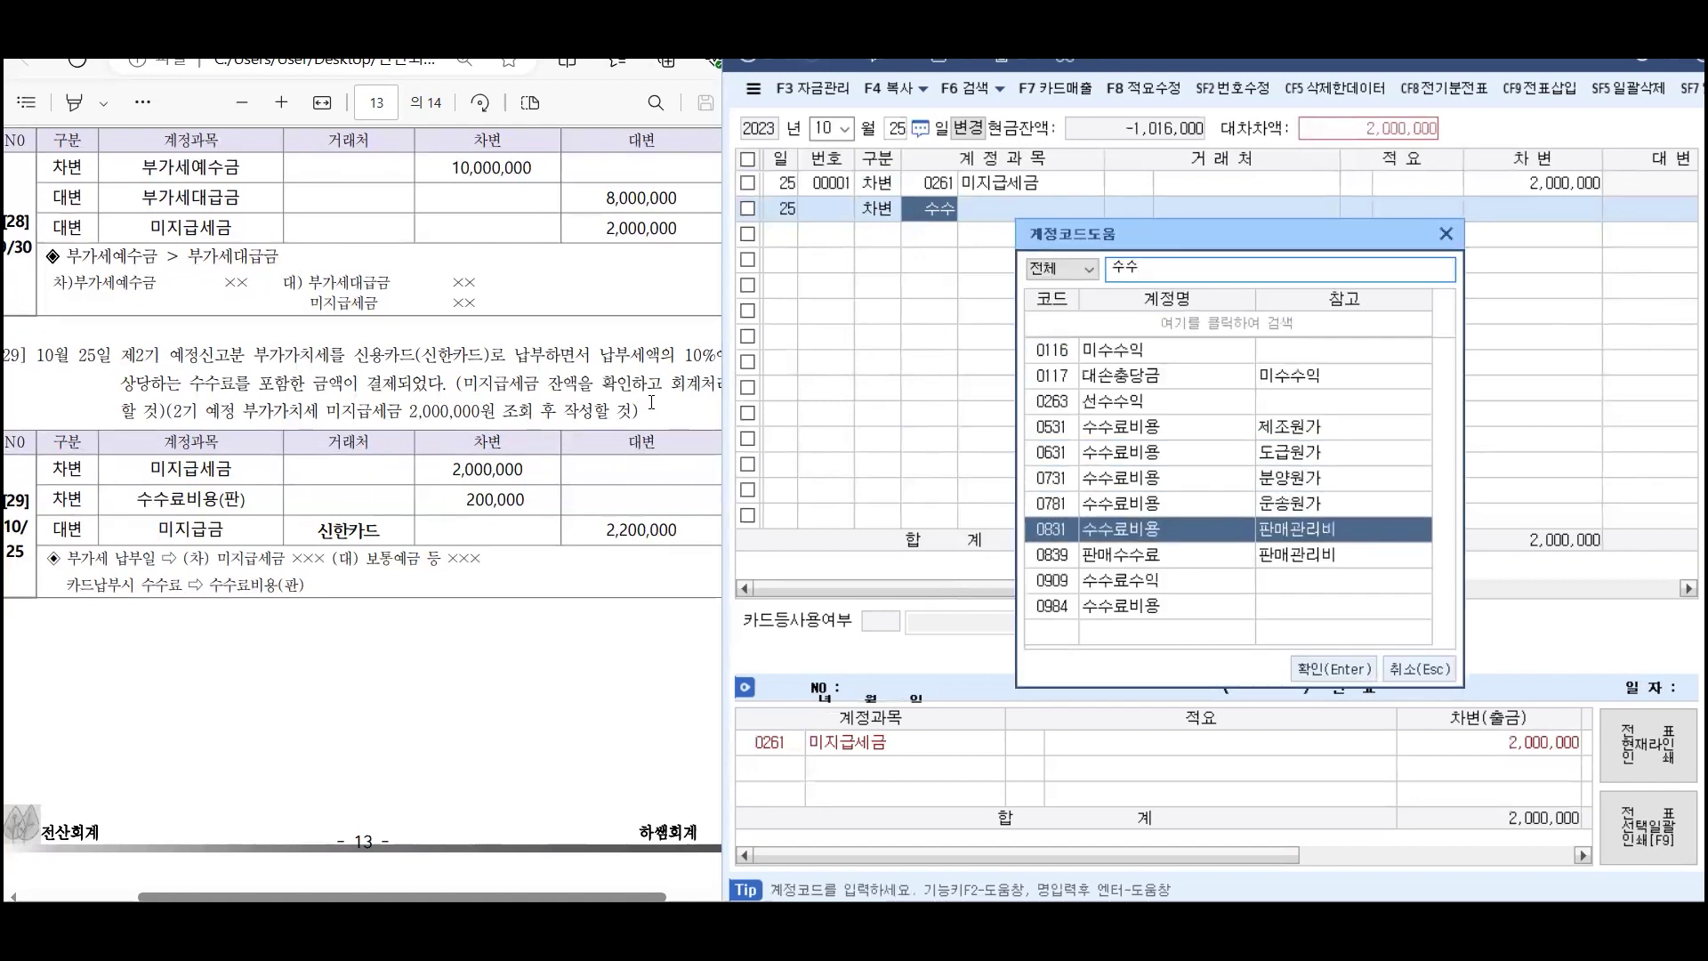
{"action": "key", "text": "Return"}
Leave 적요 blank on the 수수료비용 line and enter a debit of 200,000
{"action": "key", "text": "Return"}
{"action": "key", "text": "Return"}
{"action": "type", "text": "2"}
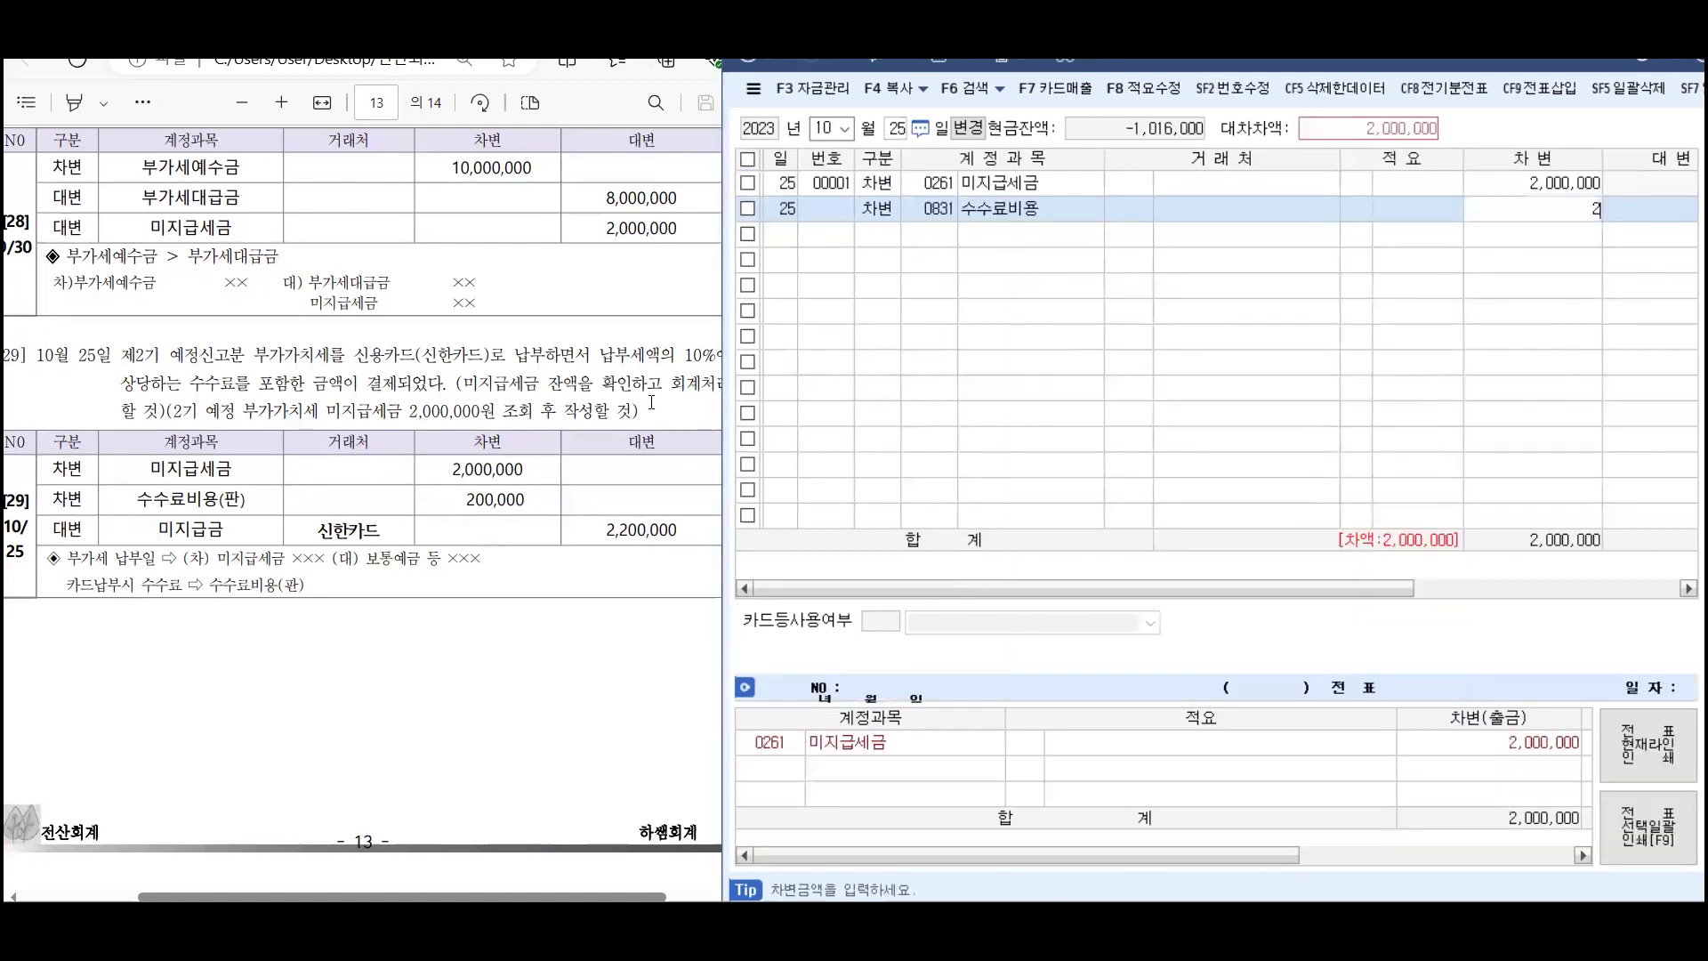
{"action": "type", "text": "00,000"}
{"action": "key", "text": "Return"}
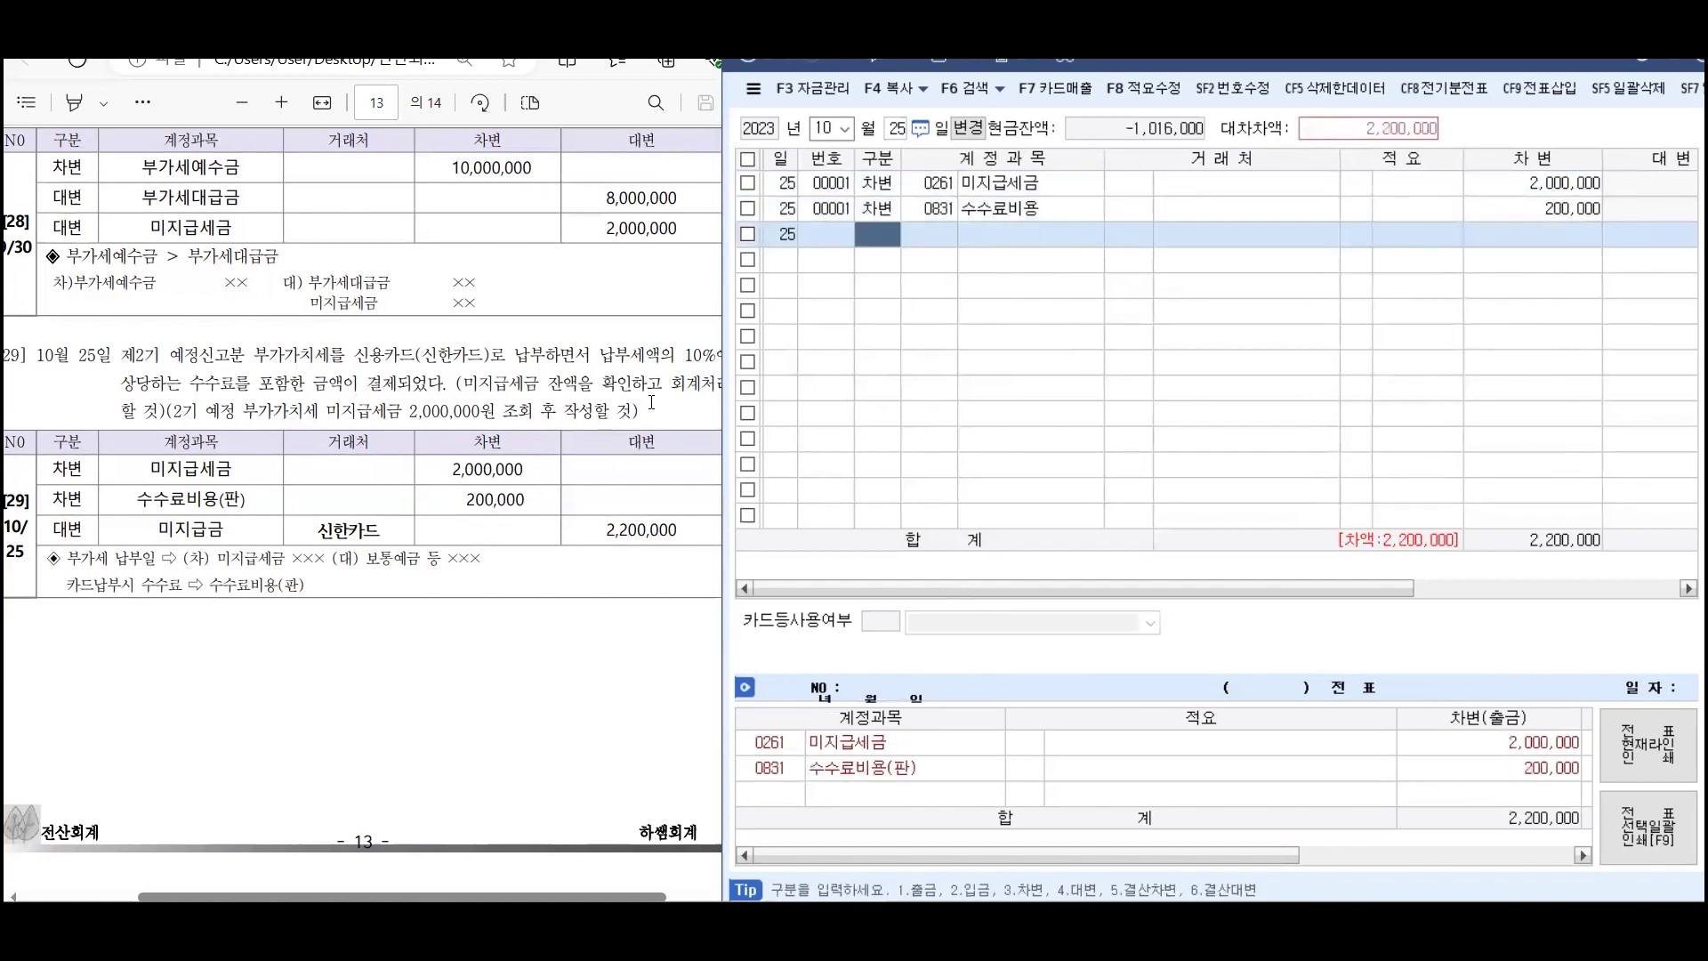
Add an October 25 대변 line with account 0253 미지급금, partner 99600 신한카드, blank 적요 and a credit of 2,200,000
{"action": "type", "text": "4"}
{"action": "key", "text": "Return"}
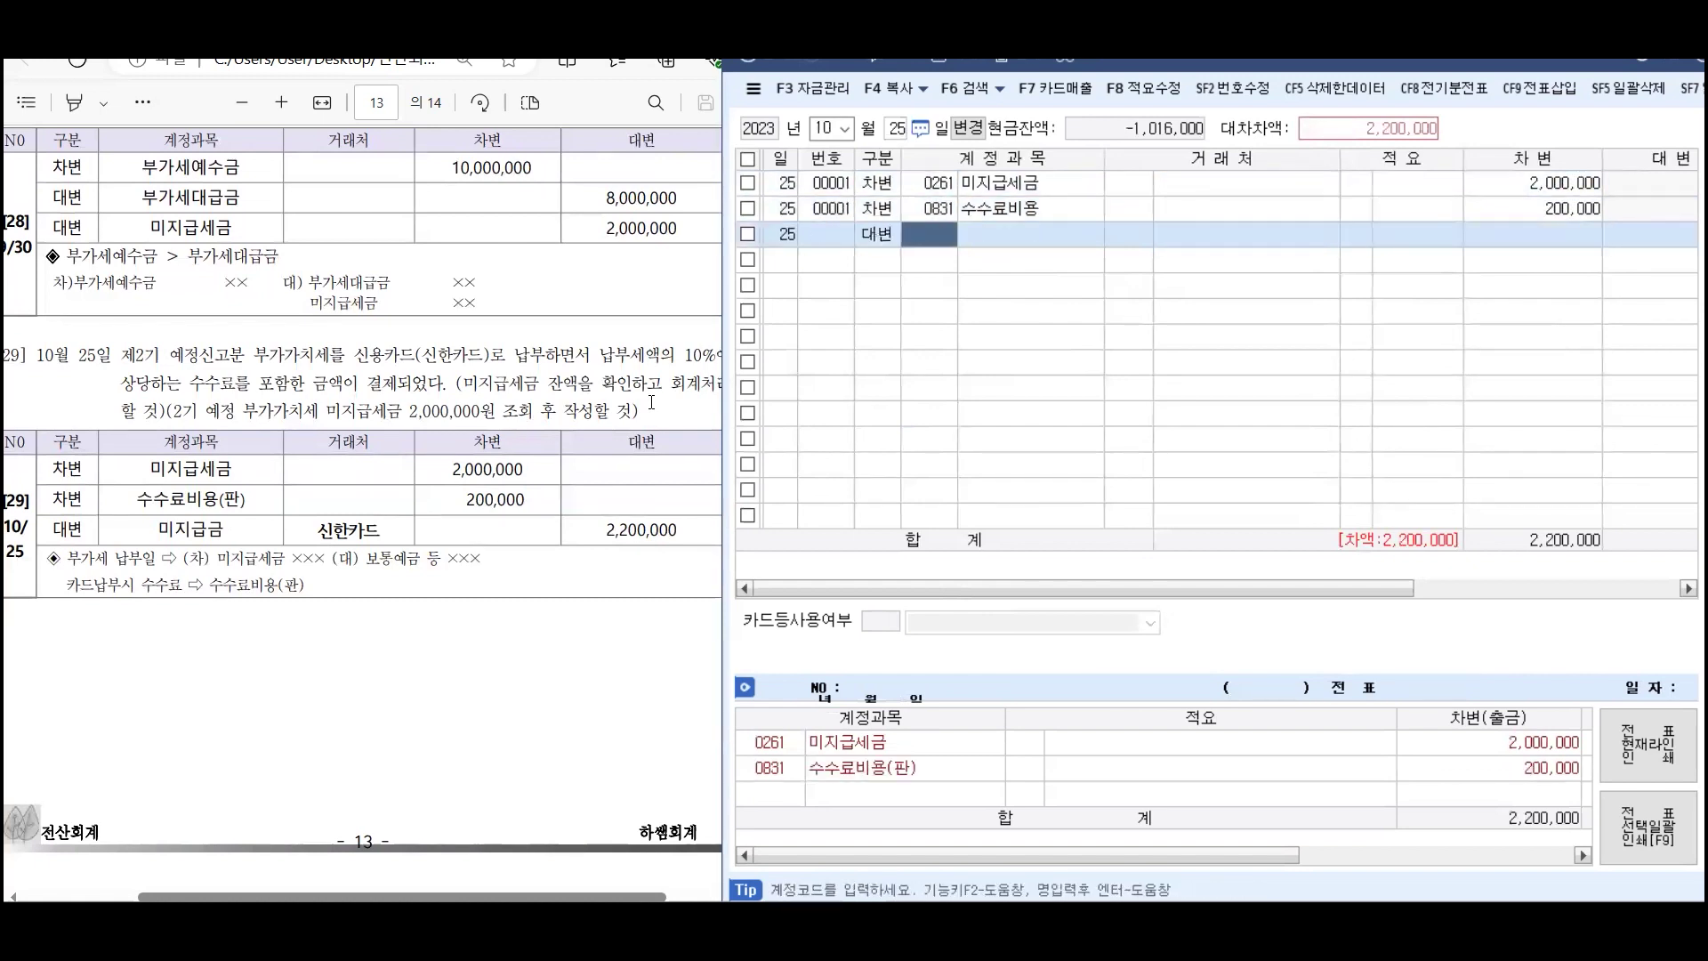
{"action": "type", "text": "미지"}
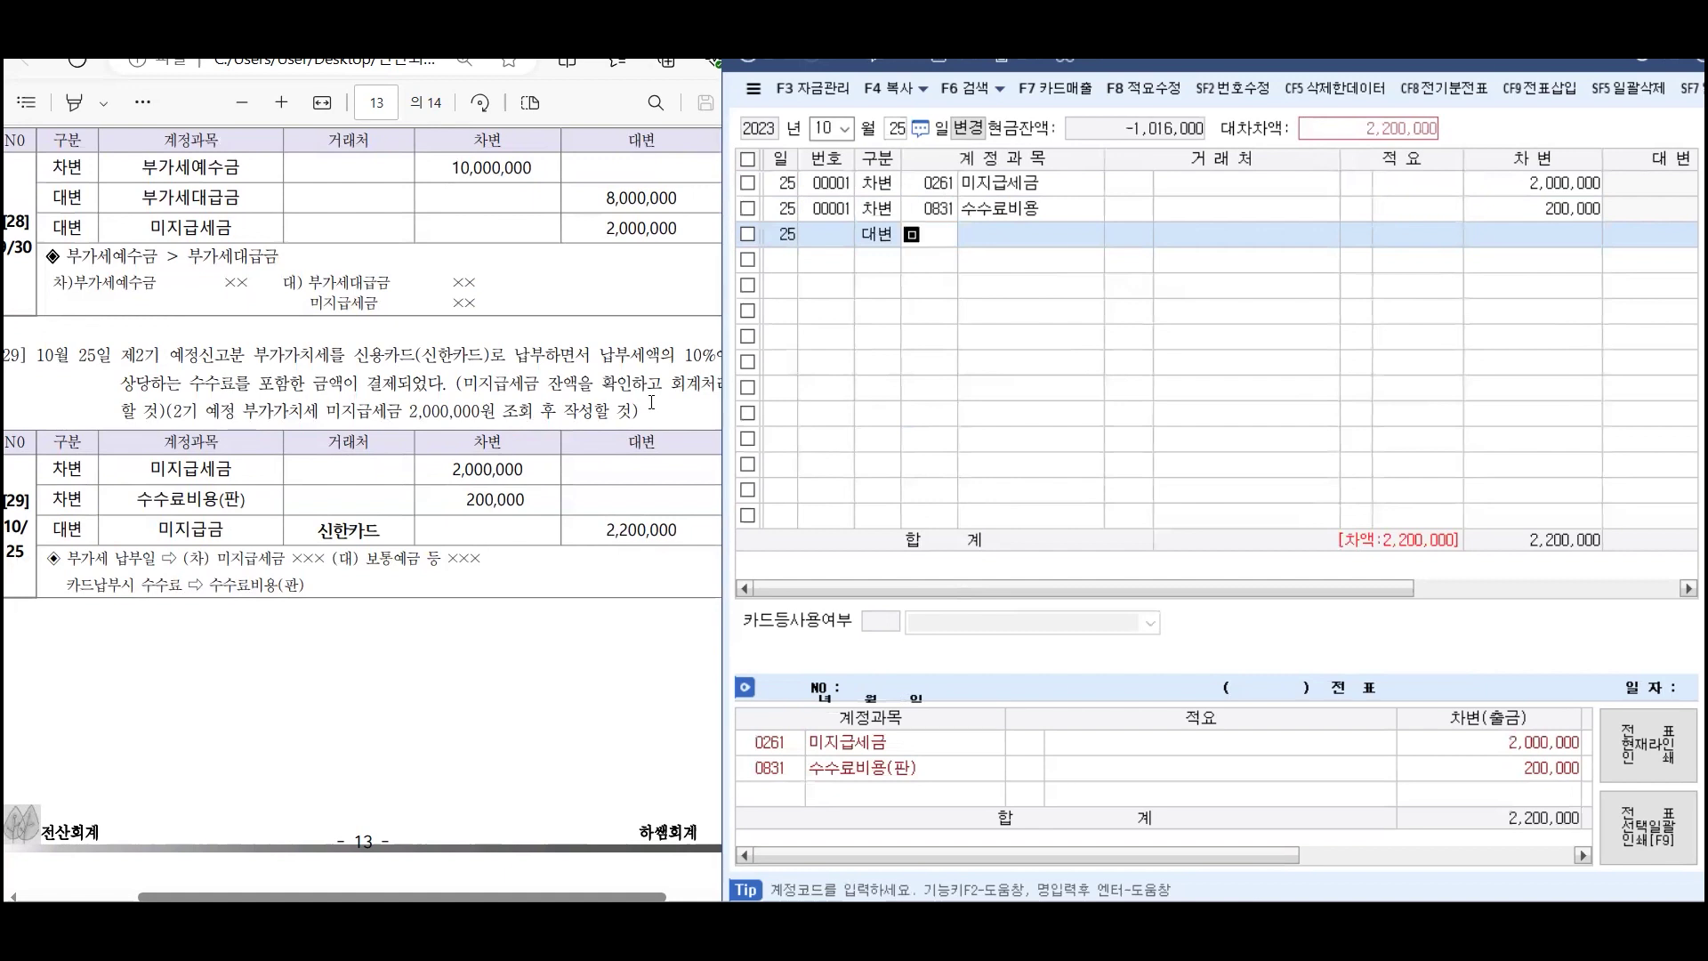
{"action": "key", "text": "Return"}
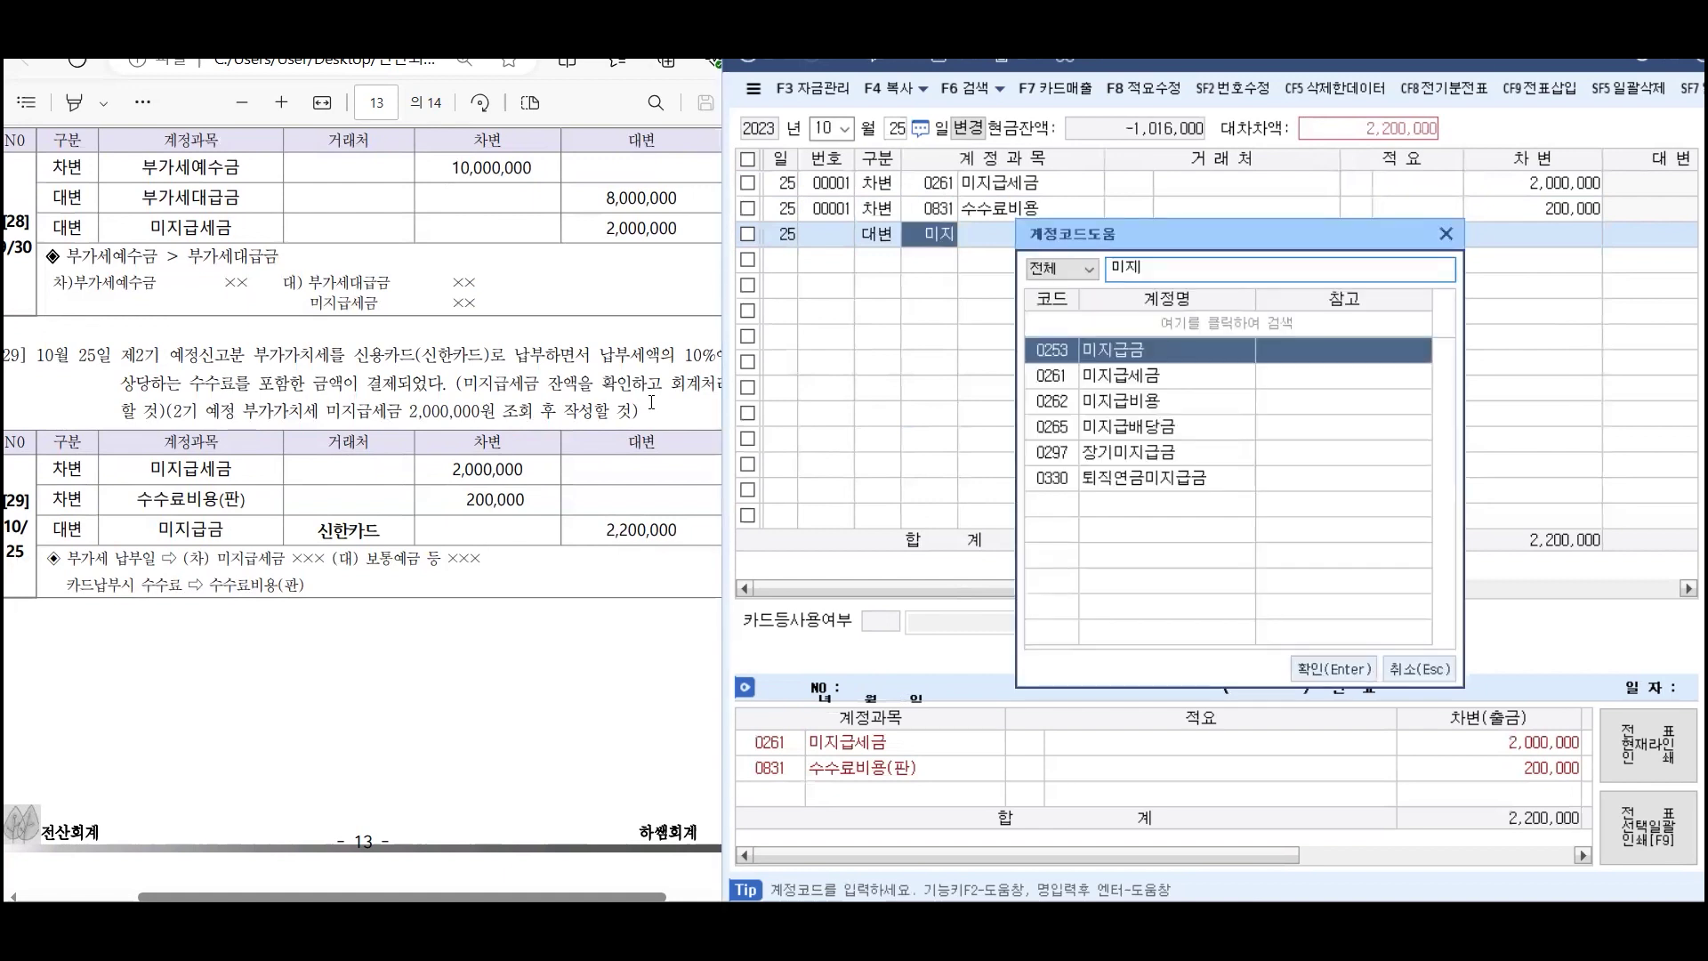
{"action": "key", "text": "Return"}
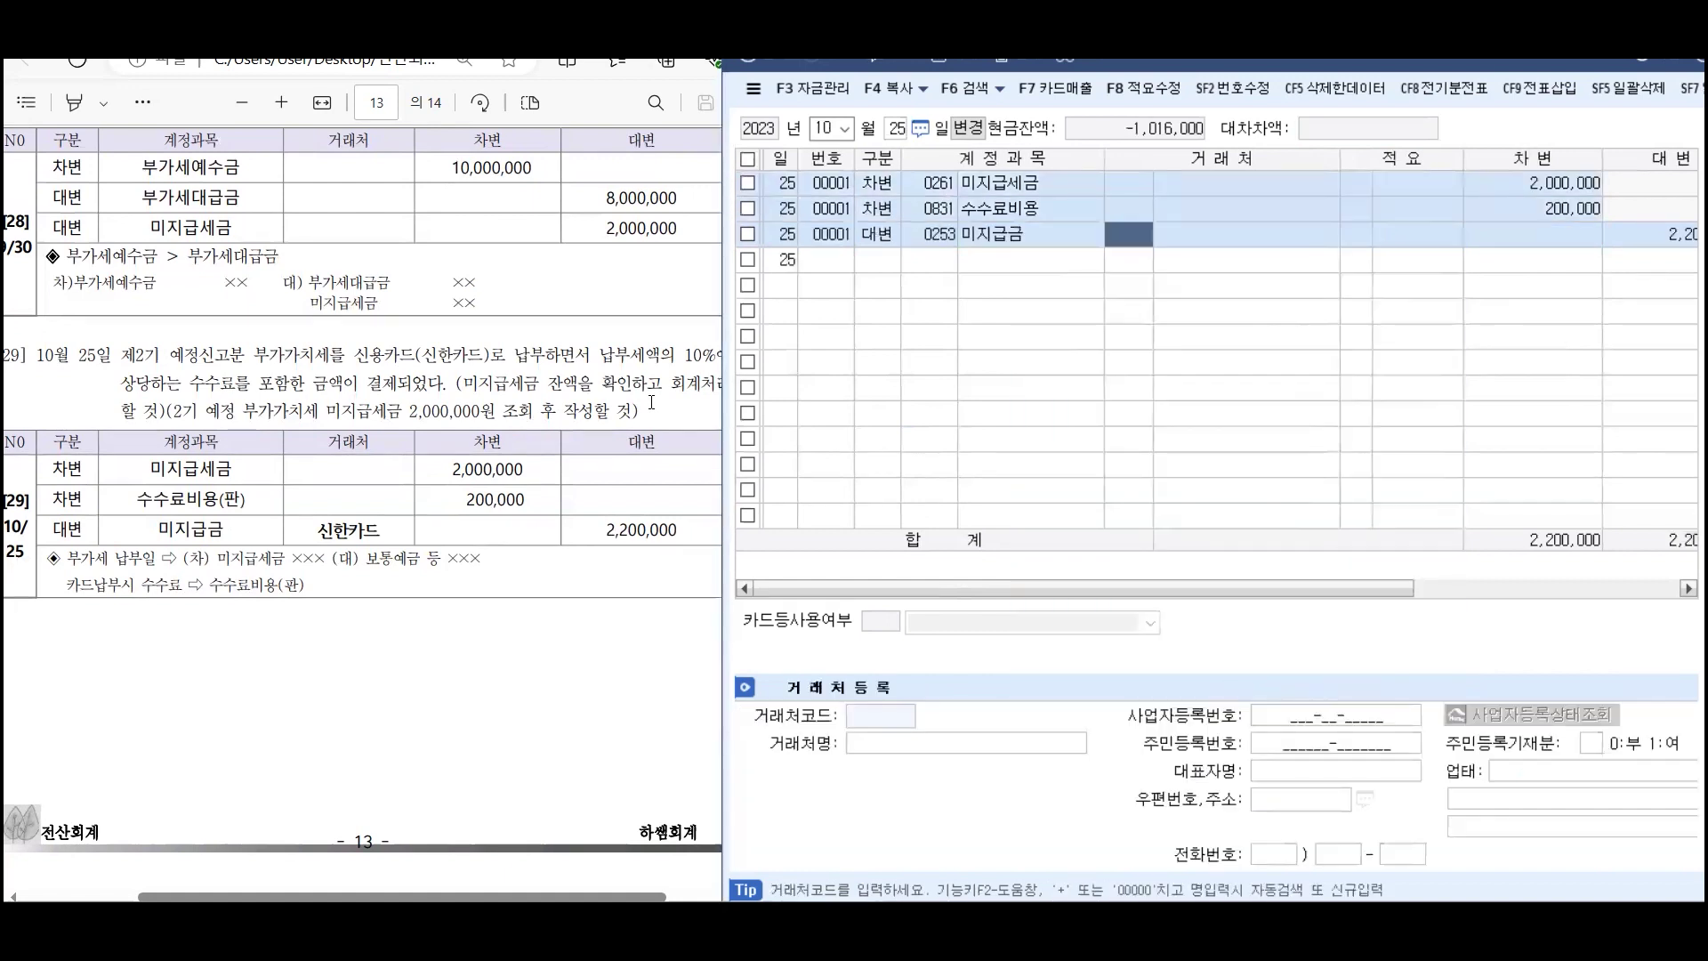
{"action": "type", "text": "신한"}
{"action": "key", "text": "Return"}
{"action": "key", "text": "Return"}
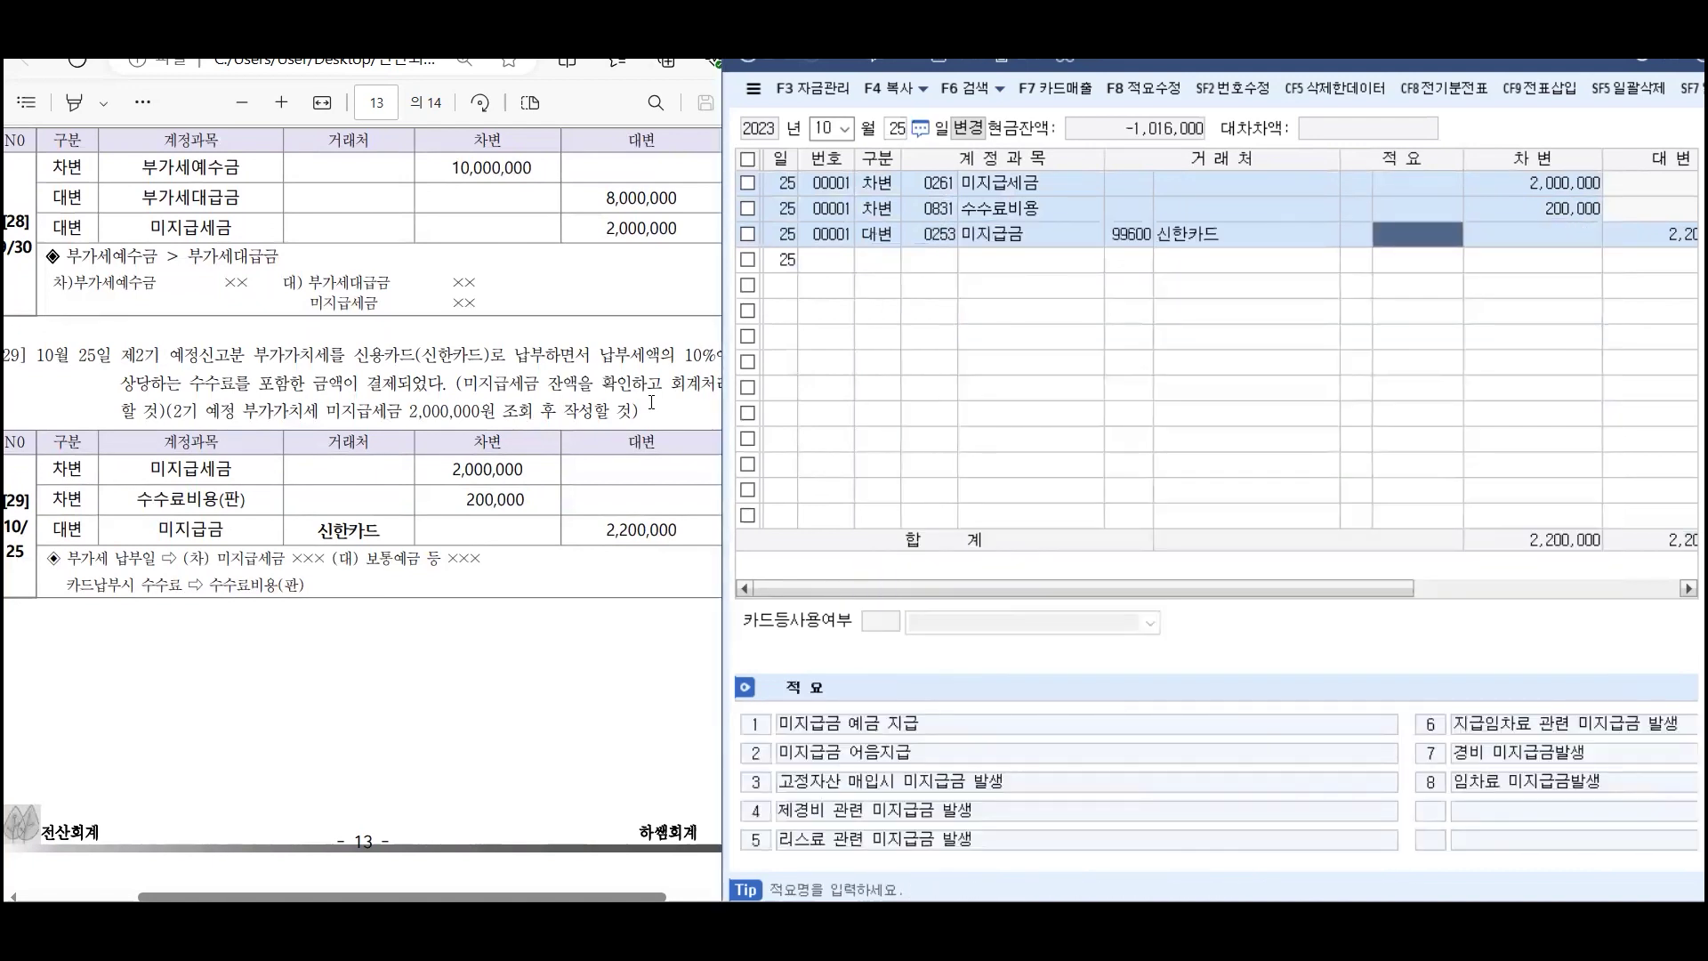
{"action": "key", "text": "Return"}
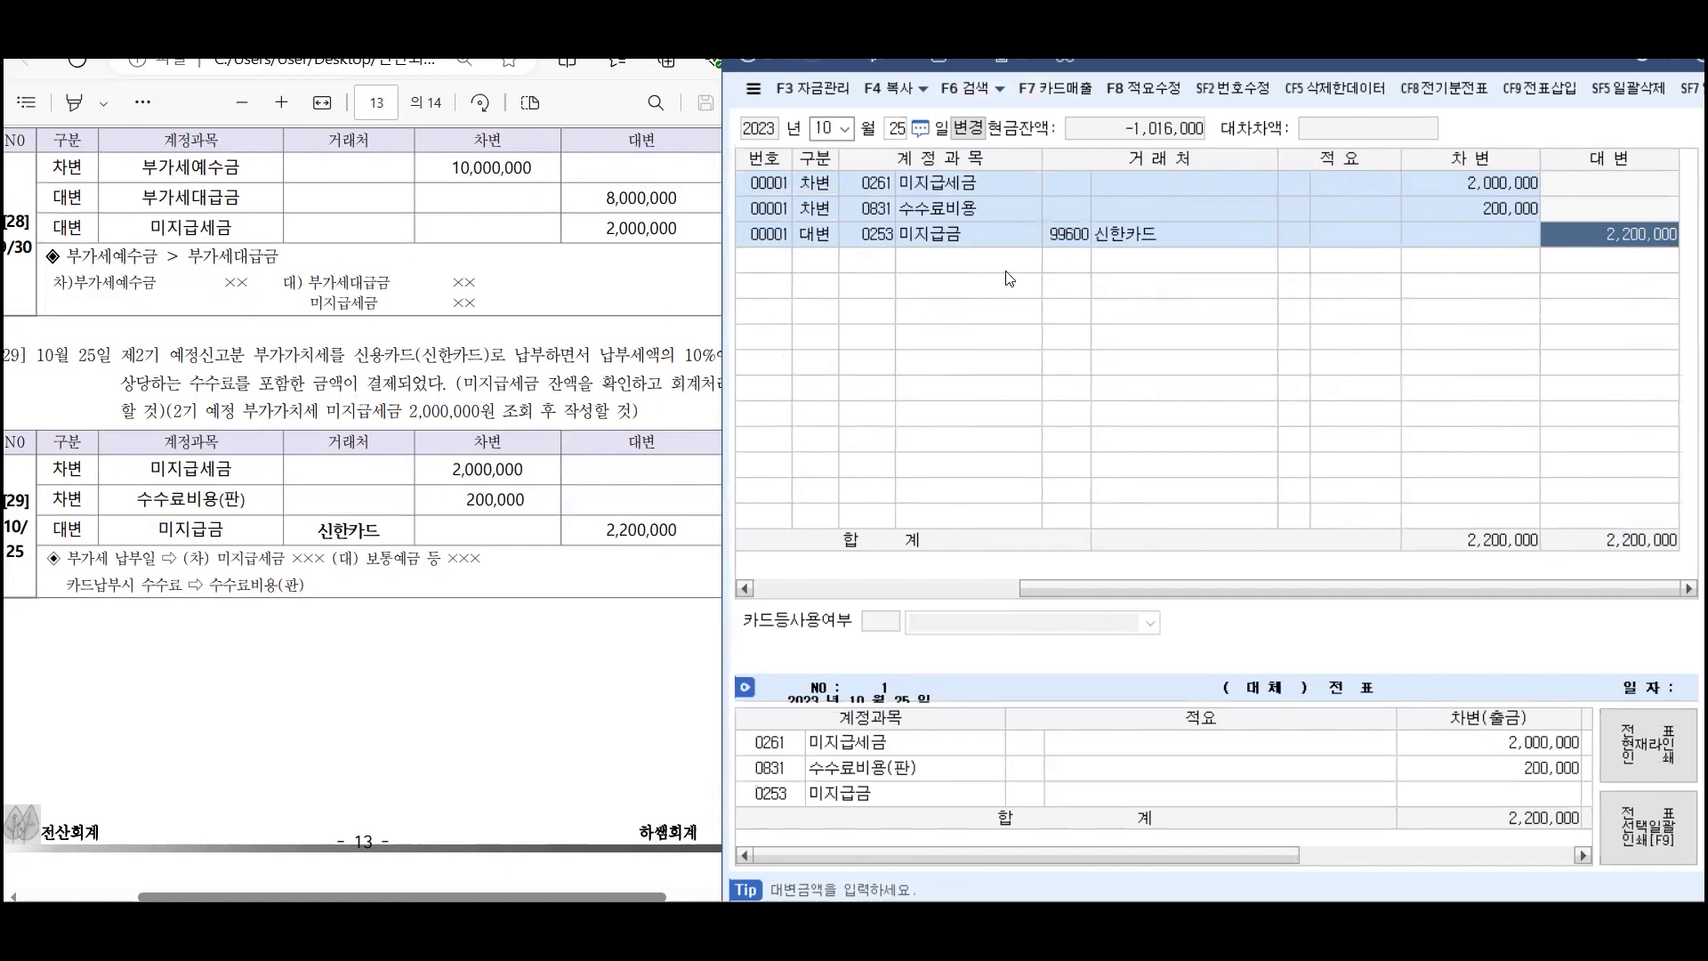
Find the March 31 transaction in the PDF workbook and load the March 2023 vouchers with the day left blank
{"action": "scroll", "coordinate": [434, 419], "scroll_direction": "down", "scroll_amount": 5}
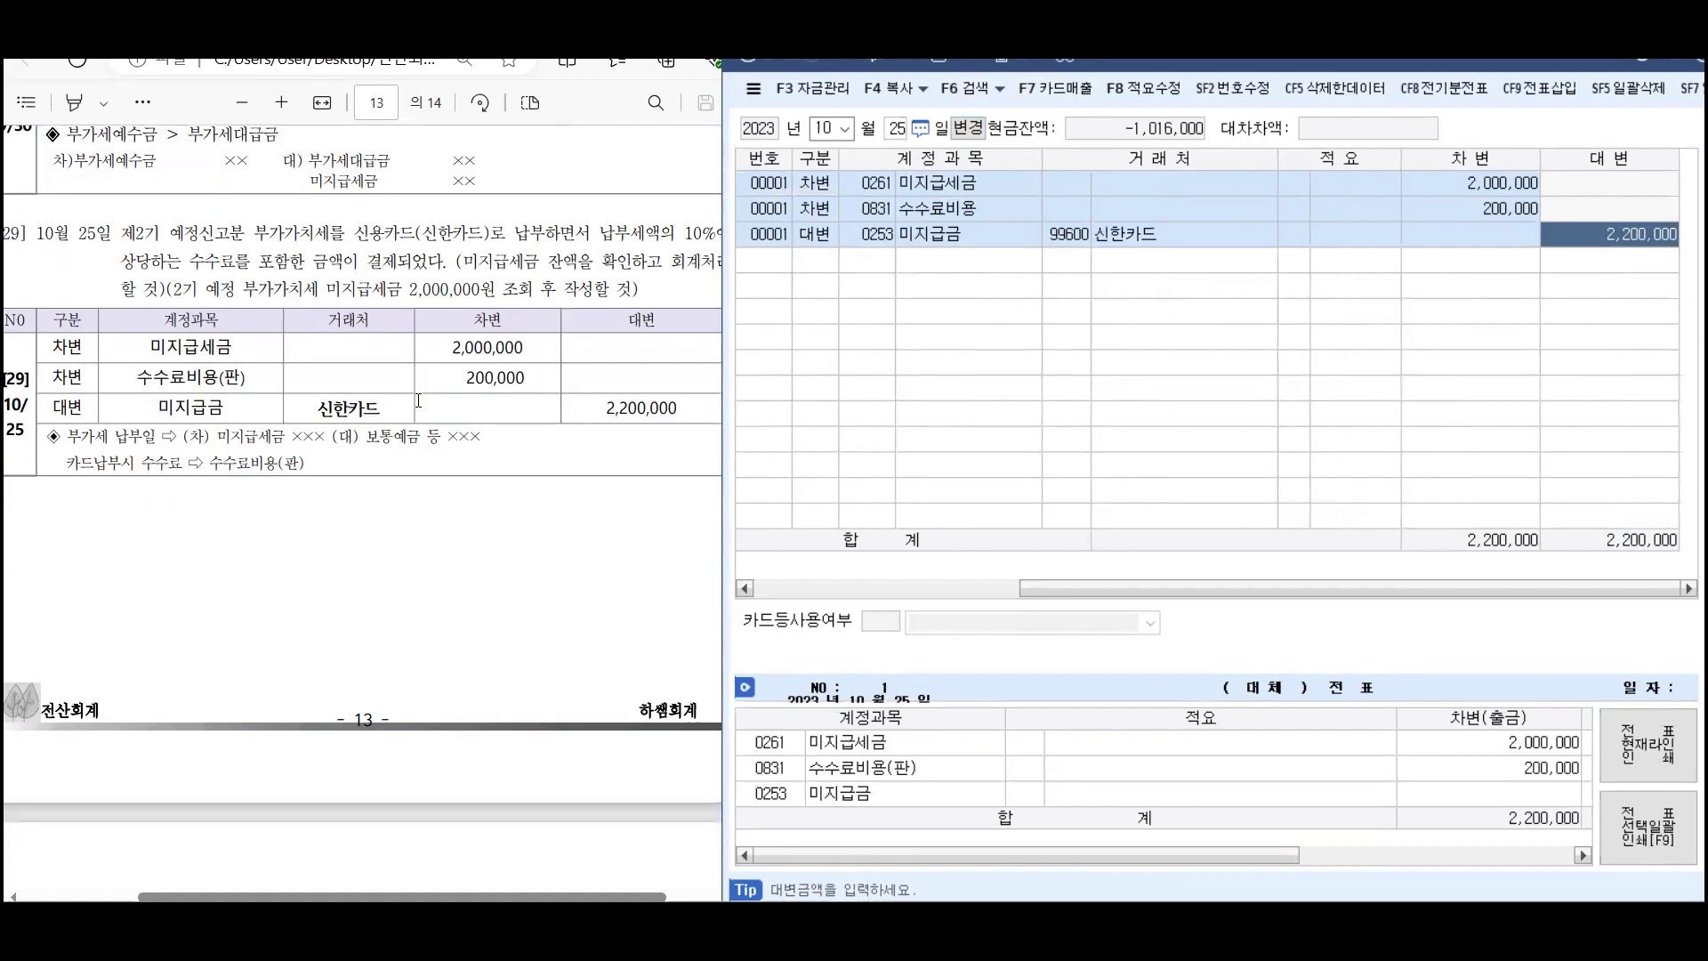
{"action": "scroll", "coordinate": [419, 408], "scroll_direction": "down", "scroll_amount": 3}
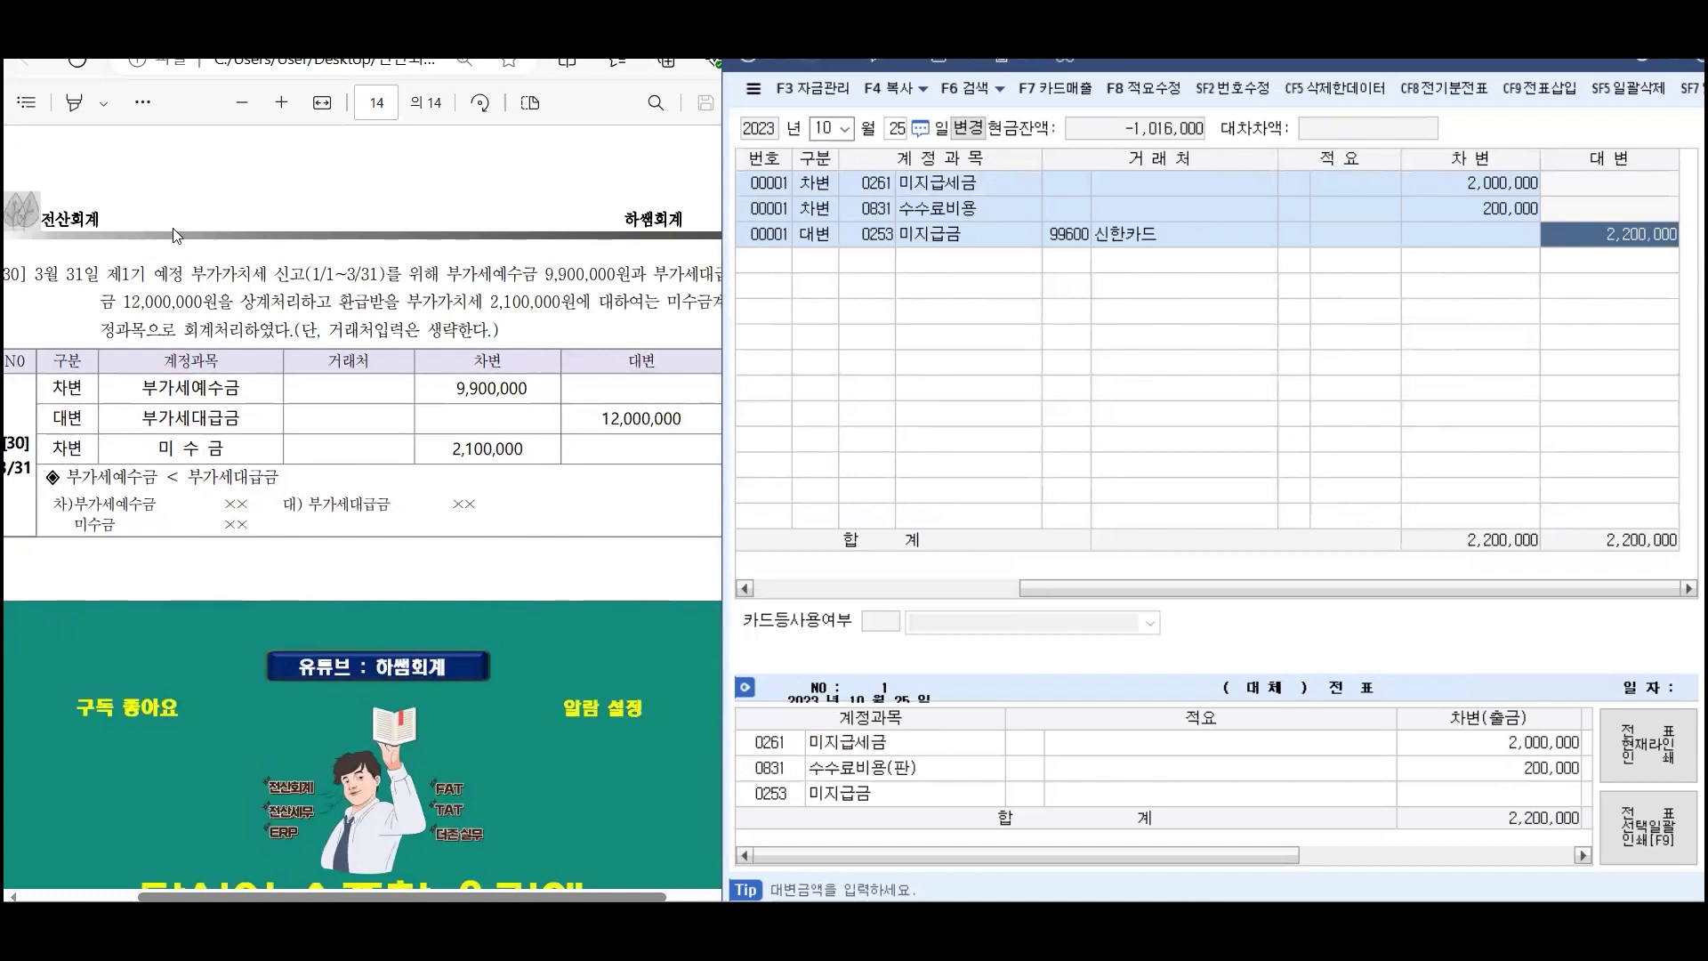
{"action": "left_click", "coordinate": [832, 129]}
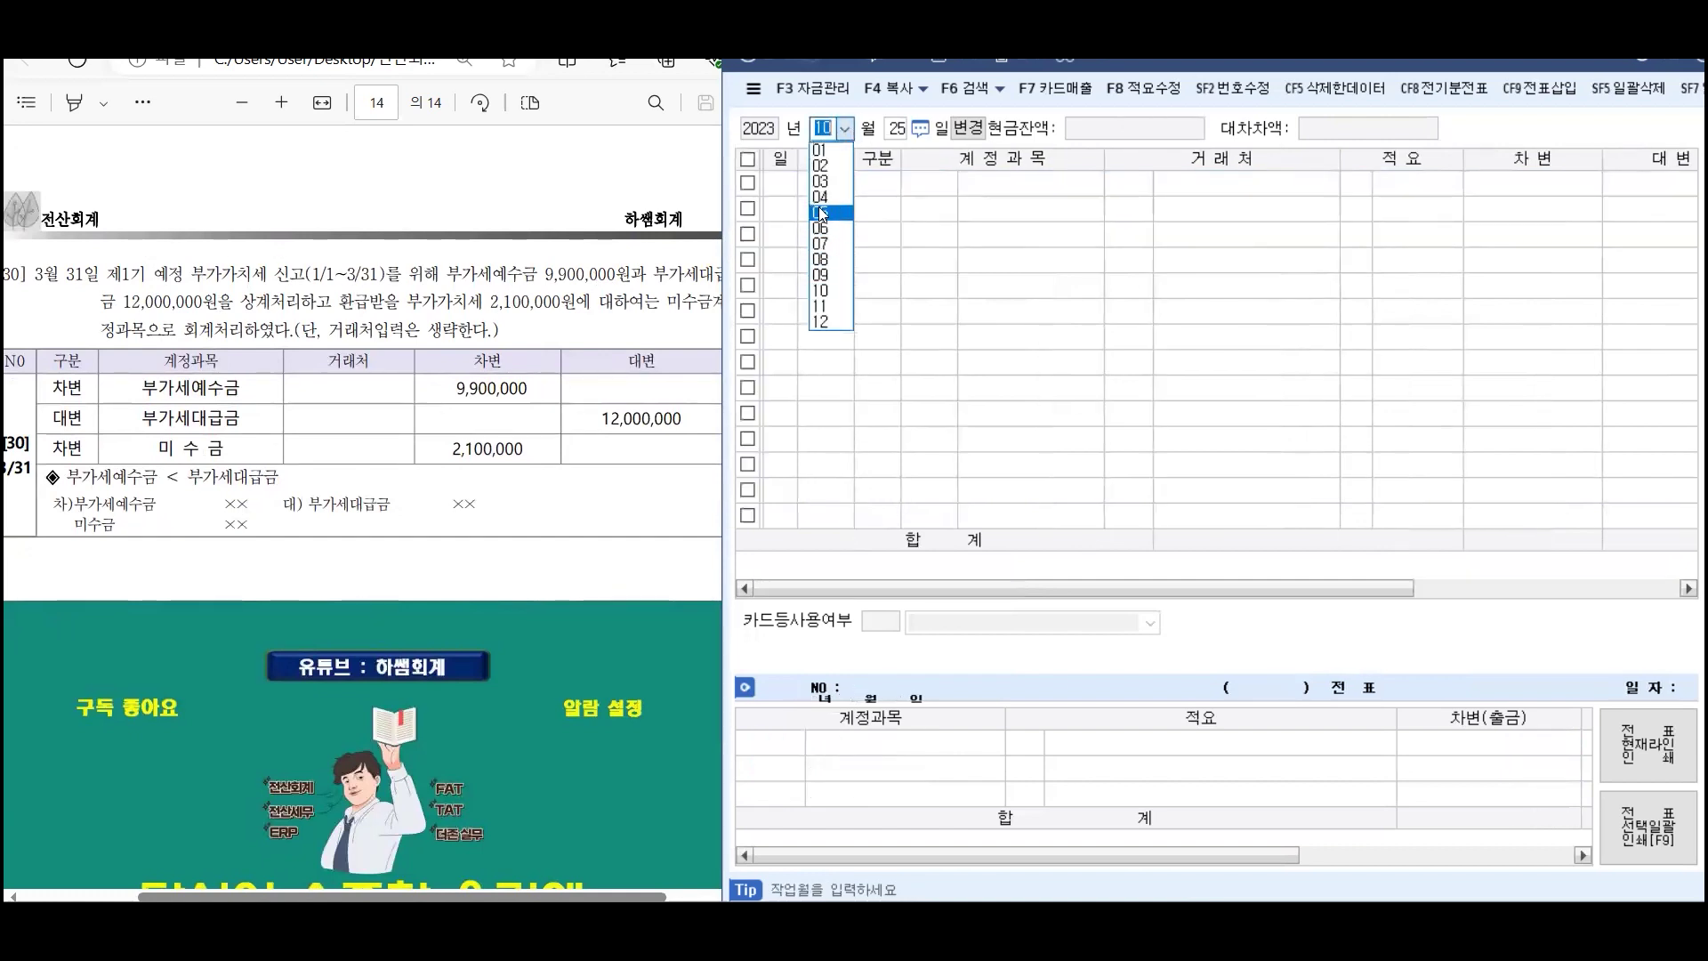
{"action": "left_click", "coordinate": [820, 181]}
{"action": "key", "text": "BackSpace"}
{"action": "key", "text": "Return"}
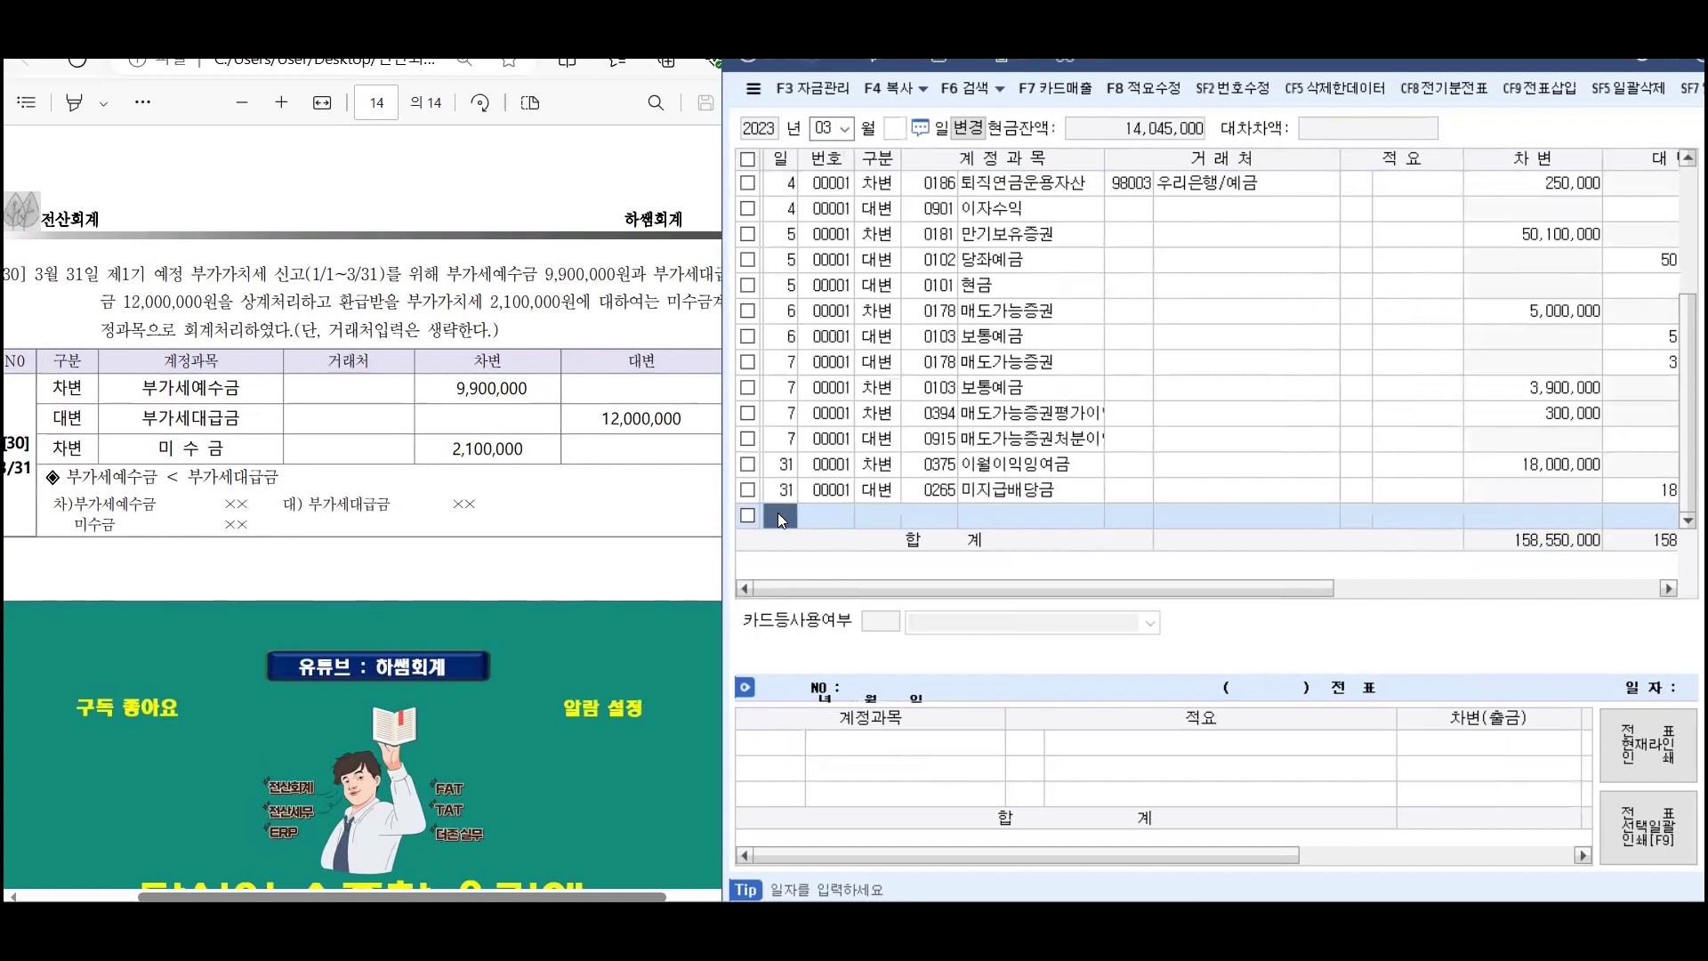
Enter a March 31 차변 line with account 0255 부가세예수금 and a debit of 9,900,000, leaving partner and 적요 blank
{"action": "type", "text": "31"}
{"action": "key", "text": "Return"}
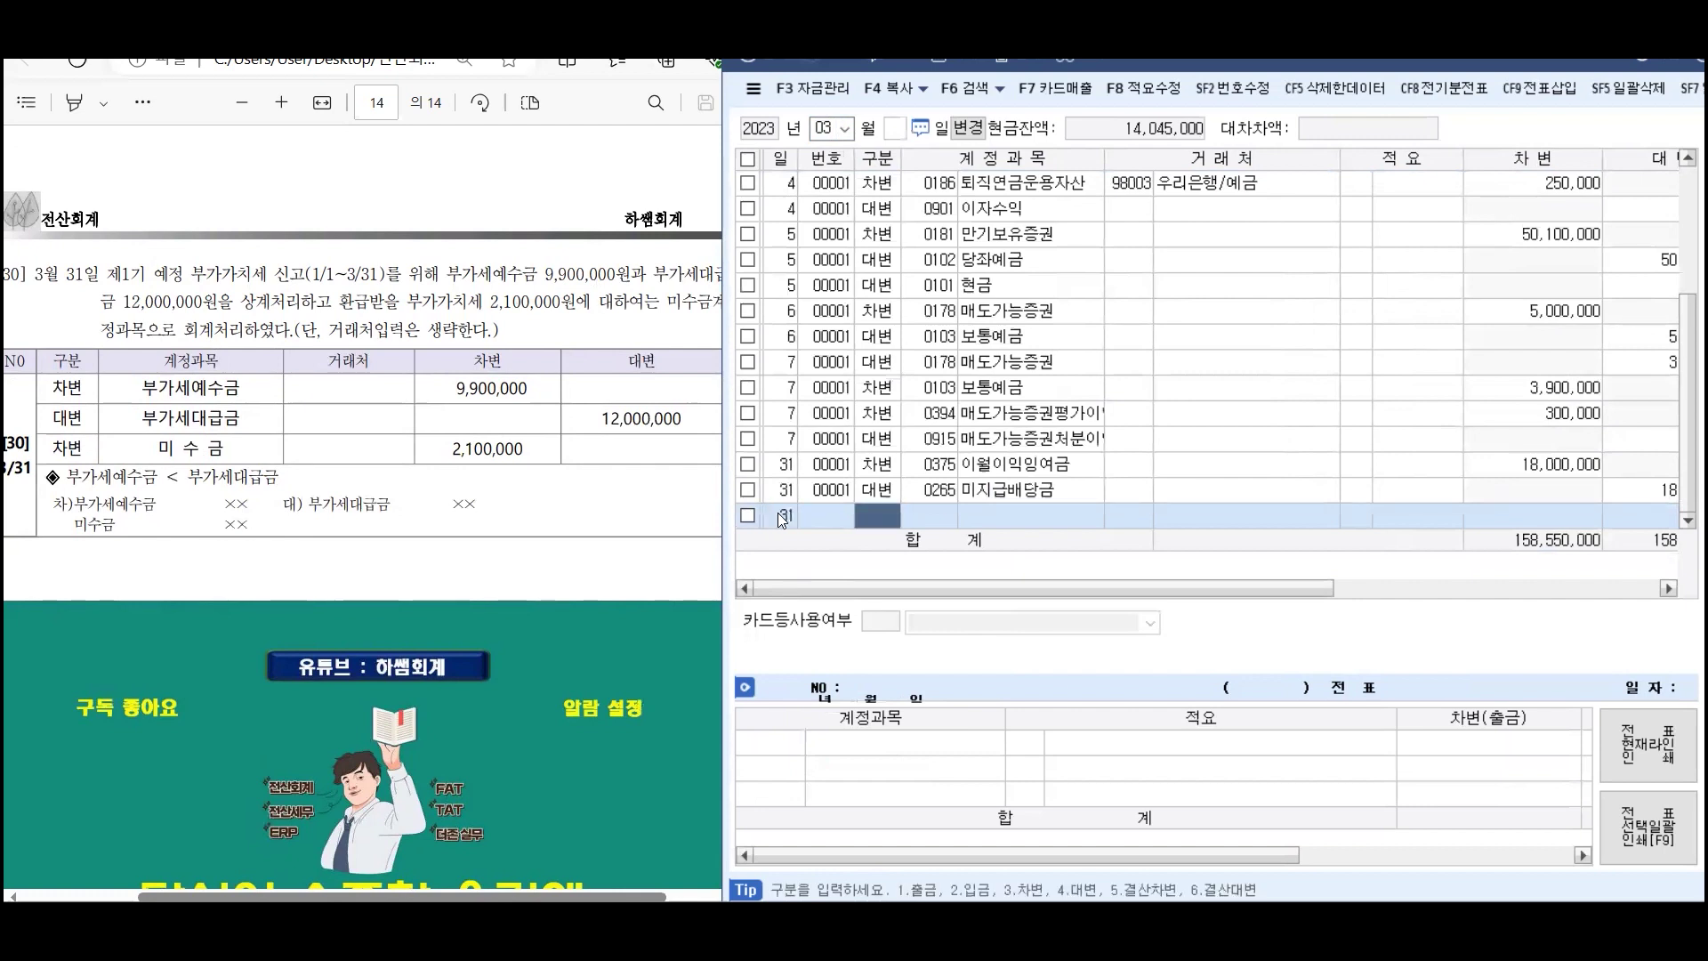
{"action": "type", "text": "3"}
{"action": "key", "text": "Return"}
{"action": "type", "text": "부가"}
{"action": "key", "text": "Return"}
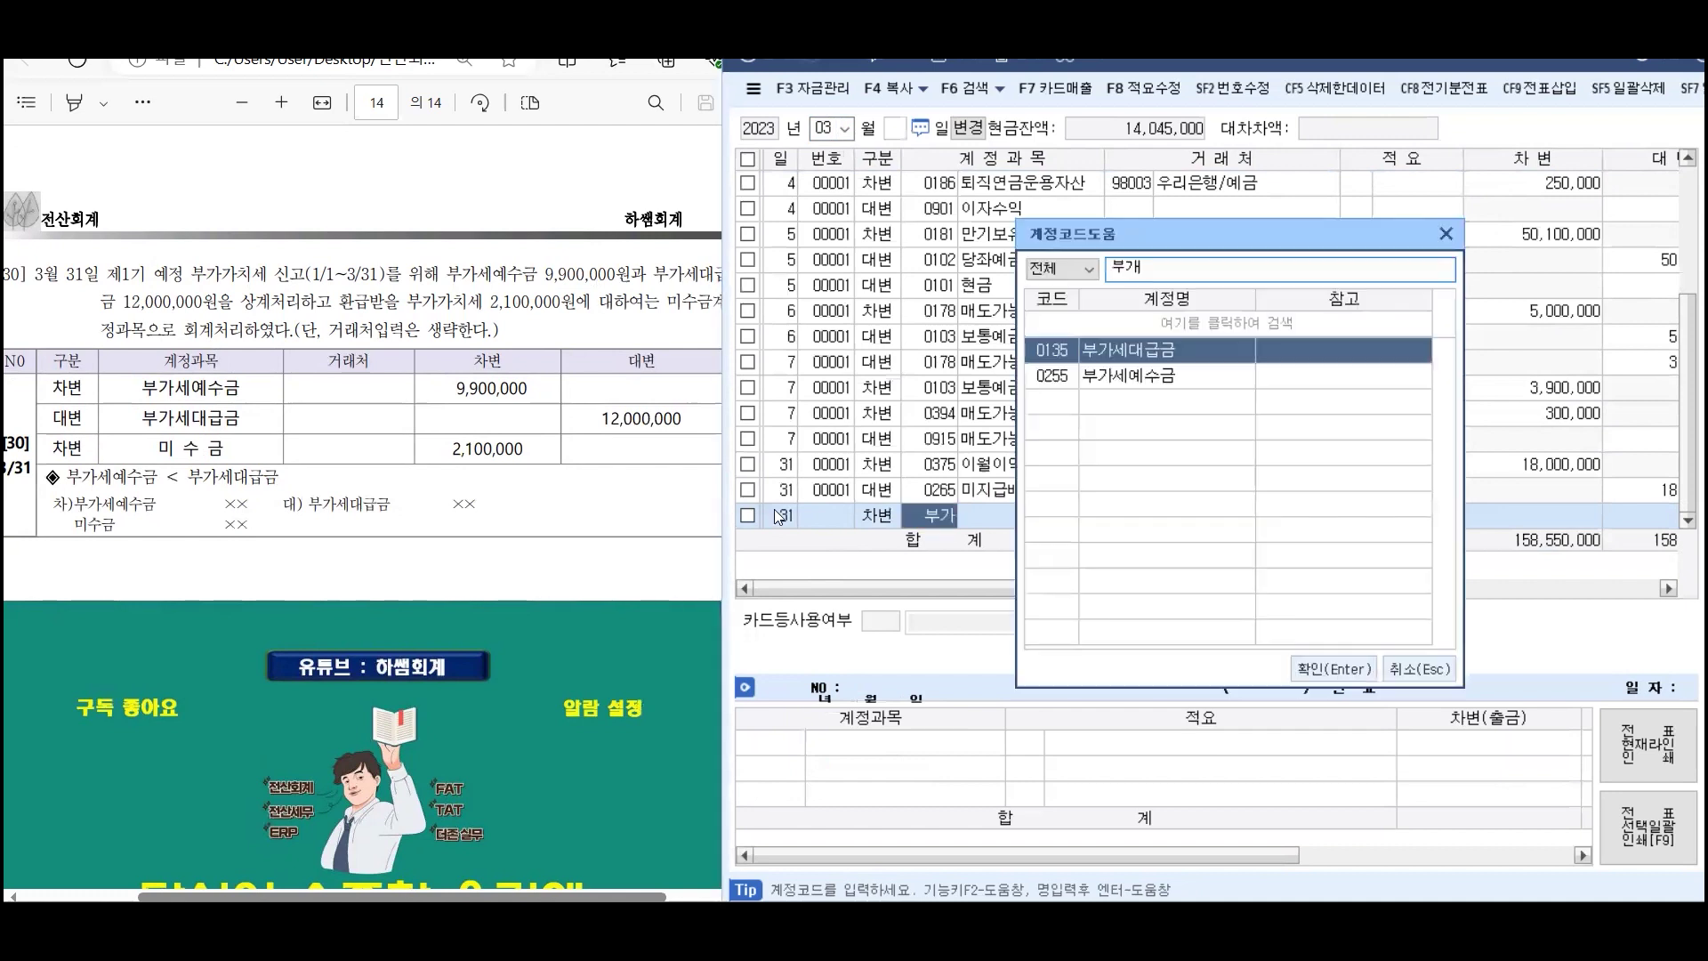
{"action": "key", "text": "Down"}
{"action": "key", "text": "Return"}
{"action": "key", "text": "Return"}
{"action": "key", "text": "Return"}
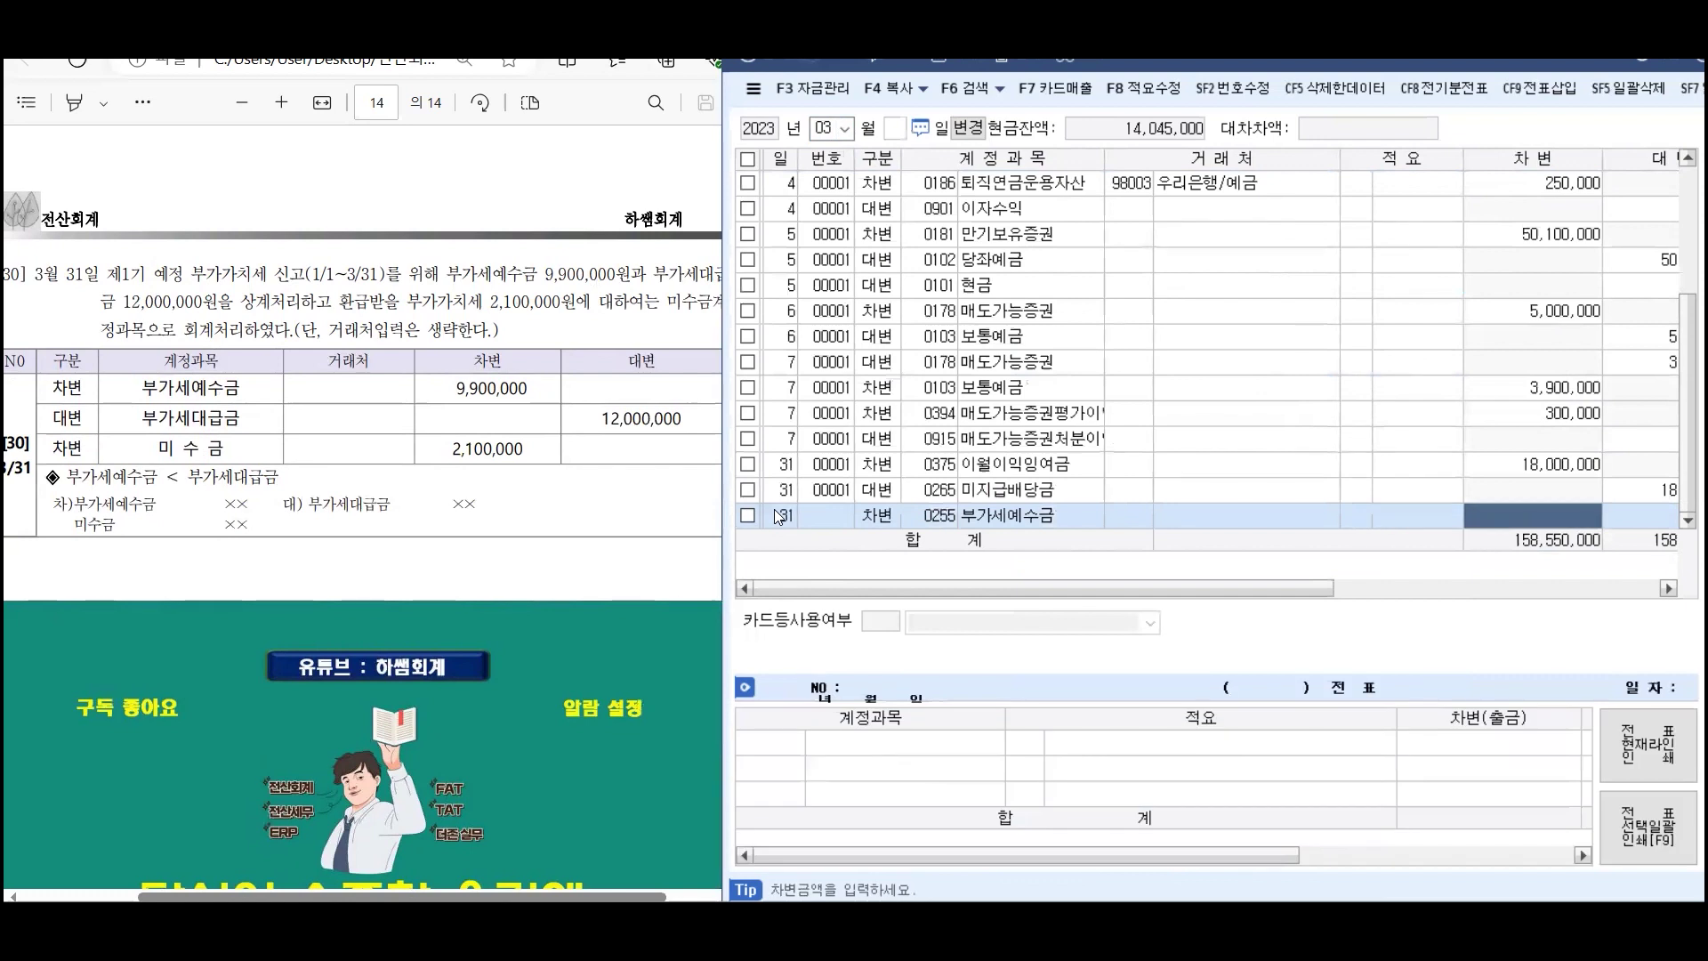
{"action": "type", "text": "9900000"}
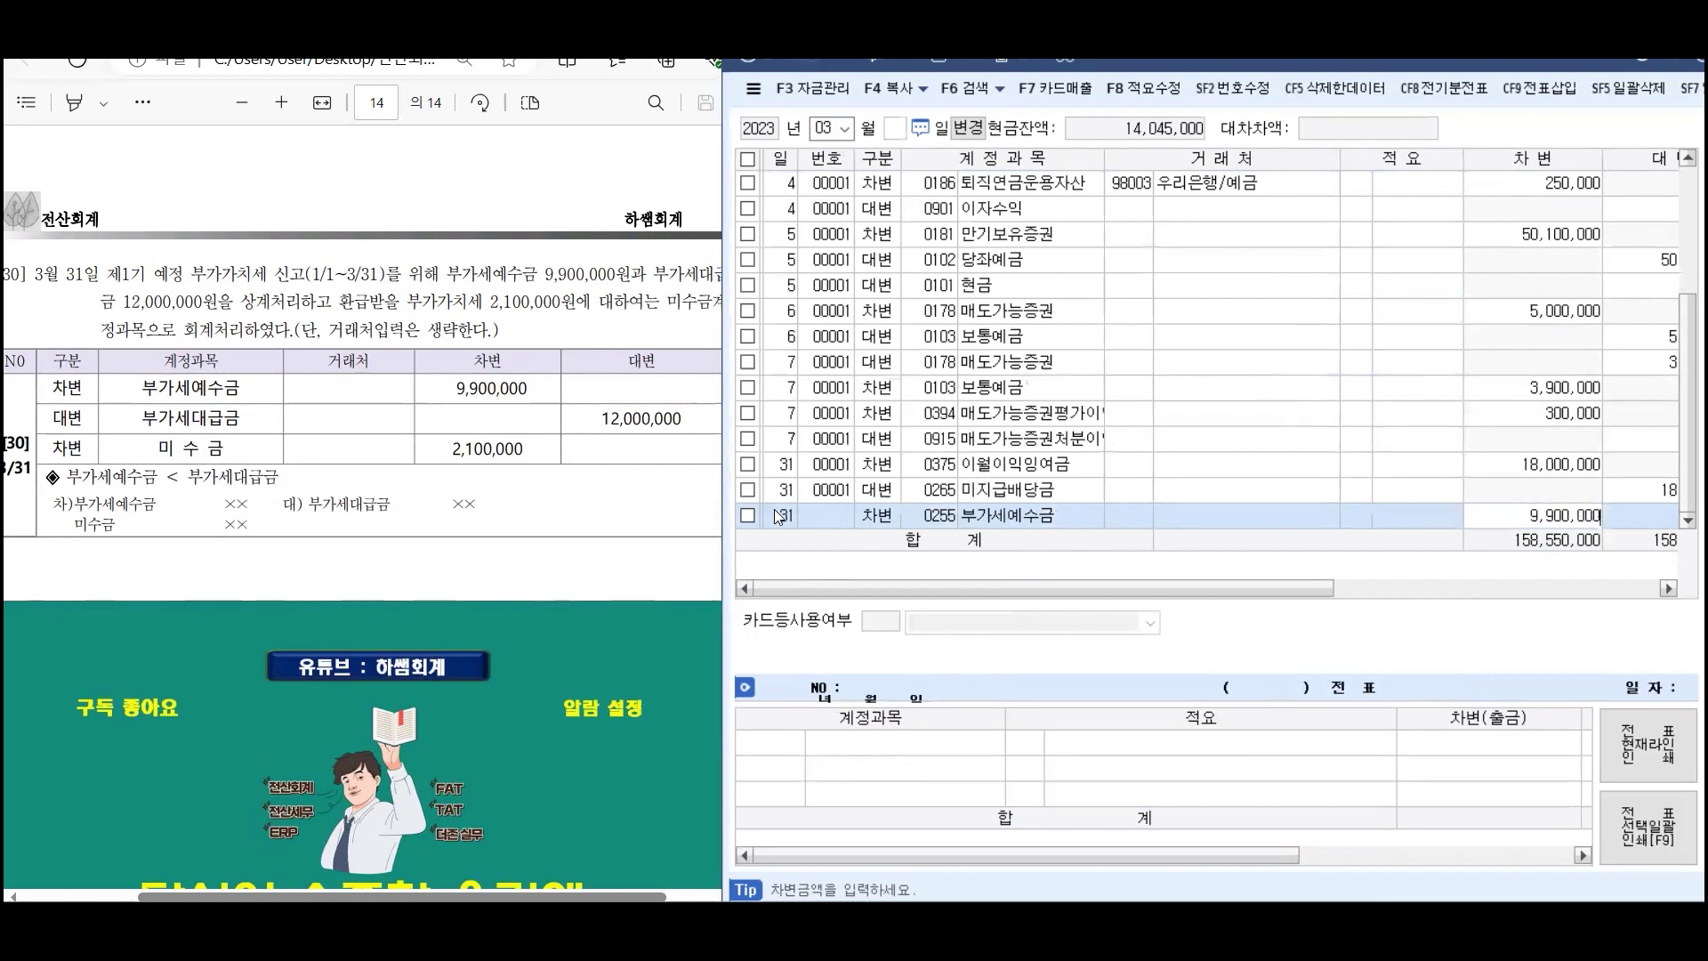
{"action": "key", "text": "Return"}
Add a March 31 대변 line with account 0135 부가세대급금, blank partner and 적요, and a credit of 12,000,000
{"action": "type", "text": "4"}
{"action": "key", "text": "Return"}
{"action": "type", "text": "ㅂㅜ가"}
{"action": "key", "text": "Return"}
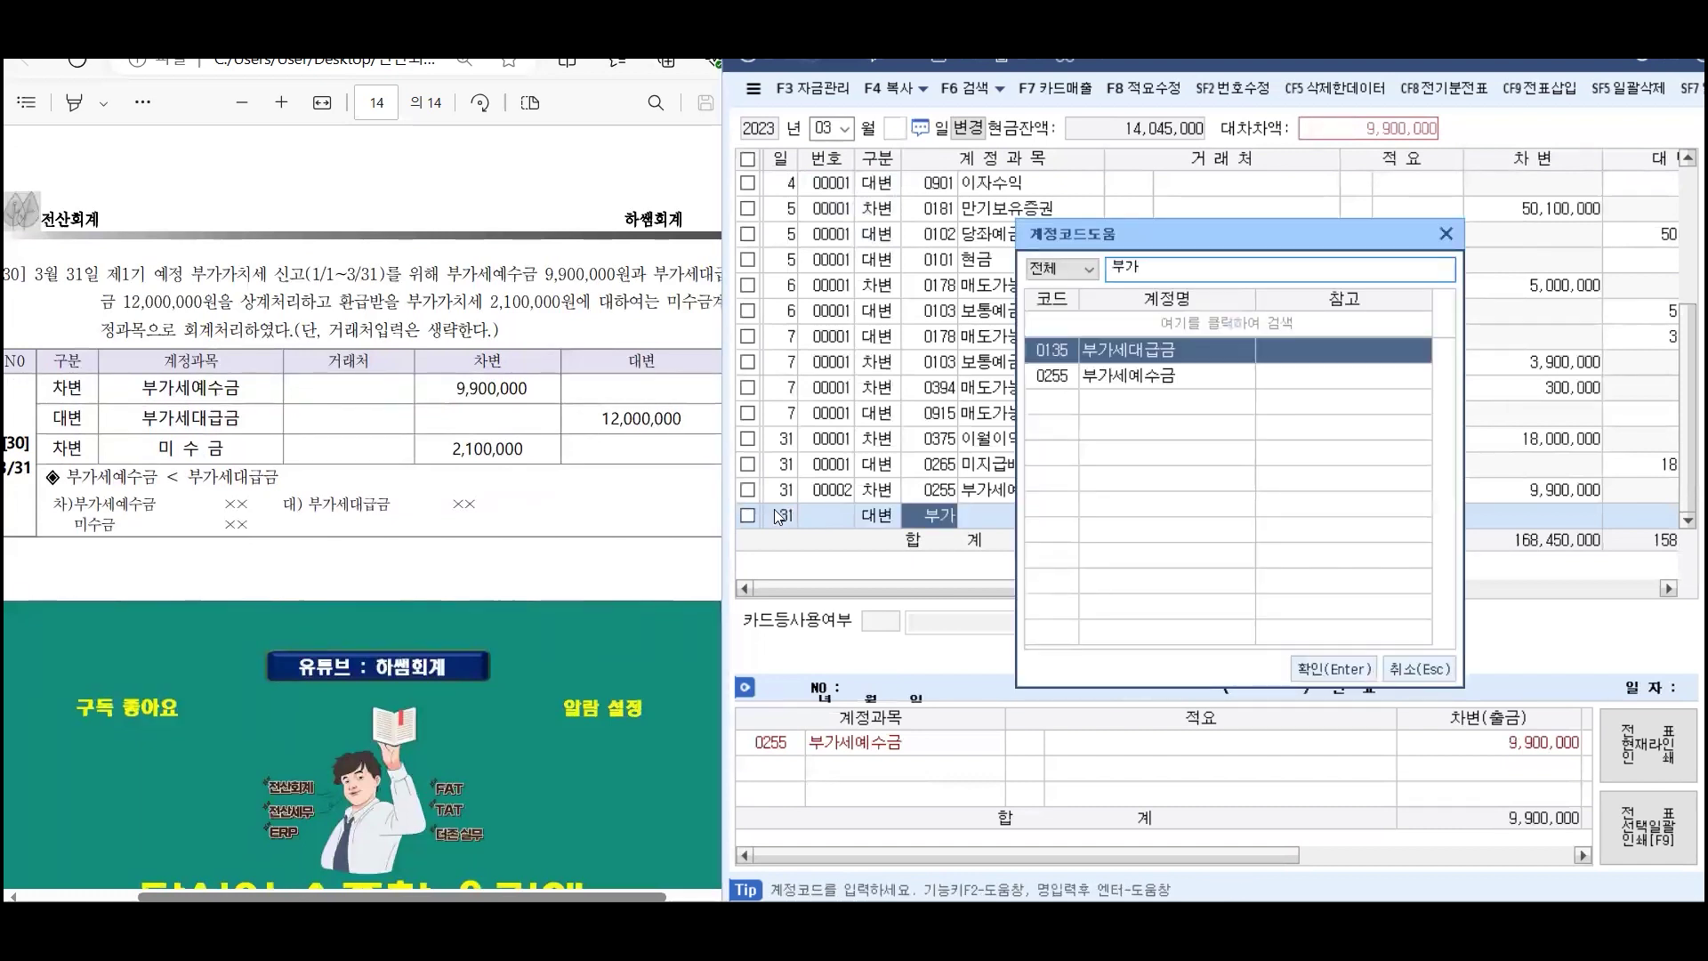
{"action": "key", "text": "Return"}
{"action": "key", "text": "Return"}
{"action": "key", "text": "Return"}
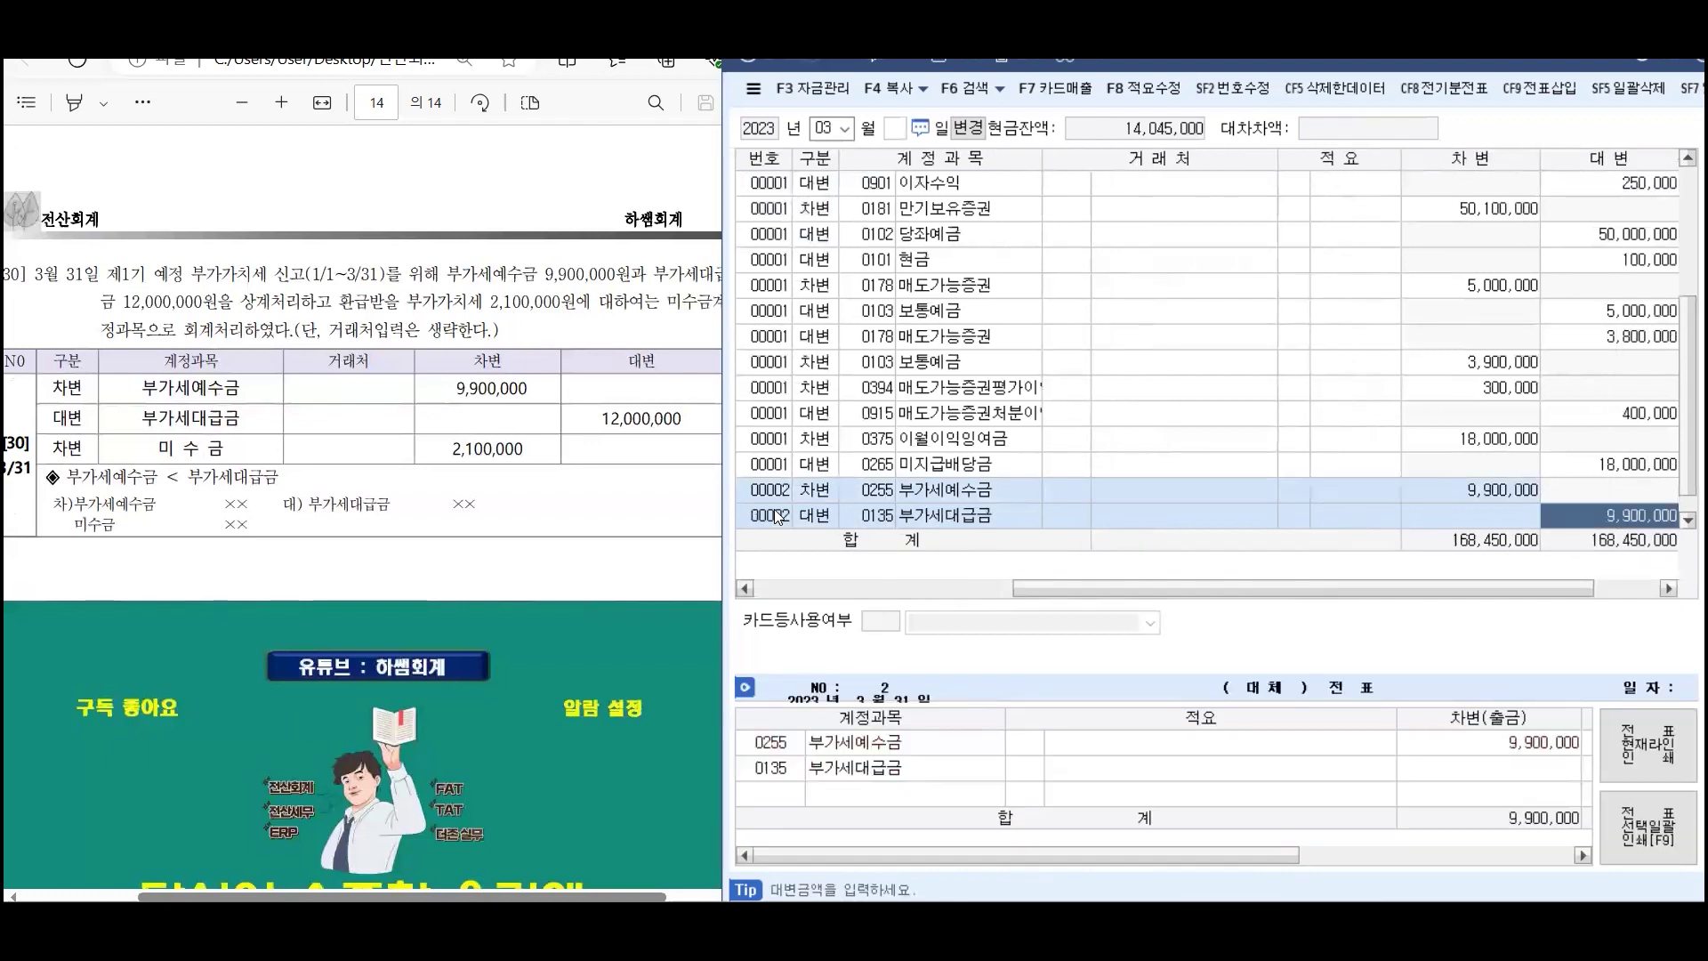
{"action": "type", "text": "12000000"}
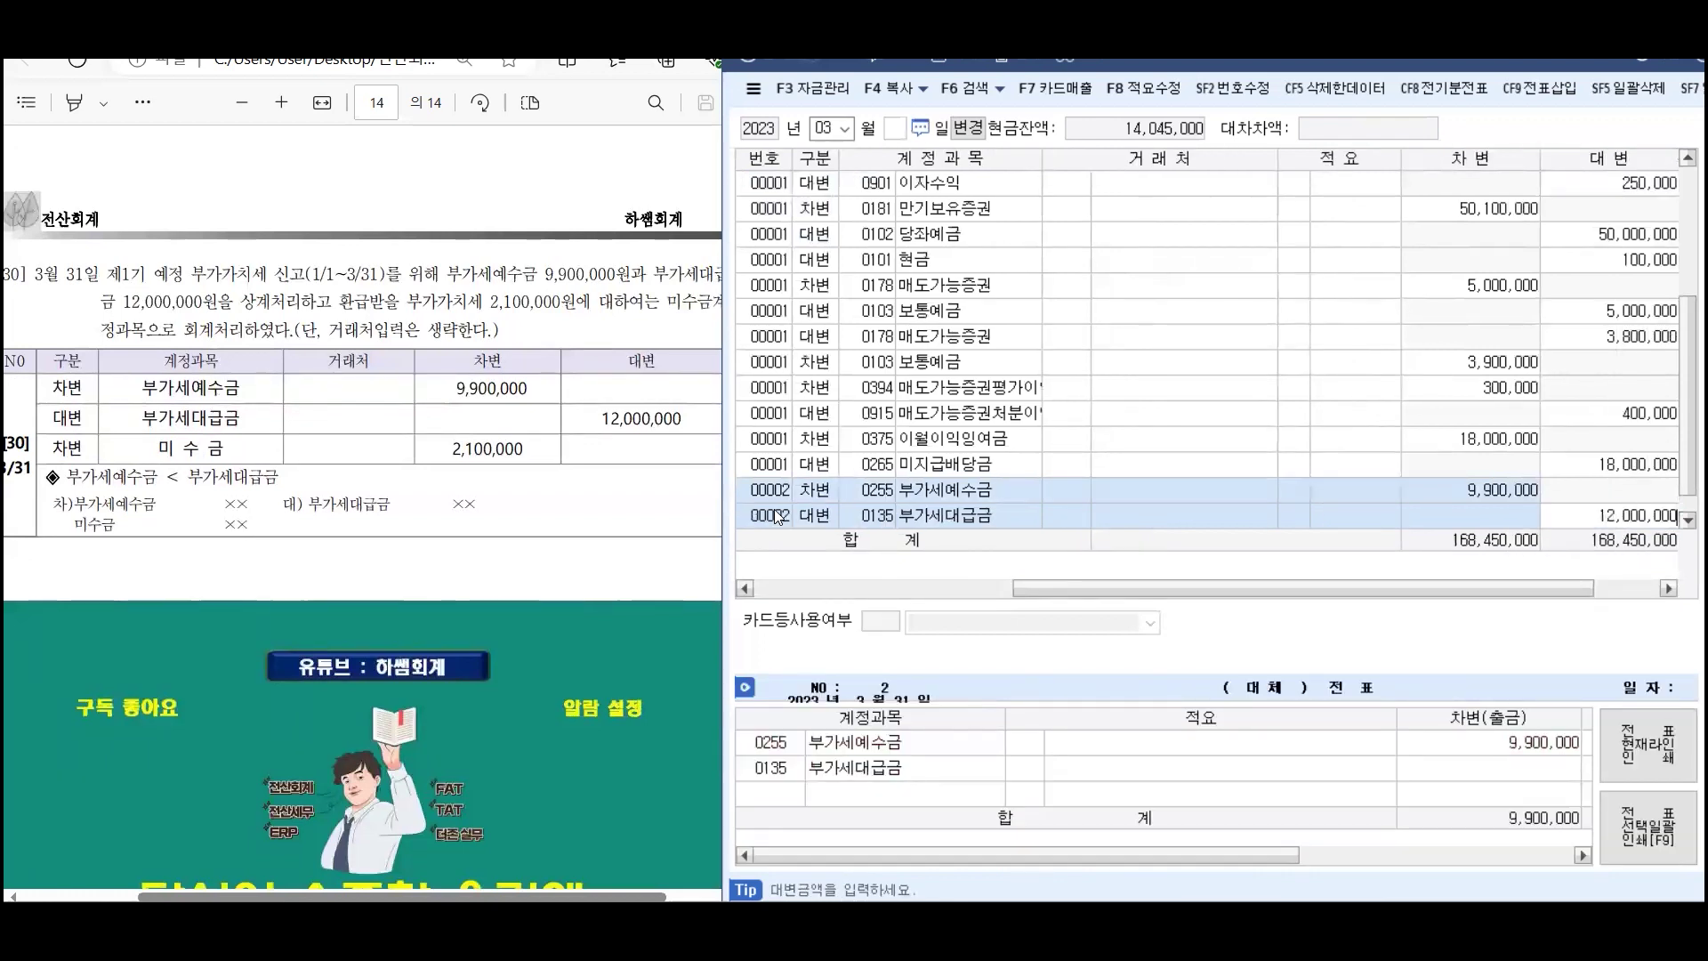
{"action": "key", "text": "Return"}
{"action": "key", "text": "Return"}
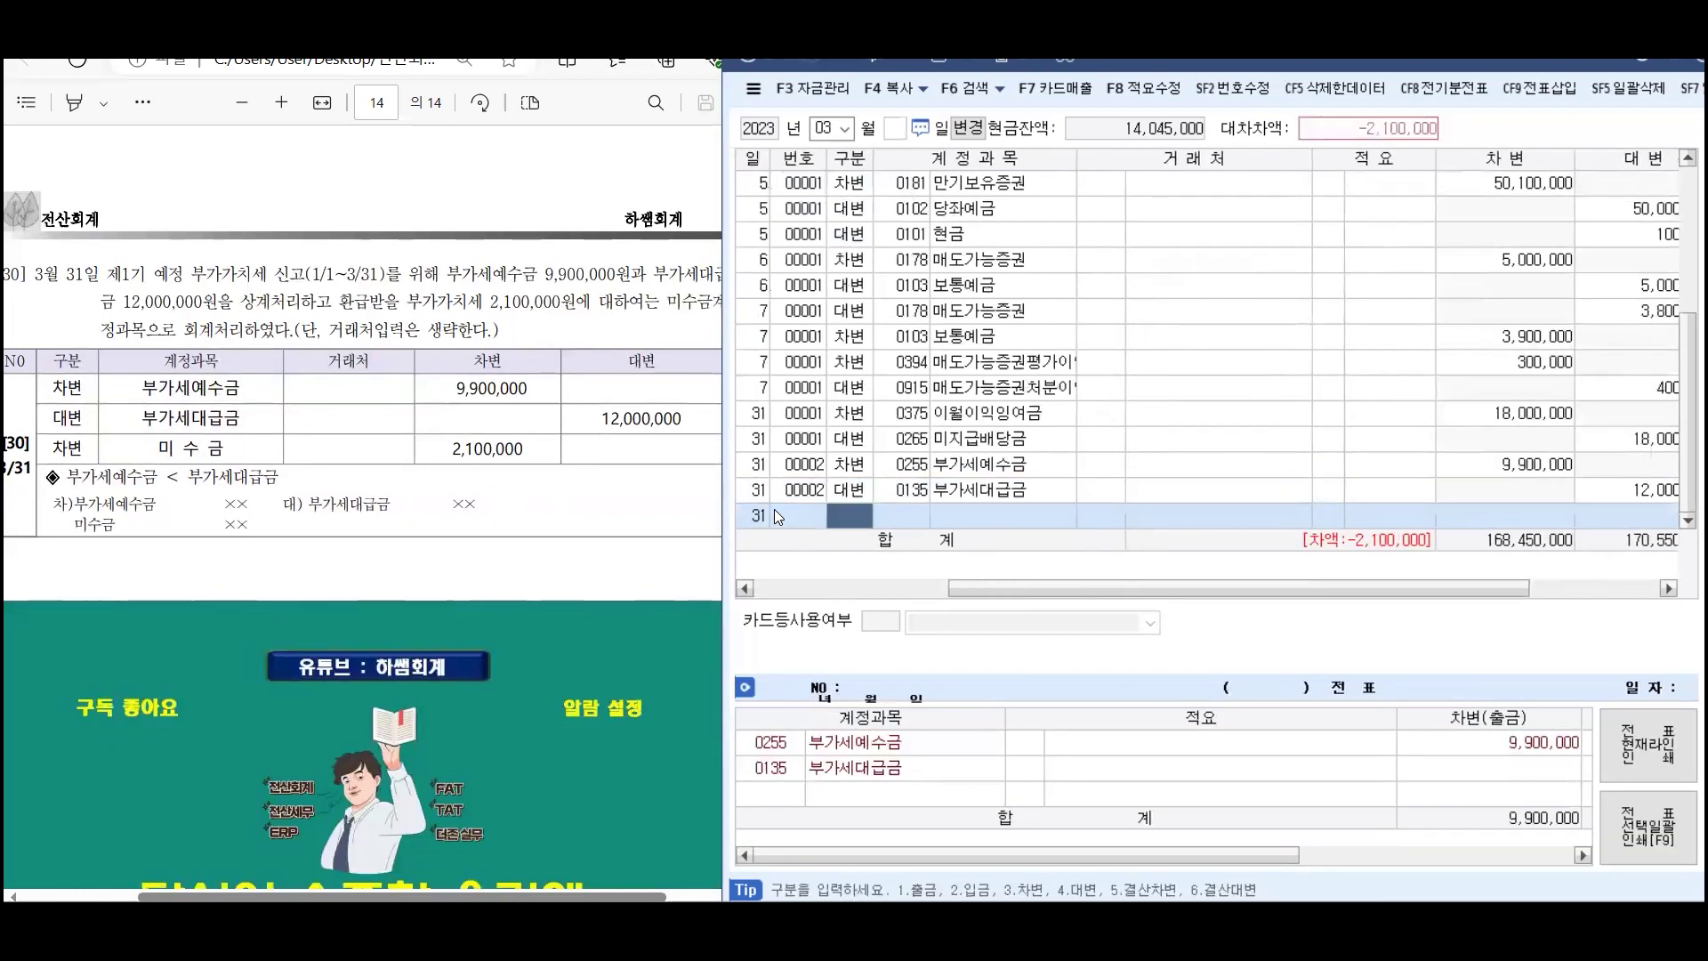
Add a March 31 차변 line with account 0120 미수금 and a debit of 2,100,000, leaving partner and 적요 blank
{"action": "type", "text": "3"}
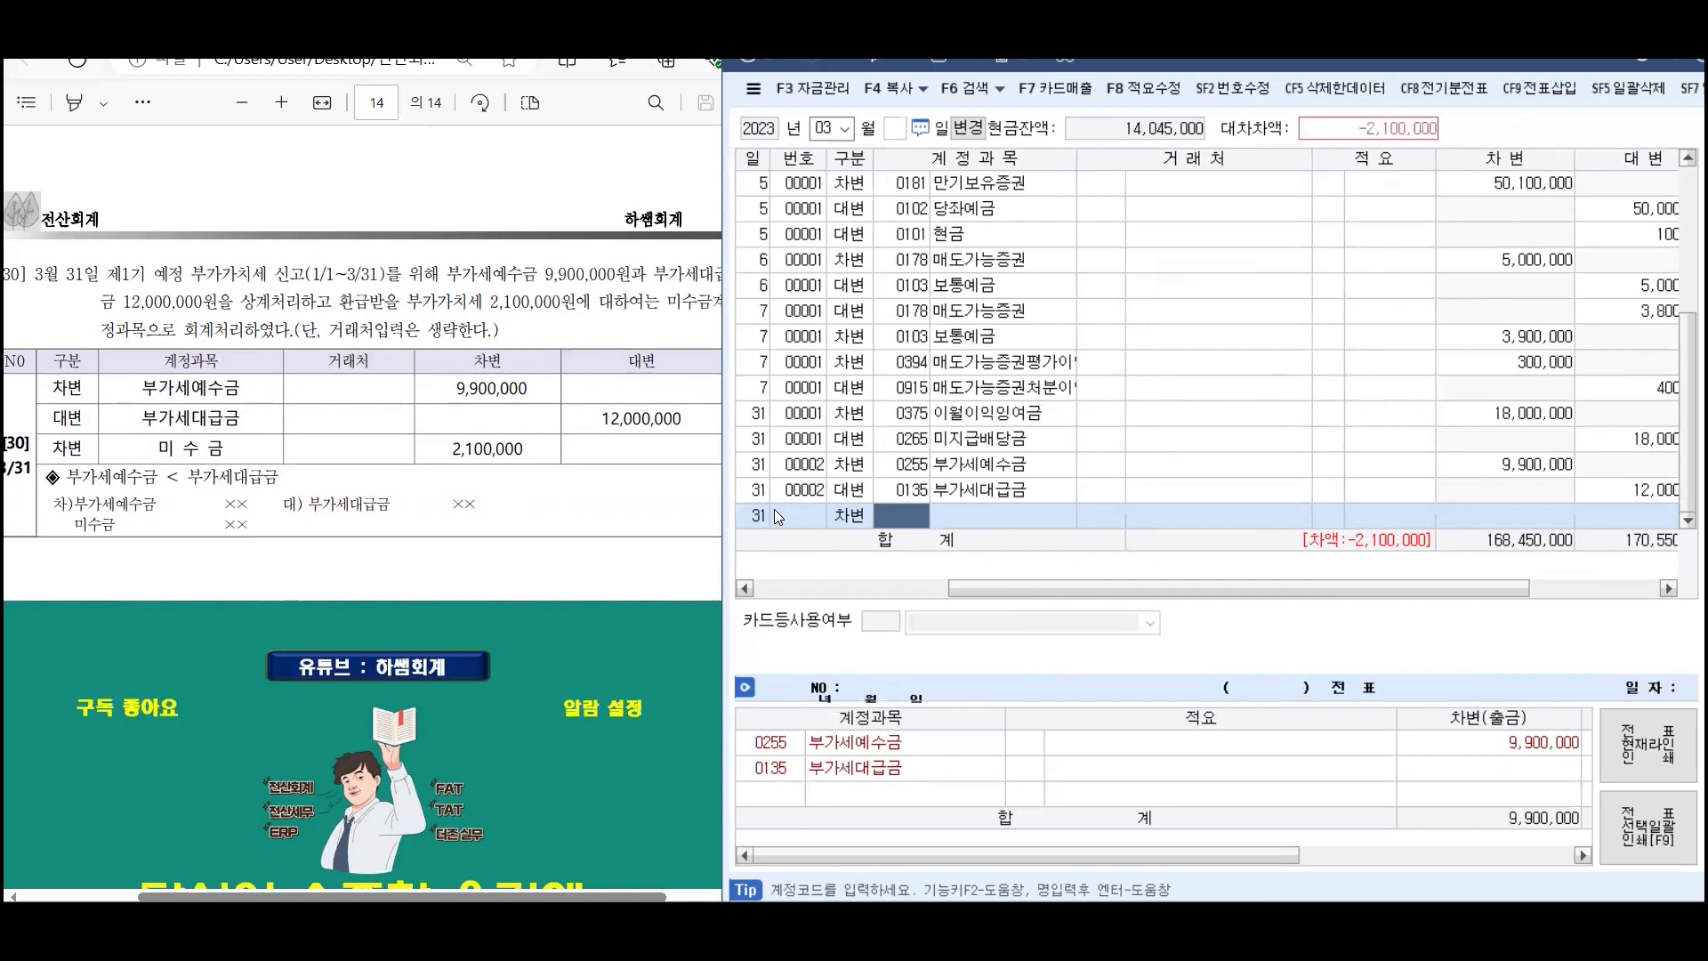
{"action": "type", "text": "미수"}
{"action": "key", "text": "Return"}
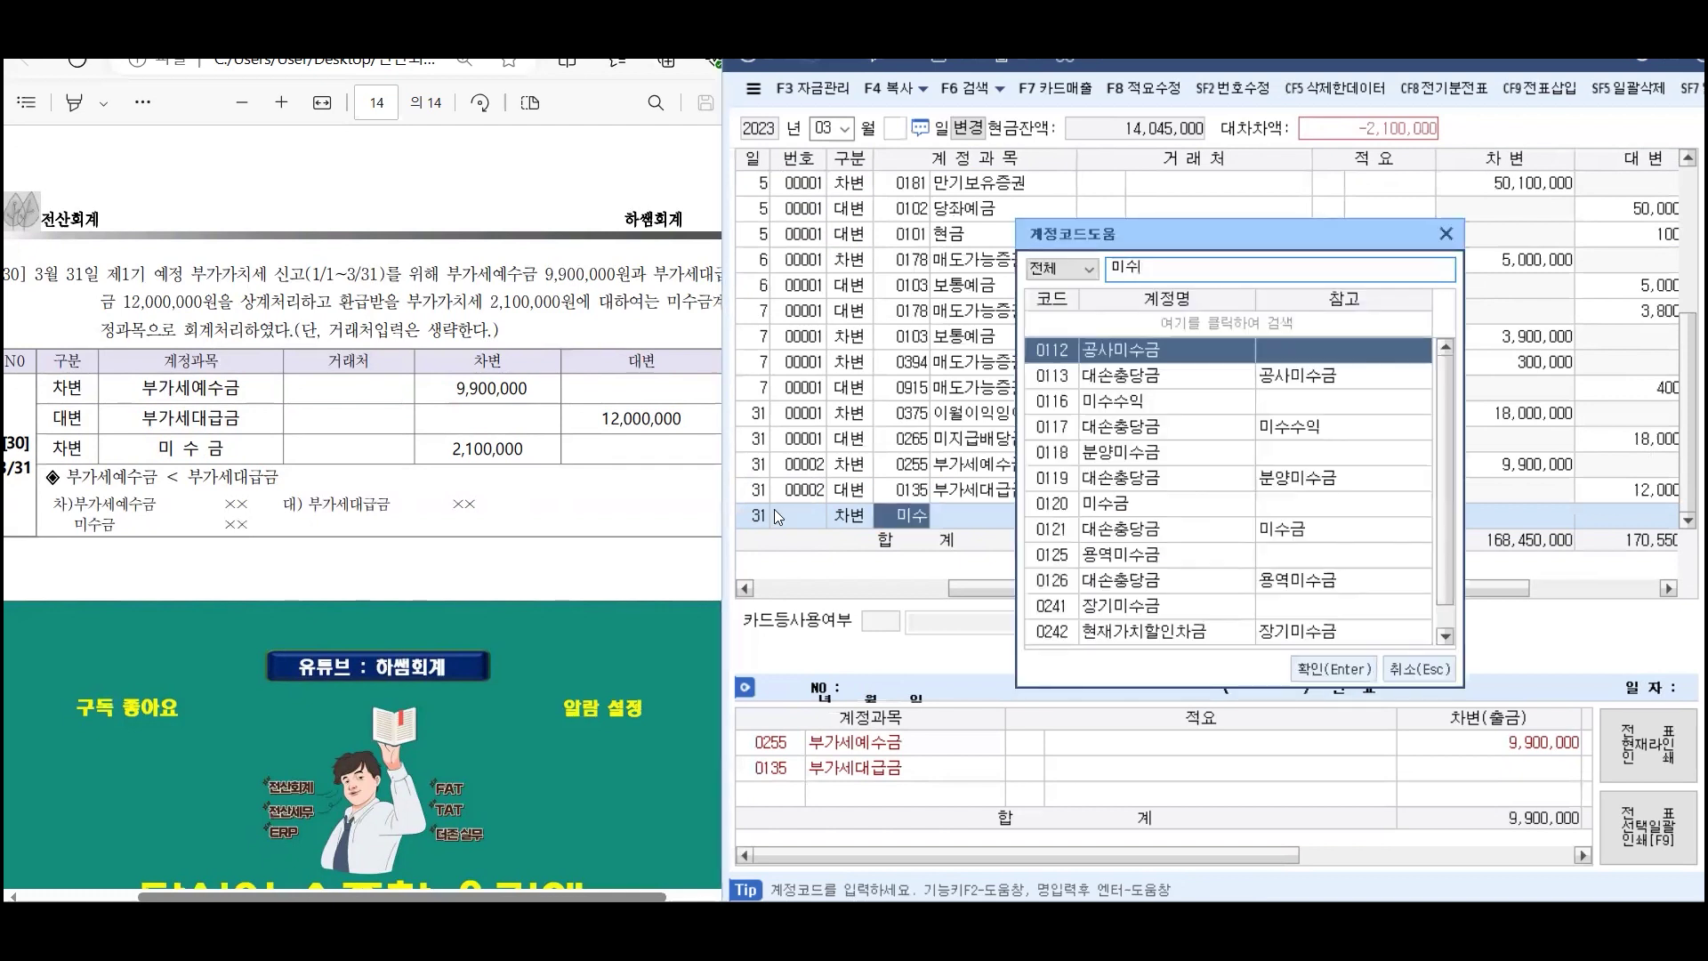
{"action": "key", "text": "Down"}
{"action": "key", "text": "Down"}
{"action": "key", "text": "Down"}
{"action": "key", "text": "Down"}
{"action": "key", "text": "Down"}
{"action": "key", "text": "Down"}
{"action": "key", "text": "Return"}
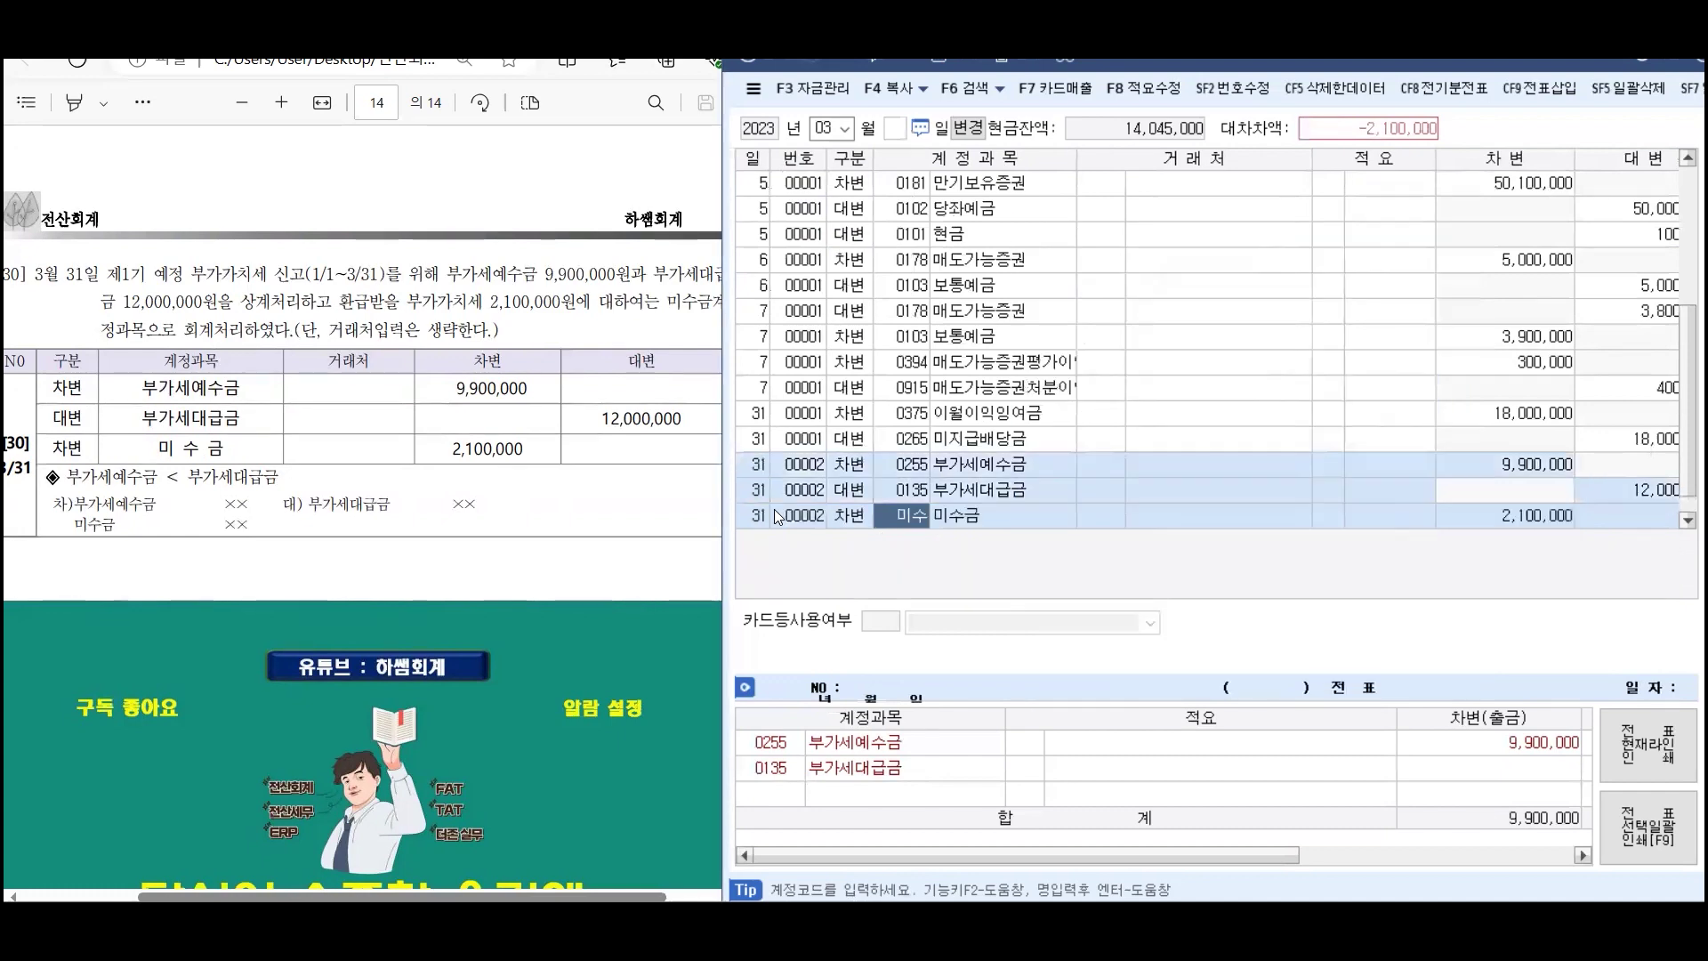
{"action": "key", "text": "Return"}
{"action": "key", "text": "Return"}
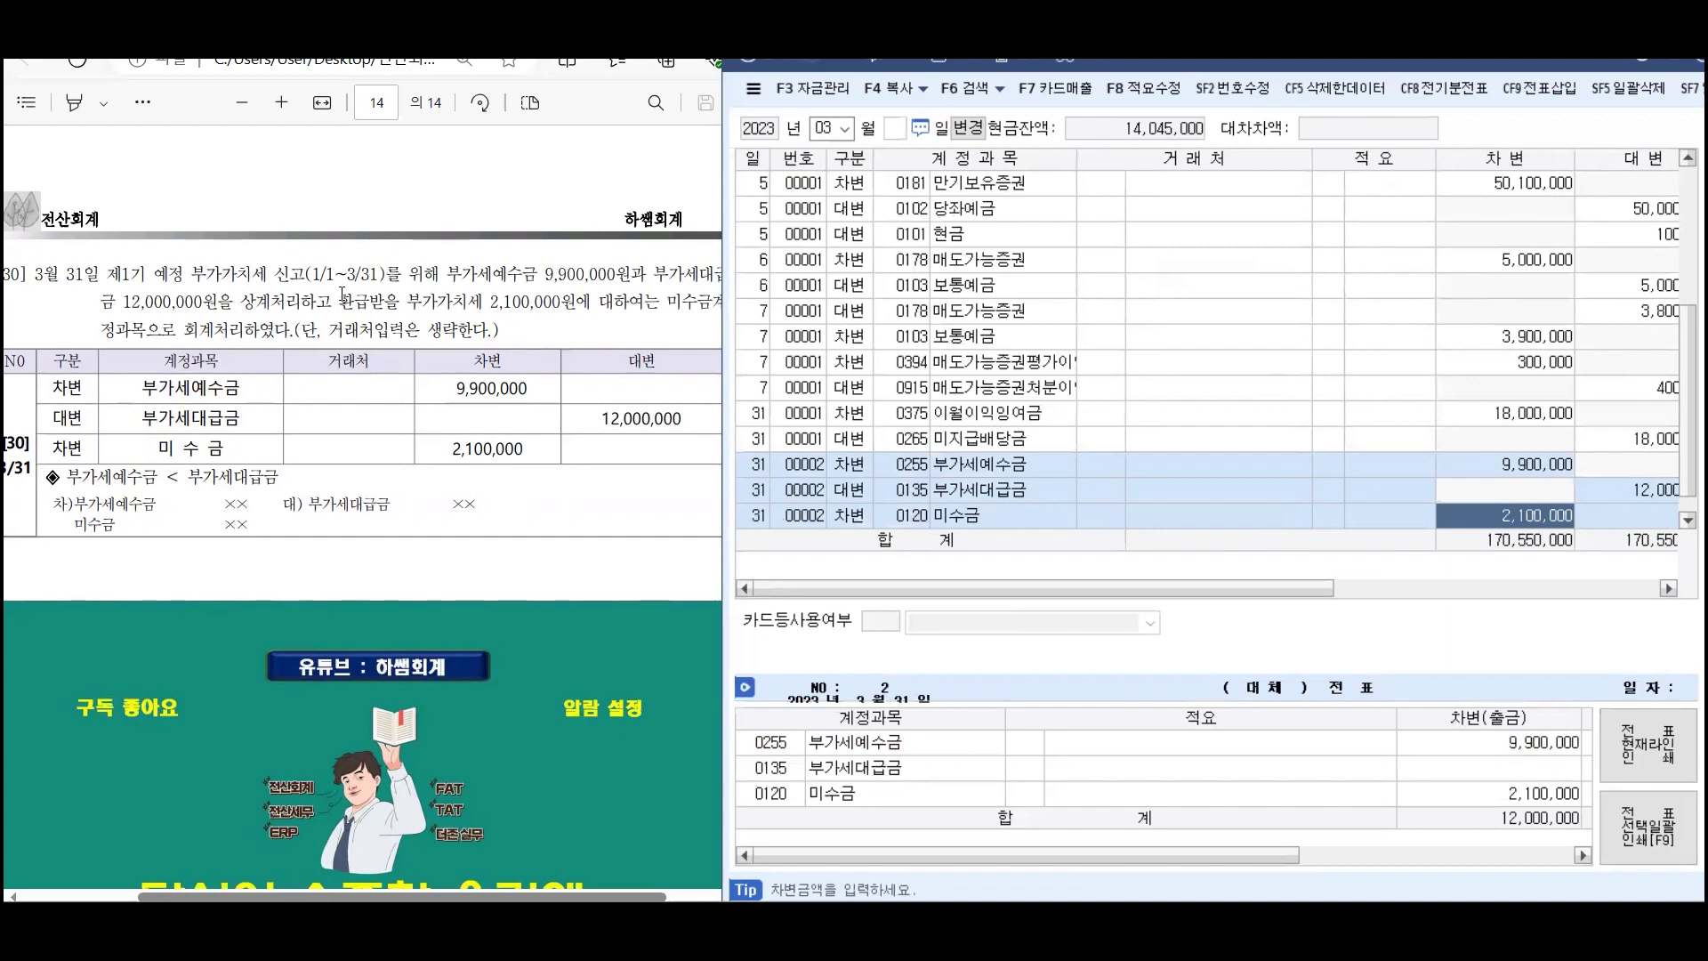
{"action": "scroll", "coordinate": [462, 342], "scroll_direction": "down", "scroll_amount": 4}
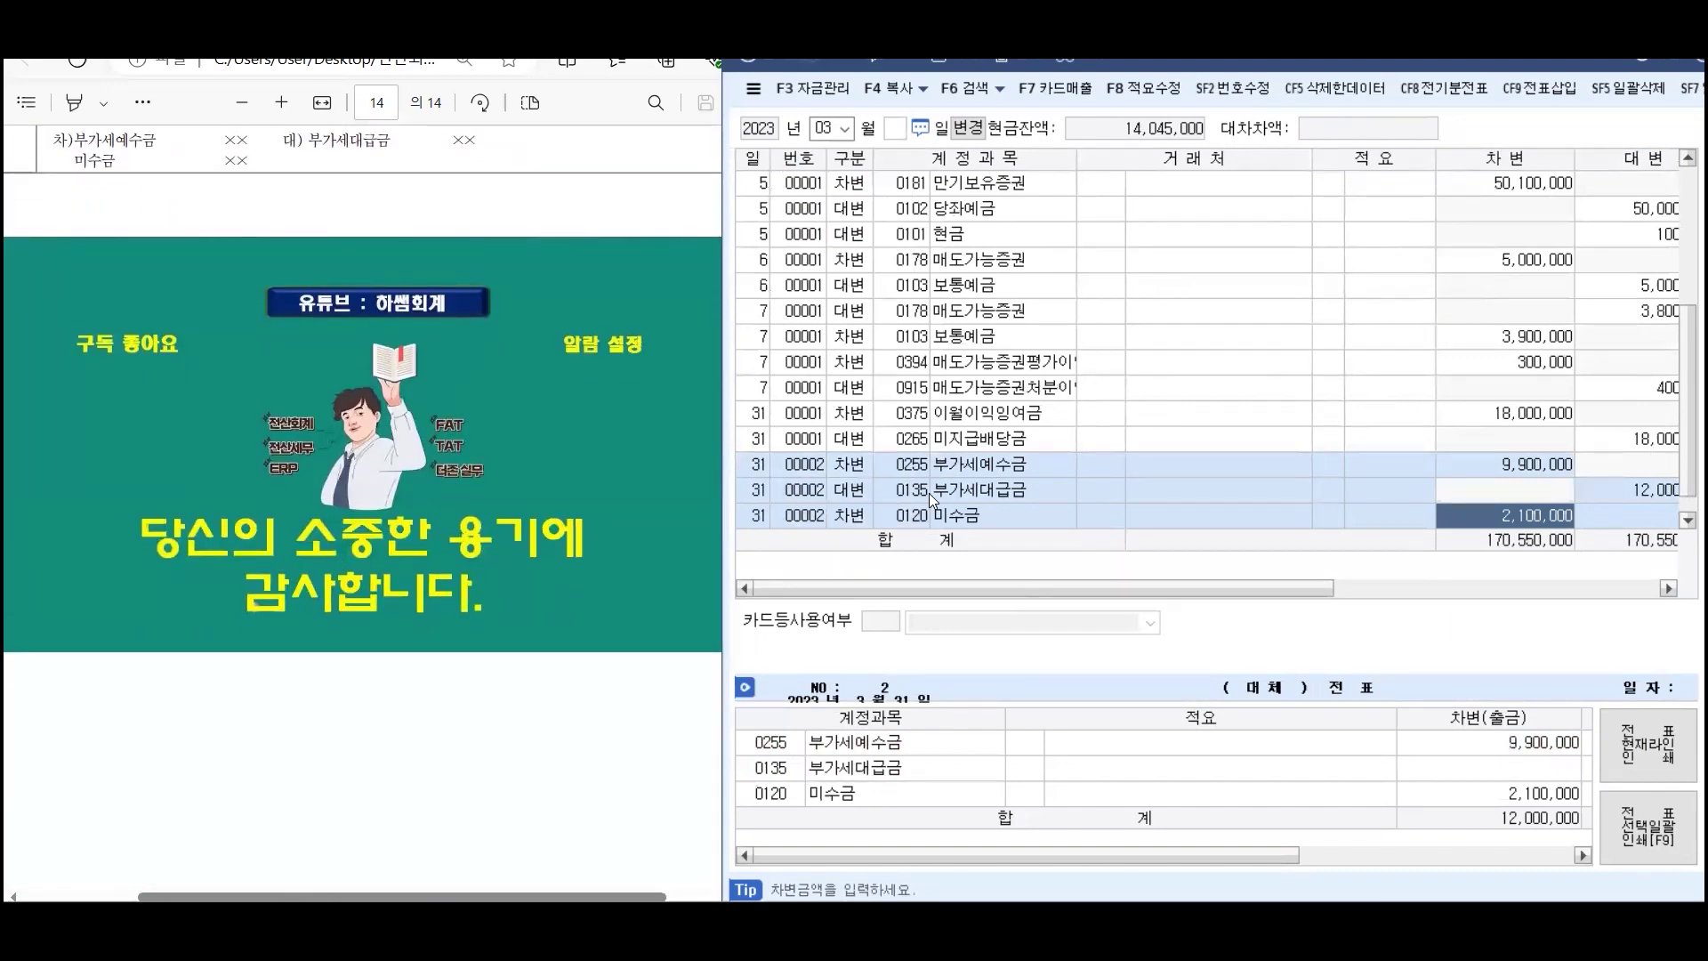